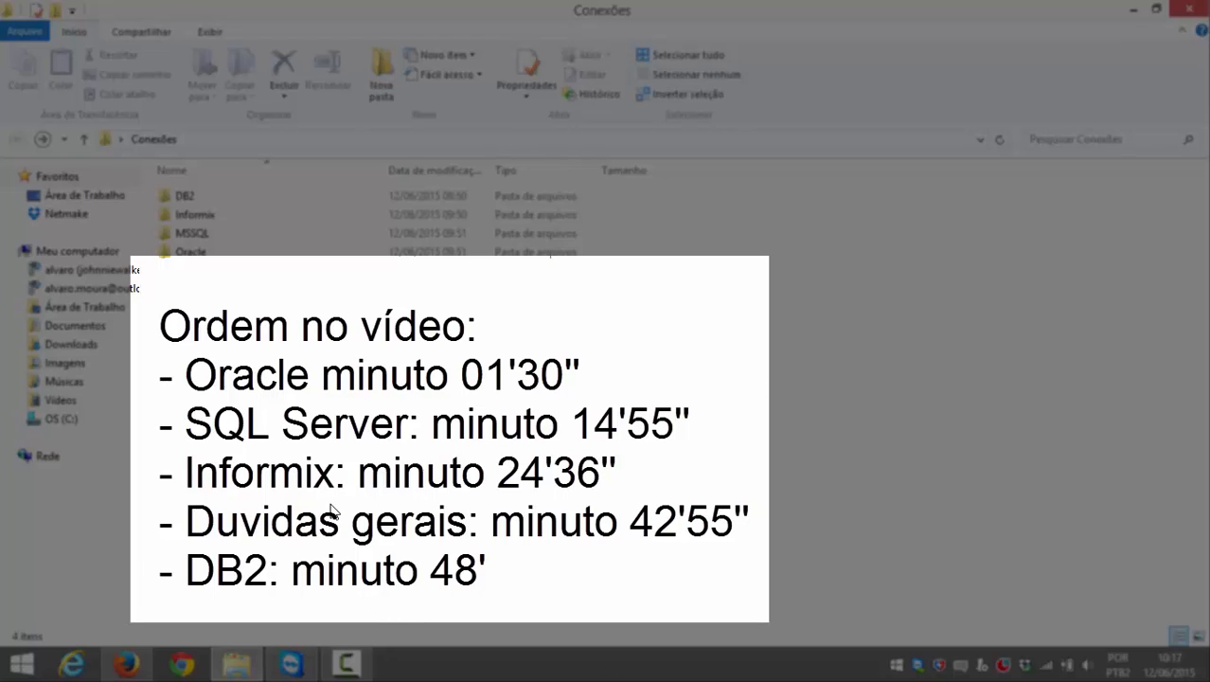
Step: Look over the DB2, Informix and MSSQL subfolders in the Conexões folder, peeking inside DB2
drag(279, 479, 183, 201)
click(227, 284)
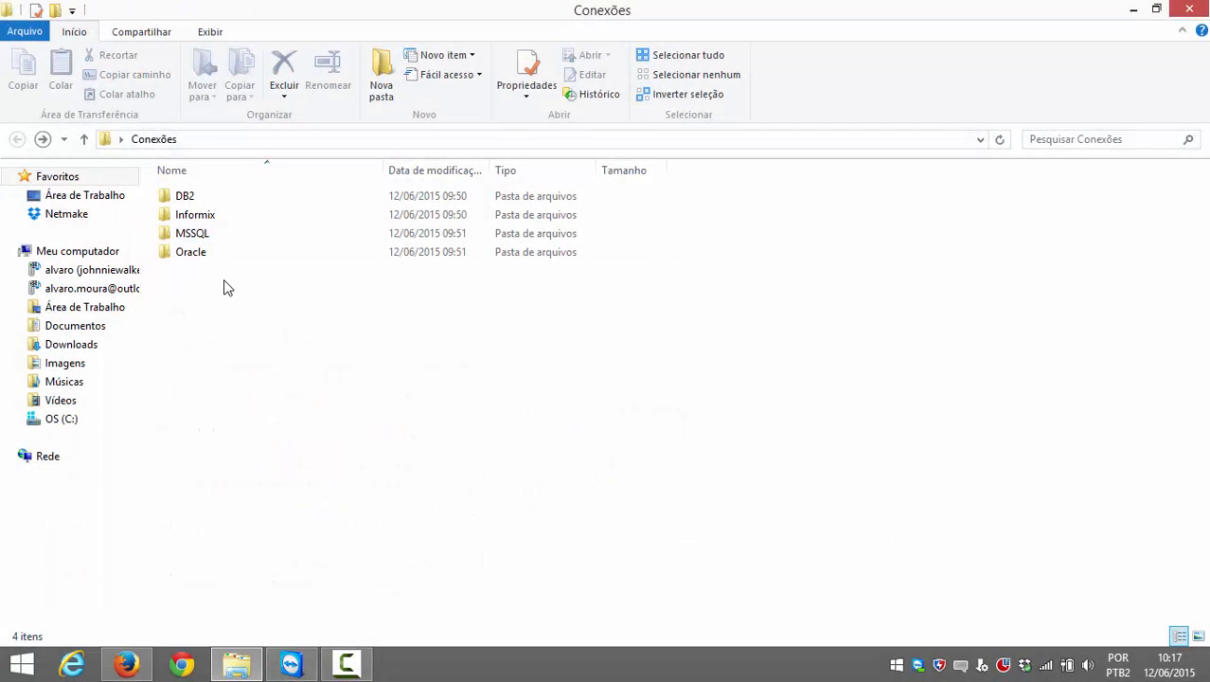
double_click(197, 197)
key(BackSpace)
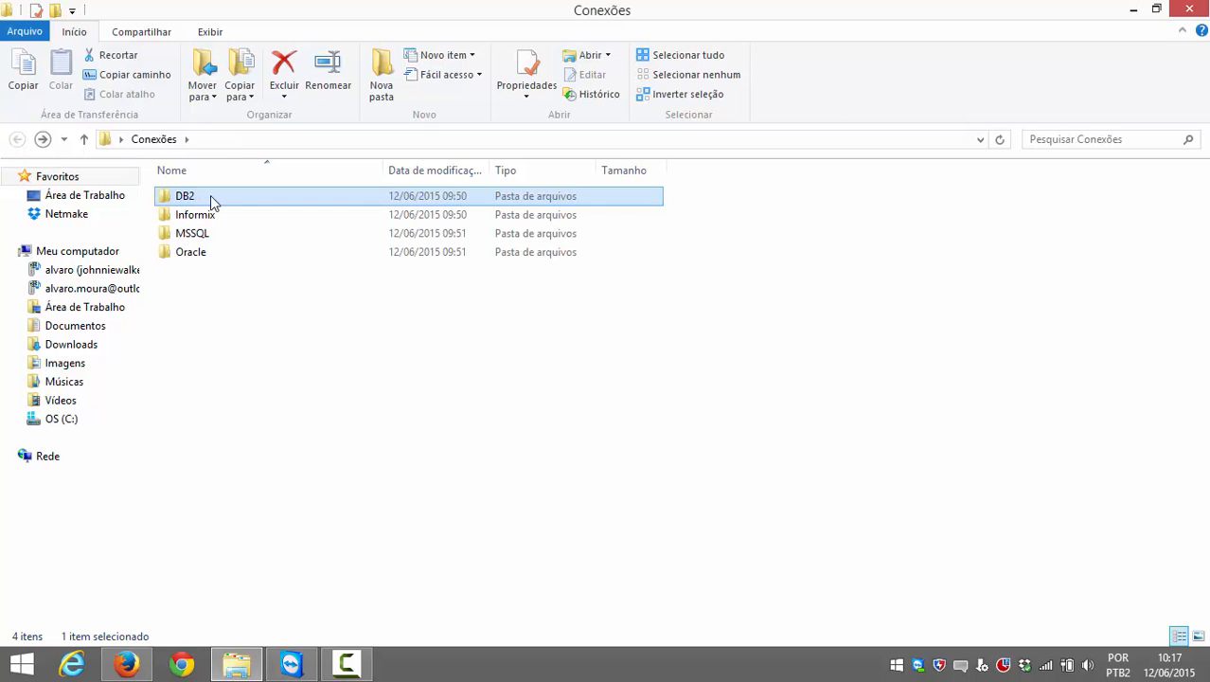
click(244, 532)
Step: In Firefox, flip through the Conexão Informix and DB2 article tabs, settling on Conexão Oracle
click(126, 664)
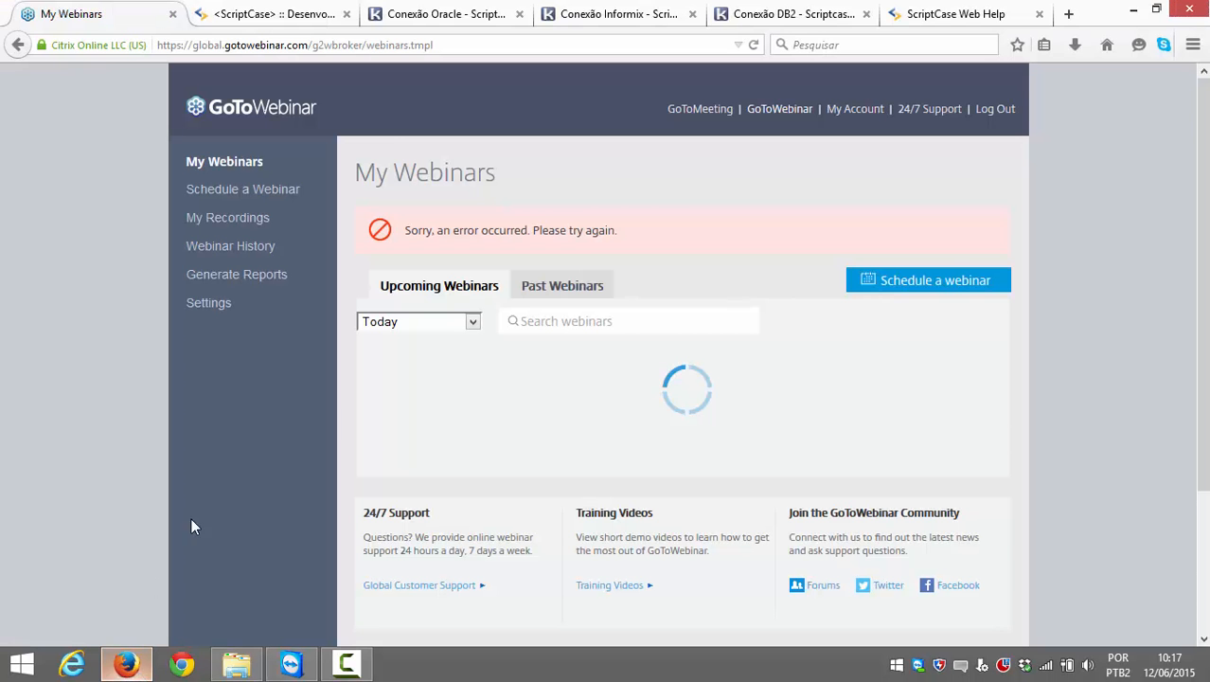
click(290, 9)
click(384, 11)
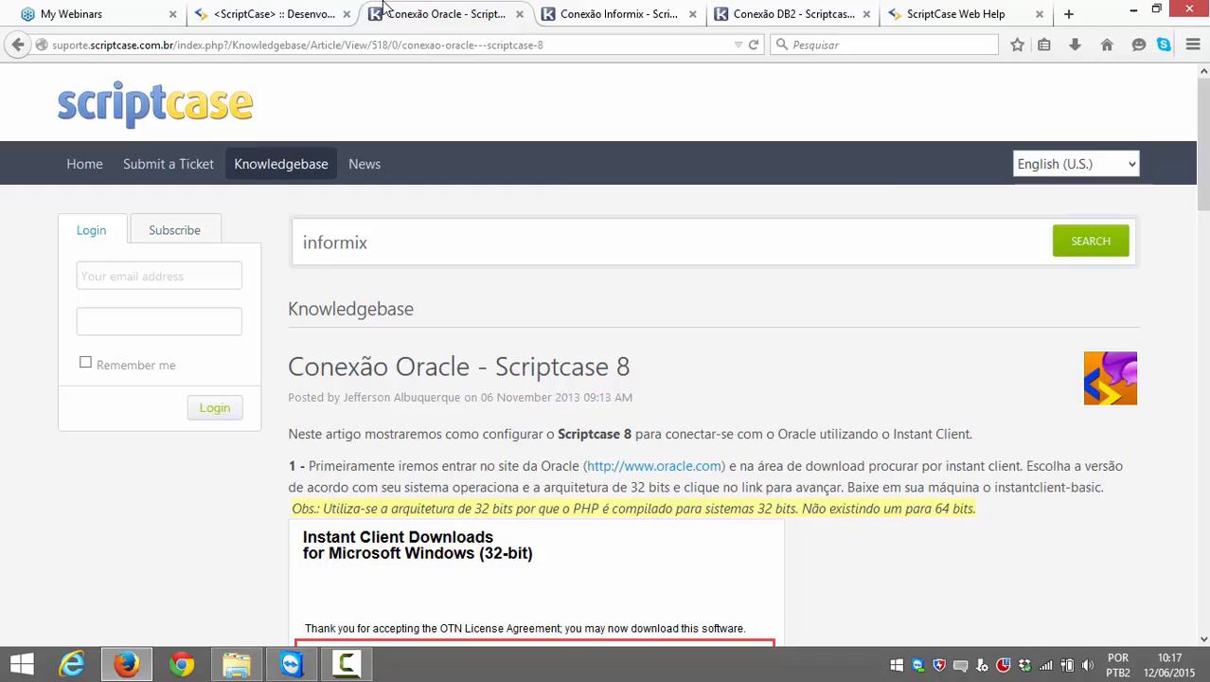
click(596, 10)
click(744, 9)
click(662, 13)
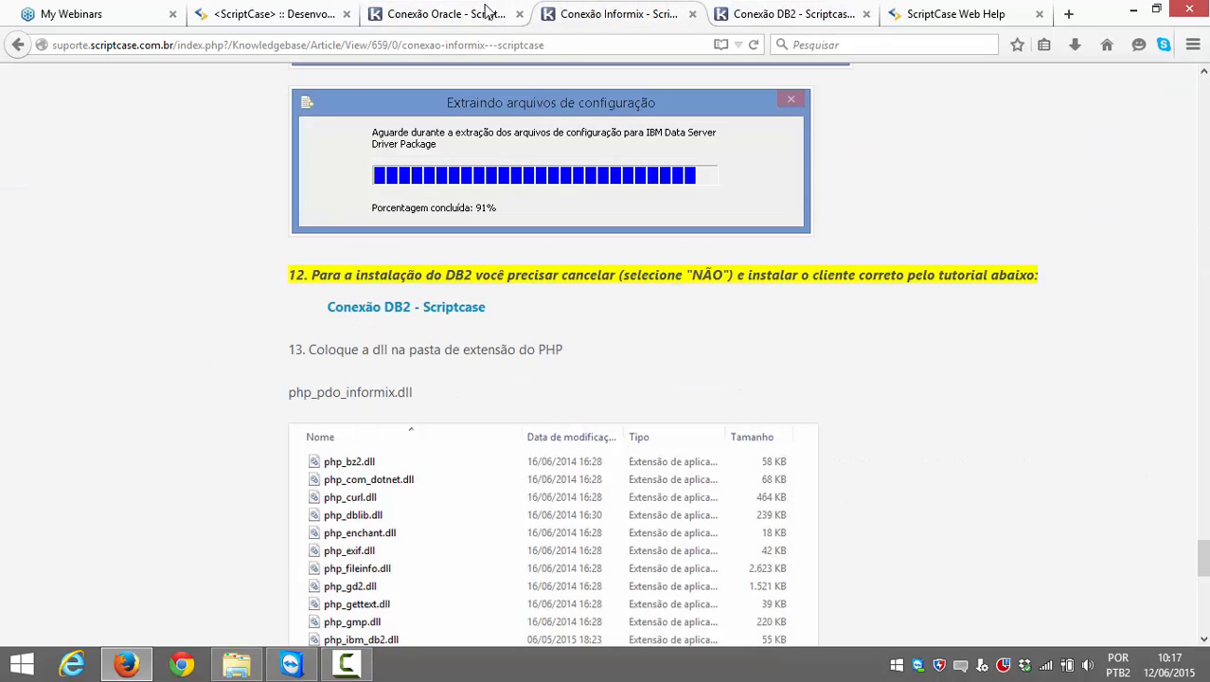
click(489, 13)
Step: Read through the Oracle article down to its Instant Client download step
scroll(549, 170, down, 1)
scroll(540, 189, down, 20)
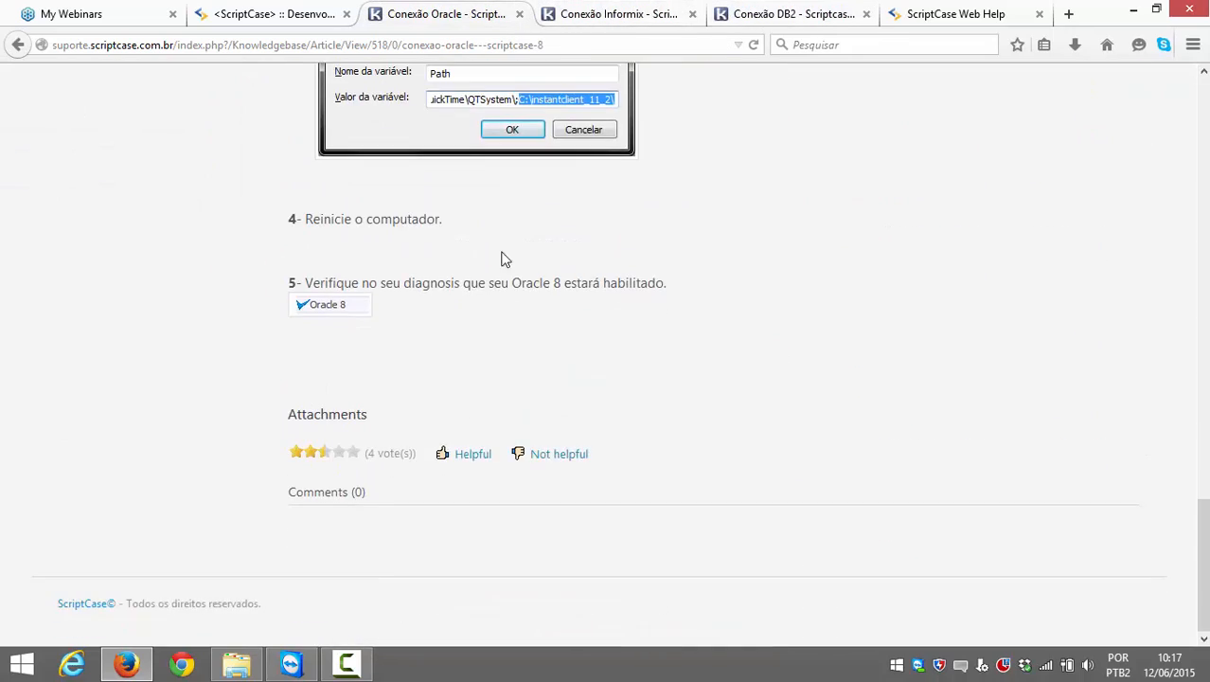
scroll(498, 265, up, 11)
scroll(495, 259, up, 10)
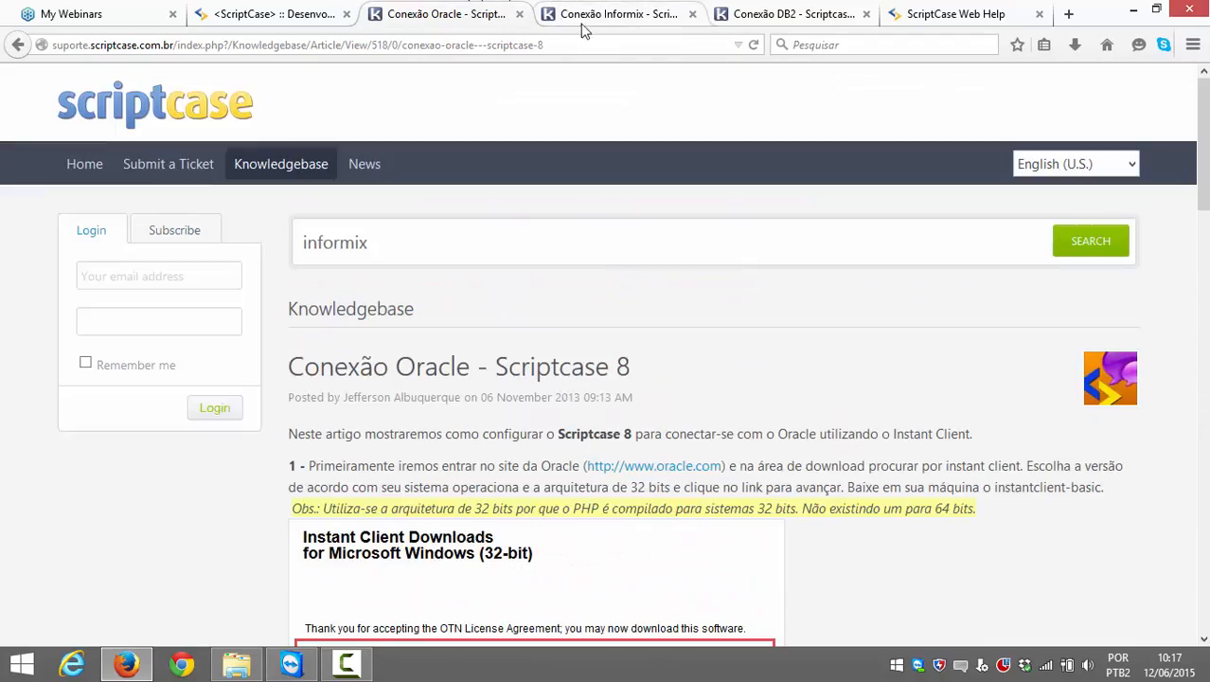
scroll(540, 314, down, 2)
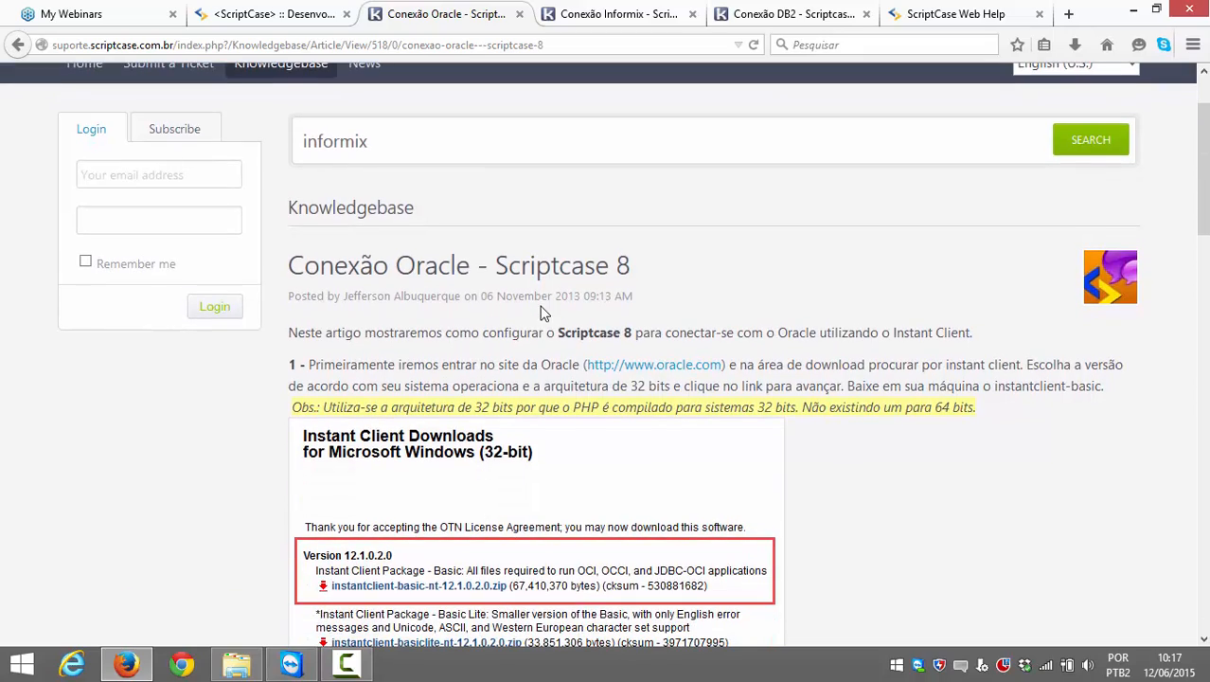
scroll(507, 246, down, 2)
scroll(506, 248, up, 4)
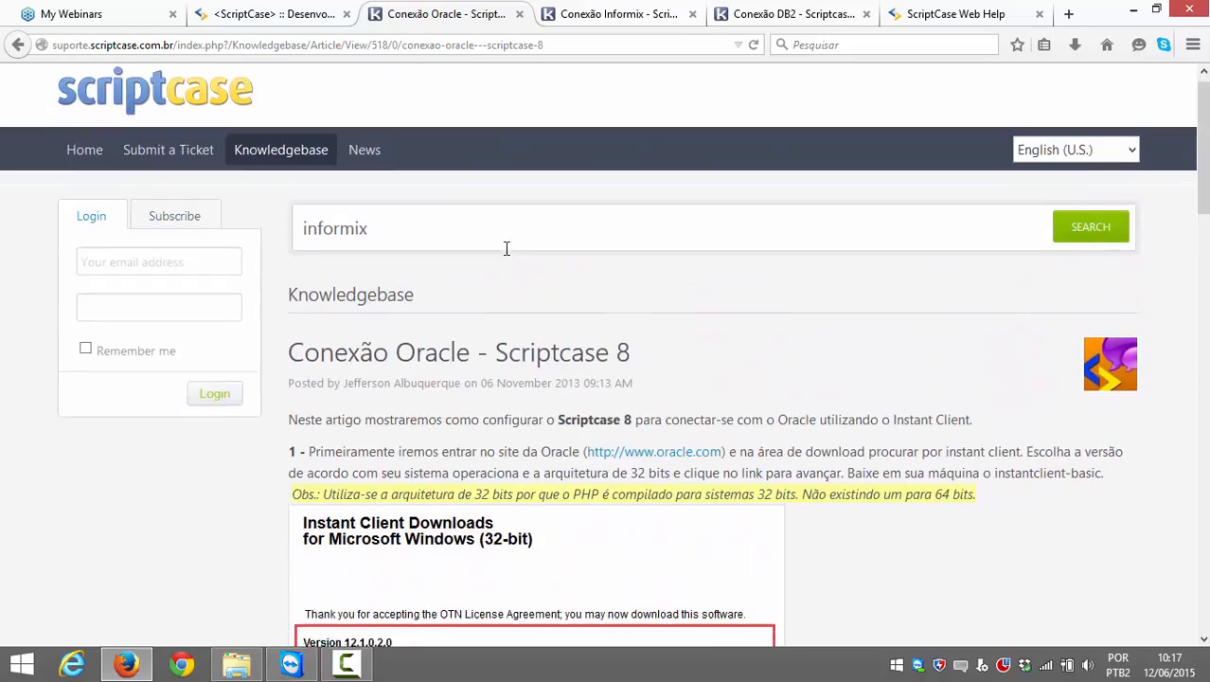
scroll(506, 251, down, 4)
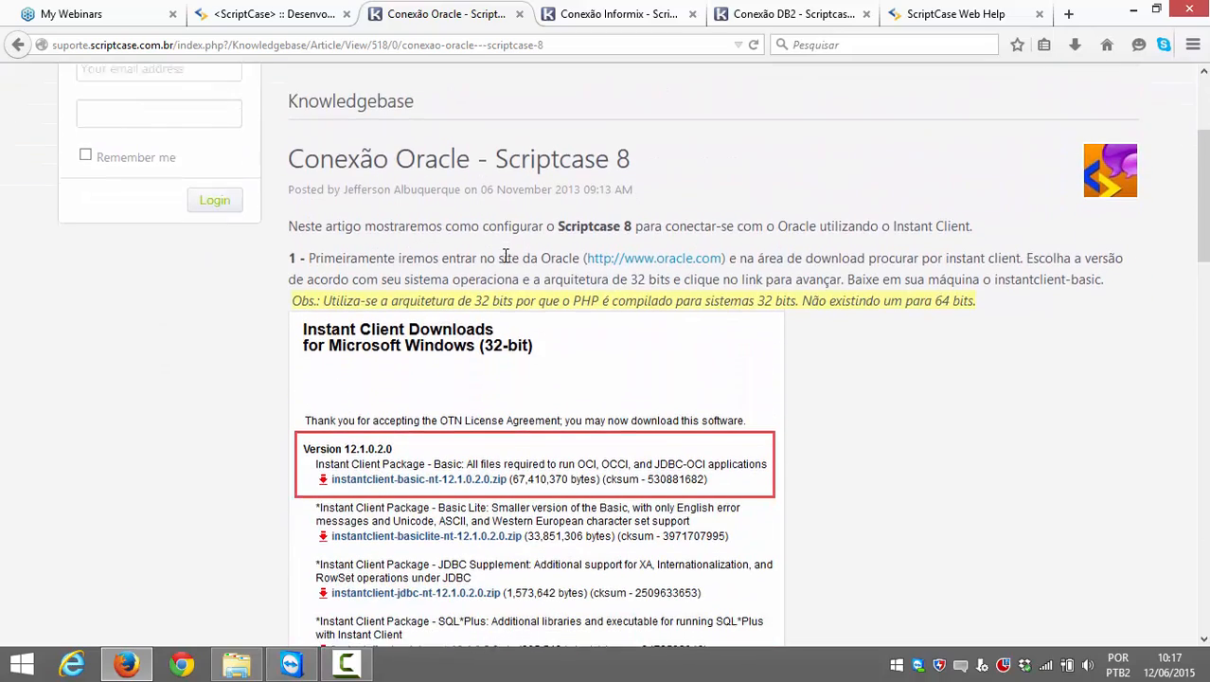
scroll(506, 256, down, 2)
scroll(503, 259, up, 4)
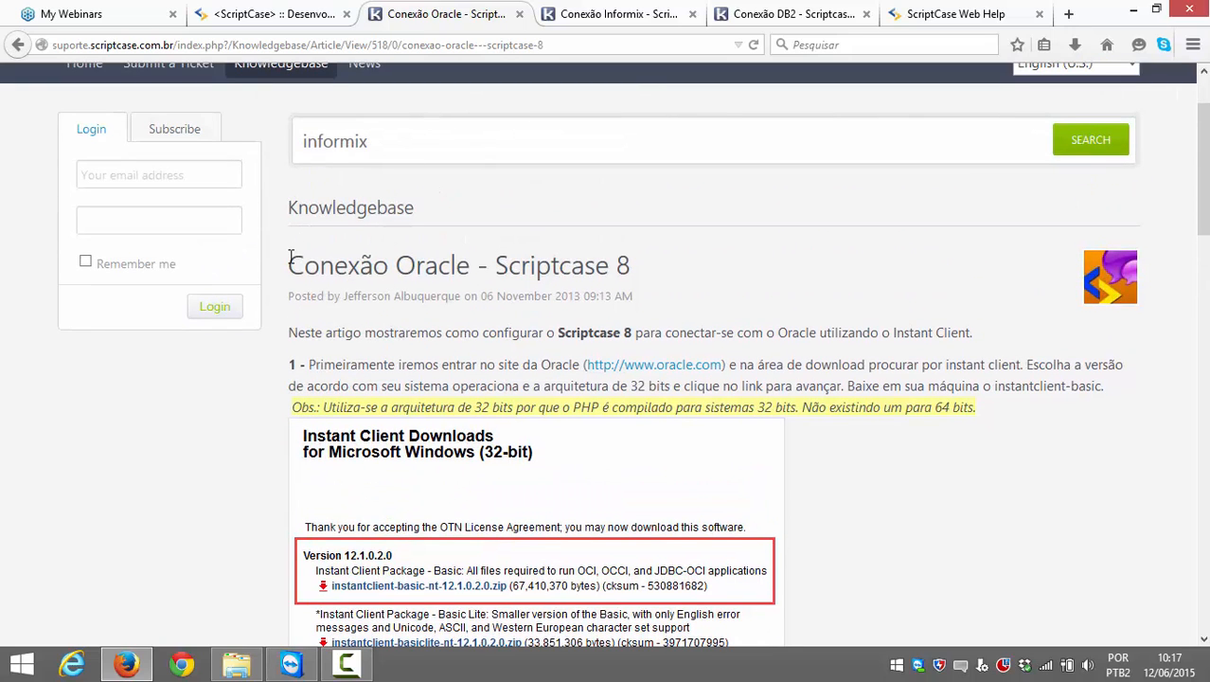
drag(290, 257, 536, 266)
click(697, 267)
scroll(573, 224, up, 2)
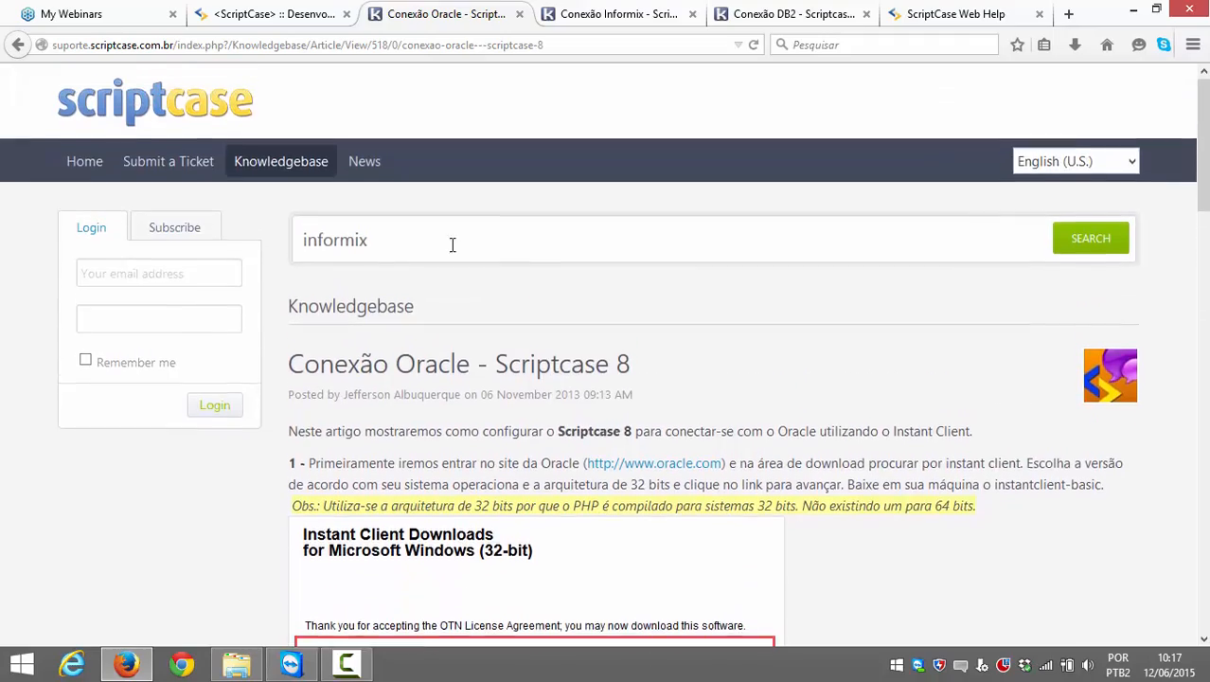
scroll(402, 284, down, 3)
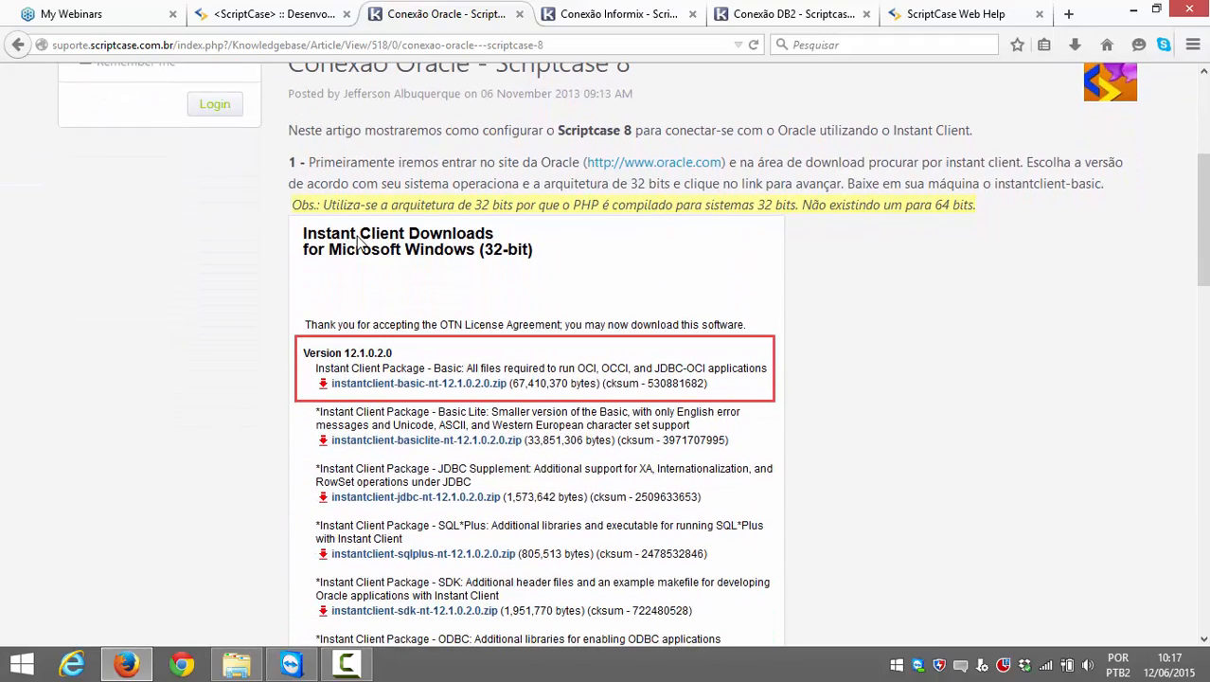
scroll(365, 243, down, 1)
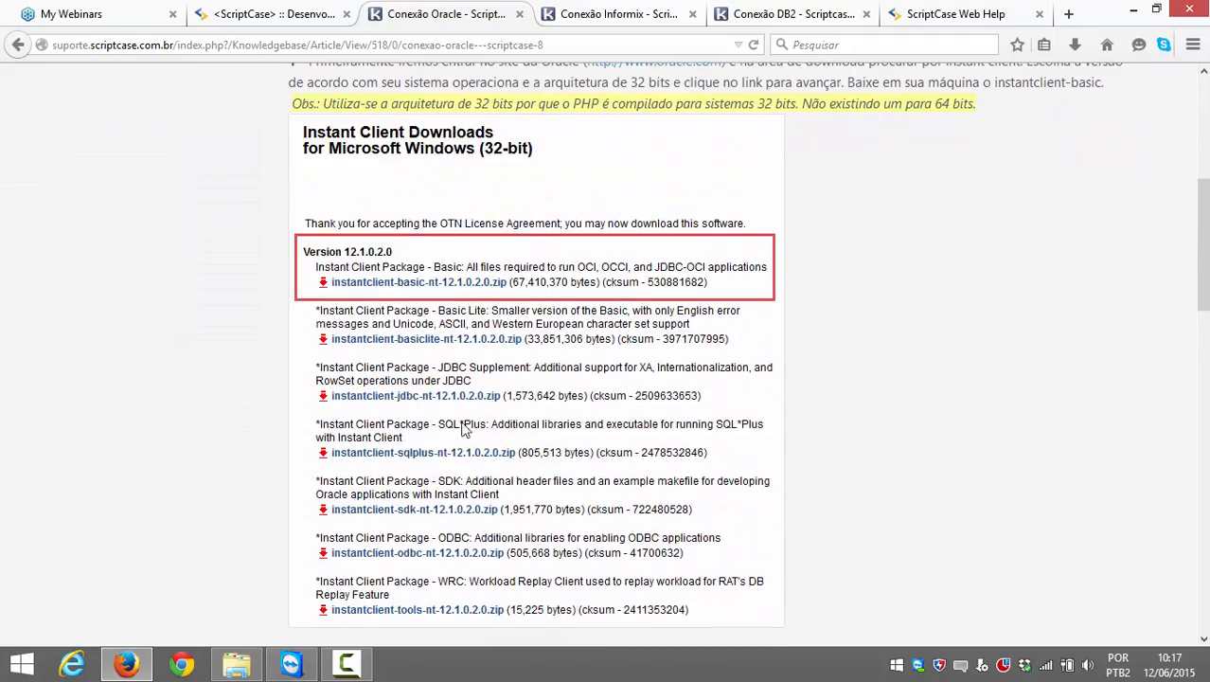
scroll(460, 431, up, 1)
scroll(457, 431, up, 1)
scroll(458, 417, up, 3)
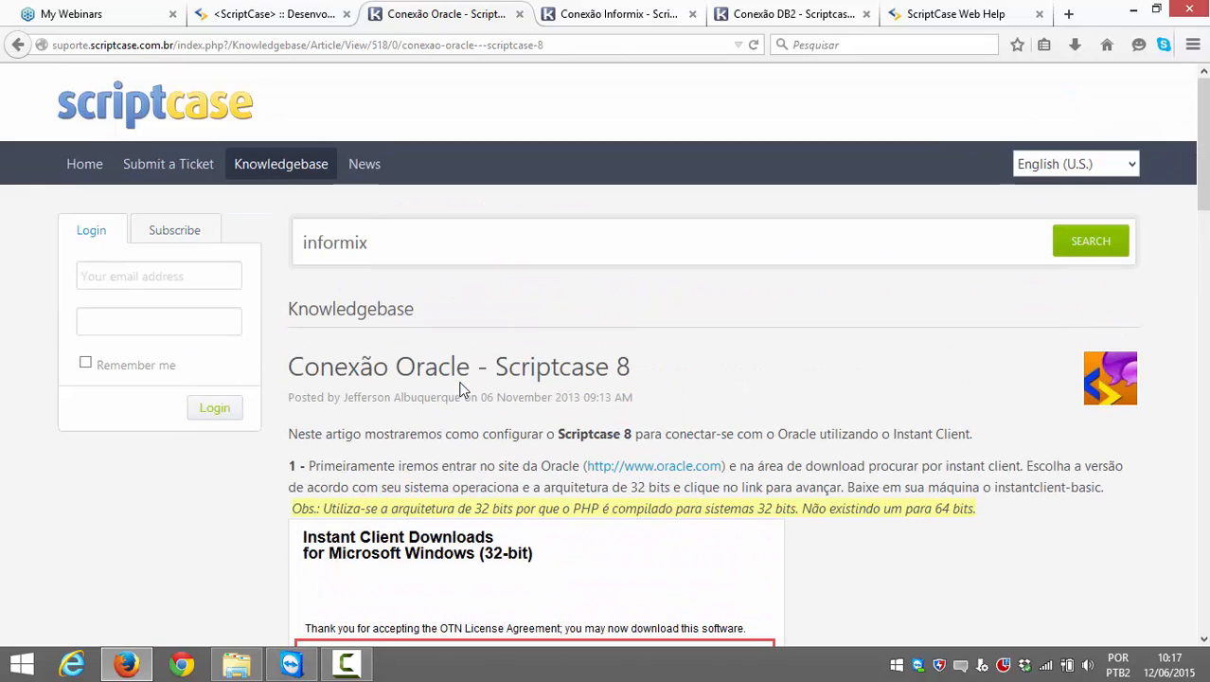
click(385, 237)
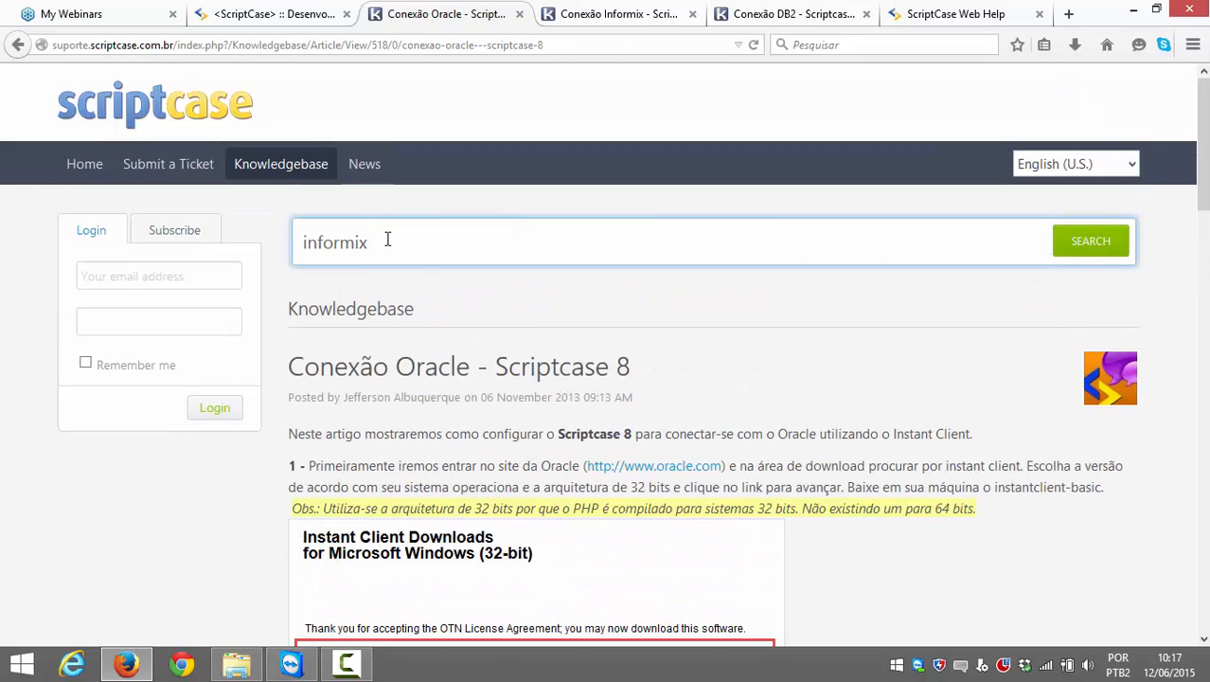
key(BackSpace)
key(BackSpace)
key(BackSpace)
key(BackSpace)
key(BackSpace)
key(BackSpace)
key(BackSpace)
key(BackSpace)
scroll(402, 301, down, 3)
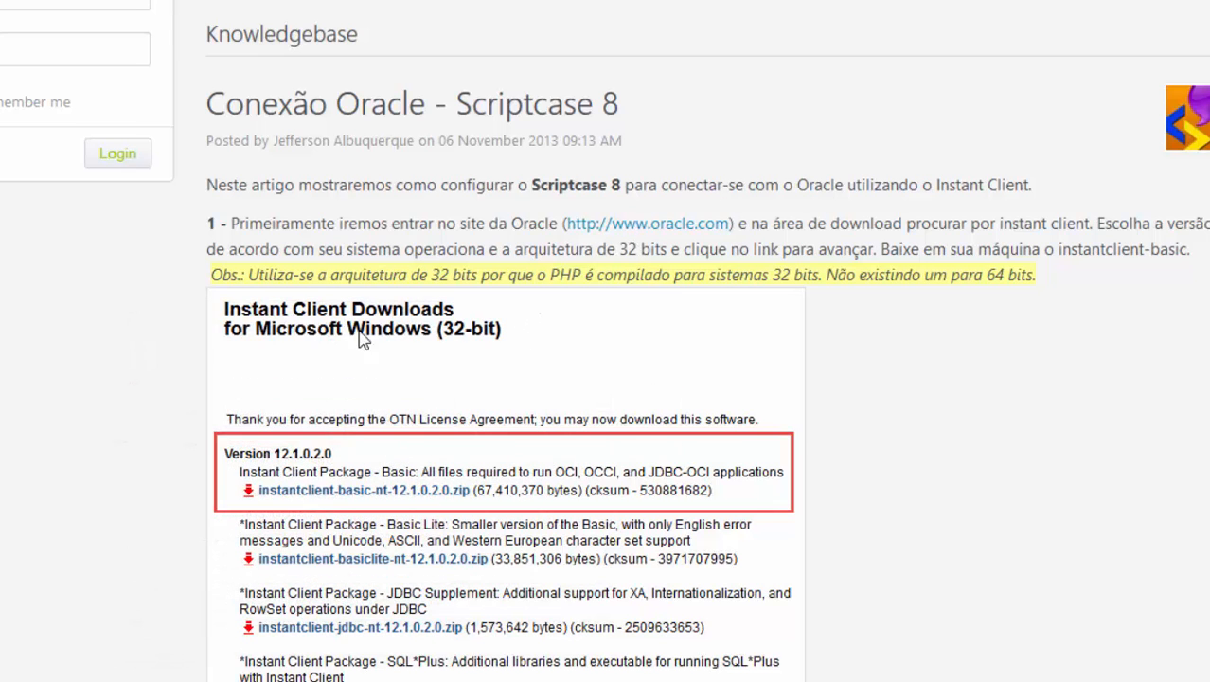
scroll(619, 243, down, 2)
scroll(561, 232, up, 2)
scroll(493, 462, down, 5)
scroll(428, 452, up, 5)
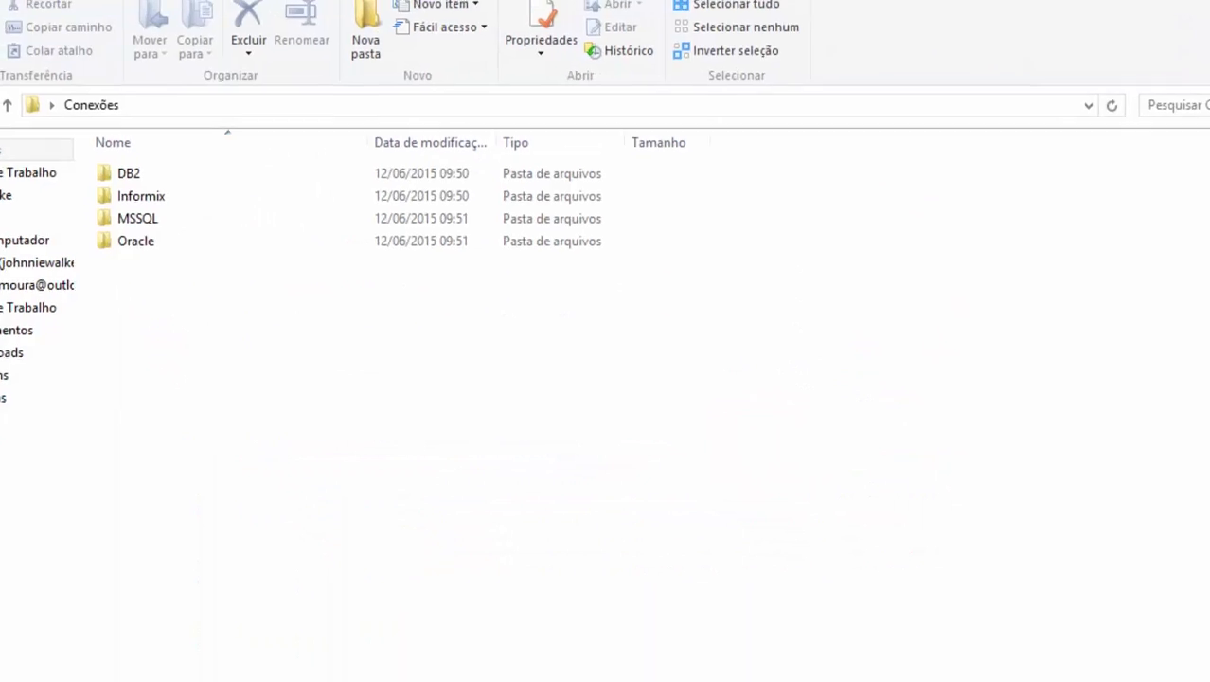
Step: Open the Oracle folder to confirm the instantclient-basic-nt-12.1.0.2.0 zip, then return to the Oracle article
click(140, 198)
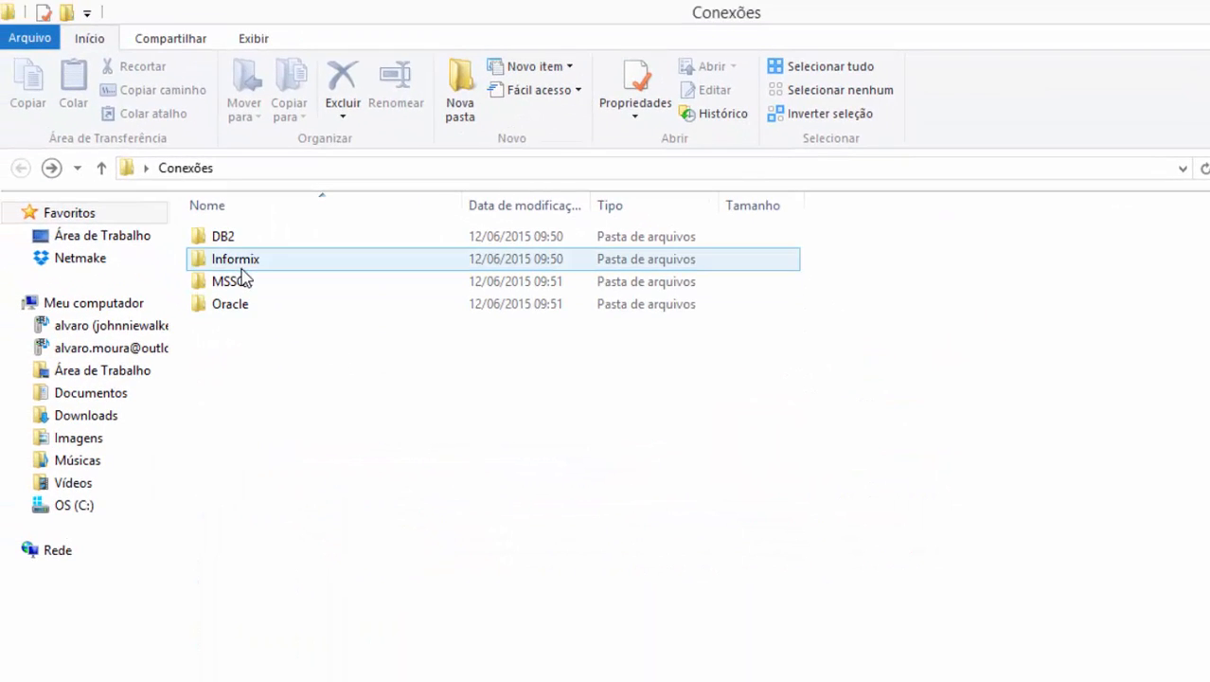
click(236, 262)
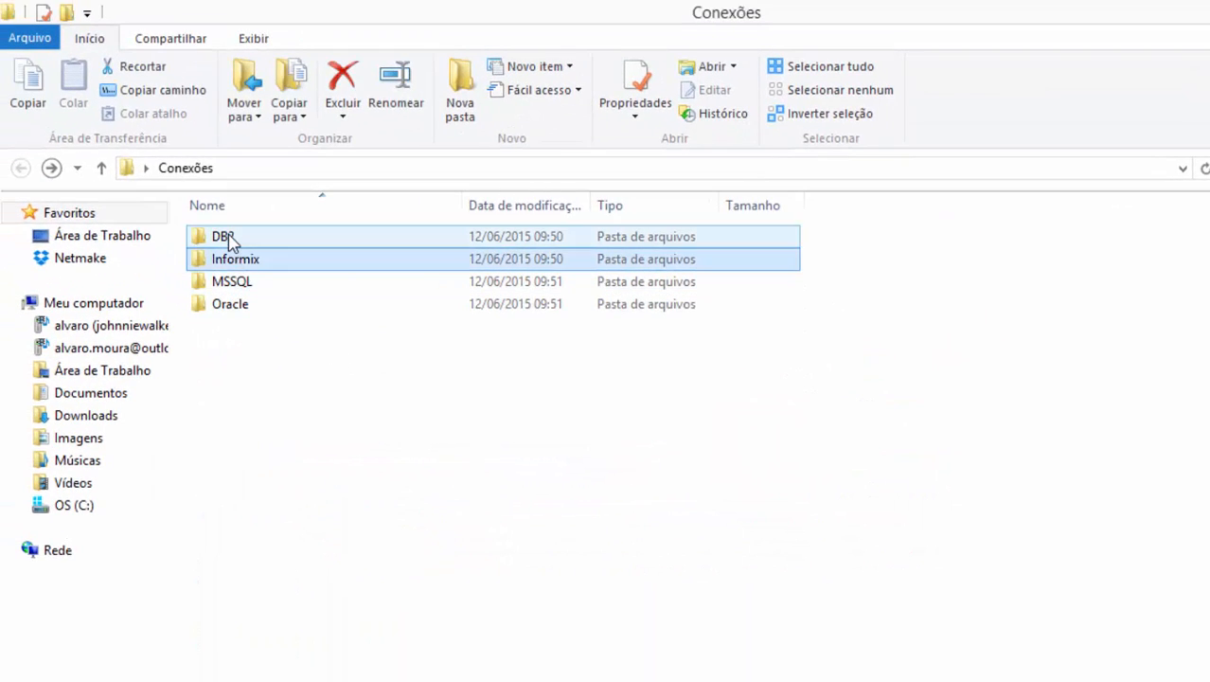
click(227, 239)
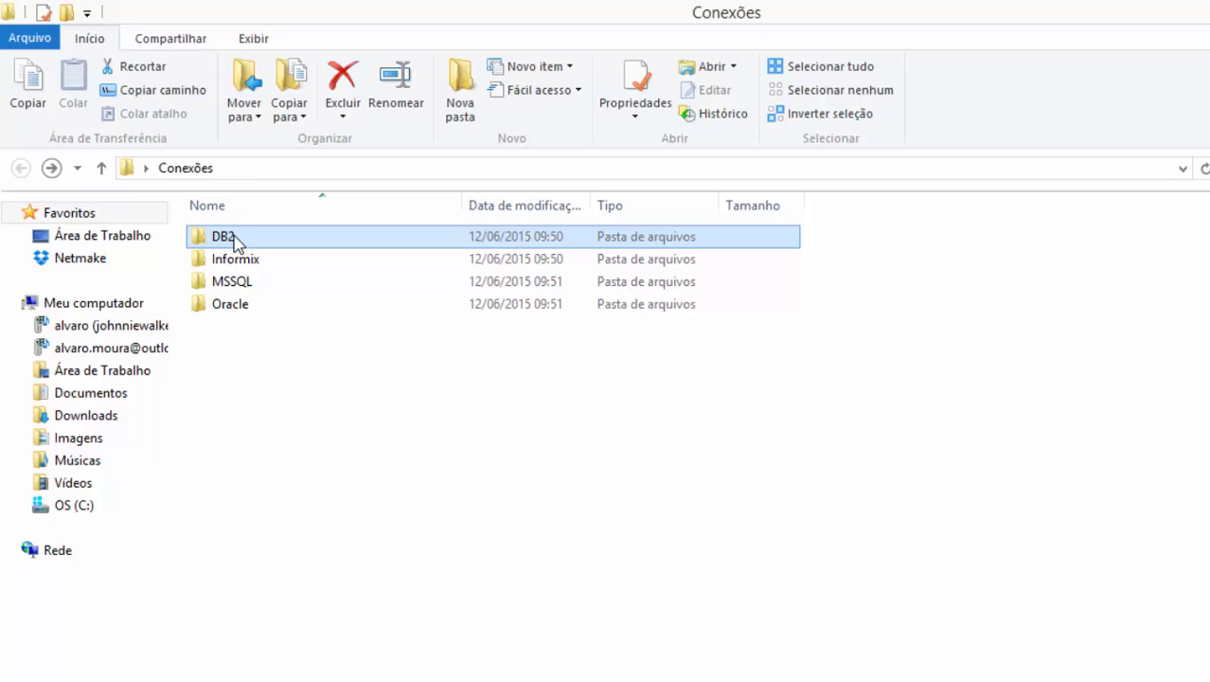
double_click(245, 304)
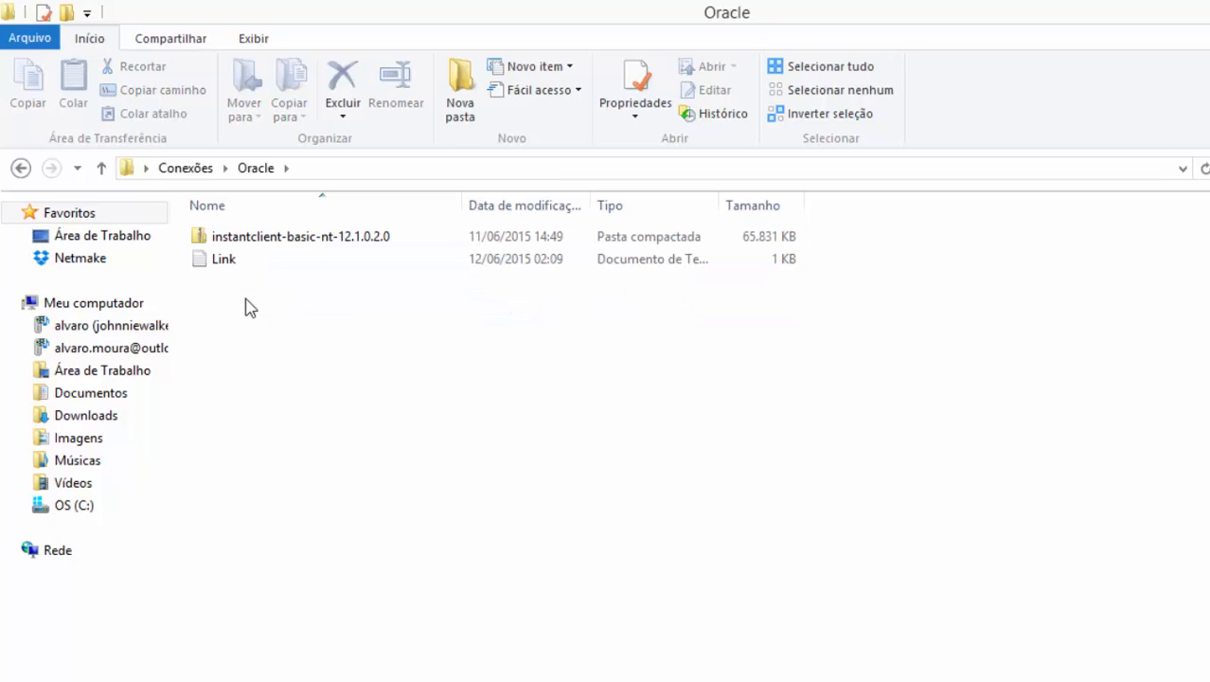
key(alt+Tab)
scroll(484, 525, up, 3)
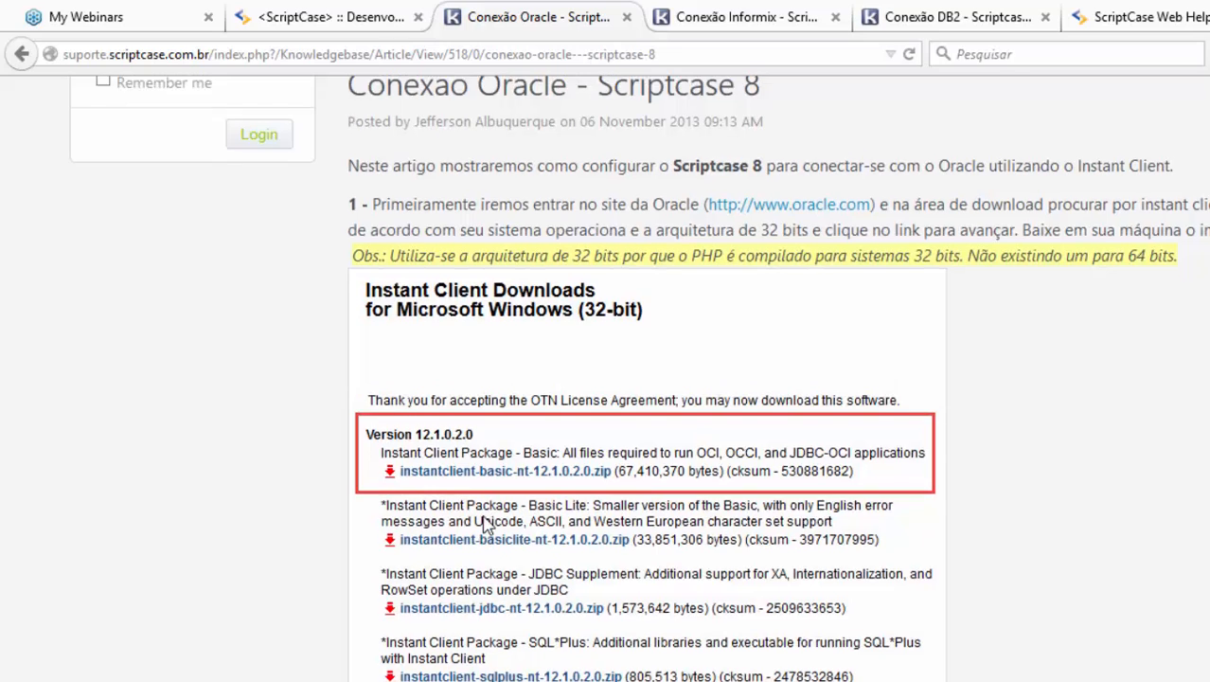
Step: Open Oracle's Instant Client for Windows (x64) download page and accept the license agreement
click(794, 442)
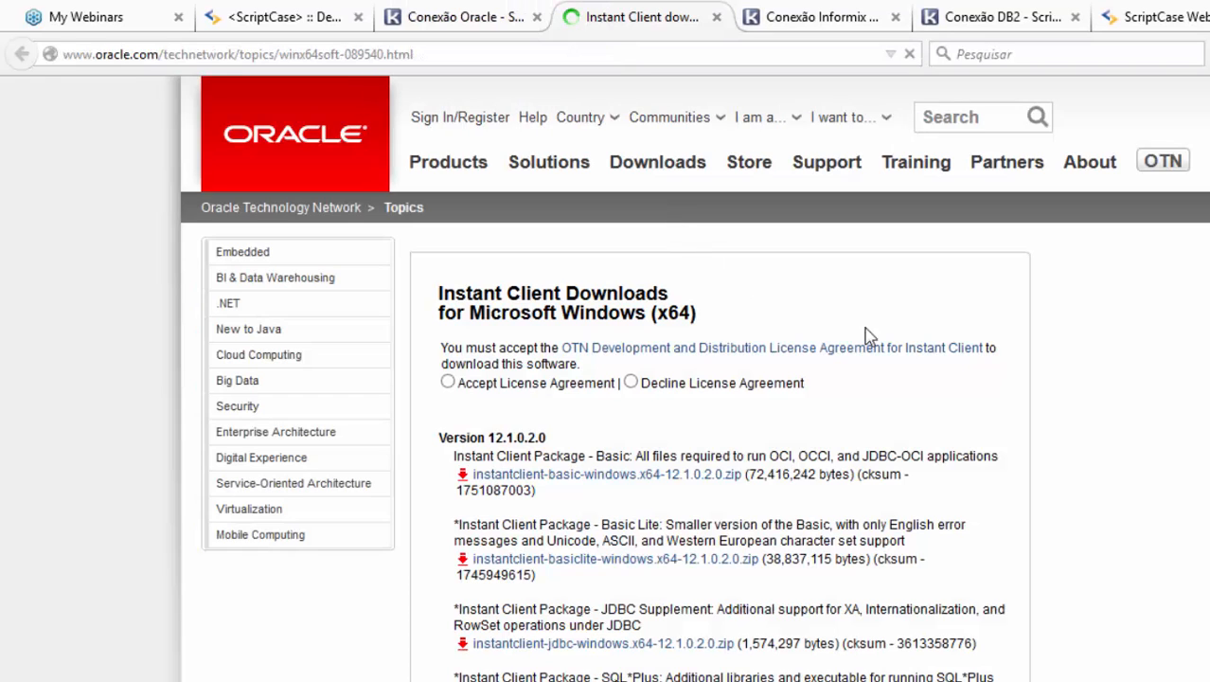
drag(610, 313, 573, 332)
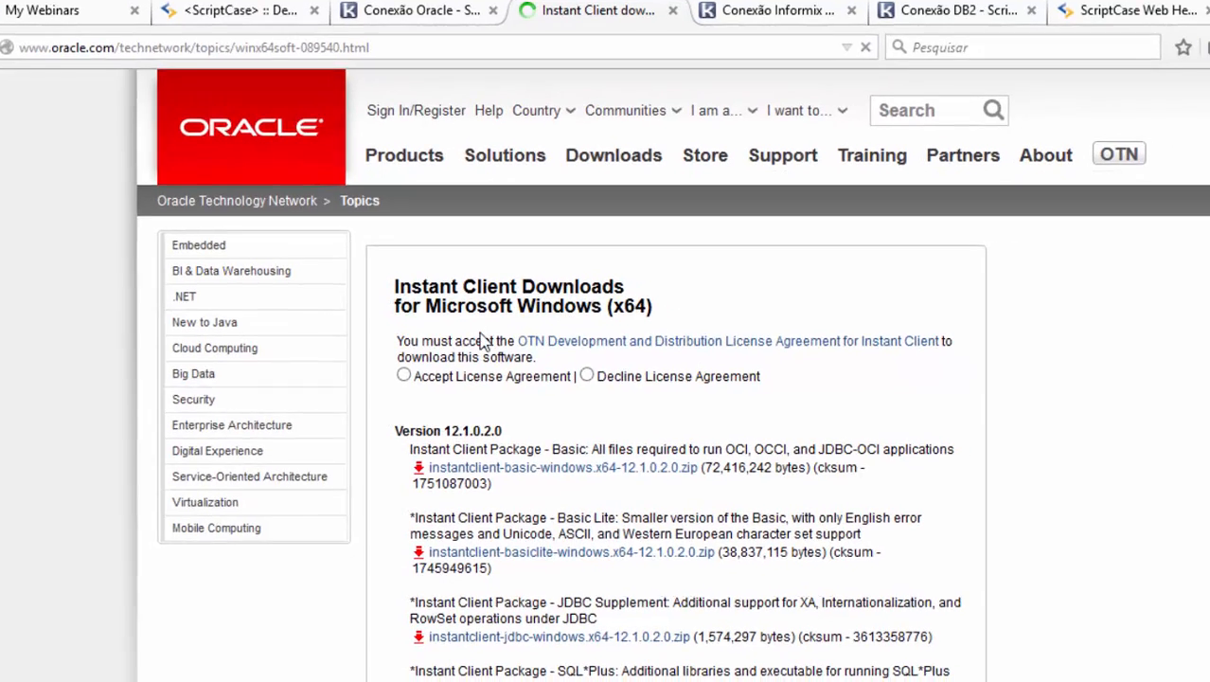
click(447, 381)
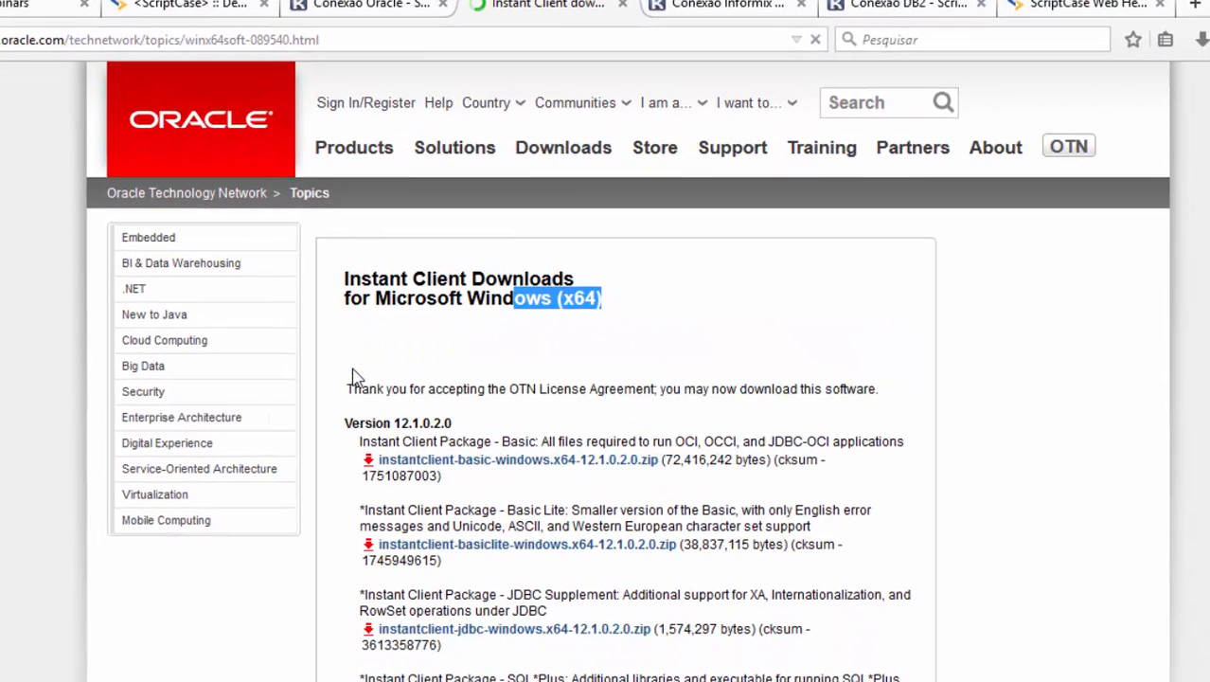
click(598, 327)
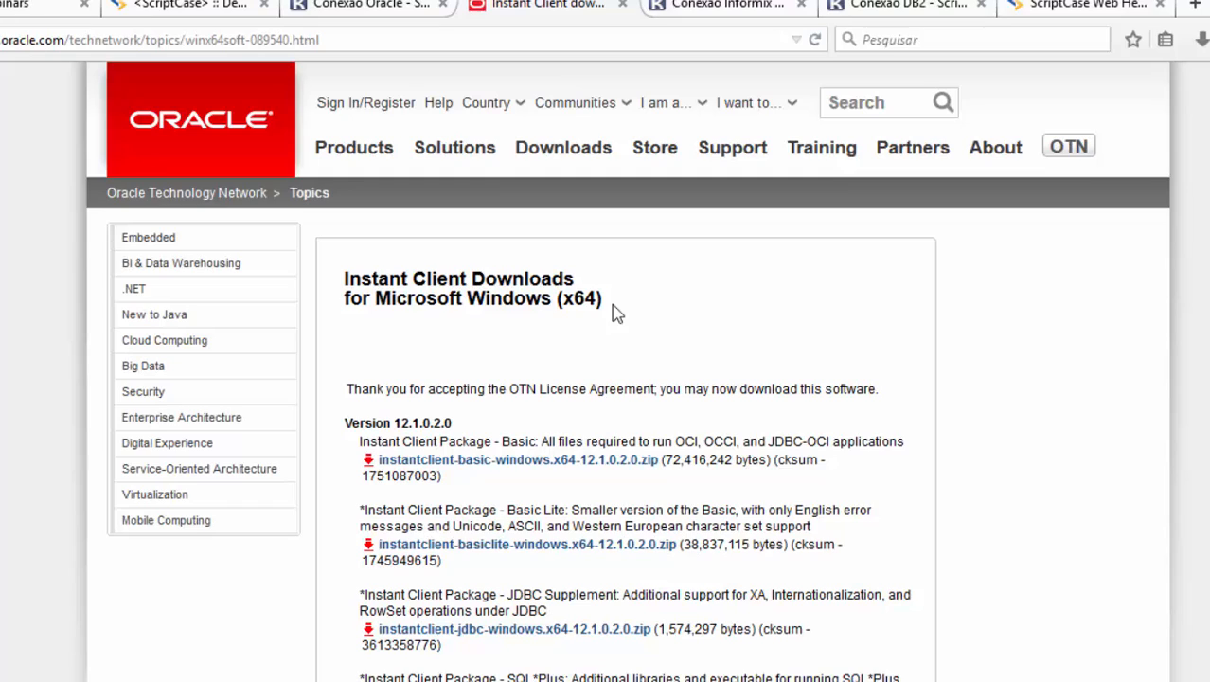
drag(603, 301, 348, 293)
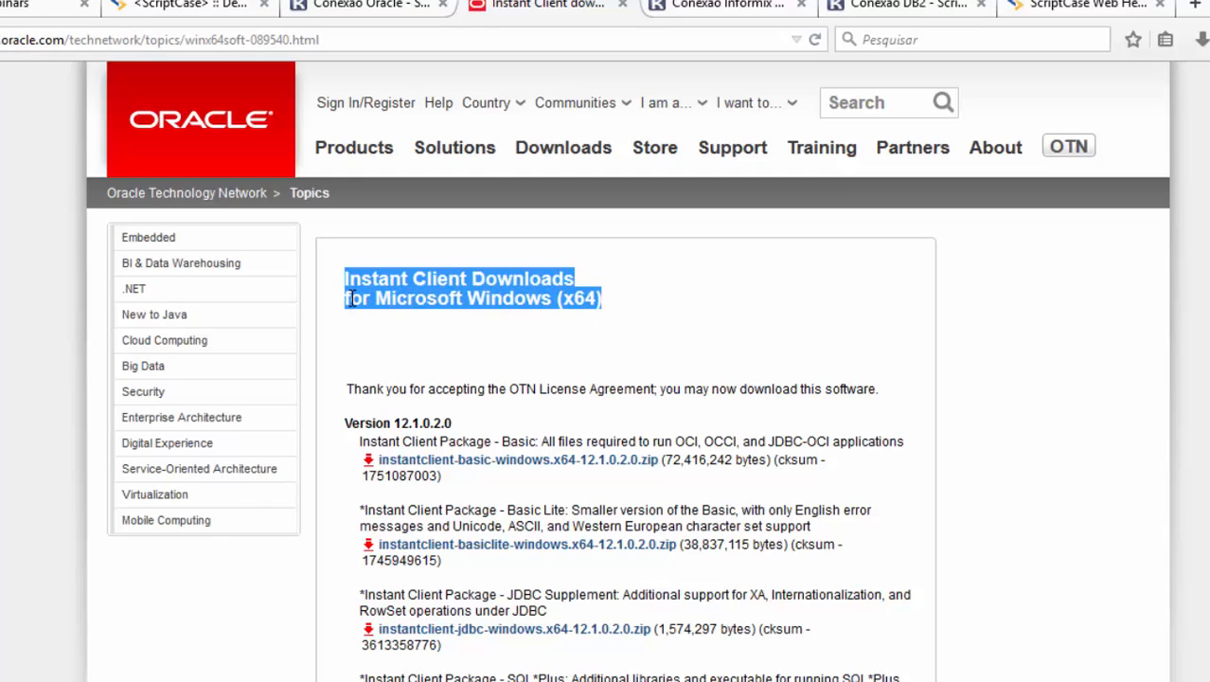
Step: Look over the x64 download list, then head to Oracle's main Downloads page
scroll(378, 301, down, 4)
scroll(392, 319, up, 4)
scroll(388, 303, down, 2)
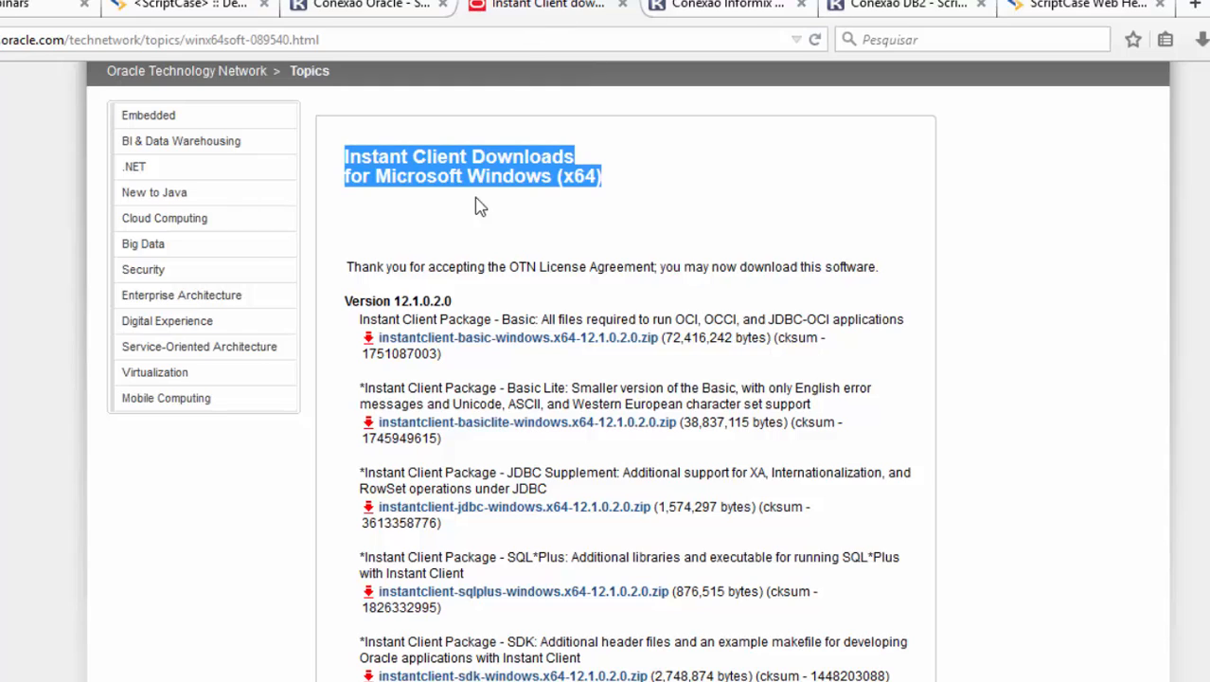
scroll(476, 205, up, 3)
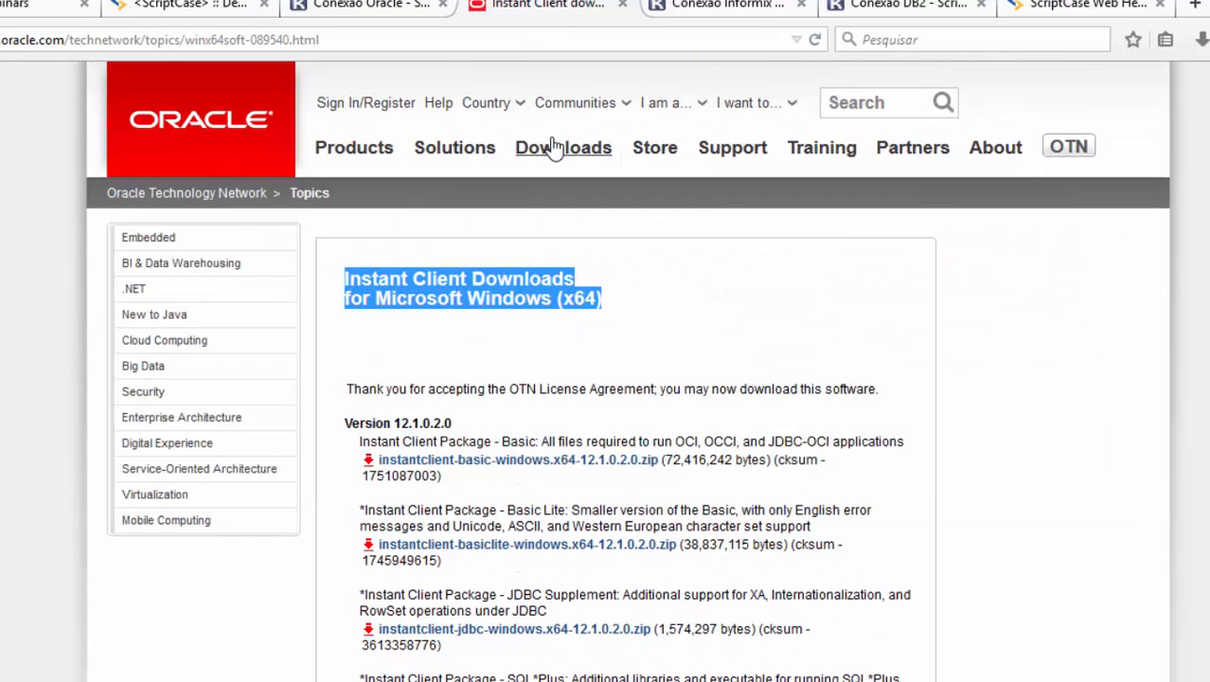
click(559, 151)
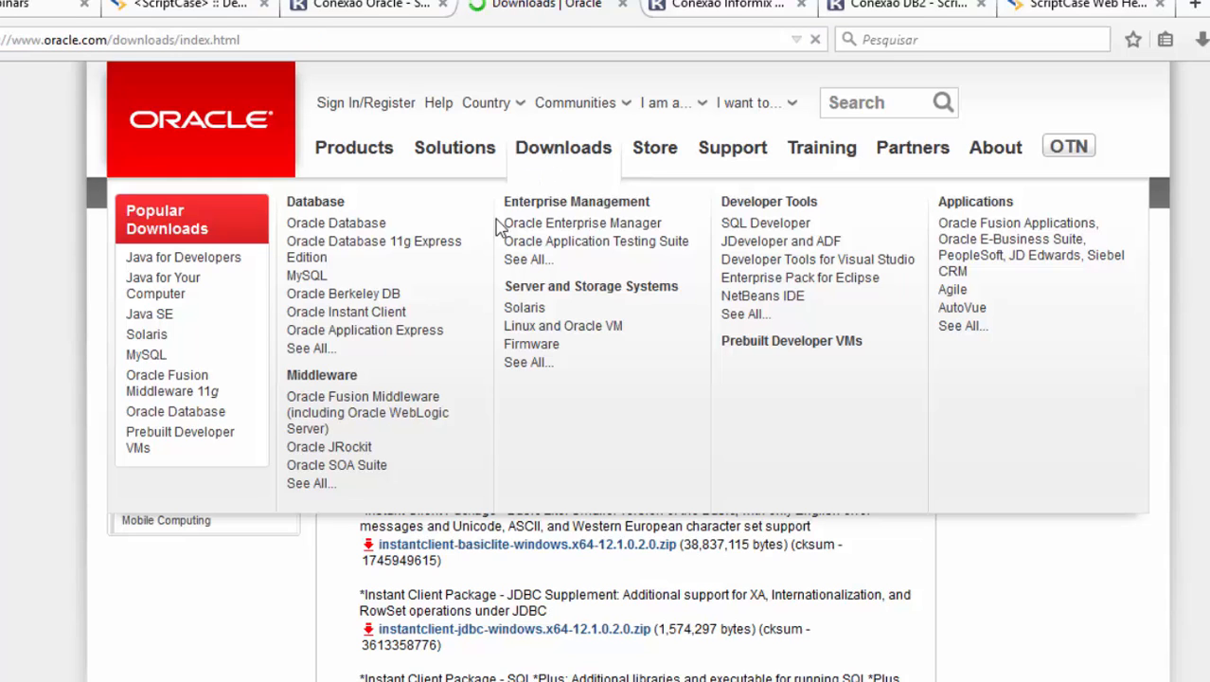
Step: From Oracle Downloads, pick Oracle Instant Client, then Instant Client for Microsoft Windows (32-bit)
click(388, 314)
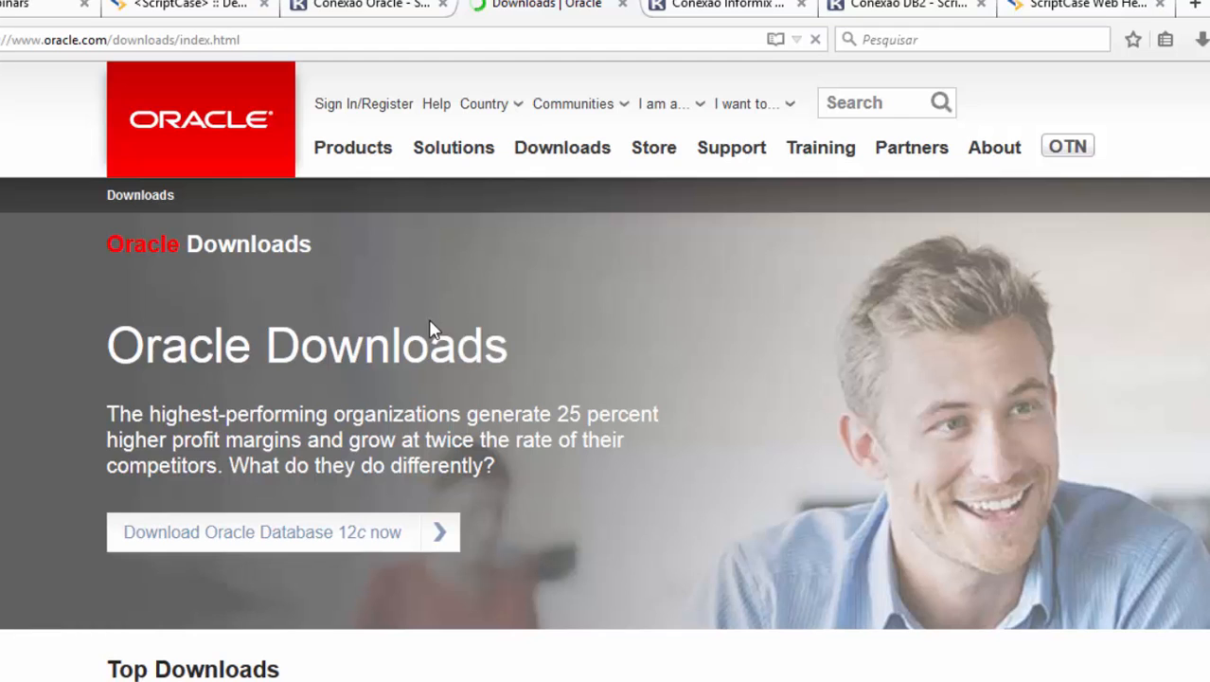
scroll(580, 159, down, 3)
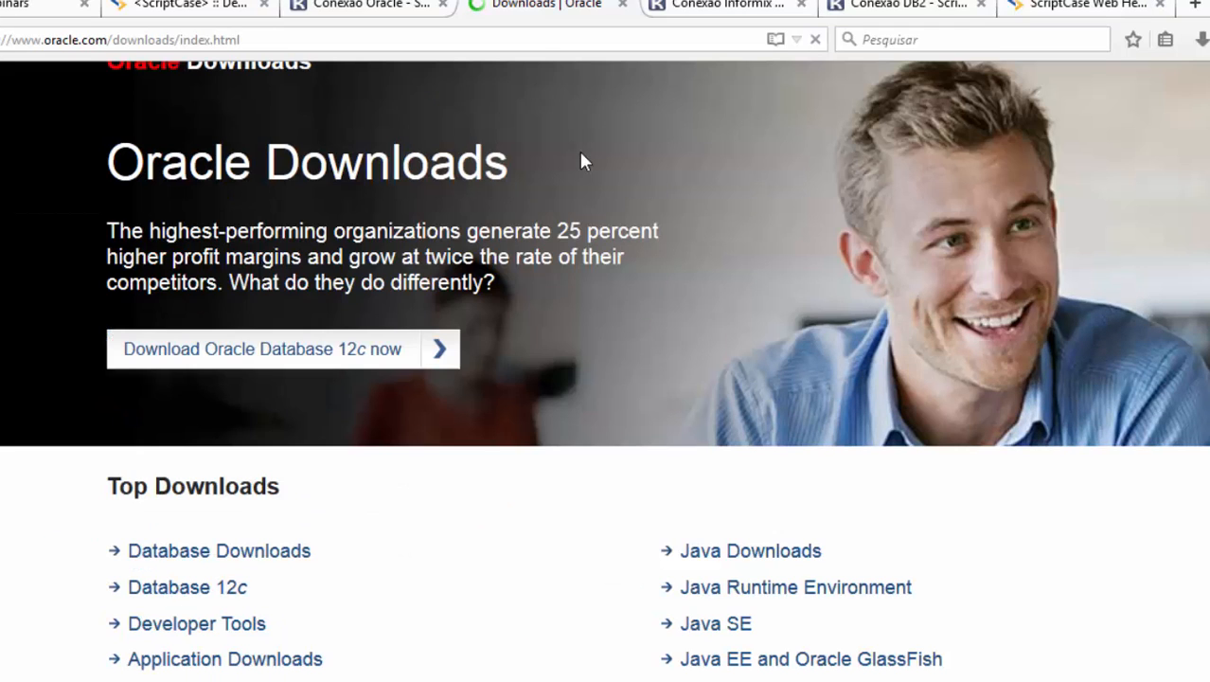
scroll(585, 167, up, 3)
mouse_move(579, 168)
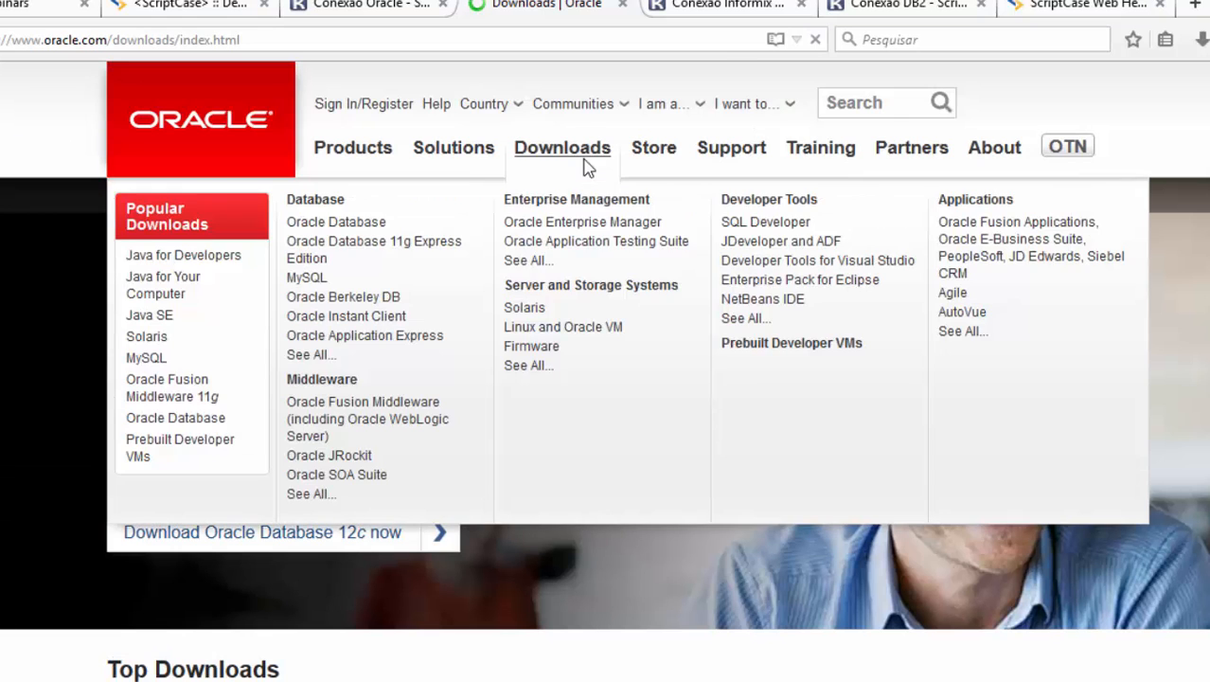
click(361, 320)
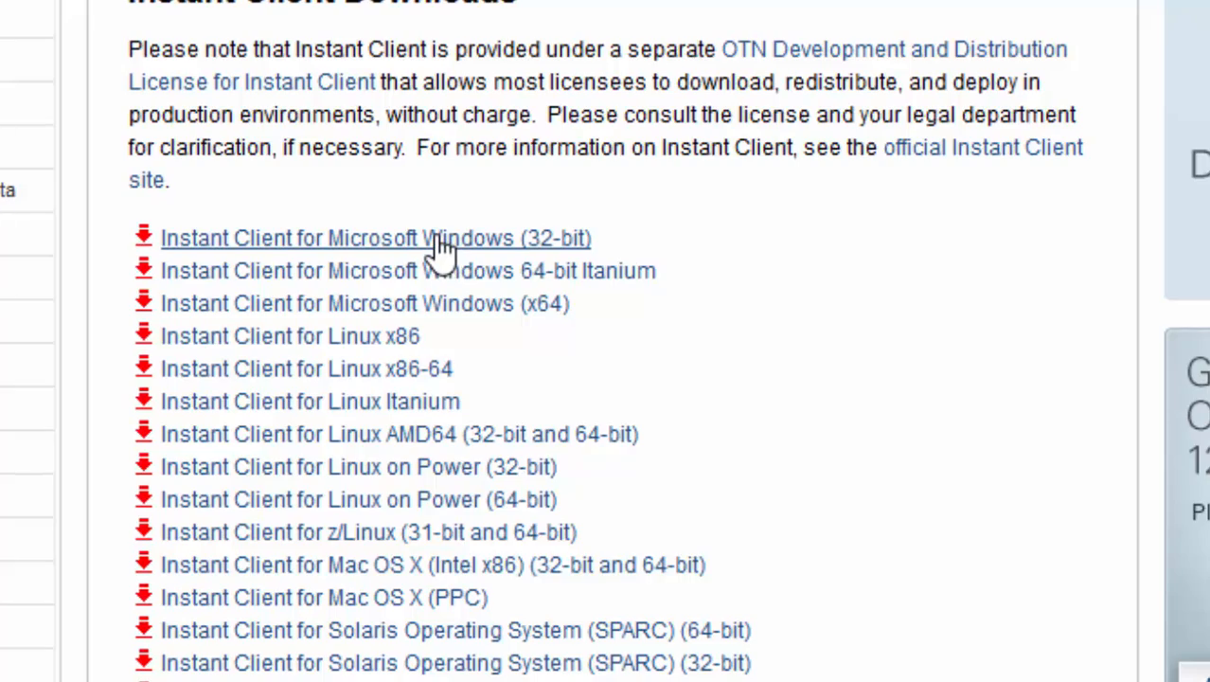
click(438, 238)
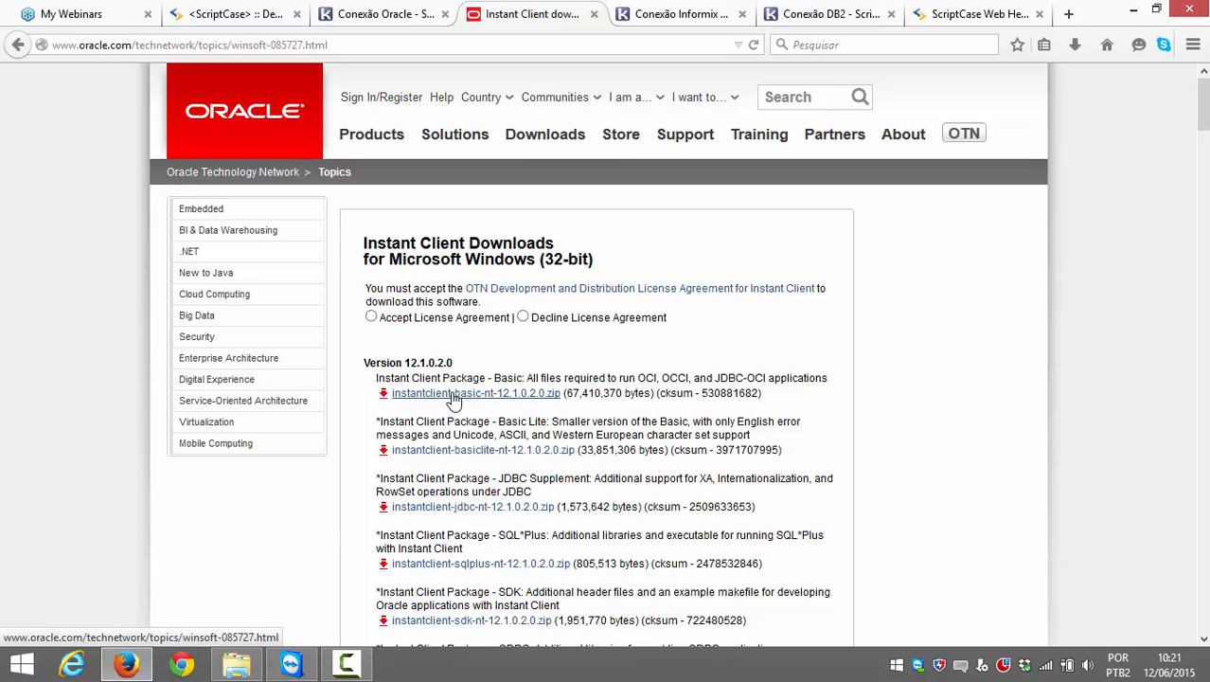
scroll(483, 393, down, 1)
scroll(484, 390, up, 1)
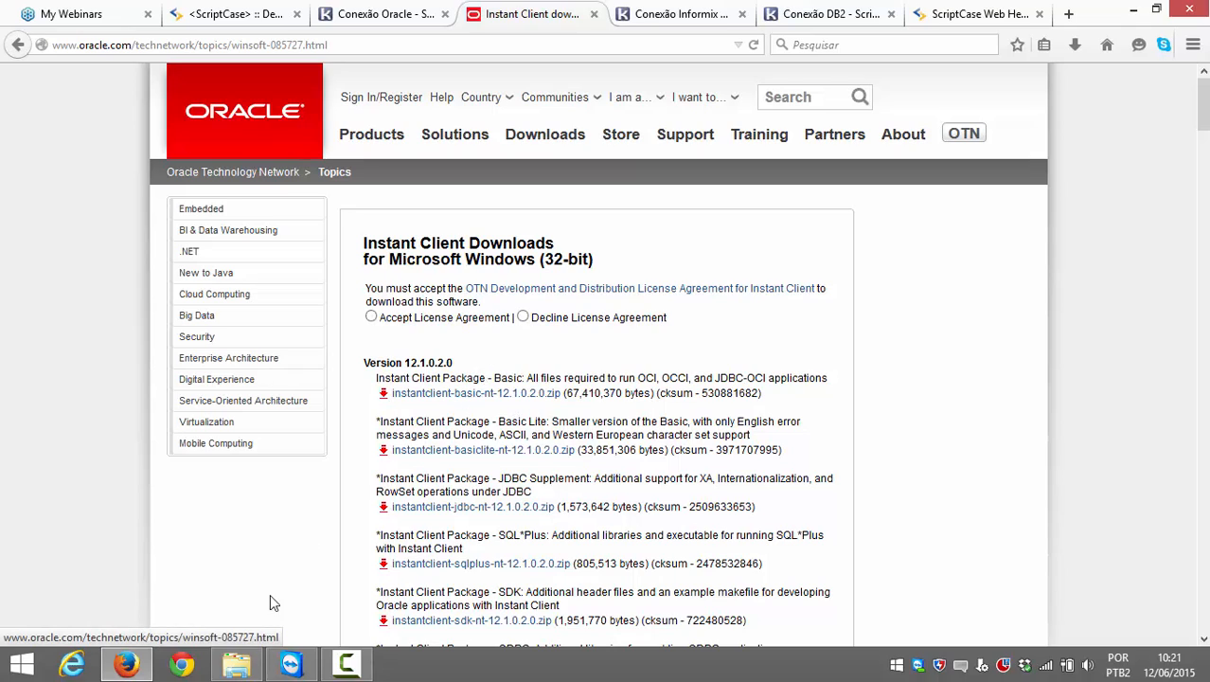
Step: Bring the Oracle folder window forward and select the instantclient-basic-nt-12.1.0.2.0 zip
mouse_move(252, 668)
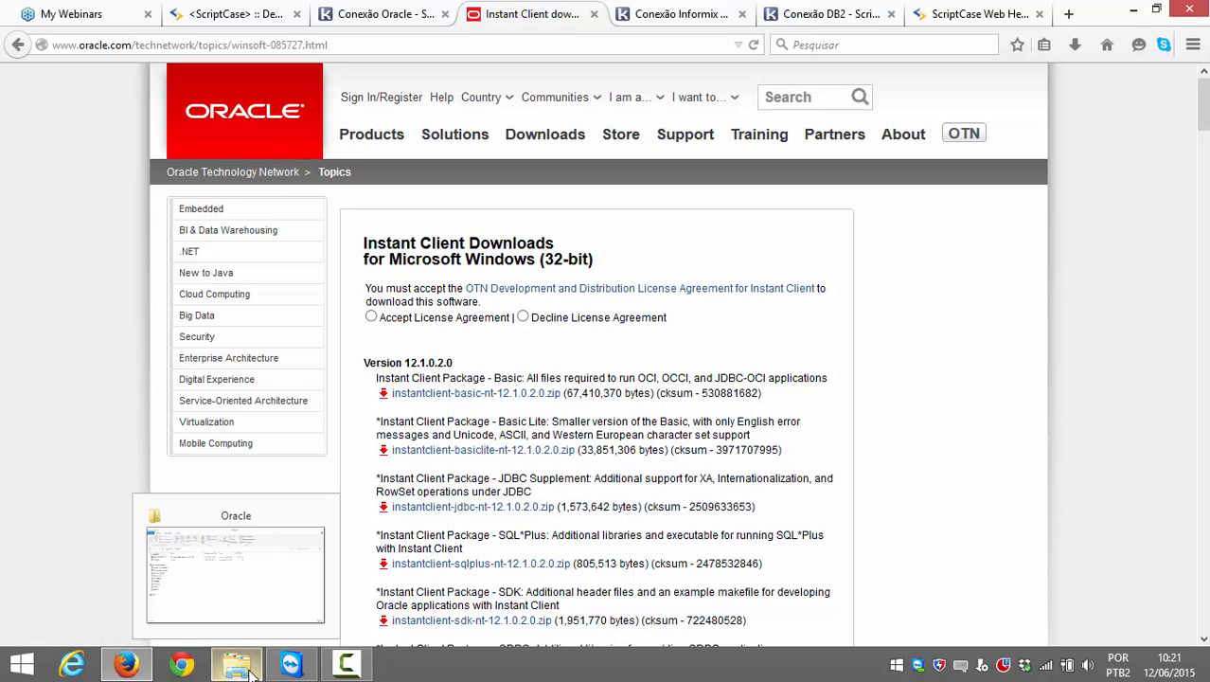
click(275, 577)
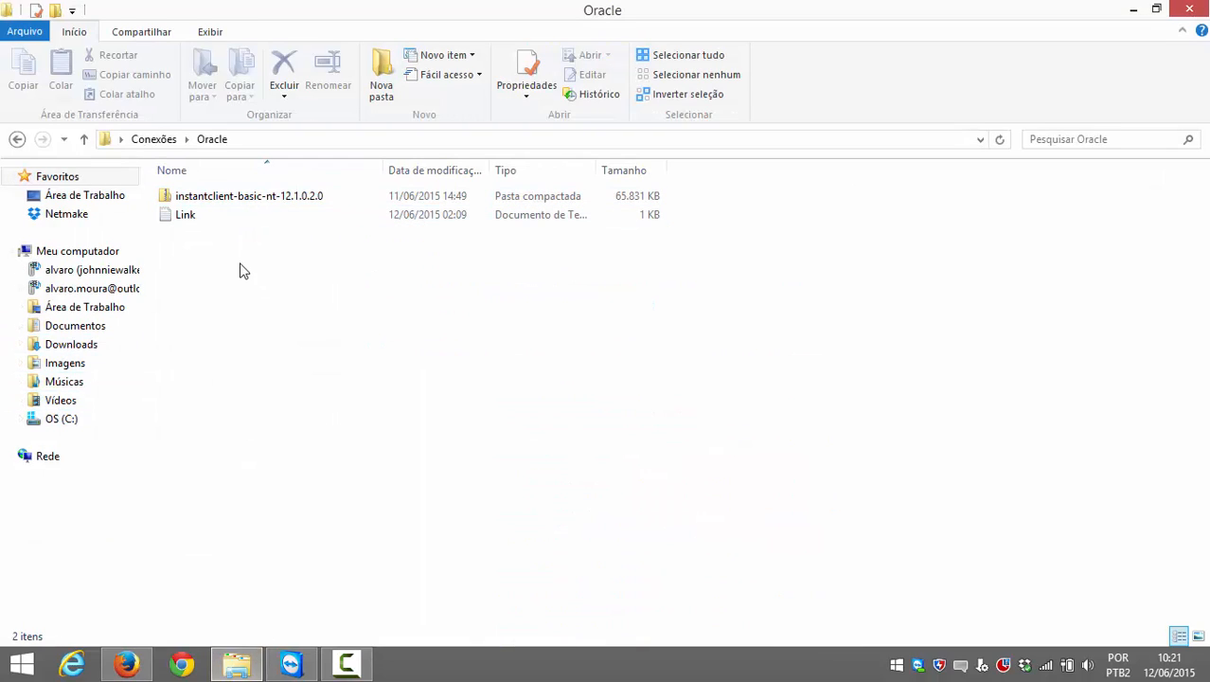
click(240, 195)
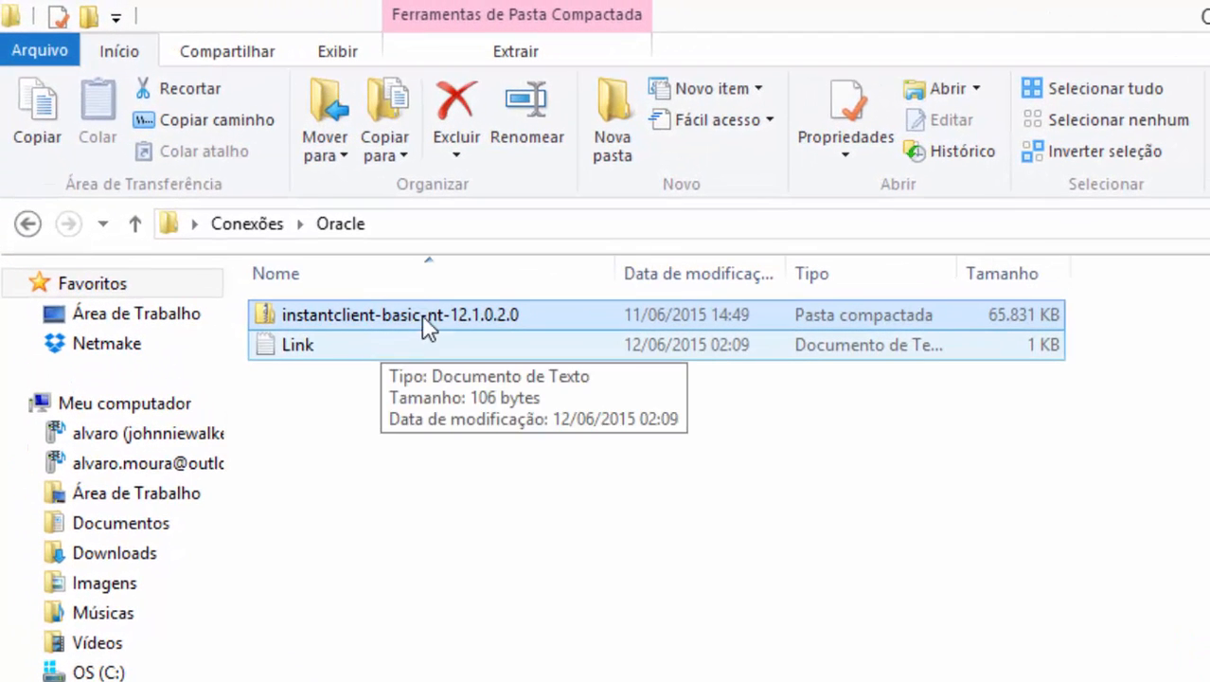
Step: Copy the instantclient archive into the root of C:, granting administrator permission
click(109, 670)
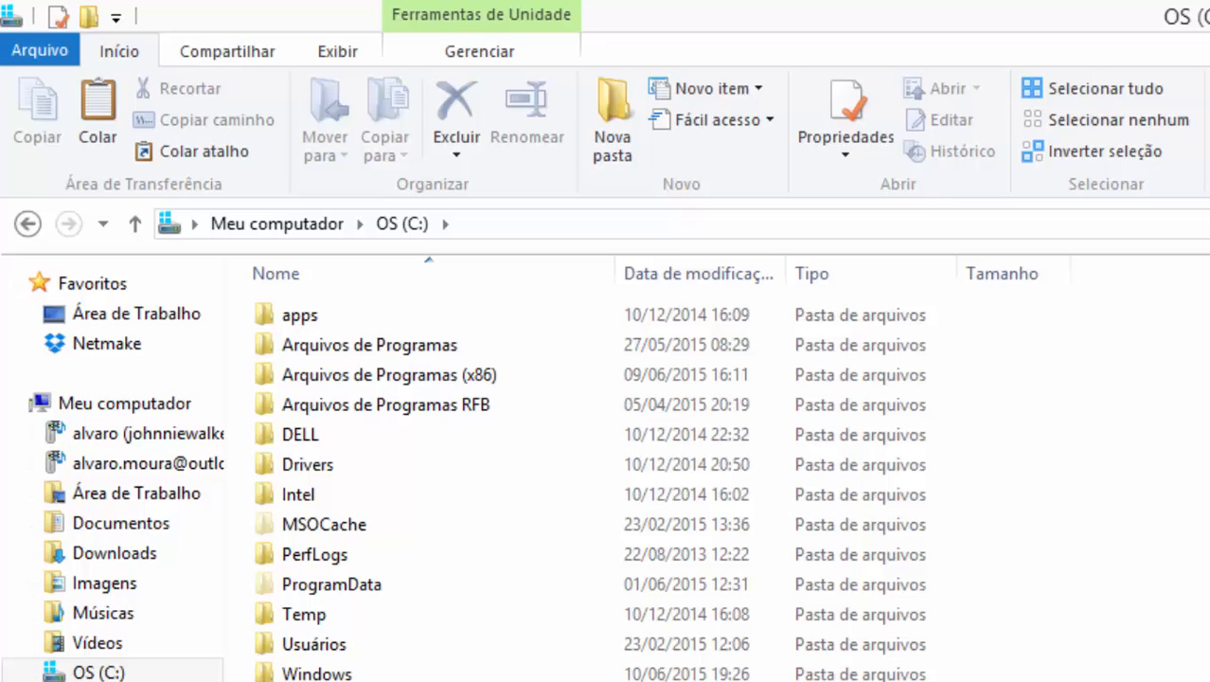
scroll(662, 474, down, 5)
scroll(663, 474, up, 5)
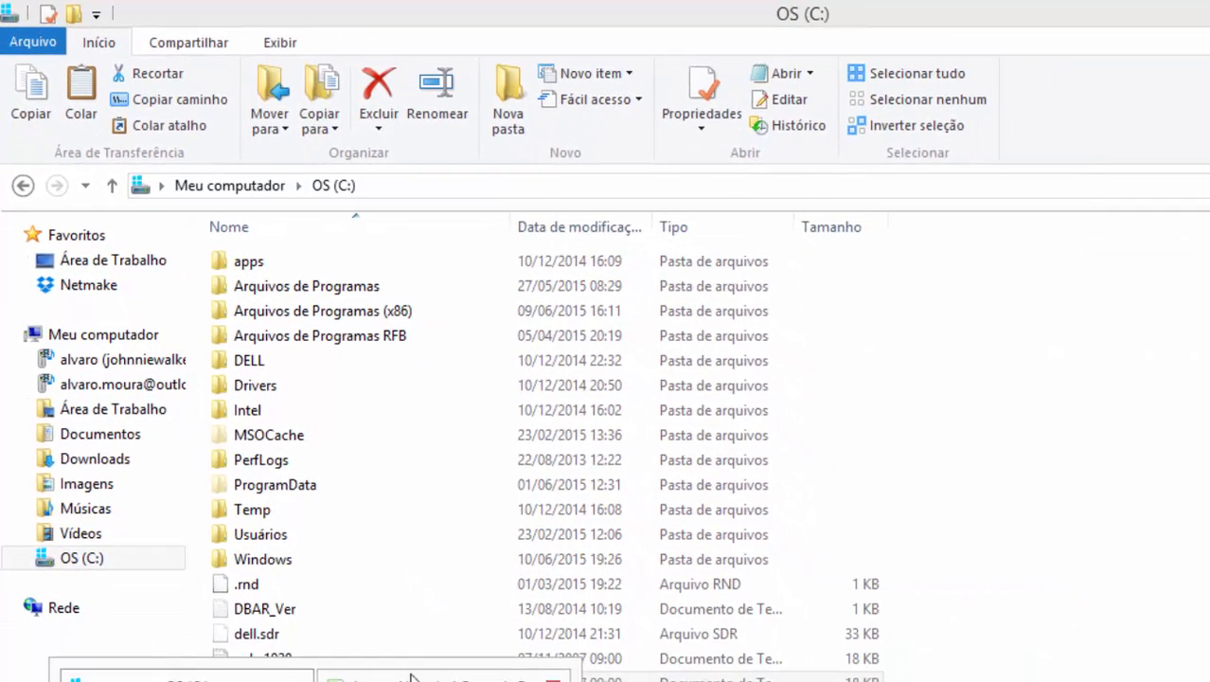
click(412, 677)
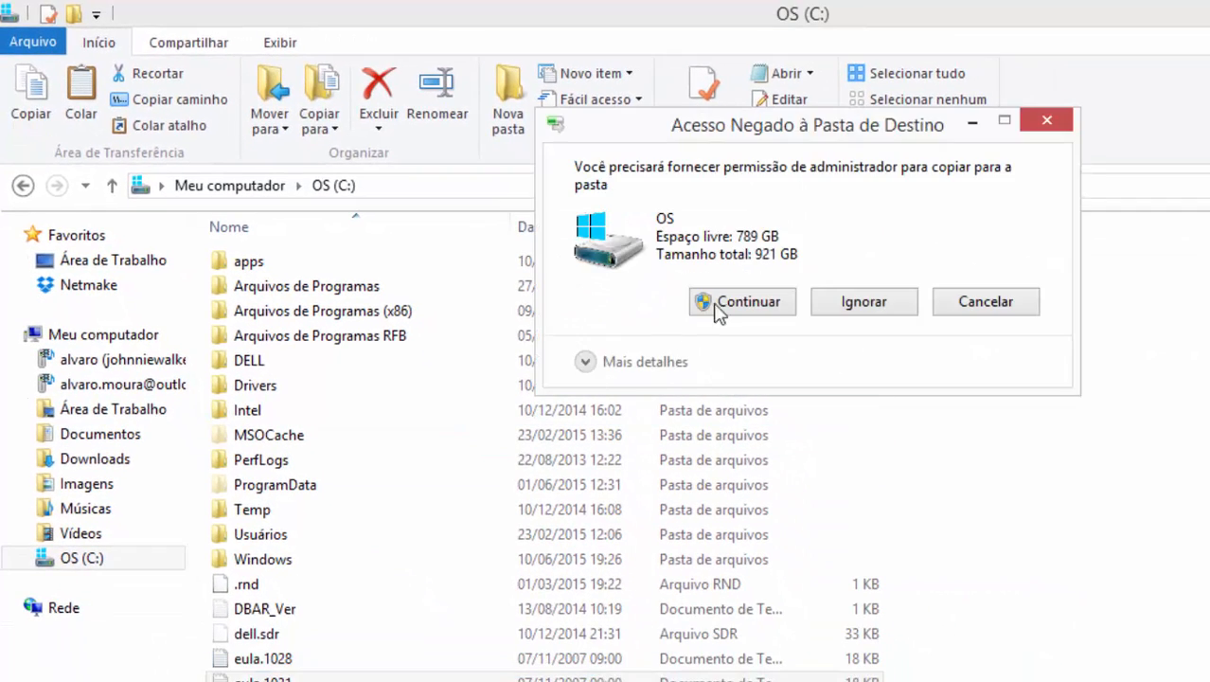
click(720, 303)
scroll(729, 336, down, 6)
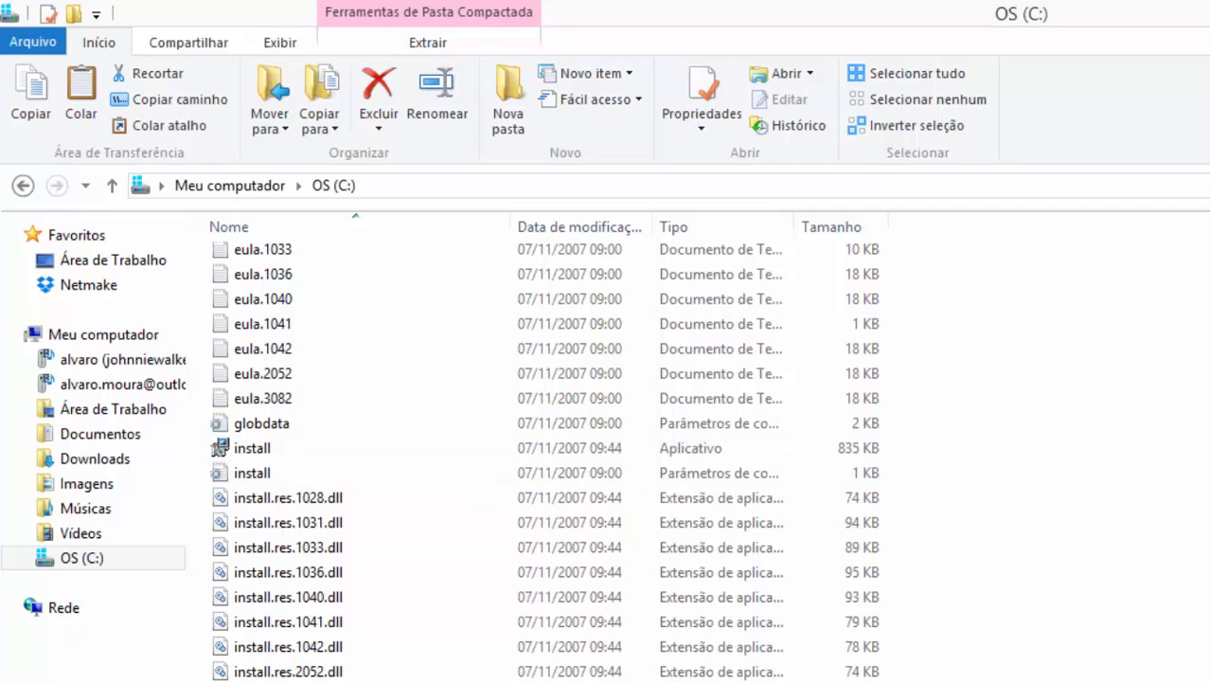
Step: Extract all of the archive into C:\instantclient-basic-nt-12.1.0.2.0
right_click(327, 680)
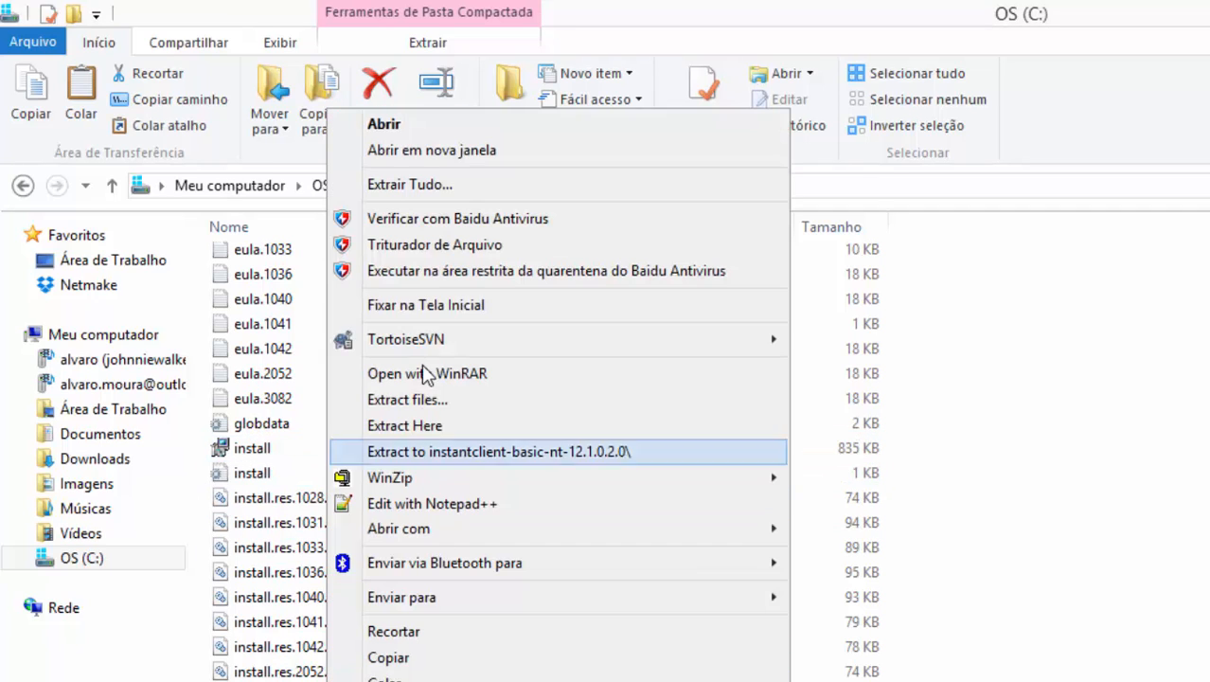
click(478, 185)
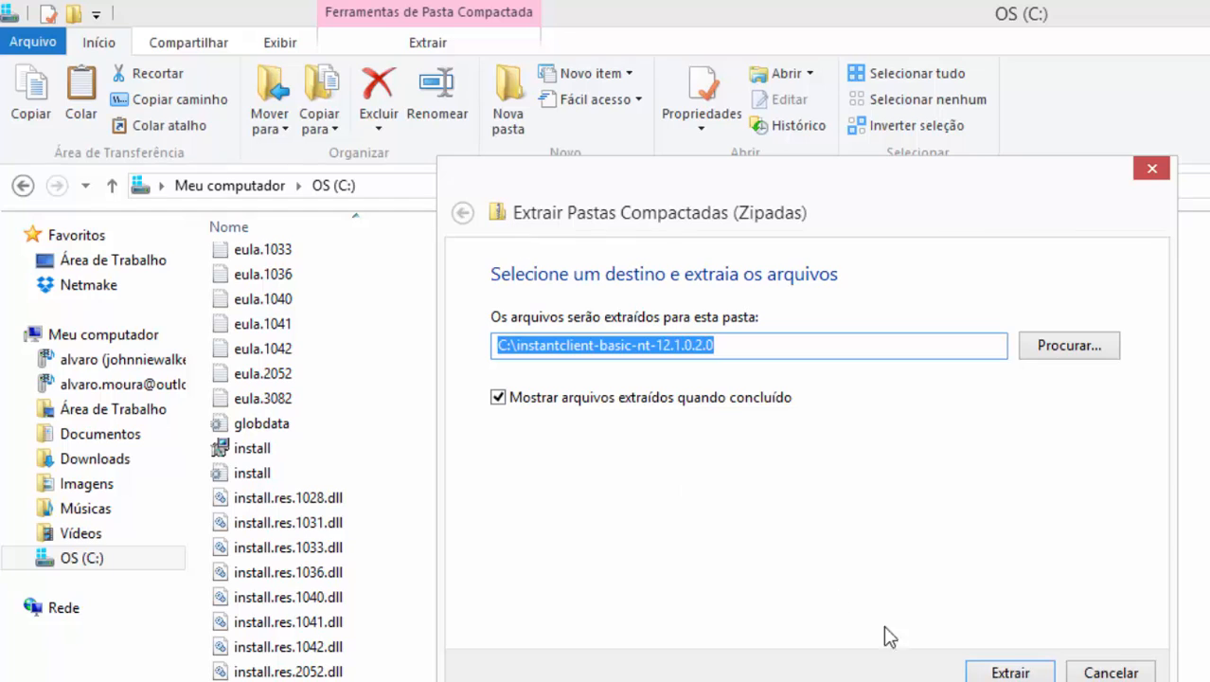
click(1010, 673)
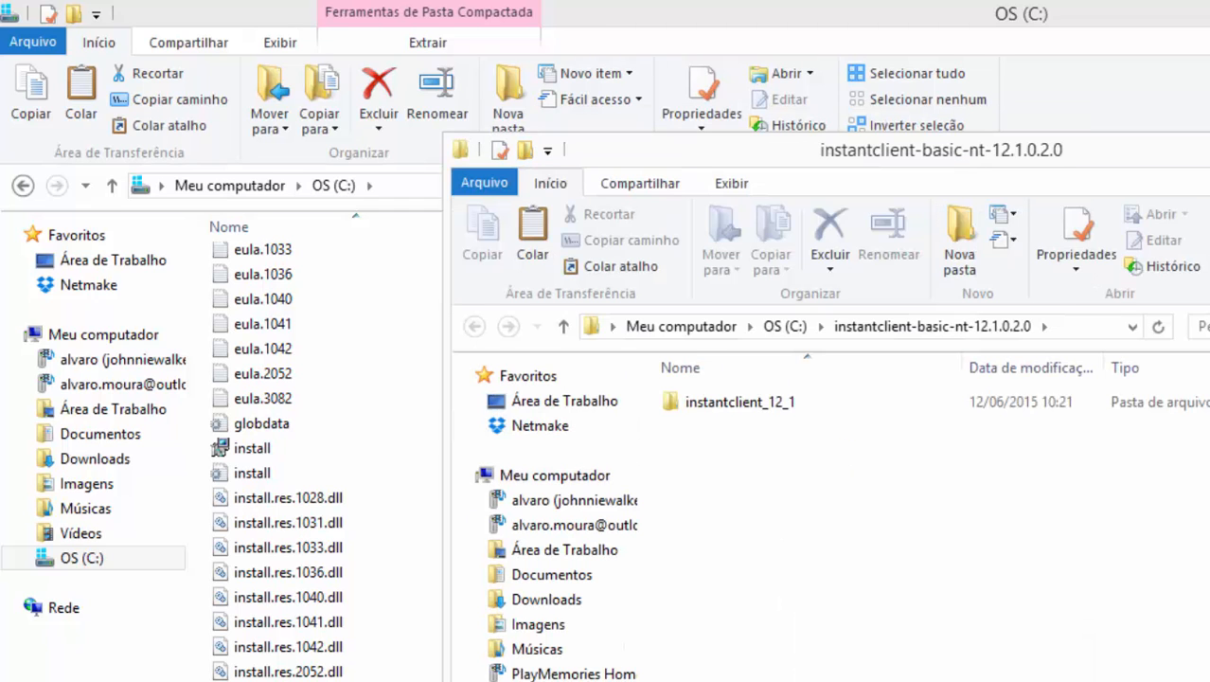
Step: Maximize the extracted folder window and copy its path C:\instantclient-basic-nt-12.1.0.2.0
key(super+Up)
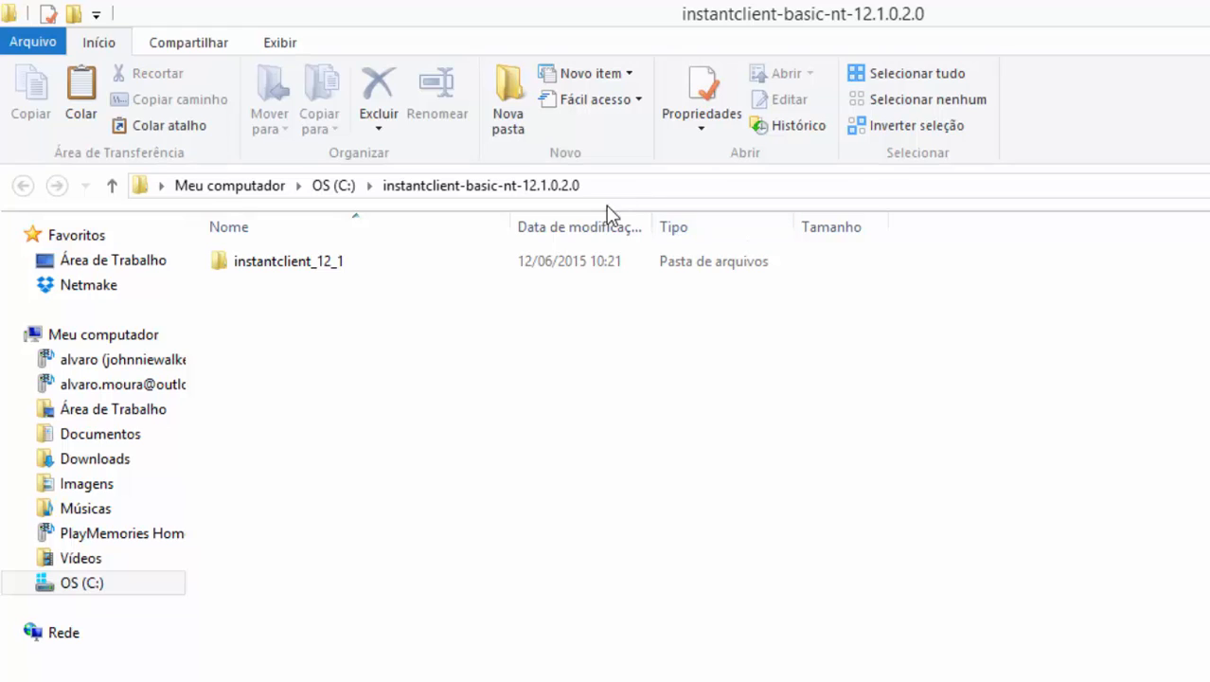
click(618, 187)
click(618, 187)
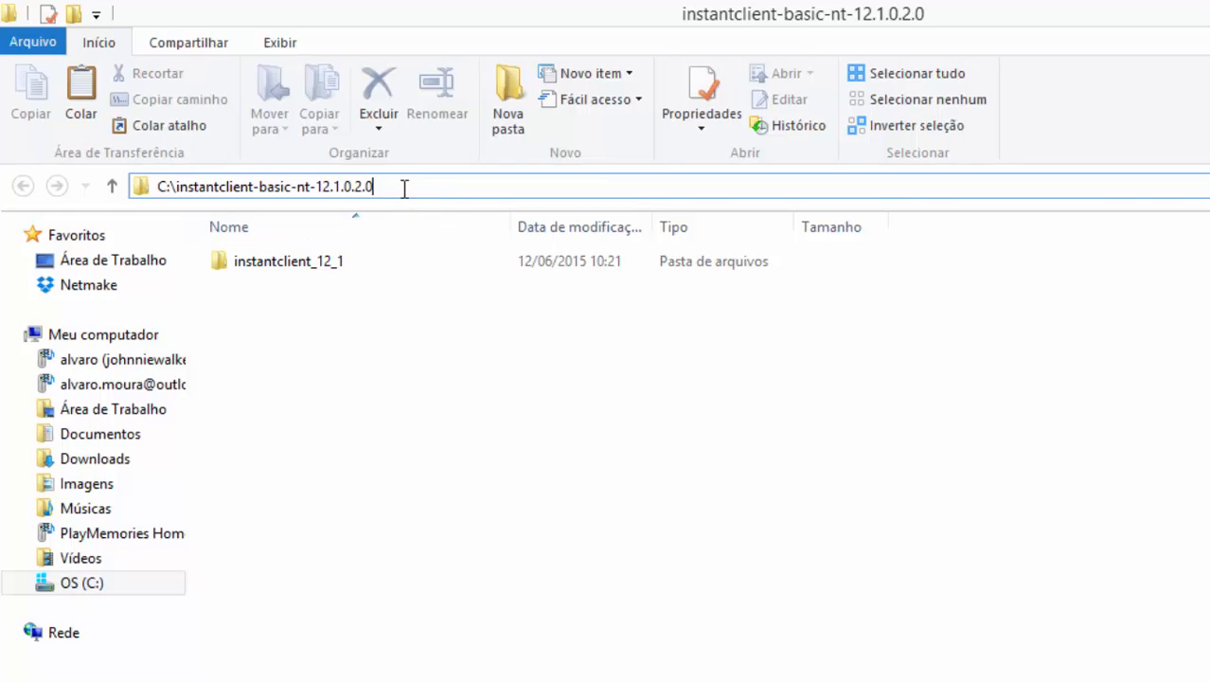
mouse_move(373, 188)
mouse_down()
mouse_move(331, 186)
mouse_move(351, 186)
mouse_up()
click(159, 188)
drag(186, 184, 360, 185)
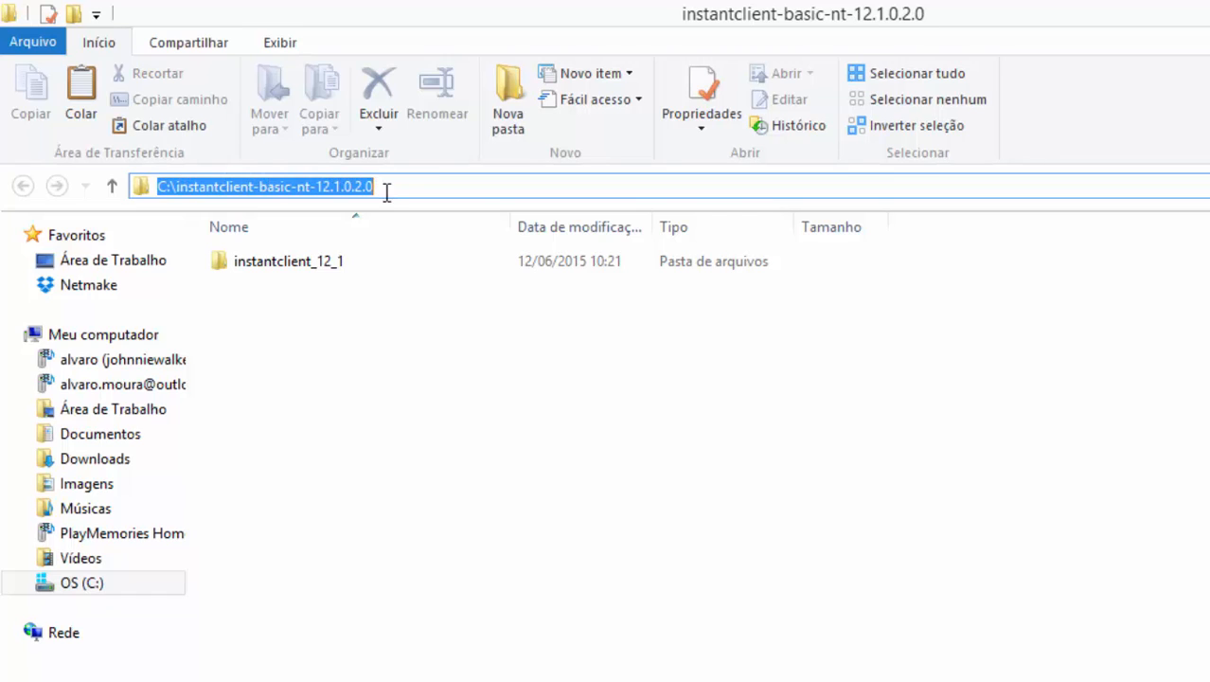
key(ctrl+c)
Step: Start renaming the instantclient_12_1 folder, then cancel, leaving its name unchanged
click(446, 602)
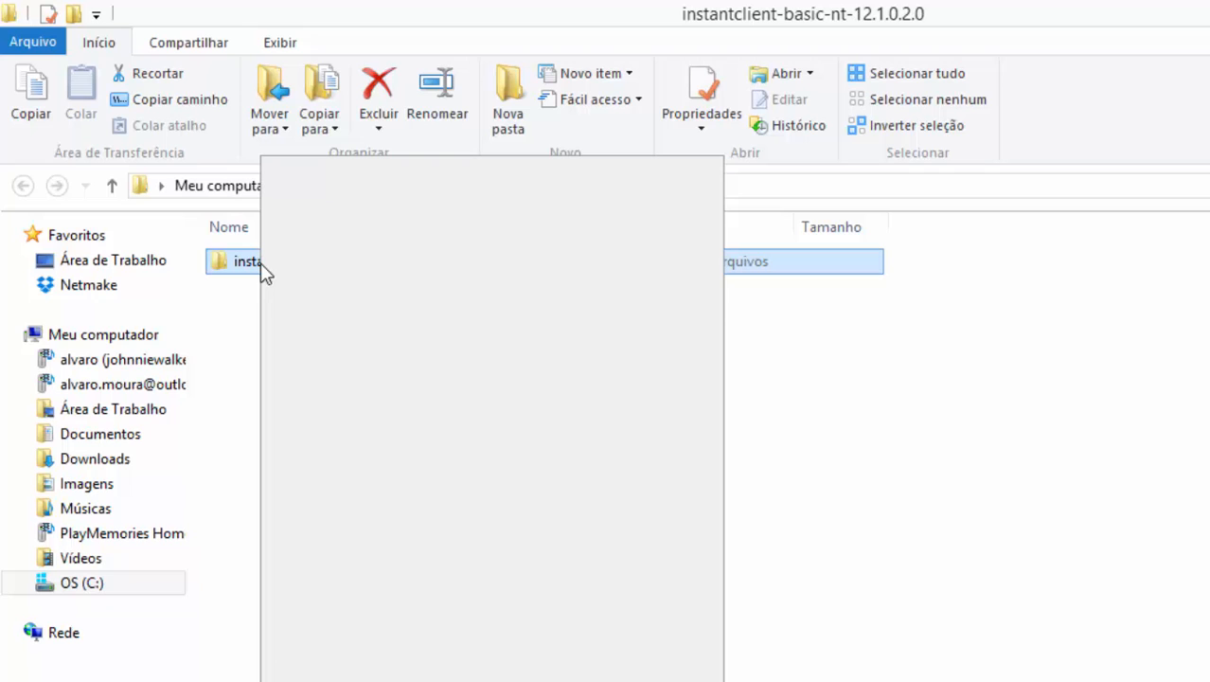
right_click(263, 268)
click(334, 680)
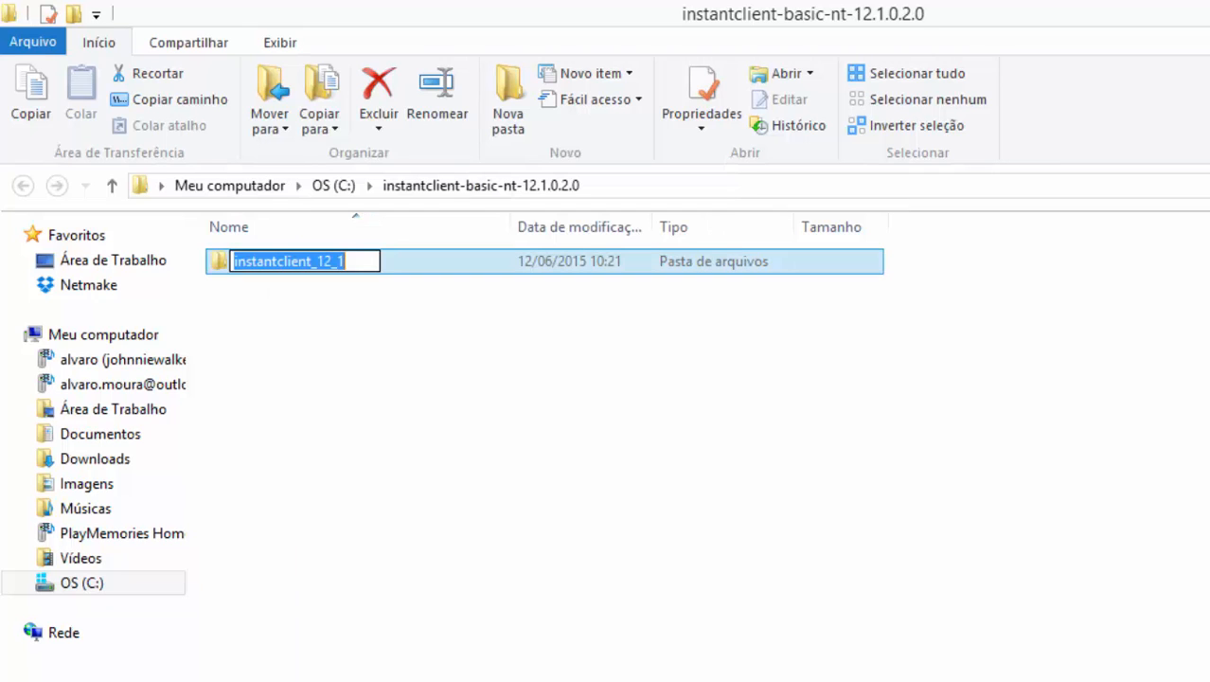
click(349, 651)
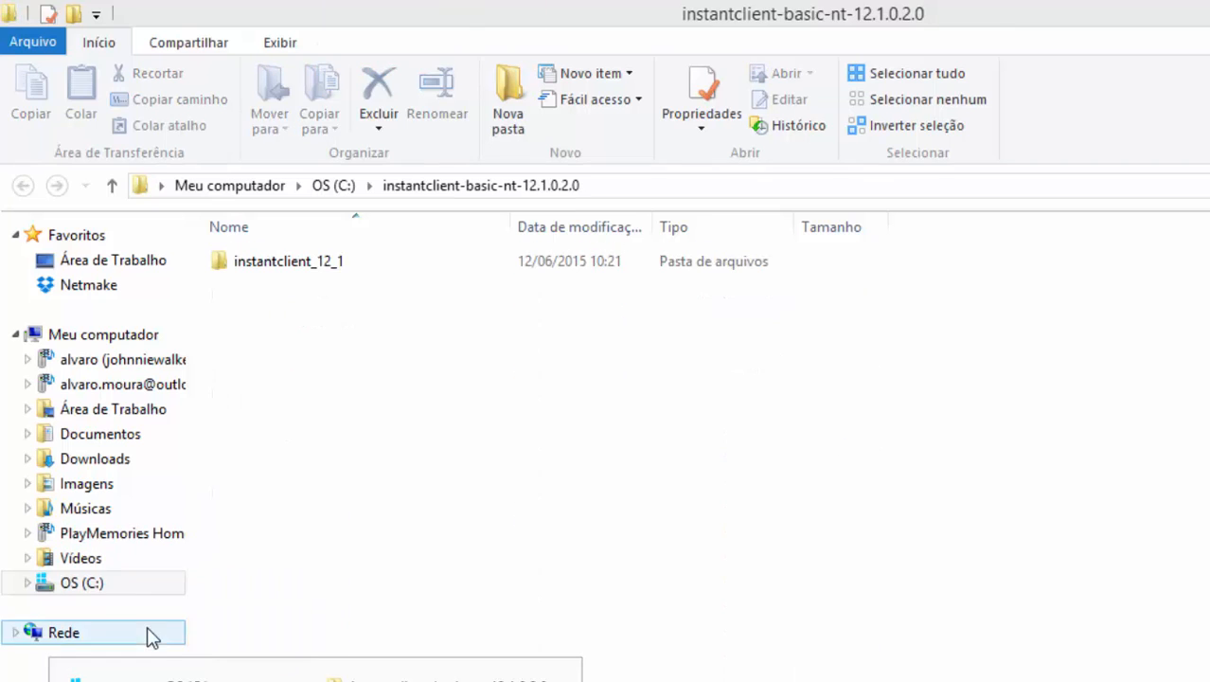
Step: Open the computer's System properties and its Environment Variables dialog
right_click(107, 338)
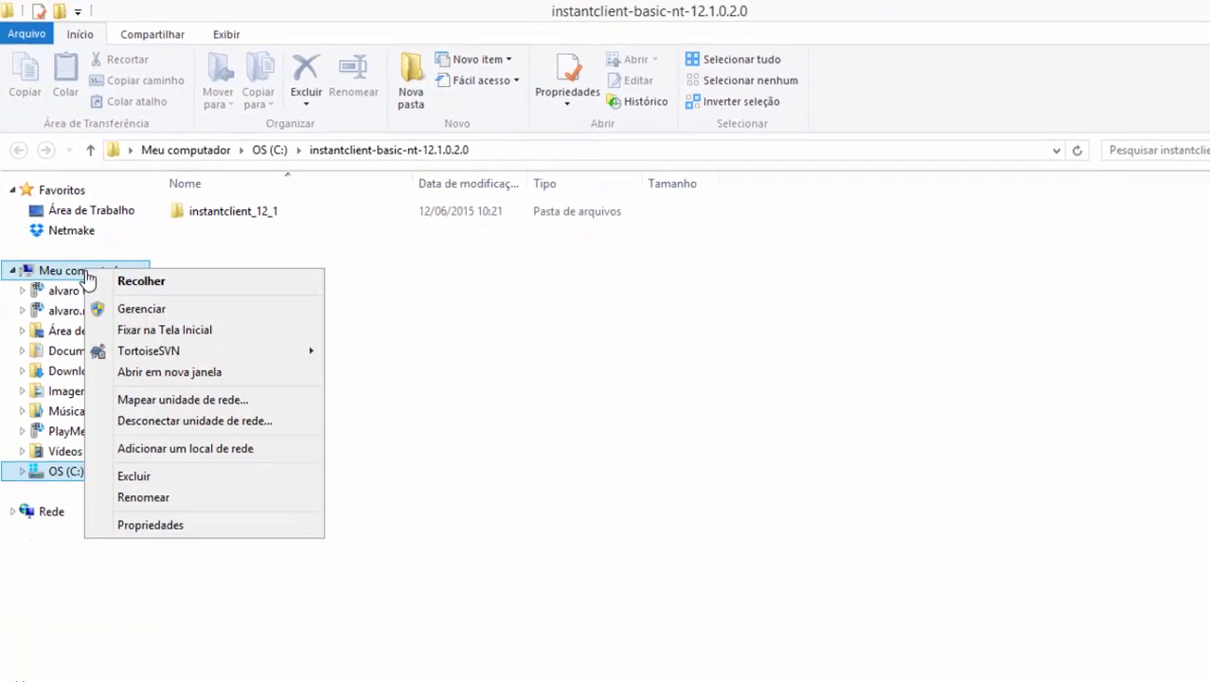
click(156, 525)
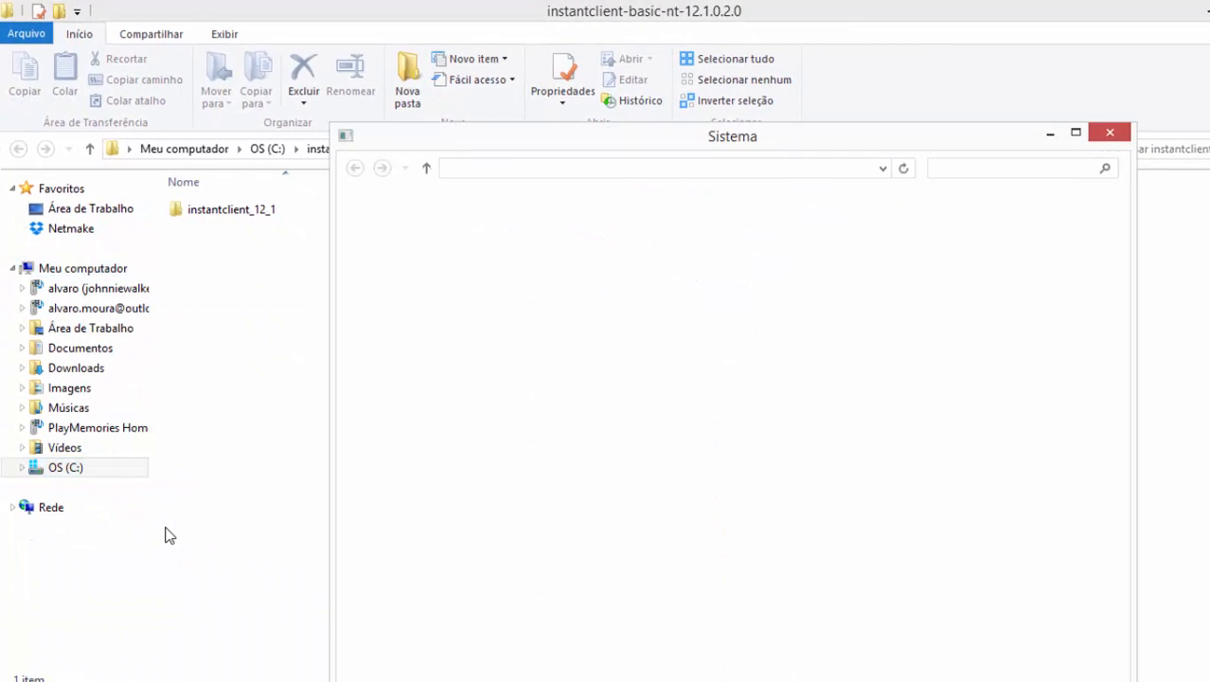
double_click(467, 138)
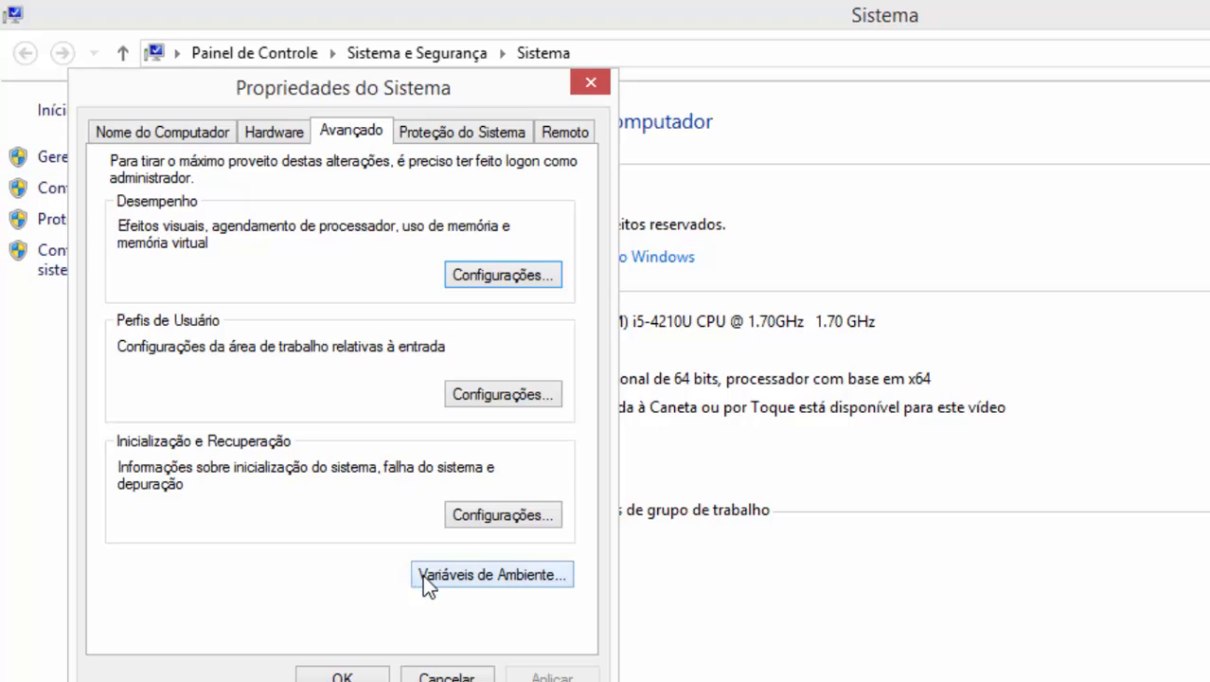
click(422, 574)
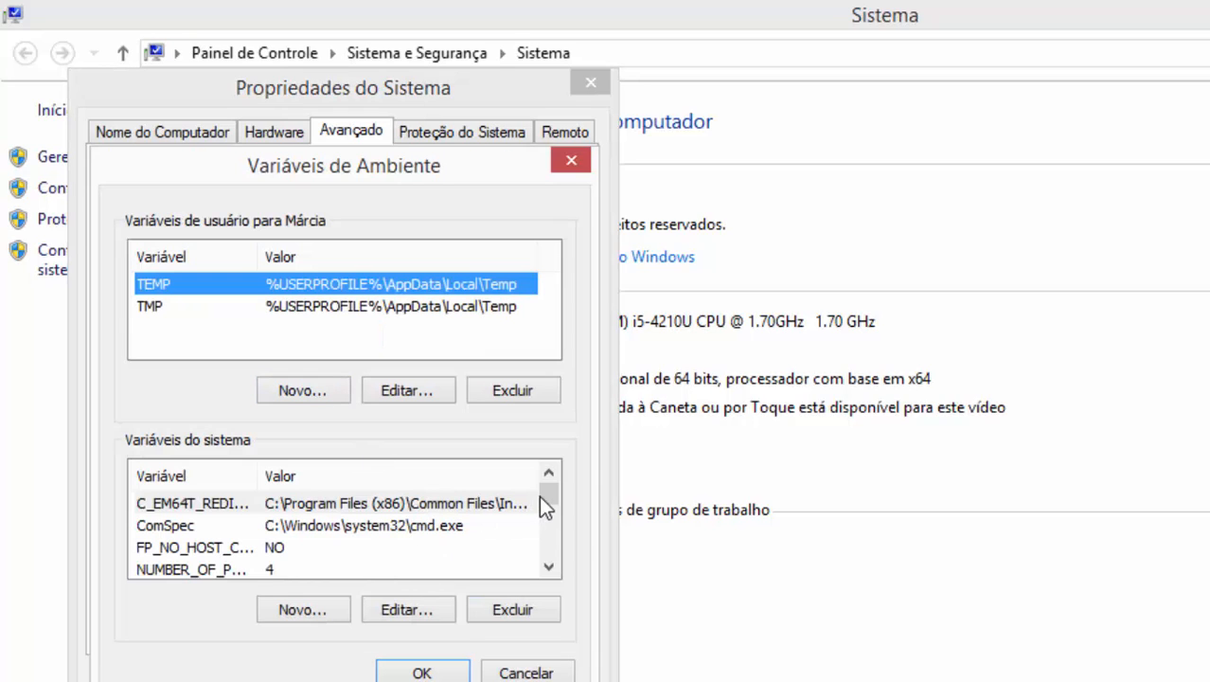
Step: Edit the system Path variable, appending ';', the pasted instantclient_12_1 and 'c:\' at its end
scroll(545, 495, down, 1)
click(239, 568)
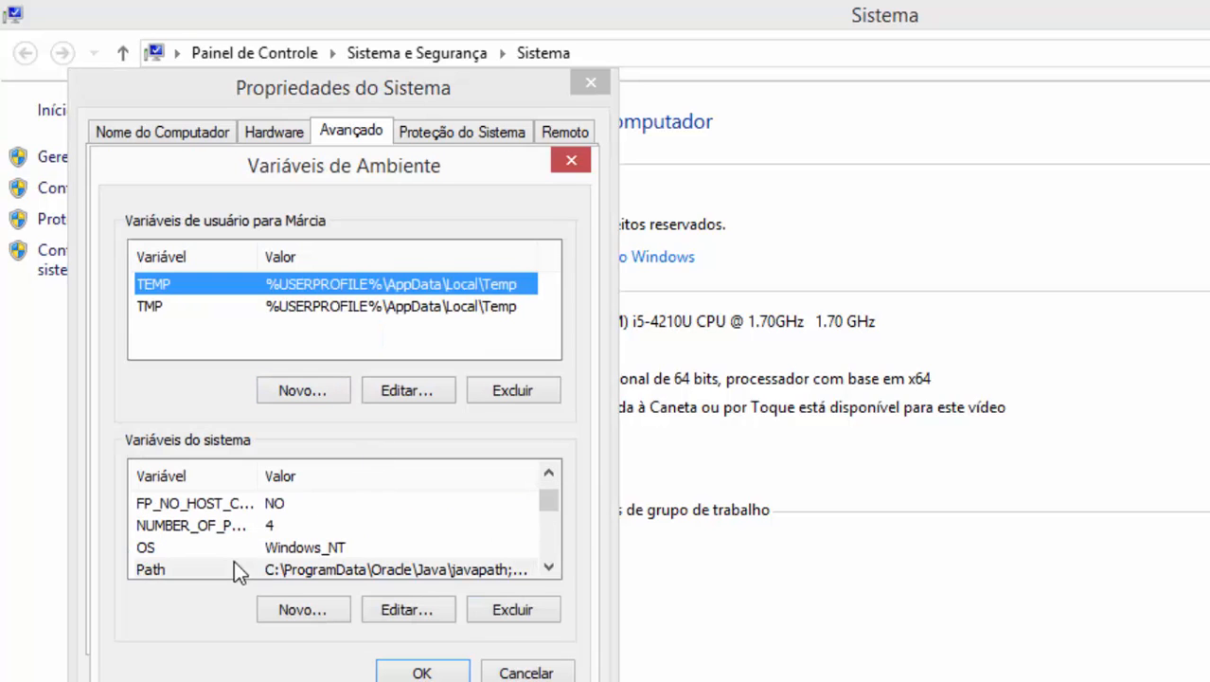
scroll(284, 540, down, 1)
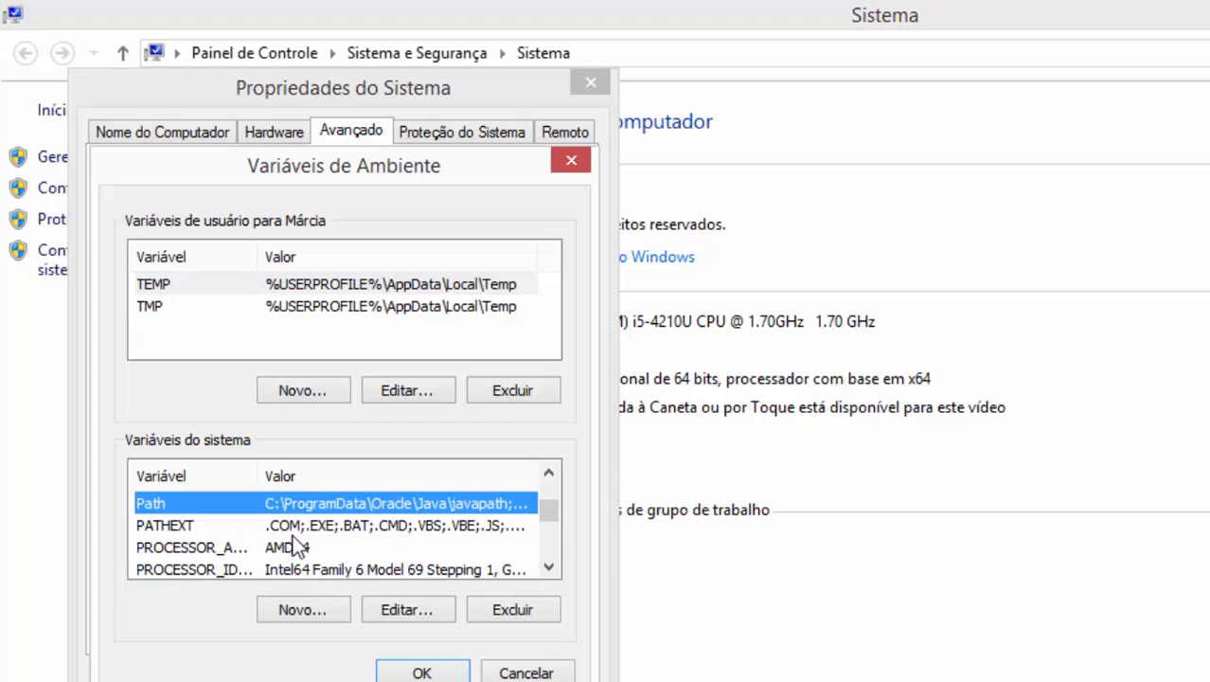
click(398, 608)
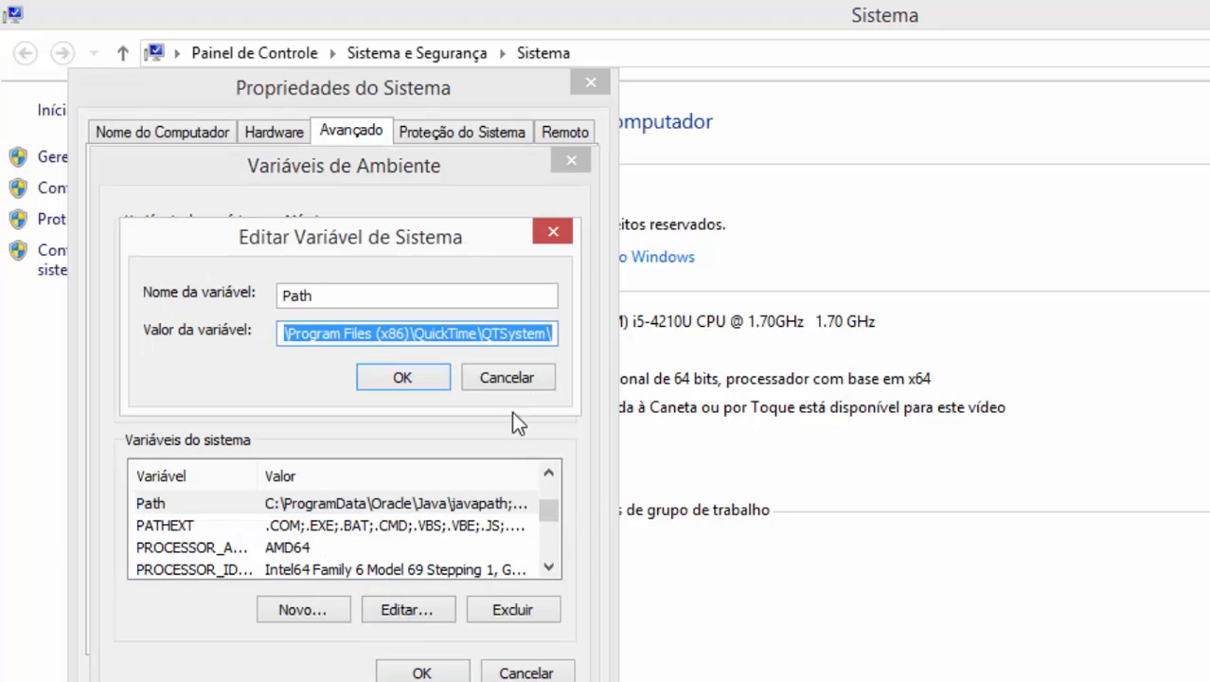
click(528, 333)
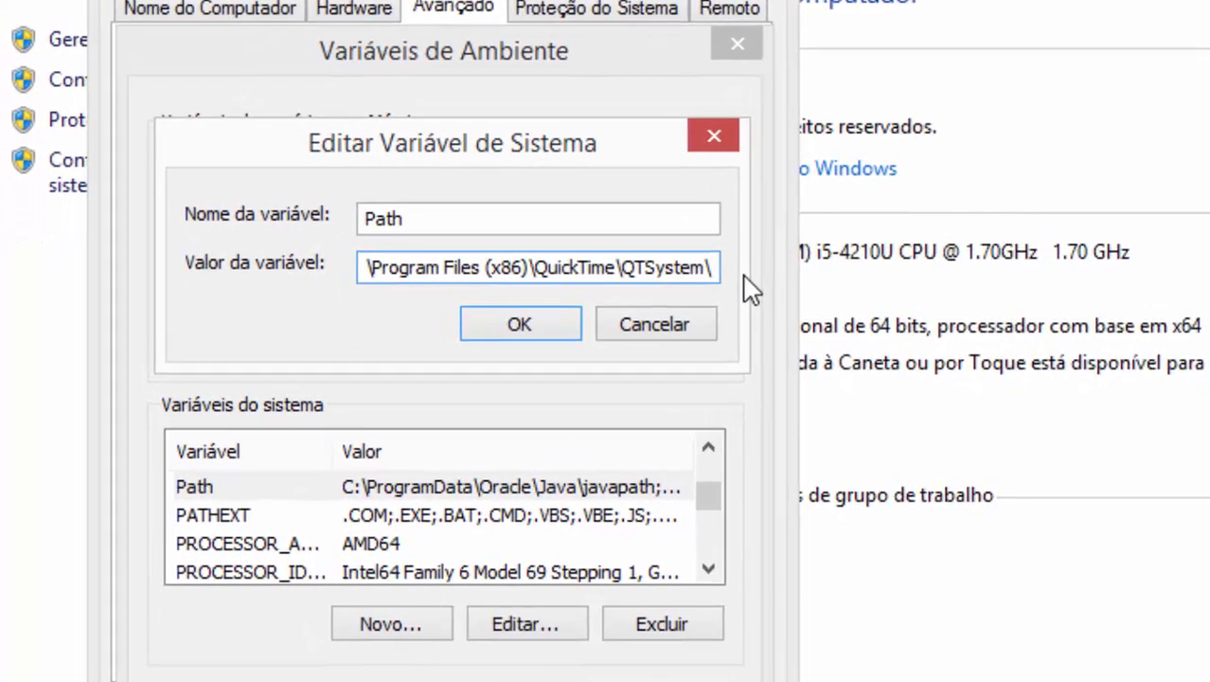
text(;)
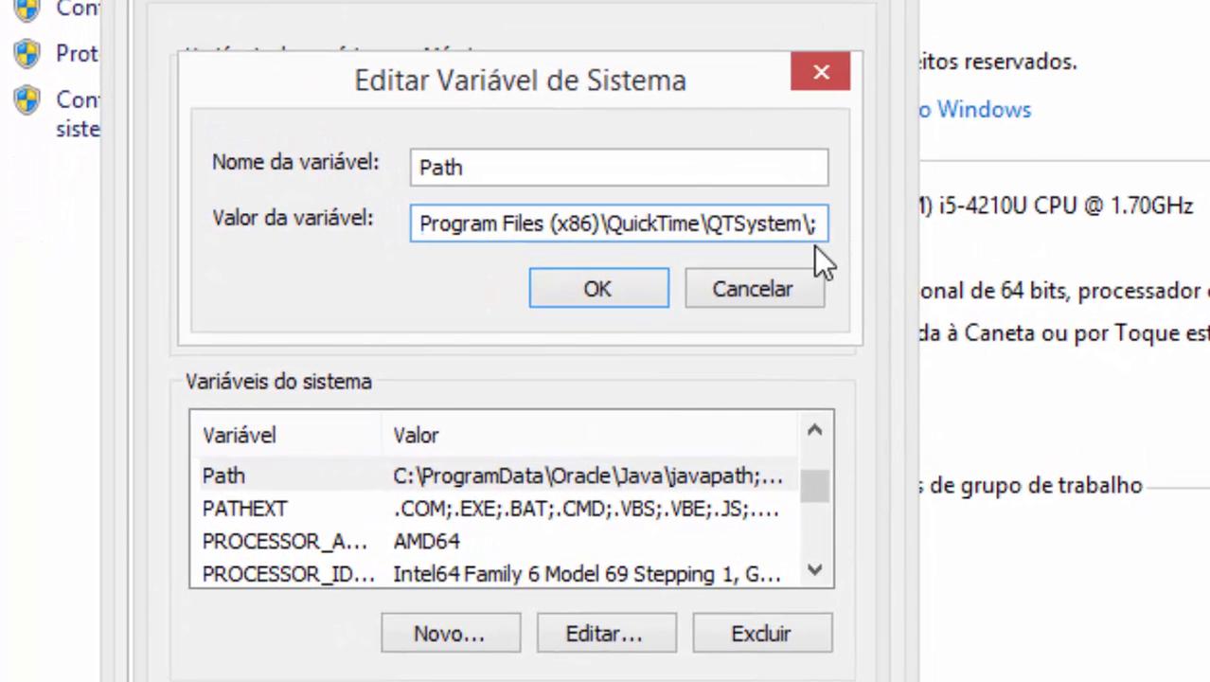
key(ctrl+v)
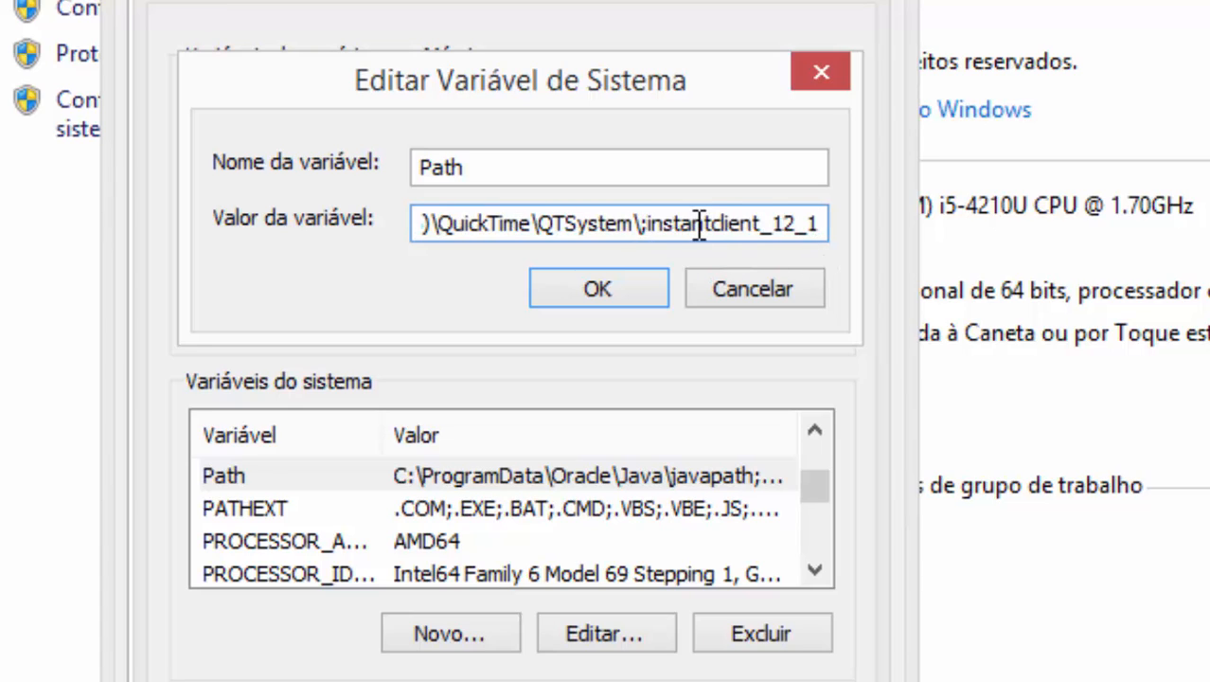
text(c)
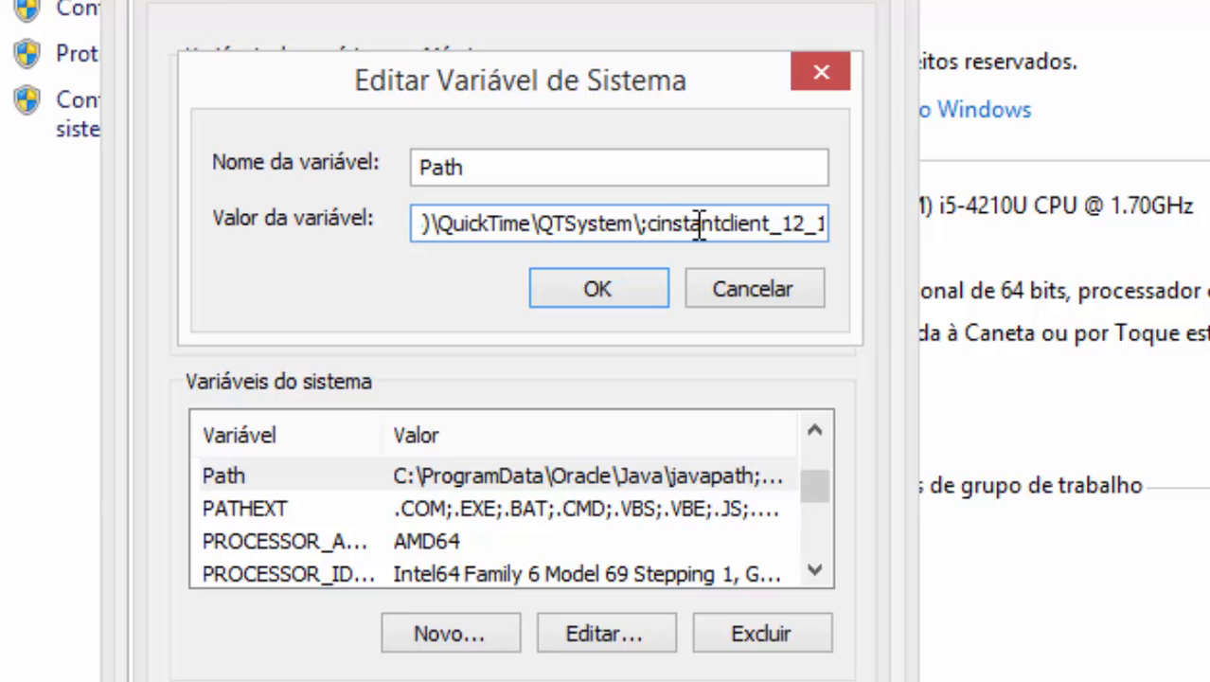
text(:\)
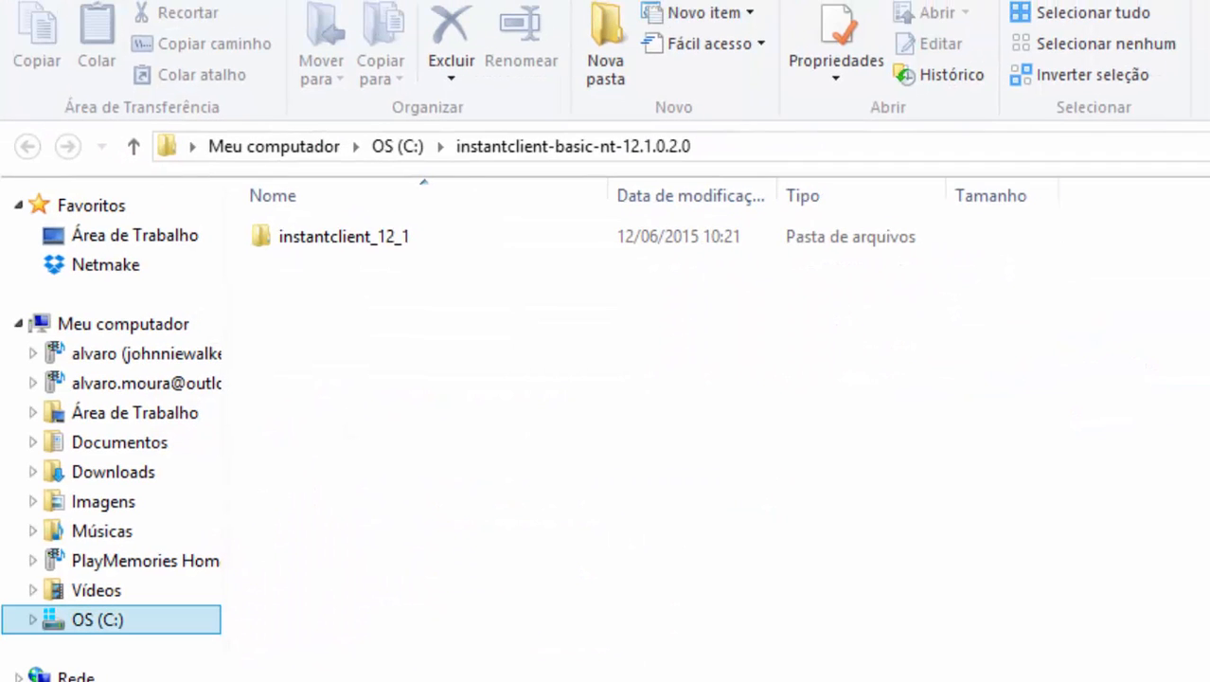
Step: Open the instantclient_12_1 folder and select its address-bar path, then go back up to C:
click(364, 237)
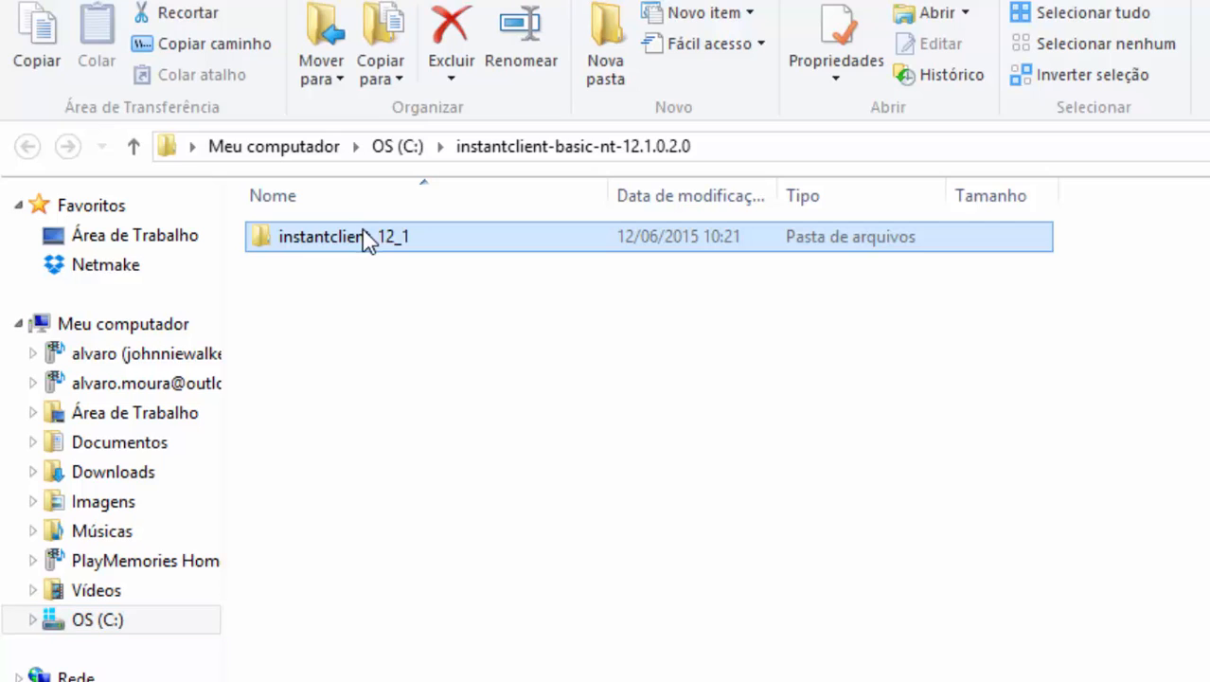
double_click(367, 243)
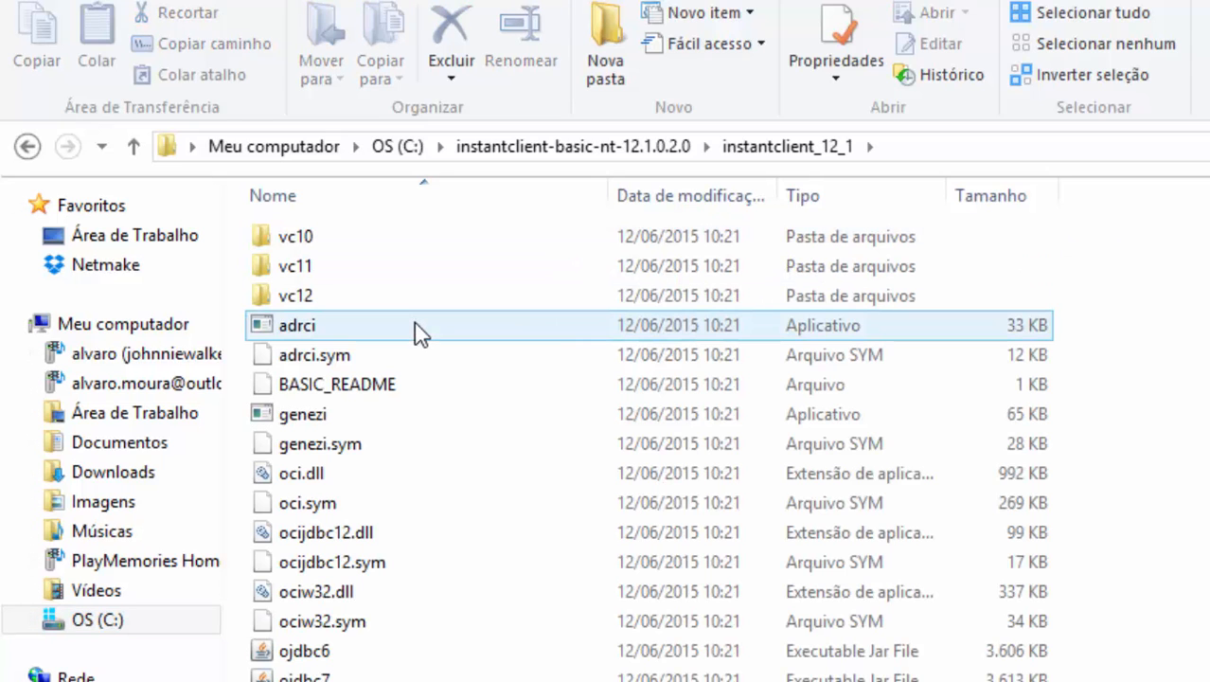
click(894, 146)
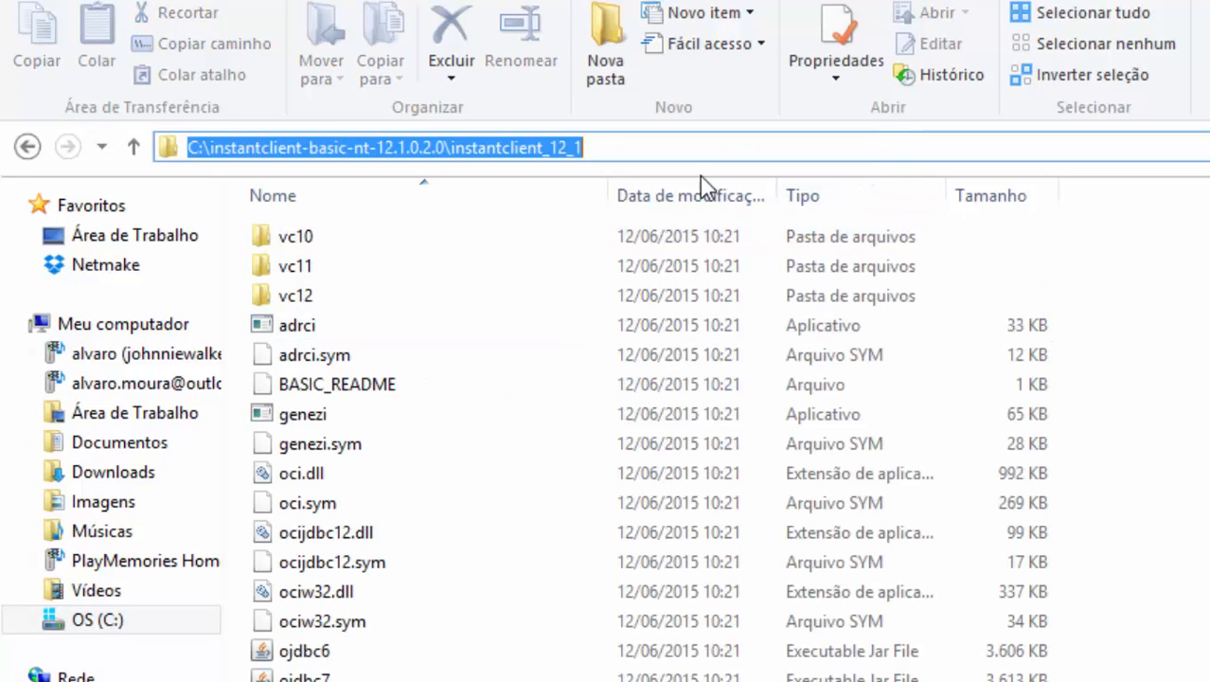
click(627, 149)
drag(634, 150, 177, 114)
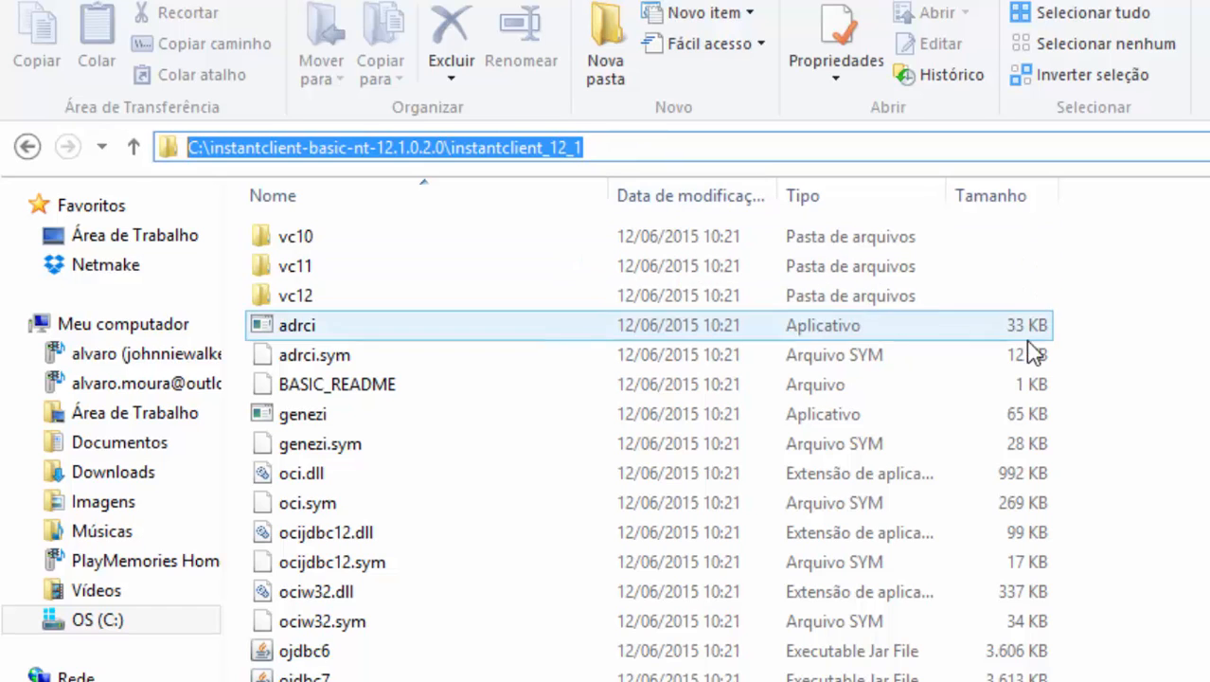
click(1200, 397)
key(BackSpace)
key(alt+Up)
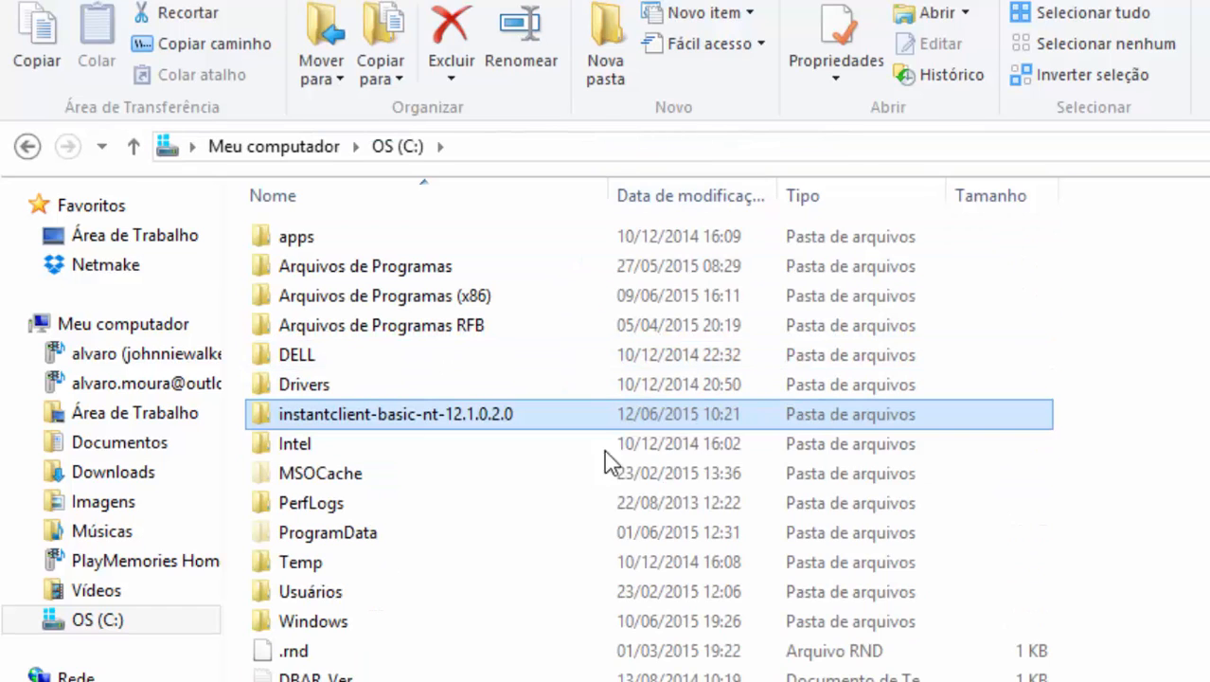
Step: Reopen C:\instantclient-basic-nt-12.1.0.2.0\instantclient_12_1 and select its full path
double_click(476, 423)
double_click(347, 248)
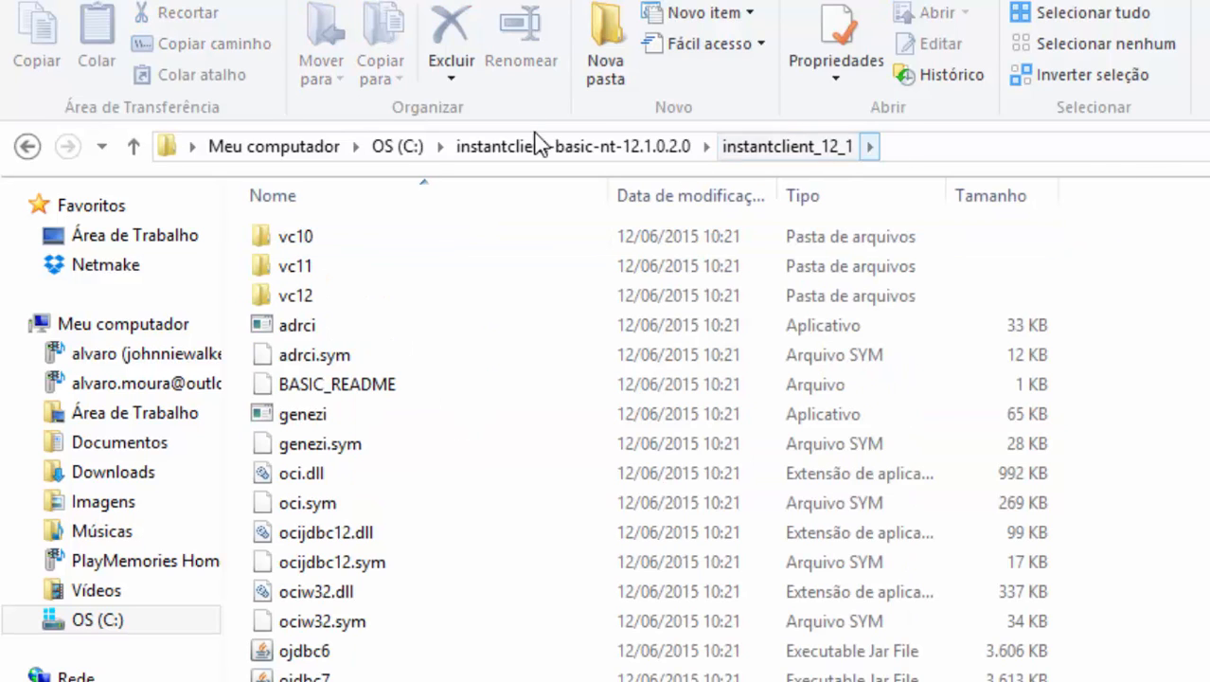
click(913, 151)
drag(645, 147, 182, 147)
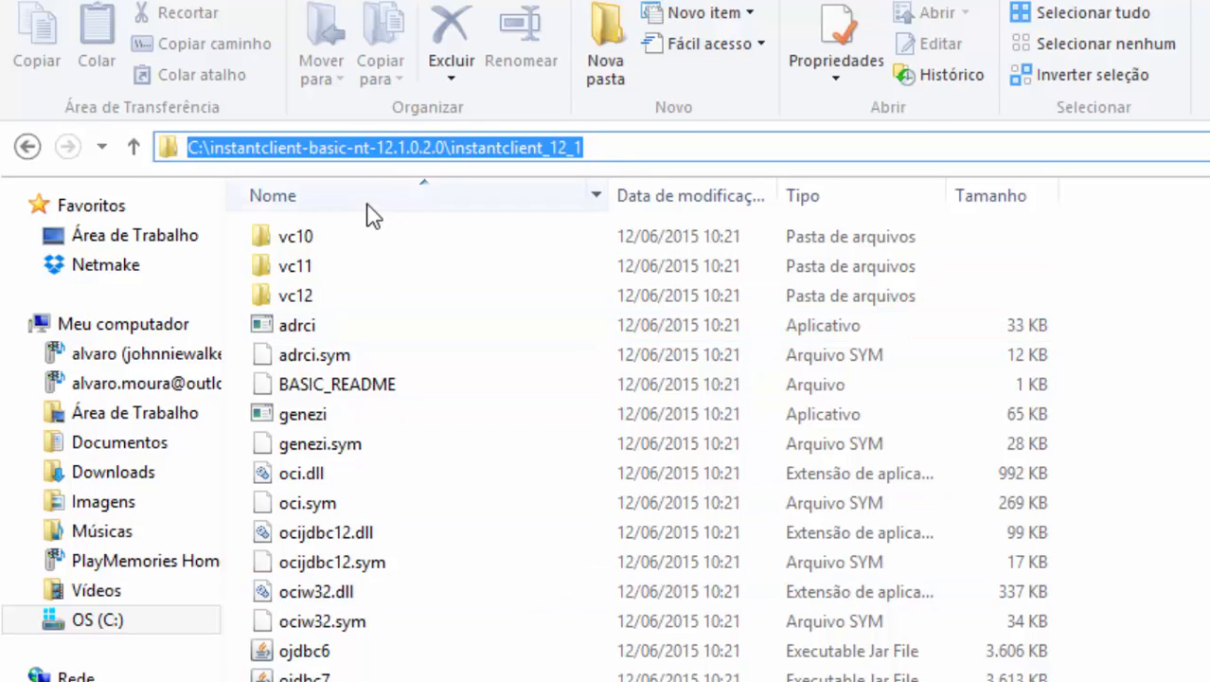
drag(602, 151, 189, 175)
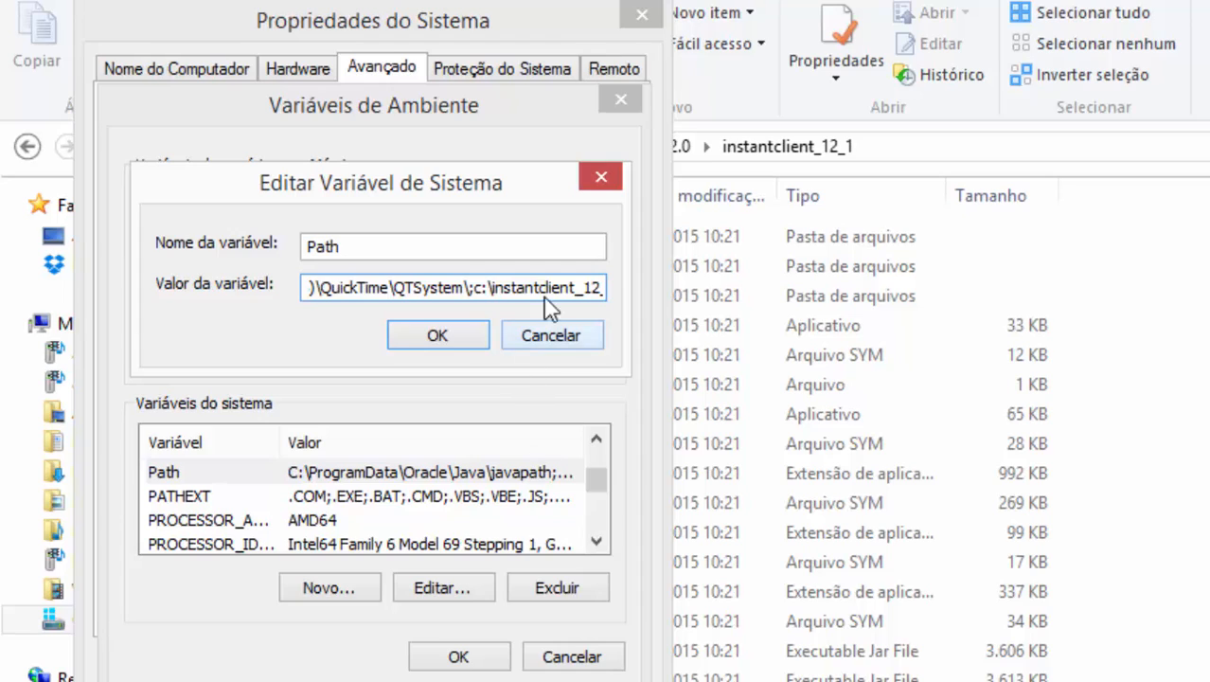
Step: Replace the partial Path entry with the pasted C:\instantclient-basic-nt-12.1.0.2.0\instantclient_12_1
drag(545, 289, 623, 288)
click(587, 288)
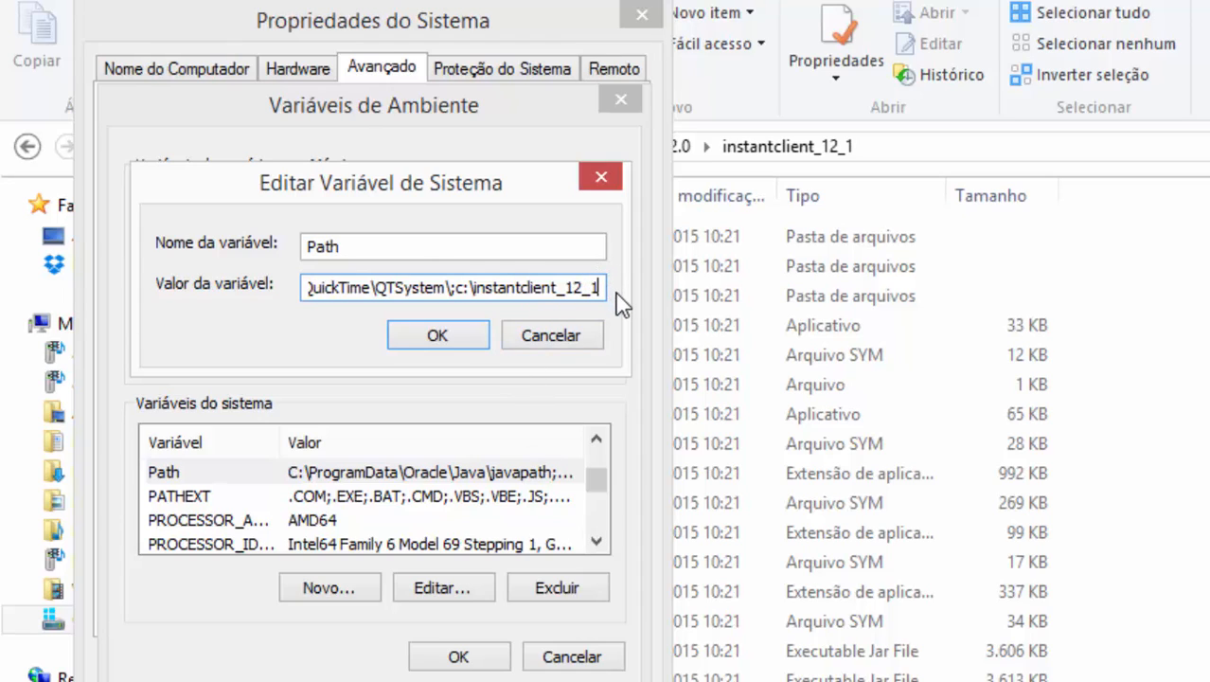
key(BackSpace)
key(BackSpace)
key(BackSpace)
key(BackSpace)
key(BackSpace)
key(BackSpace)
key(BackSpace)
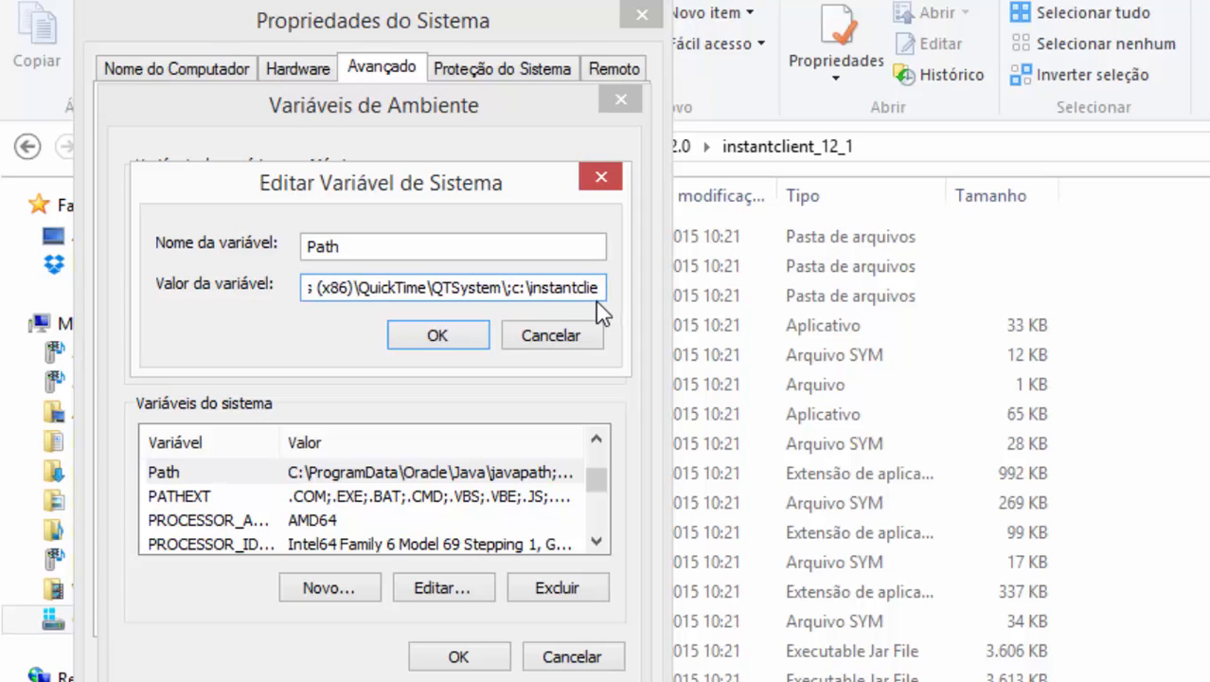
key(BackSpace)
key(BackSpace)
key(BackSpace)
key(BackSpace)
key(BackSpace)
key(BackSpace)
key(BackSpace)
key(BackSpace)
key(BackSpace)
key(BackSpace)
key(BackSpace)
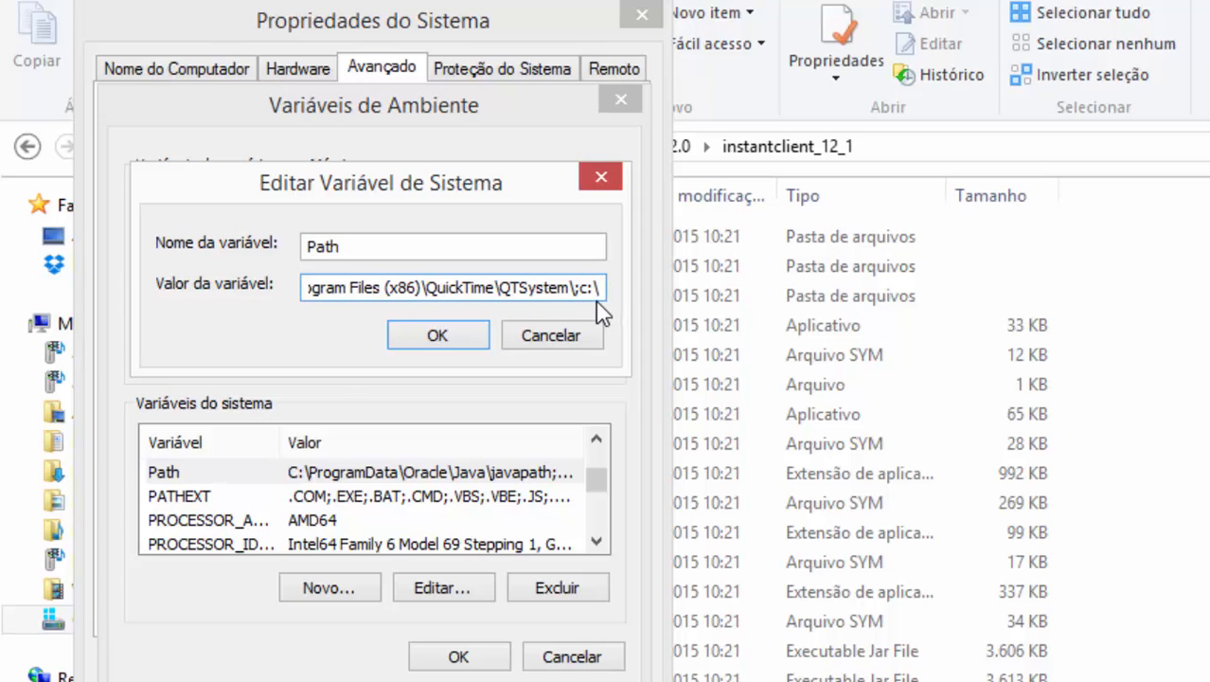
key(BackSpace)
key(BackSpace)
key(BackSpace)
key(ctrl+v)
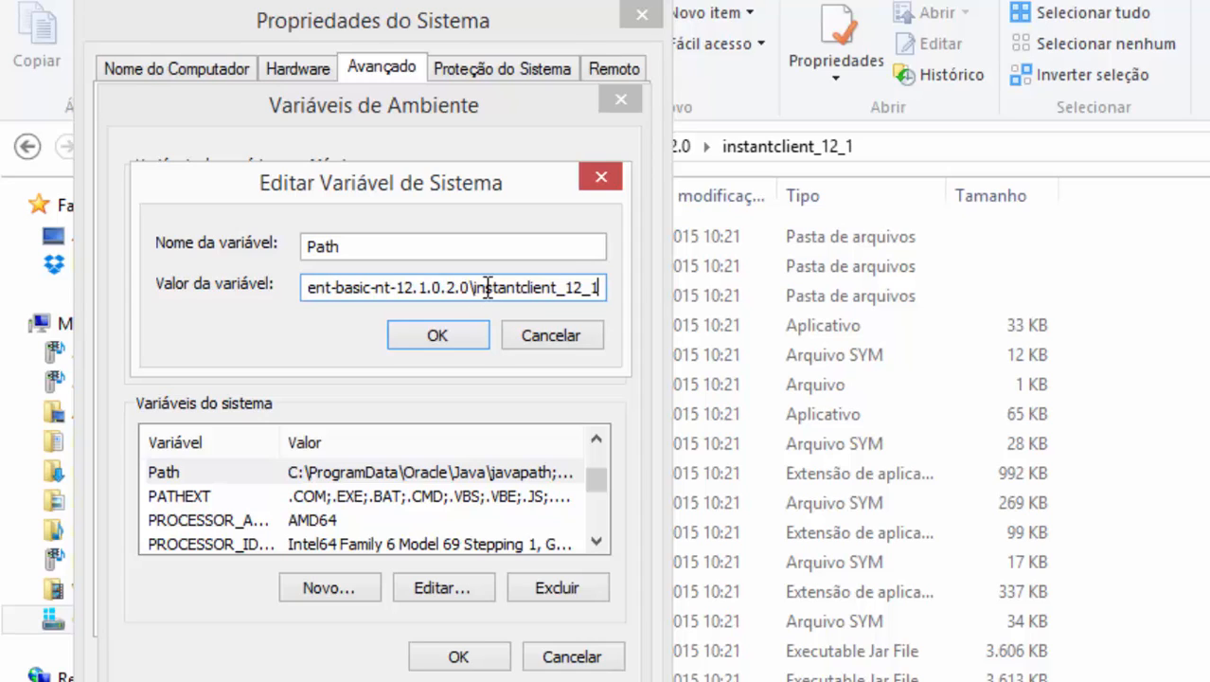
Step: Check the new Path entry, then confirm Edit Variable, Environment Variables and System Properties
drag(474, 287, 354, 284)
click(365, 283)
key(Left)
key(Left)
key(Left)
key(Left)
key(Left)
key(Left)
key(Left)
key(Left)
key(Left)
key(Left)
key(Left)
key(Left)
key(Left)
key(Left)
key(Left)
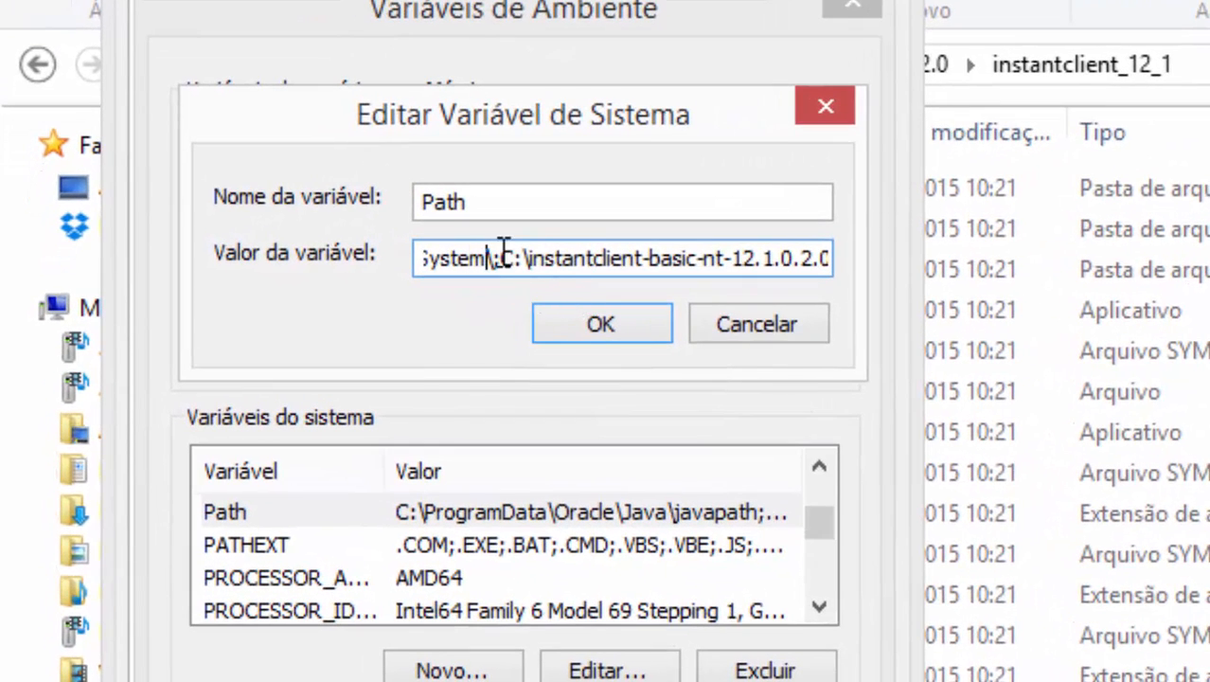
click(503, 253)
drag(509, 257, 696, 272)
drag(567, 271, 556, 269)
drag(517, 258, 880, 253)
click(688, 269)
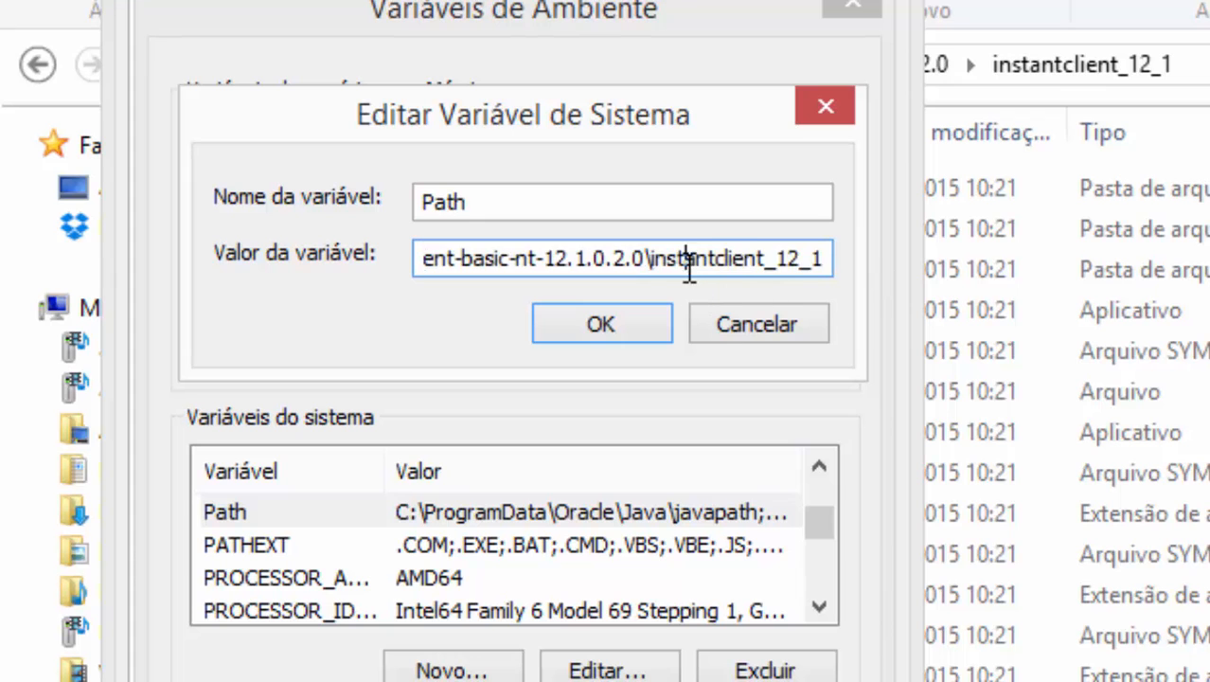
click(635, 316)
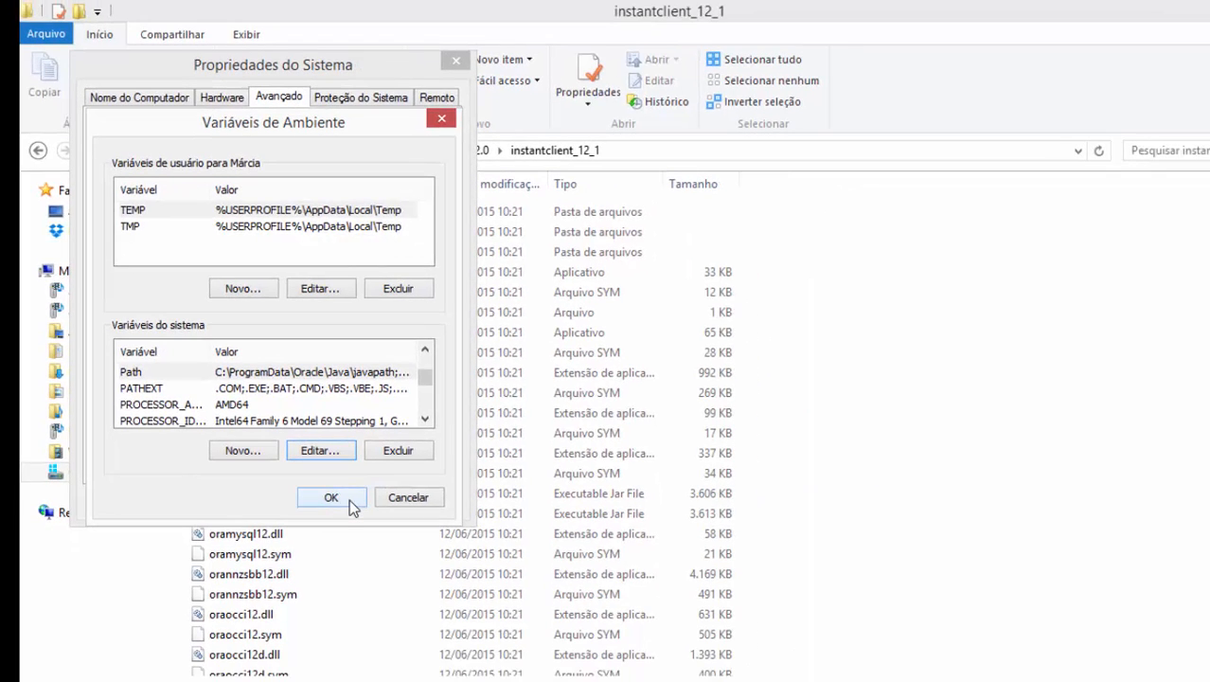
click(349, 499)
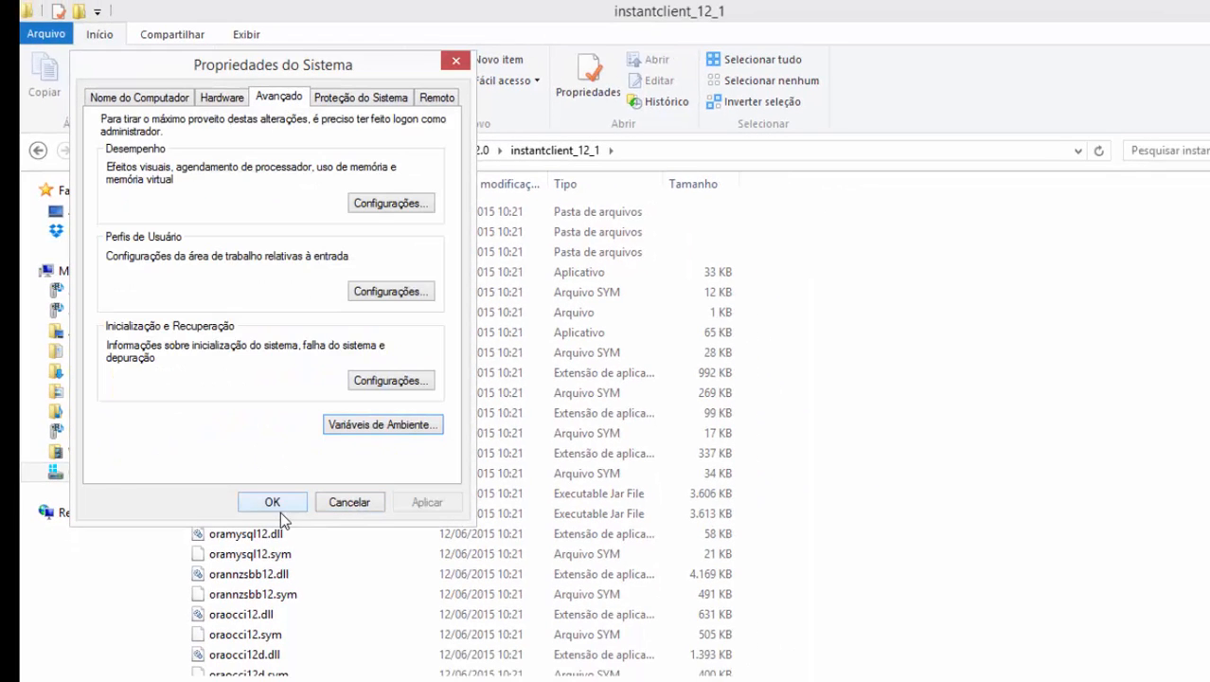
click(284, 506)
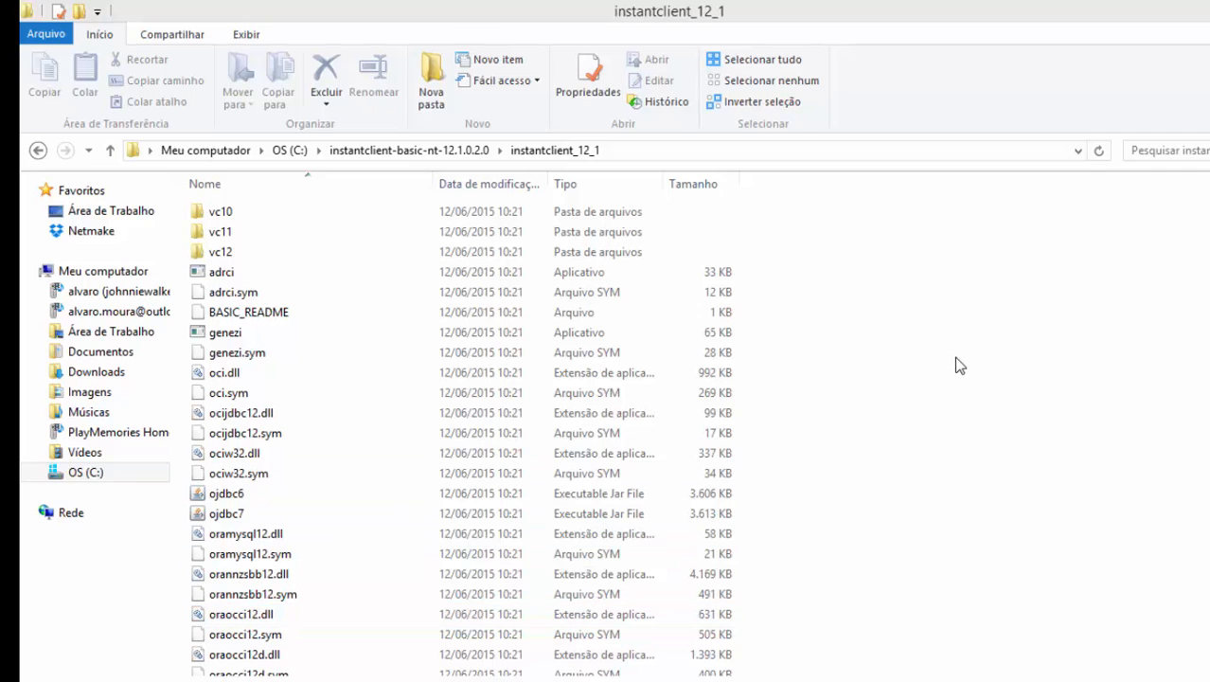
Step: Launch Task Manager from the taskbar
key(super)
key(super)
right_click(740, 681)
click(783, 640)
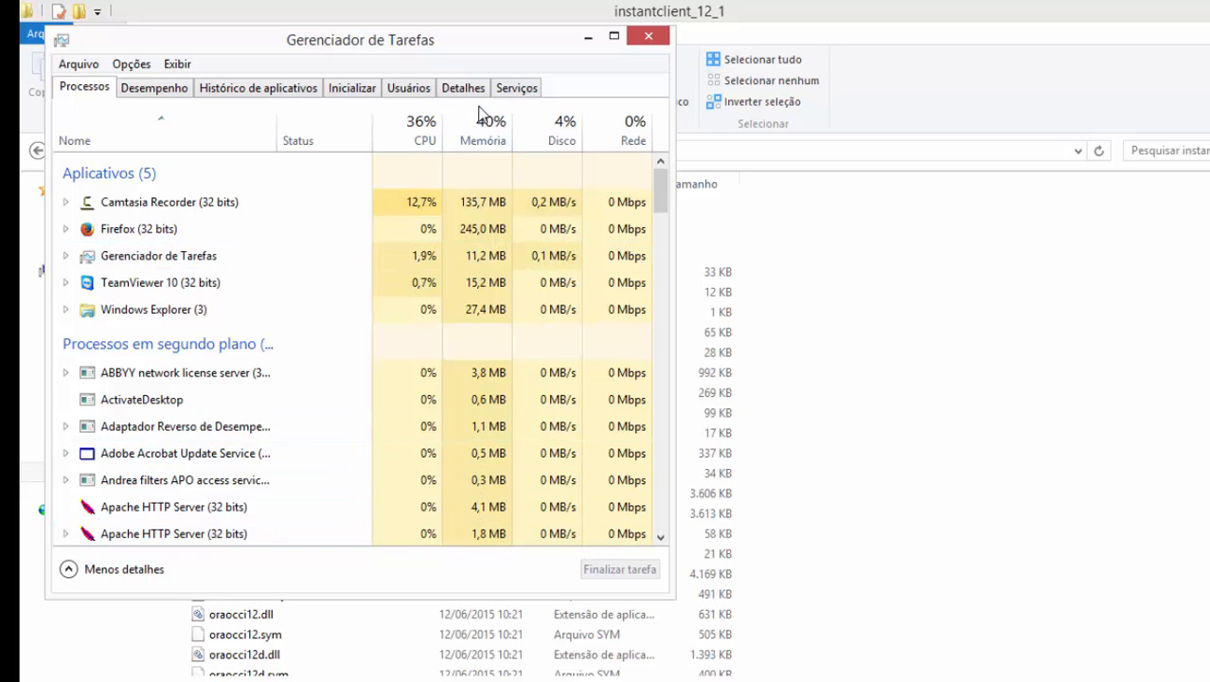
Step: Restart the ApacheScriptcase8 service from Task Manager's Serviços list, sorted by Nome
click(522, 89)
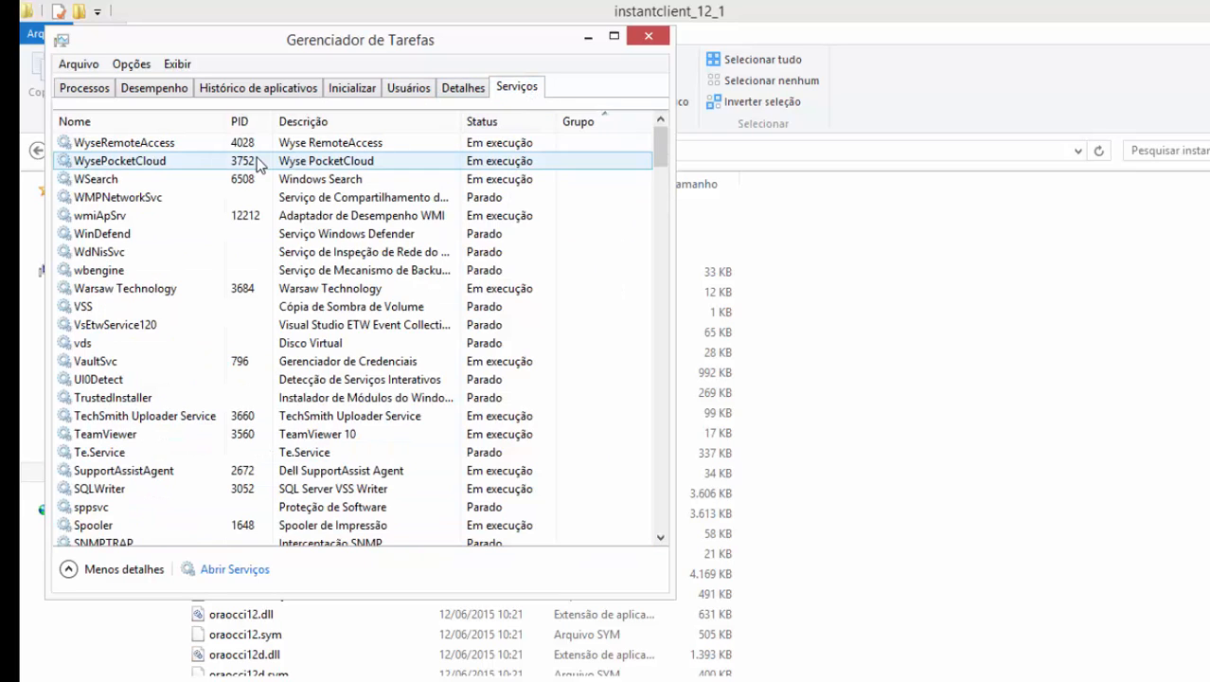
click(89, 121)
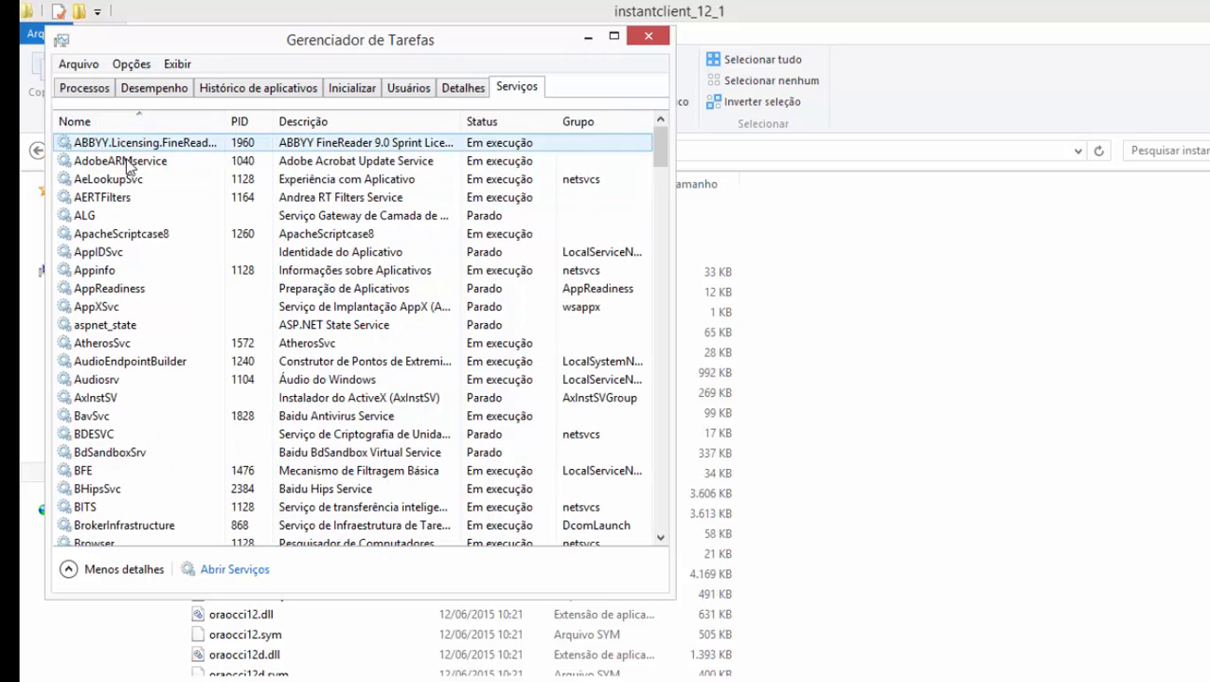
click(144, 236)
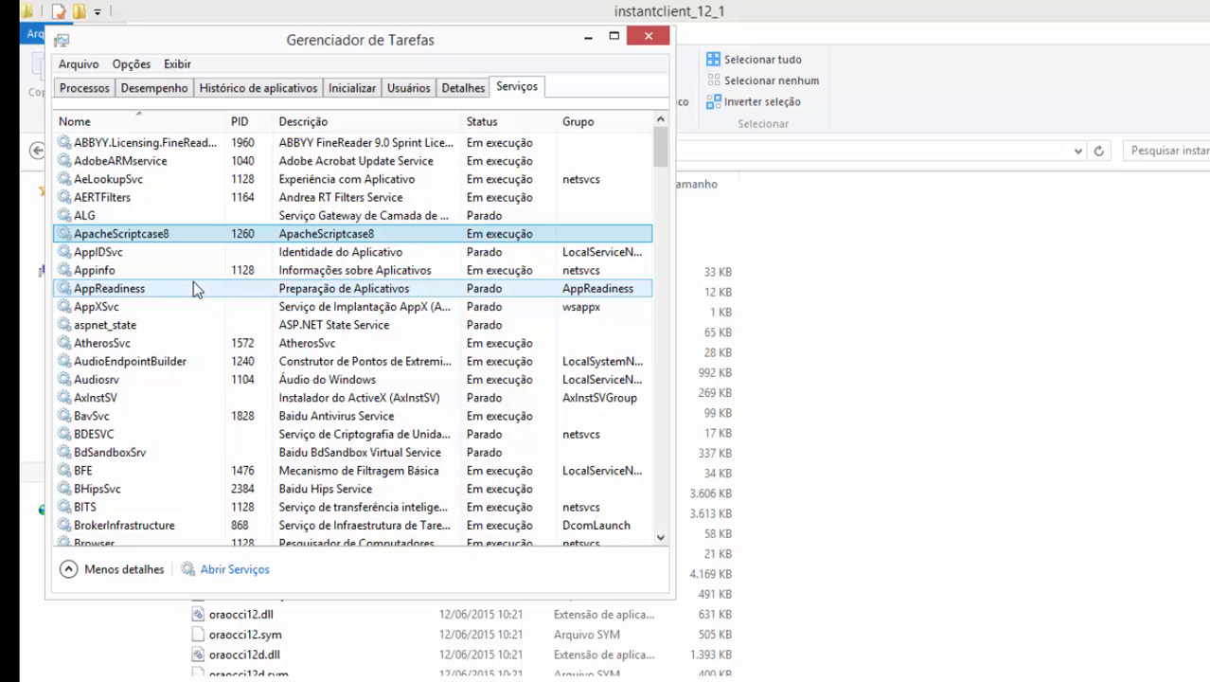
right_click(142, 235)
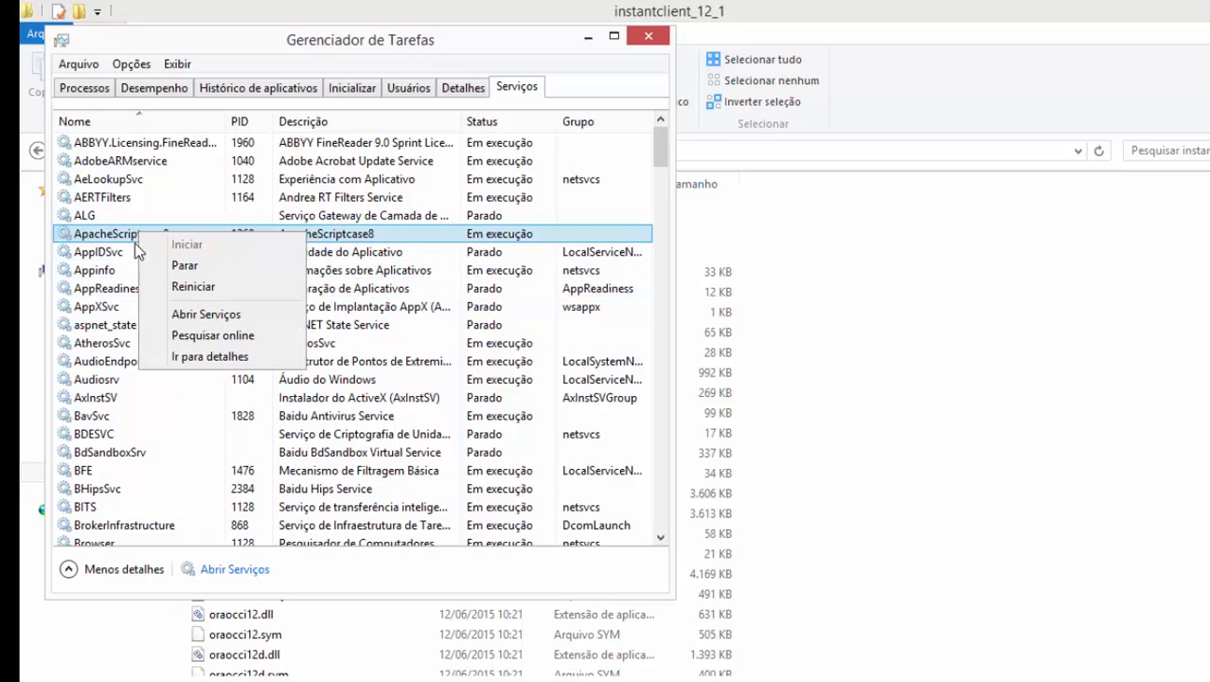
click(189, 285)
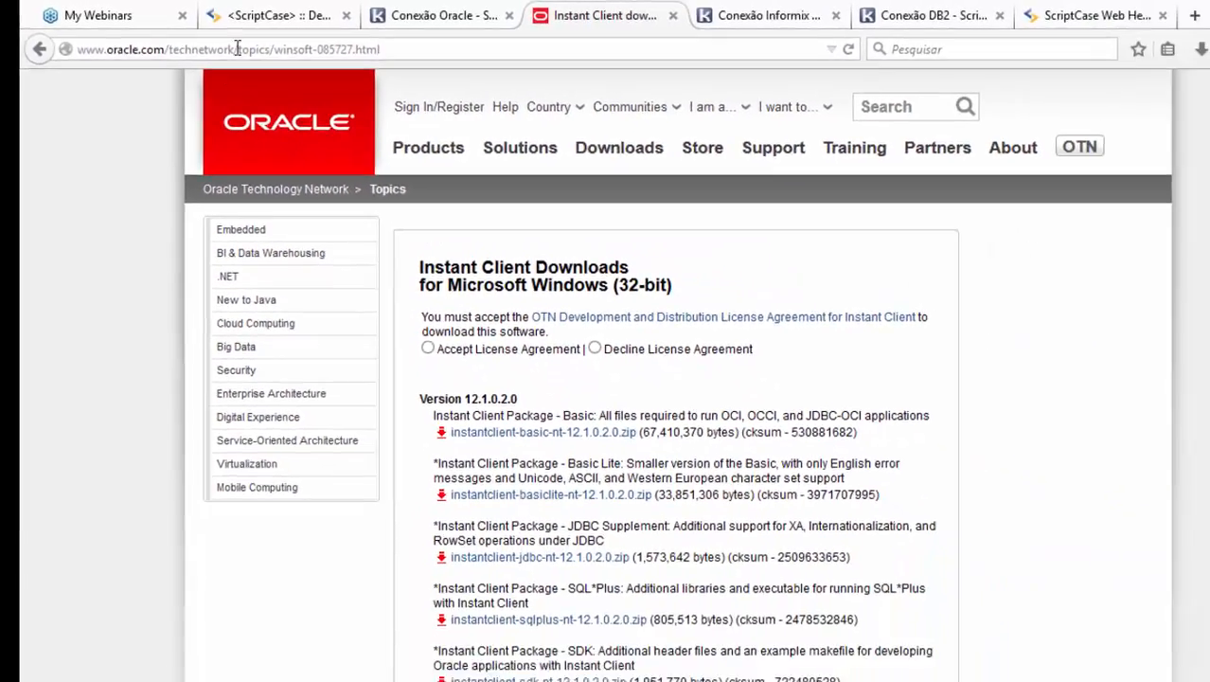
Step: Run Ajuda > Diagnóstico and check the Bases de Dados list, where Oracle 8 is enabled
click(248, 13)
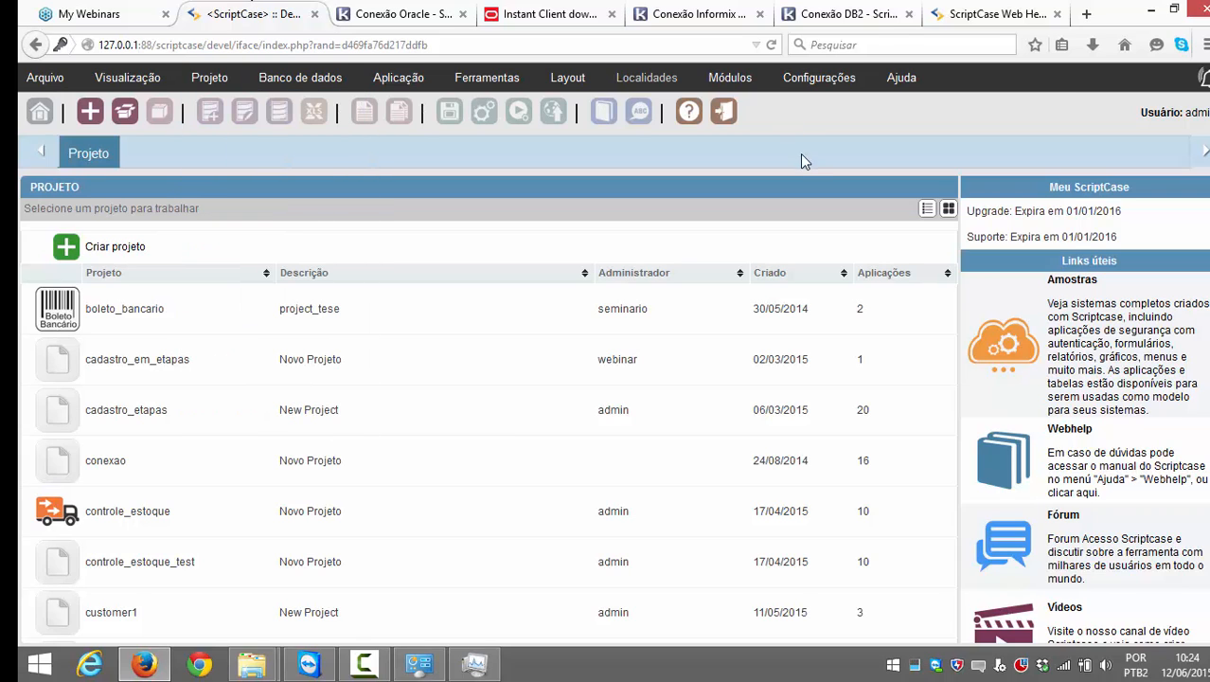
mouse_move(901, 78)
click(937, 163)
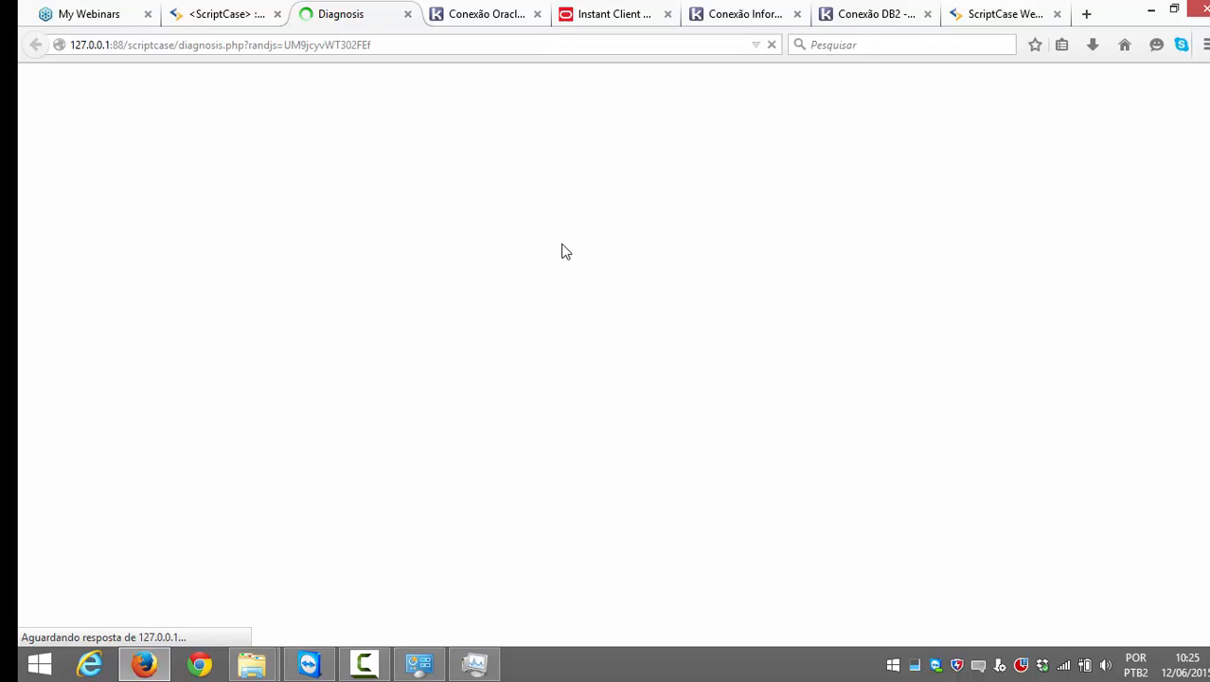
scroll(573, 261, down, 5)
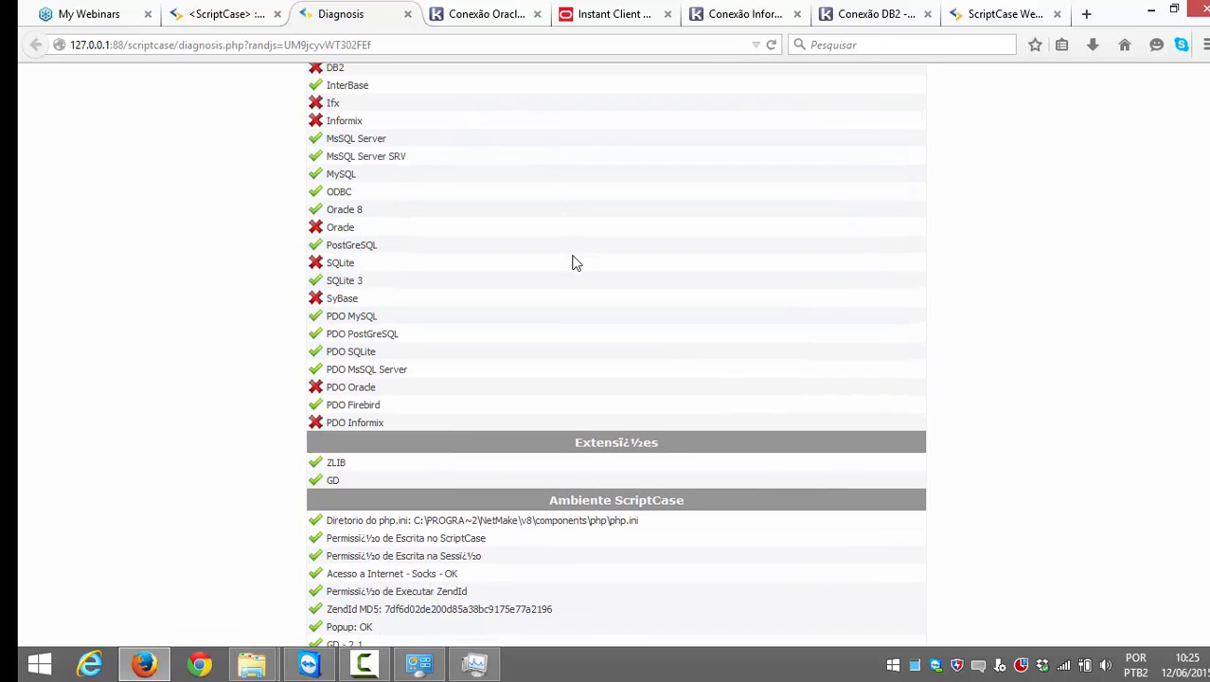
scroll(440, 310, up, 2)
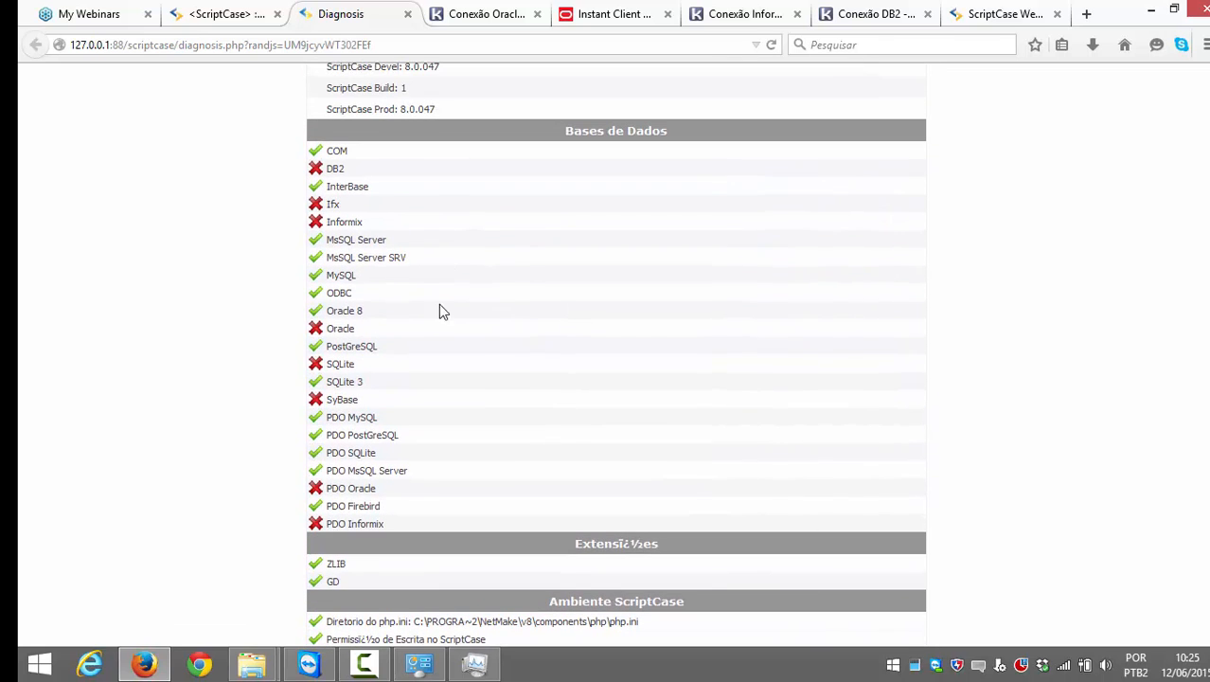
drag(365, 316, 328, 316)
drag(356, 311, 320, 312)
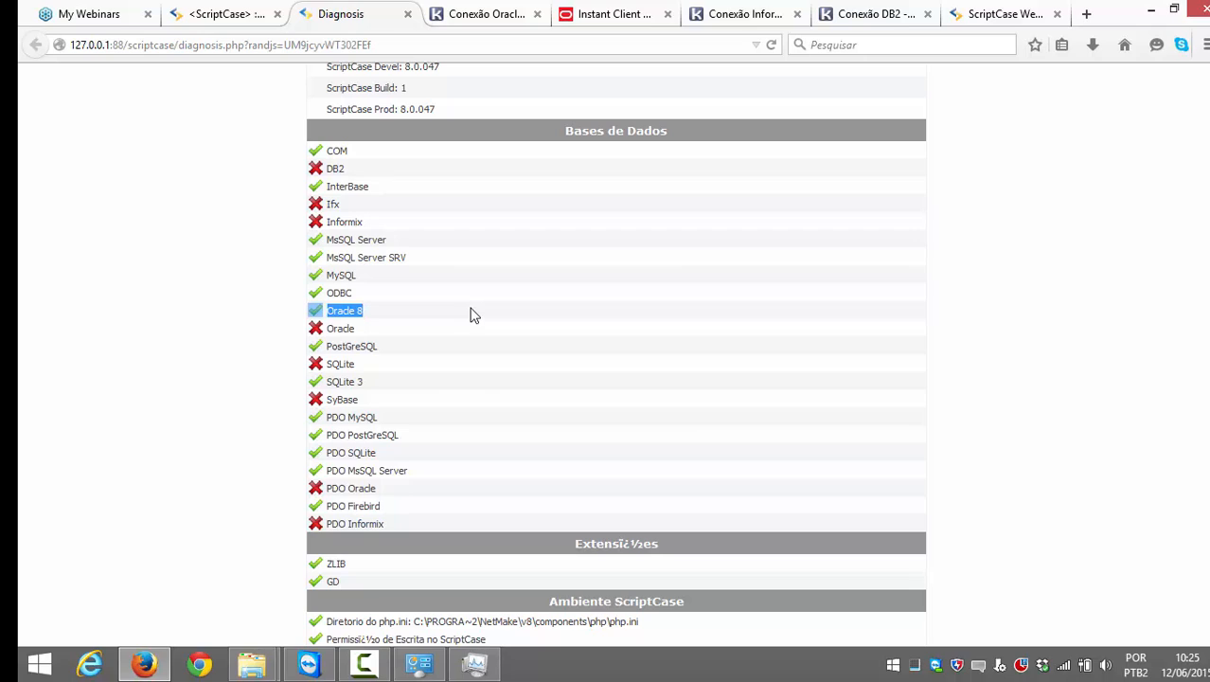
click(378, 320)
click(452, 17)
Step: Bring up the Conexão Oracle article and read its Instant Client download and extract steps
click(358, 9)
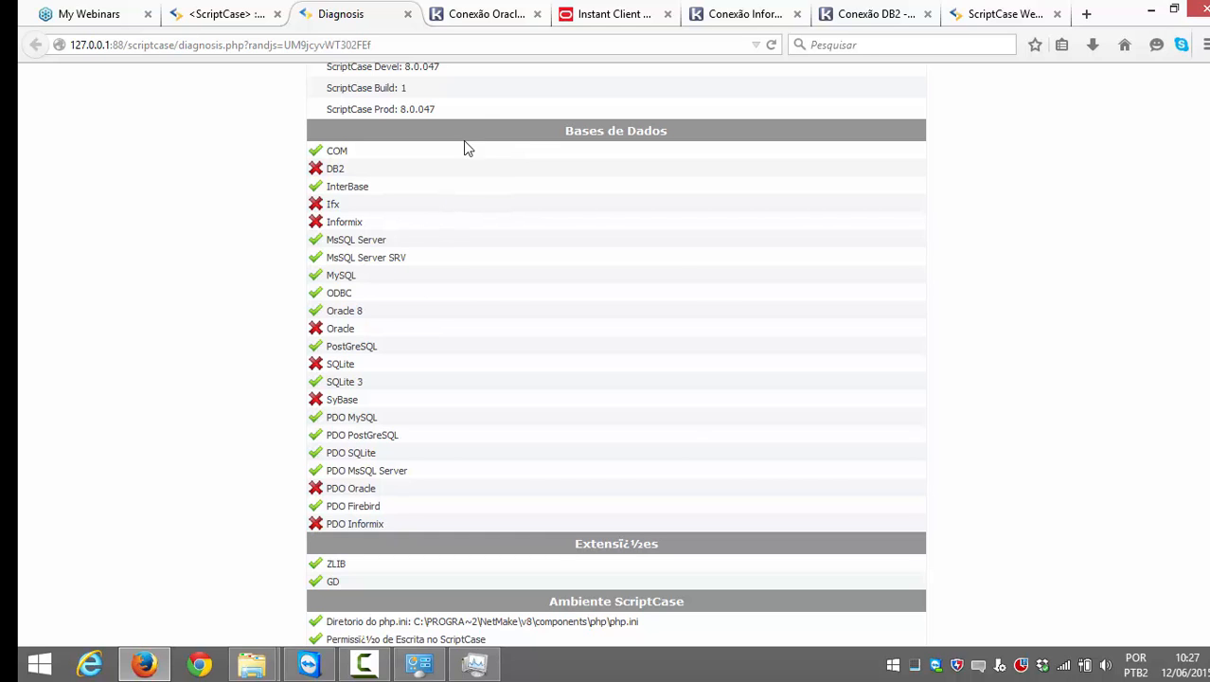
click(485, 12)
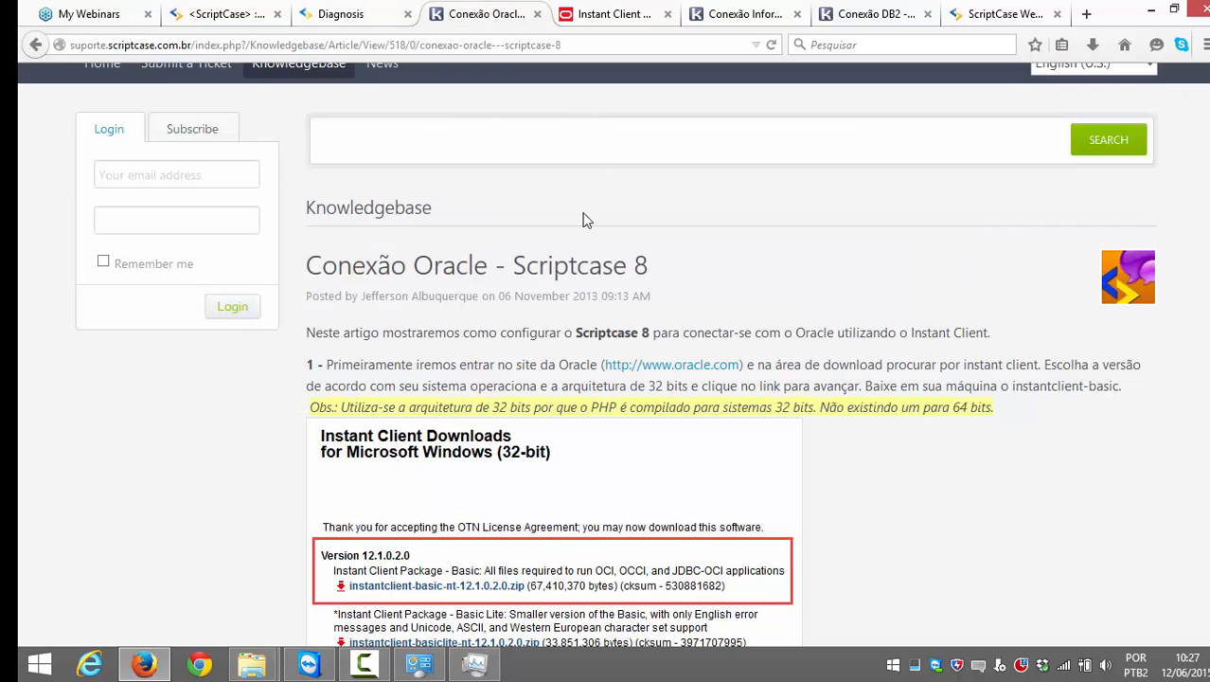
scroll(587, 218, down, 2)
scroll(587, 218, down, 4)
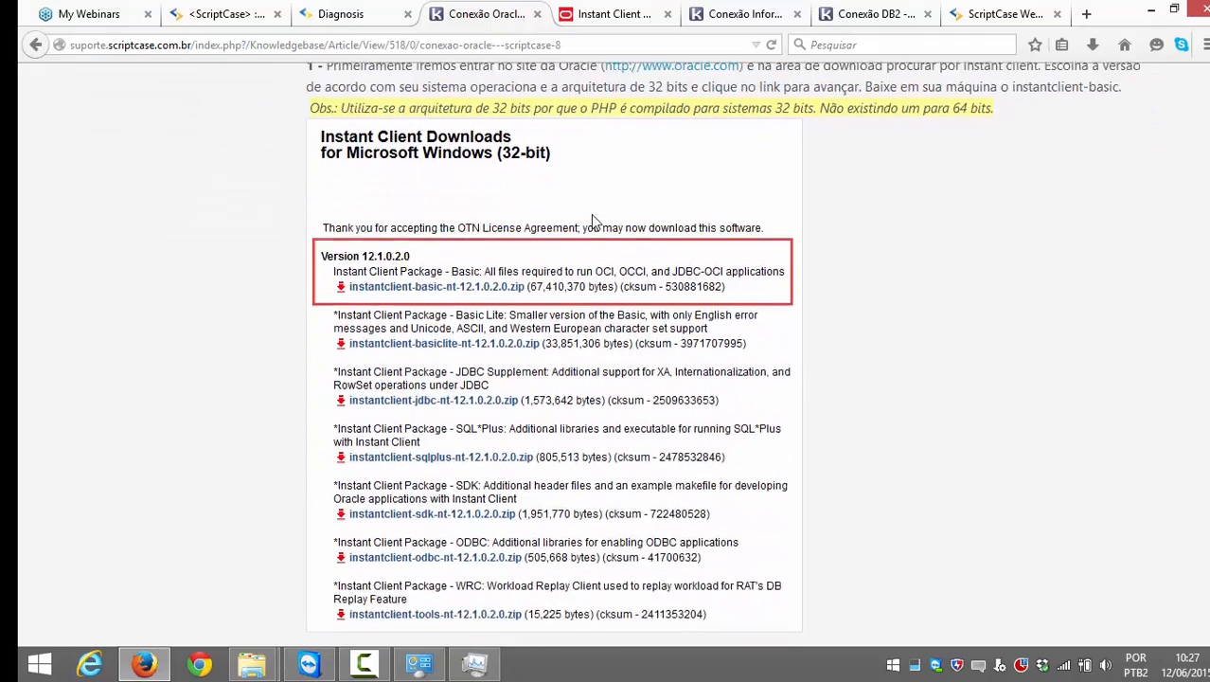
scroll(568, 189, up, 7)
scroll(497, 318, down, 7)
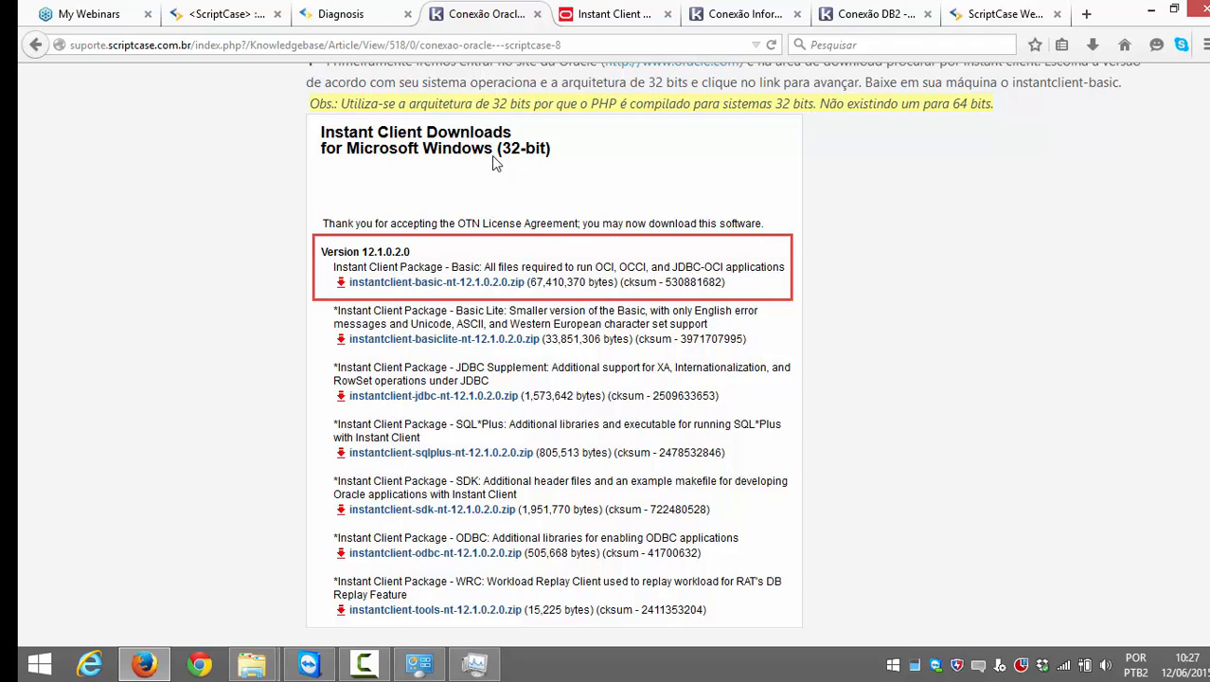
scroll(389, 321, down, 2)
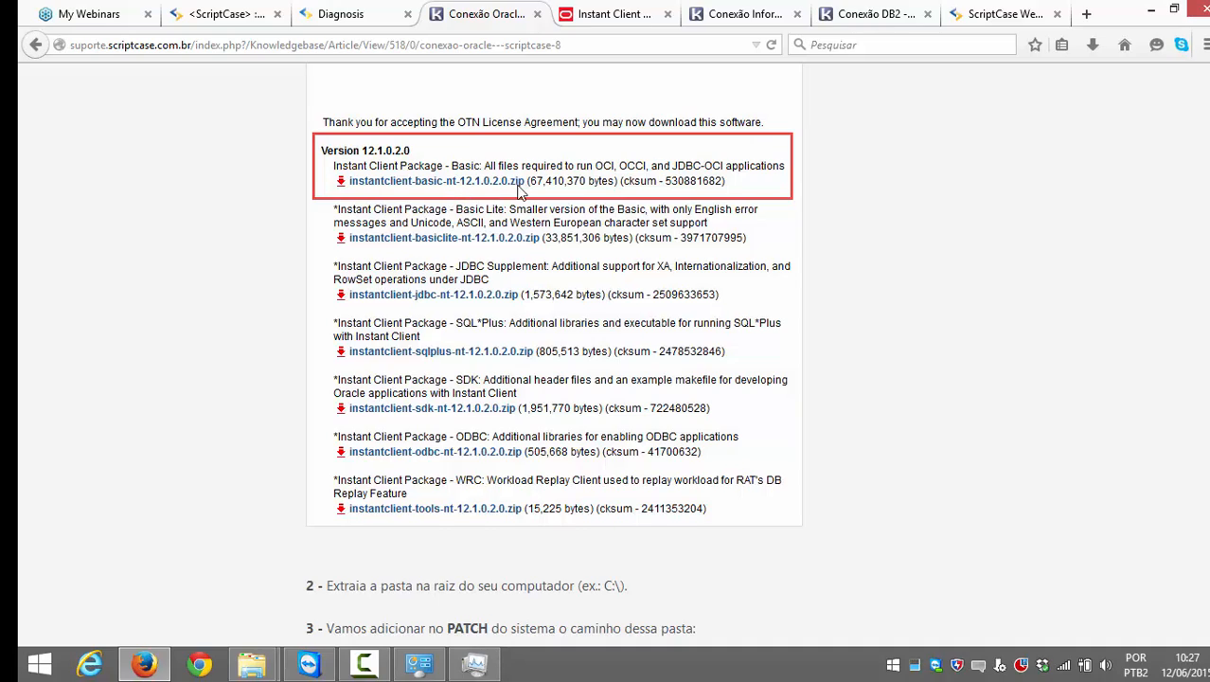
scroll(525, 194, up, 2)
scroll(519, 298, down, 7)
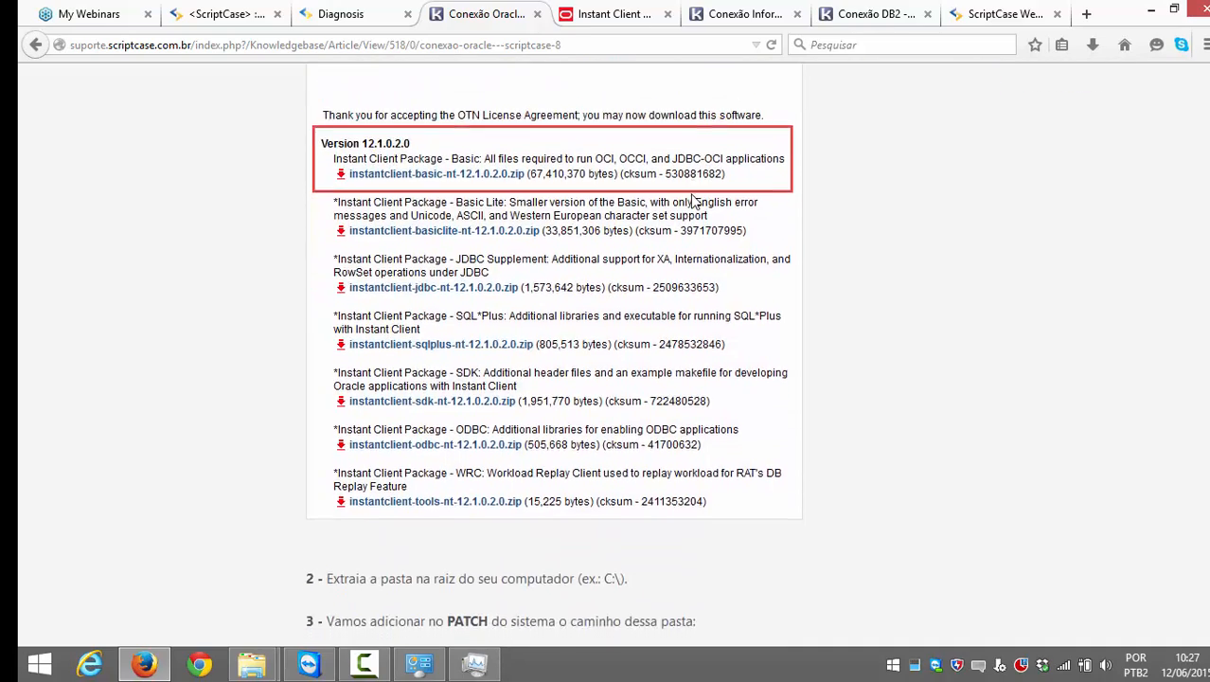
scroll(518, 298, down, 3)
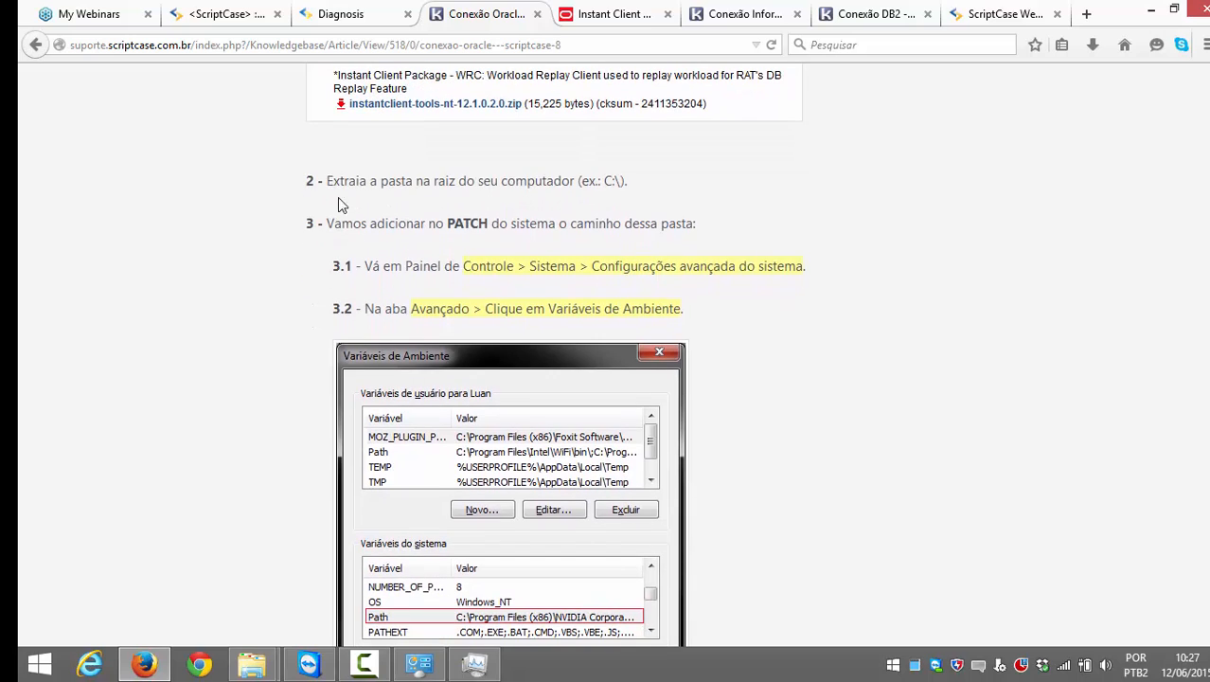
drag(327, 180, 587, 182)
click(587, 182)
Step: Read through the article's PATH setup, restart and verification steps
scroll(453, 147, down, 2)
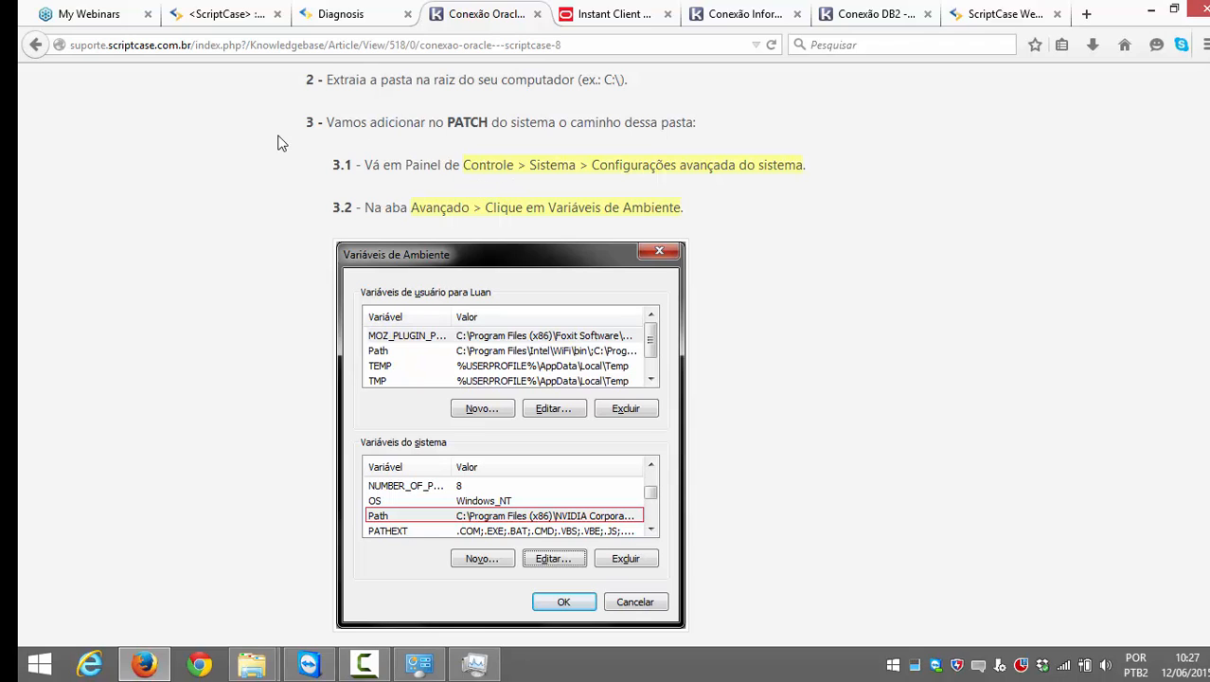
scroll(634, 142, down, 2)
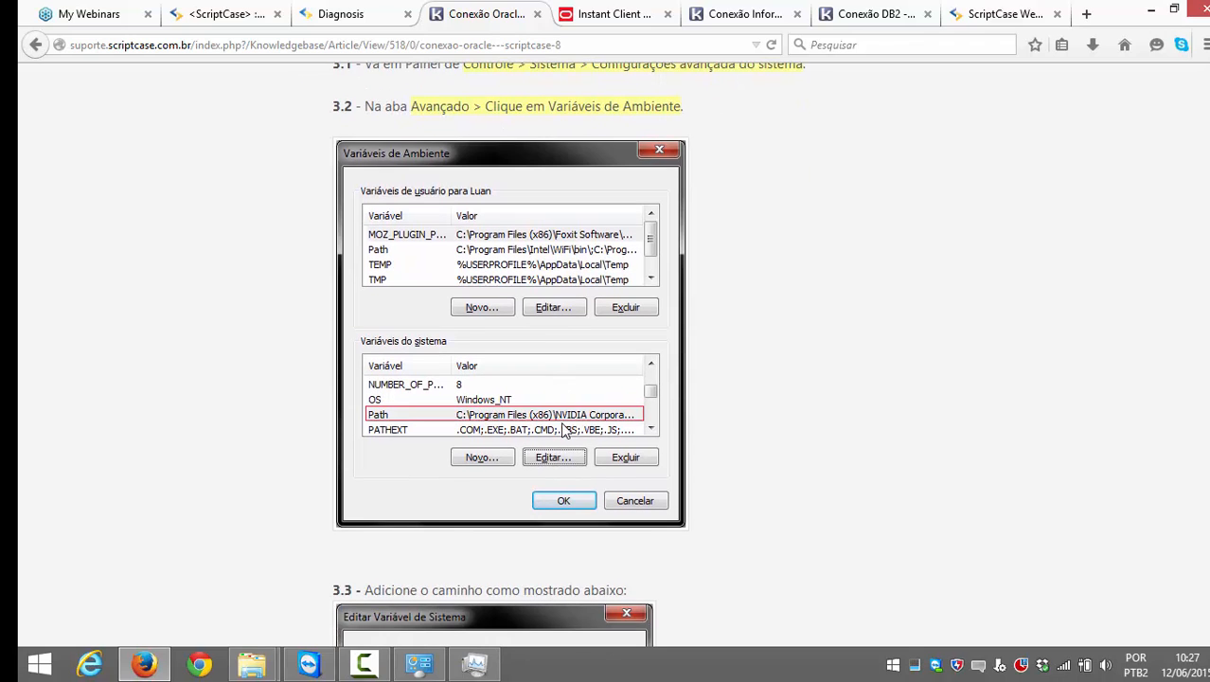
scroll(651, 348, down, 4)
scroll(648, 349, down, 6)
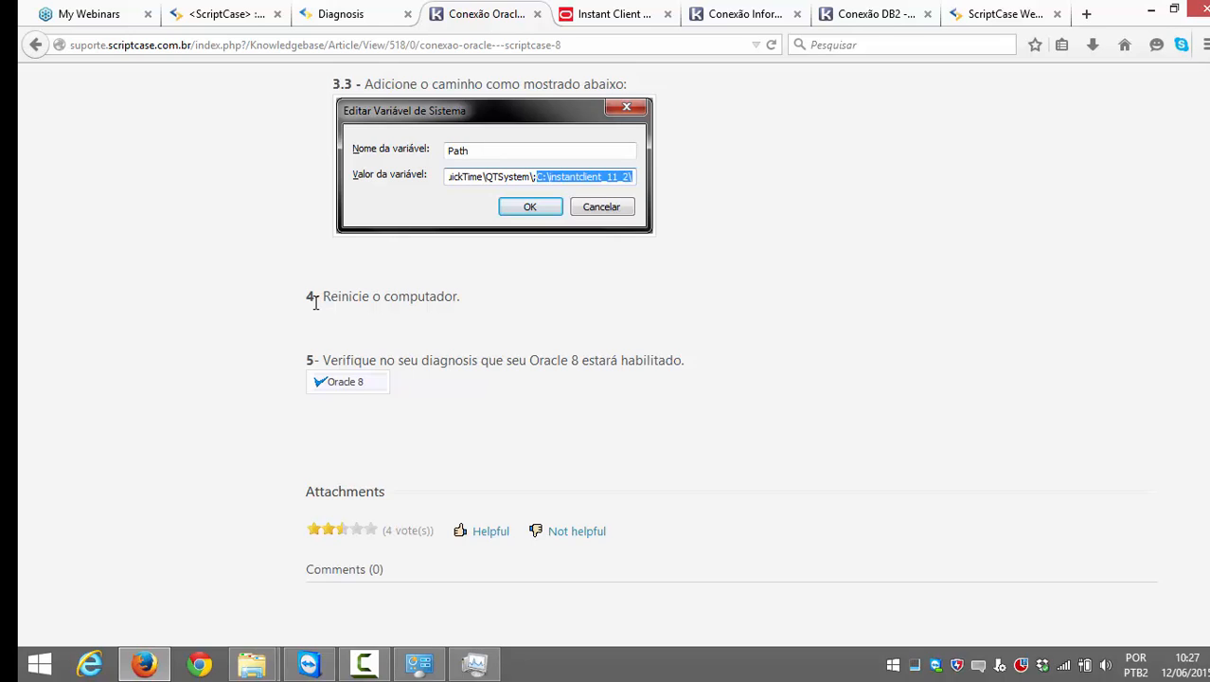
drag(462, 300, 305, 305)
click(304, 305)
scroll(305, 305, down, 1)
scroll(305, 305, up, 5)
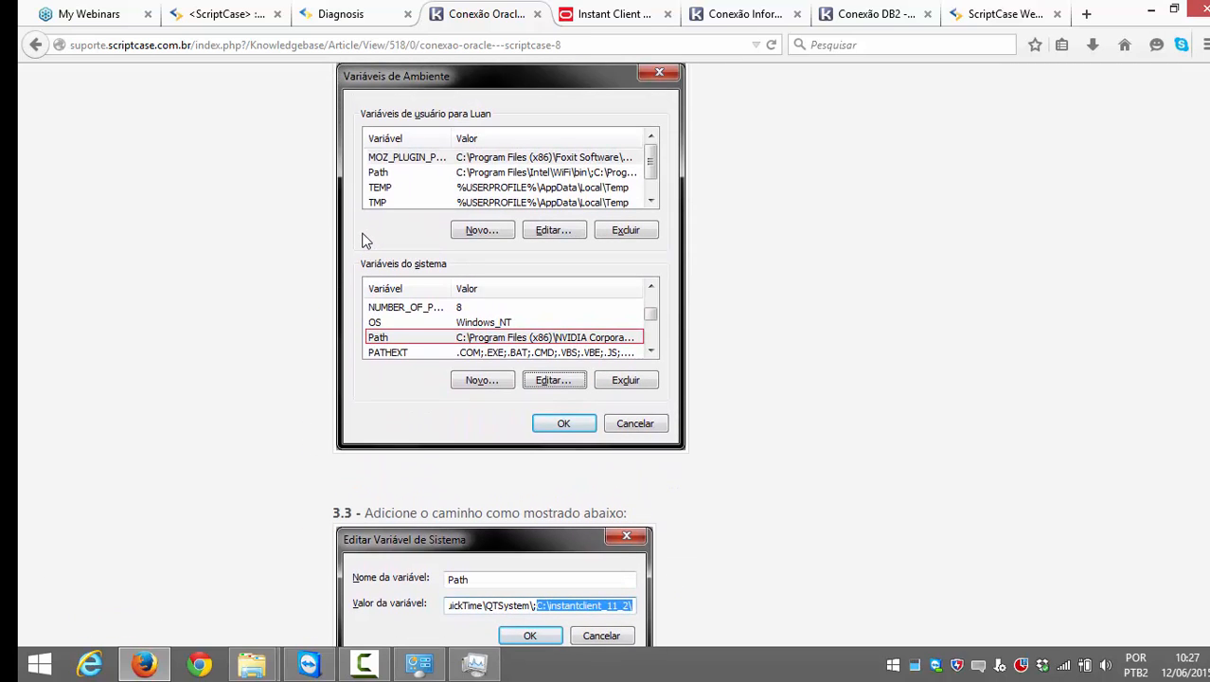
scroll(386, 228, up, 1)
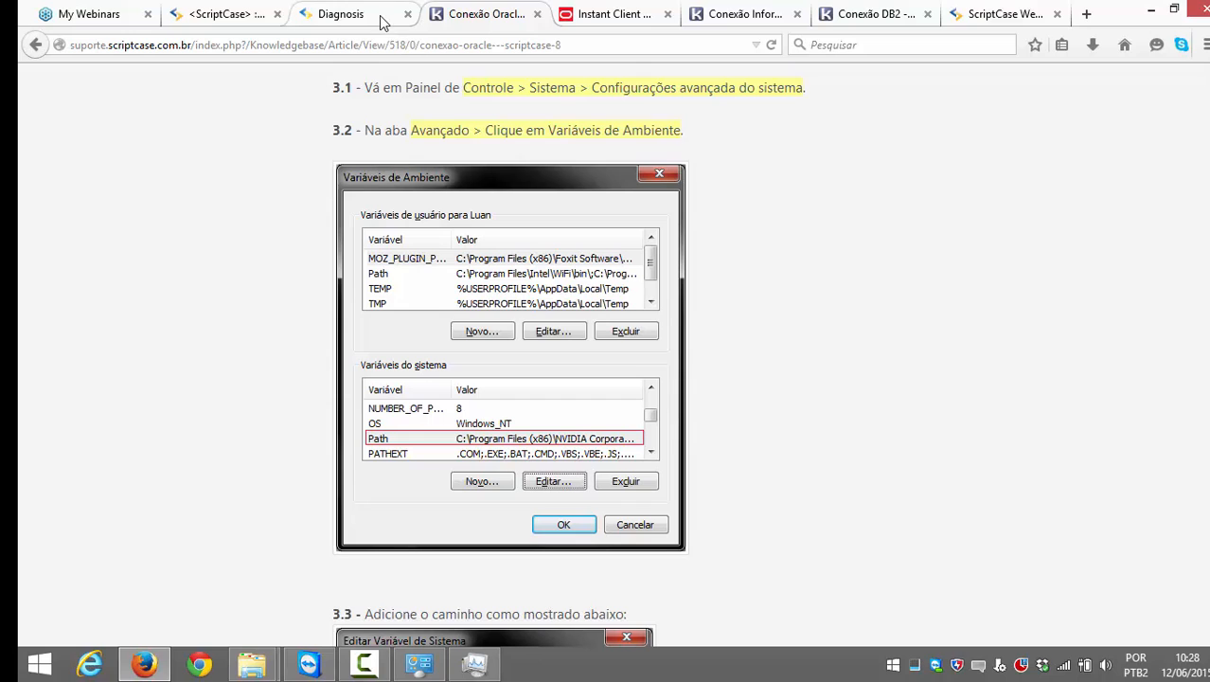
Step: Start a new project, project4, via Criar projeto > Novo Projeto
click(346, 13)
click(240, 15)
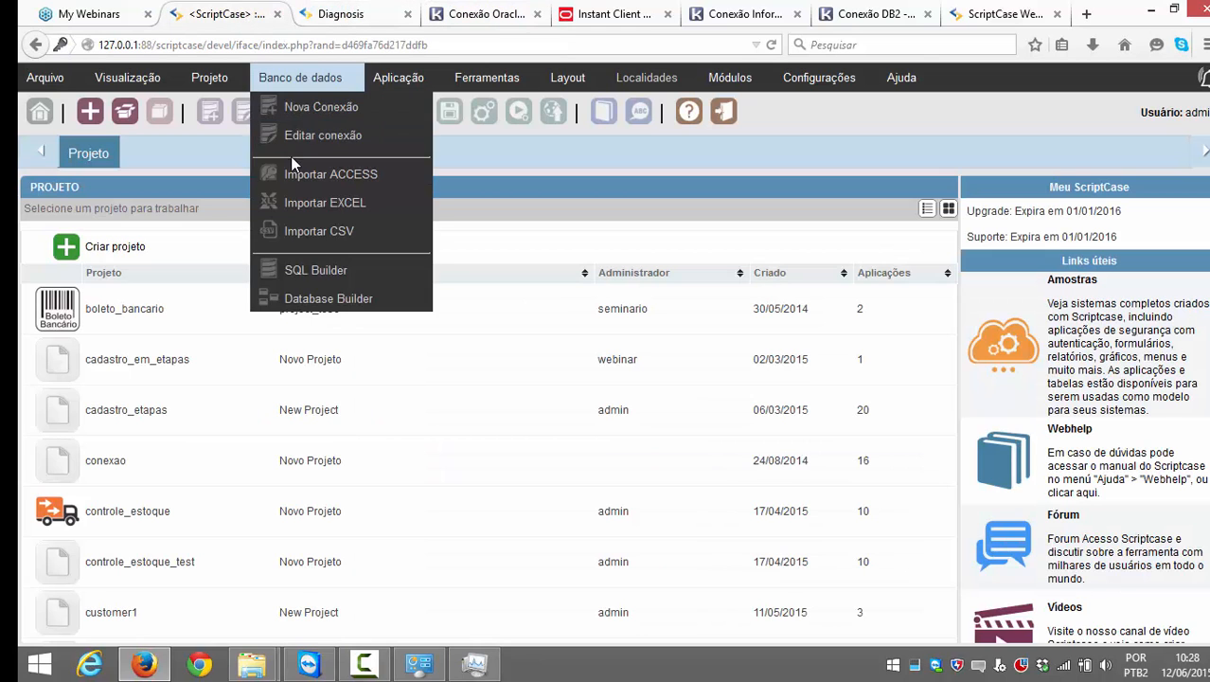
click(112, 246)
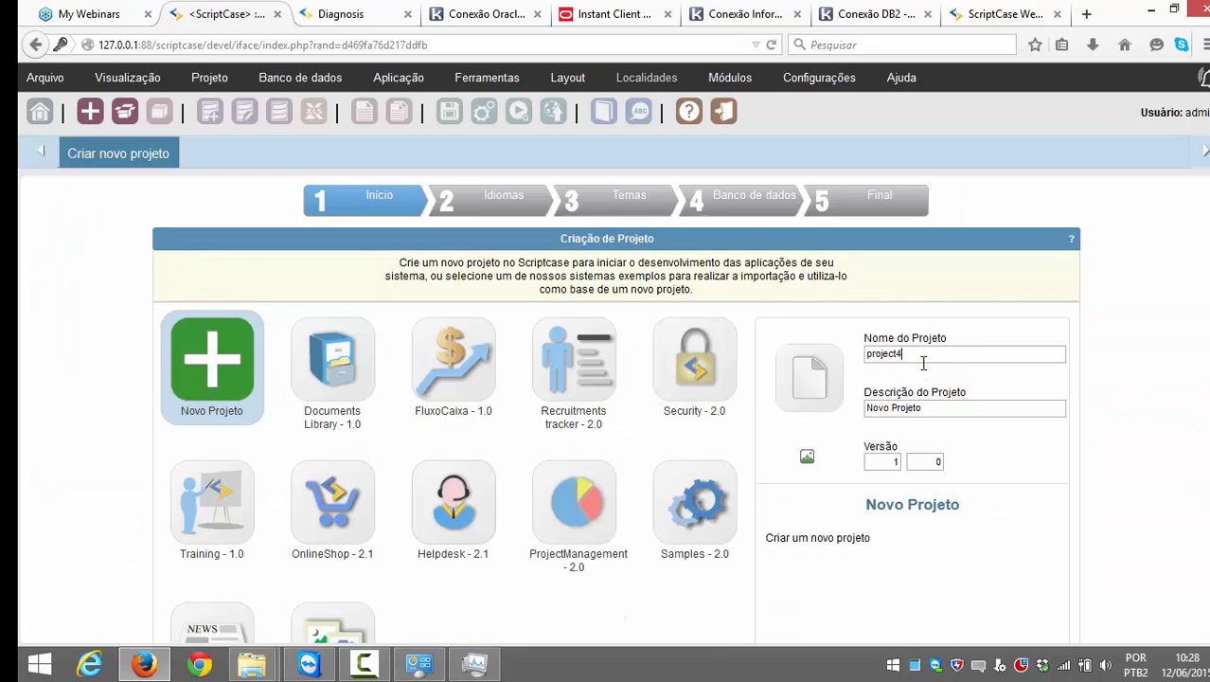
scroll(921, 354, down, 2)
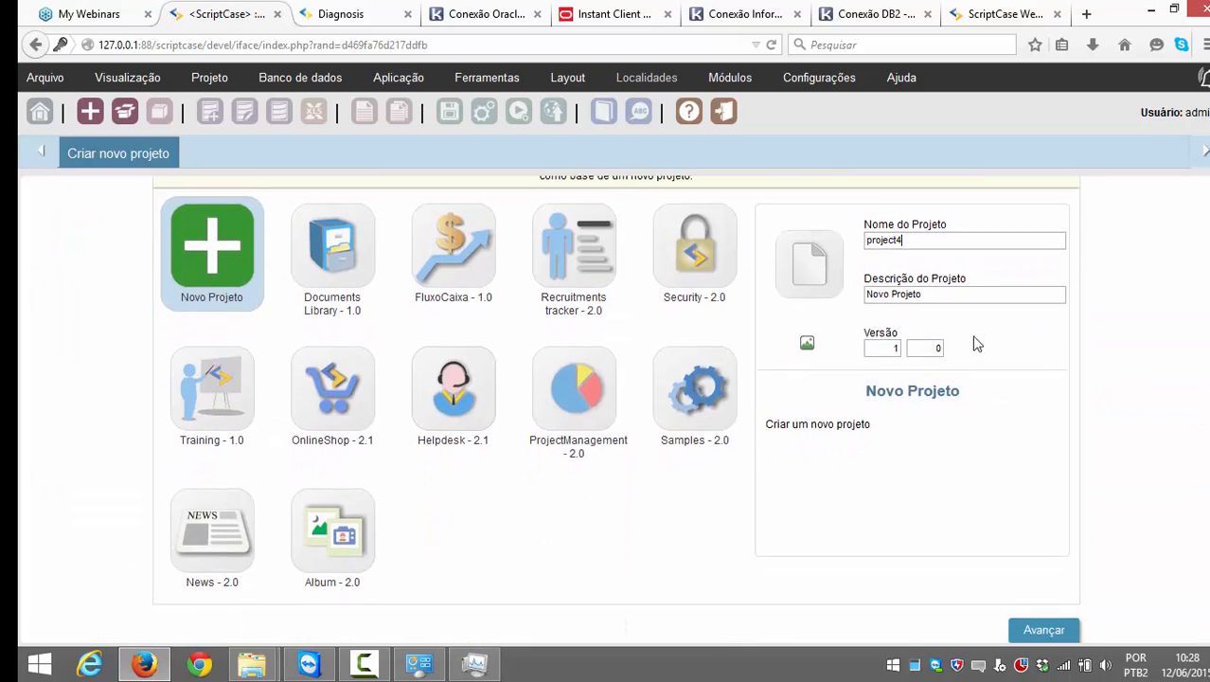
scroll(956, 346, up, 2)
scroll(942, 379, down, 1)
scroll(941, 383, down, 2)
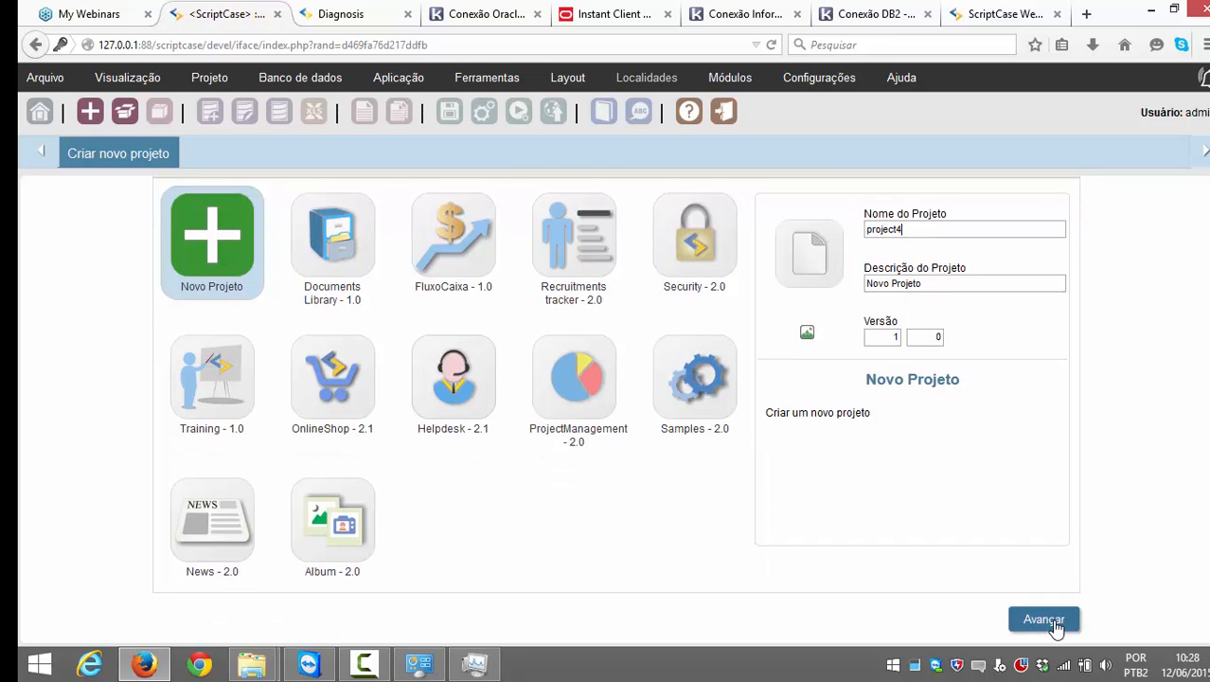
Step: Advance the wizard past Idiomas and Temas to the Banco de dados step
click(1051, 627)
scroll(833, 469, down, 3)
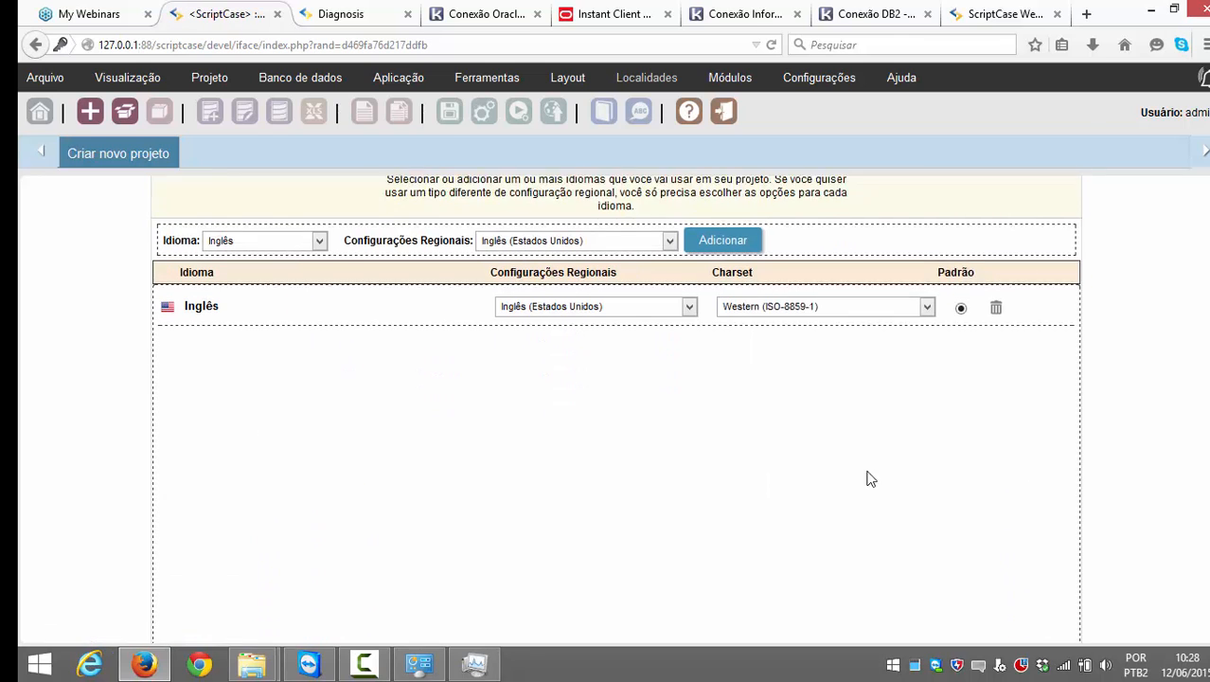
click(1042, 618)
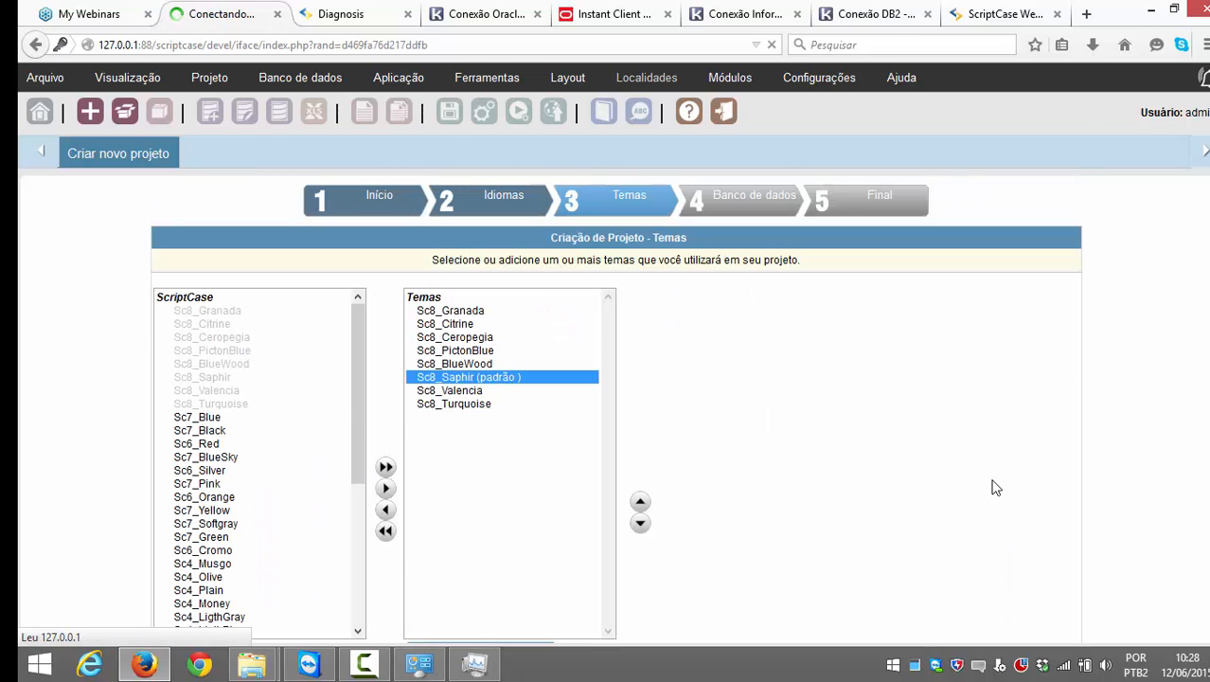
scroll(985, 452, down, 3)
click(1041, 620)
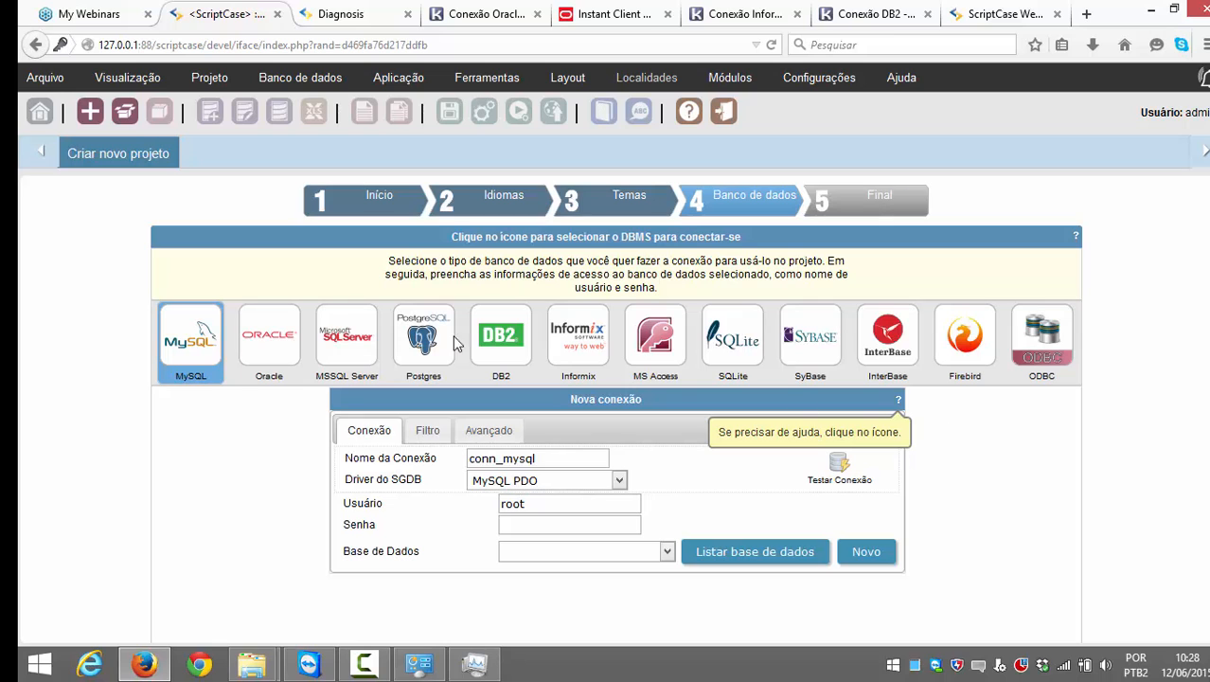
Step: Choose Oracle as the database type with the Oracle 8.0.5 ou Acima driver
click(276, 350)
scroll(380, 353, down, 2)
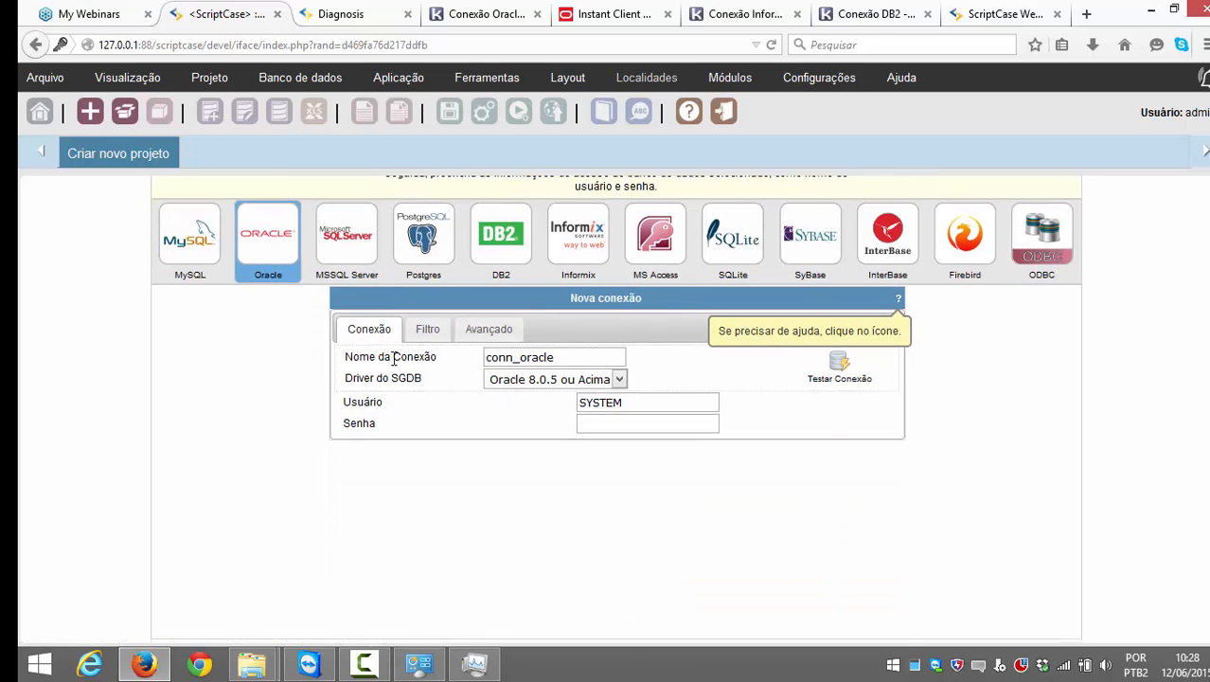
click(619, 380)
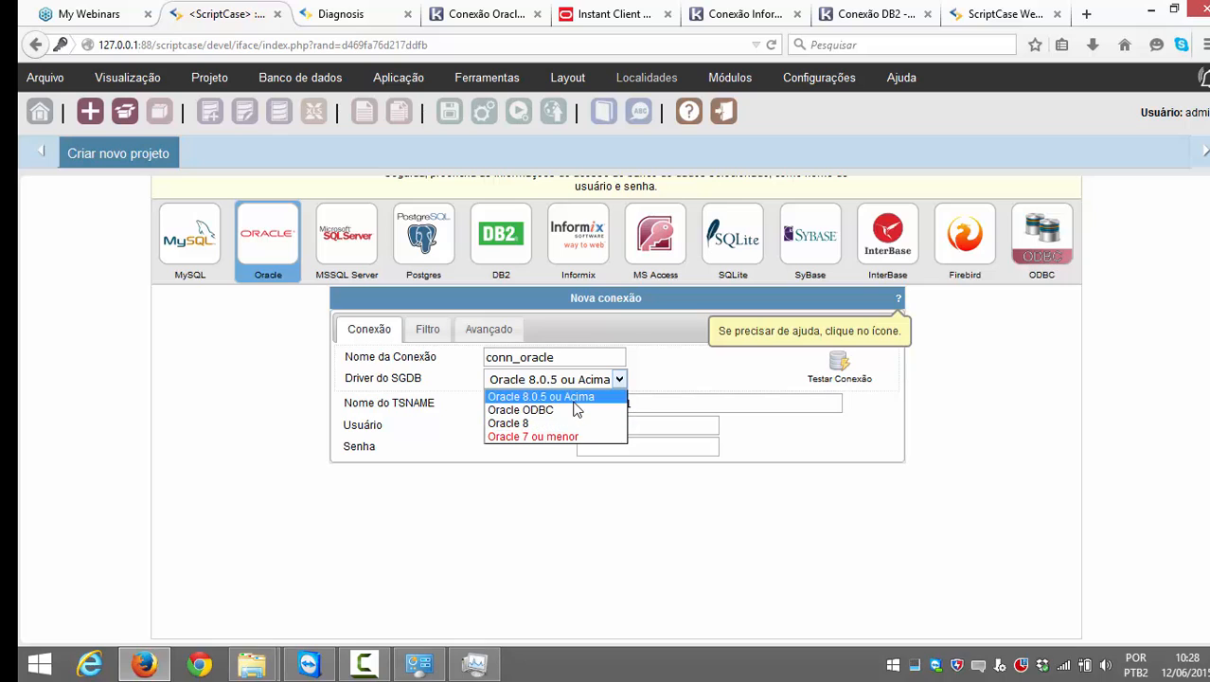
click(580, 399)
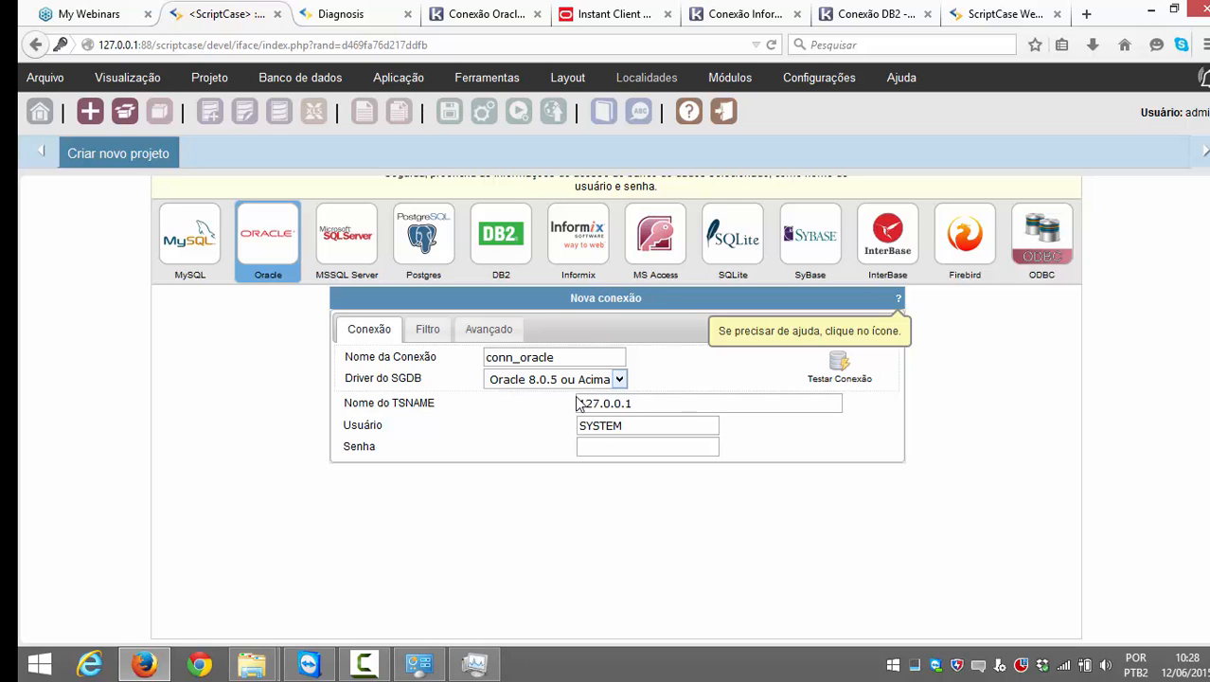
click(620, 380)
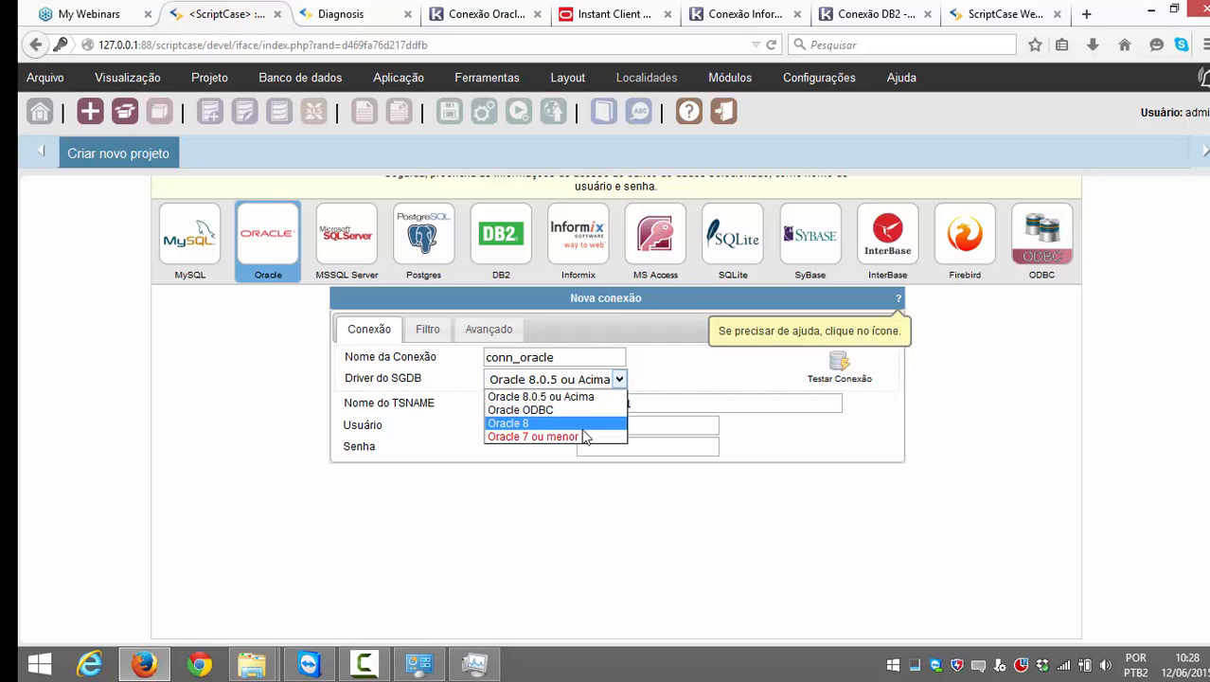
click(605, 396)
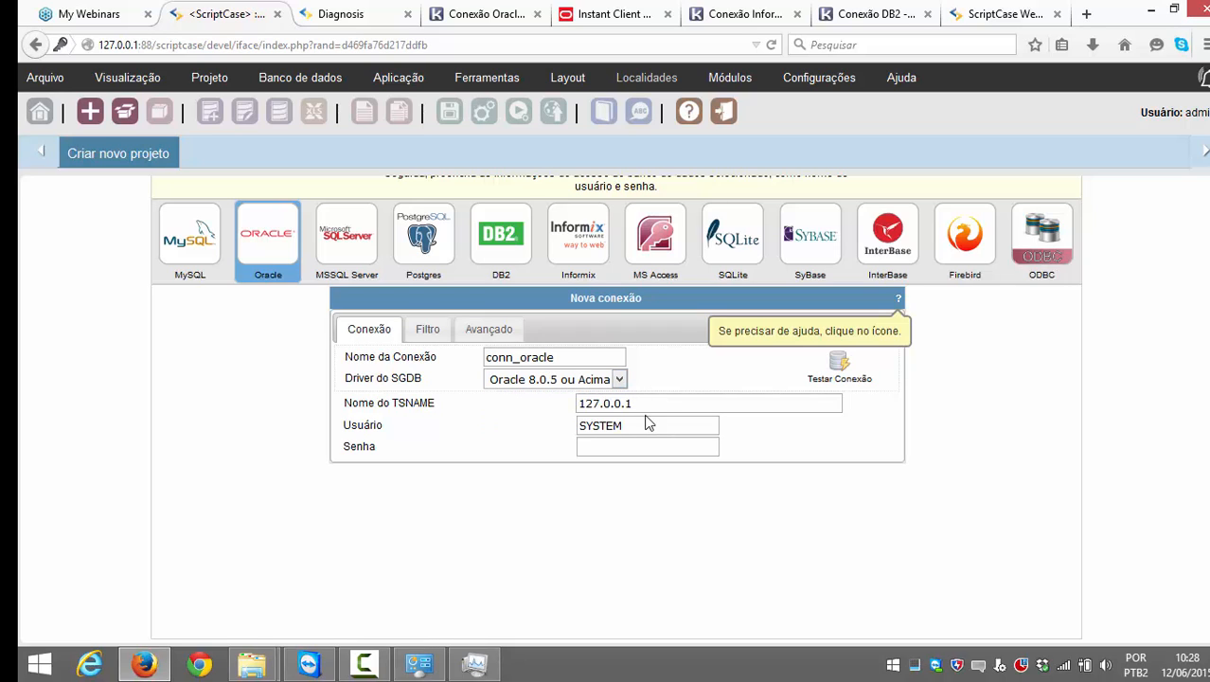
Step: Set TSNAME to 192.168.254.171/XE, enter the SYSTEM password, and test; it fails with ORA-12547
drag(644, 404, 569, 402)
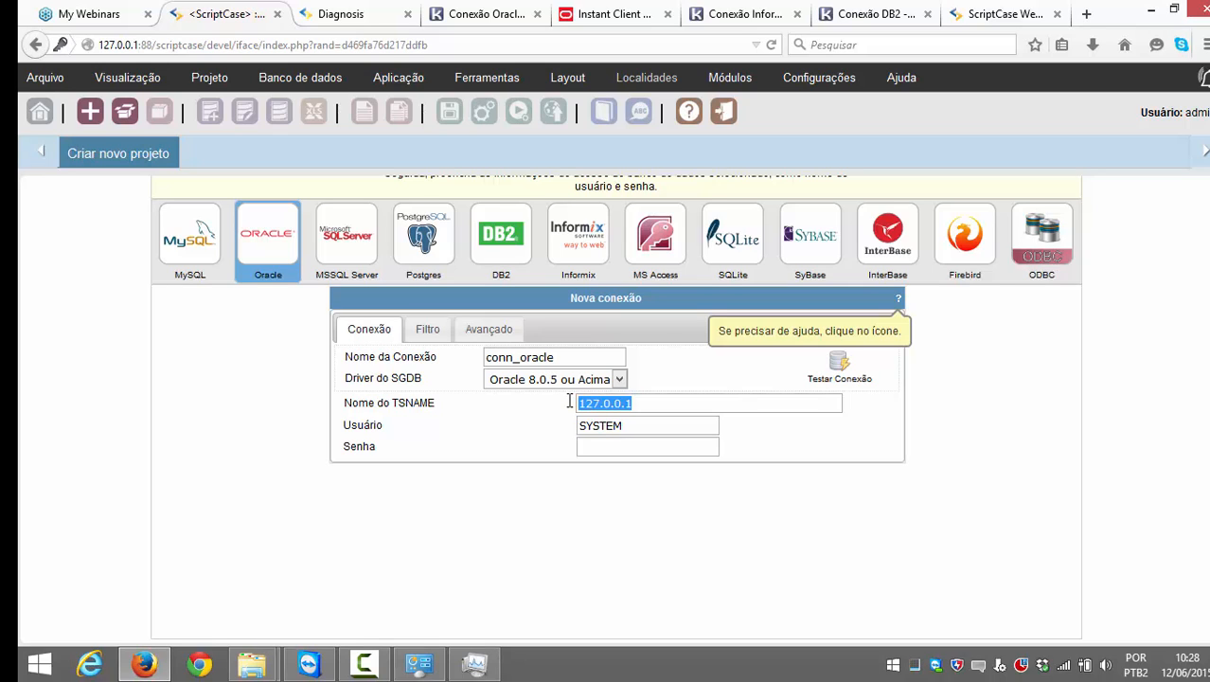
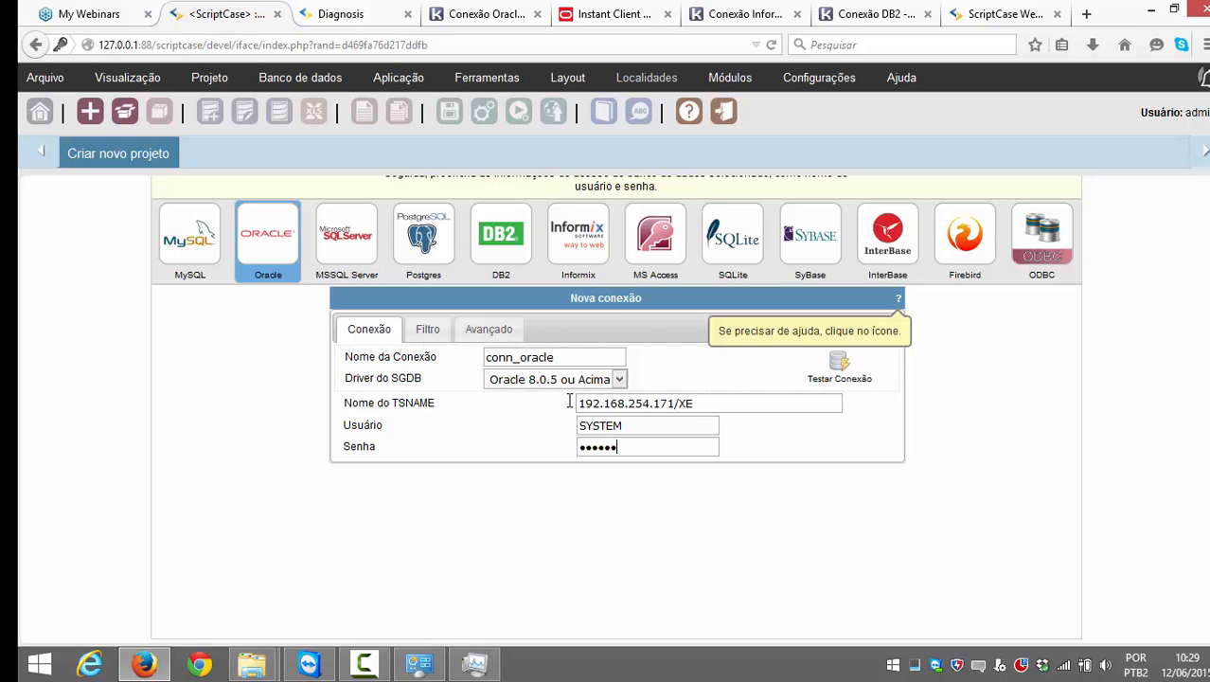
click(848, 378)
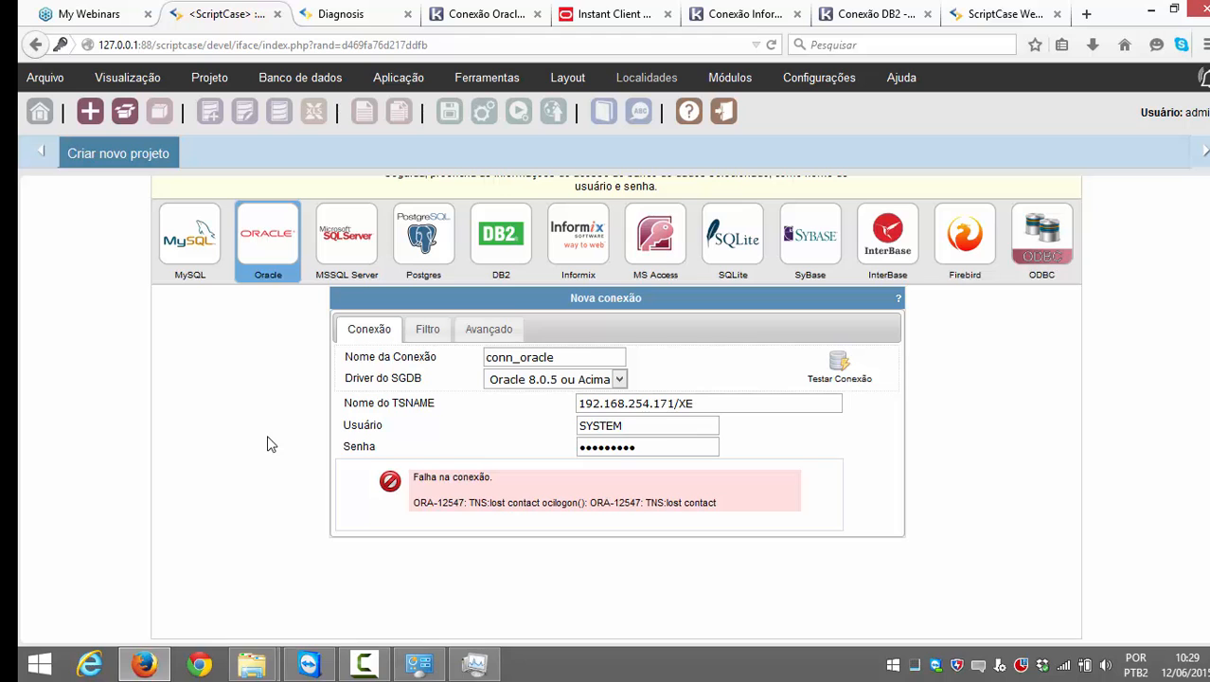
Step: Open phpVirtualBox in a new tab and sign in with the admin credentials
click(355, 14)
key(ctrl+t)
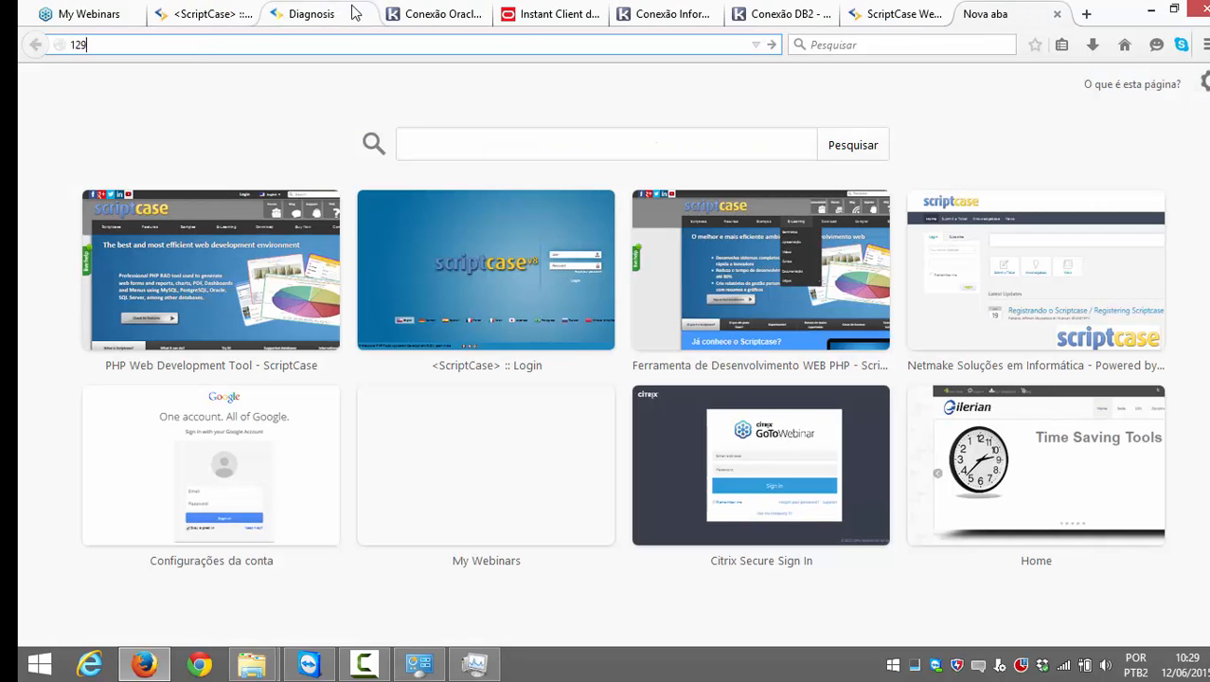
key(Return)
key(Tab)
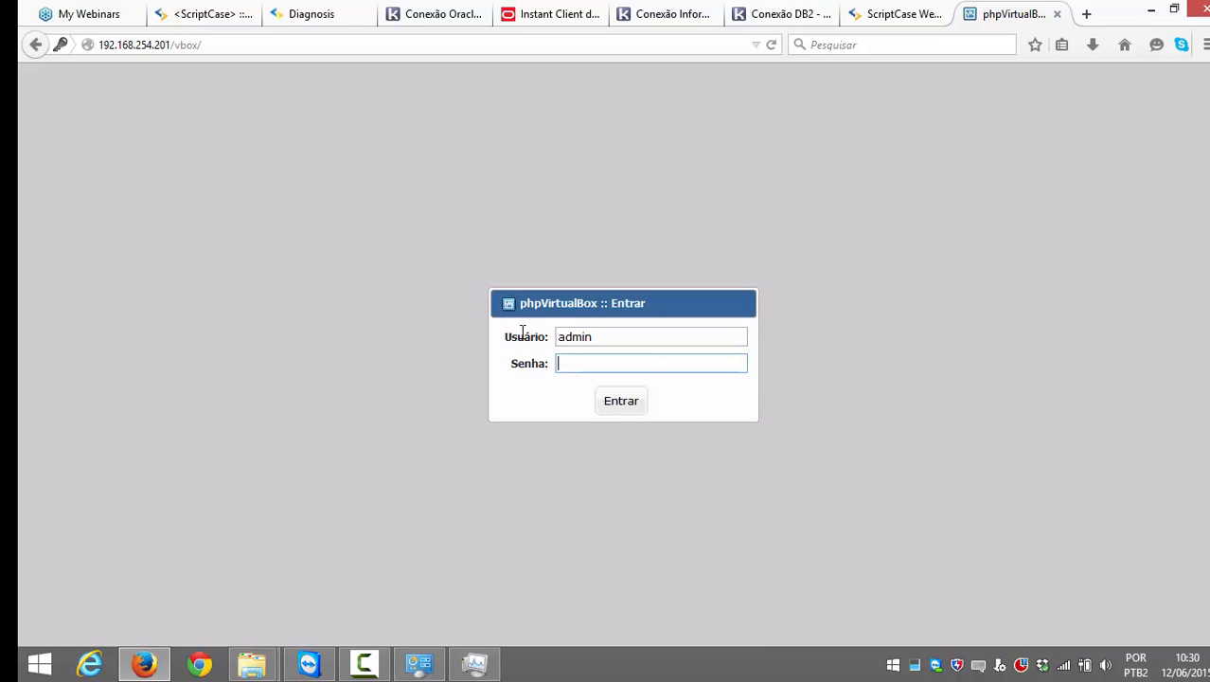
click(625, 405)
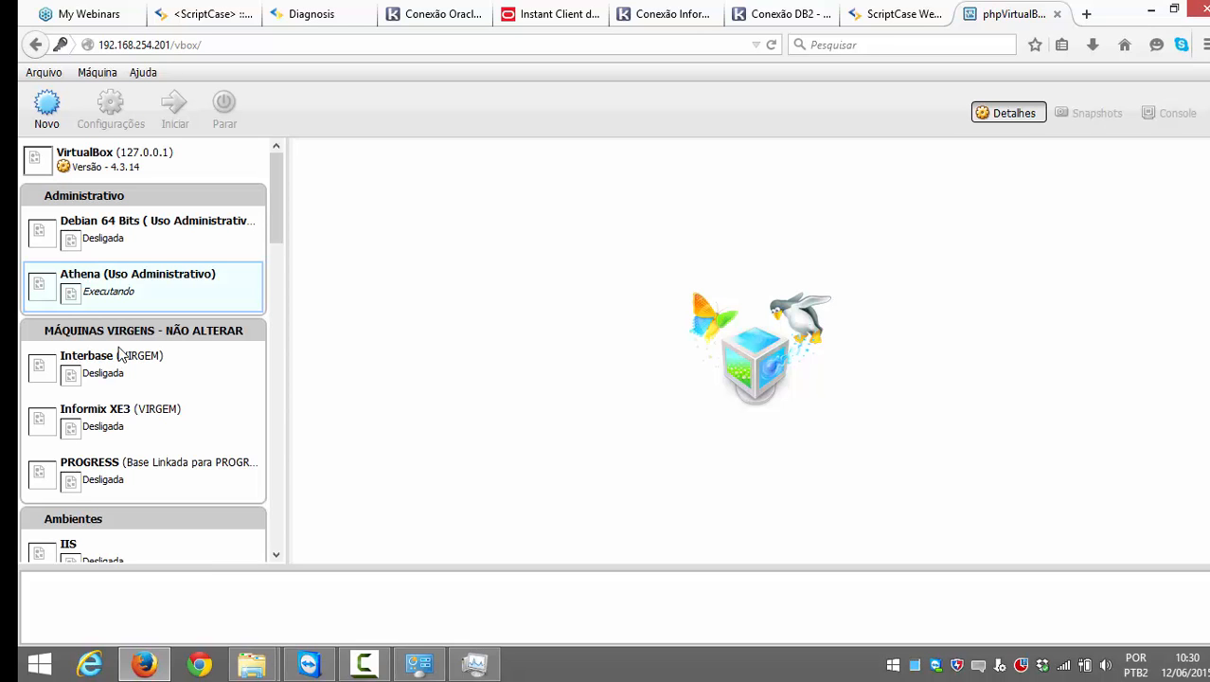
Step: Read the Oracle 11g VM's IP, 192.168.254.173, from its details and return to Scriptcase
scroll(134, 401, down, 4)
scroll(134, 402, down, 6)
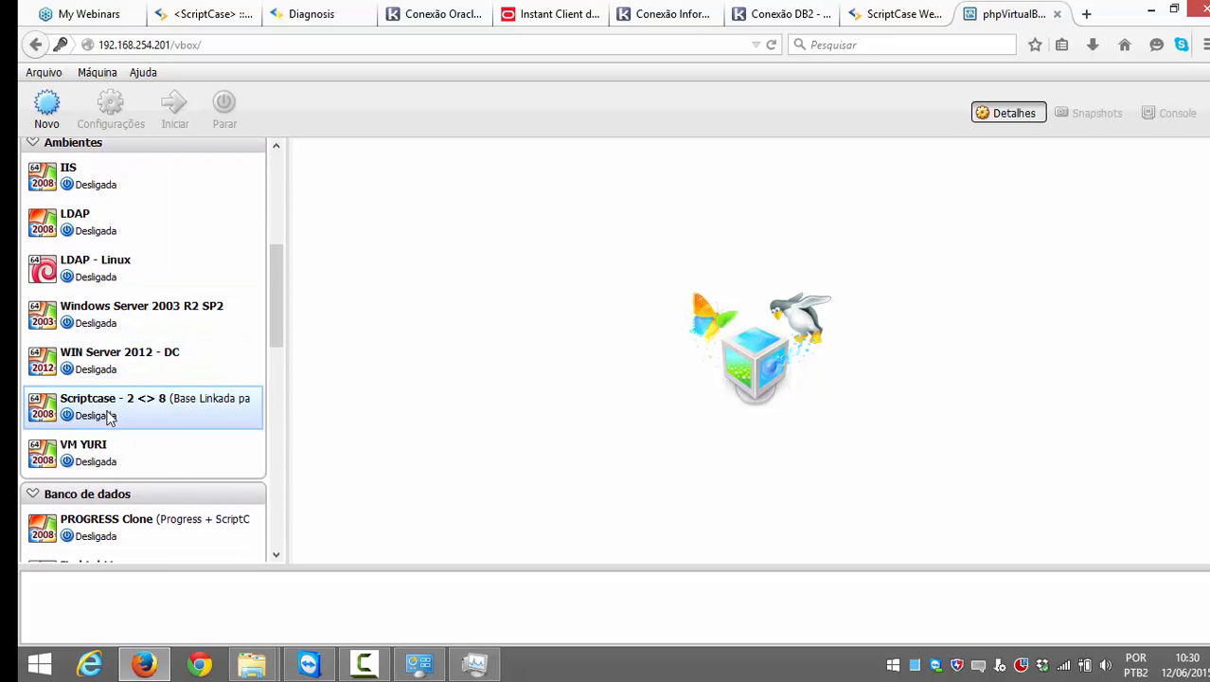
scroll(97, 422, down, 7)
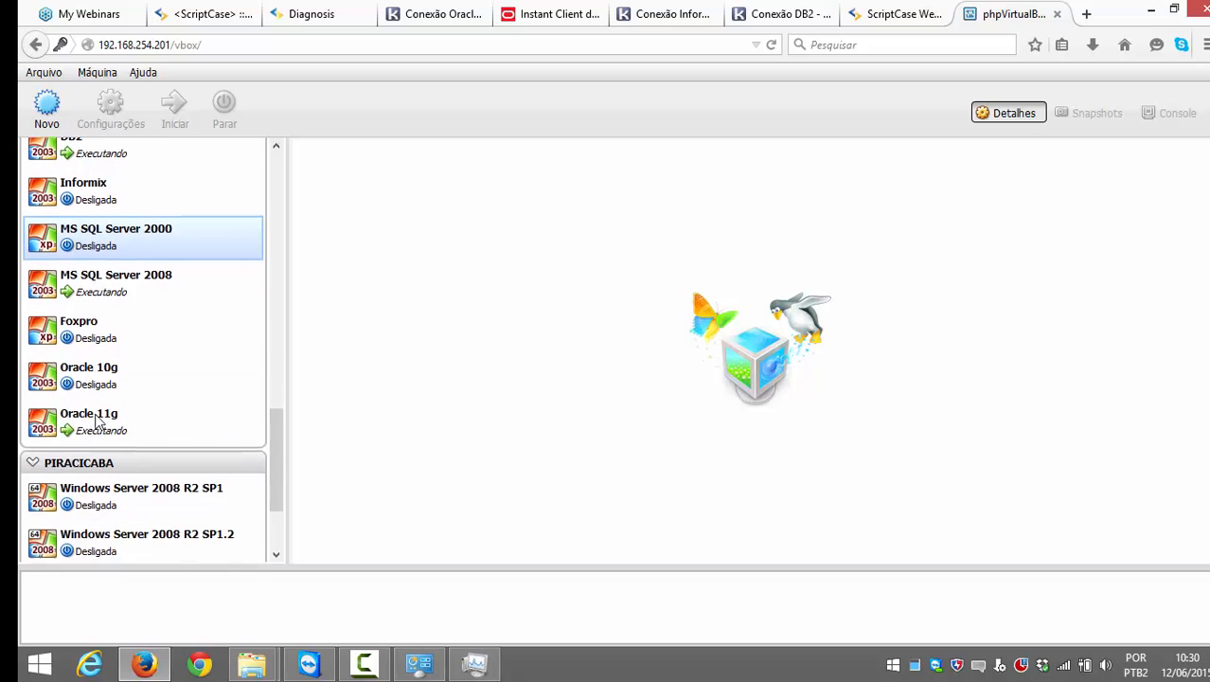
click(98, 403)
scroll(503, 332, down, 5)
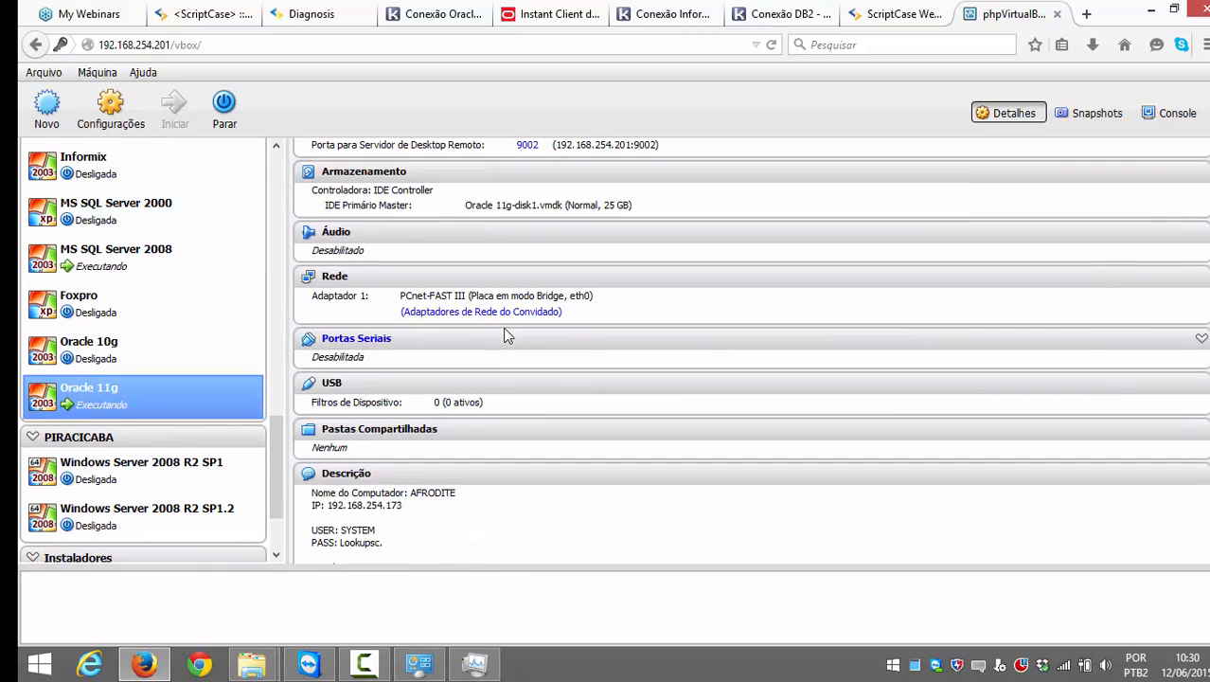
click(181, 19)
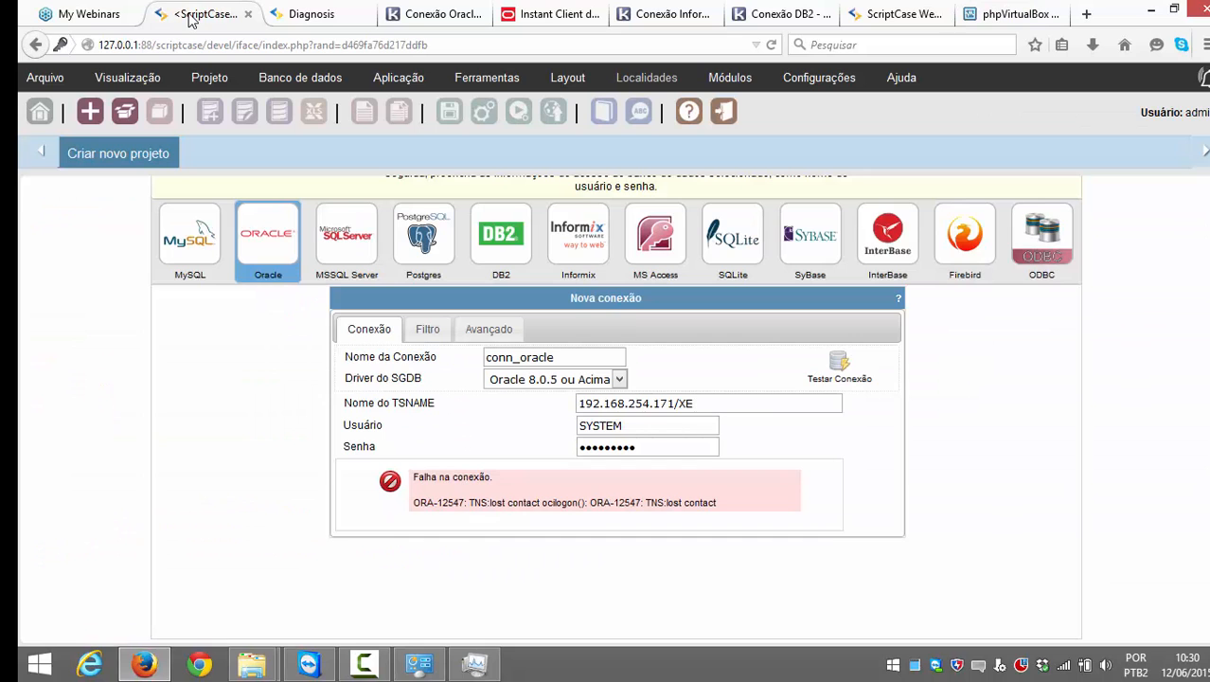
Step: Retest the connection at 192.168.254.173/XE after re-entering the password
click(837, 365)
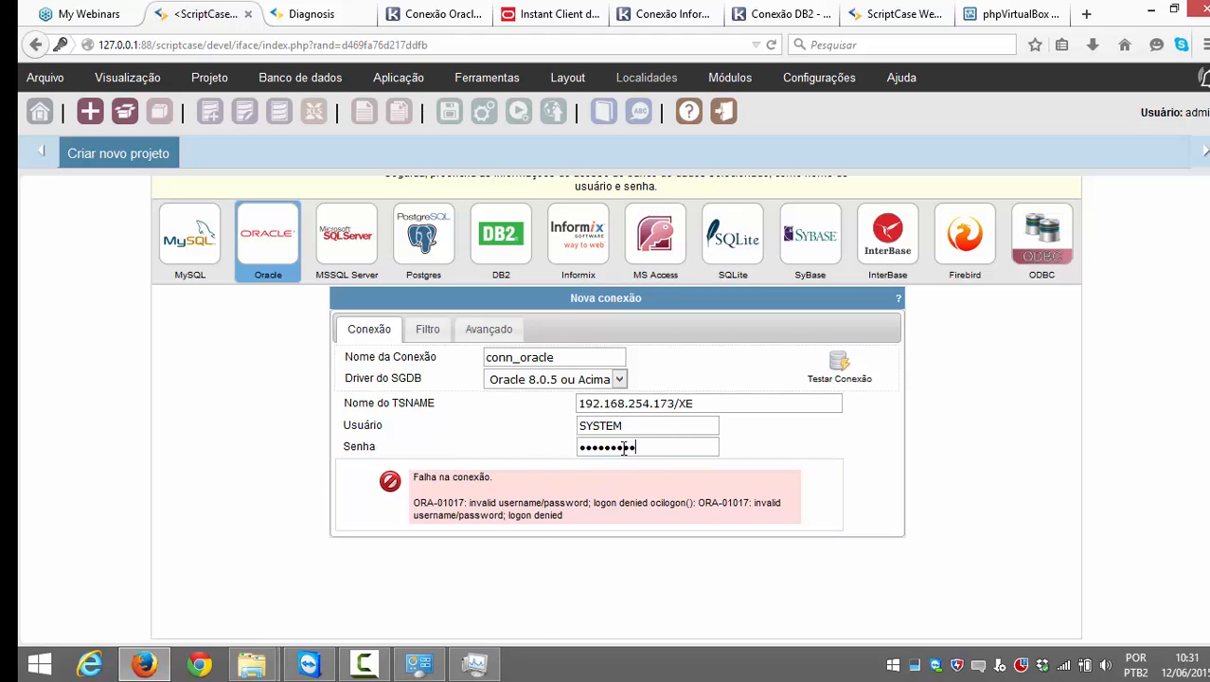
drag(640, 448, 542, 448)
text(••••••)
key(BackSpace)
key(BackSpace)
key(BackSpace)
key(BackSpace)
key(BackSpace)
key(BackSpace)
text(•••••••••)
click(837, 368)
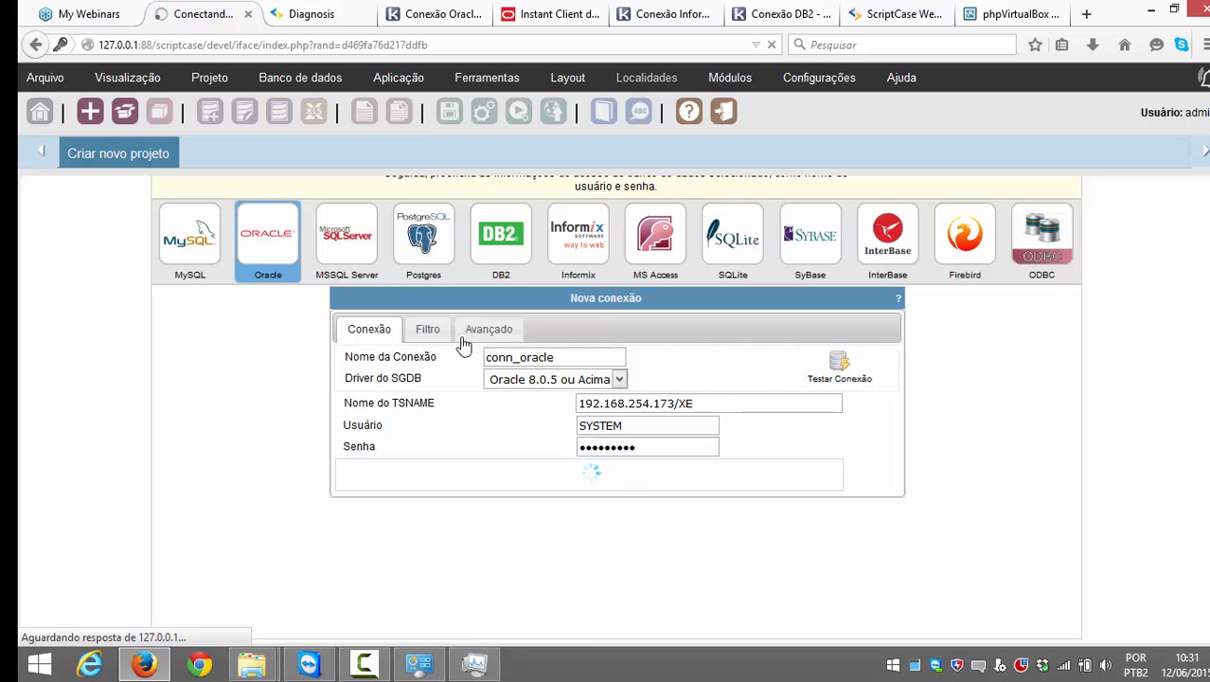
Step: In the Filtro tab, set Exibir to Sim and the owner to the schema user
click(427, 330)
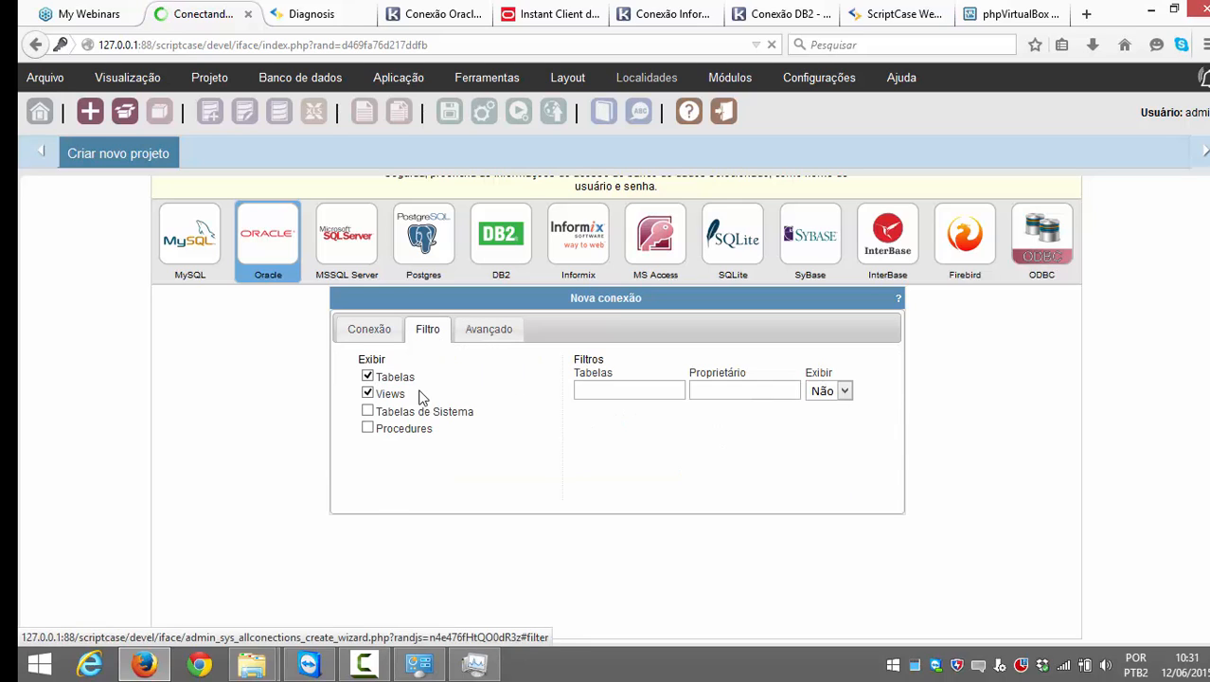
click(827, 396)
click(821, 404)
click(765, 394)
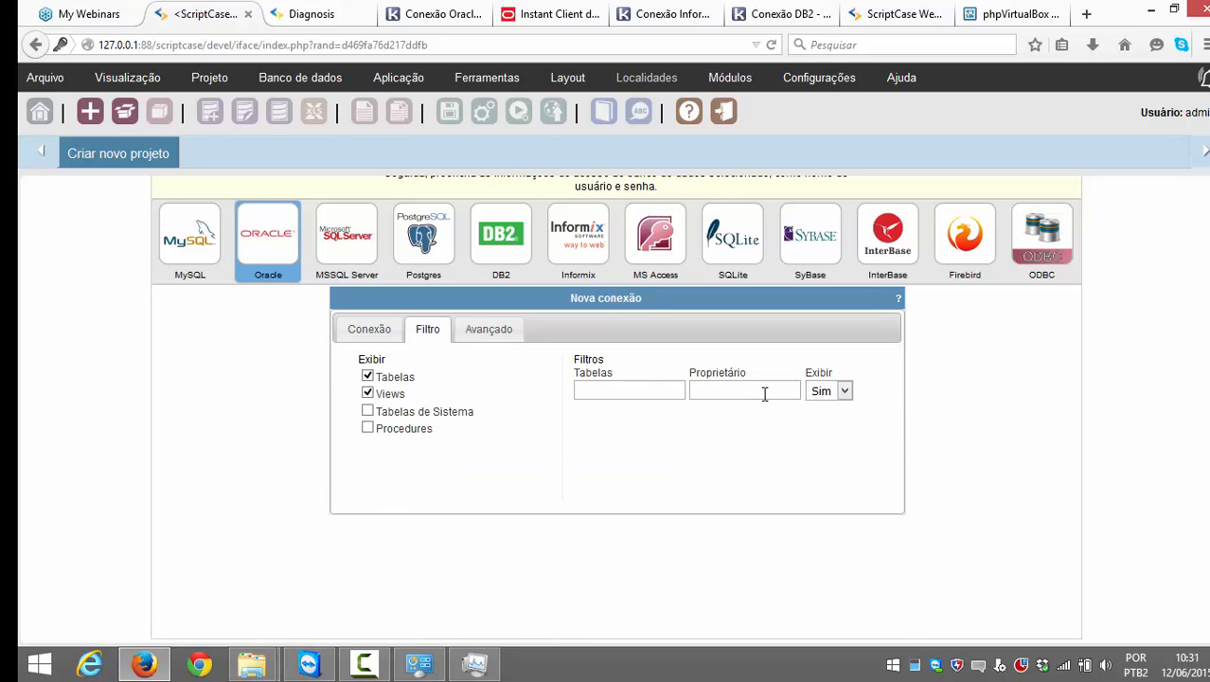
text(RONYAN)
Step: Change Usuário and Senha to the schema user's login and test the connection successfully
click(374, 334)
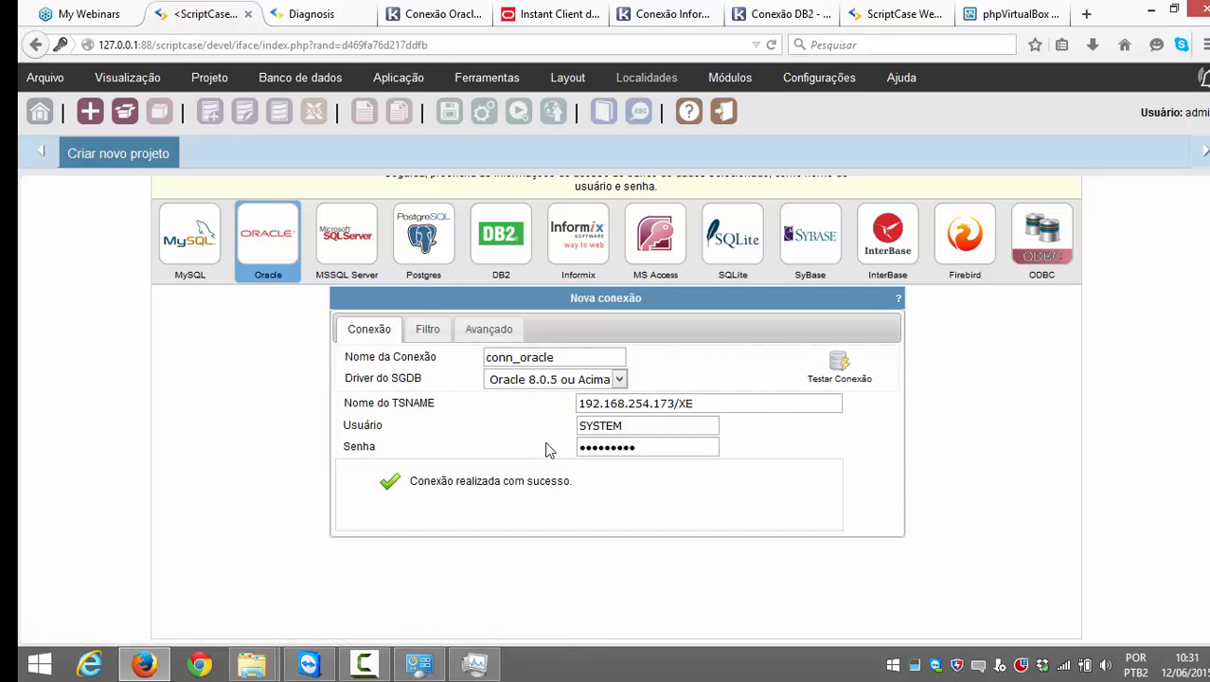
drag(636, 426, 581, 425)
key(Tab)
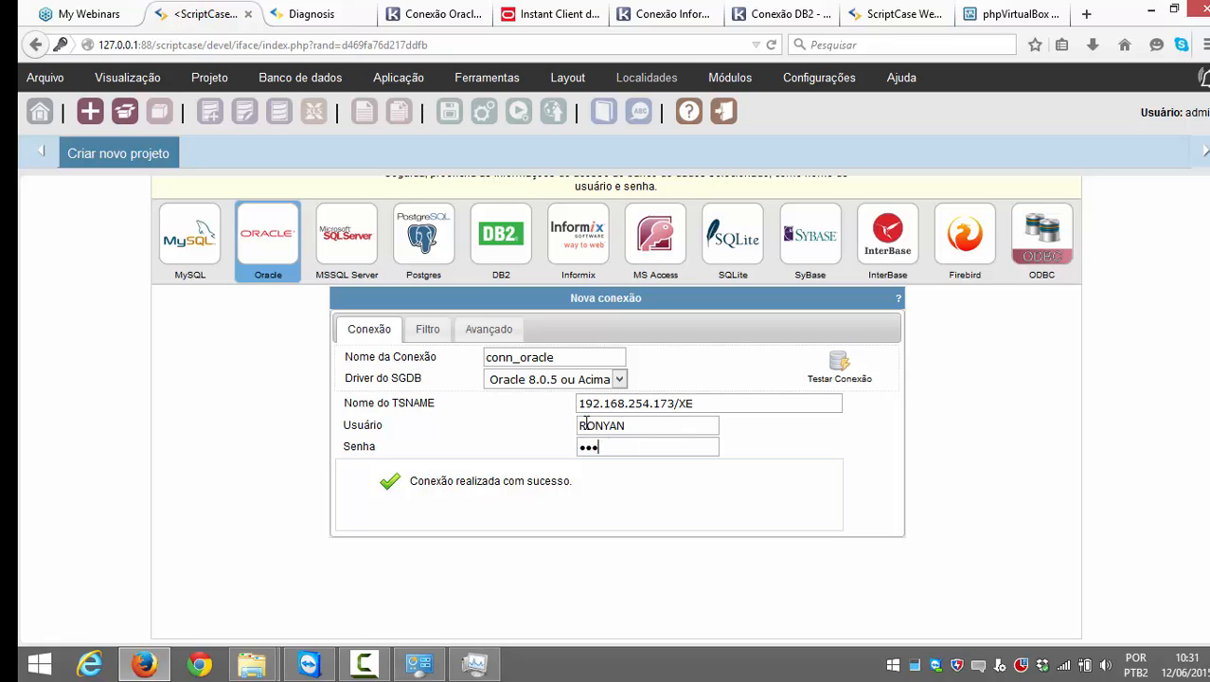
click(832, 362)
Step: Review the Avançado, Filtro and Conexão tabs, checking the connection's user name
click(497, 324)
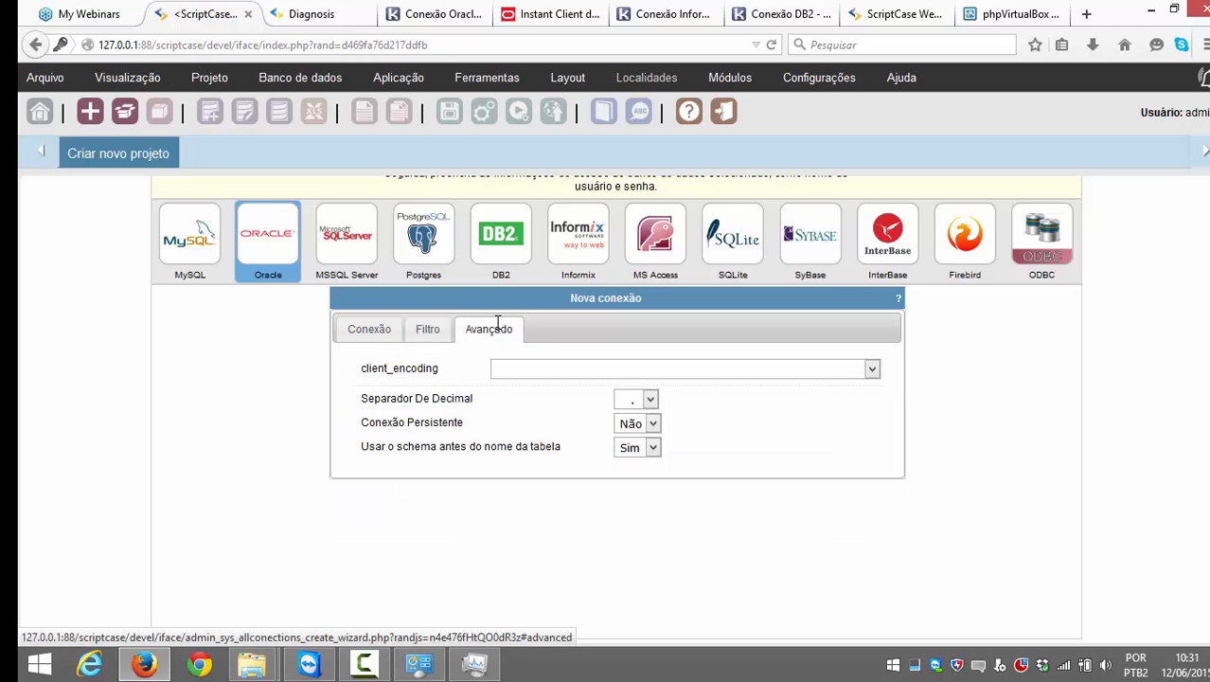
click(437, 326)
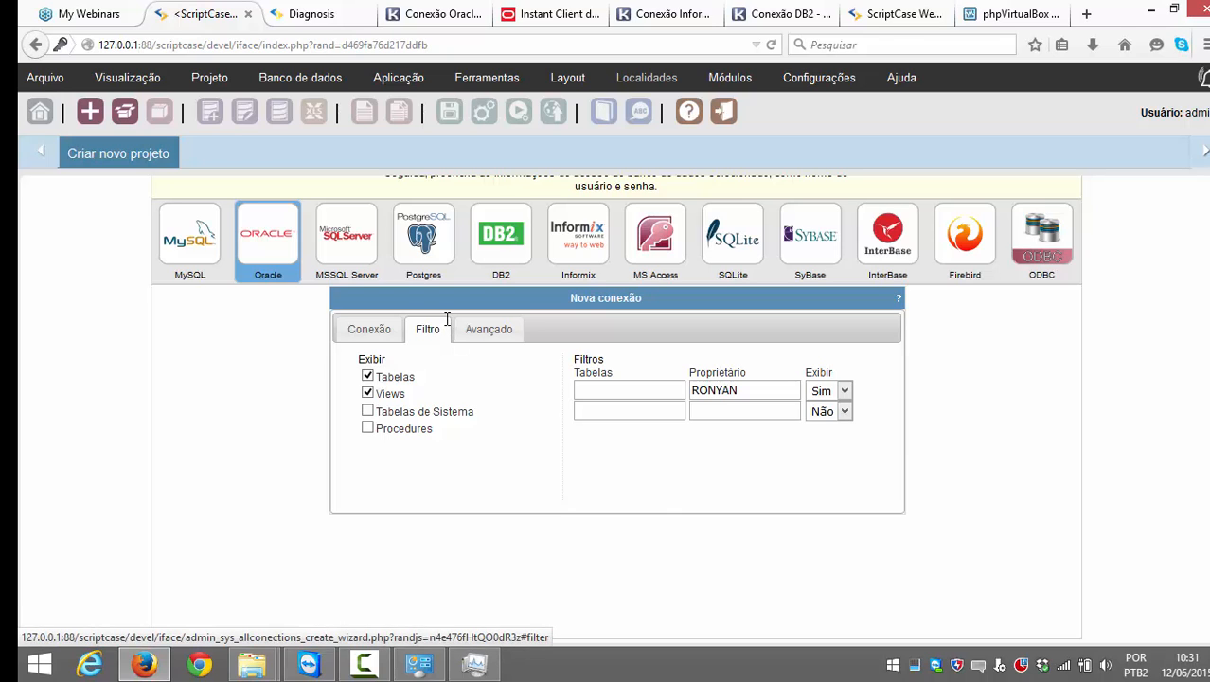
click(376, 336)
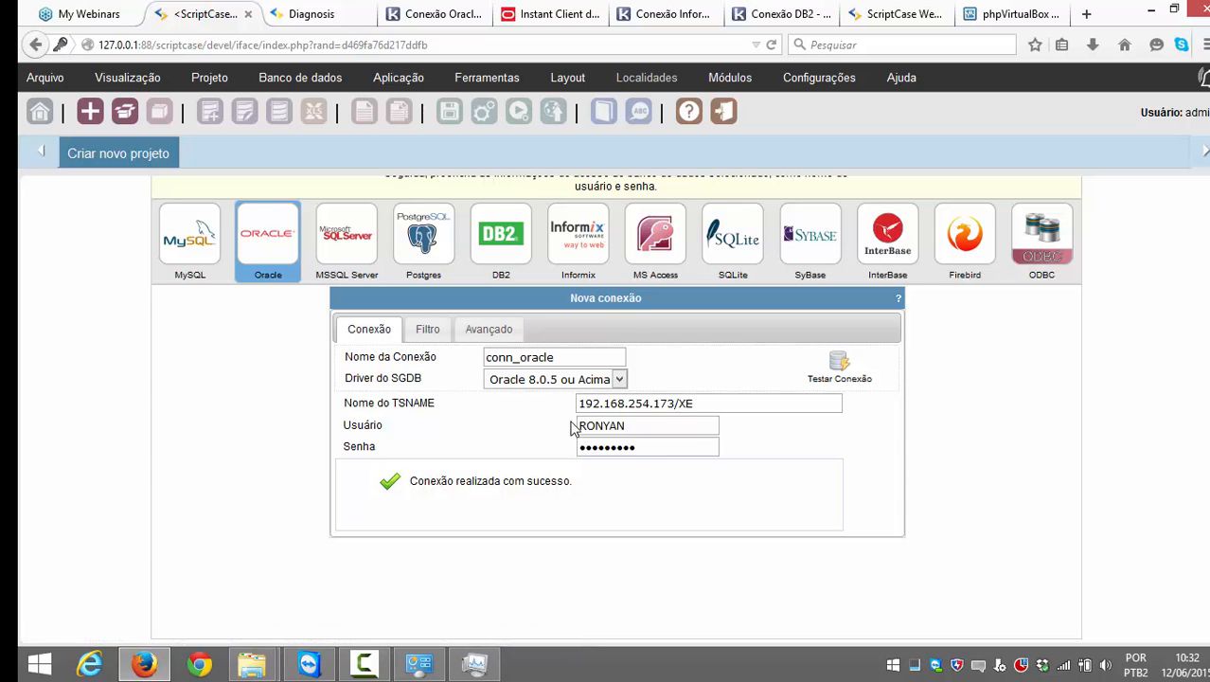
scroll(657, 439, down, 1)
scroll(657, 439, up, 3)
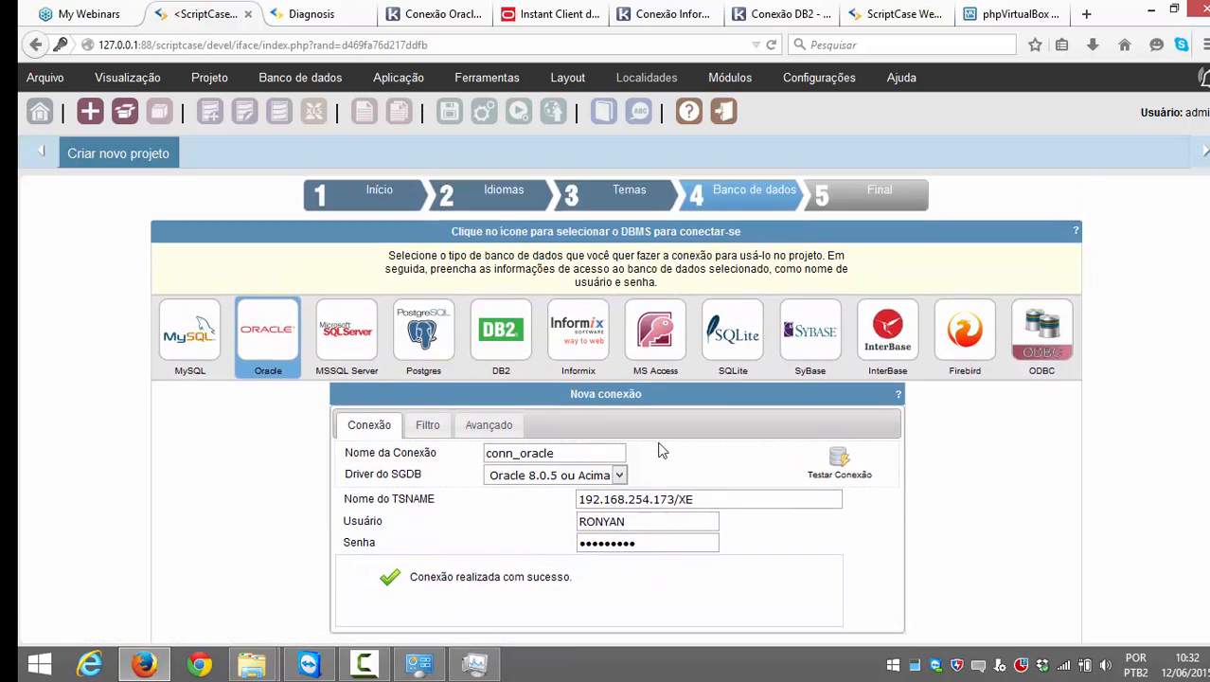
scroll(658, 441, down, 3)
double_click(636, 377)
click(660, 383)
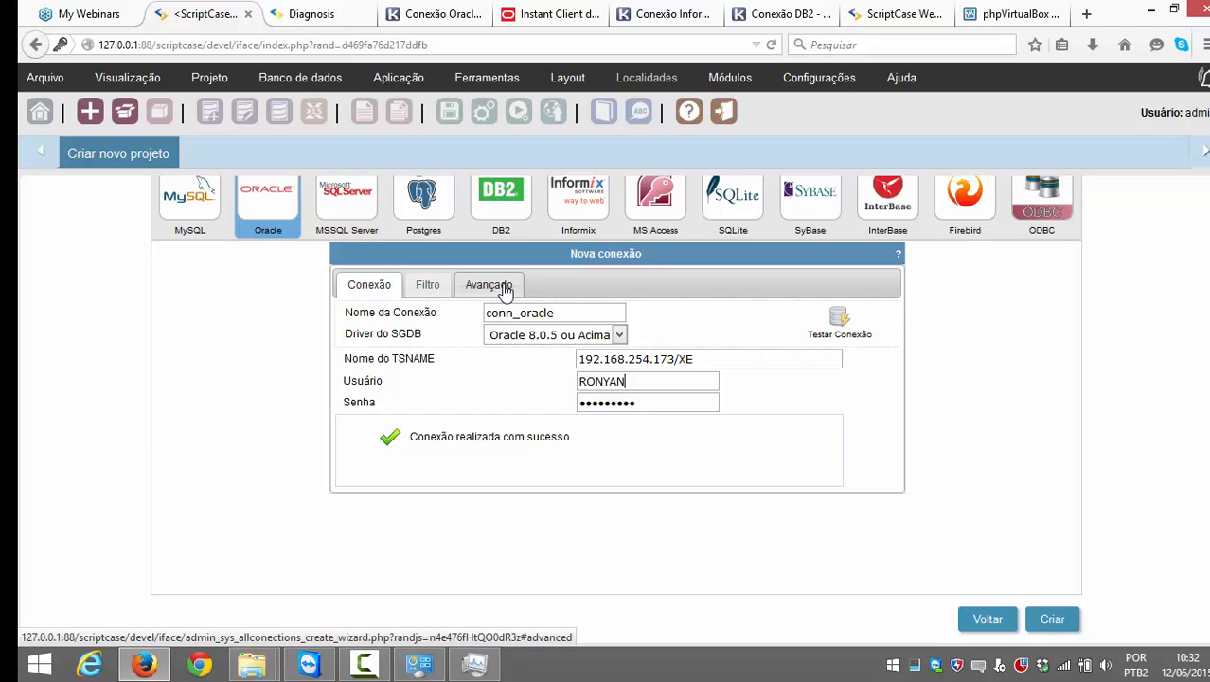
Step: Check the owner value in the Filtro tab's table and view filter
click(427, 284)
drag(756, 347, 674, 346)
click(674, 344)
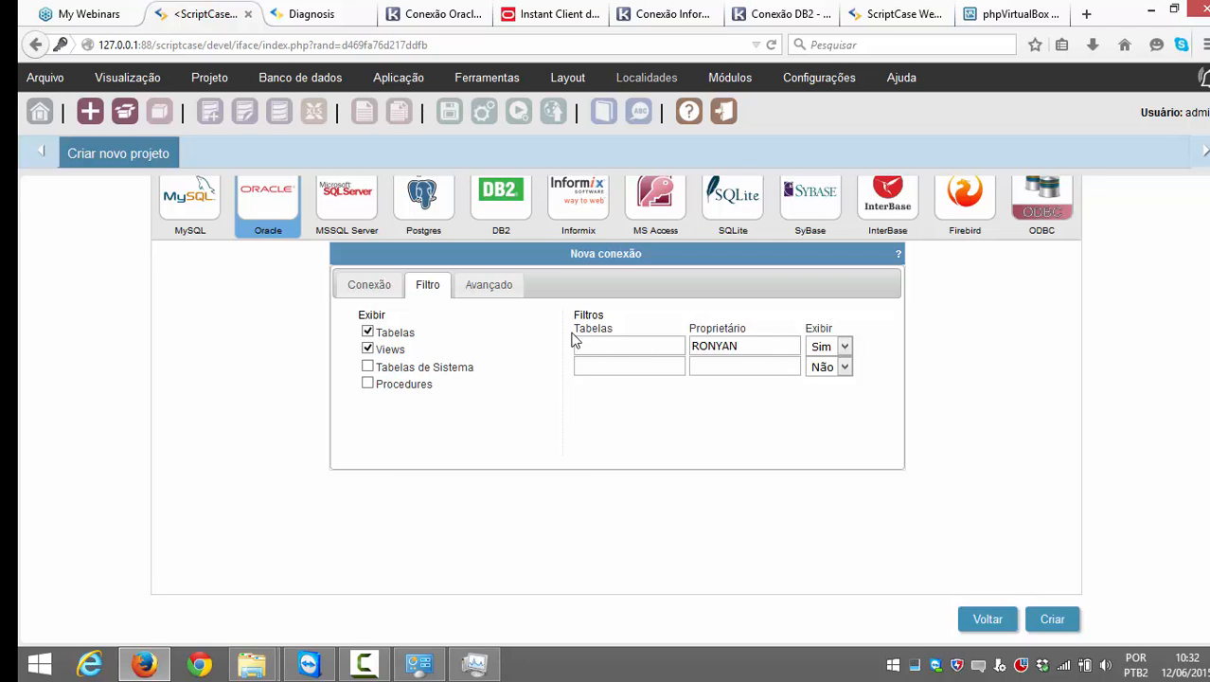
scroll(572, 340, up, 2)
Step: Toggle the database type to MySQL and back to Oracle, checking filters, then show conn_oracle's fields
click(194, 301)
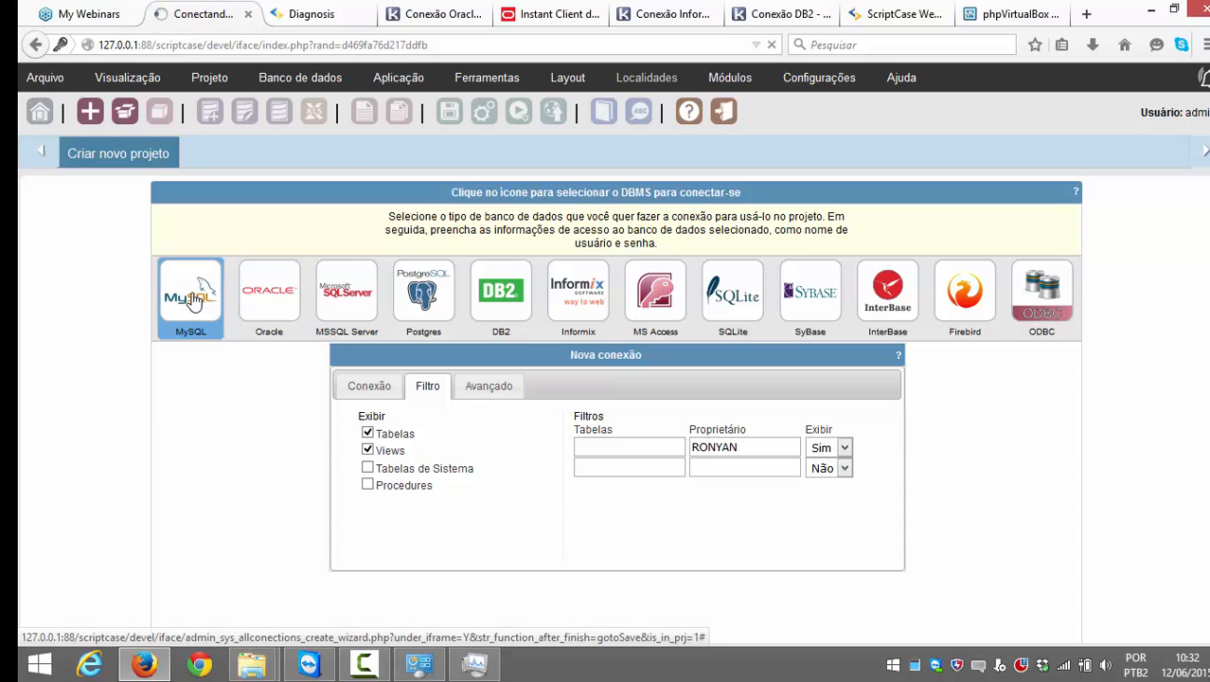
click(427, 386)
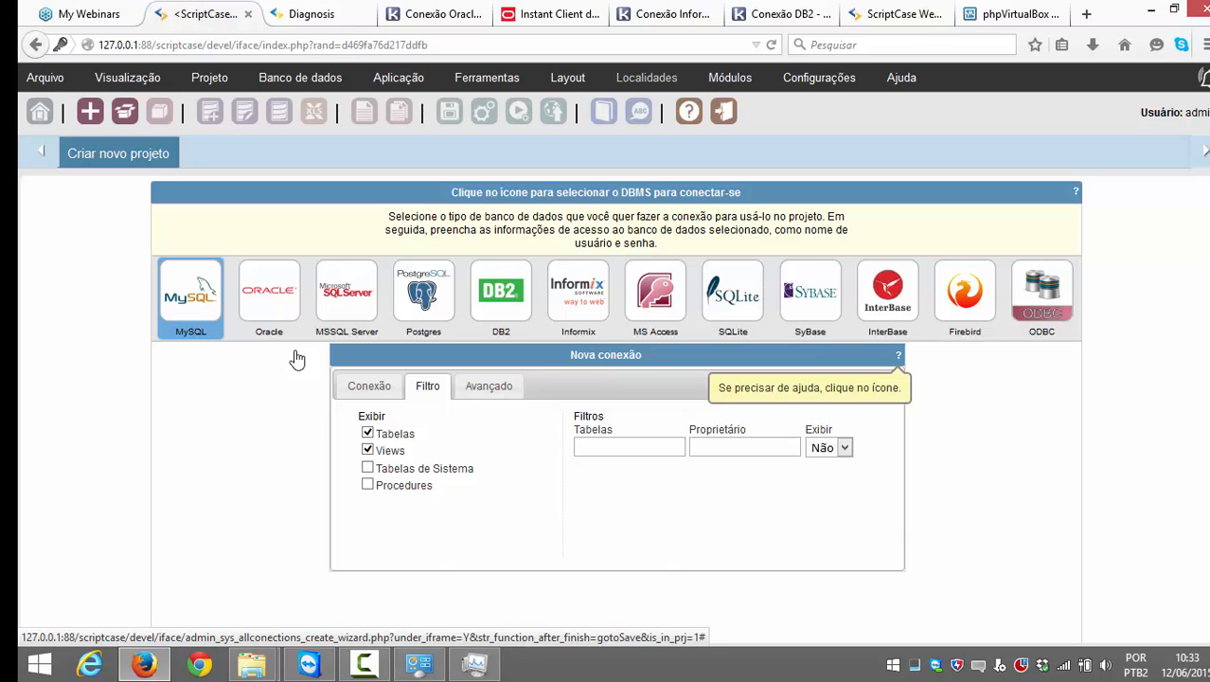
click(289, 311)
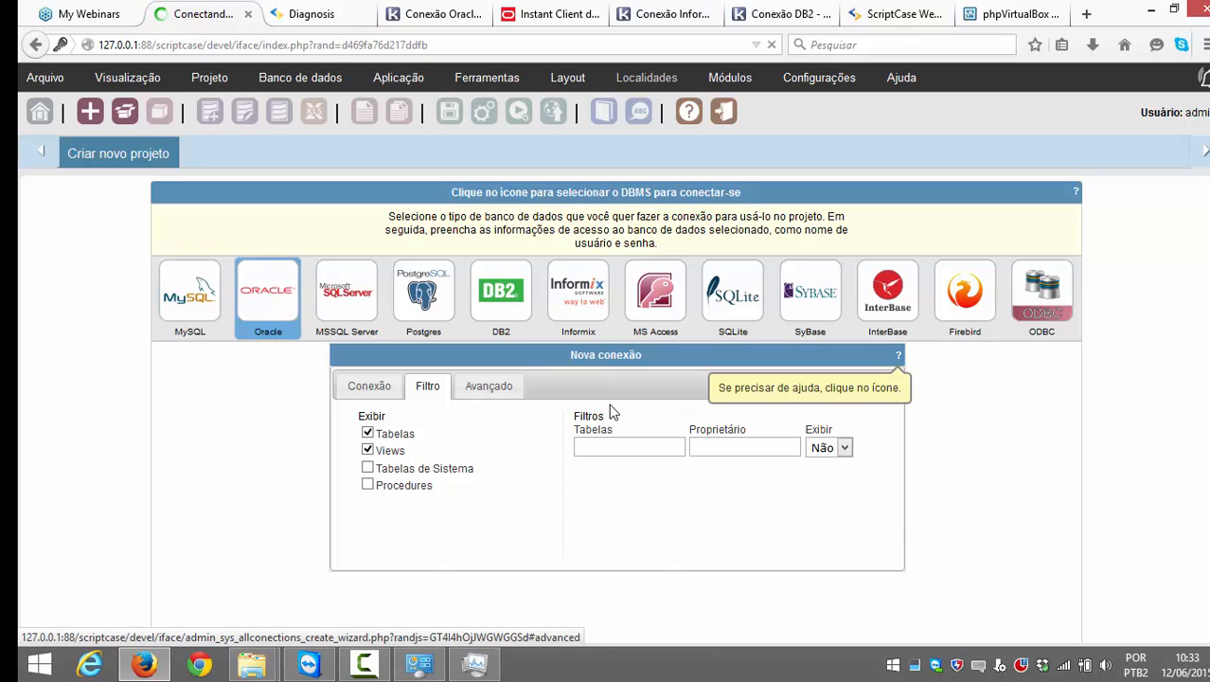
click(430, 386)
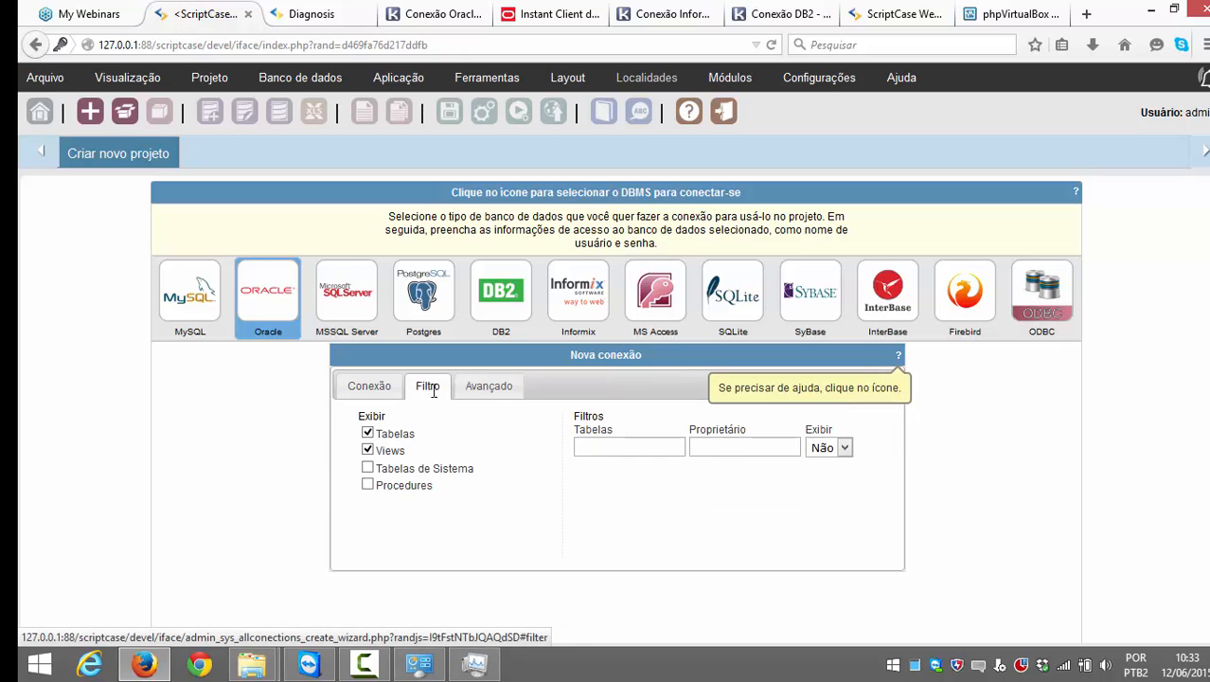
click(722, 452)
click(684, 451)
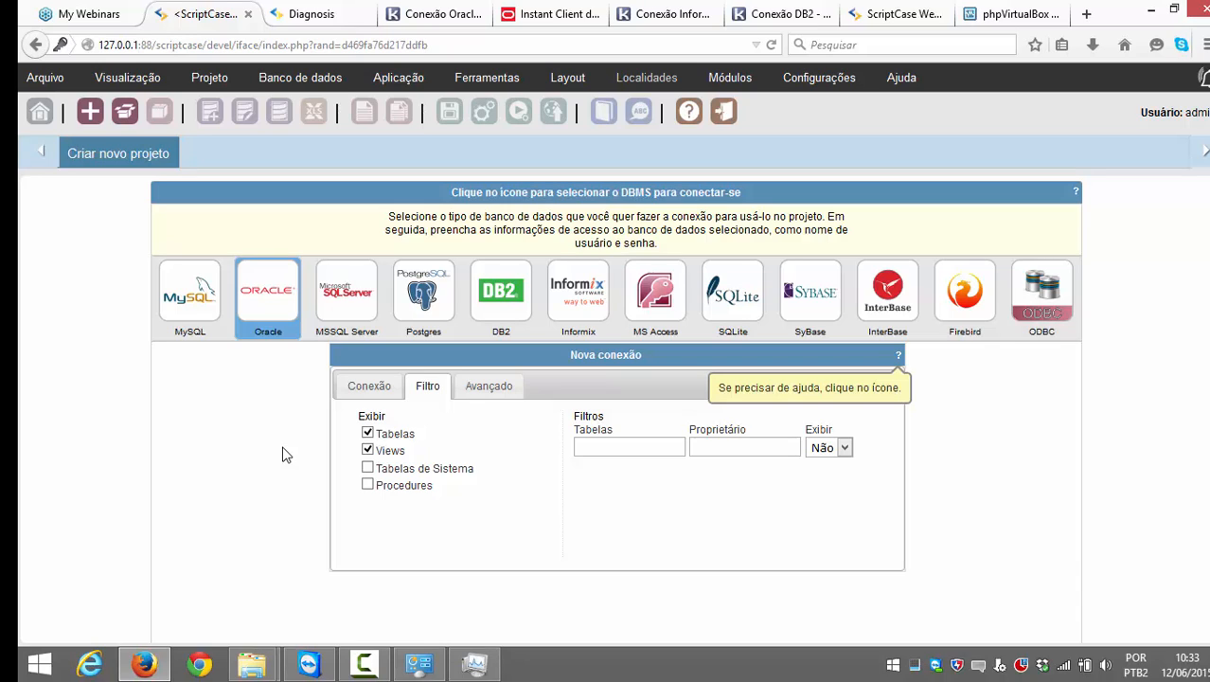
click(378, 388)
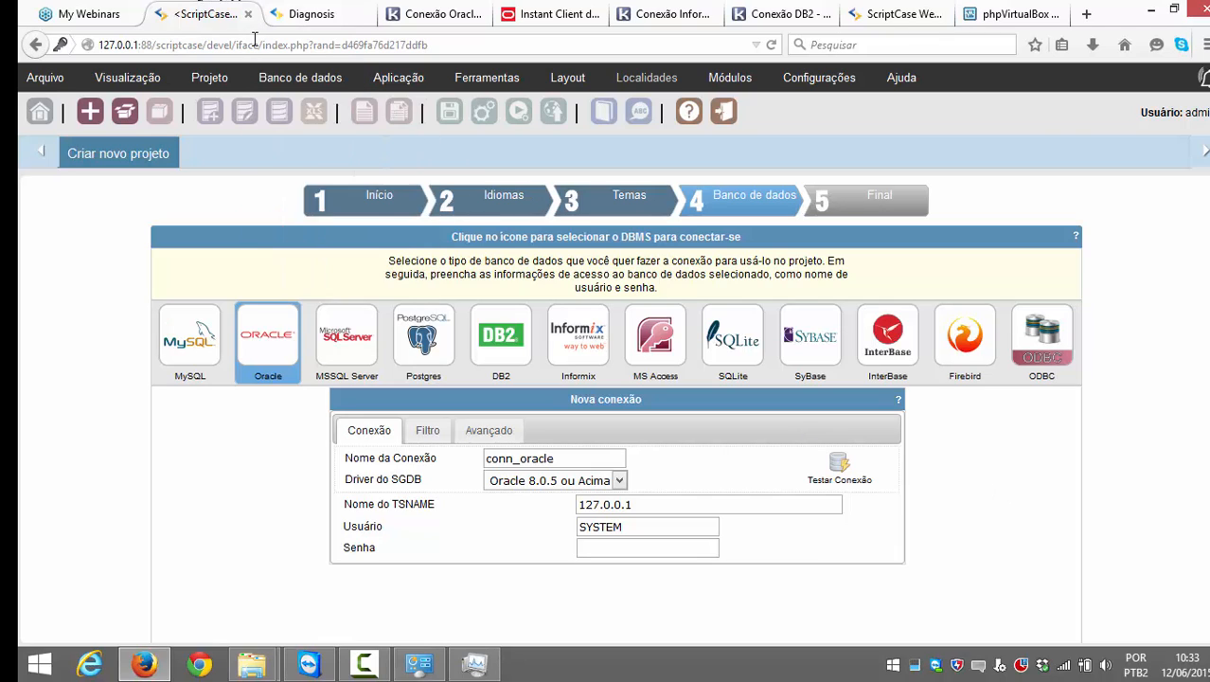
Step: Close the Conexão Oracle article and open the Scriptcase help manual from the project setup
click(437, 15)
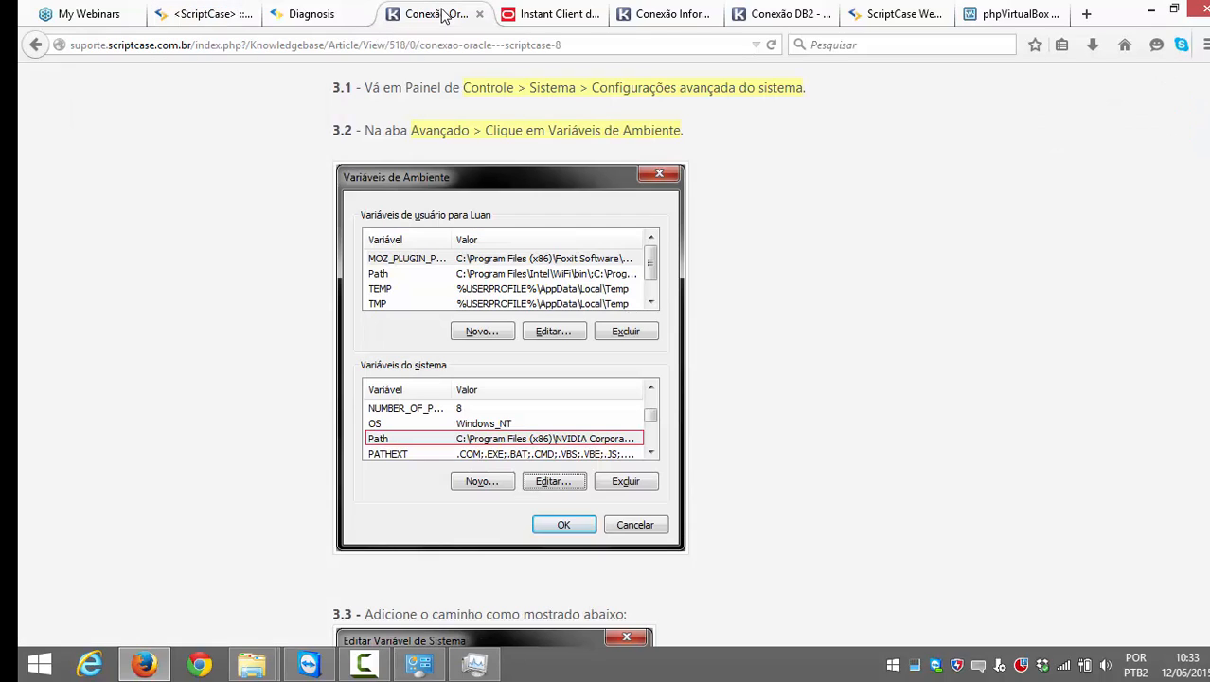
scroll(505, 92, up, 12)
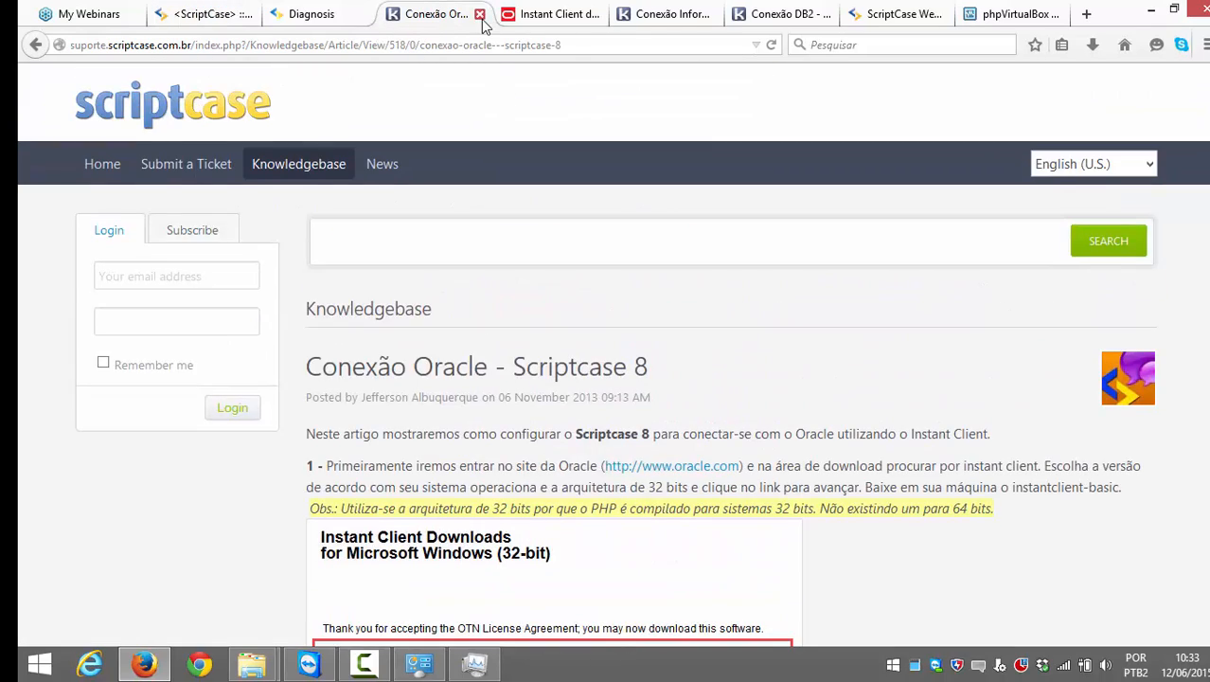
click(480, 15)
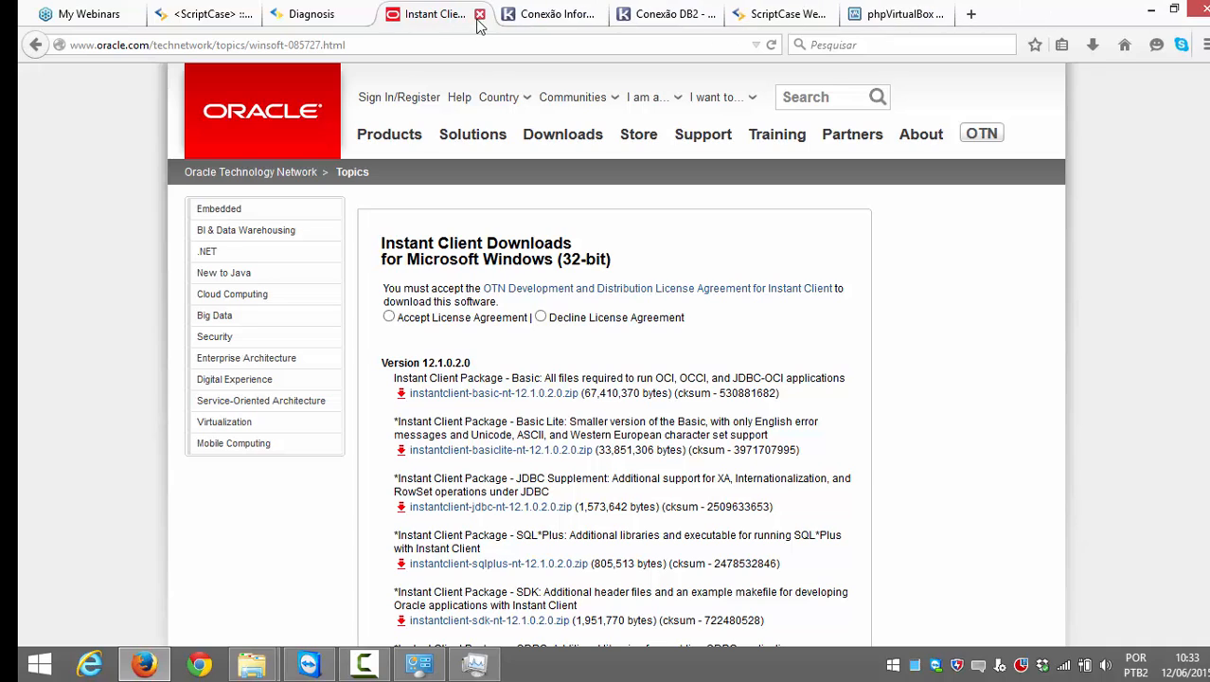
click(203, 14)
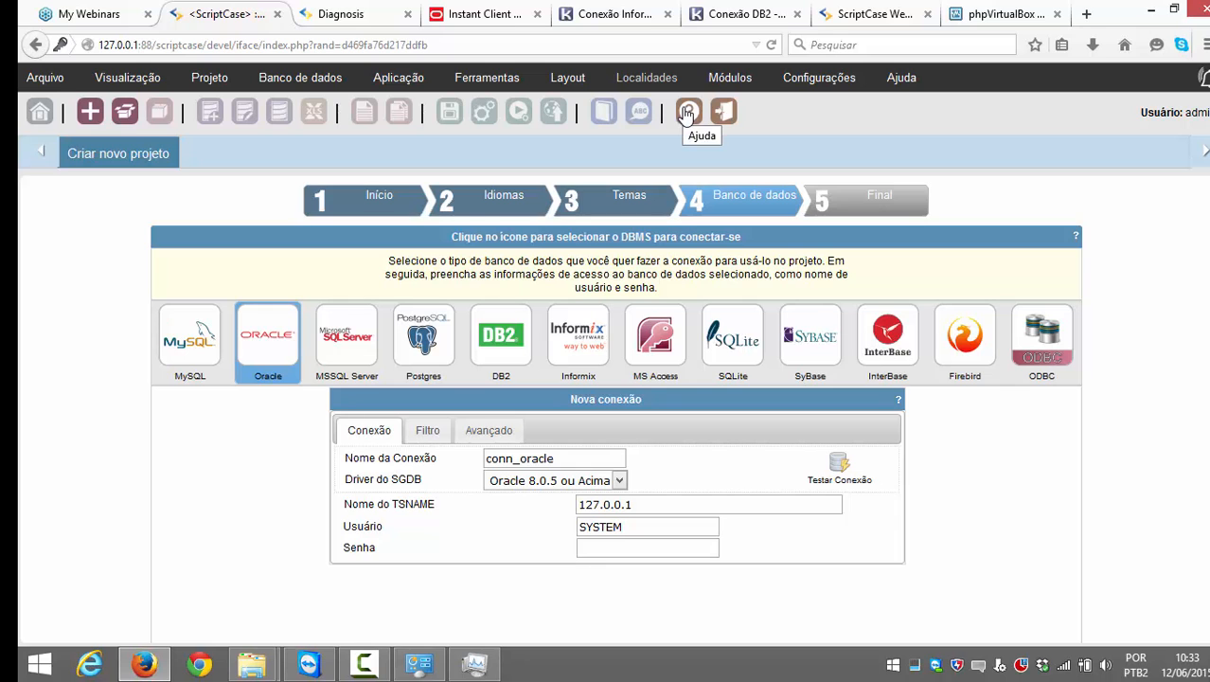
click(686, 112)
Step: Open the MS SQL Server Native SRV PDO - Windows manual article, briefly checking the parent Conectando com MS SQL Server page
click(904, 11)
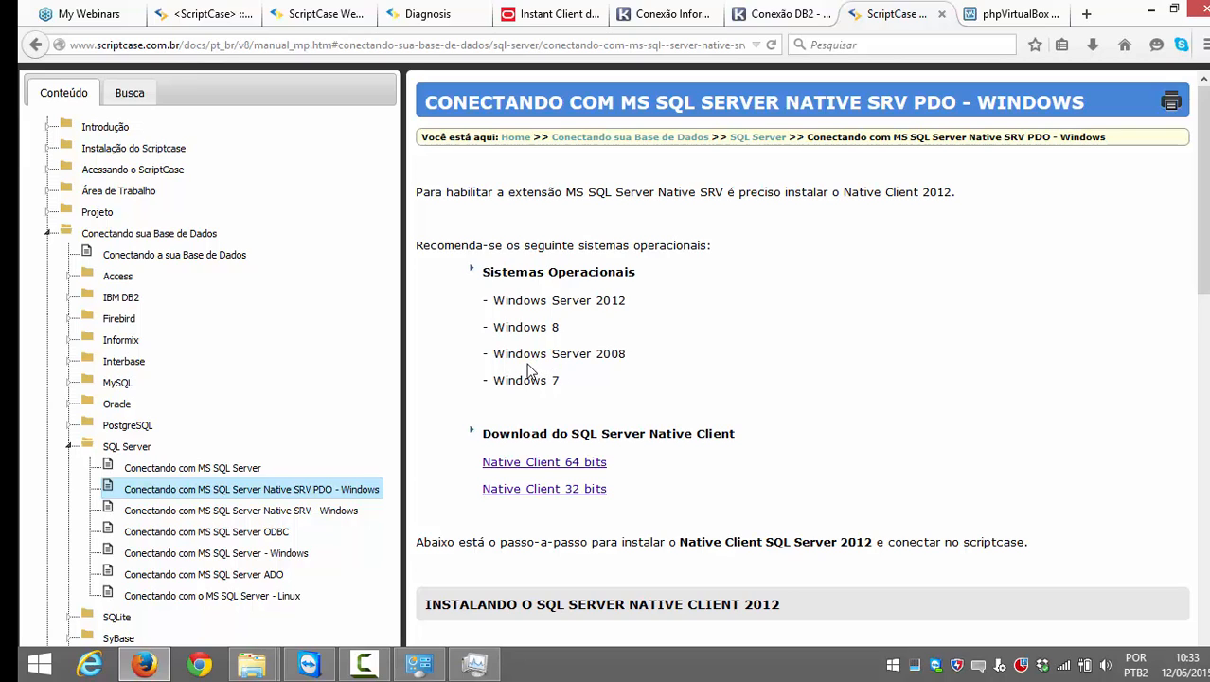
scroll(541, 416, up, 1)
scroll(541, 411, down, 3)
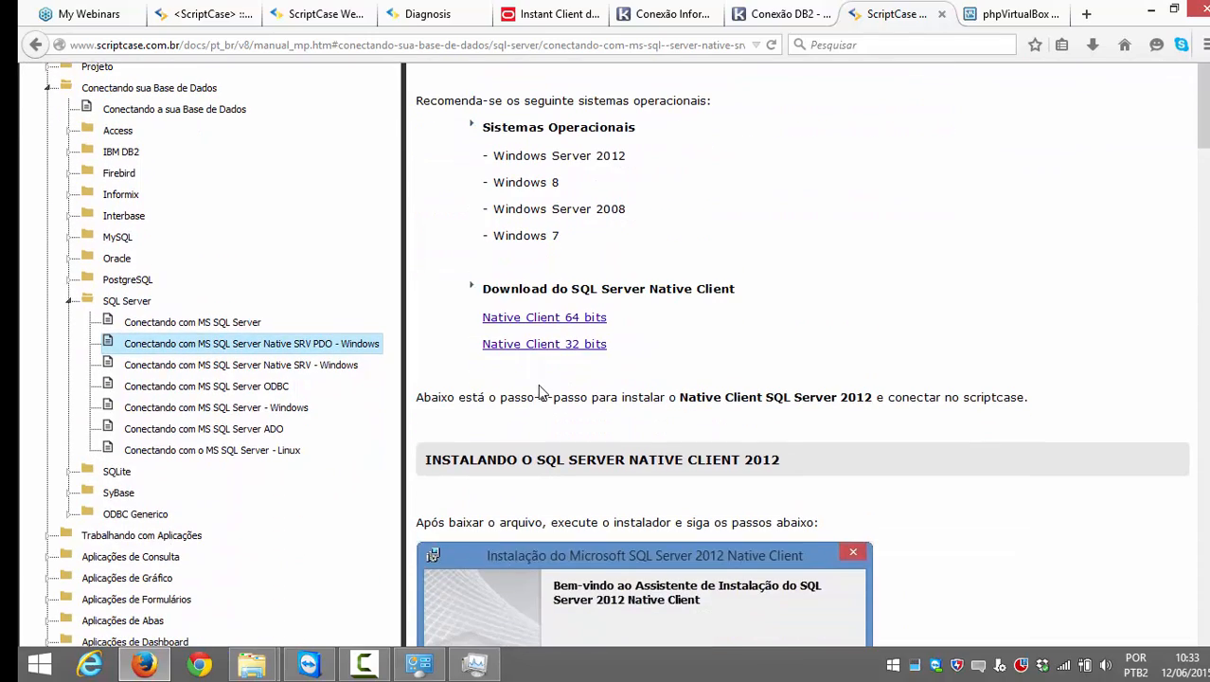
scroll(526, 396, up, 3)
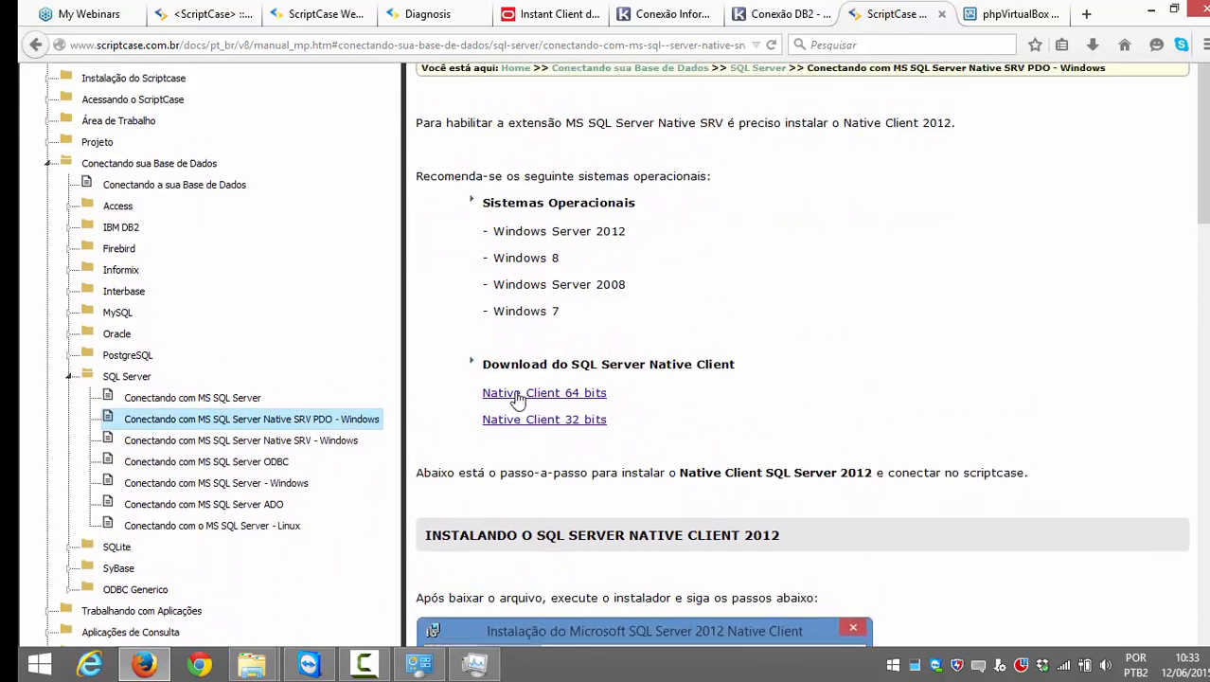
scroll(511, 383, down, 3)
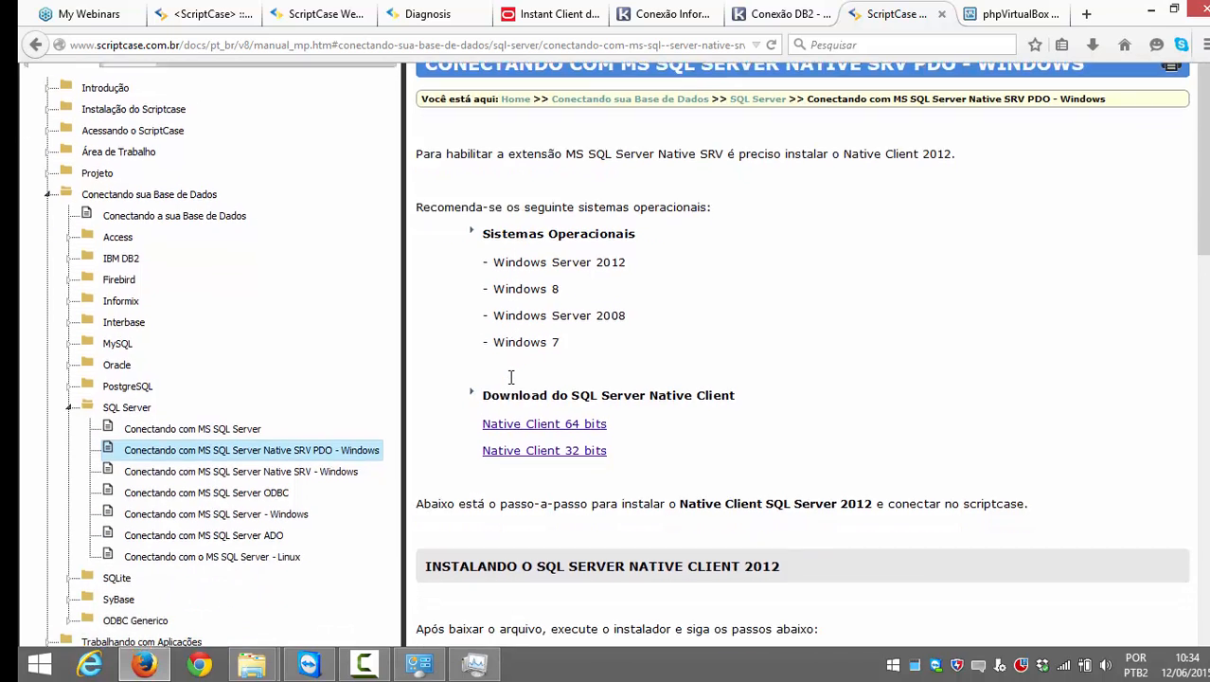
scroll(322, 445, down, 2)
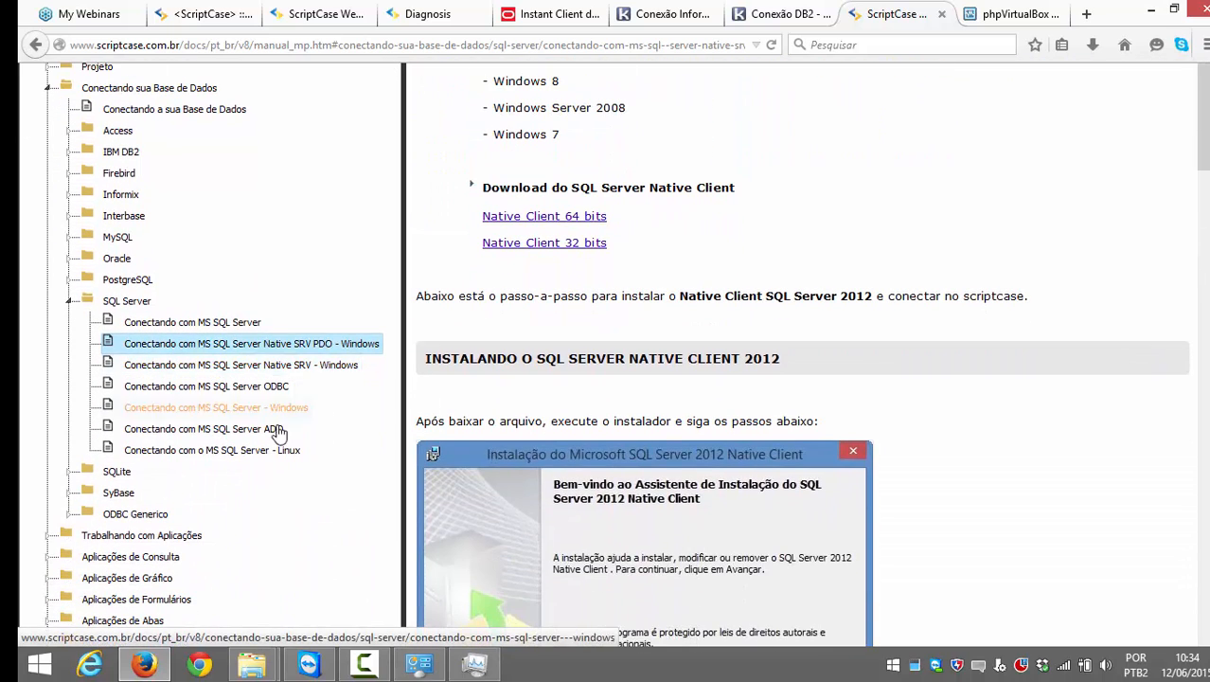
click(248, 324)
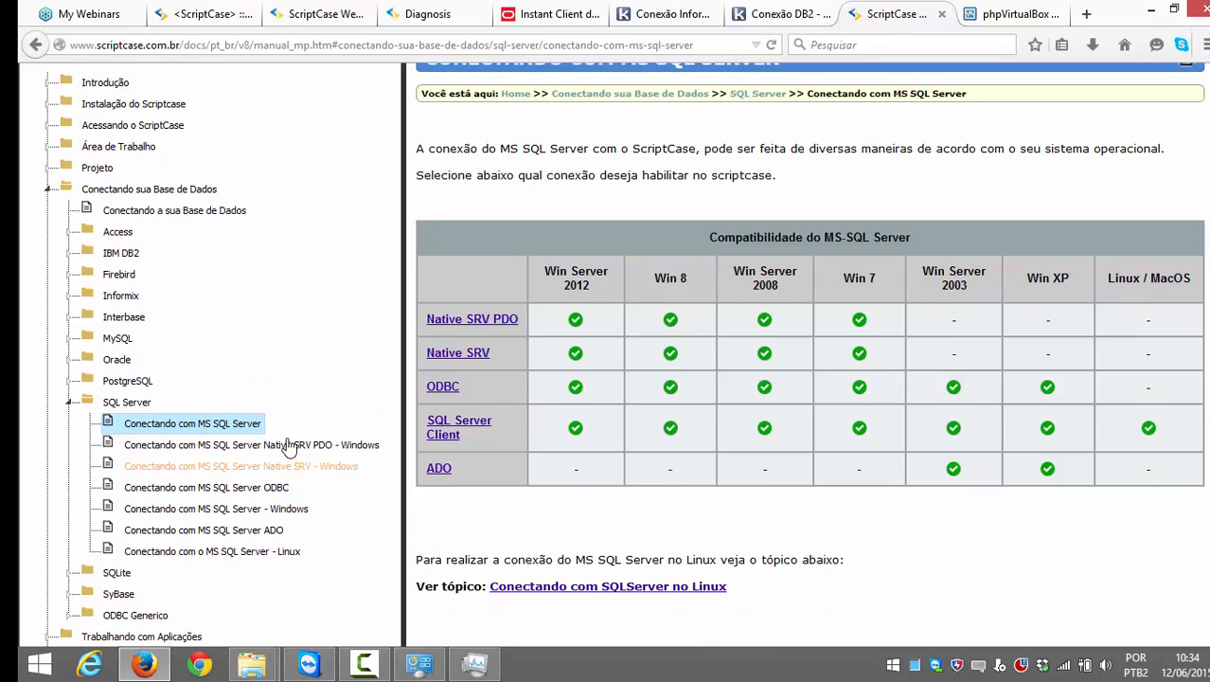
click(286, 446)
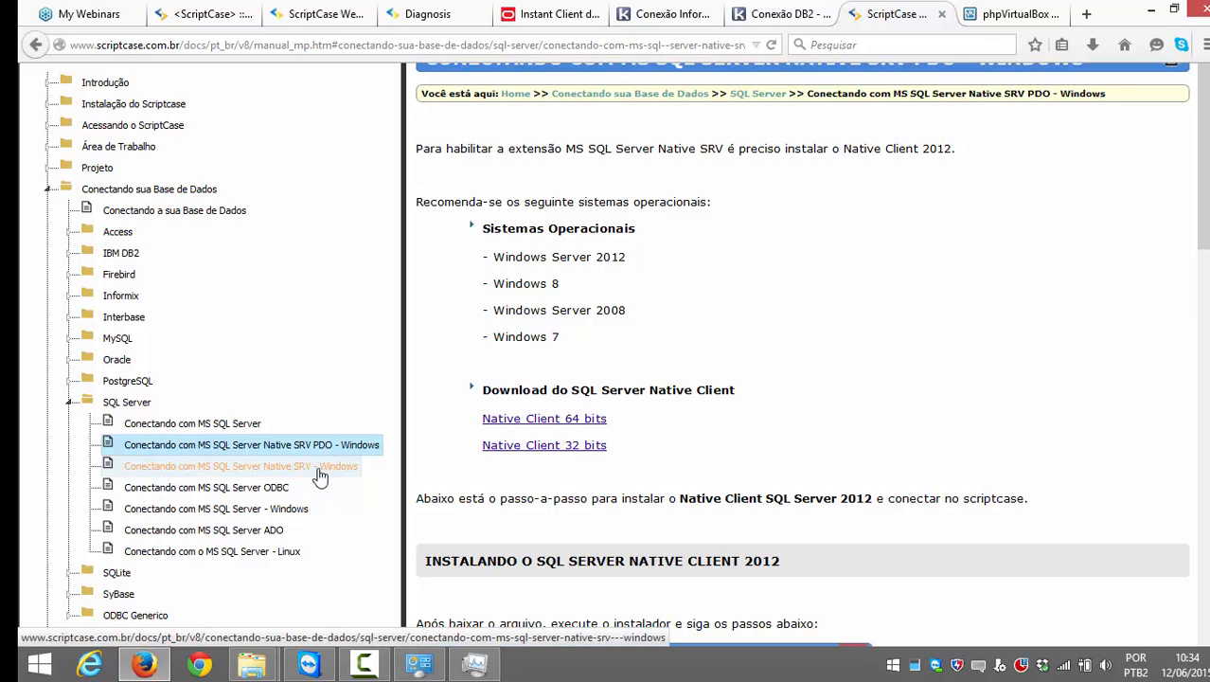
Step: Look over the MS SQL Server on Linux manual page
click(287, 558)
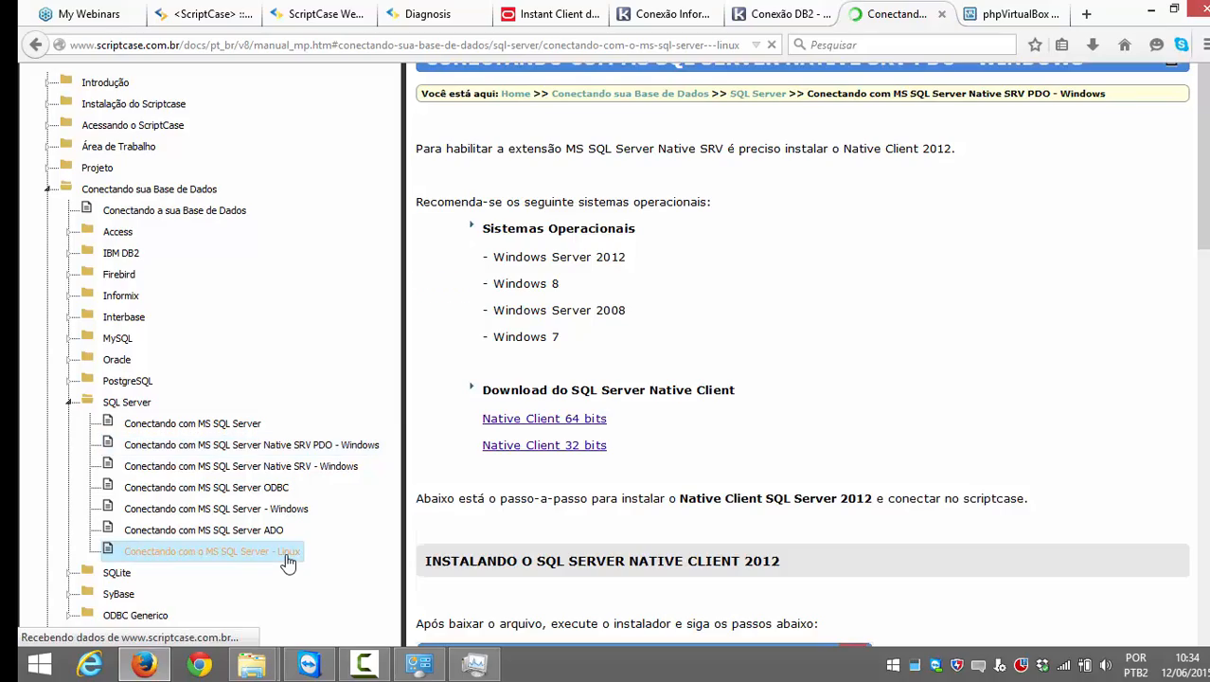
scroll(630, 497, down, 6)
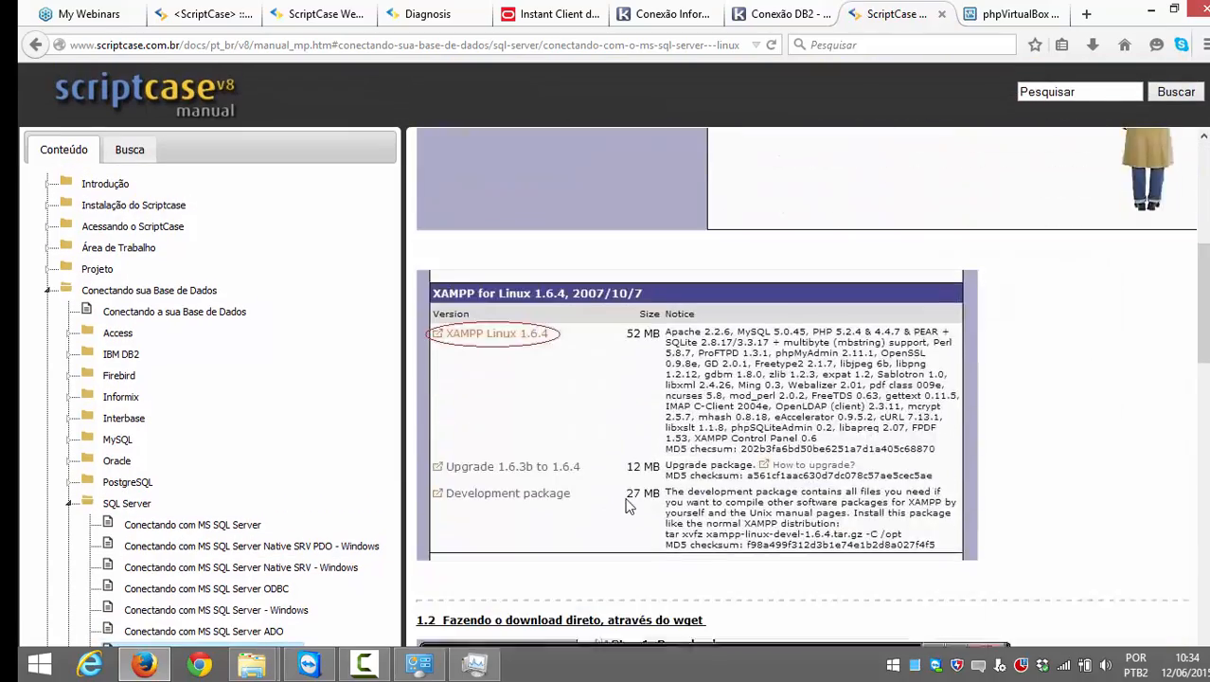
scroll(623, 497, up, 4)
scroll(616, 497, up, 3)
scroll(346, 478, down, 2)
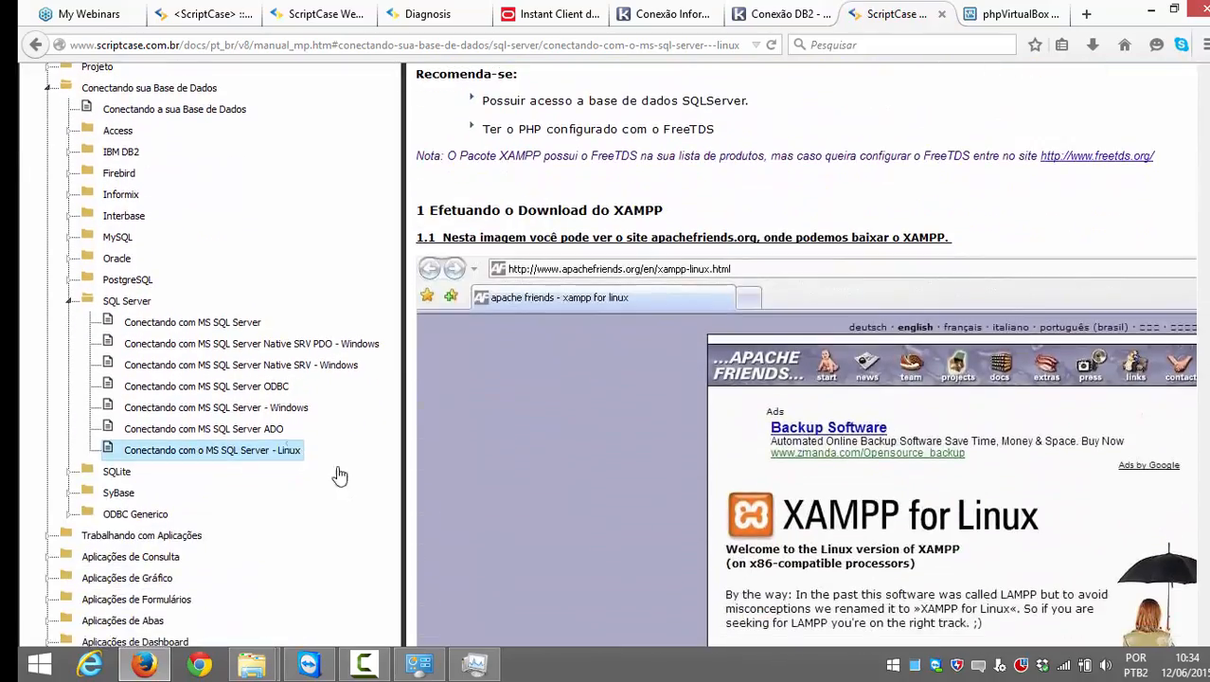
Step: Look over the MS SQL Server ADO manual page
click(270, 432)
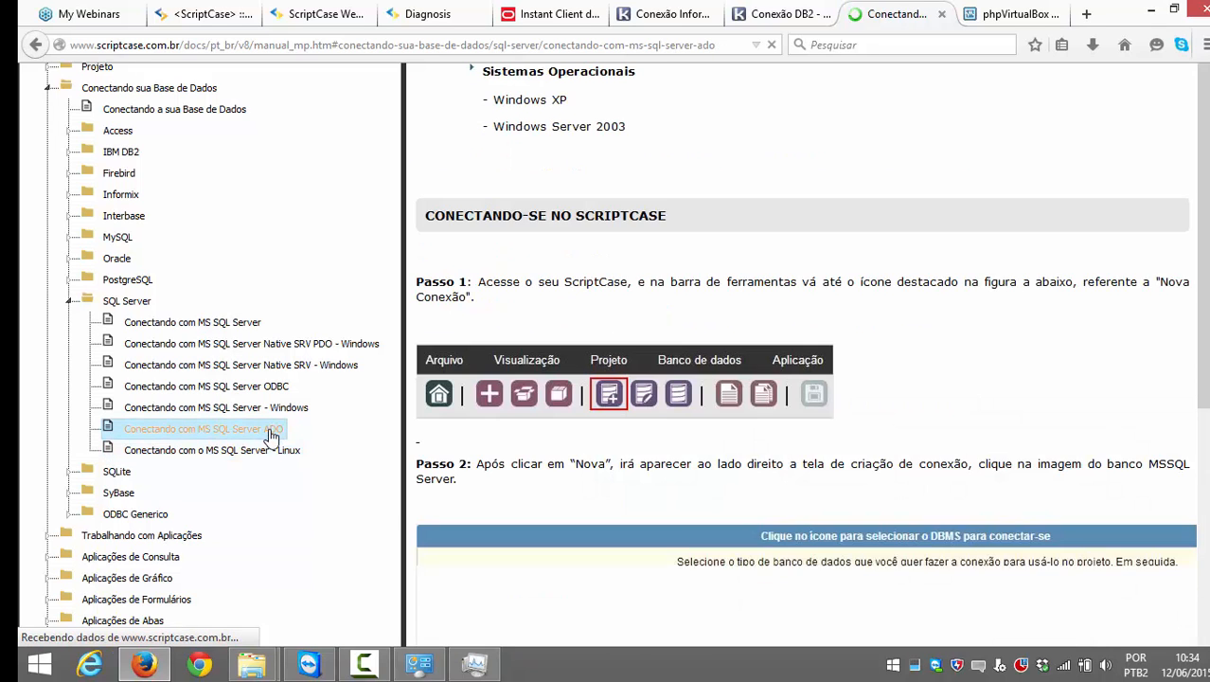
scroll(497, 441, up, 3)
scroll(497, 441, up, 1)
scroll(497, 441, down, 3)
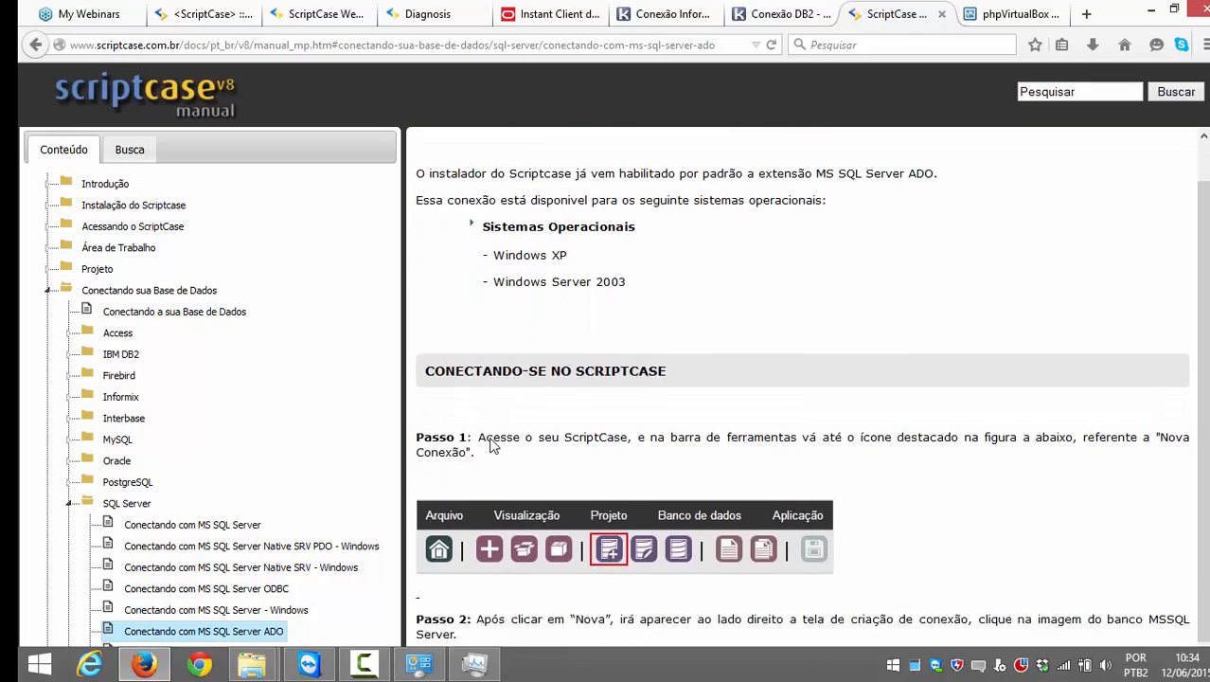
scroll(365, 461, up, 2)
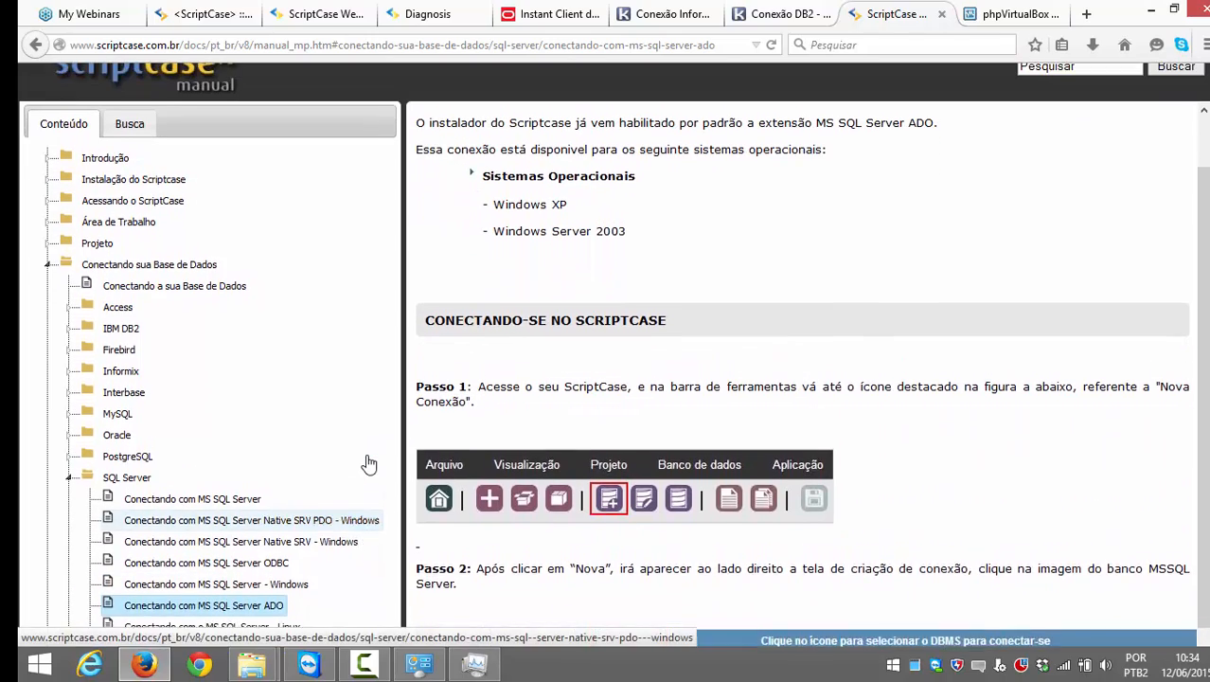
scroll(374, 470, down, 2)
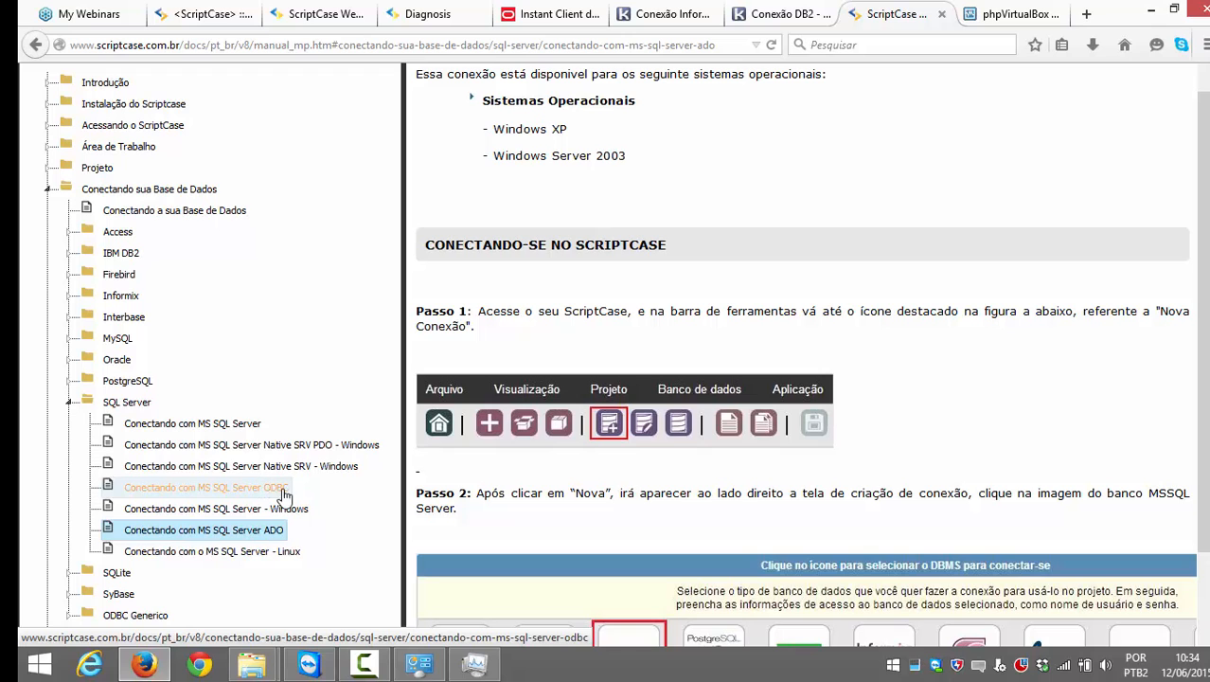
scroll(241, 458, up, 2)
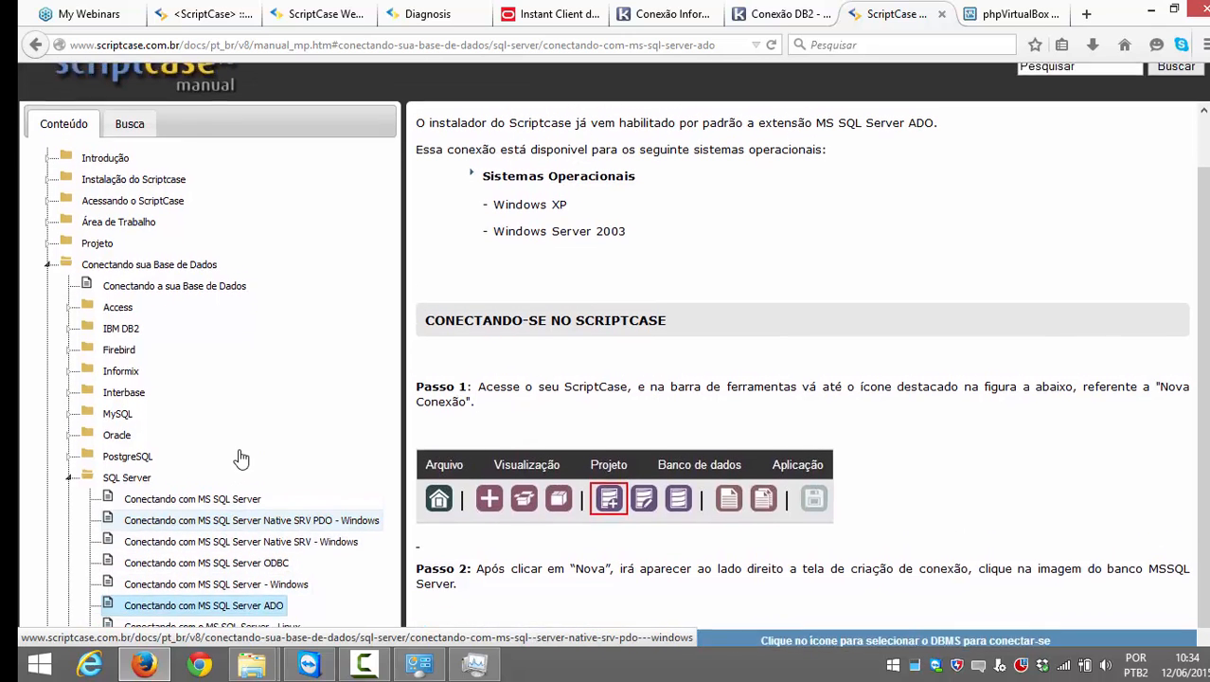
scroll(248, 473, down, 2)
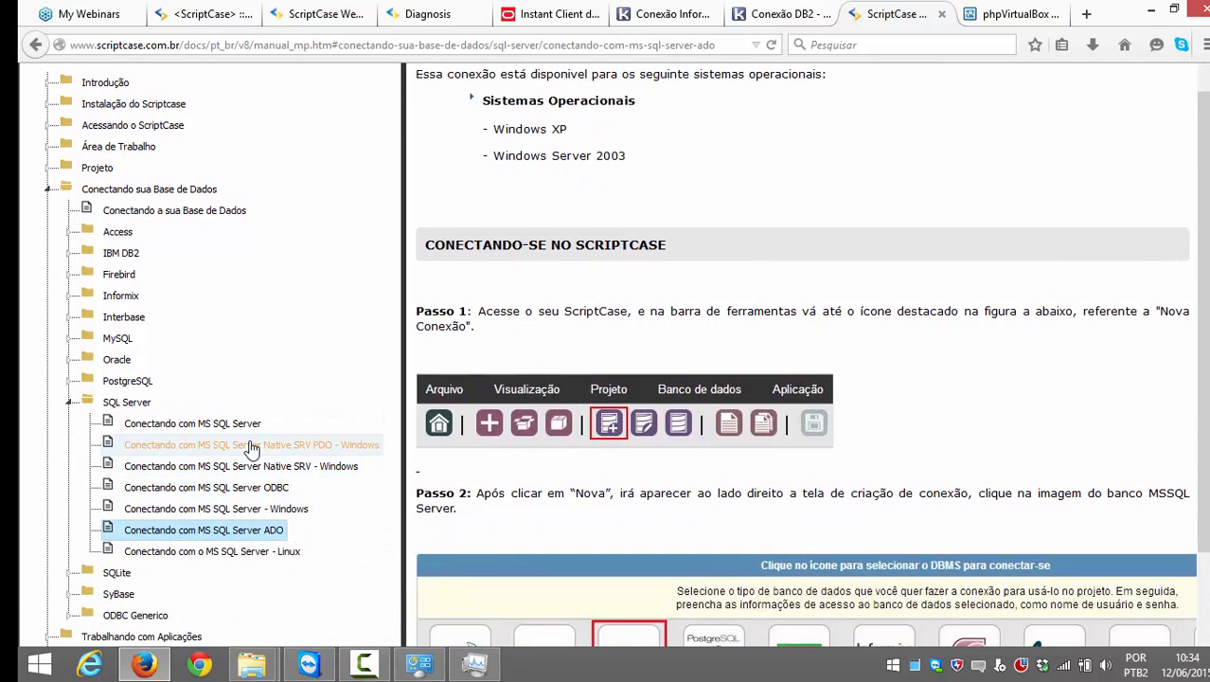
Step: Return to the Native SRV PDO - Windows article and read through it
click(251, 445)
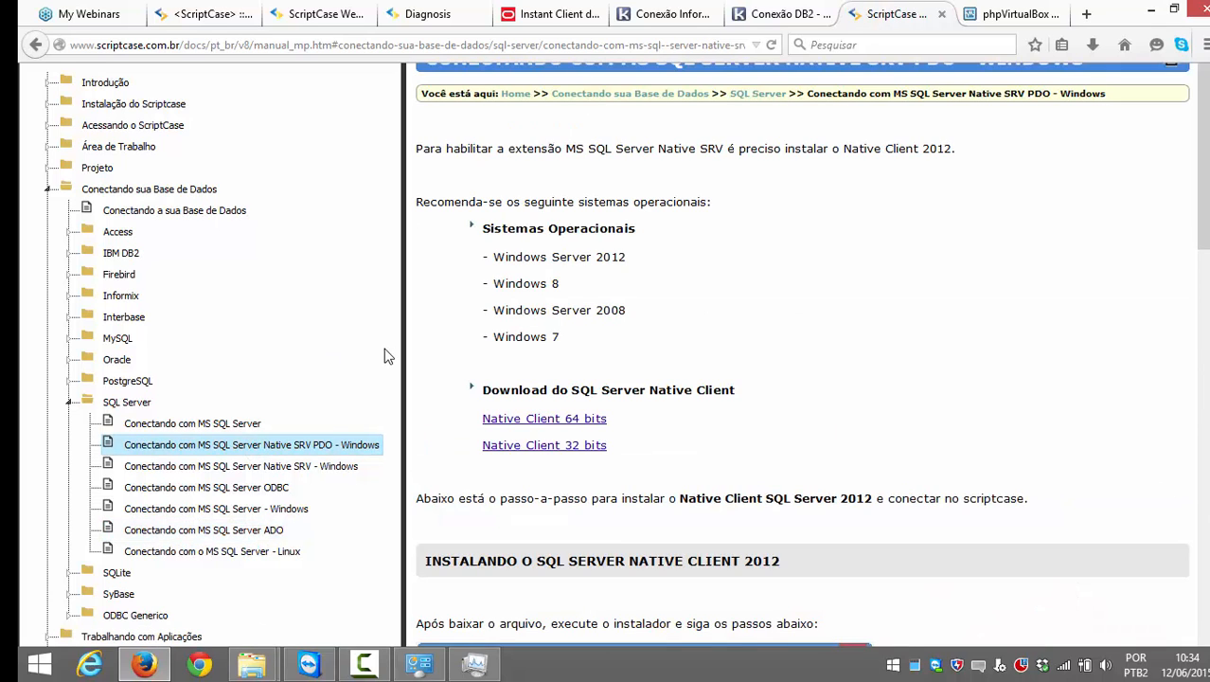
scroll(486, 322, up, 2)
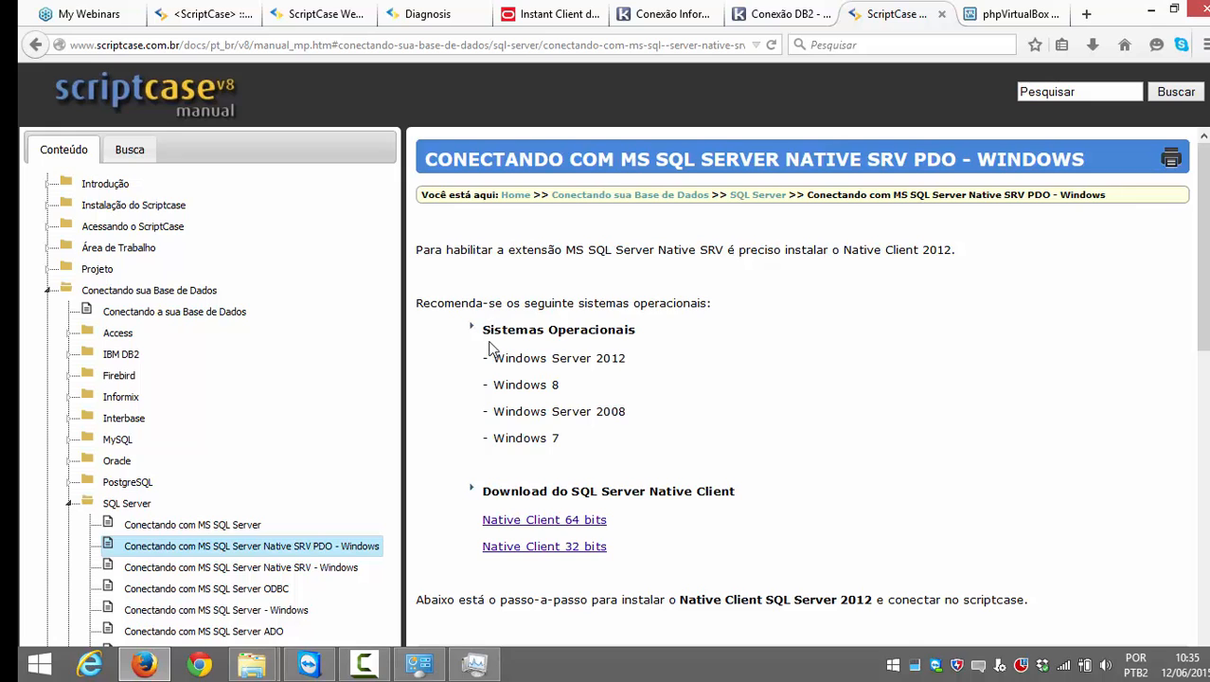
scroll(489, 346, down, 2)
scroll(464, 331, up, 2)
scroll(463, 333, down, 2)
scroll(481, 338, up, 2)
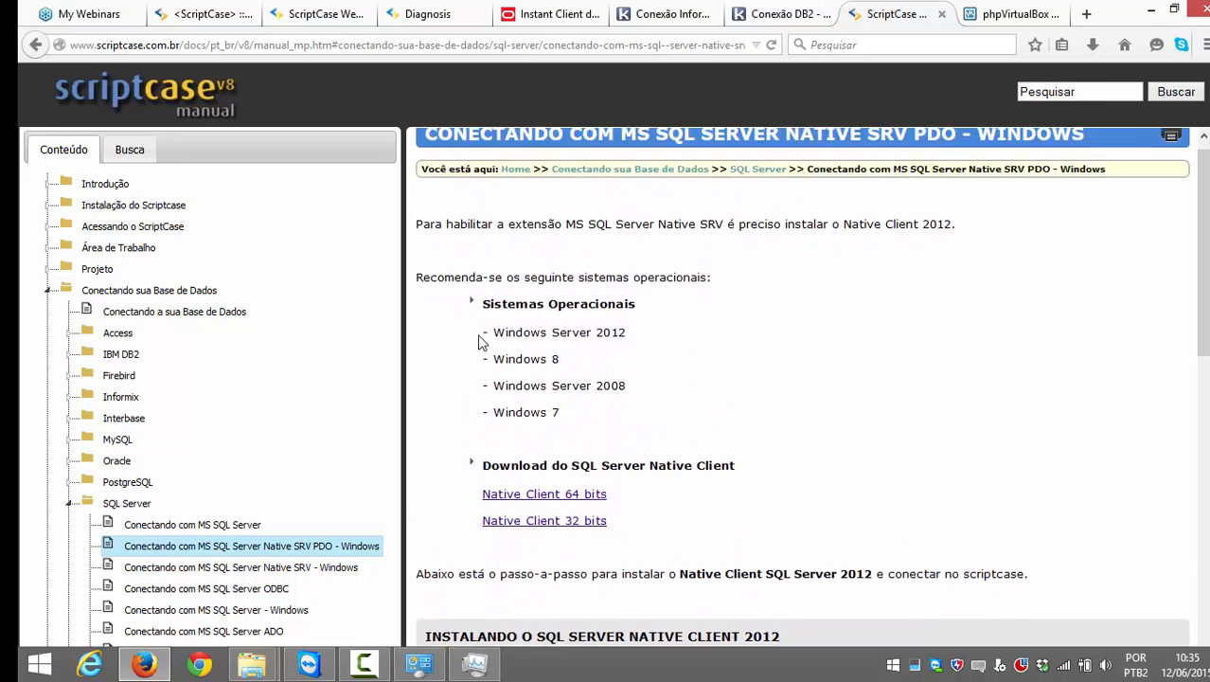
scroll(480, 338, down, 2)
scroll(216, 338, down, 1)
scroll(216, 338, up, 1)
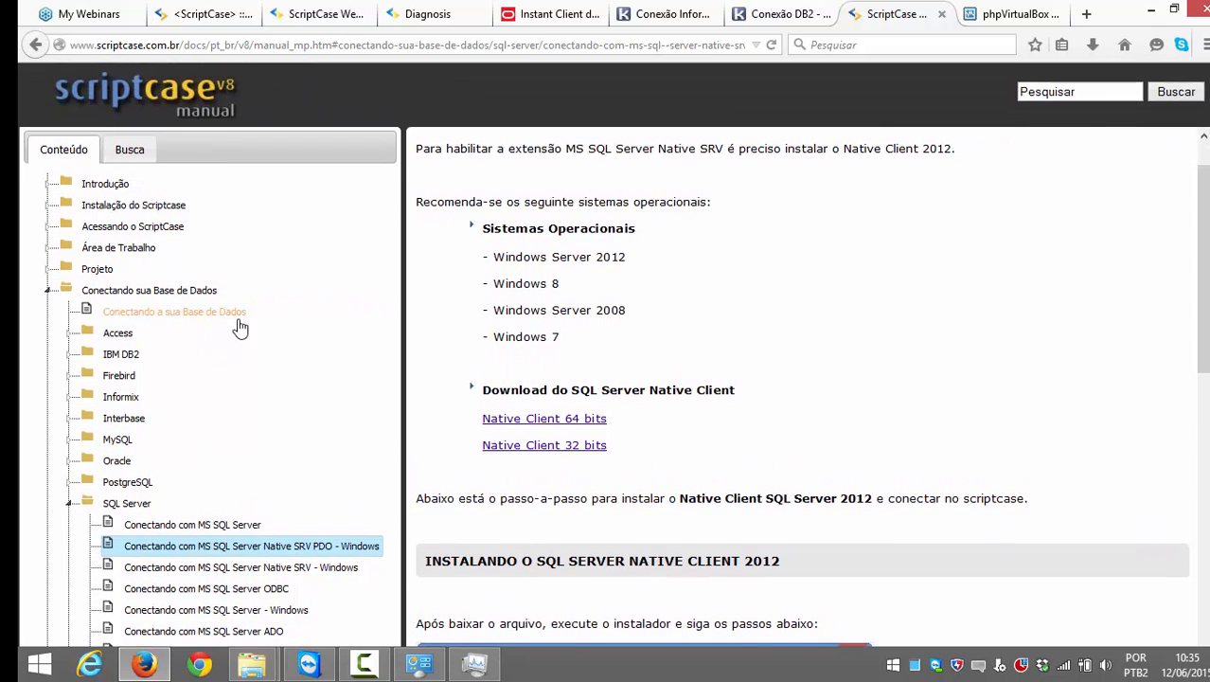
scroll(240, 327, down, 2)
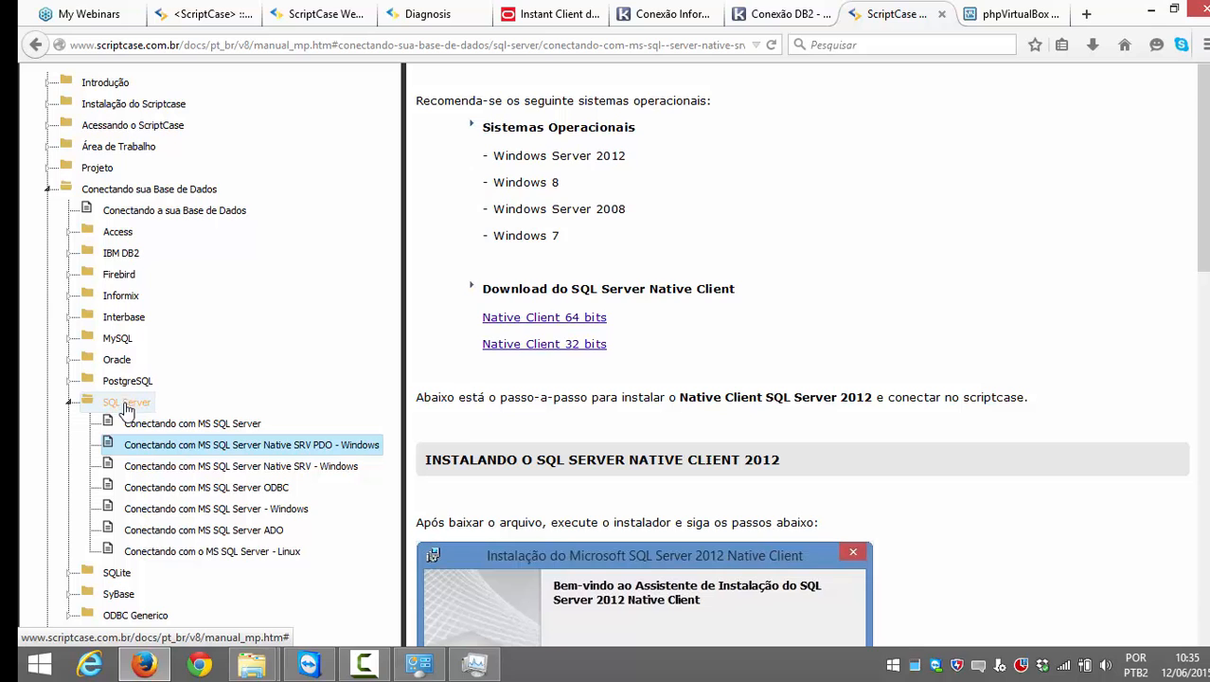
scroll(270, 363, down, 2)
scroll(397, 383, up, 2)
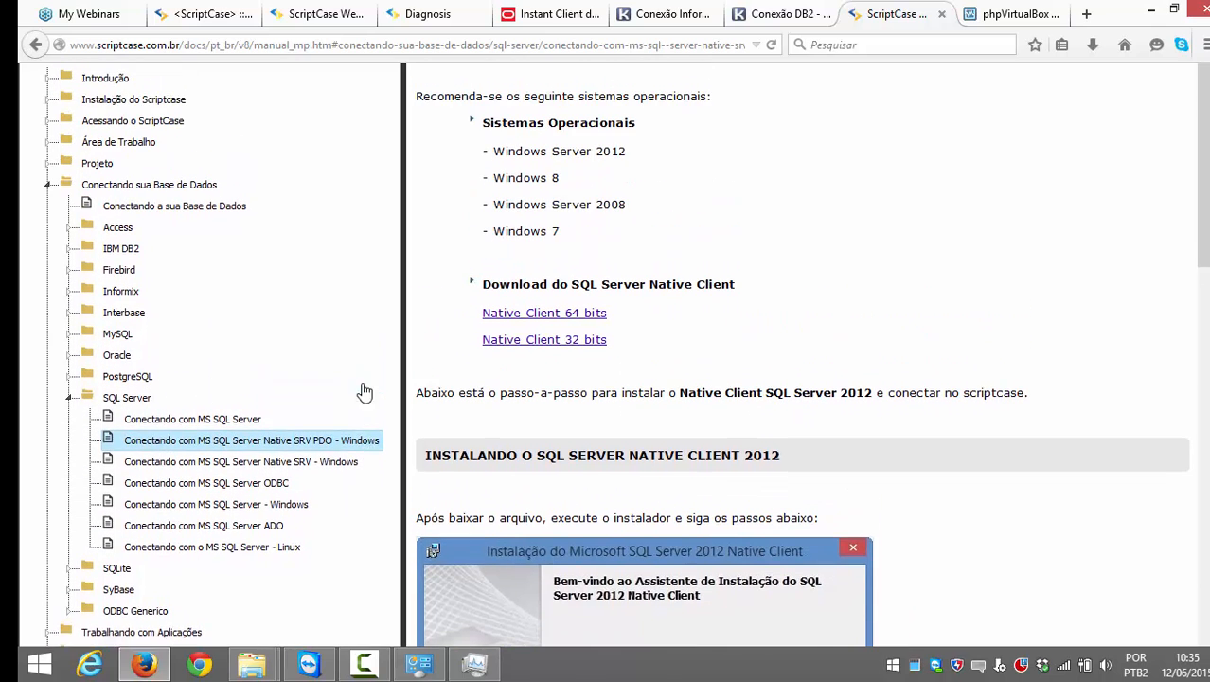
Step: Reload the Native SRV PDO - Windows article and scroll to the Native Client 2012 64-bit and 32-bit download links
click(338, 445)
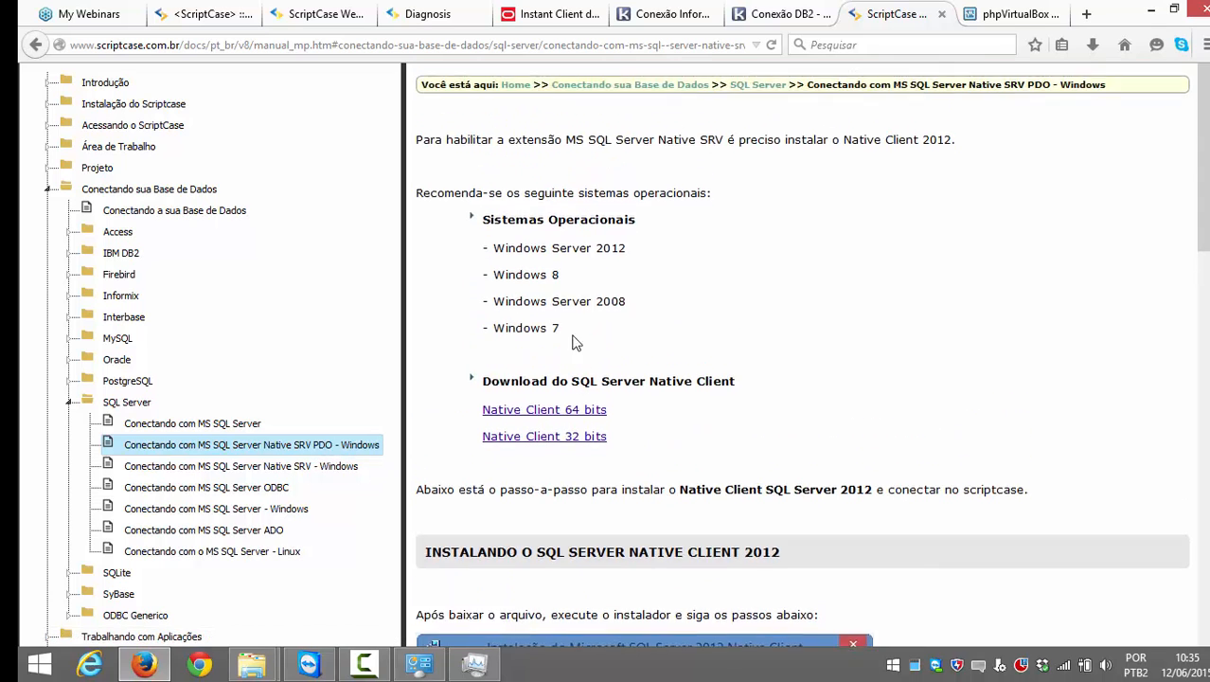
scroll(379, 451, up, 2)
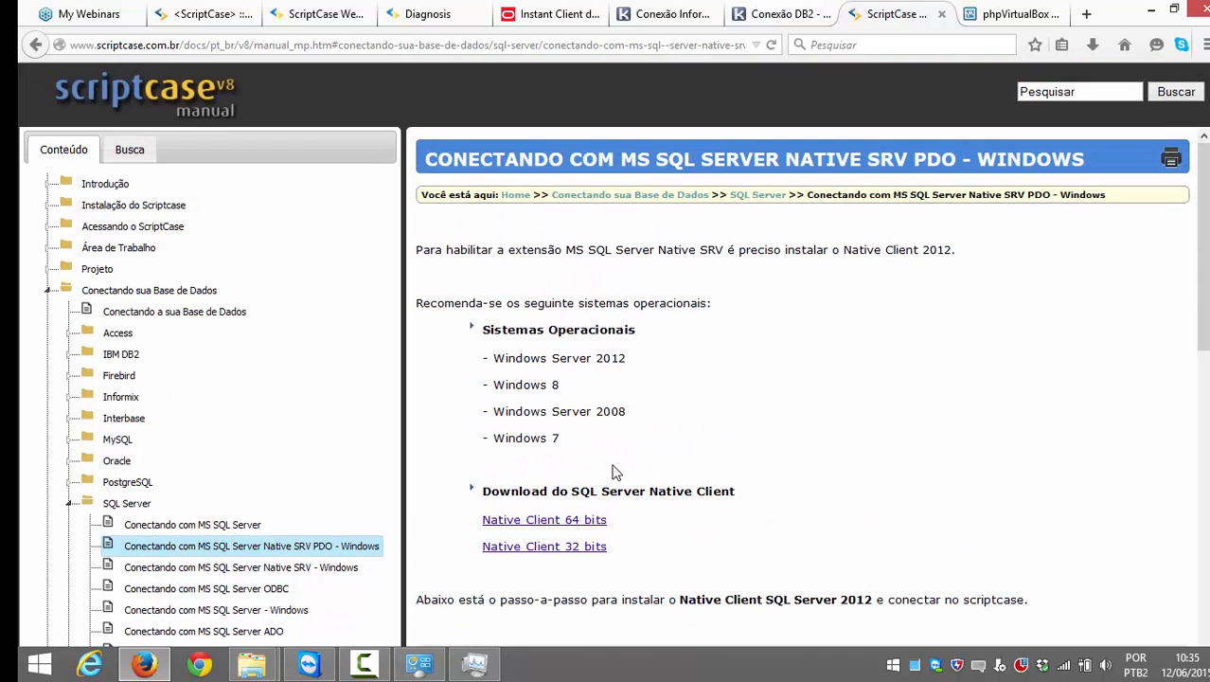
scroll(682, 471, down, 2)
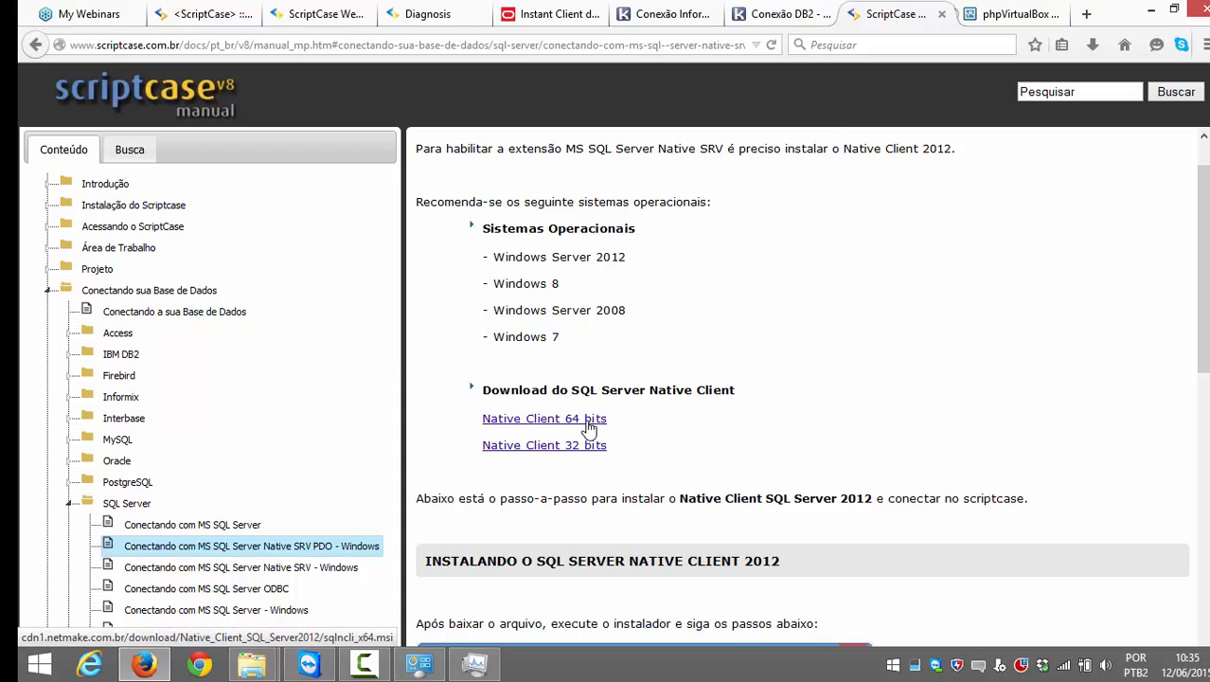
Step: Download the Native Client 2012 installers, first the 64-bit one, then the 32-bit sqlncli_x86.msi
click(586, 422)
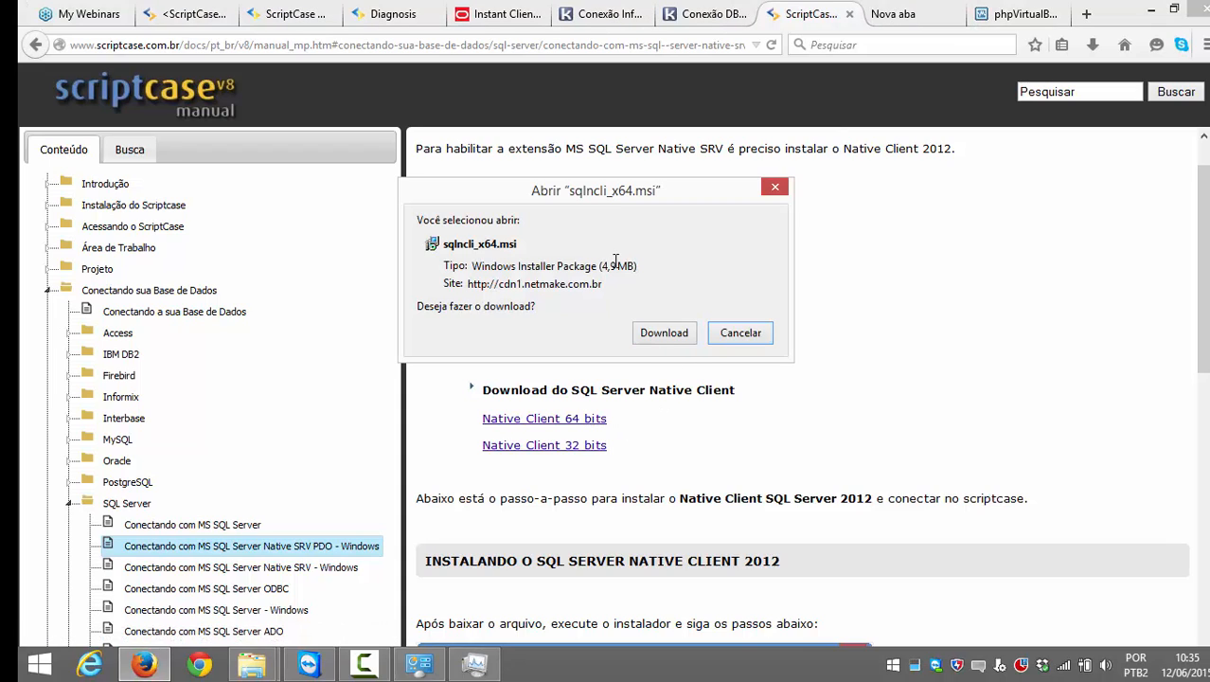
click(655, 339)
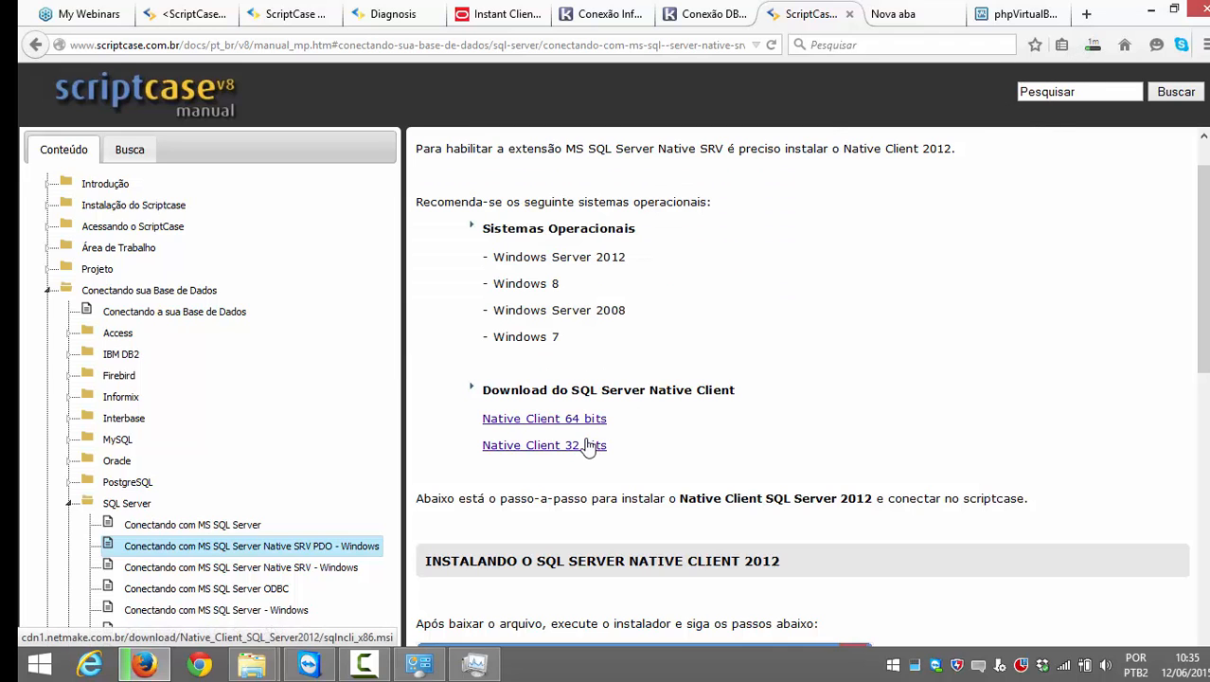
click(588, 445)
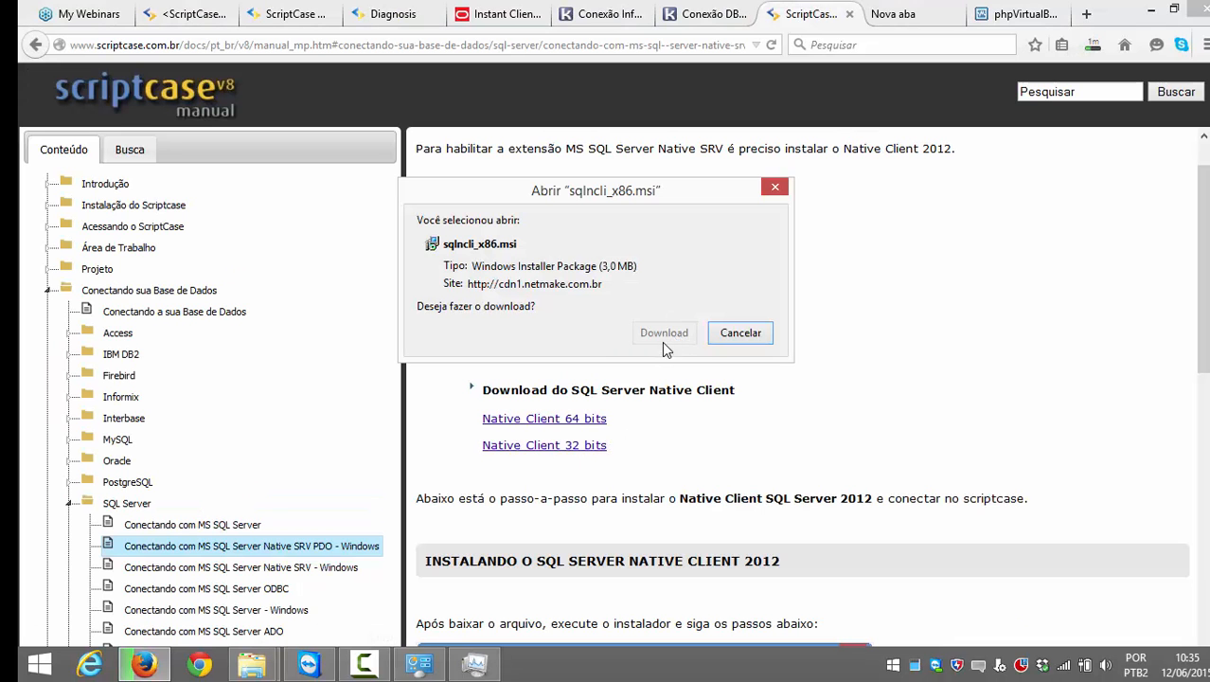
click(663, 334)
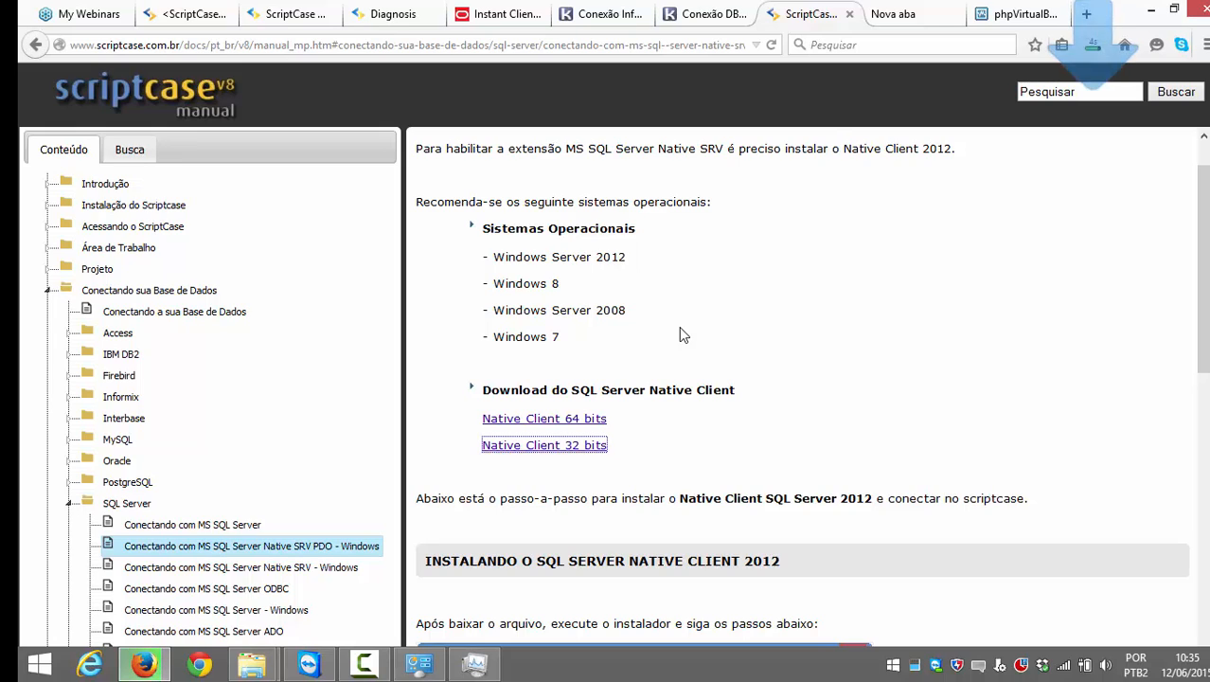
Step: Open the Oracle > Linux > Habilitando Oracle no Linux guide in the manual tree
click(116, 460)
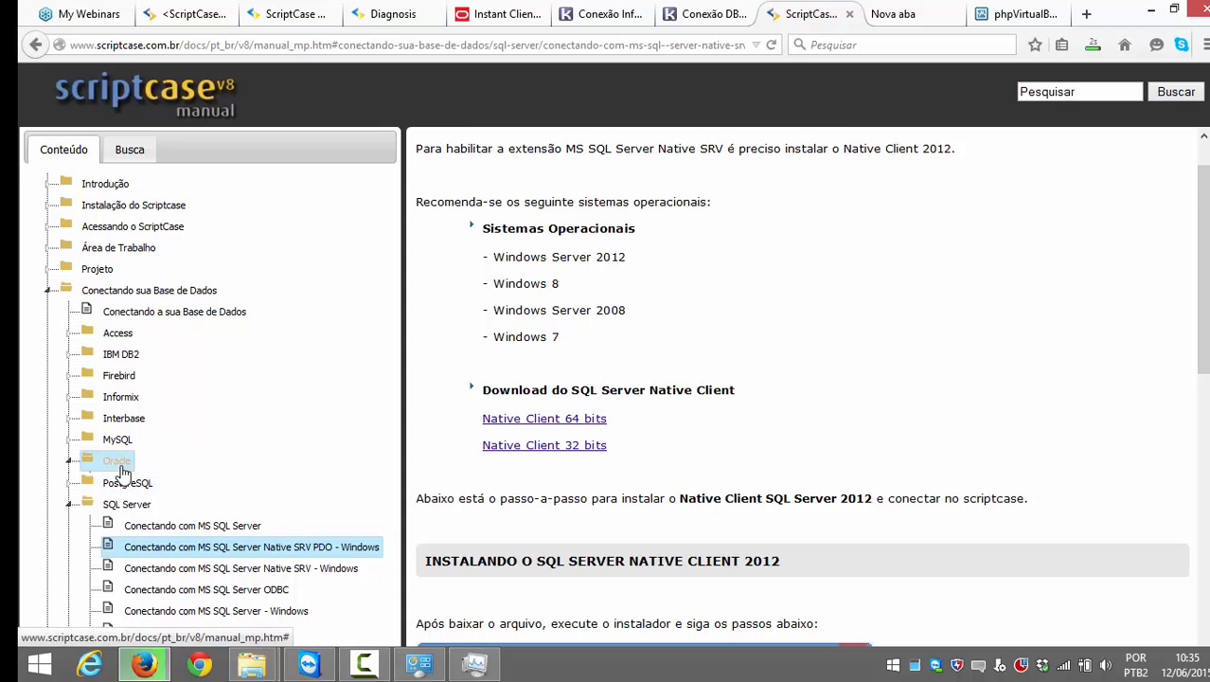
scroll(192, 420, down, 2)
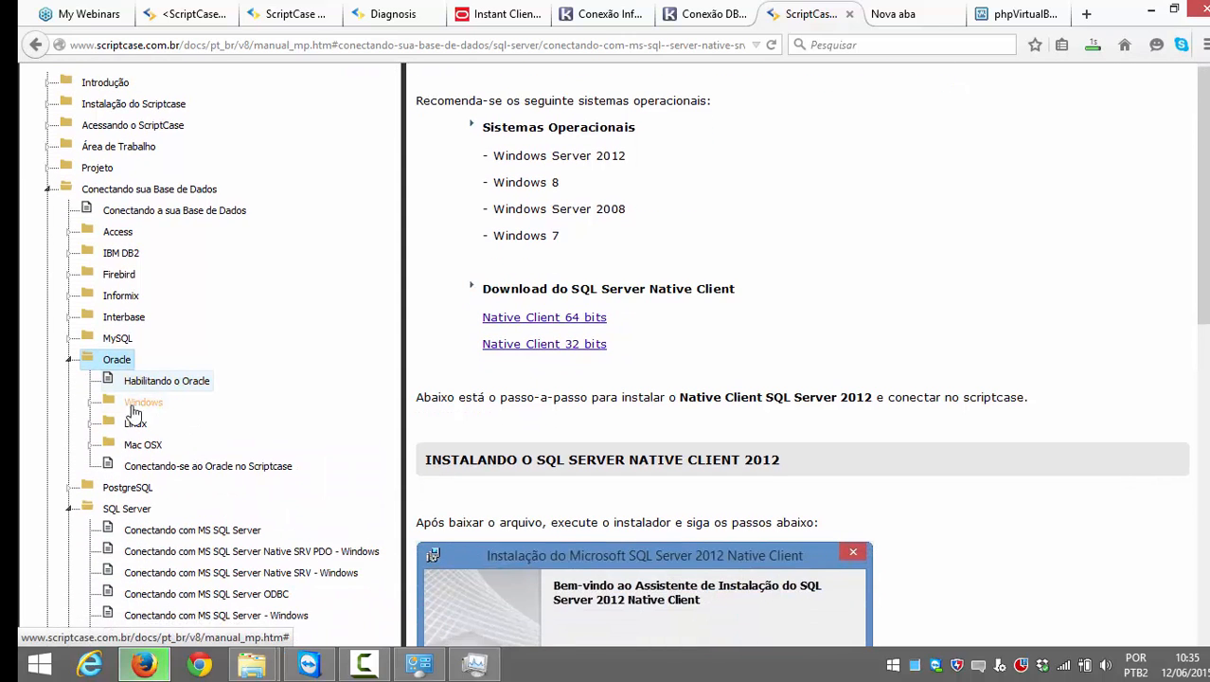
click(138, 422)
click(189, 444)
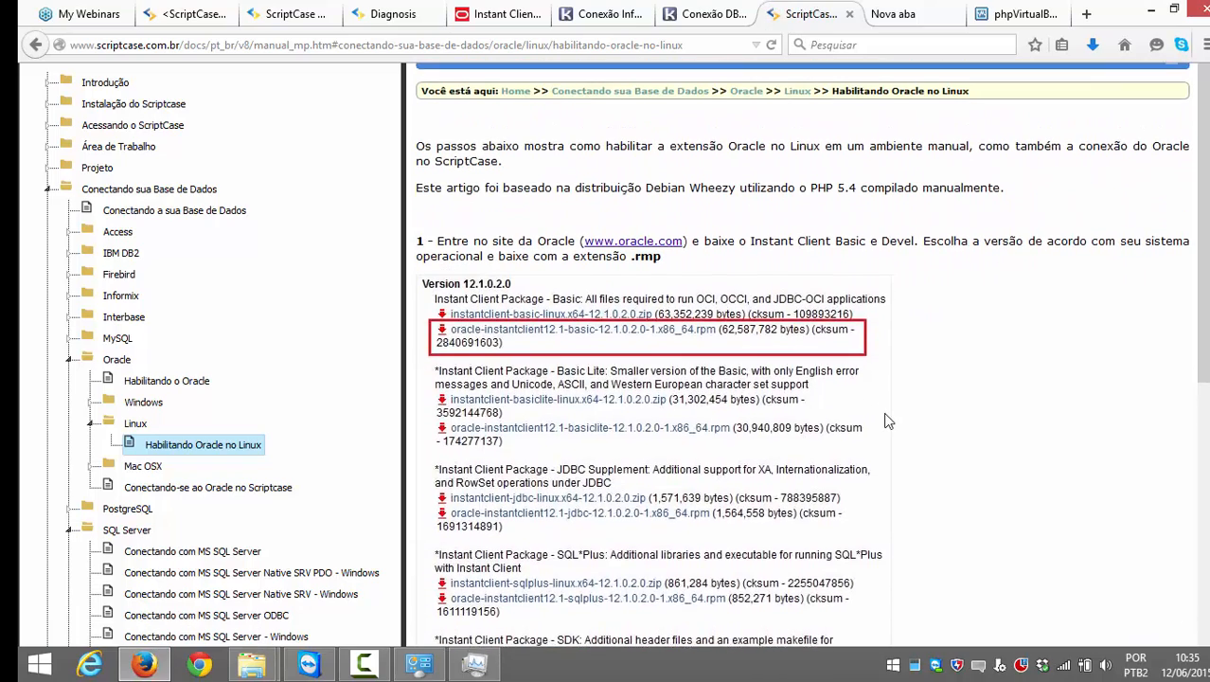
Step: Read the guide down through step 10 and the Conectando-se no Scriptcase section
scroll(883, 424, down, 2)
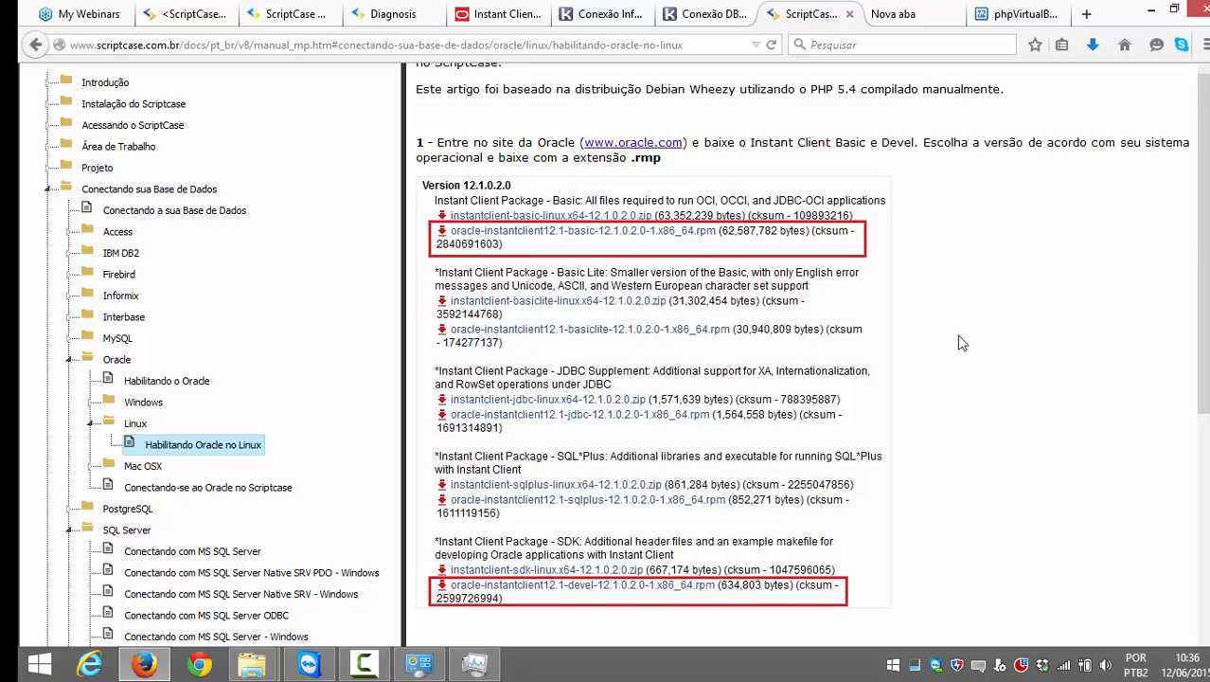
scroll(961, 338, down, 3)
scroll(957, 353, down, 3)
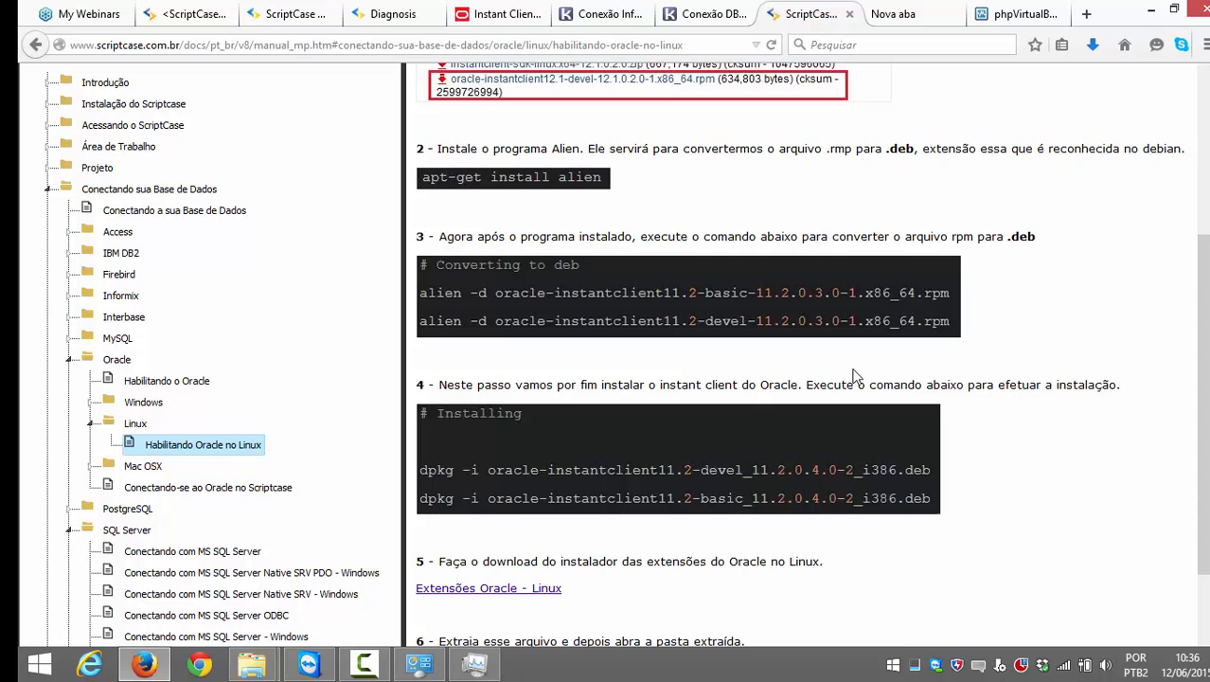
scroll(853, 376, down, 2)
scroll(853, 376, up, 2)
scroll(1022, 303, down, 4)
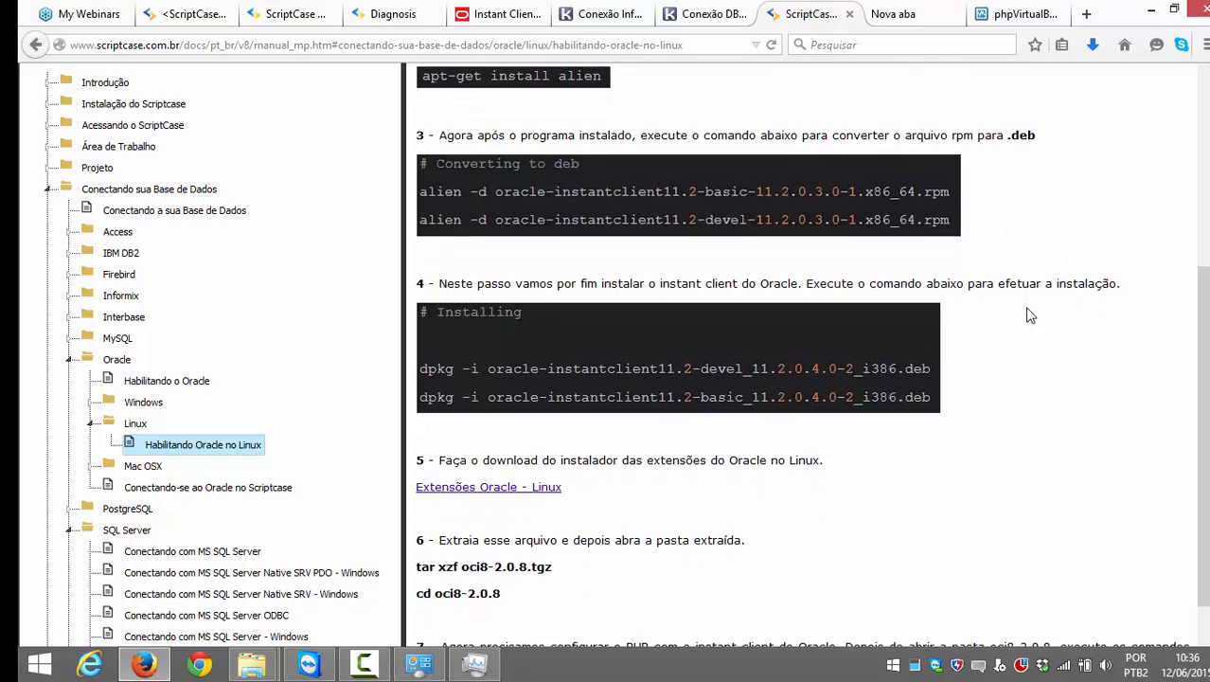
scroll(1021, 325, down, 8)
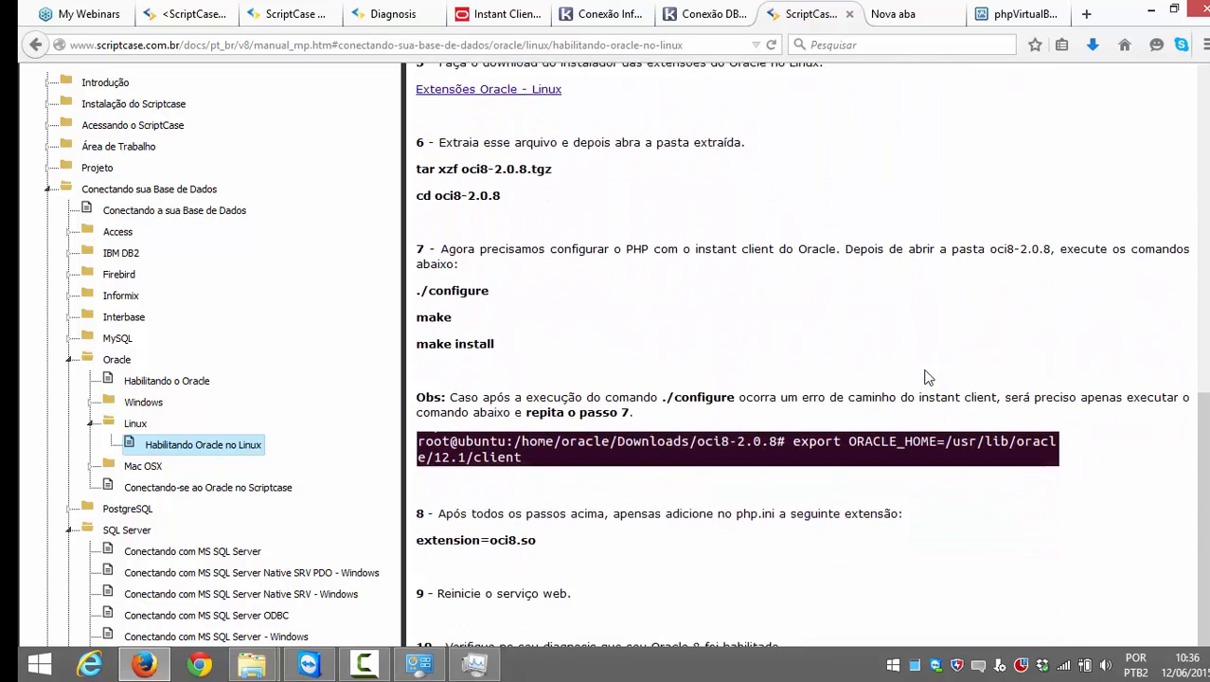
scroll(925, 383, down, 2)
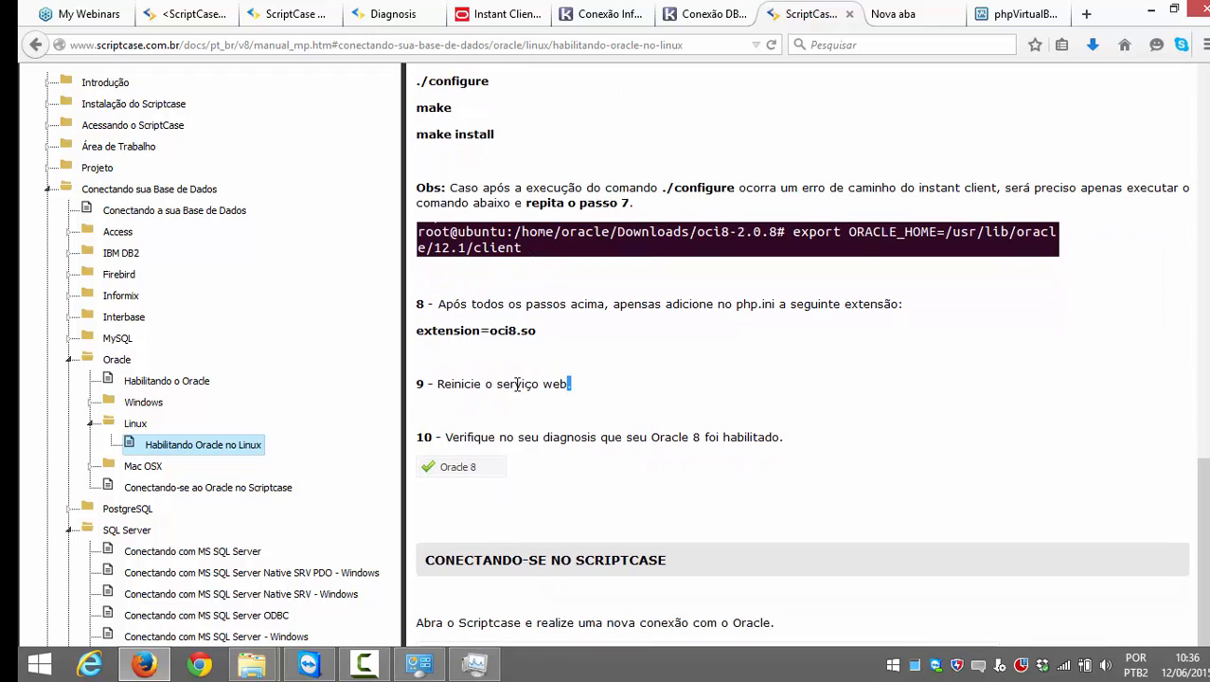
drag(570, 384, 448, 388)
click(563, 401)
scroll(599, 405, down, 2)
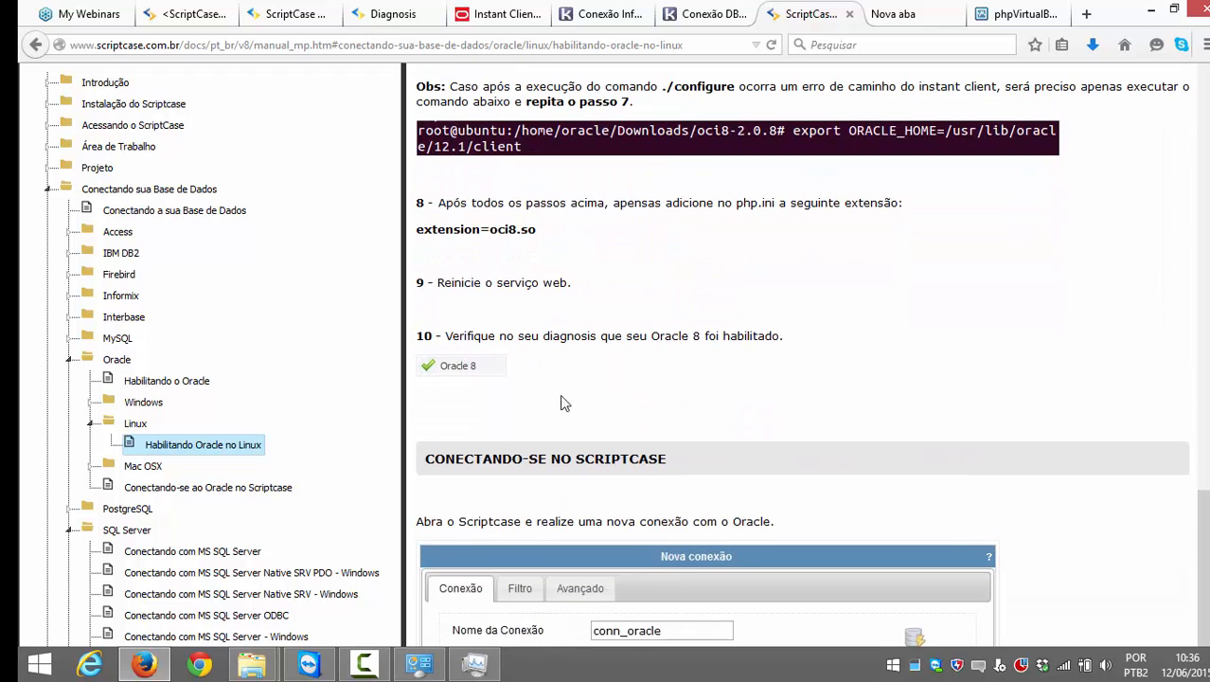
scroll(450, 379, down, 6)
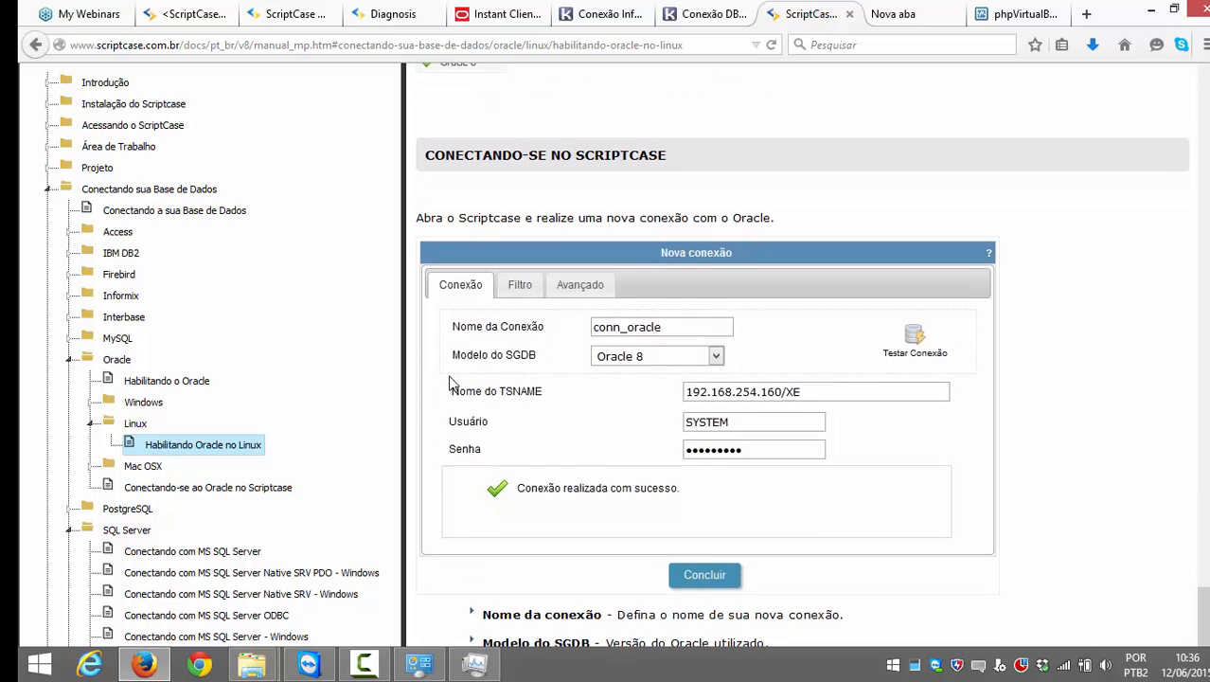
scroll(451, 383, down, 2)
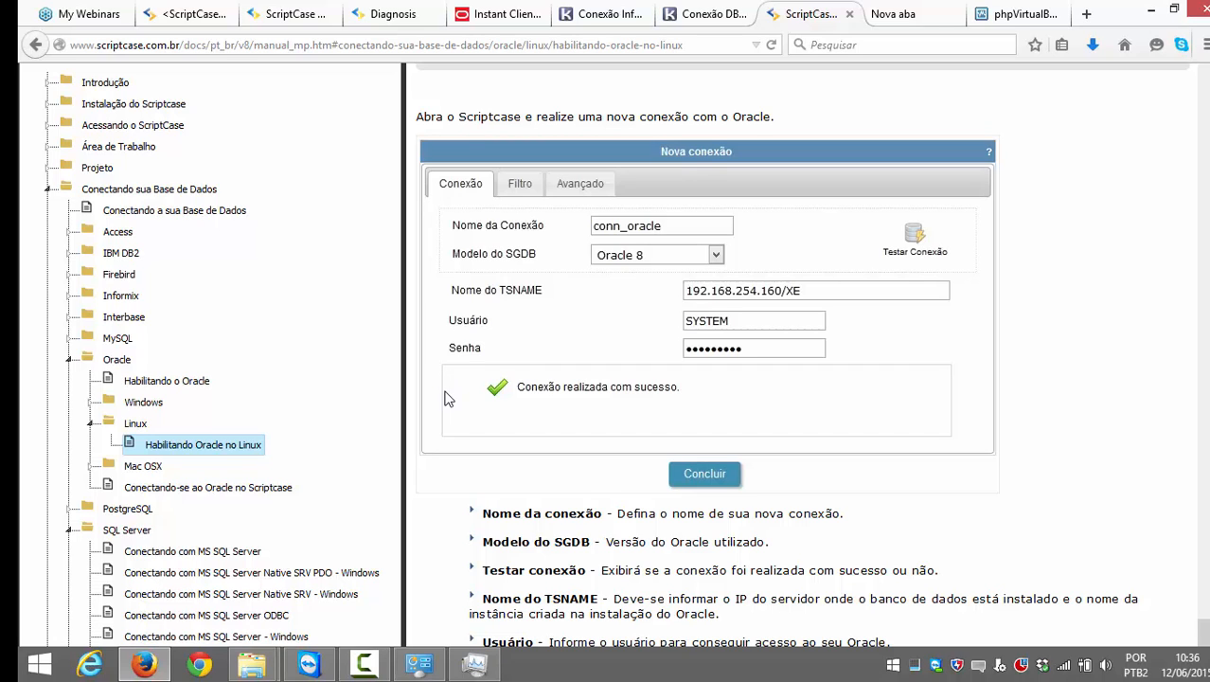
scroll(447, 403, down, 5)
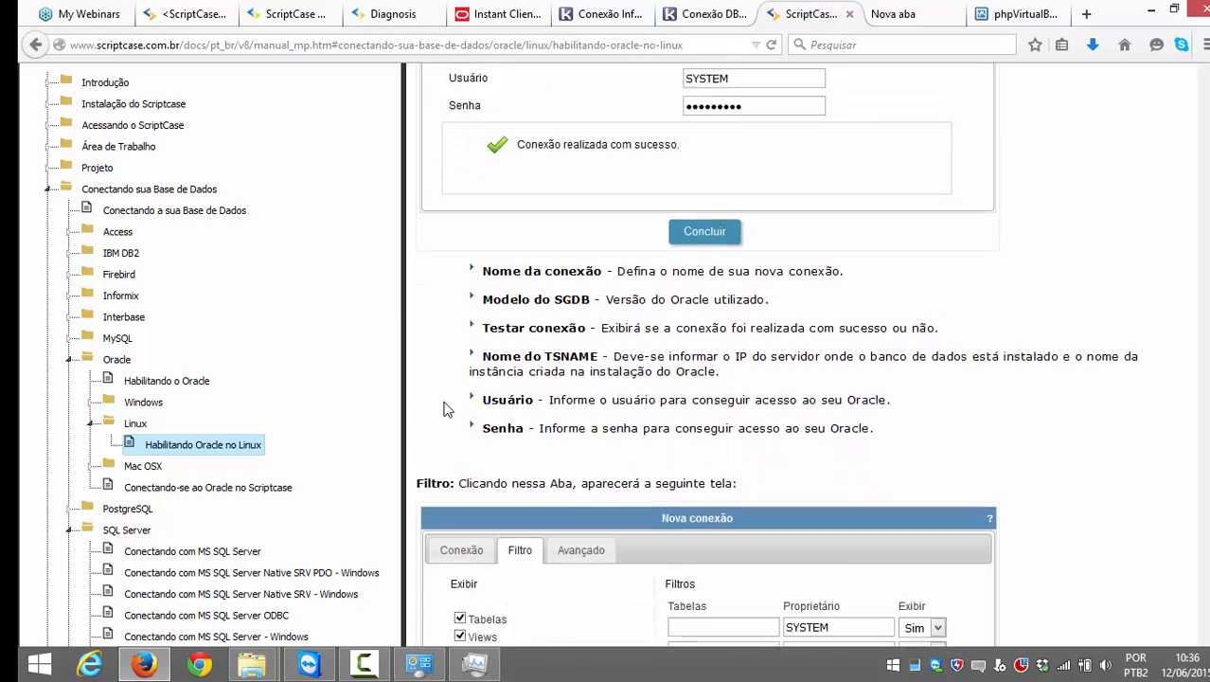
scroll(444, 403, down, 3)
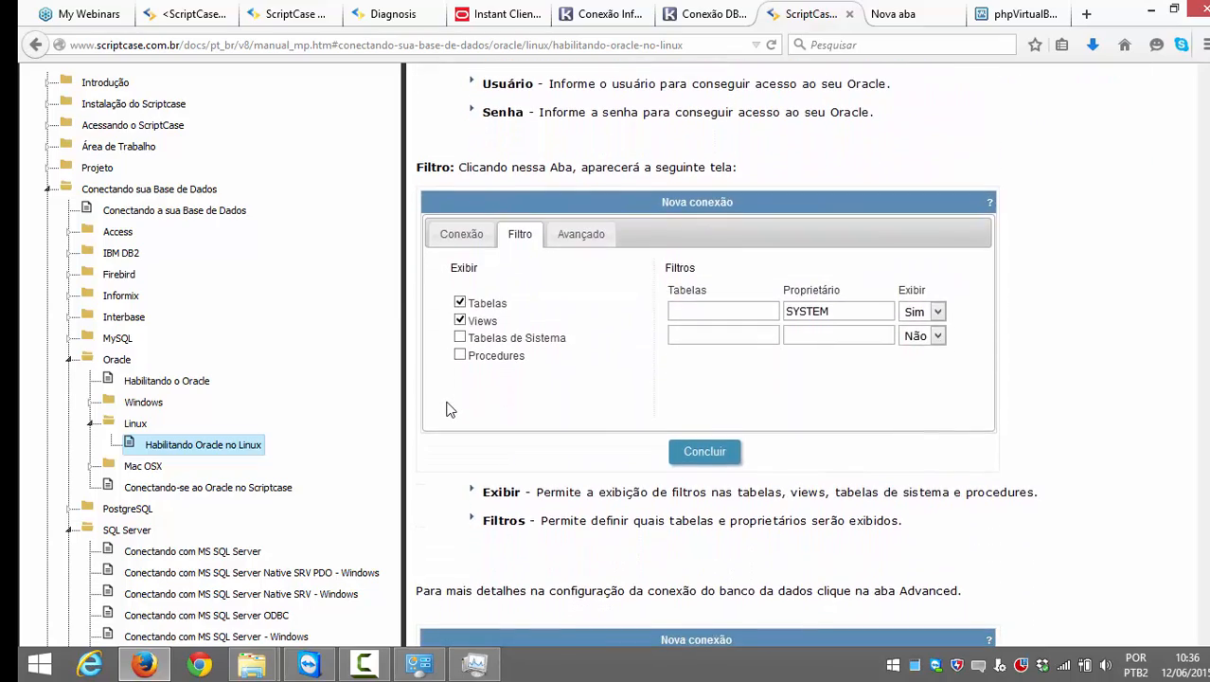
scroll(564, 438, down, 4)
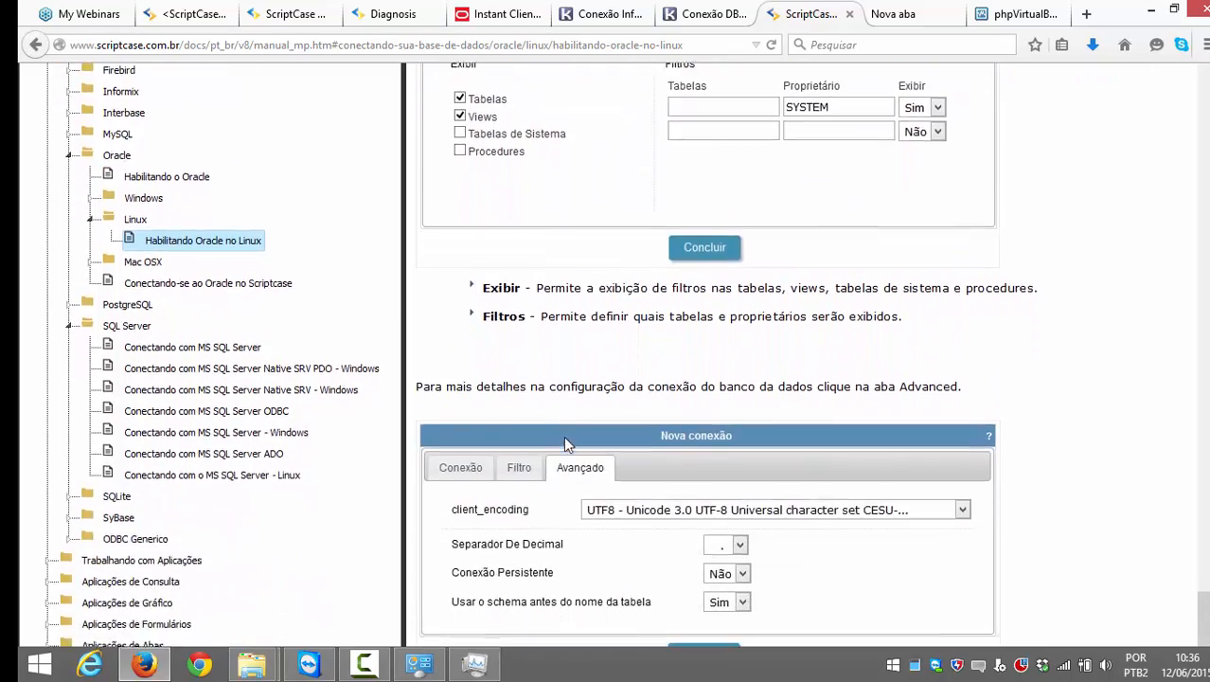
scroll(564, 437, down, 3)
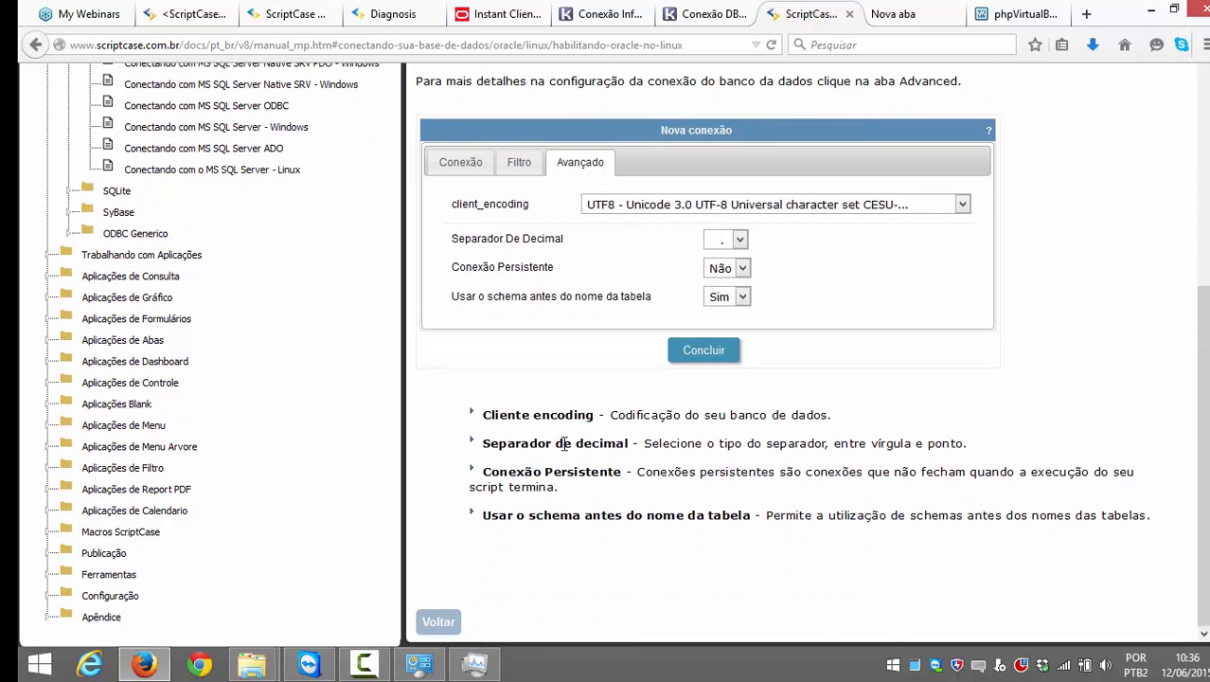
drag(593, 417, 480, 428)
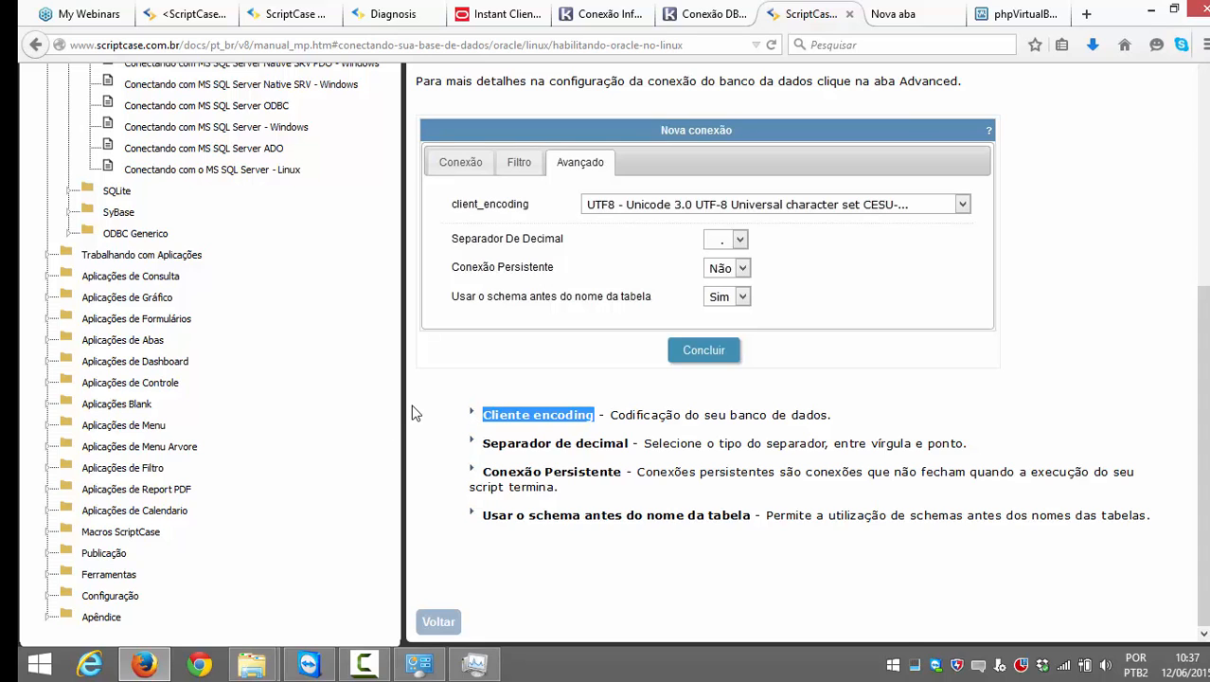
scroll(413, 412, up, 2)
scroll(416, 412, down, 2)
scroll(493, 395, up, 3)
scroll(491, 396, up, 15)
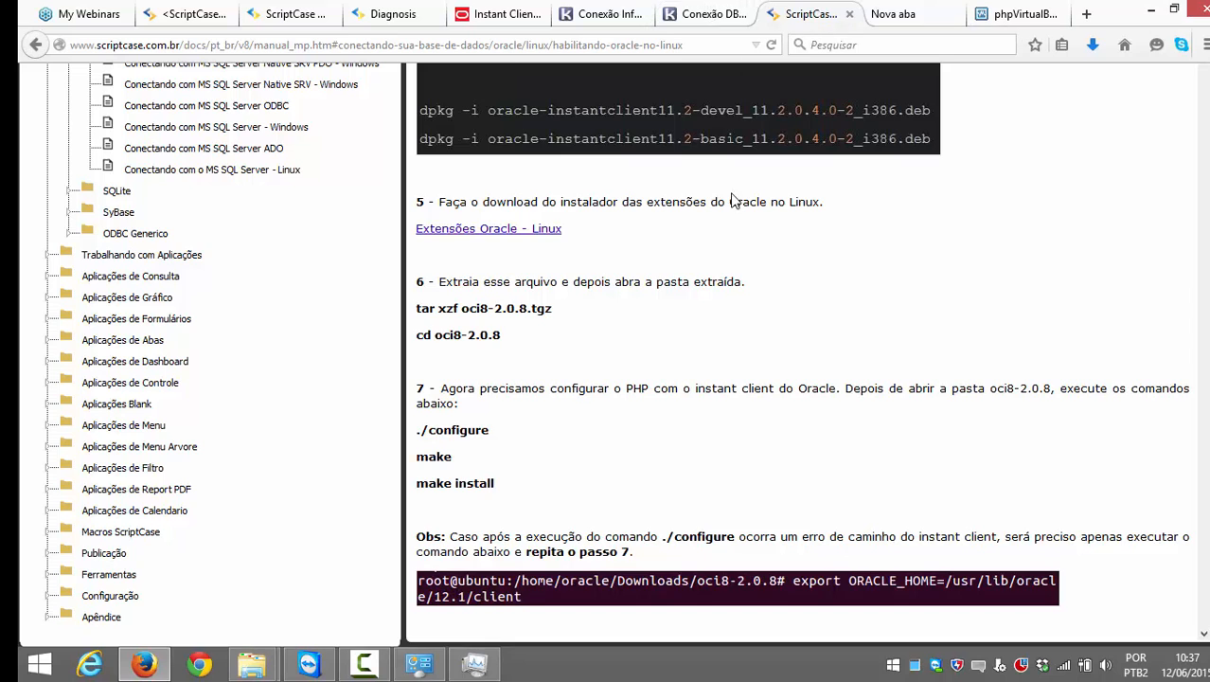
scroll(303, 303, up, 10)
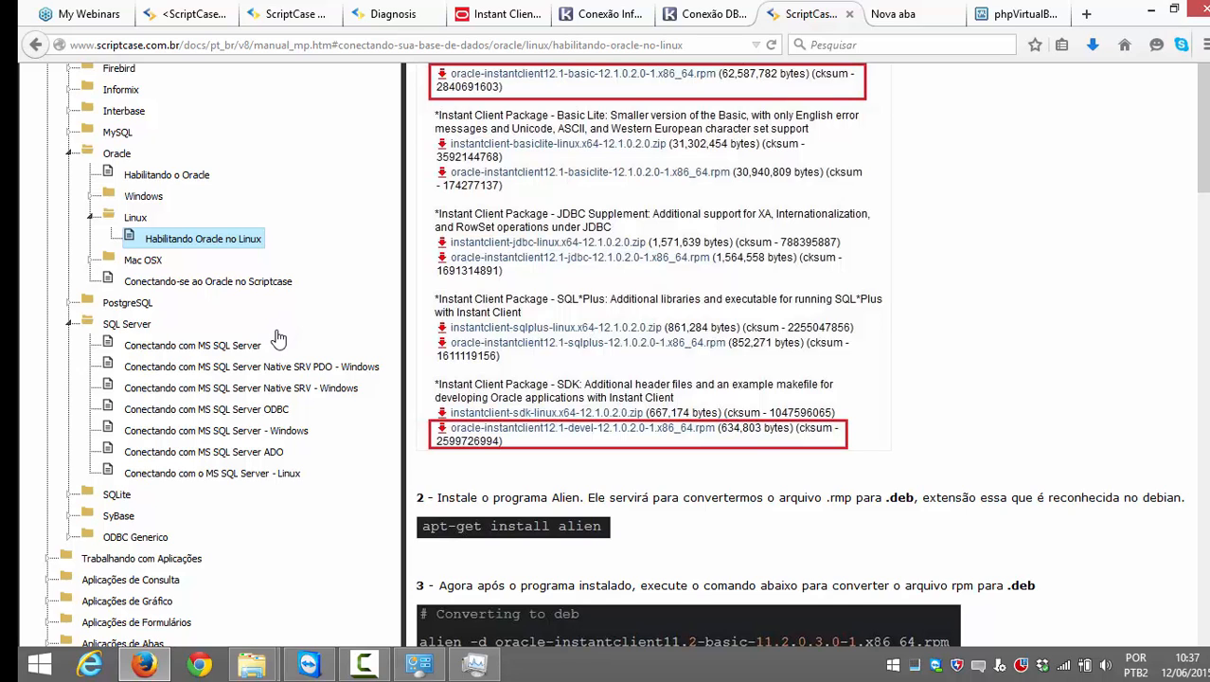
scroll(218, 407, up, 3)
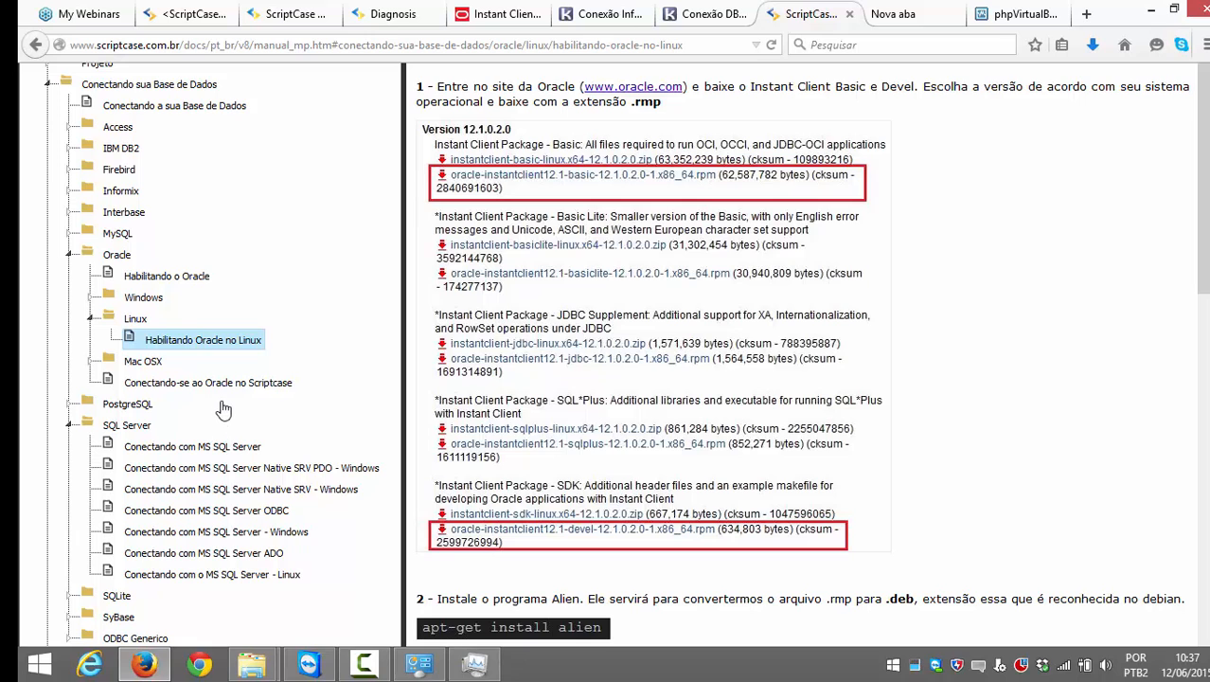
scroll(591, 295, up, 1)
scroll(589, 295, up, 2)
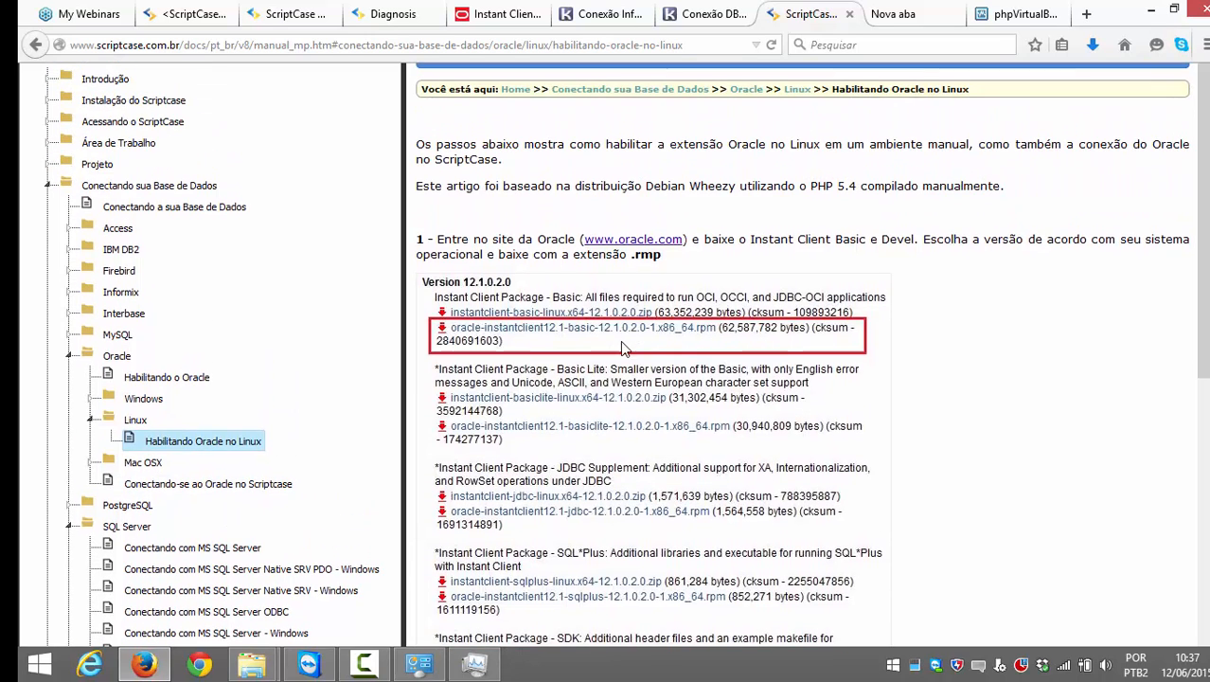
scroll(701, 424, down, 1)
scroll(701, 424, down, 6)
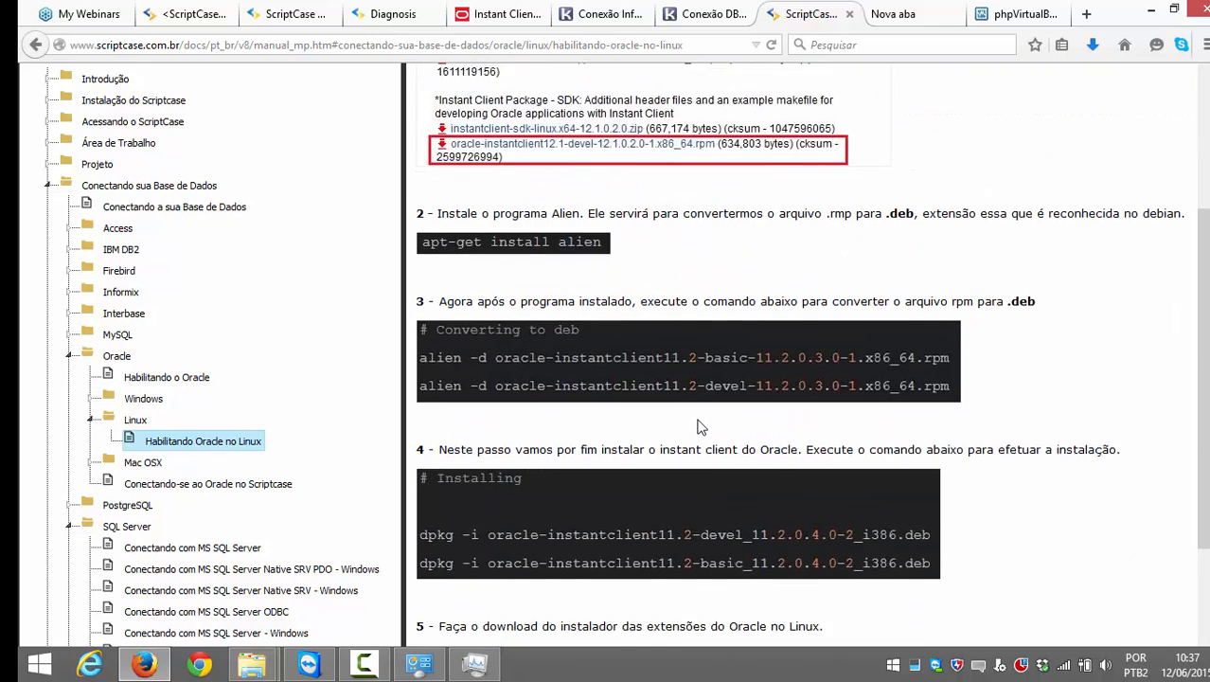
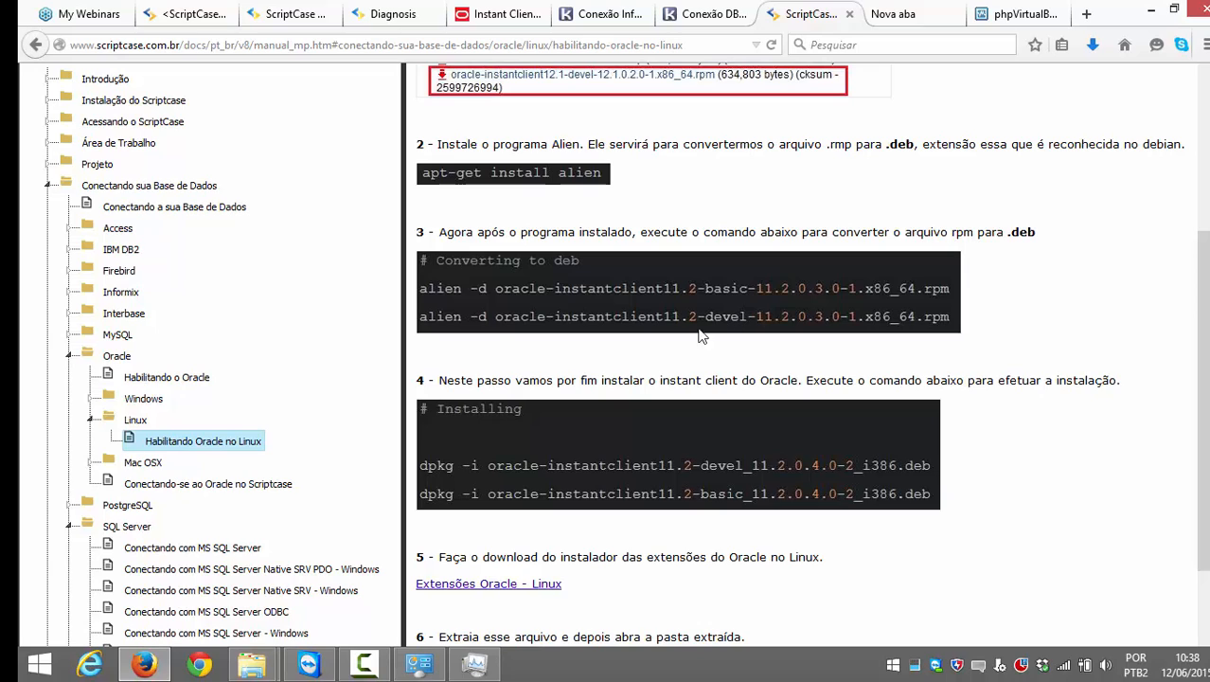
Step: Collapse the Oracle branch of the manual's contents tree
click(68, 356)
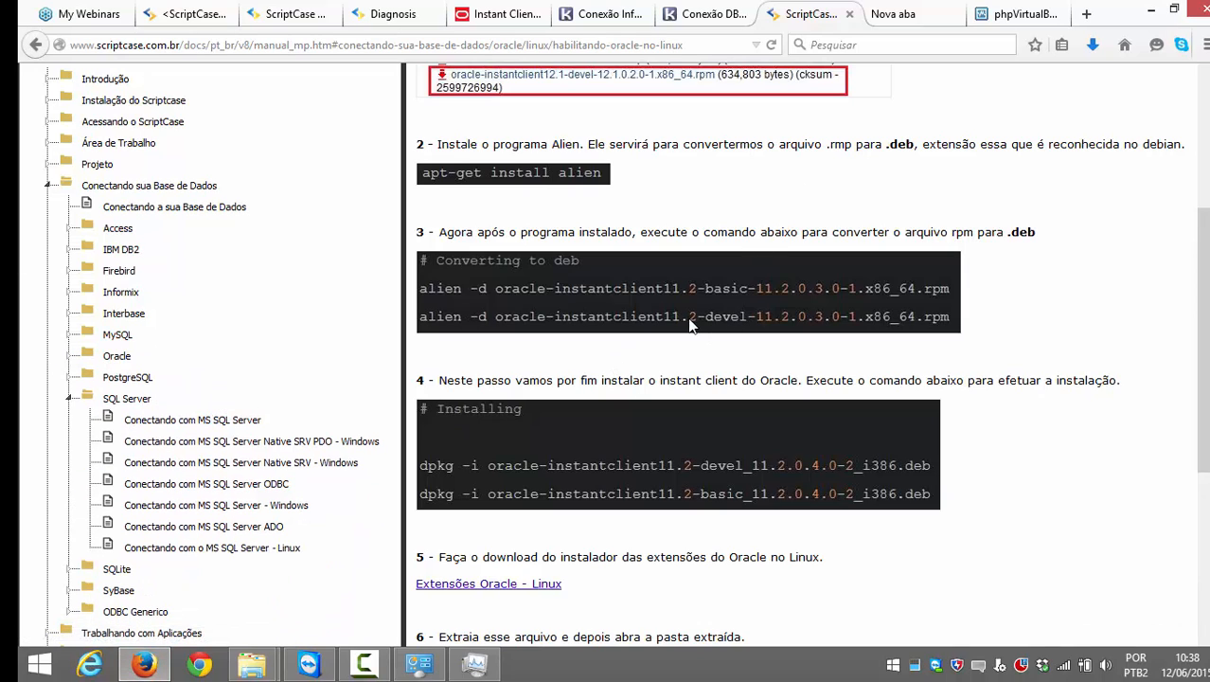
Step: Open the Downloads folder in File Explorer and select the sqlncli_x64 package
mouse_move(257, 655)
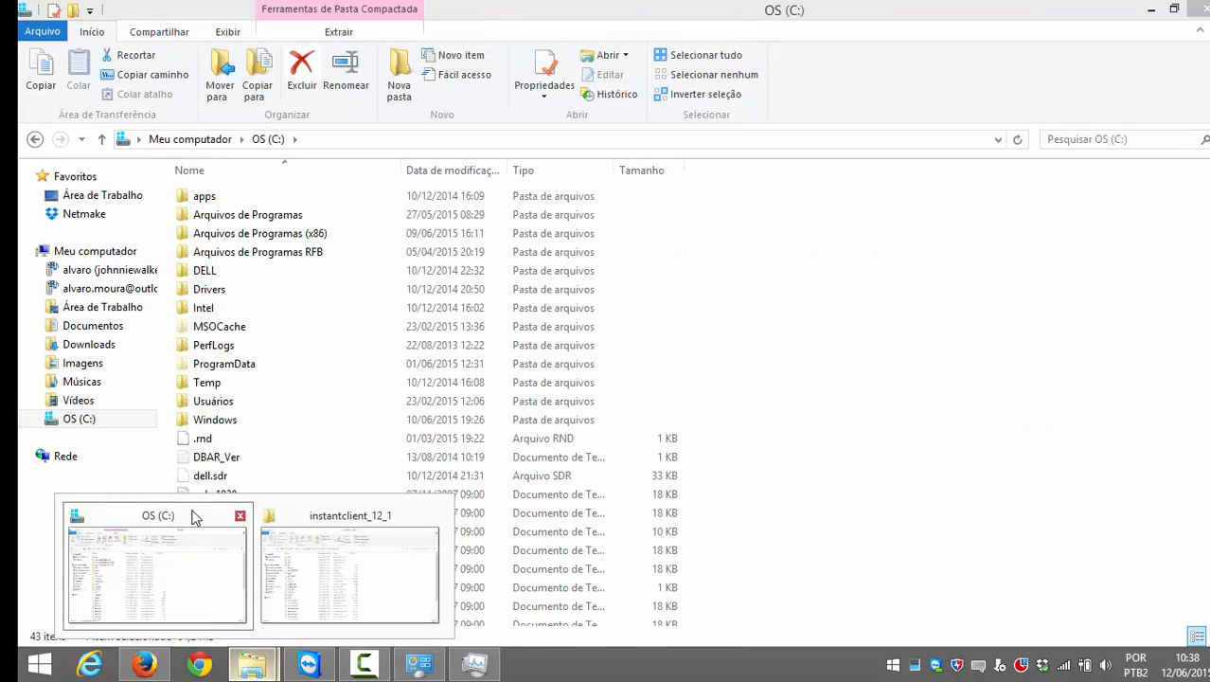
click(151, 568)
click(93, 344)
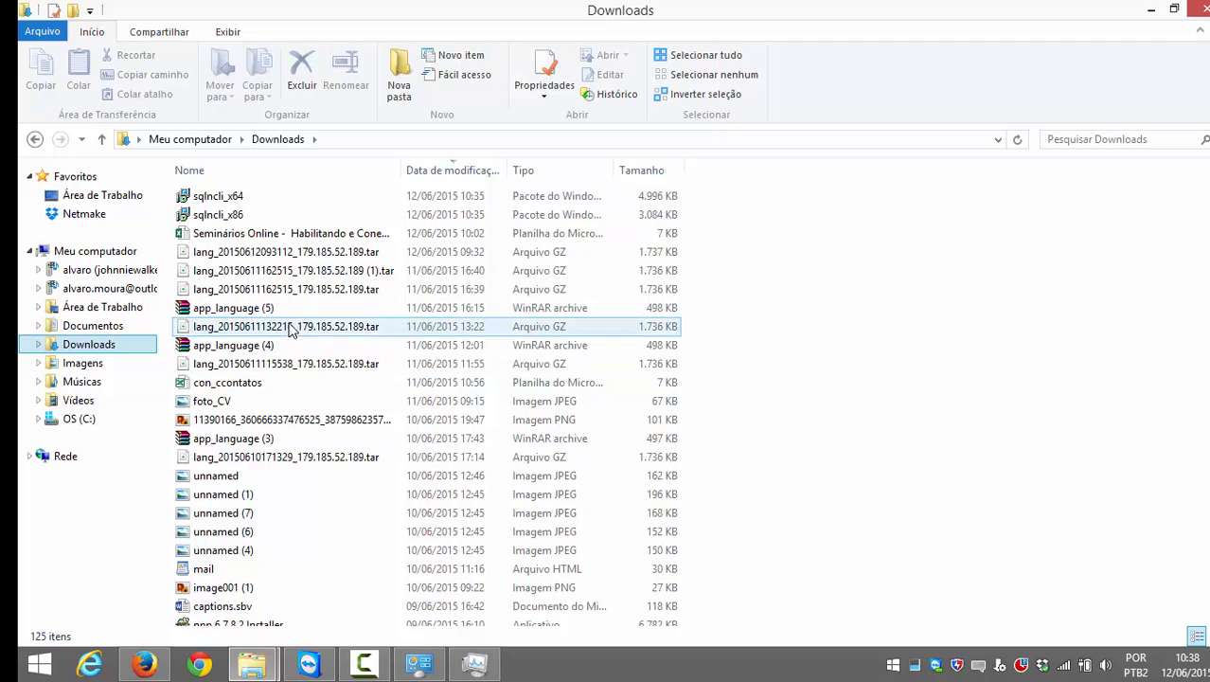
click(241, 196)
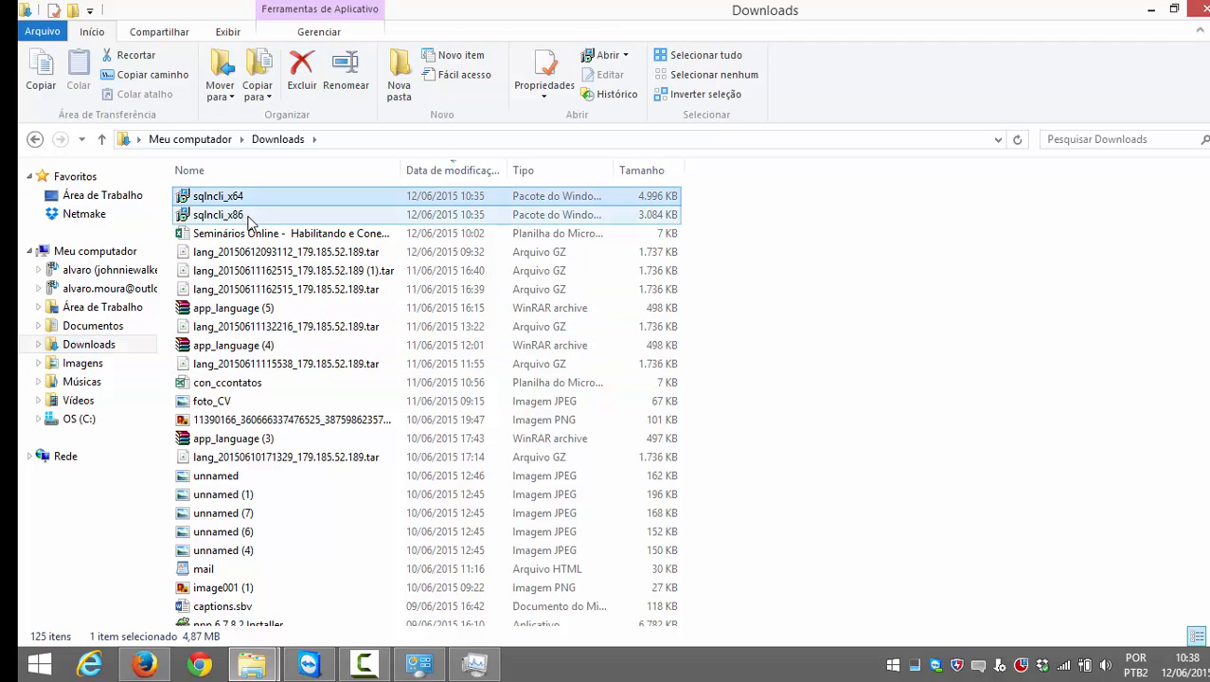
click(244, 232)
click(262, 199)
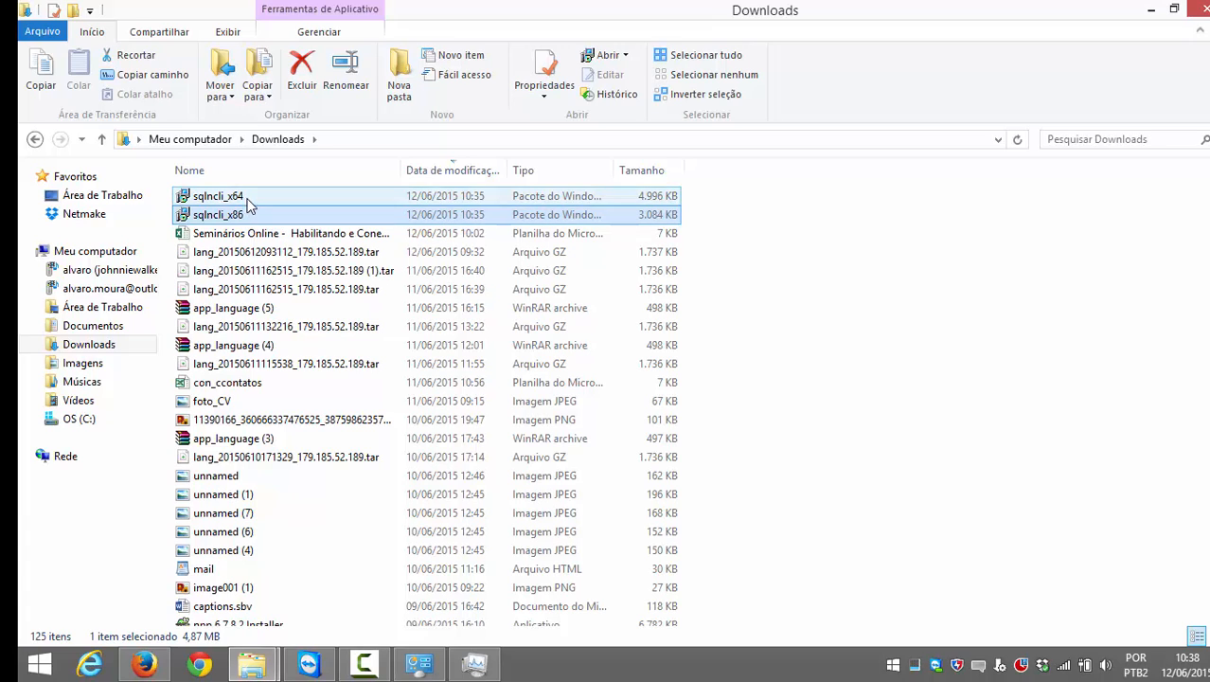
click(248, 217)
ctrl+click(245, 201)
click(245, 199)
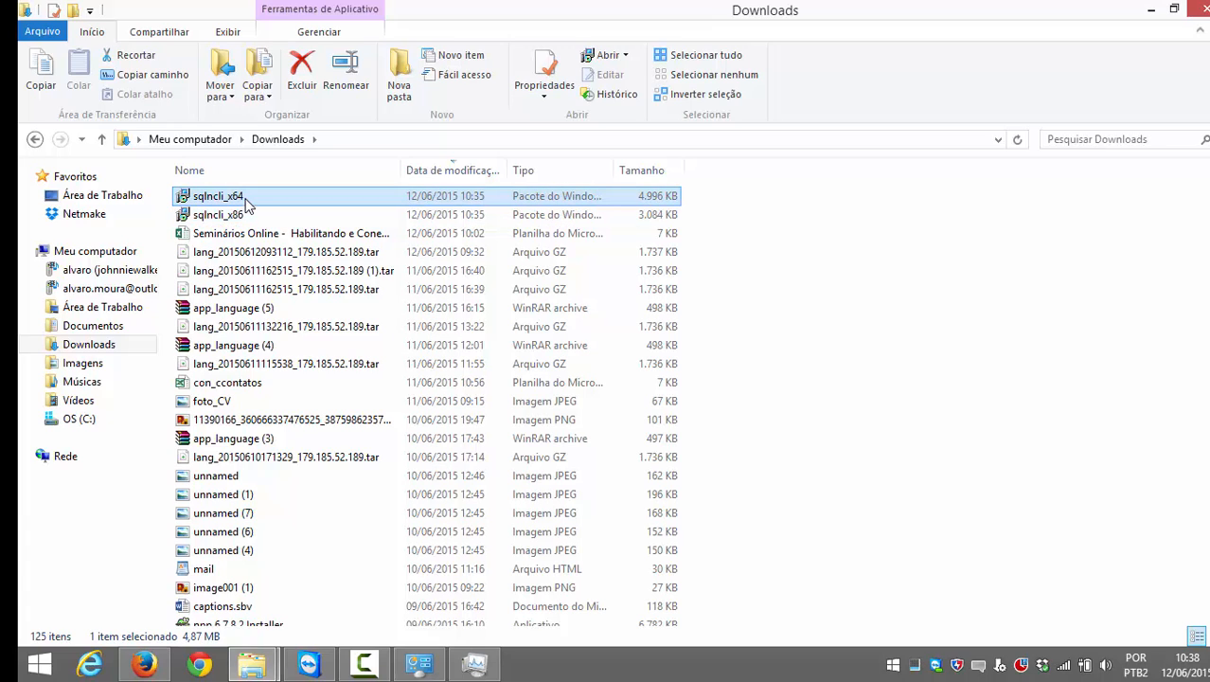
Step: Run sqlncli_x64, dismiss its newer-version error, close the installer, and return to the manual
double_click(239, 198)
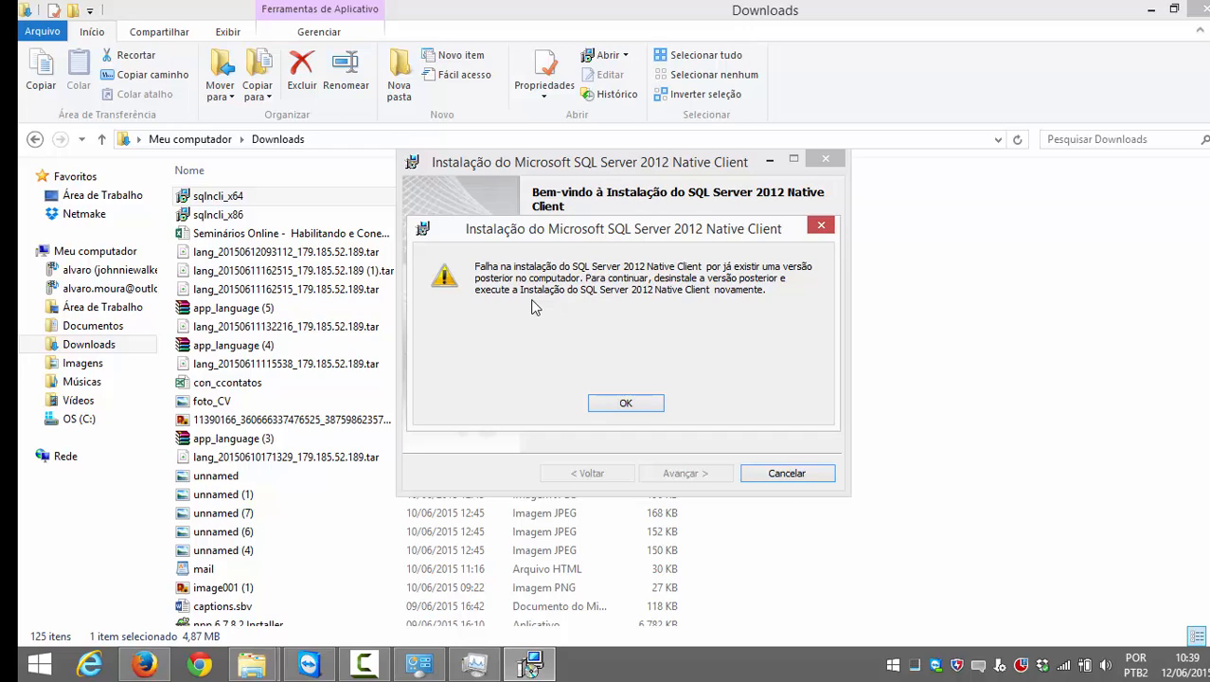
click(624, 402)
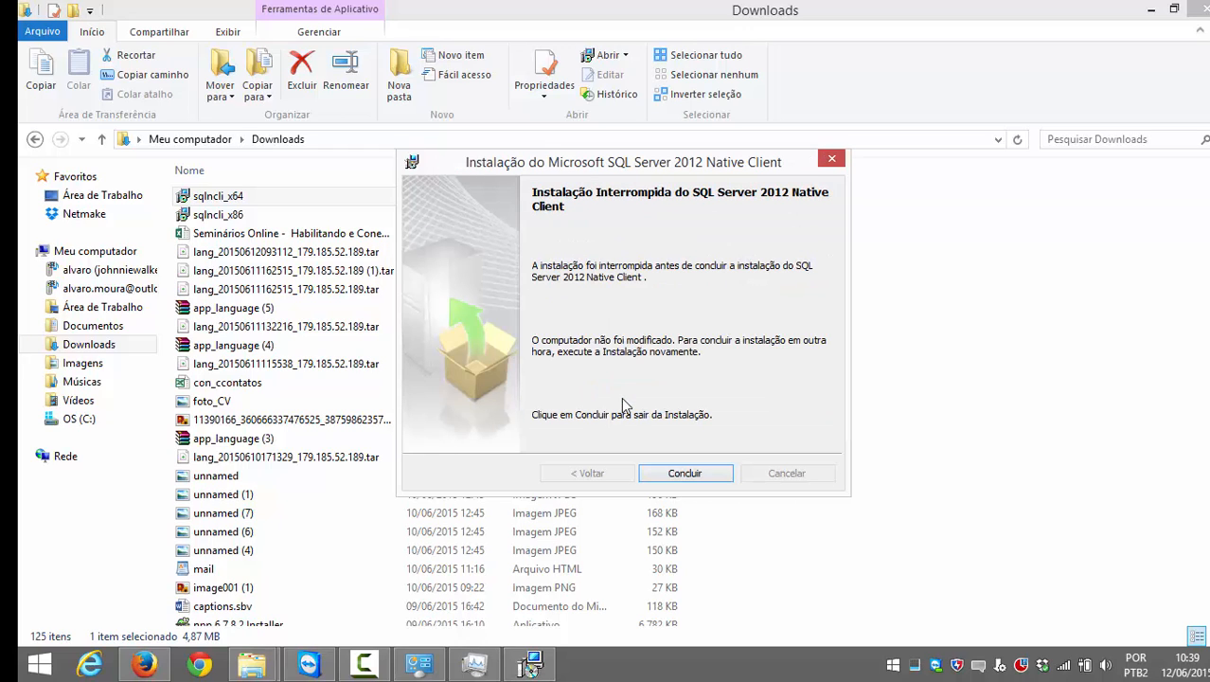
click(699, 474)
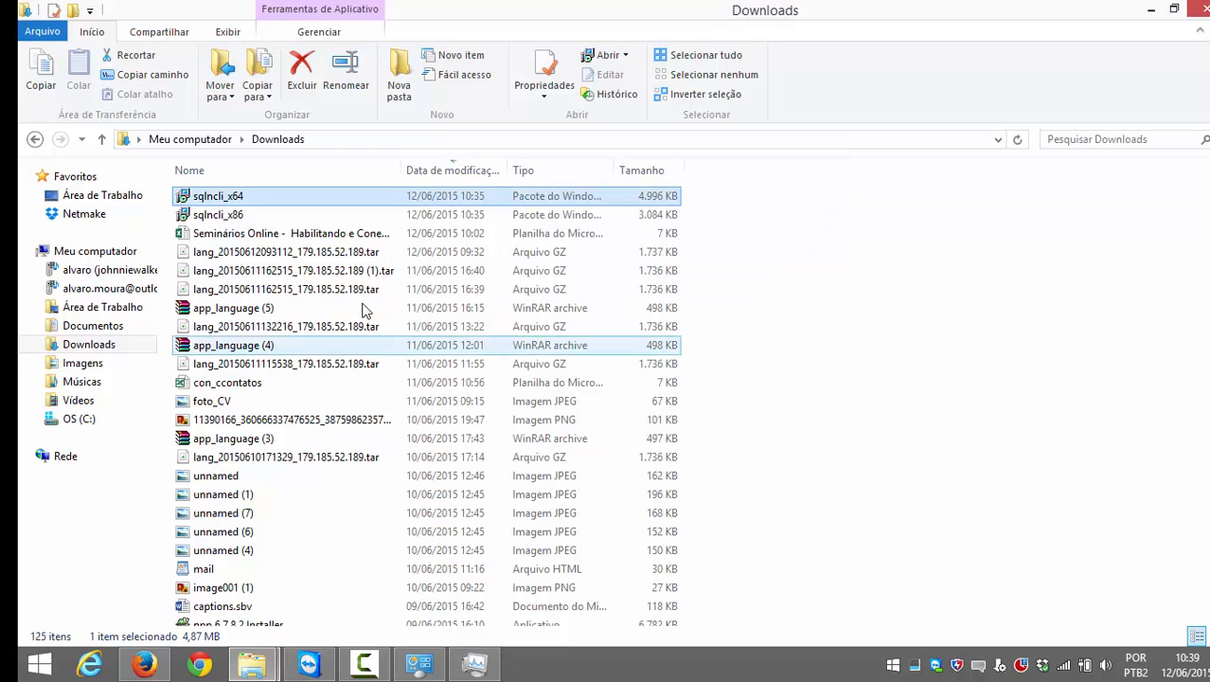
click(143, 665)
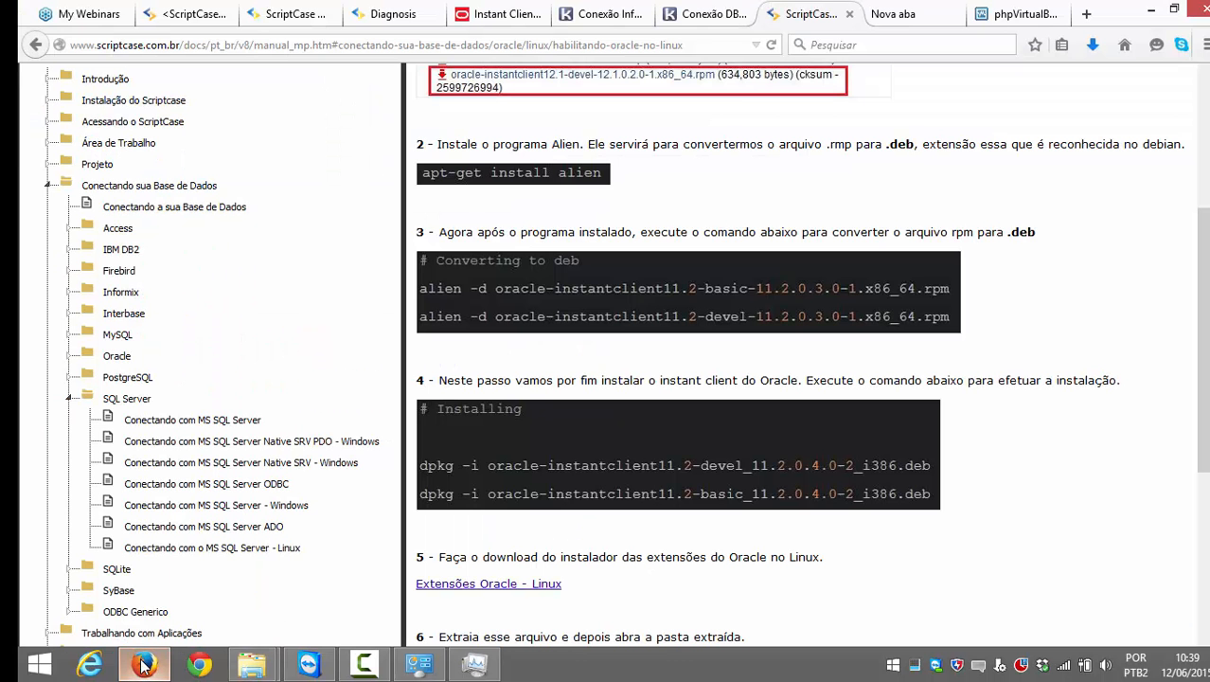
Step: Check the Diagnosis page's database list, highlighting the supported MsSQL Server entry
click(393, 14)
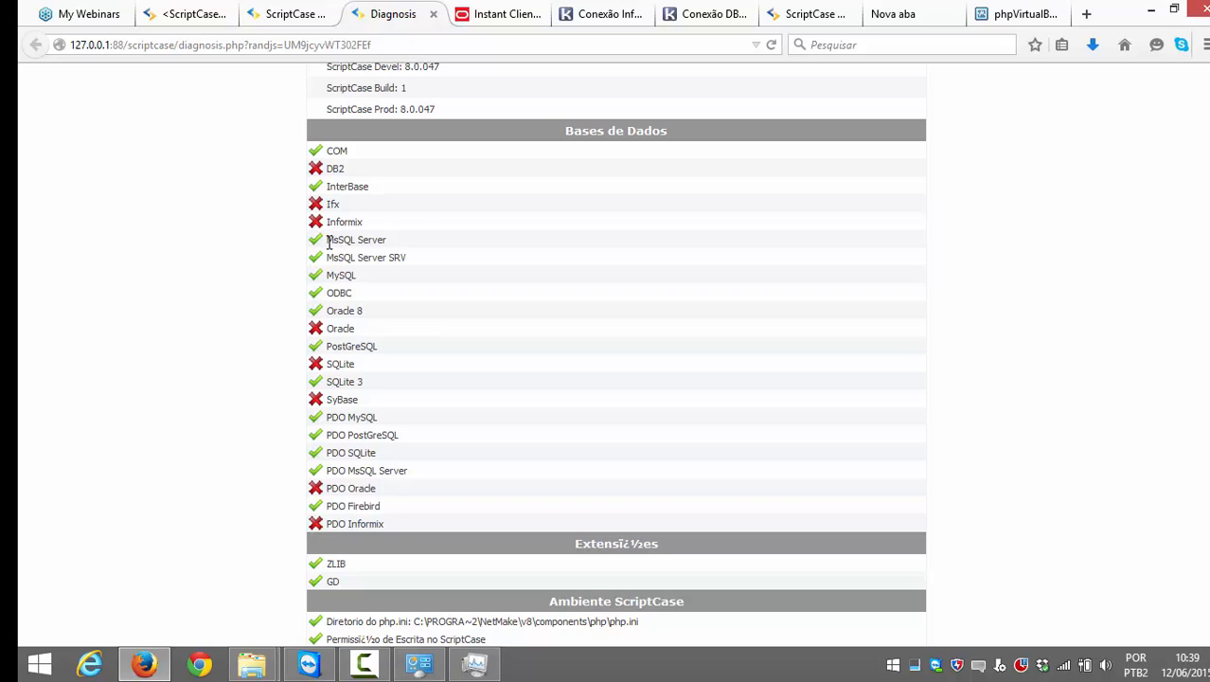
drag(327, 242, 392, 241)
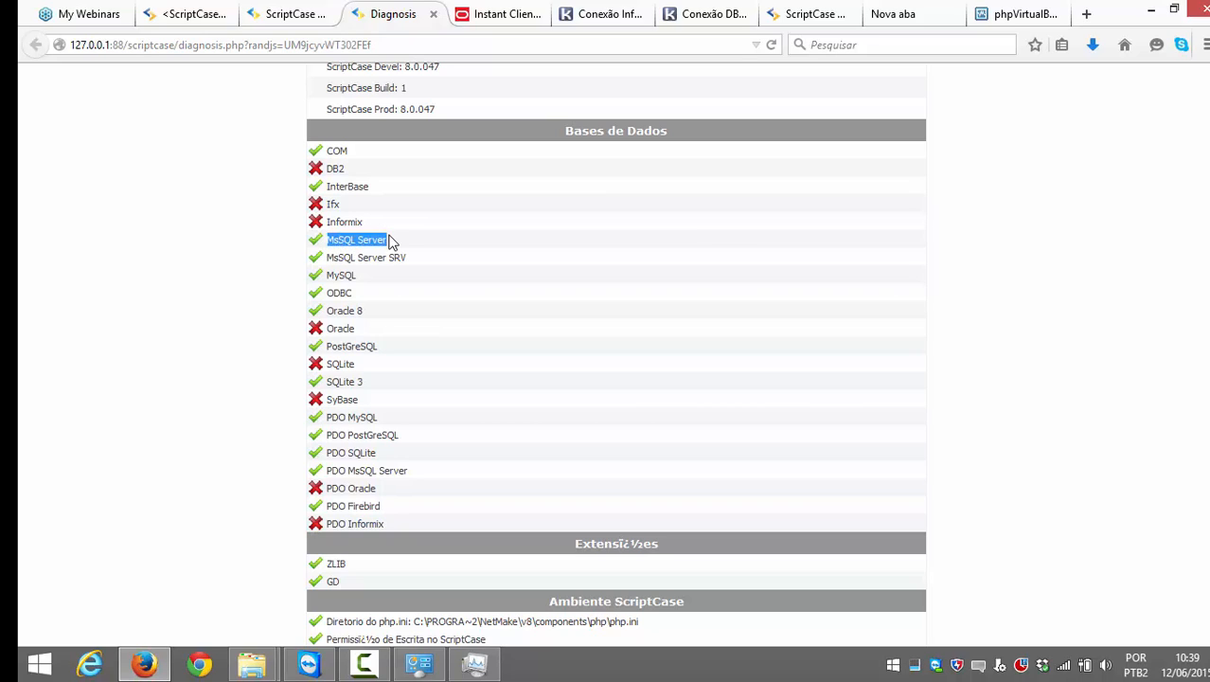
click(394, 245)
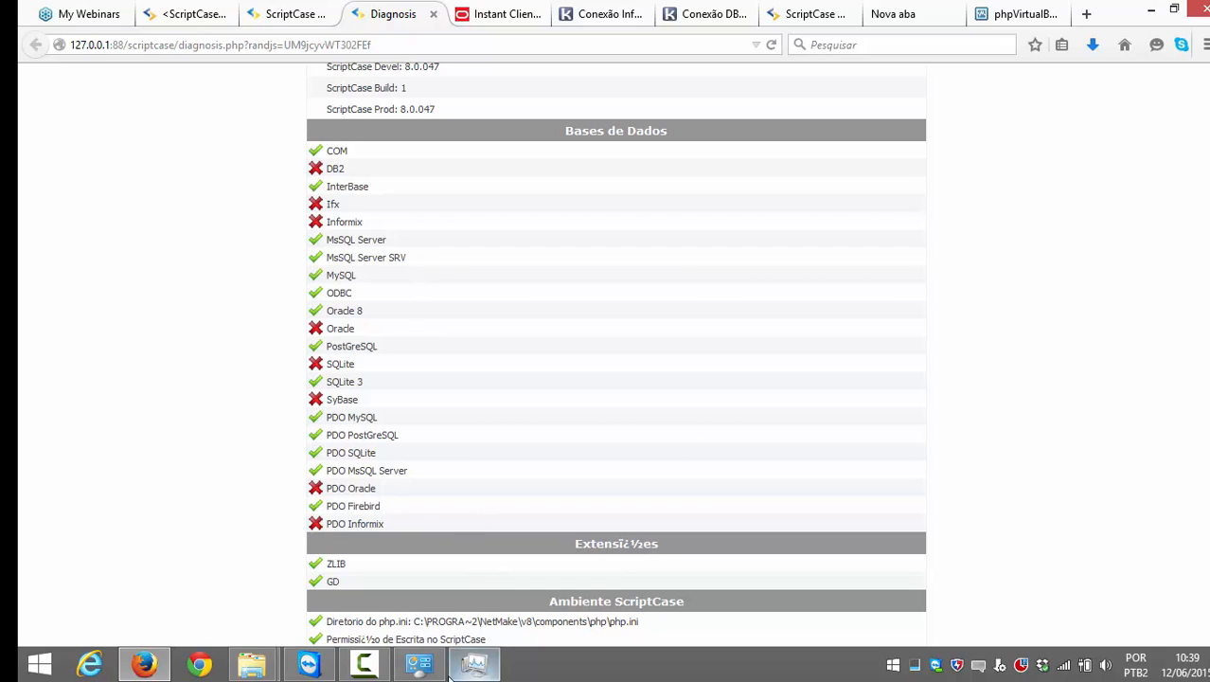
Step: Deselect sqlncli_x64 in Downloads and go back to the top of the Diagnosis page
mouse_move(252, 664)
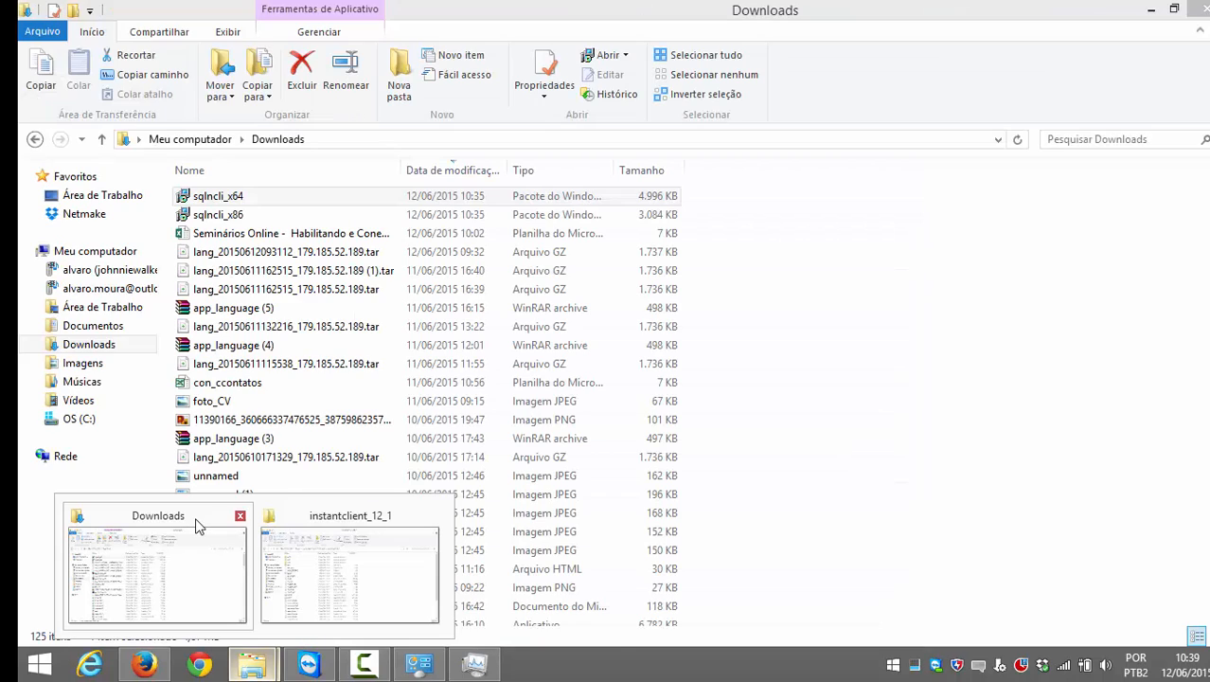
click(198, 524)
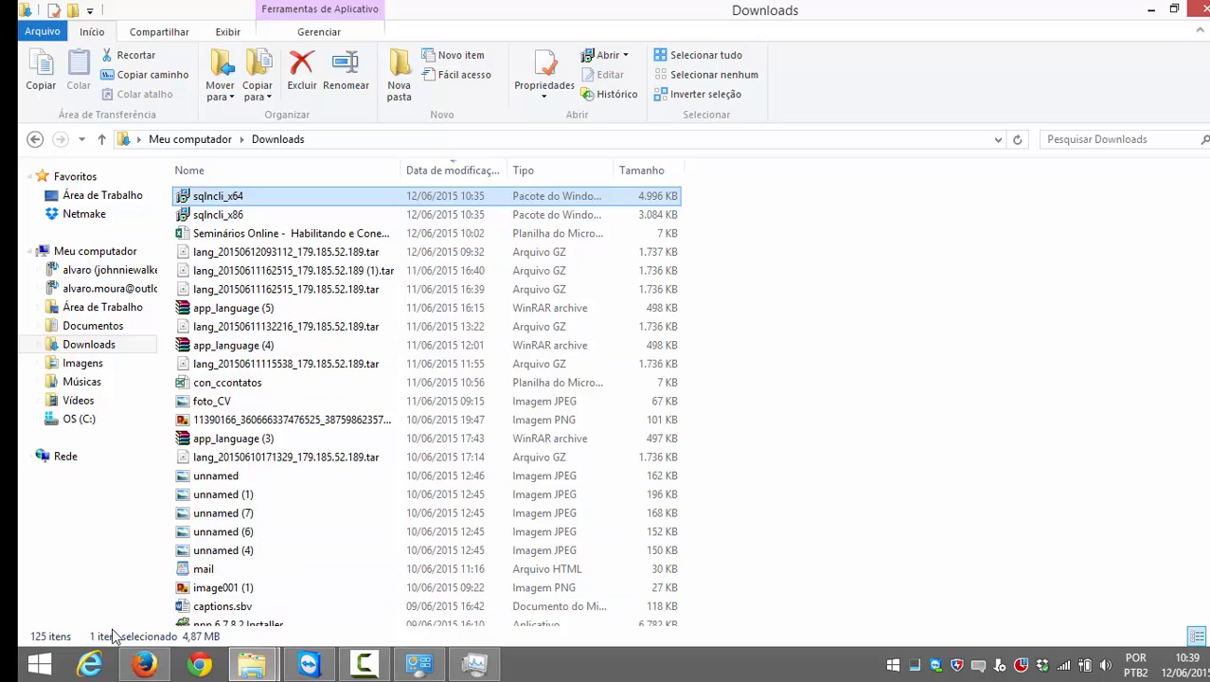
click(821, 502)
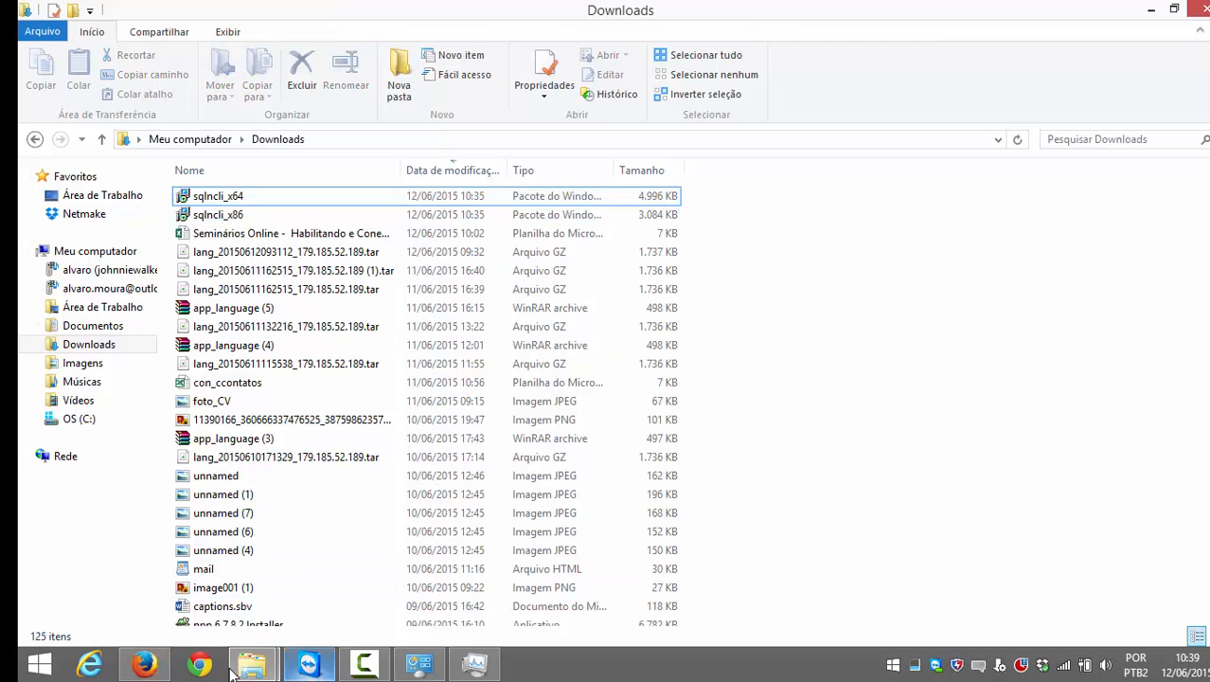
click(145, 668)
scroll(562, 394, up, 5)
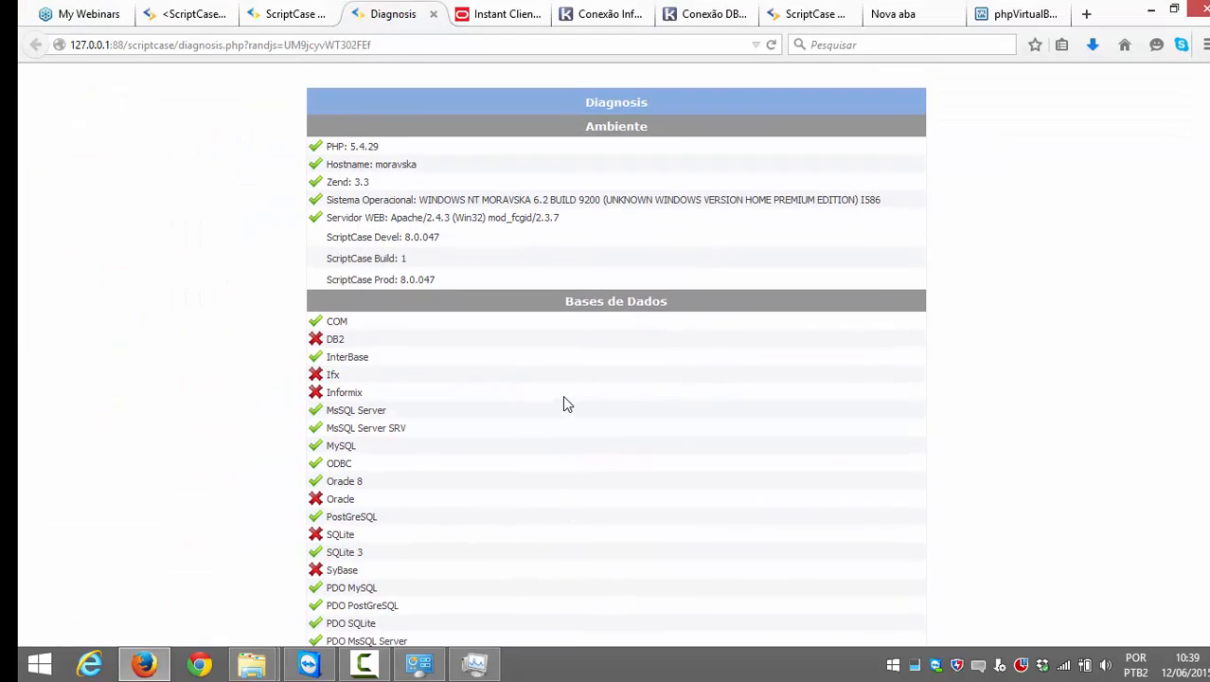
Step: Recheck the MsSQL Server entry on the Diagnosis page
click(279, 23)
click(350, 13)
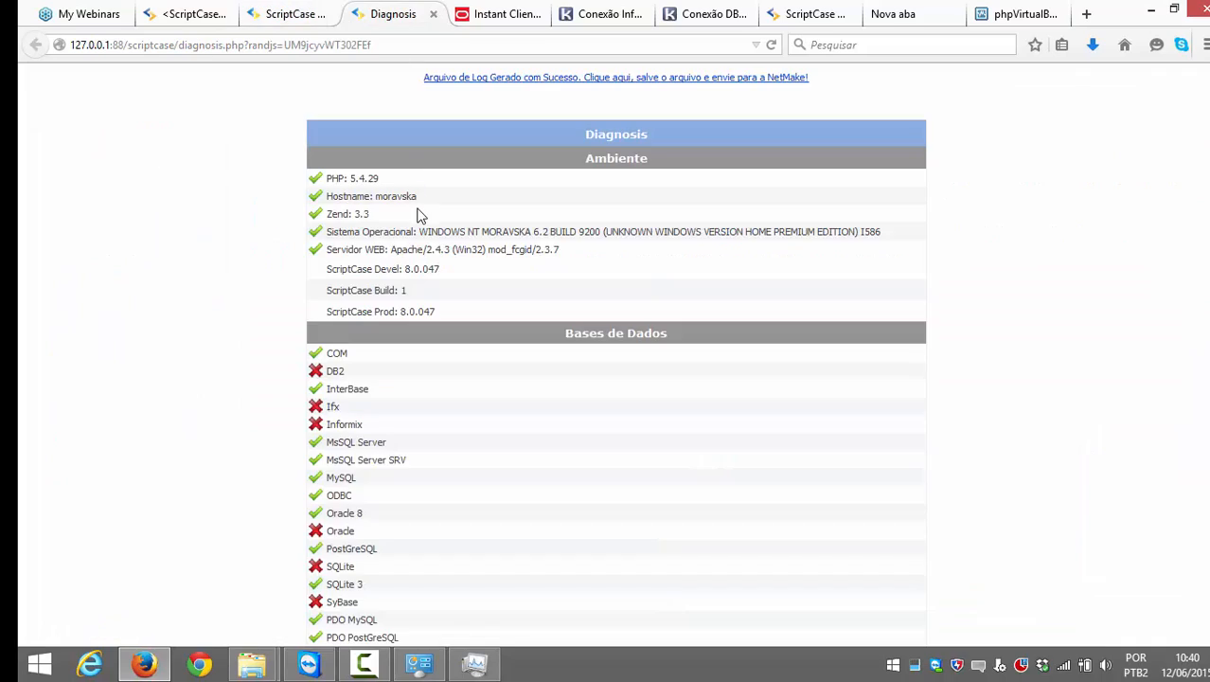
scroll(374, 239, down, 4)
drag(405, 238, 318, 244)
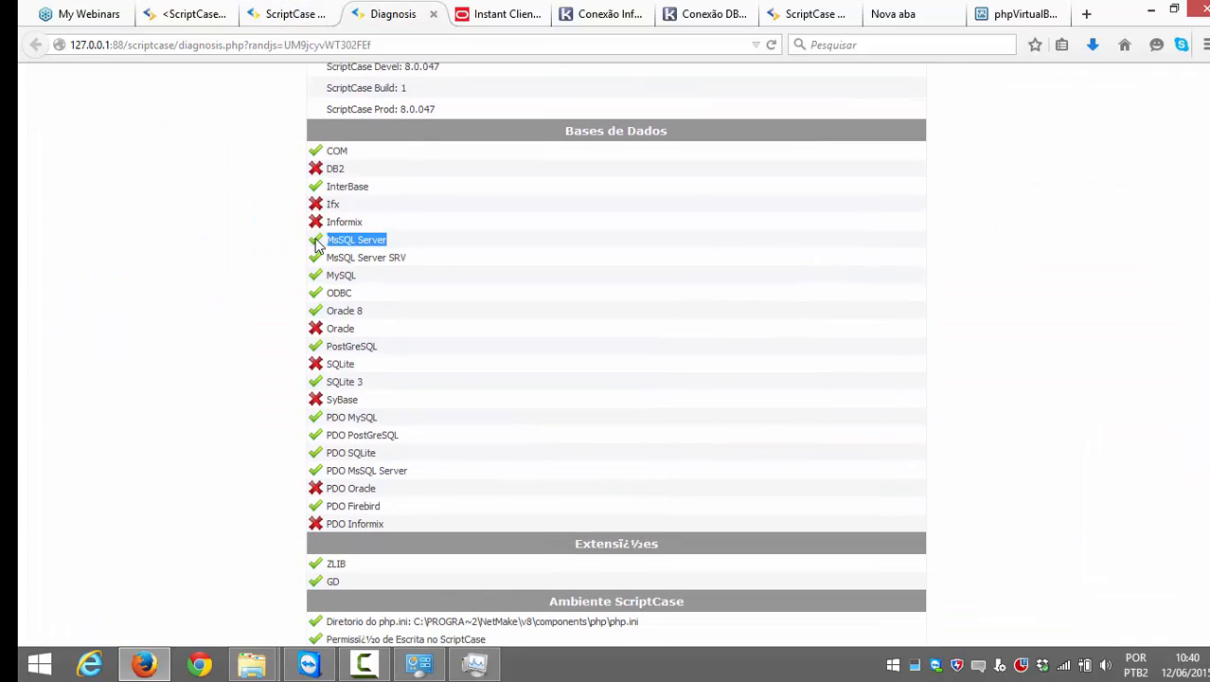
click(240, 163)
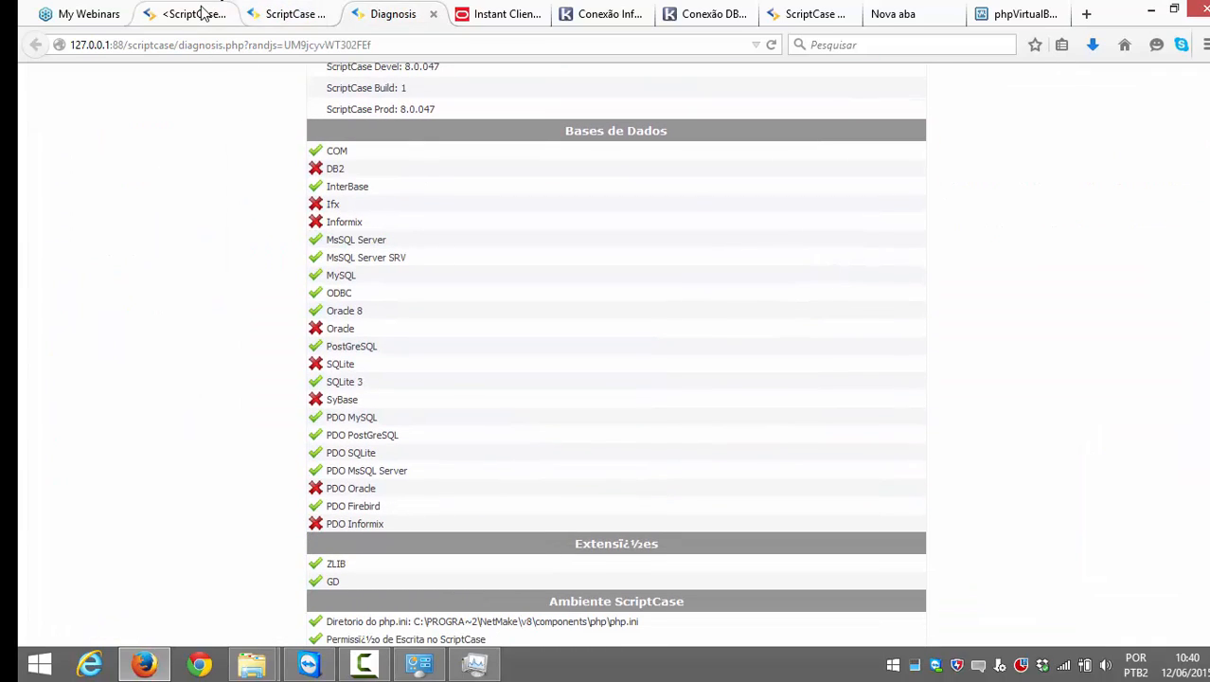
click(289, 13)
Step: Choose MSSQL Server as the project's database type and select the 127.0.0.1 server address
click(190, 13)
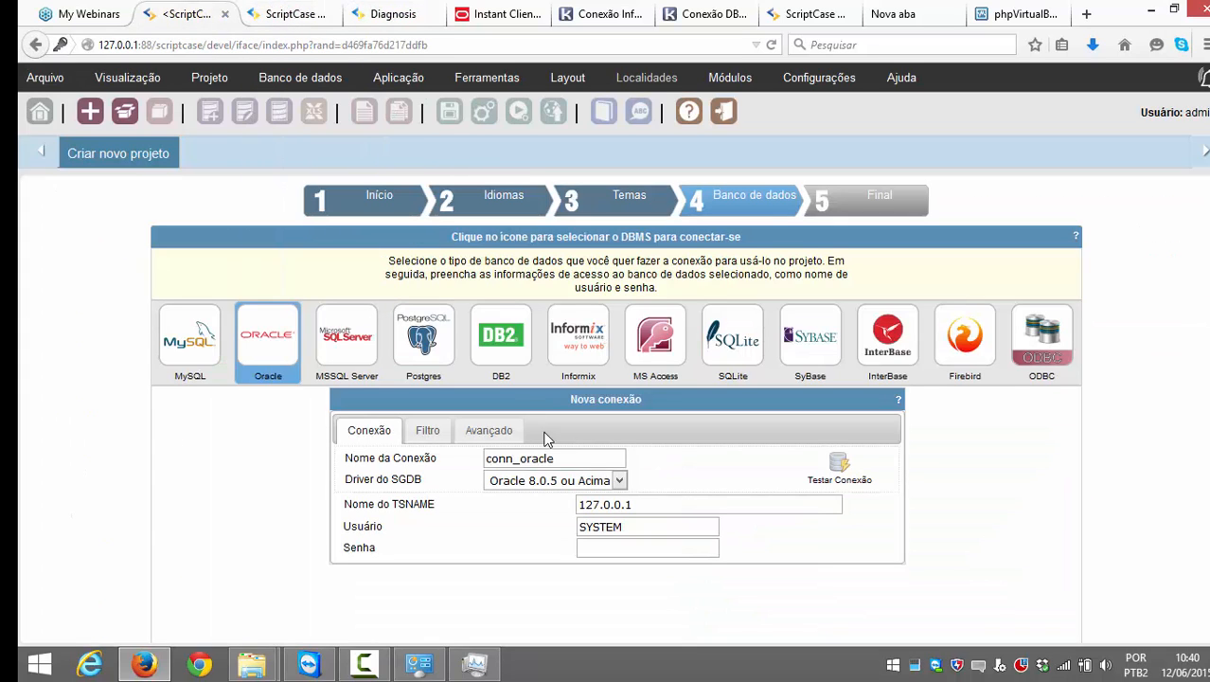
click(325, 348)
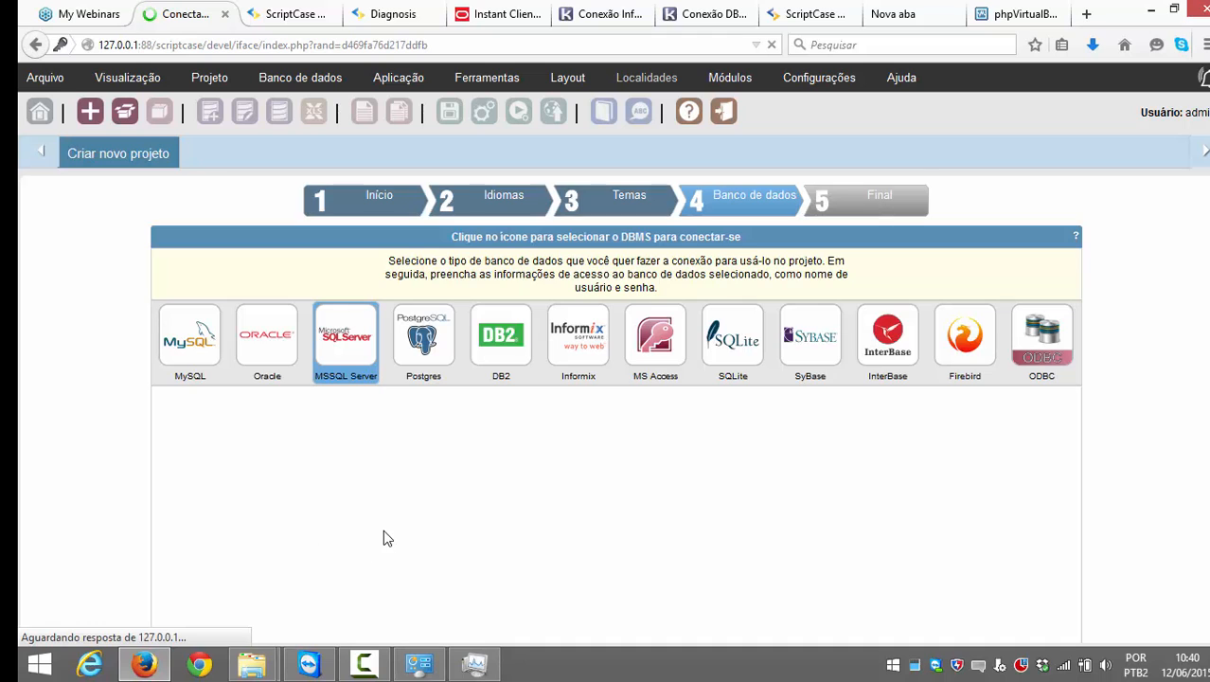
scroll(383, 536, down, 2)
scroll(531, 501, down, 1)
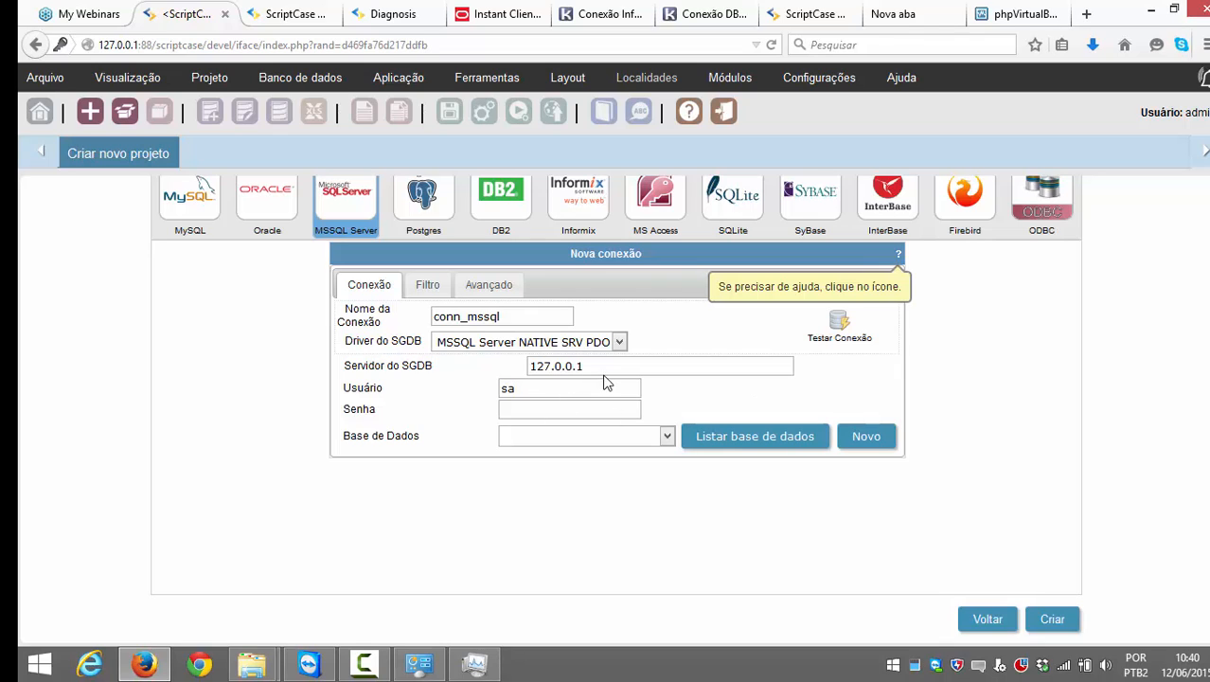
drag(610, 367, 475, 372)
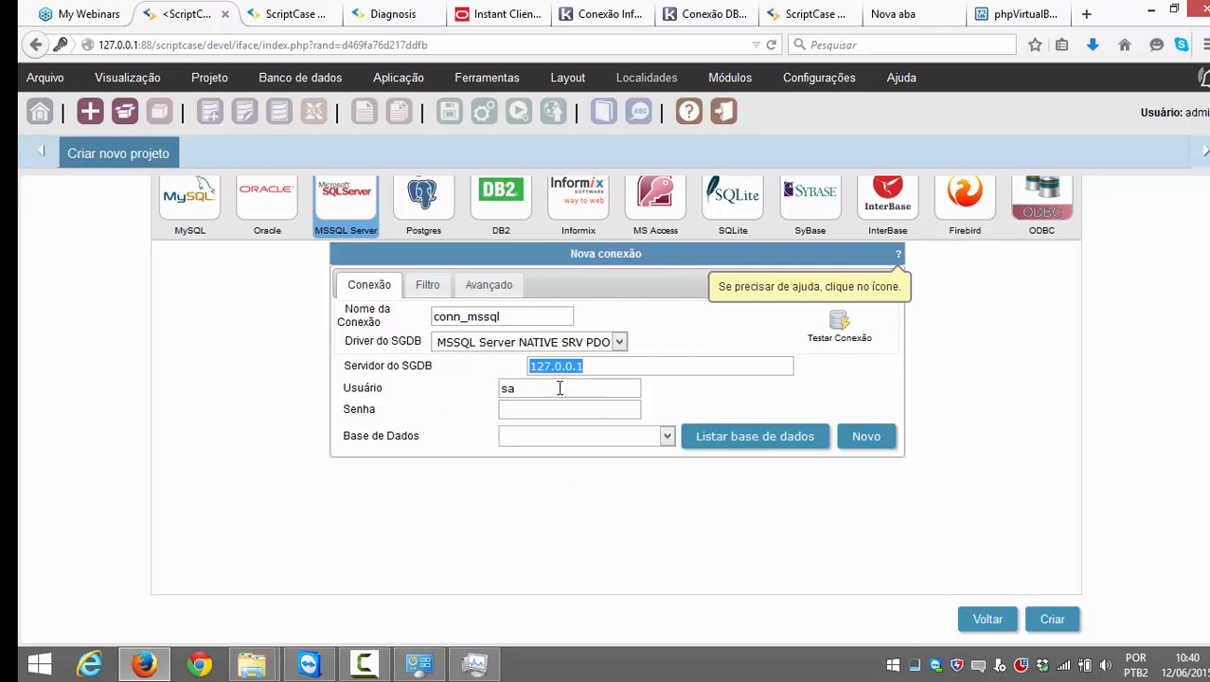
scroll(552, 382, up, 2)
Step: Enter 192.168.254.171\SQLEXPRESS as the database server address
text(192.1)
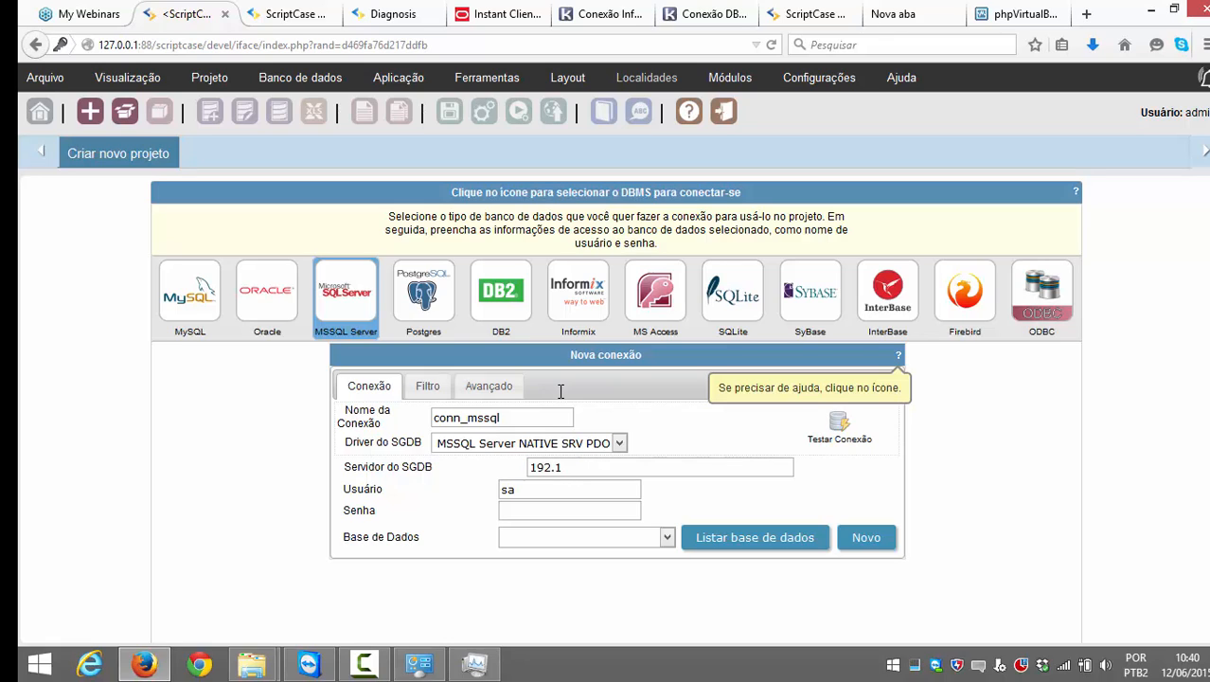
text(68.254)
drag(626, 469, 505, 476)
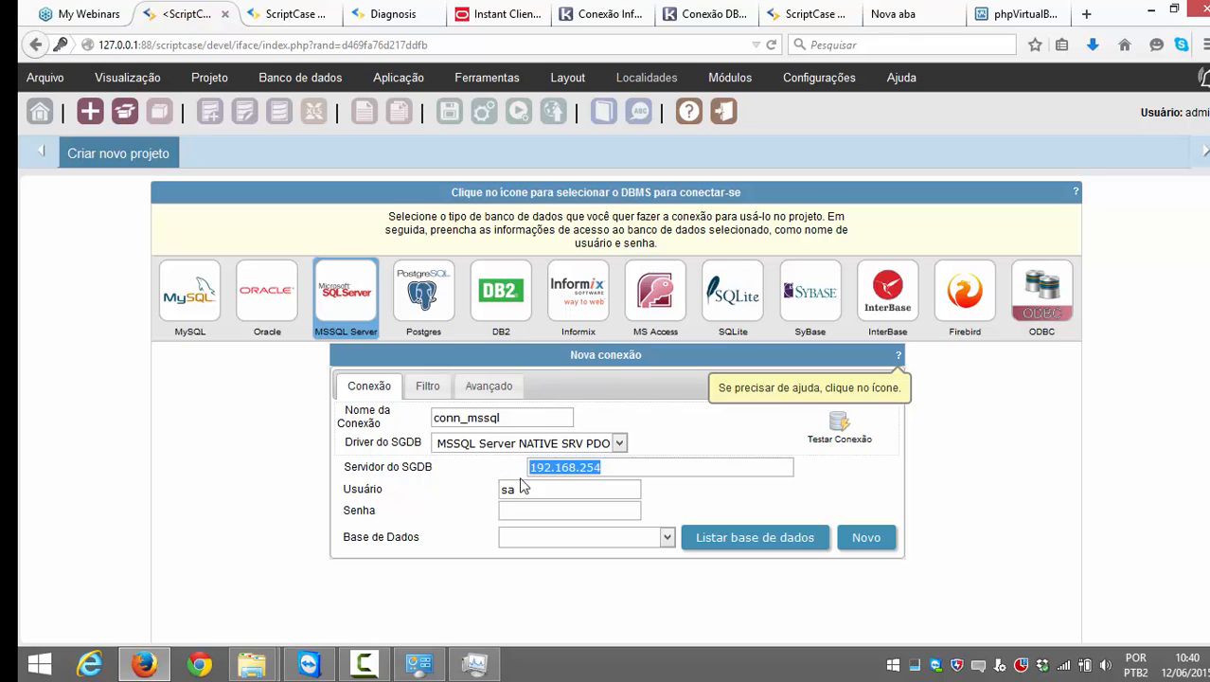
click(619, 468)
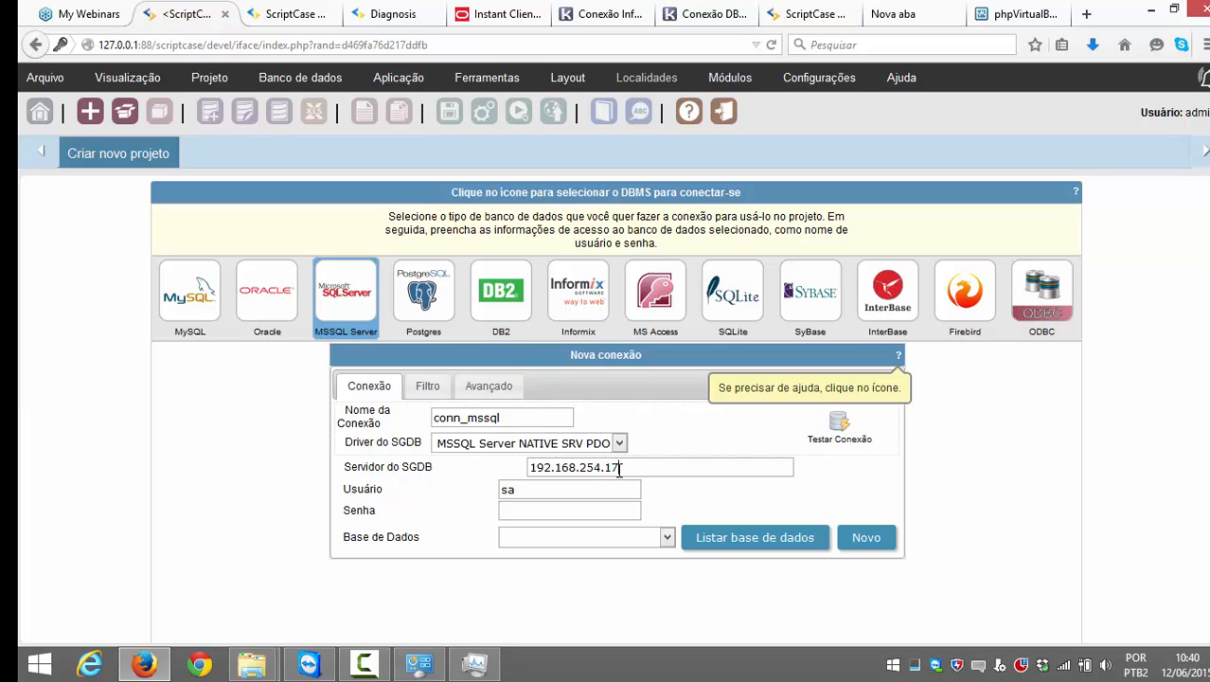
text(1)
text(z\)
key(BackSpace)
key(BackSpace)
text(\SQLEXPRESS)
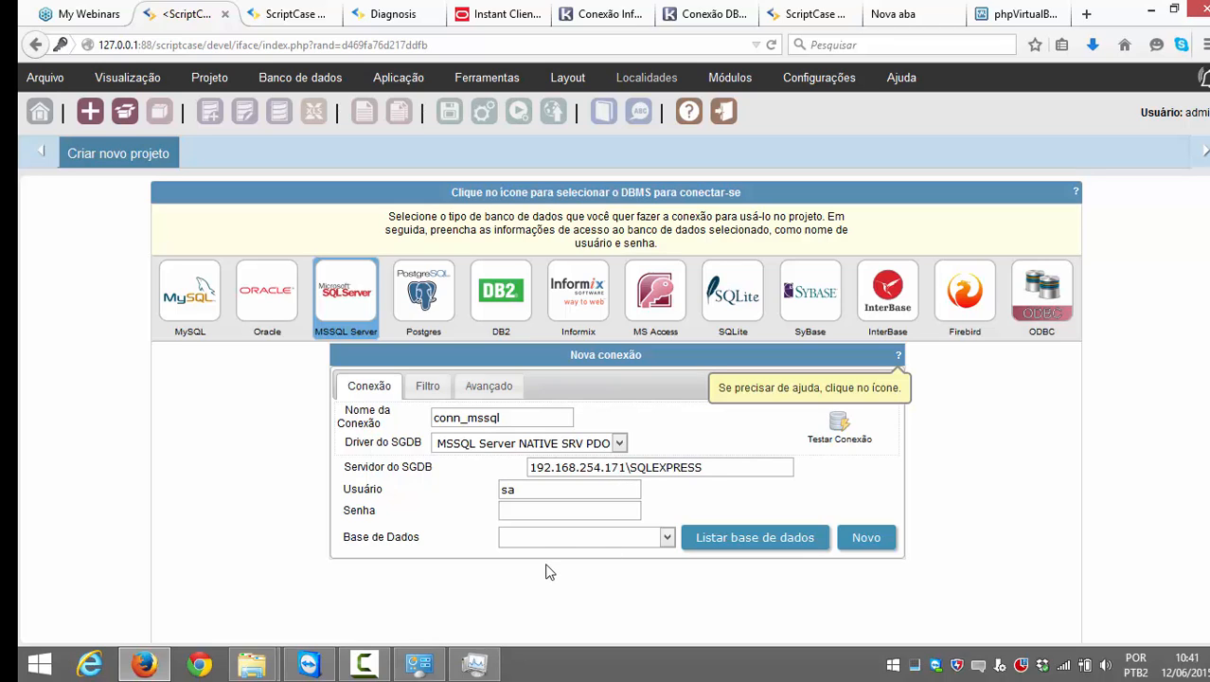
Step: Fill in the connection password
click(543, 509)
text(*********)
scroll(786, 478, down, 2)
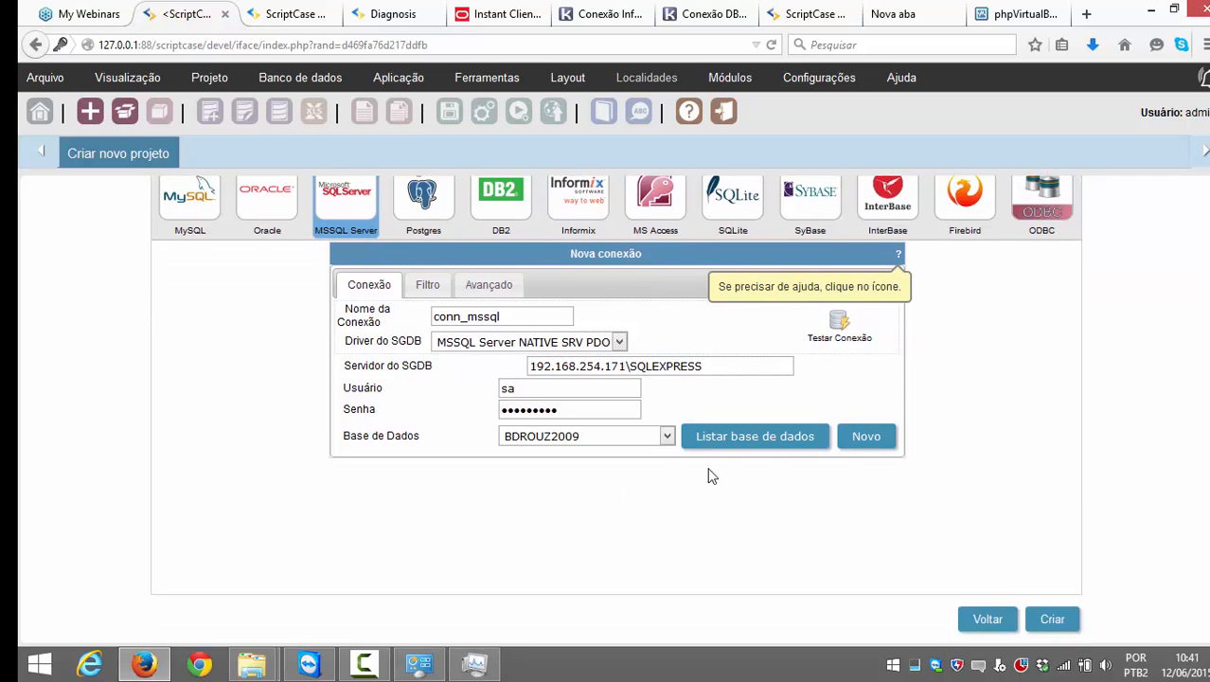
Step: Select FACT as the connection's database
click(667, 436)
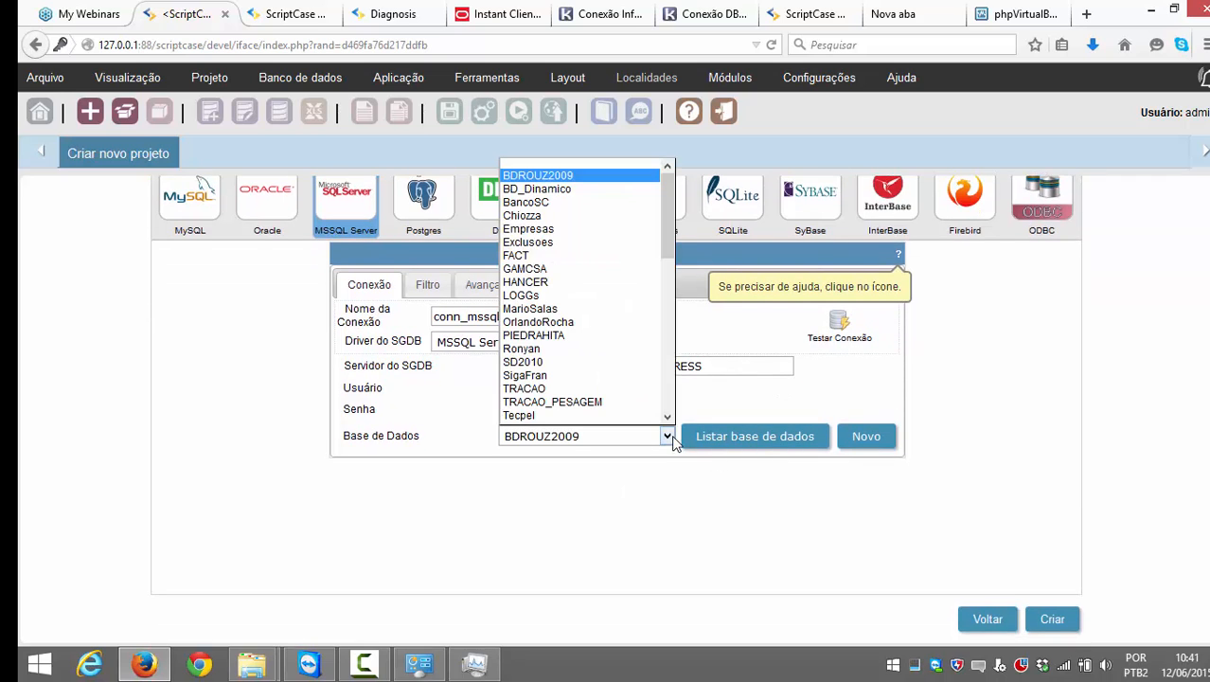
click(673, 441)
click(673, 441)
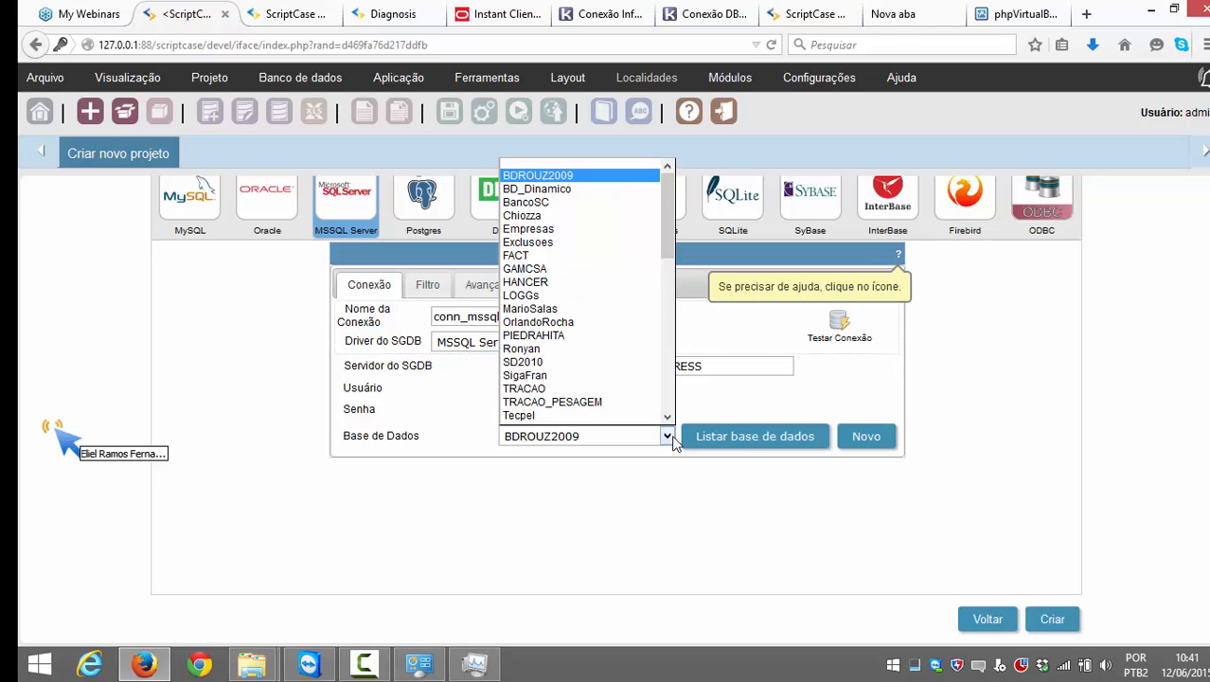
click(673, 441)
click(673, 441)
click(673, 441)
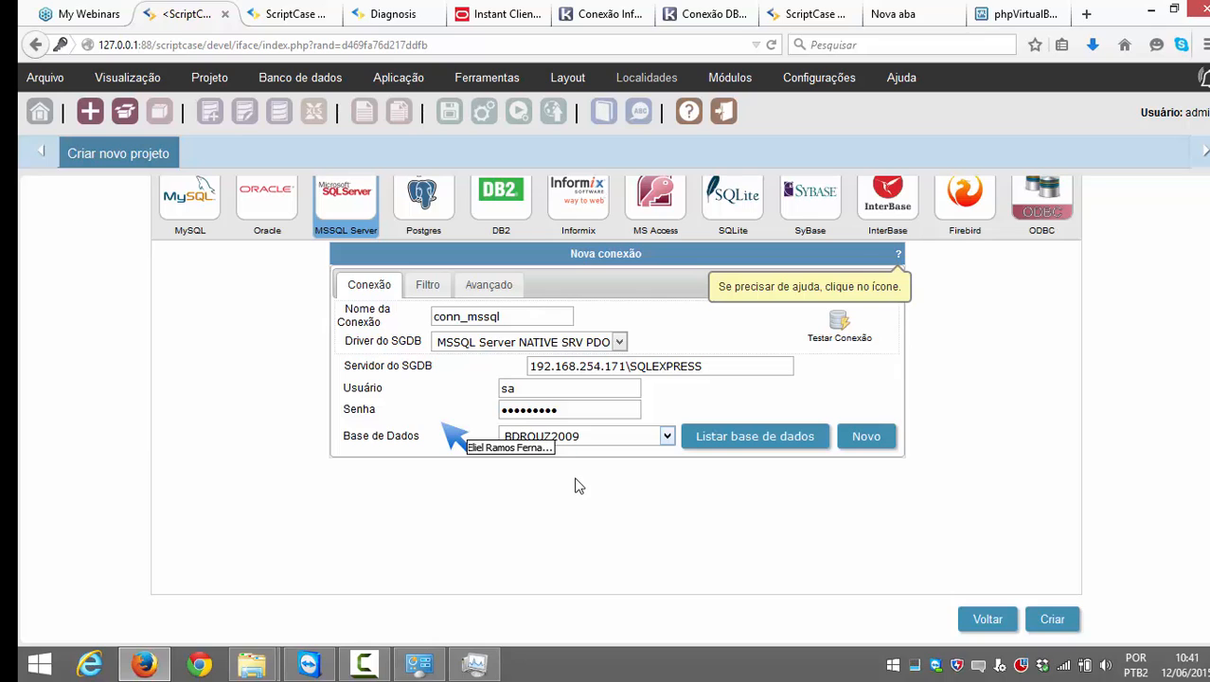
click(667, 436)
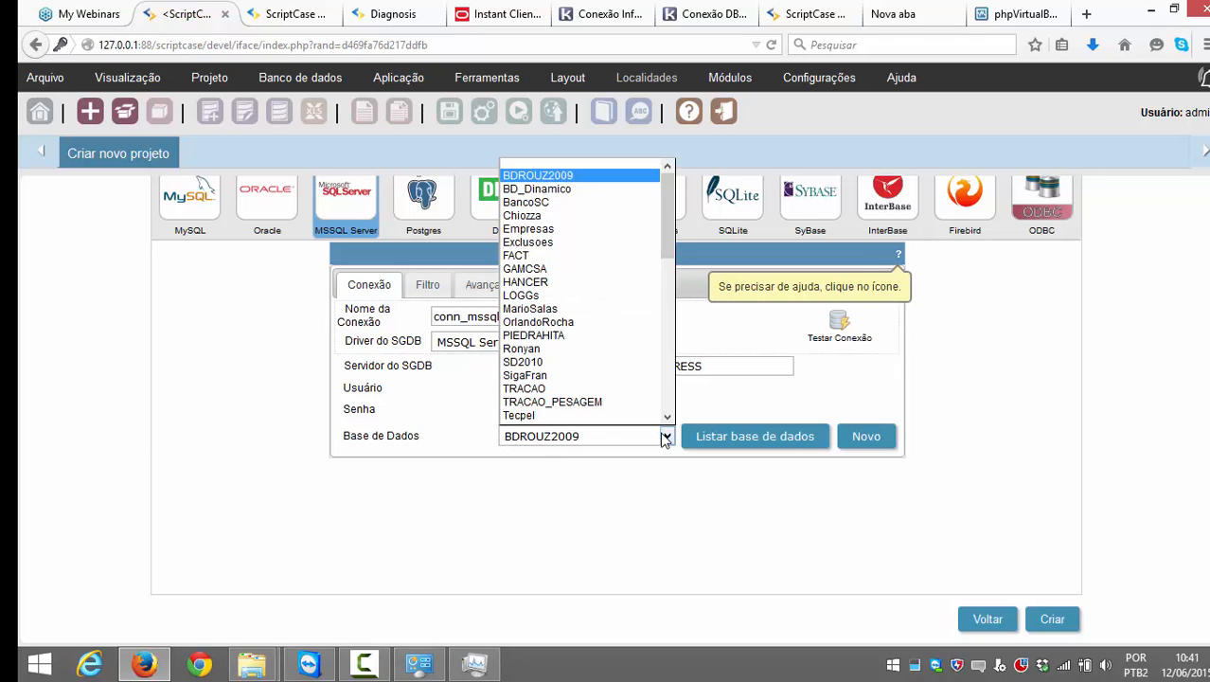
click(546, 244)
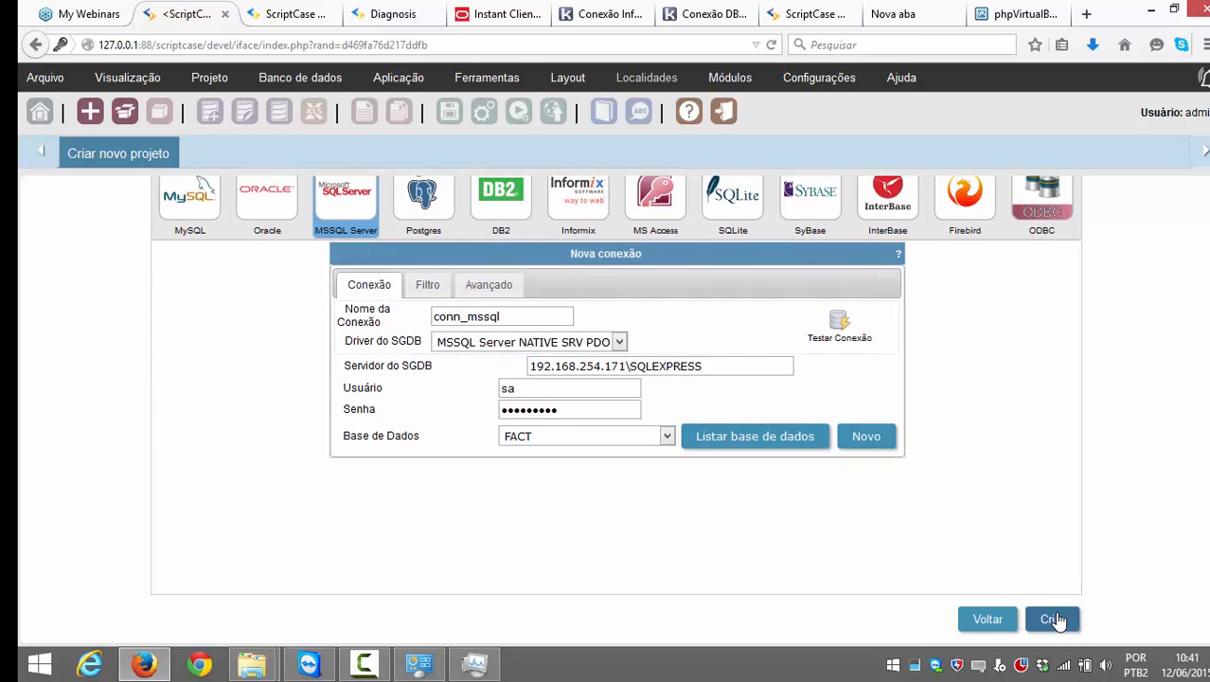
Step: Test the connection for success, leaving the NATIVE SRV PDO driver unchanged
click(842, 322)
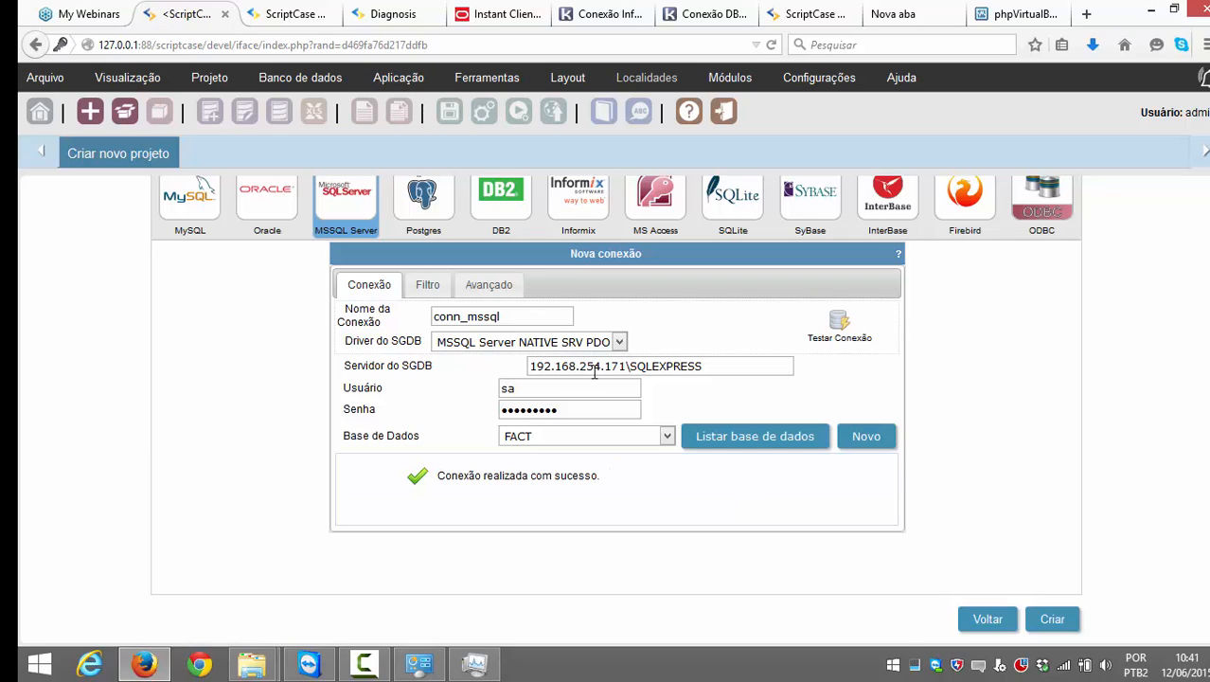
click(620, 341)
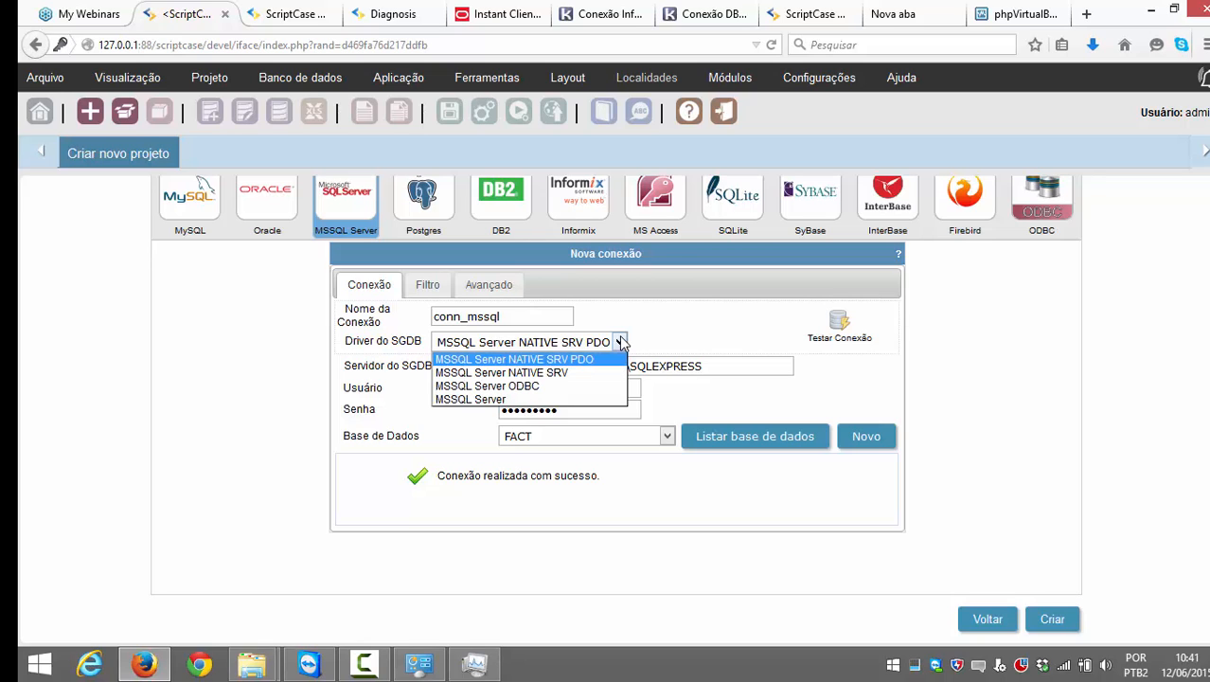
click(908, 386)
scroll(1086, 400, up, 2)
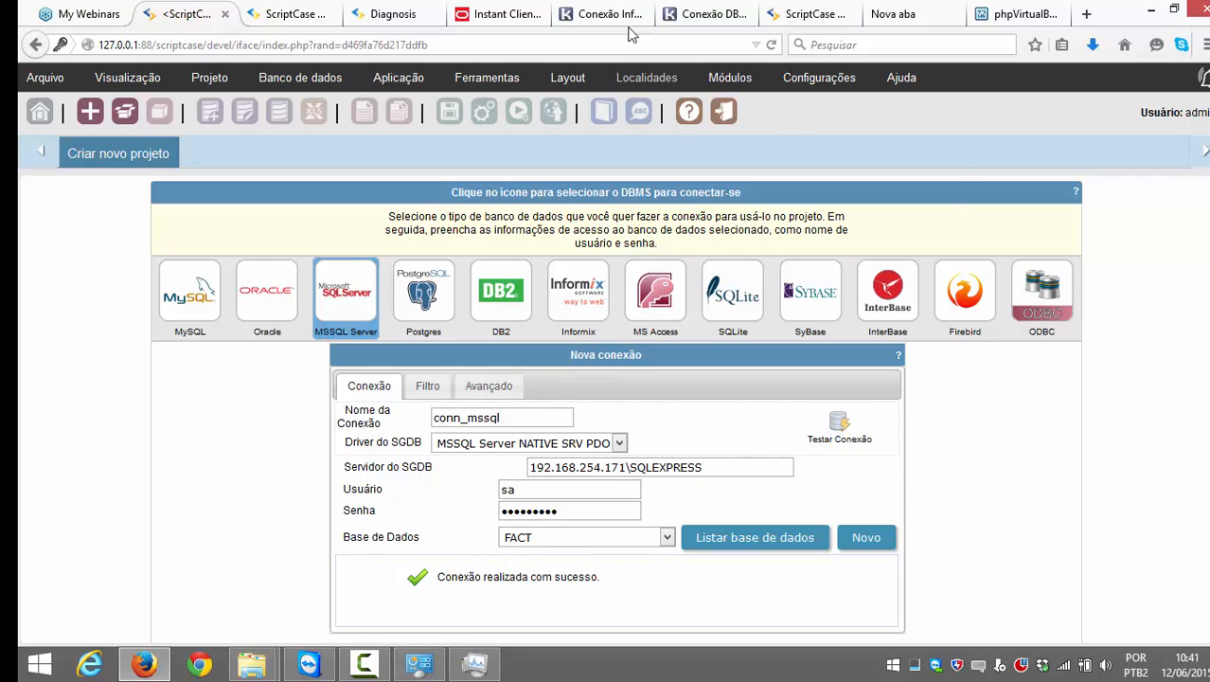
Step: Open Conectando sua Base de Dados > SQL Server > Native SRV PDO in the manual
click(694, 14)
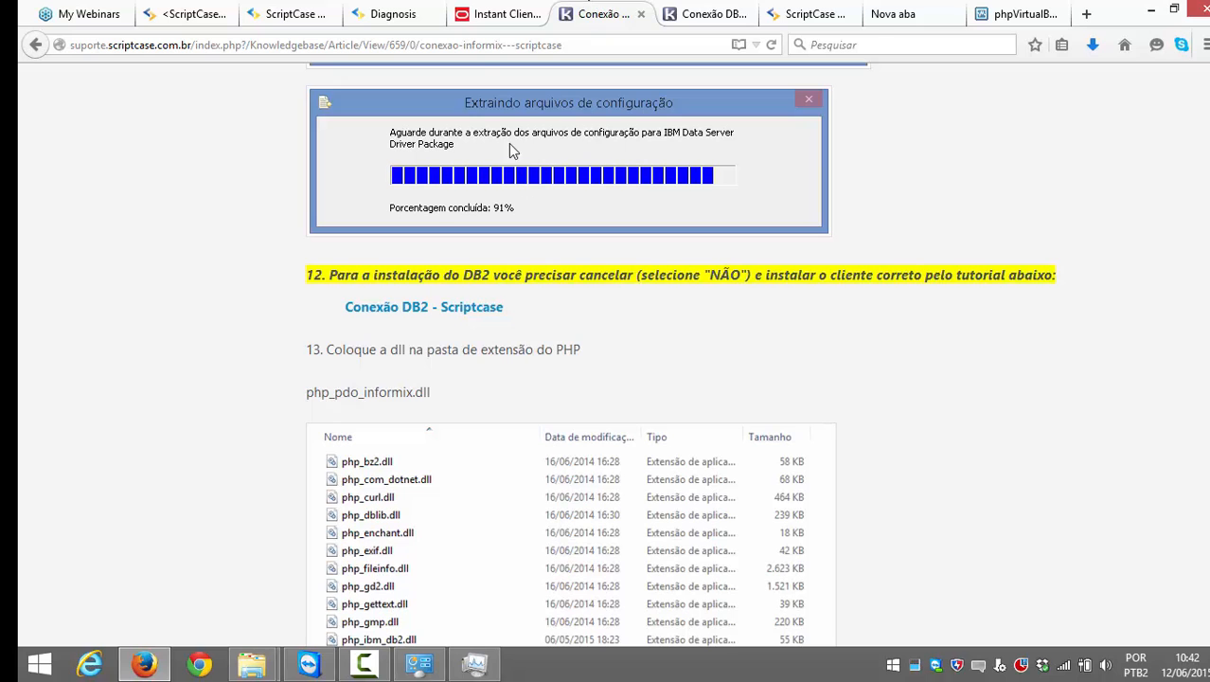
click(409, 13)
click(301, 15)
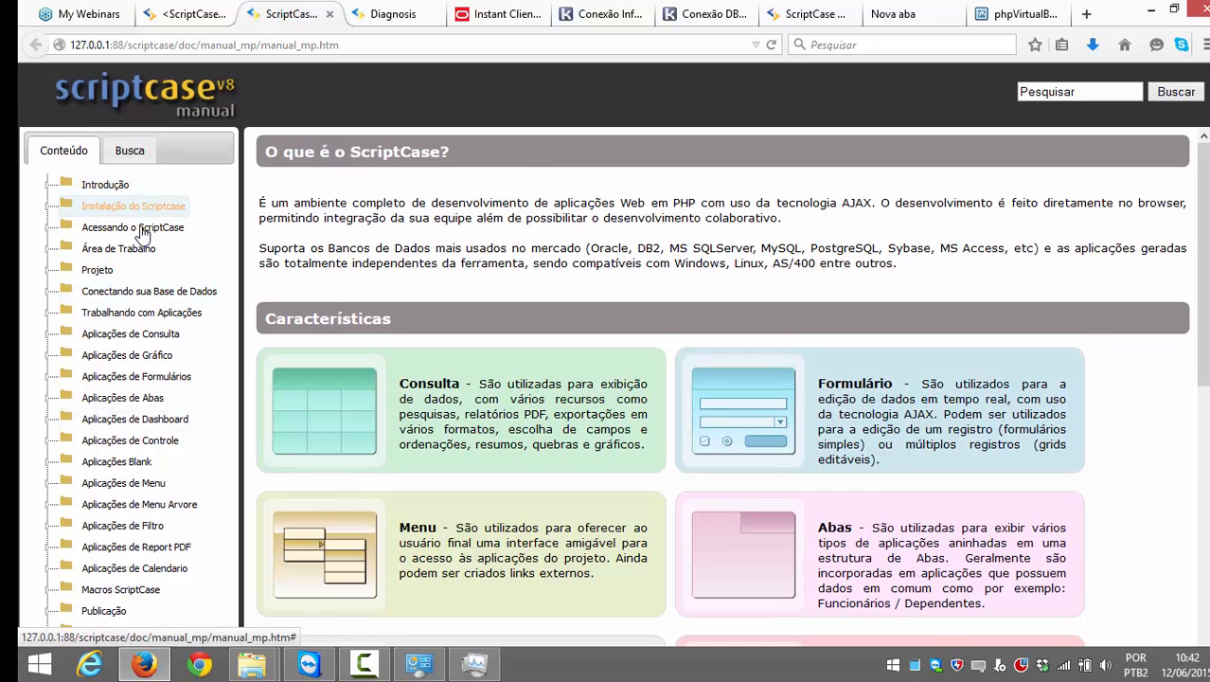
click(149, 290)
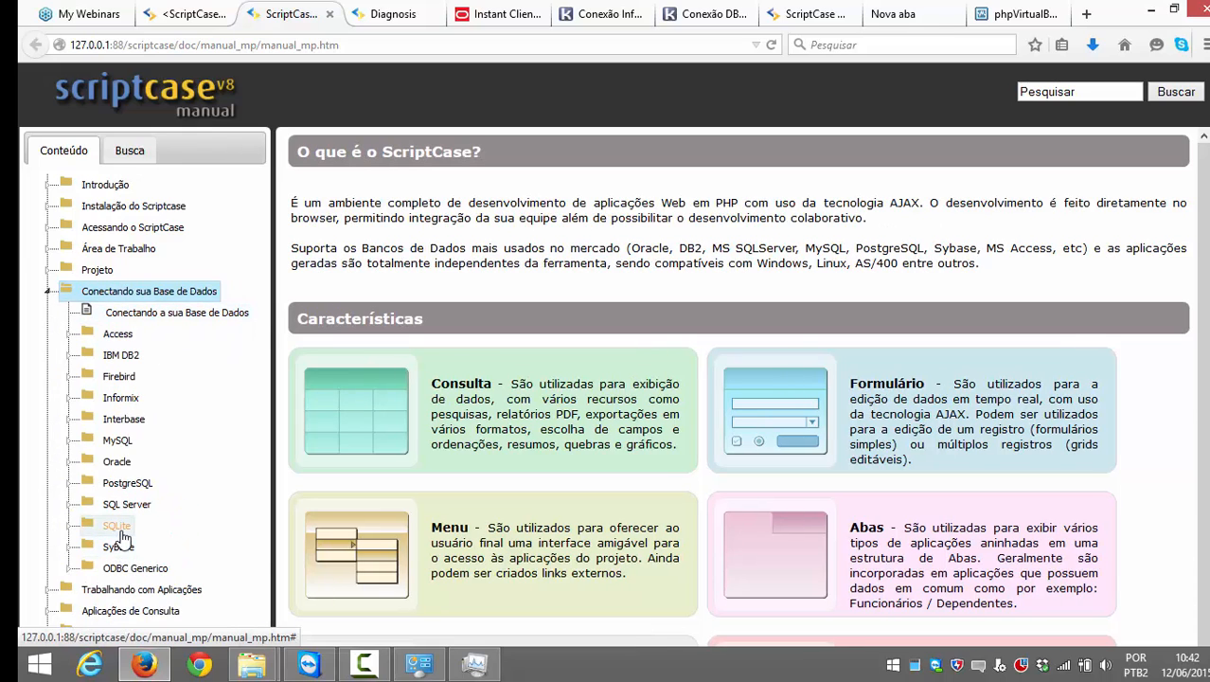
click(128, 503)
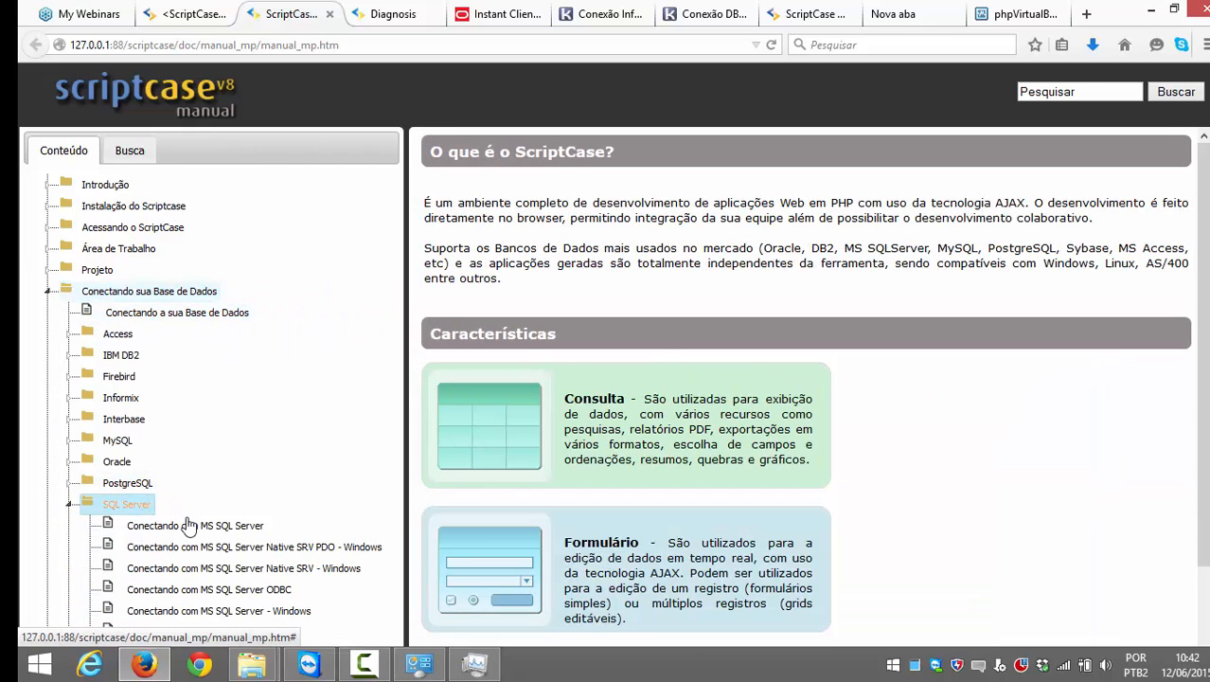
scroll(196, 530, down, 2)
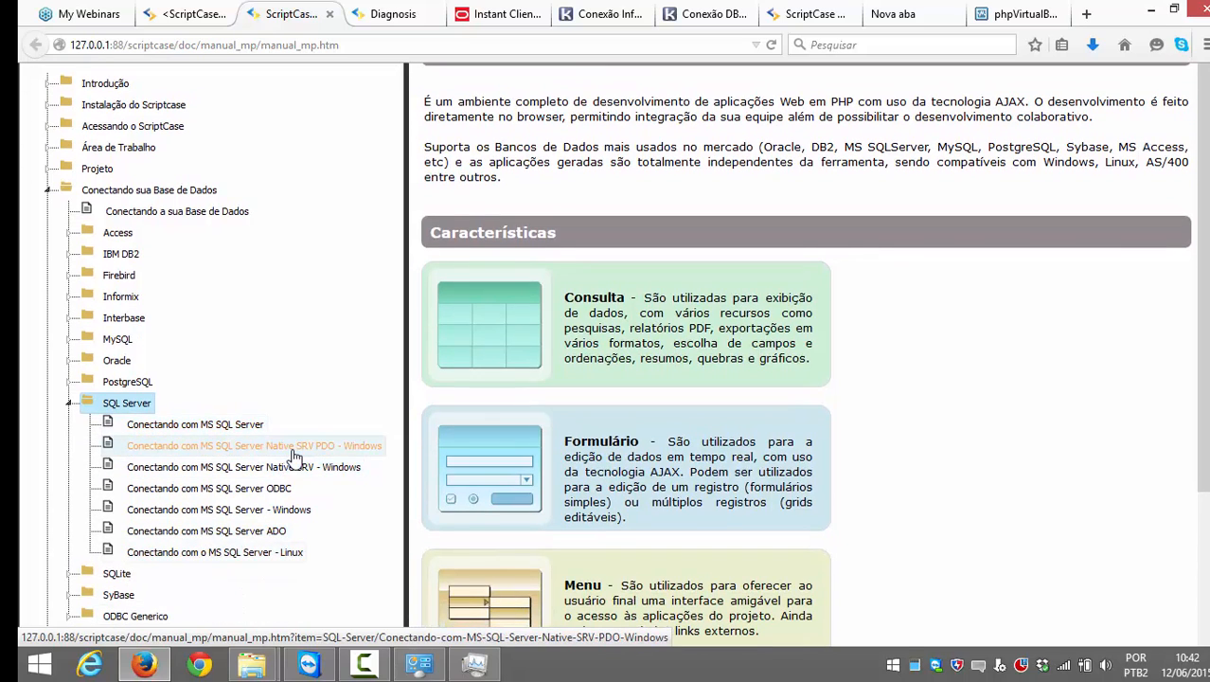
click(293, 447)
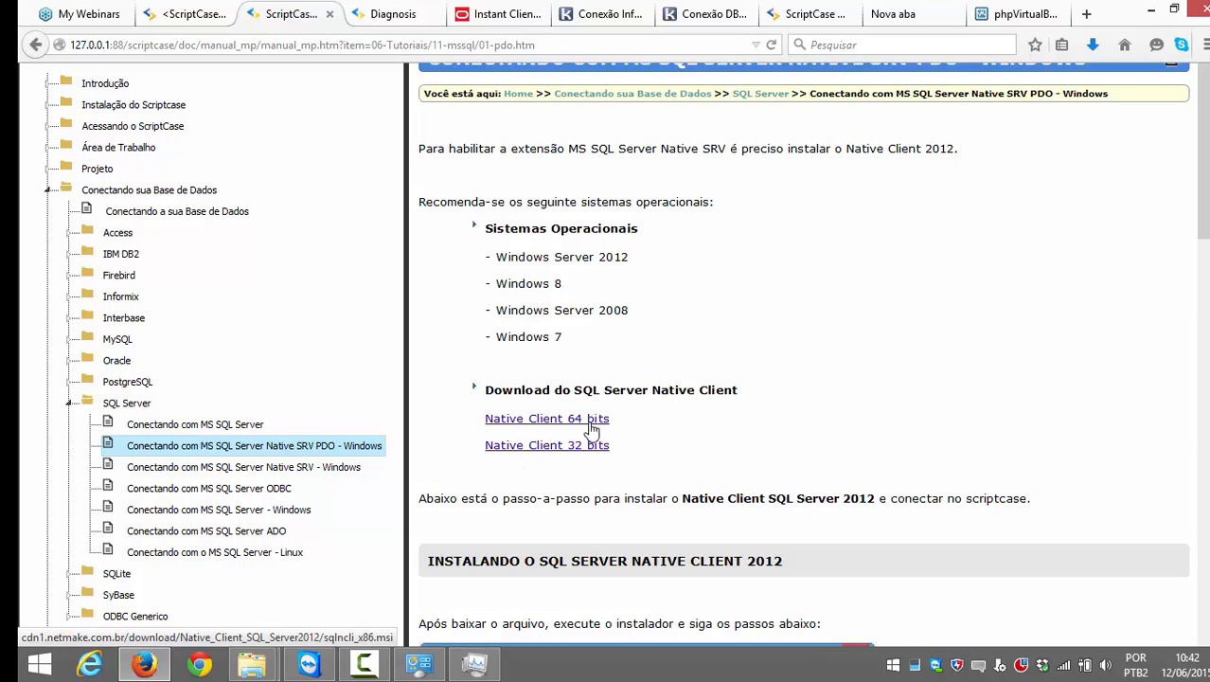
Step: Read the Native SRV PDO guide's connection section, comparing it with the connection form
scroll(587, 460, down, 10)
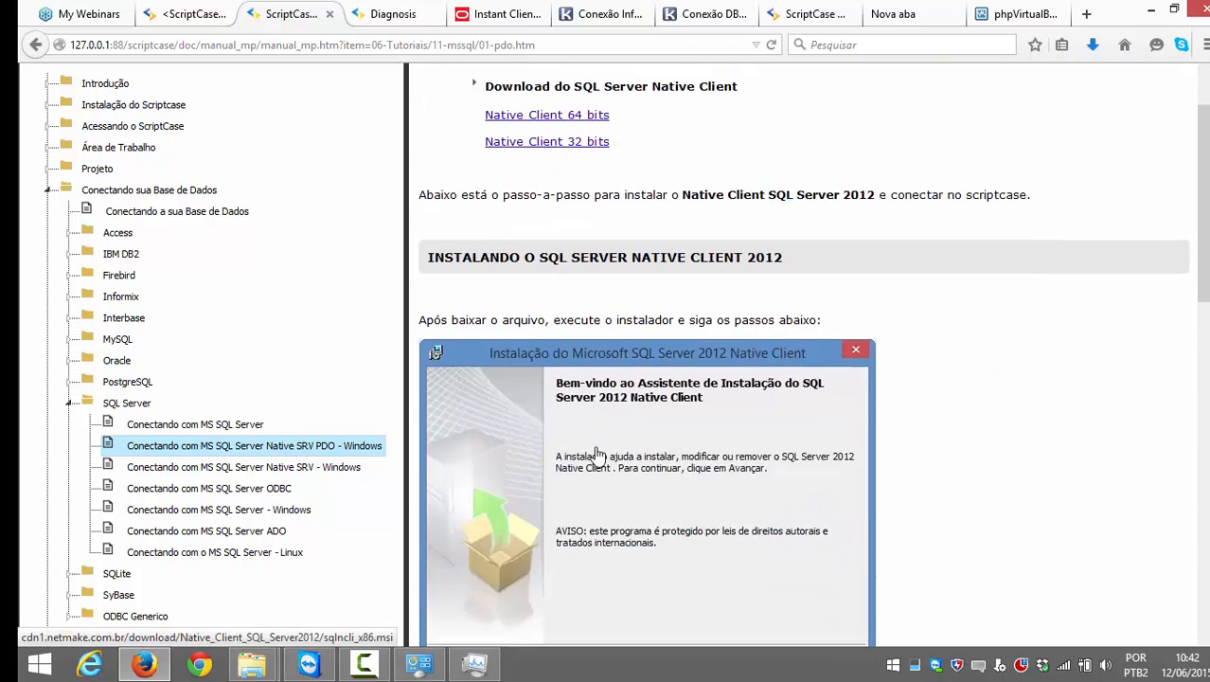
scroll(598, 454, down, 5)
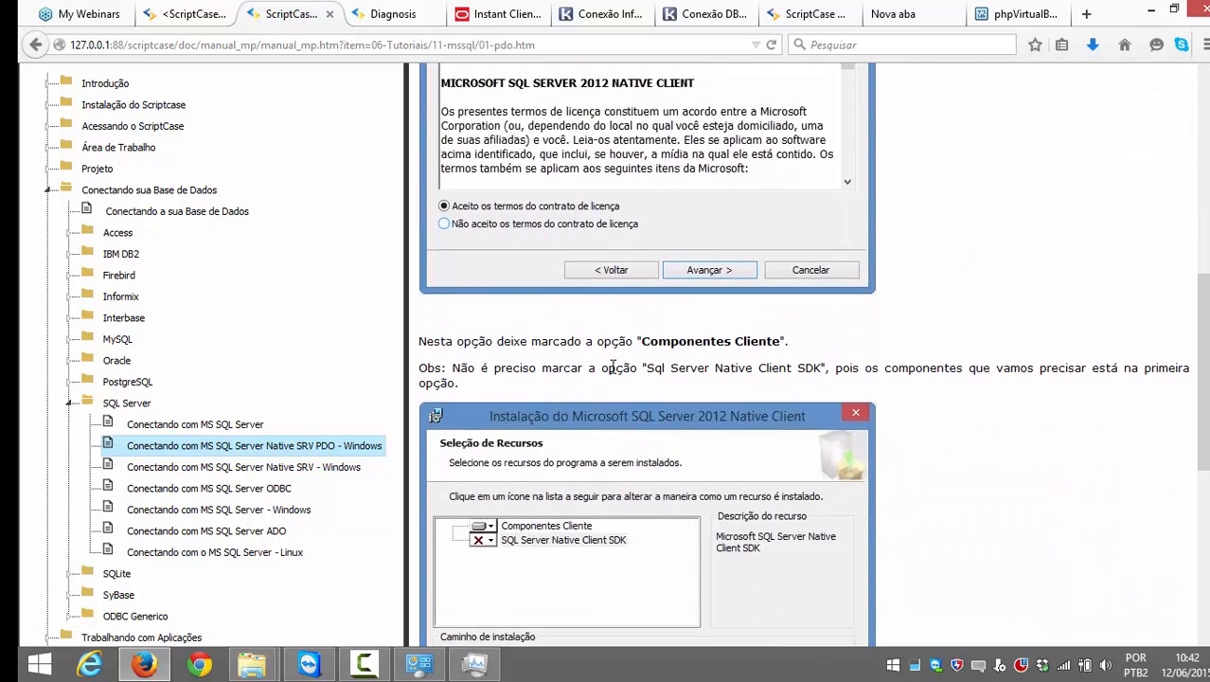
scroll(614, 367, down, 13)
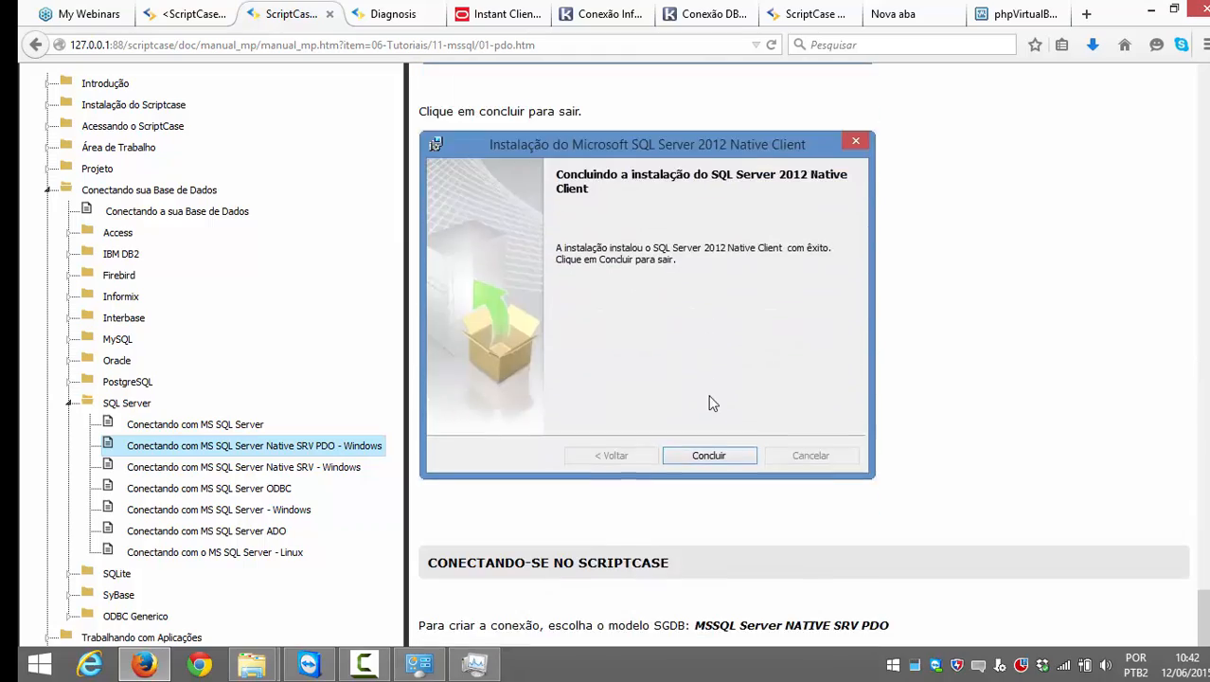
scroll(712, 403, up, 17)
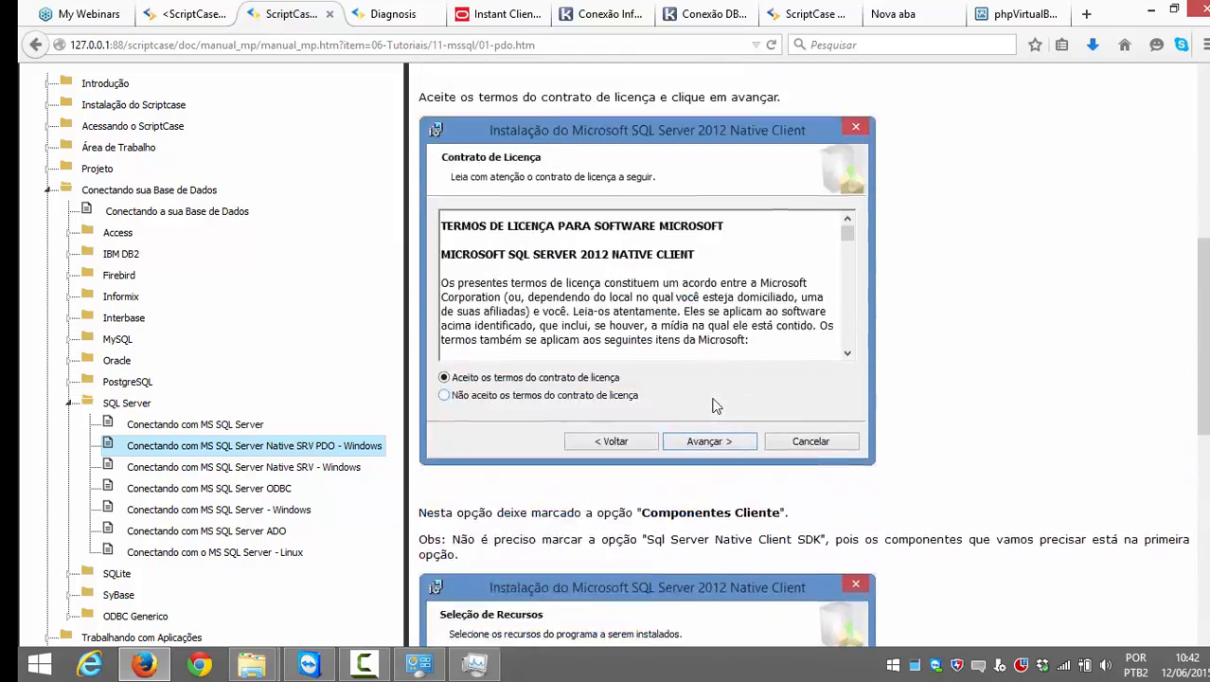
scroll(714, 405, down, 12)
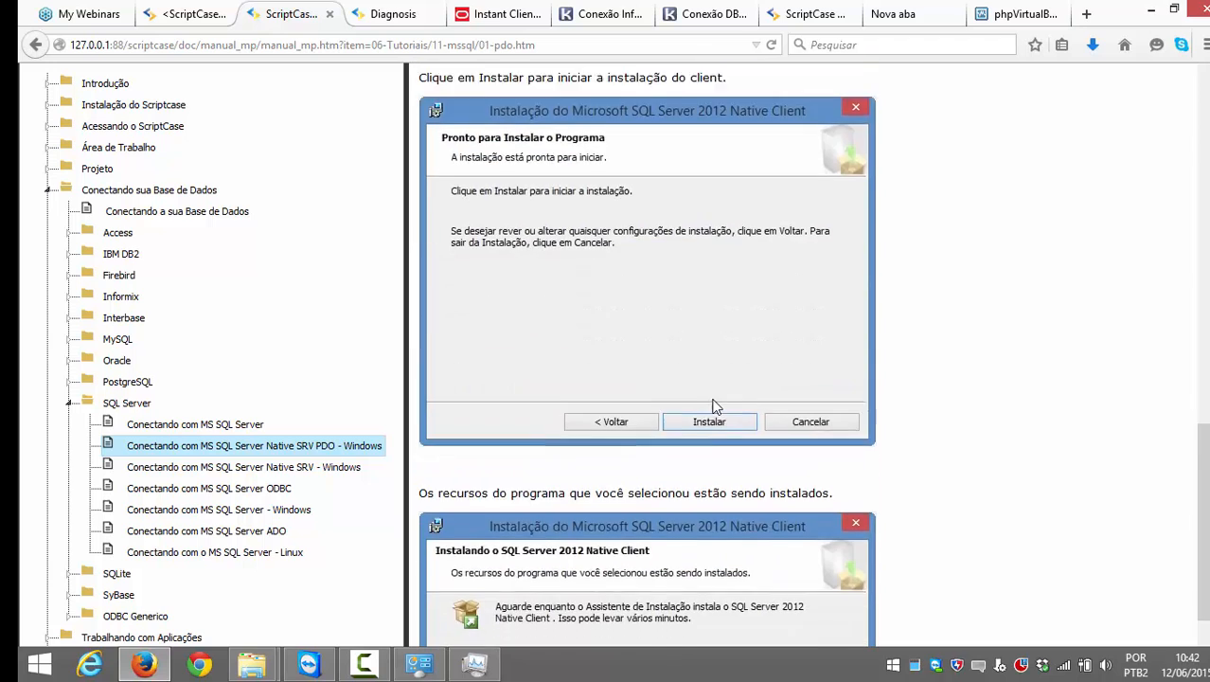
scroll(715, 406, down, 10)
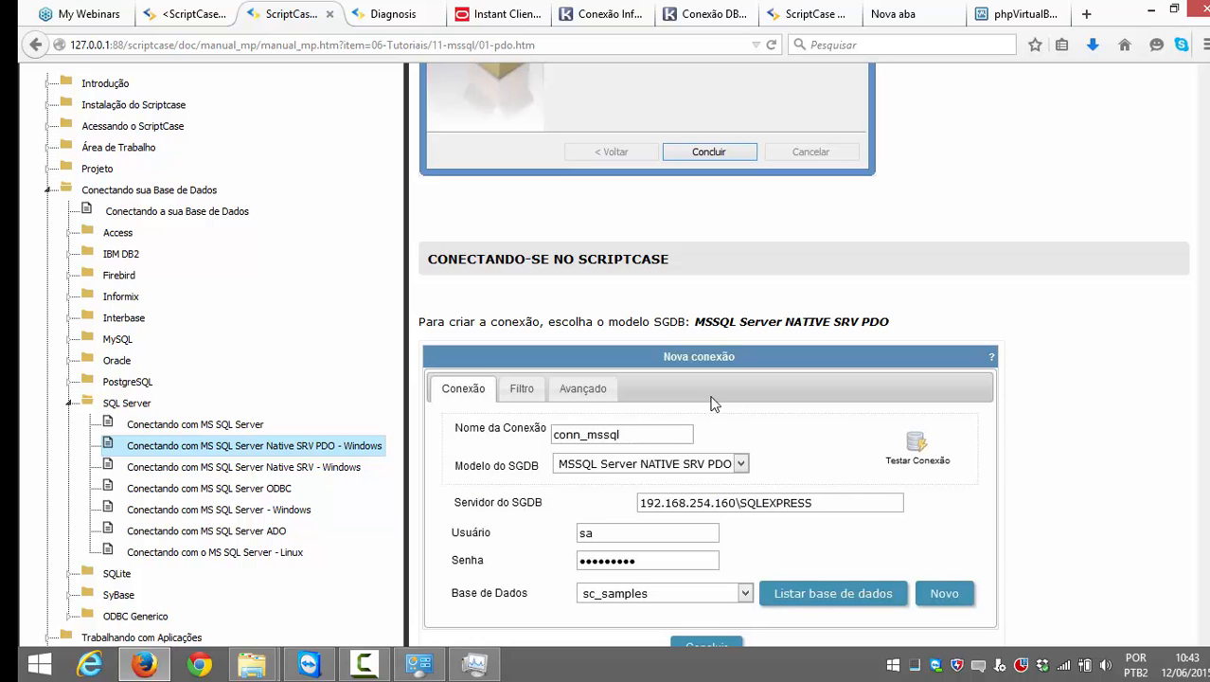
click(190, 13)
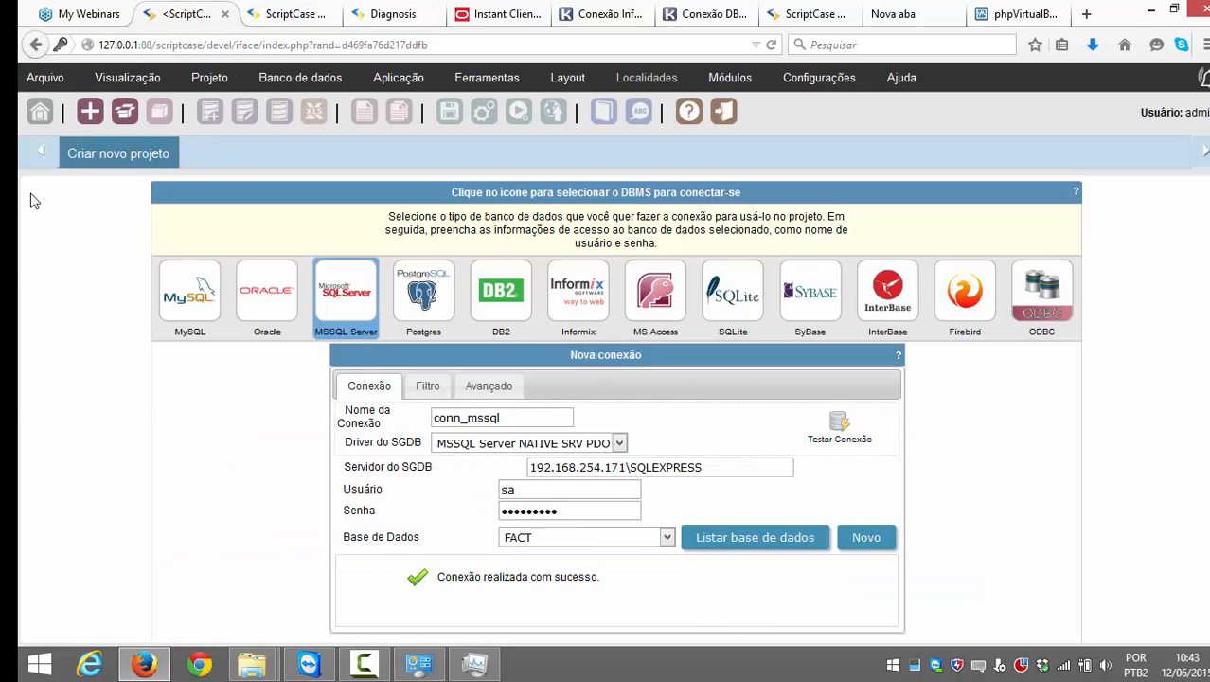
click(268, 15)
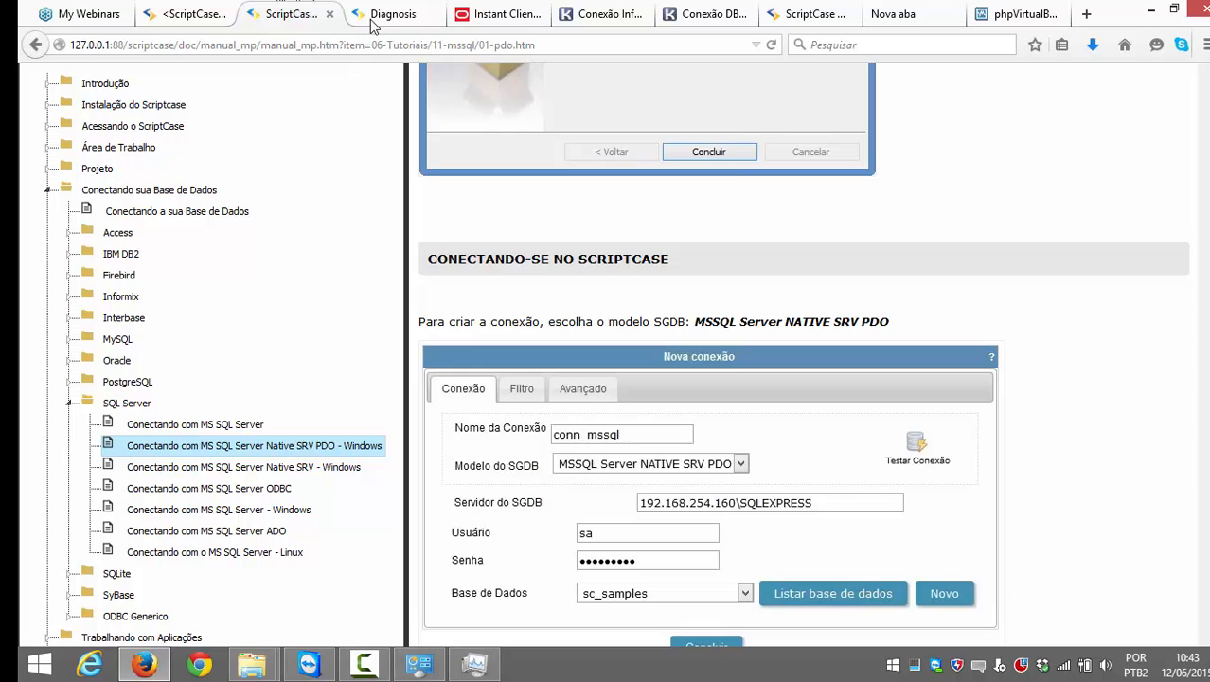
scroll(312, 157, up, 2)
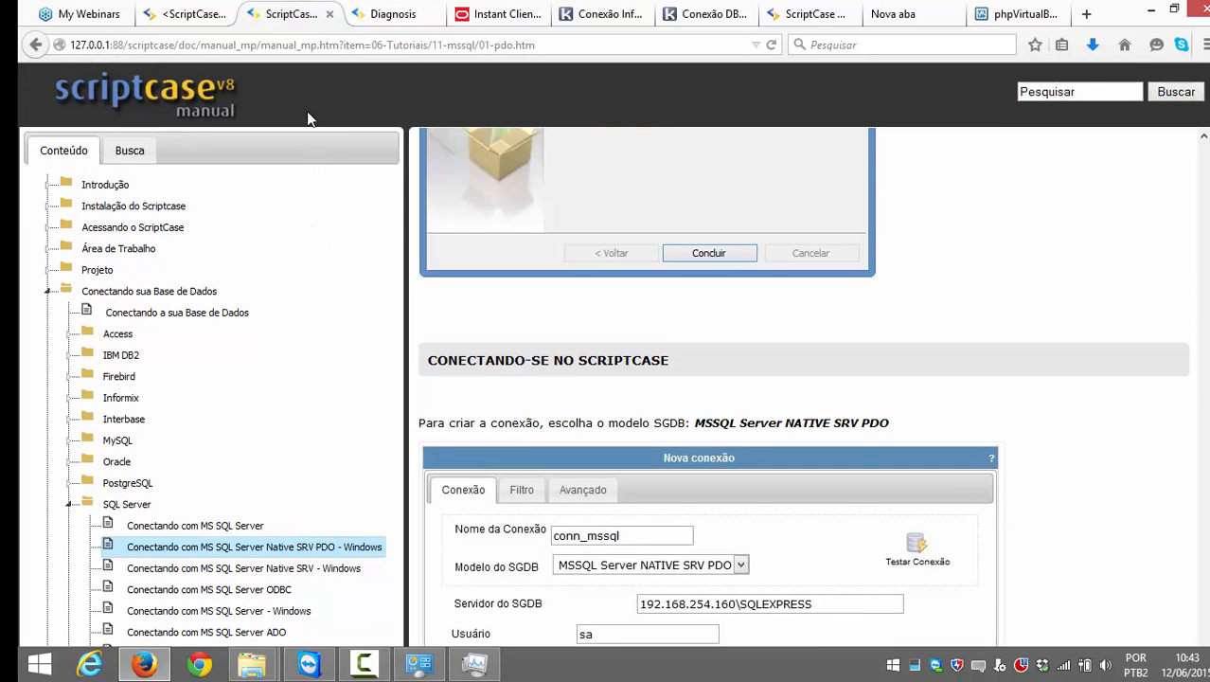
Step: Close the manual and review the opening steps of the Informix connection article
click(331, 14)
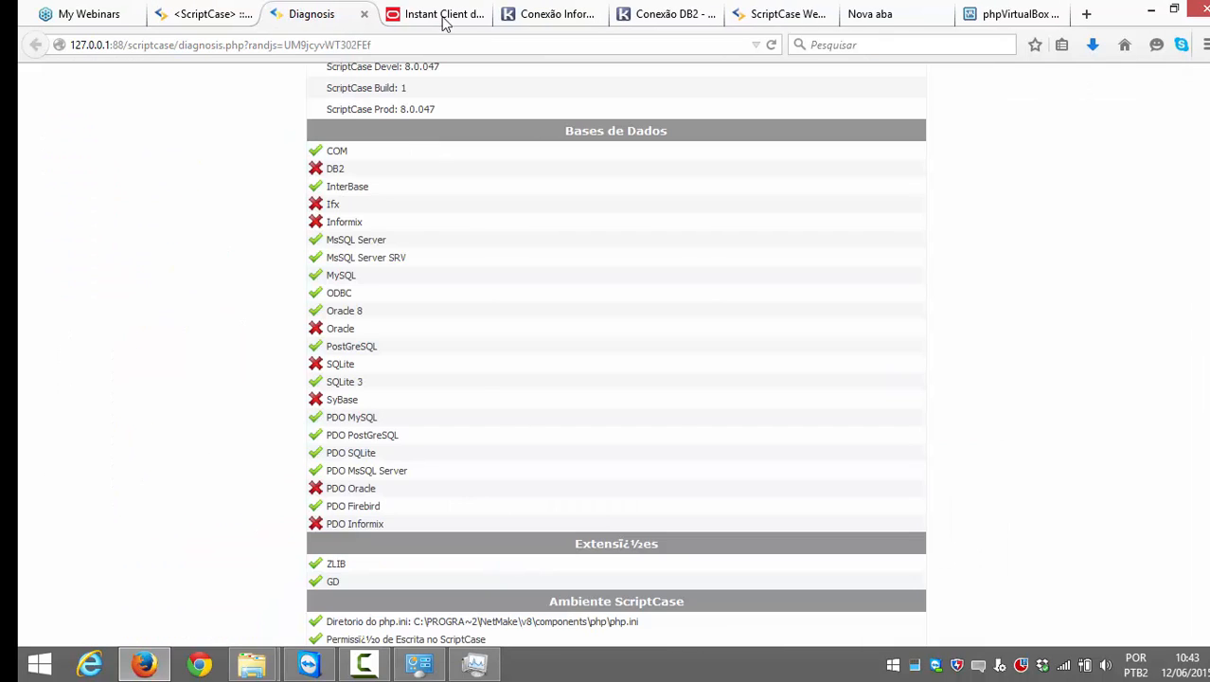
click(551, 14)
scroll(661, 138, up, 10)
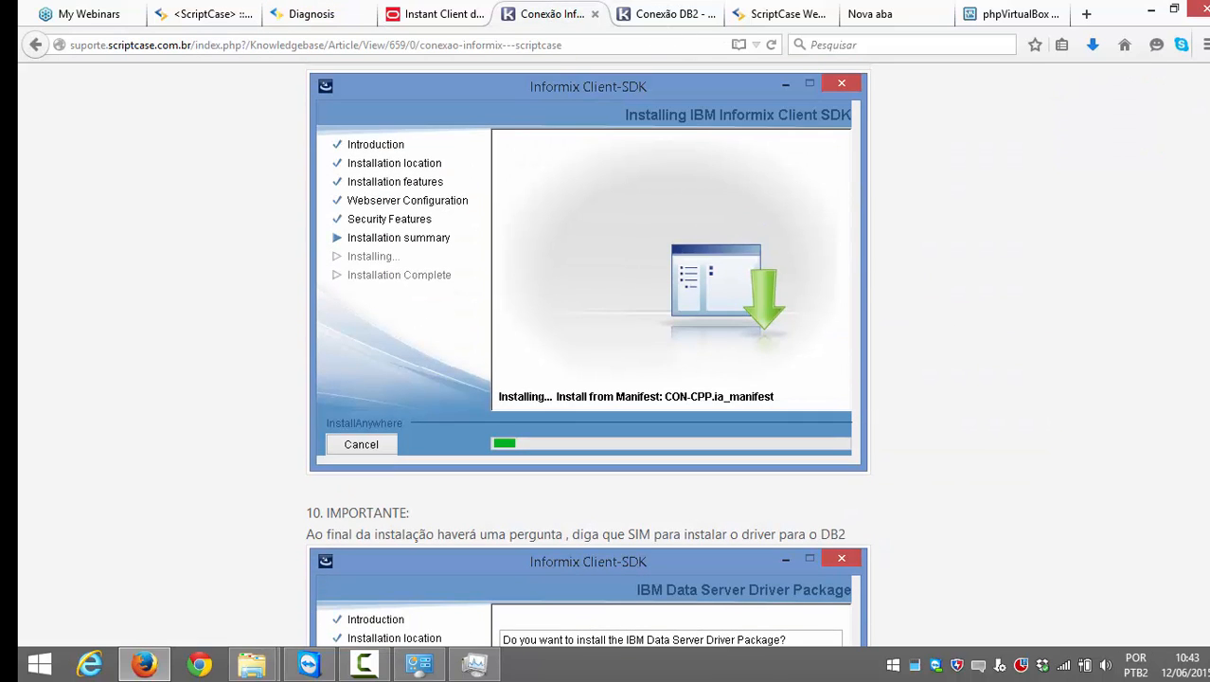
scroll(979, 316, up, 10)
scroll(975, 316, down, 2)
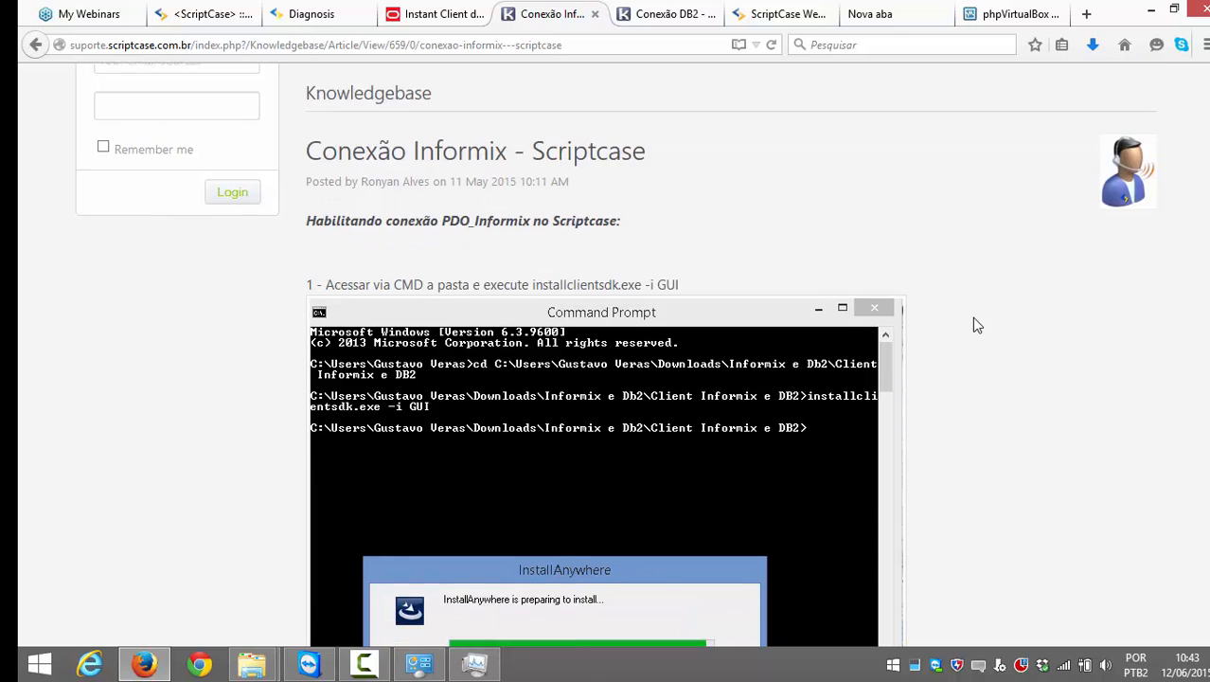
scroll(899, 311, up, 1)
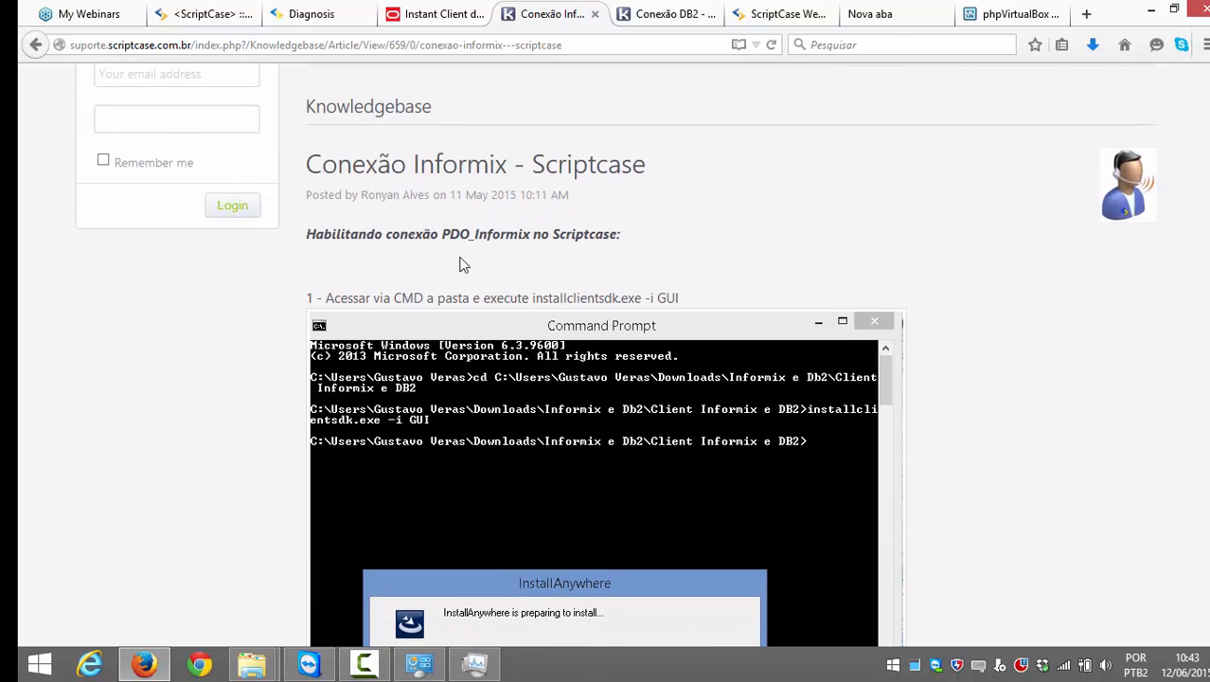
scroll(463, 267, down, 1)
scroll(462, 279, up, 1)
scroll(461, 289, down, 1)
drag(330, 201, 695, 201)
click(681, 210)
Step: Scroll the article to steps 18 and 19 on php_pdo_informix.dll and the Apache restart
scroll(673, 219, down, 2)
scroll(625, 308, down, 8)
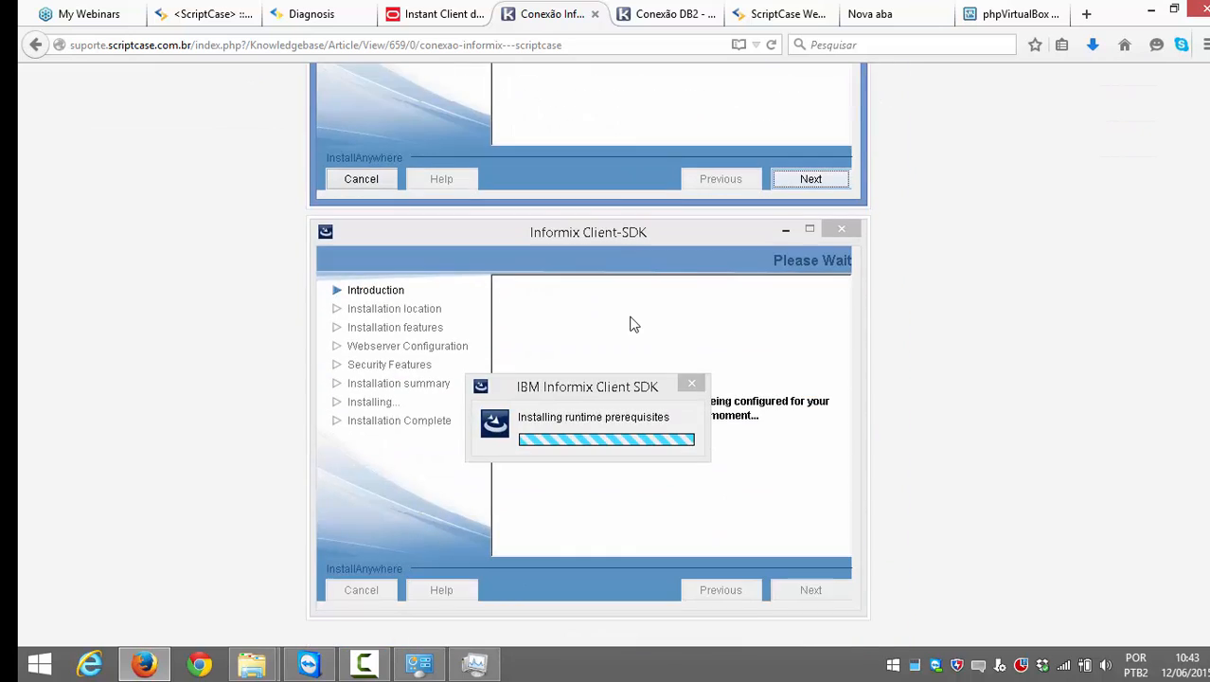
scroll(615, 305, up, 3)
scroll(616, 308, up, 2)
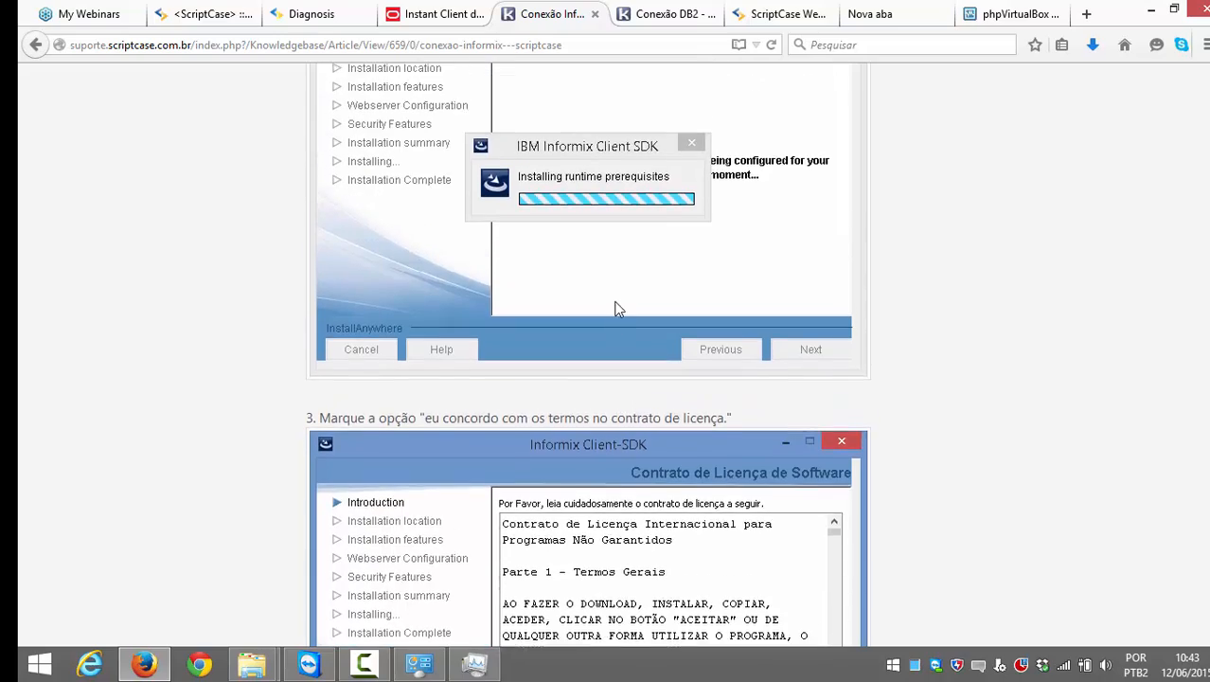
scroll(617, 311, down, 2)
scroll(615, 305, down, 12)
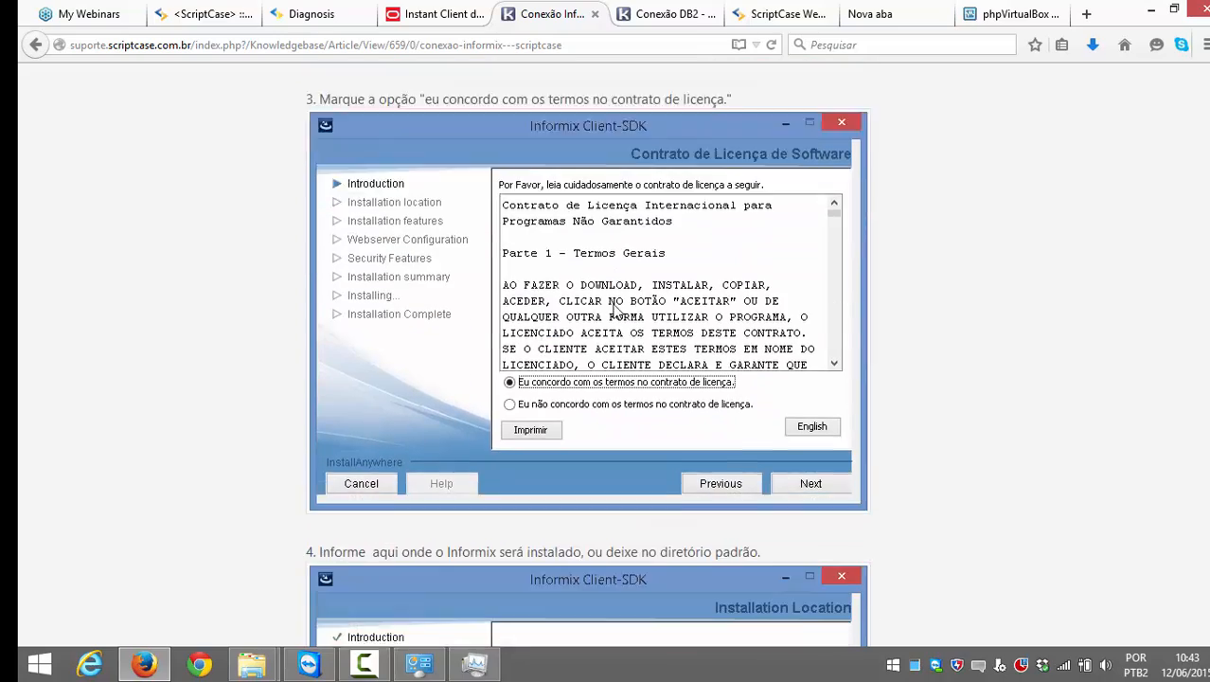
scroll(610, 301, up, 5)
scroll(610, 305, up, 15)
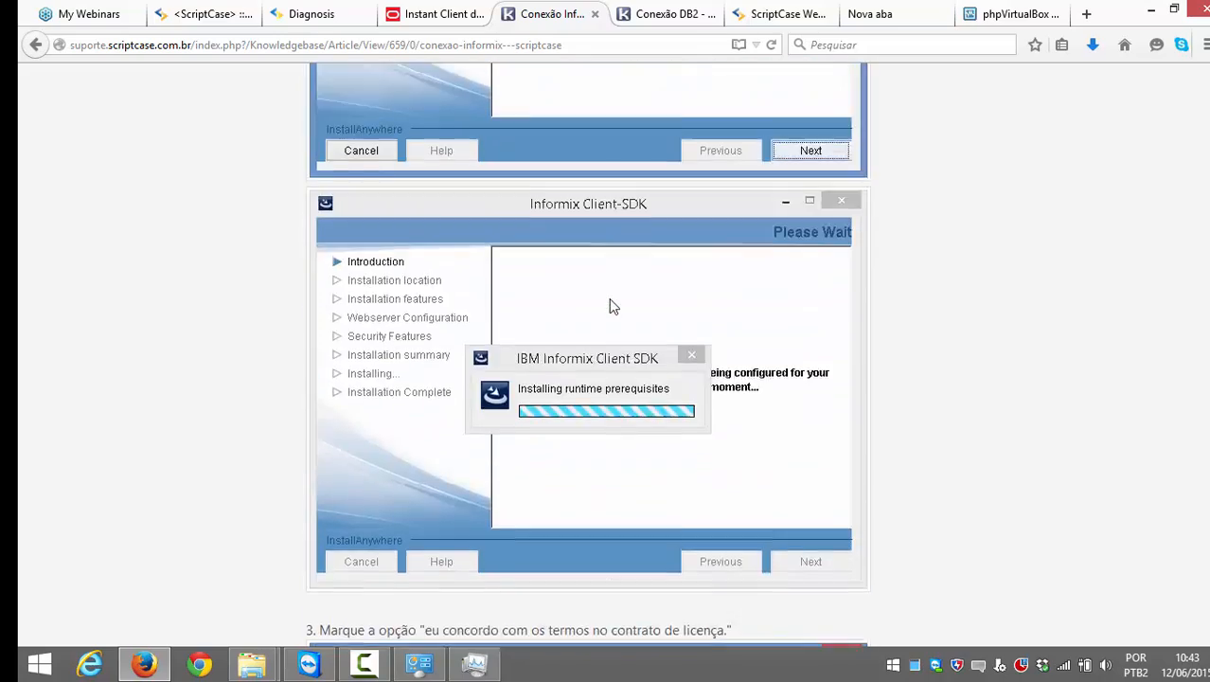
scroll(615, 351, down, 20)
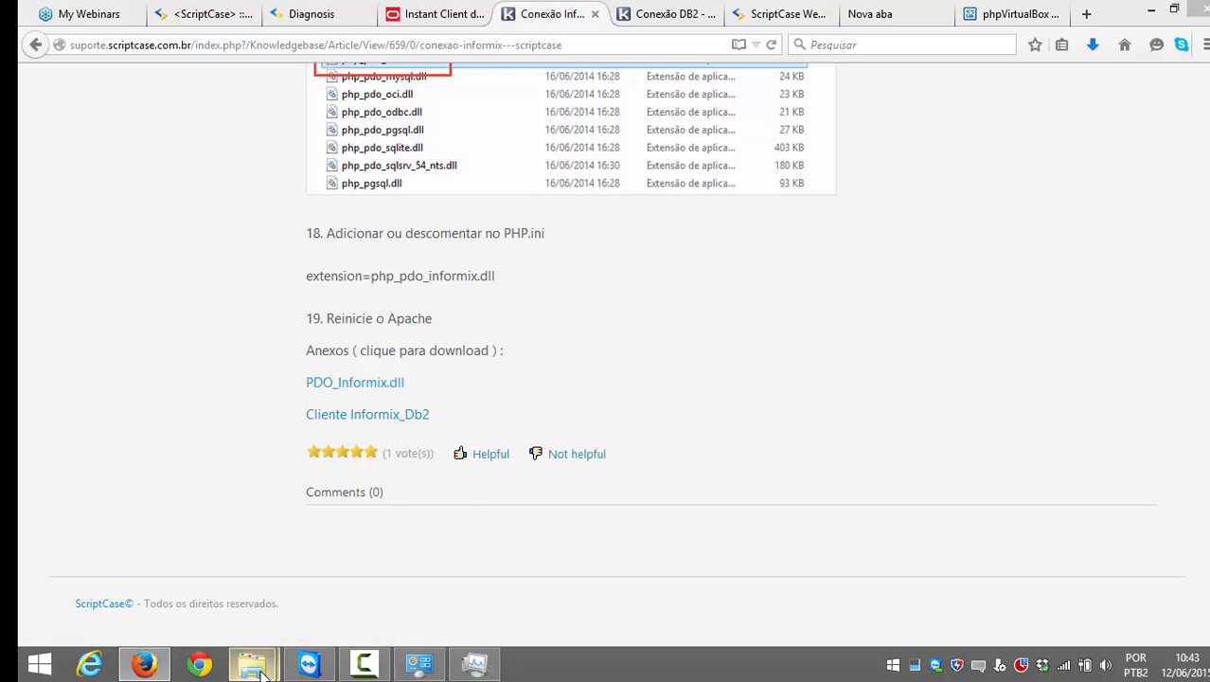
Step: Open the desktop's Conexões > Informix folder in a maximized window
mouse_move(252, 662)
mouse_move(341, 525)
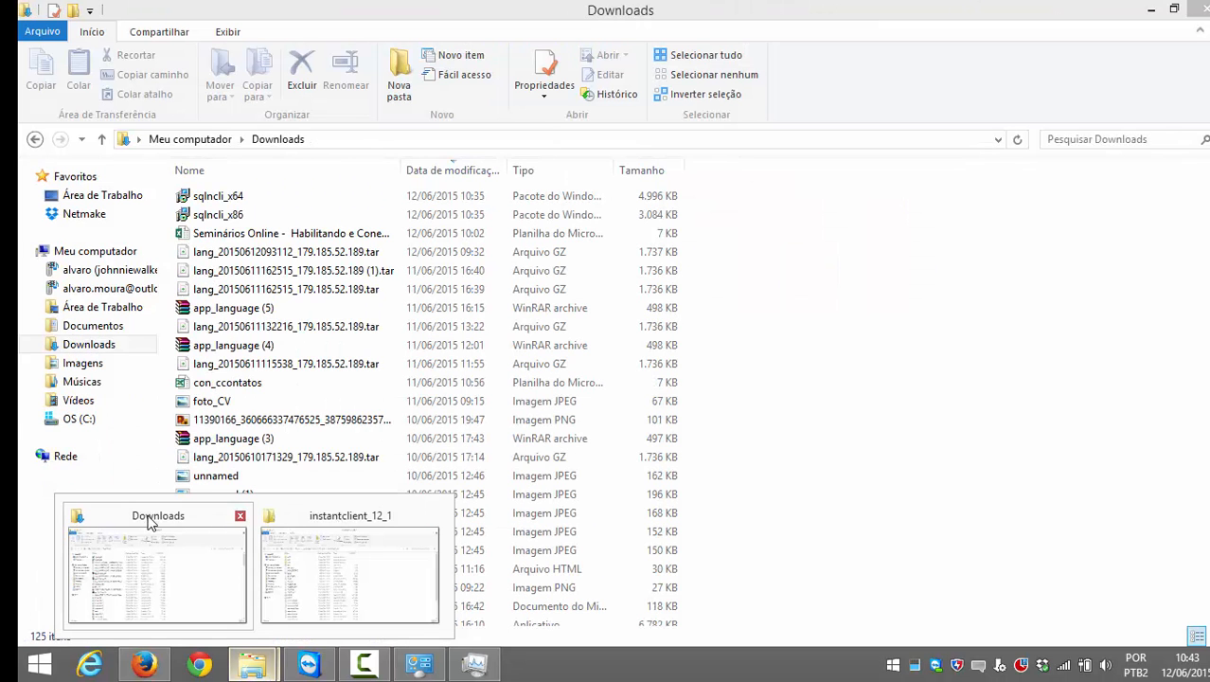
click(294, 516)
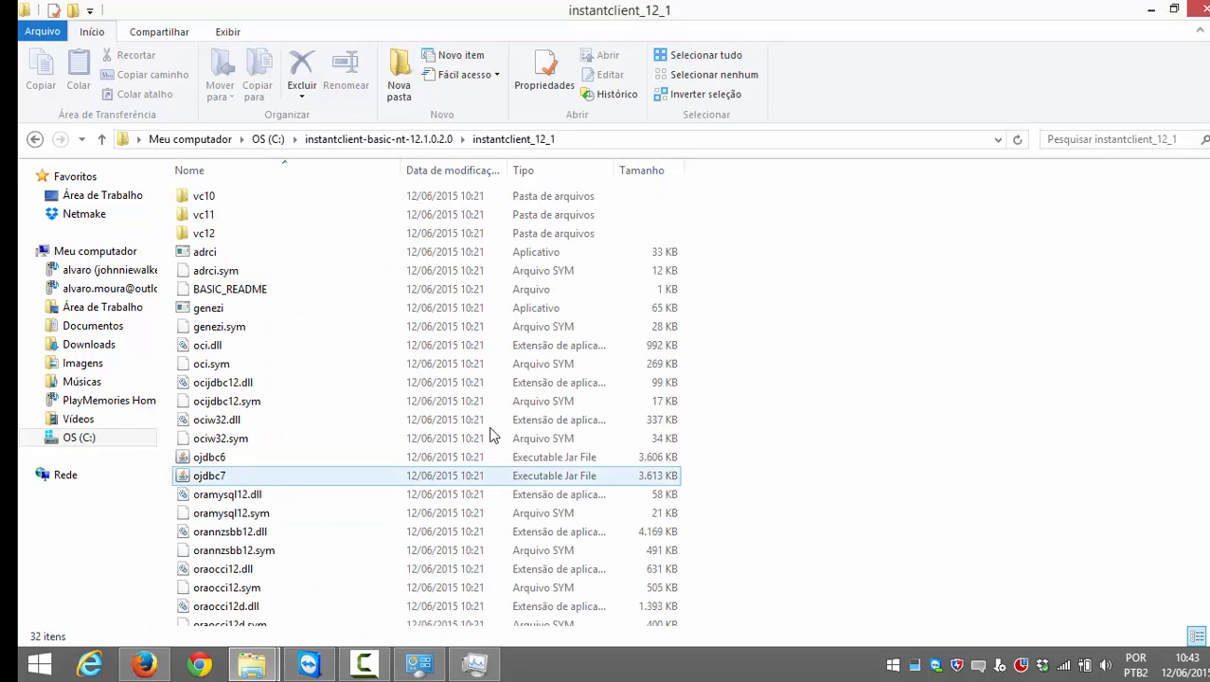
click(763, 390)
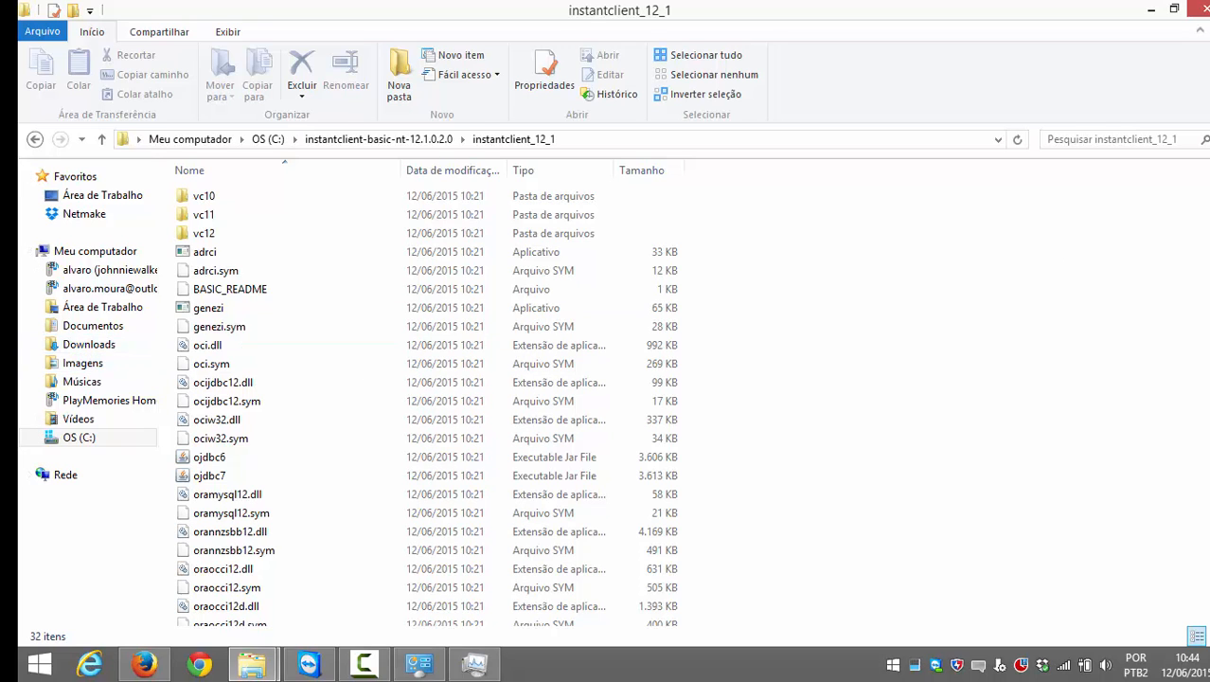
click(1186, 676)
click(1208, 674)
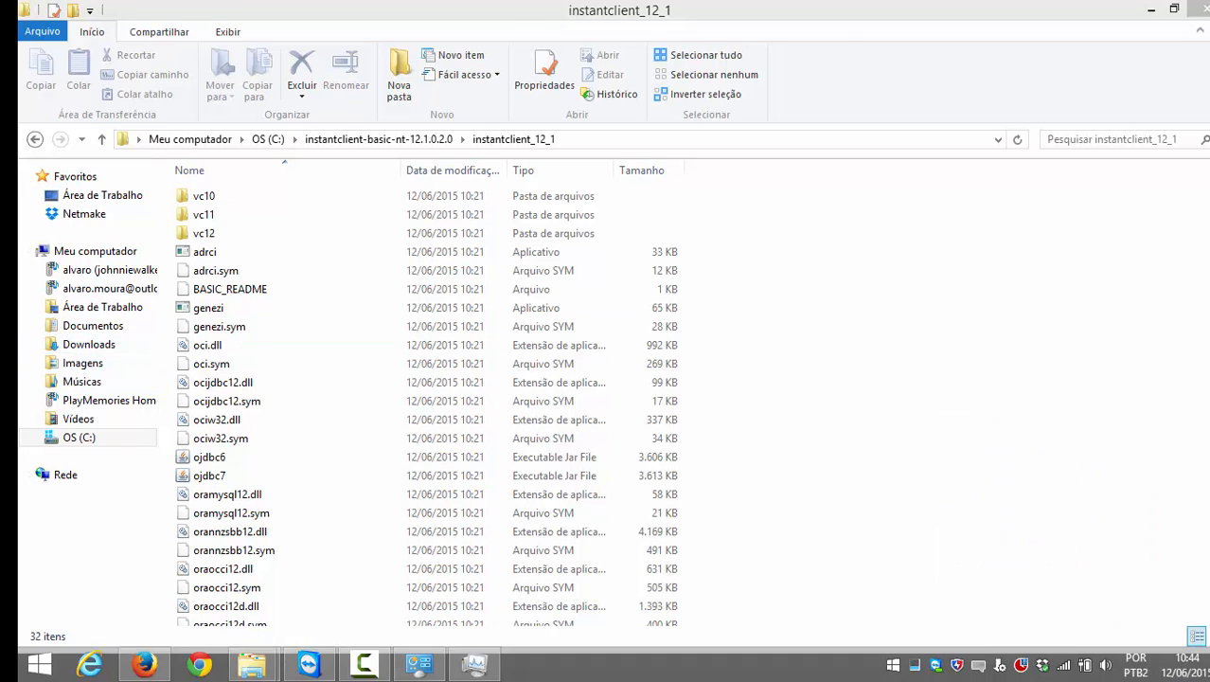
double_click(774, 334)
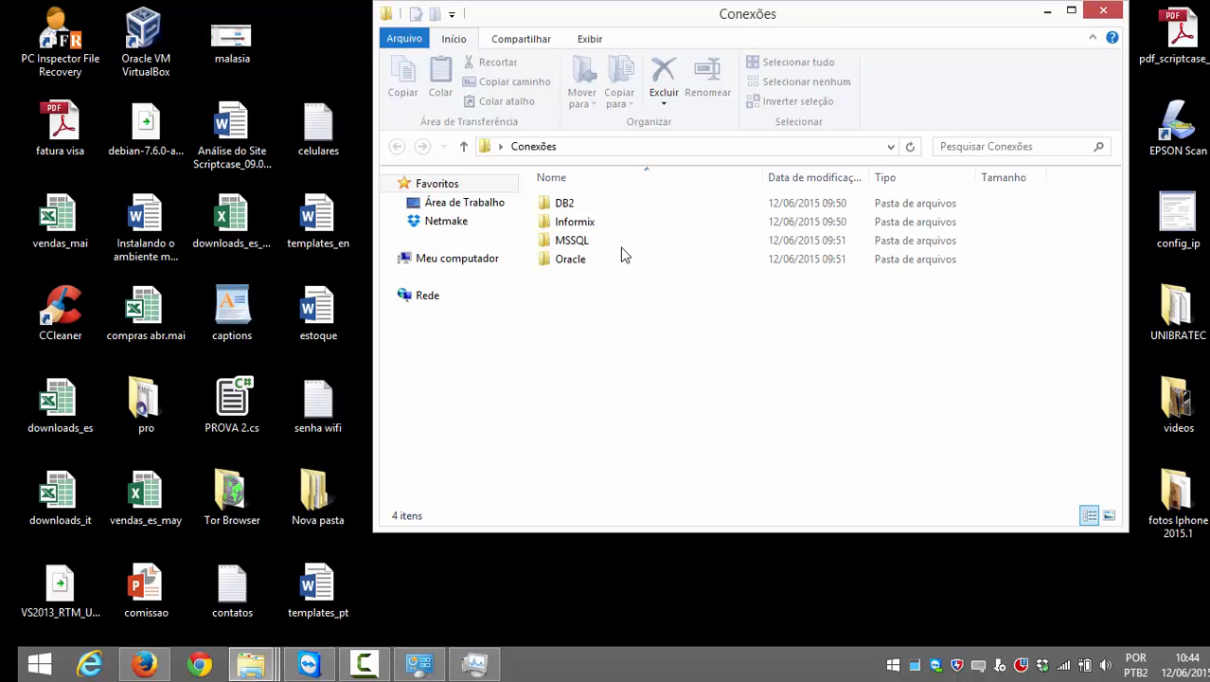
double_click(586, 222)
double_click(665, 22)
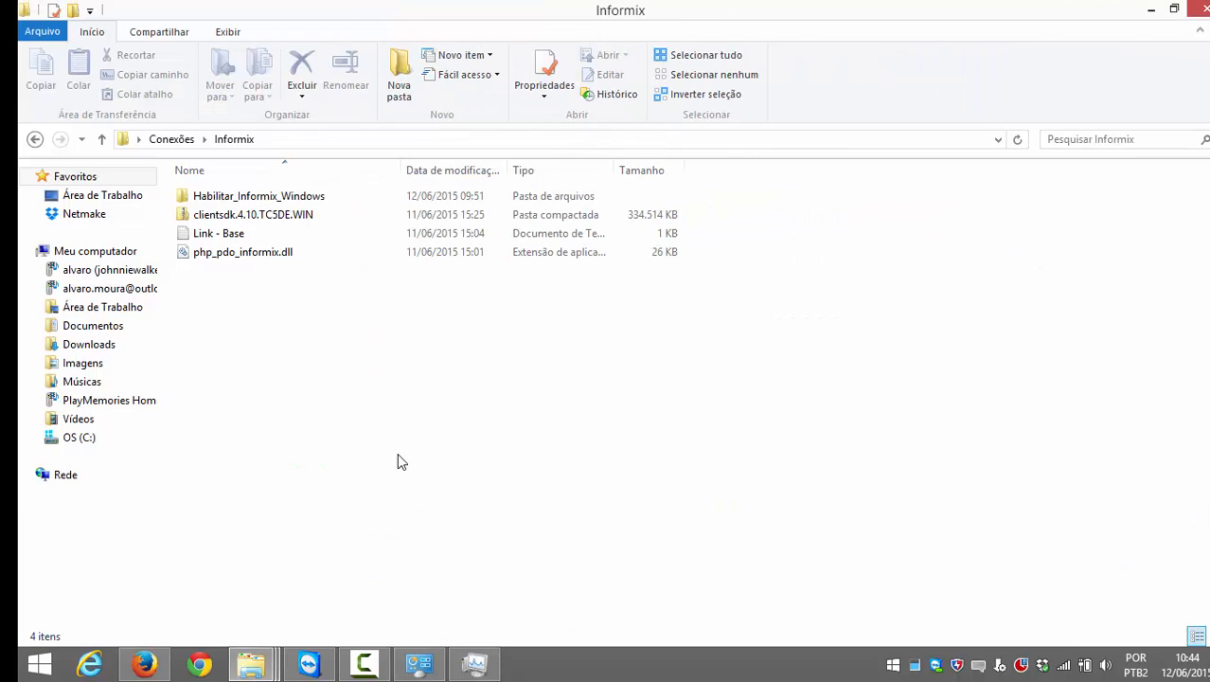
Step: Bring up the context menu for the clientsdk.4.10.TC5DE.WIN archive
click(275, 216)
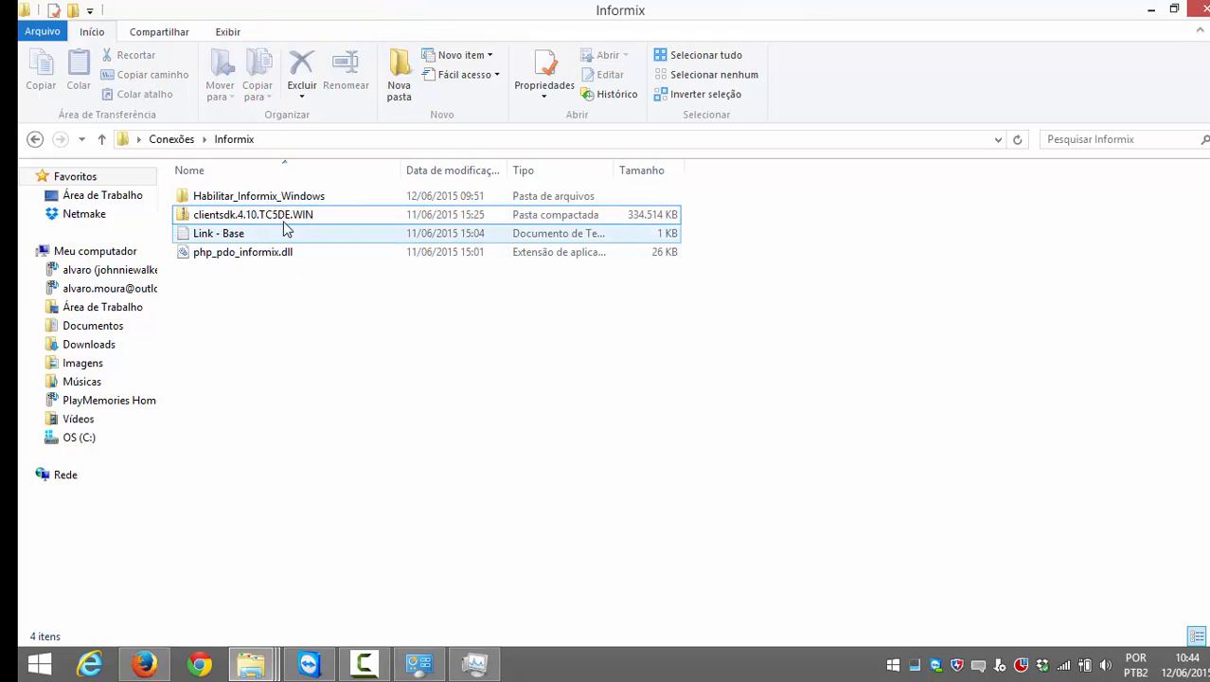
mouse_move(289, 218)
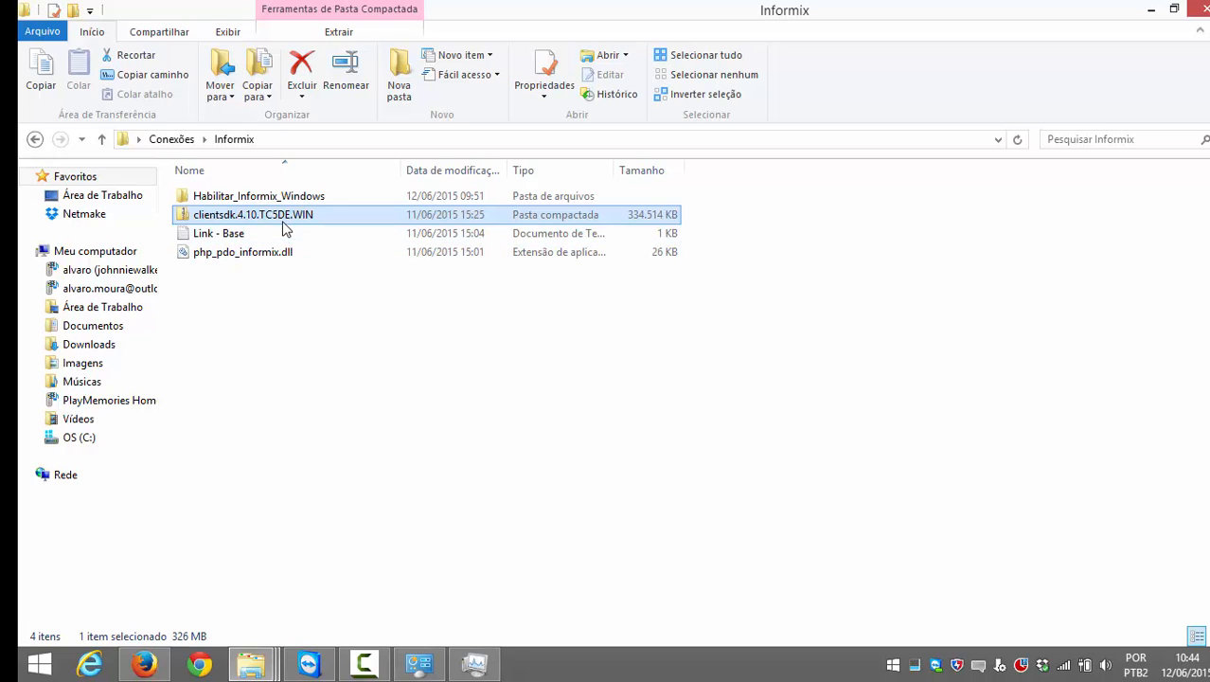
click(231, 234)
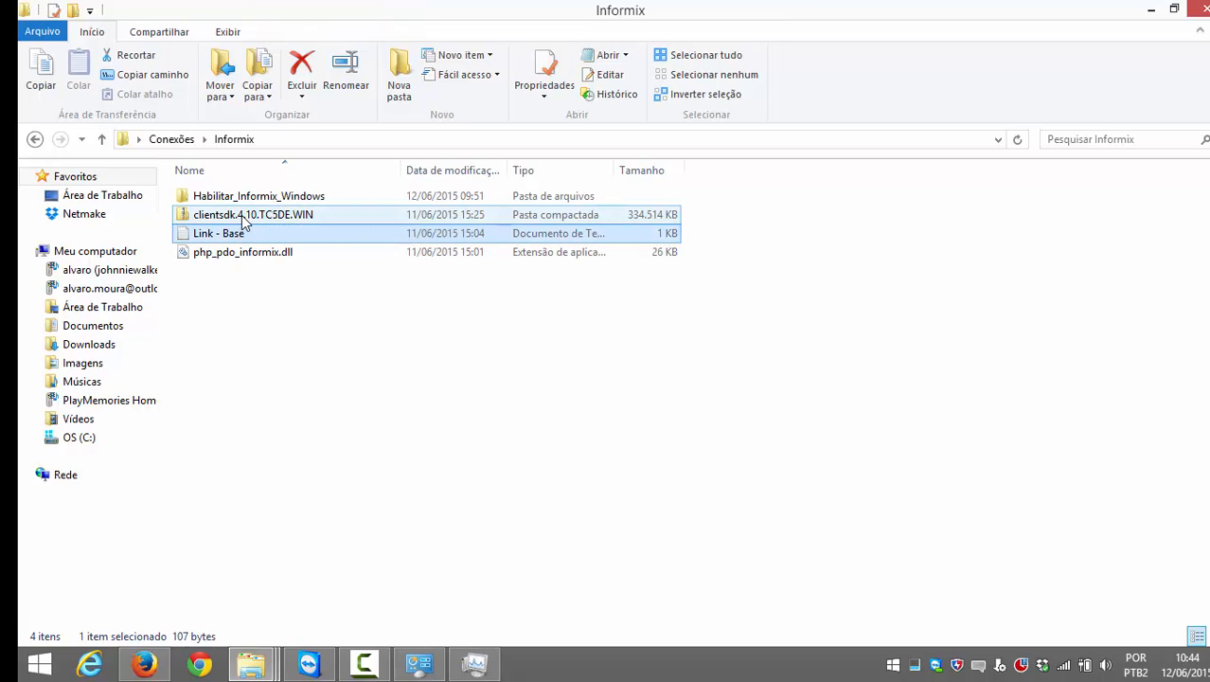
click(244, 218)
right_click(244, 219)
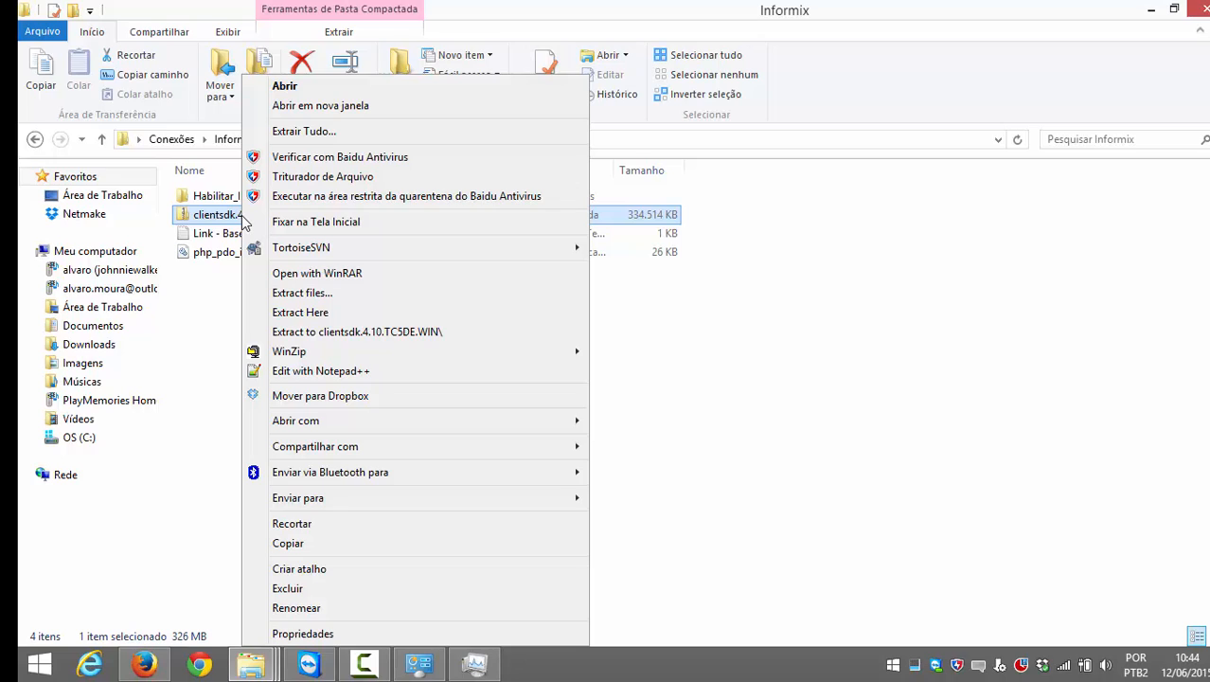
Step: Select the clientsdk.4.10.TC5DE.WIN archive inside the Habilitar_Informix_Windows folder
click(301, 131)
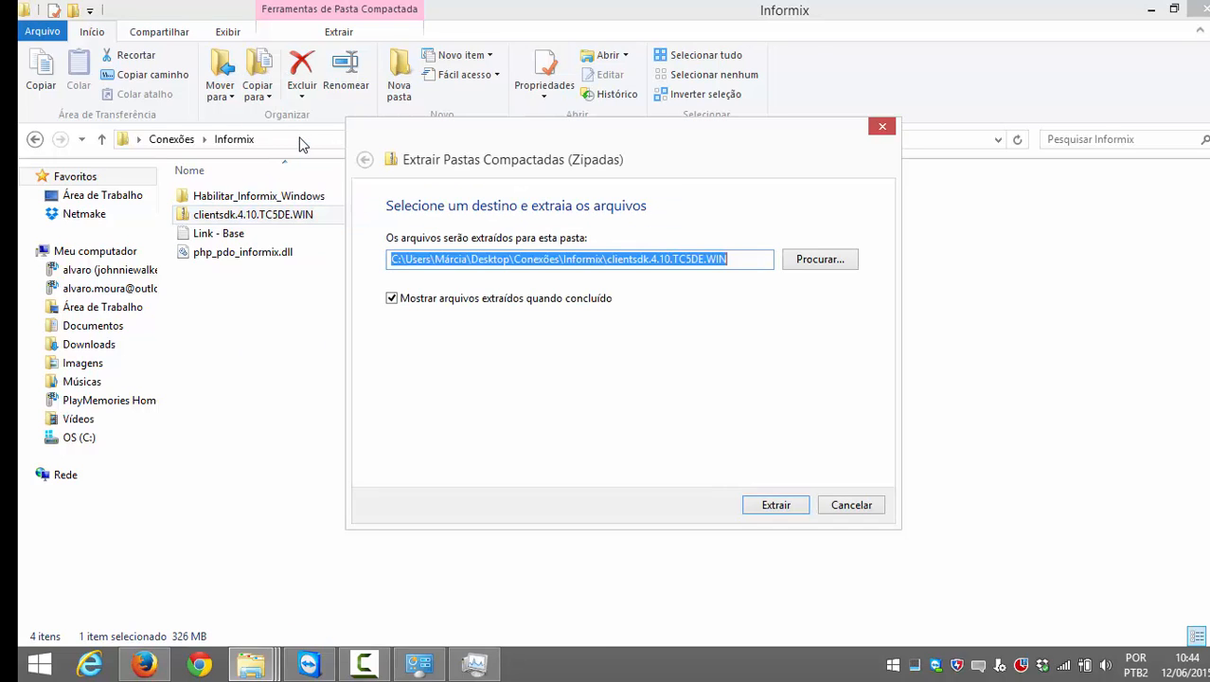
click(851, 504)
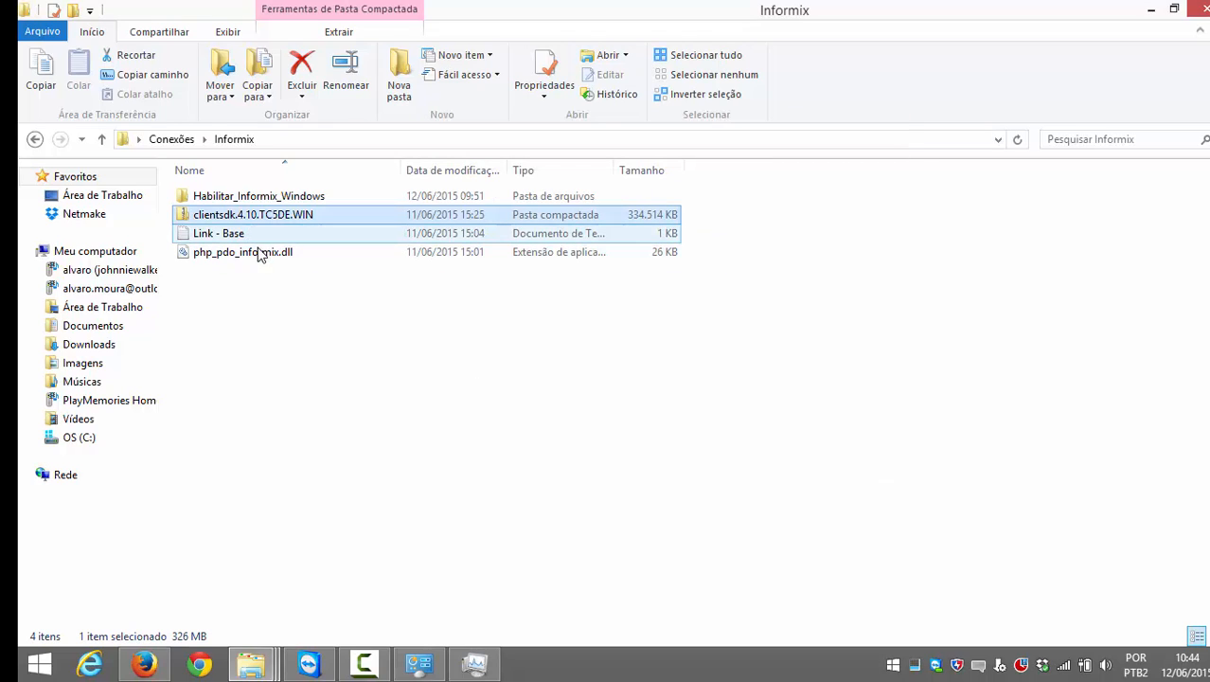
click(324, 347)
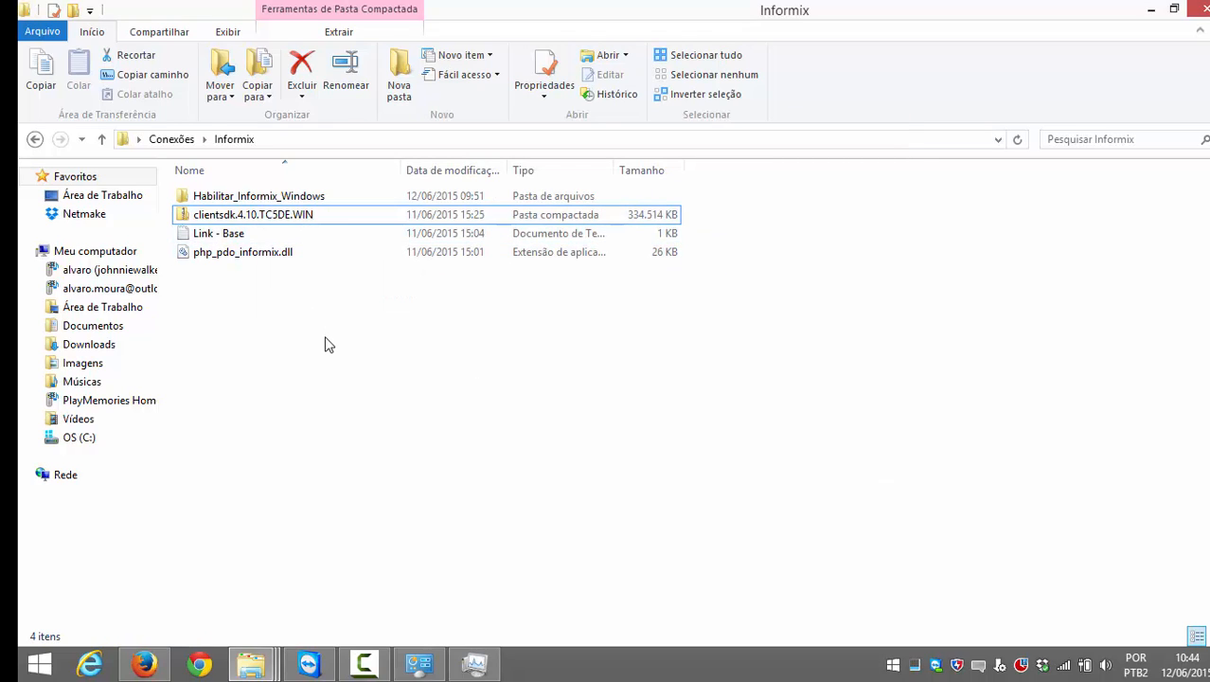
click(299, 198)
click(293, 216)
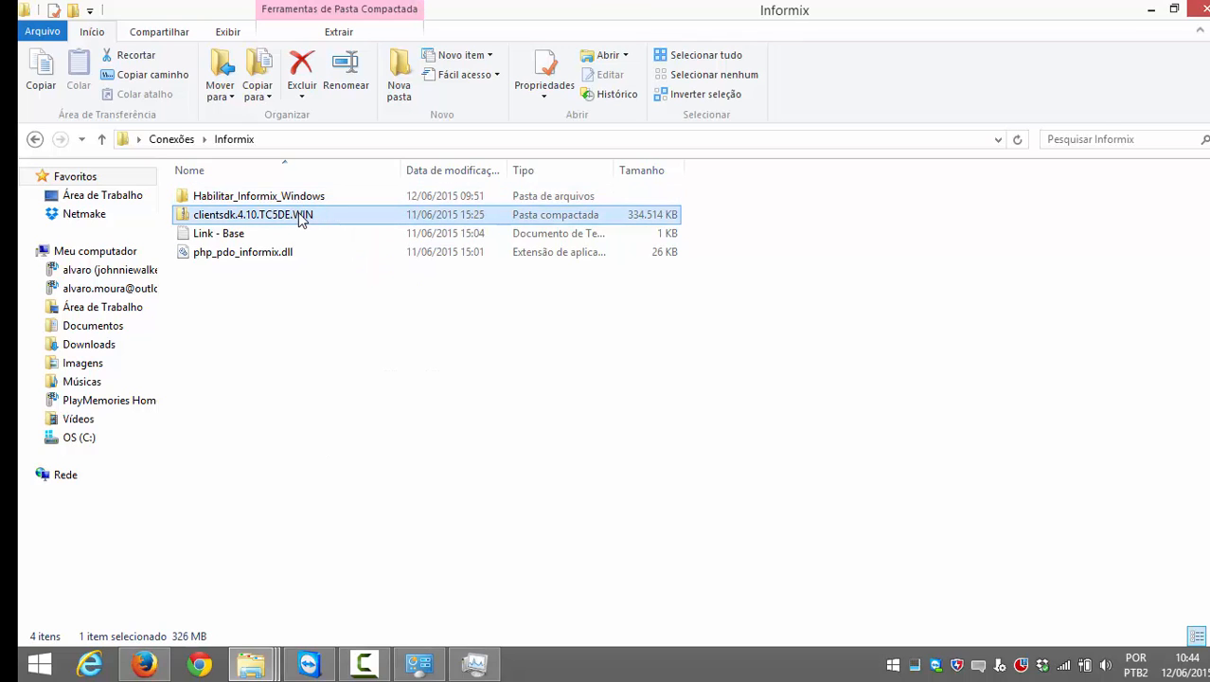
click(299, 201)
click(297, 218)
Step: Extract all files from the clientsdk archive to the suggested folder
right_click(299, 222)
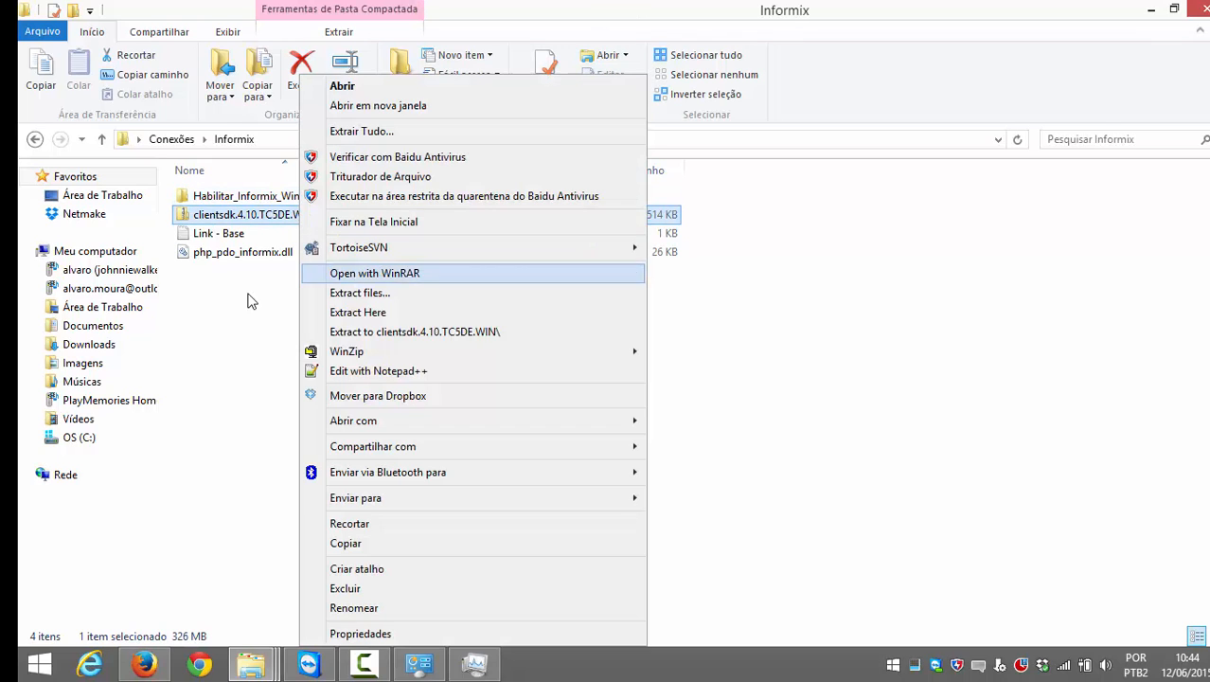
click(250, 301)
click(257, 204)
click(256, 216)
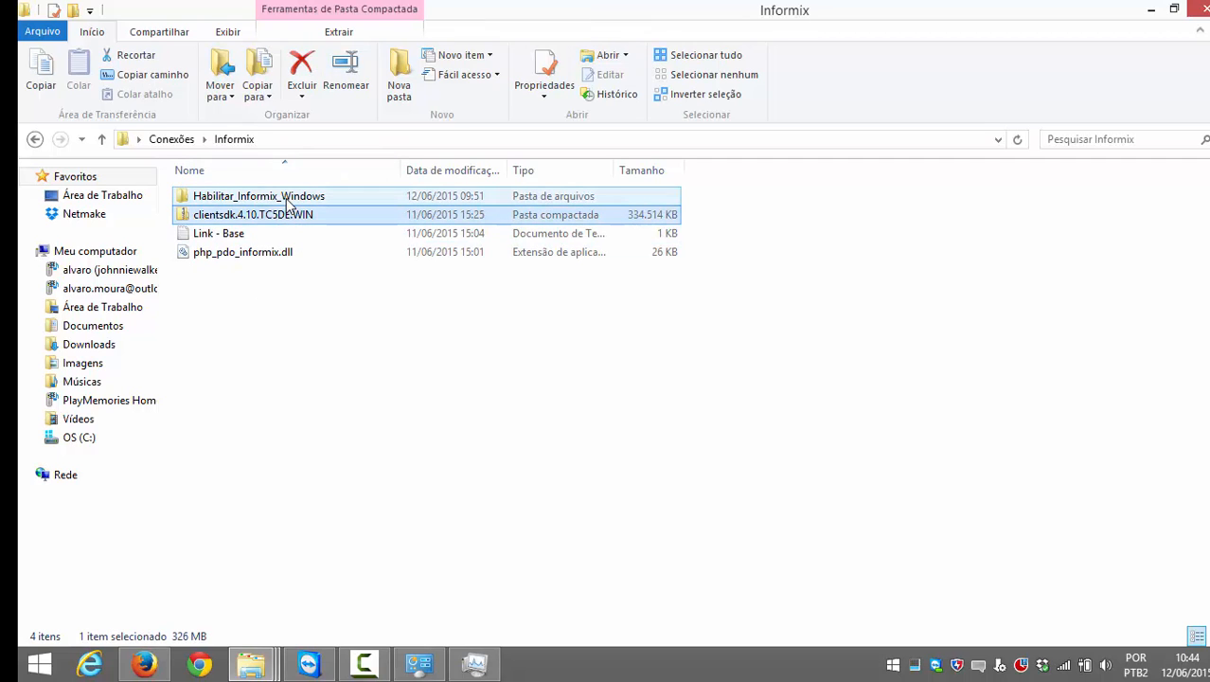
right_click(284, 216)
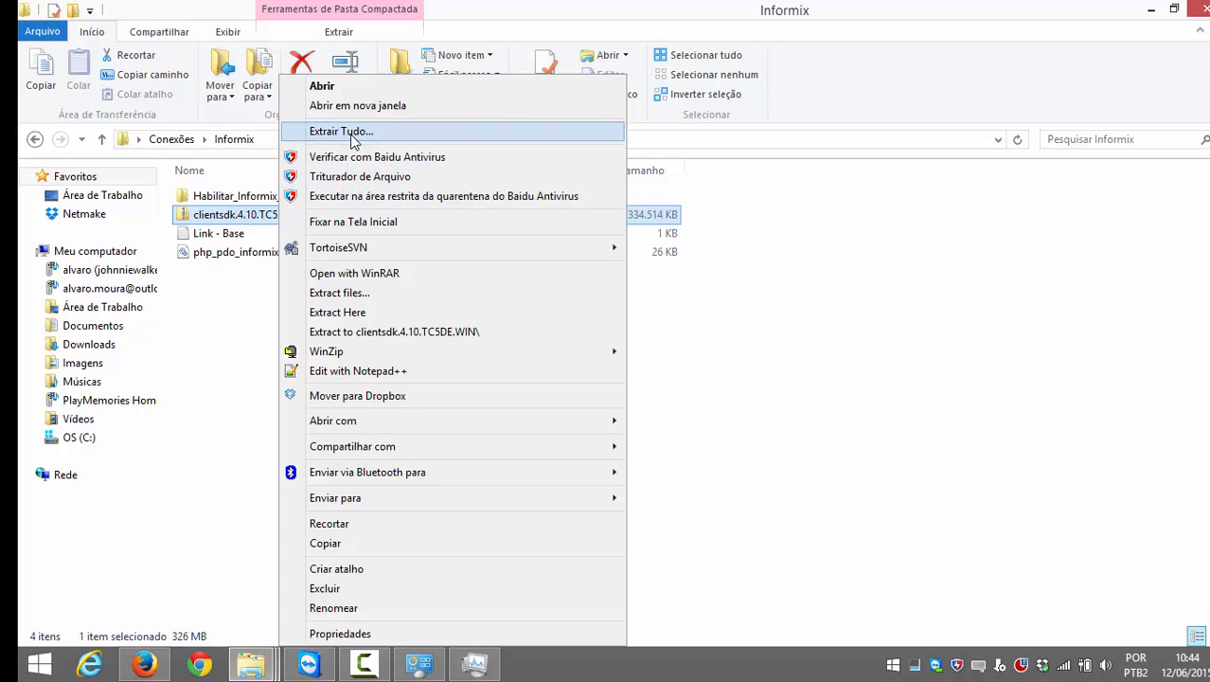
click(341, 131)
click(770, 504)
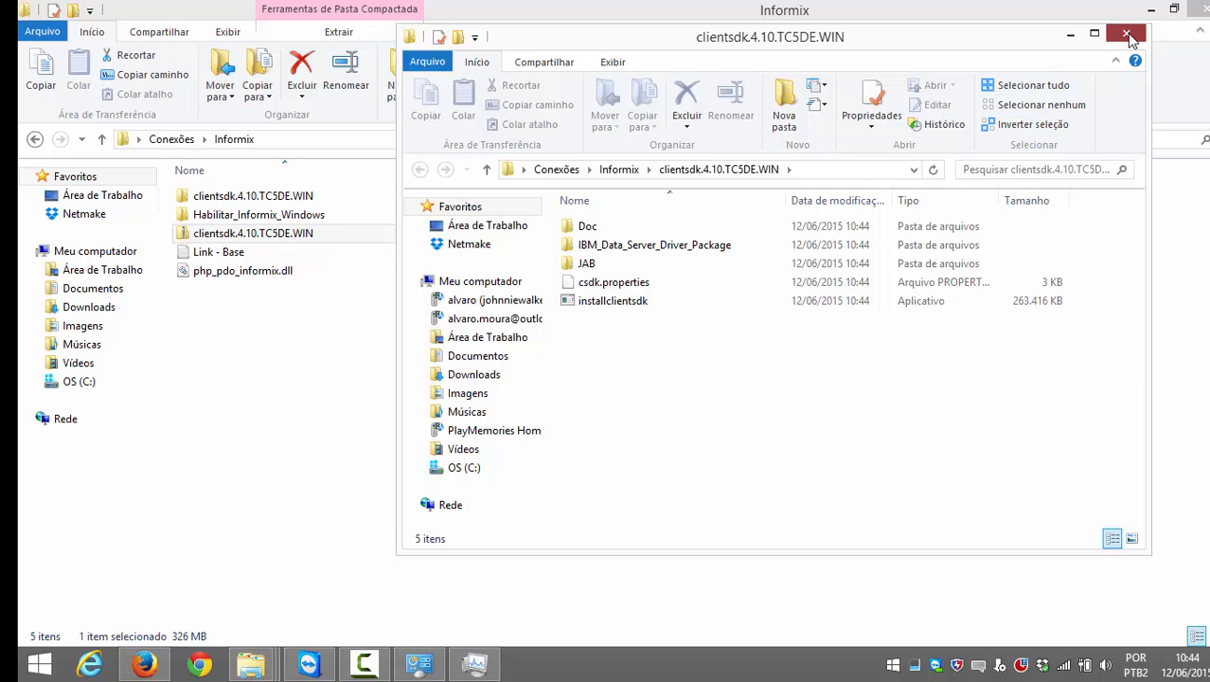
Step: Open the extracted clientsdk.4.10.TC5DE.WIN folder
click(1126, 35)
mouse_move(331, 232)
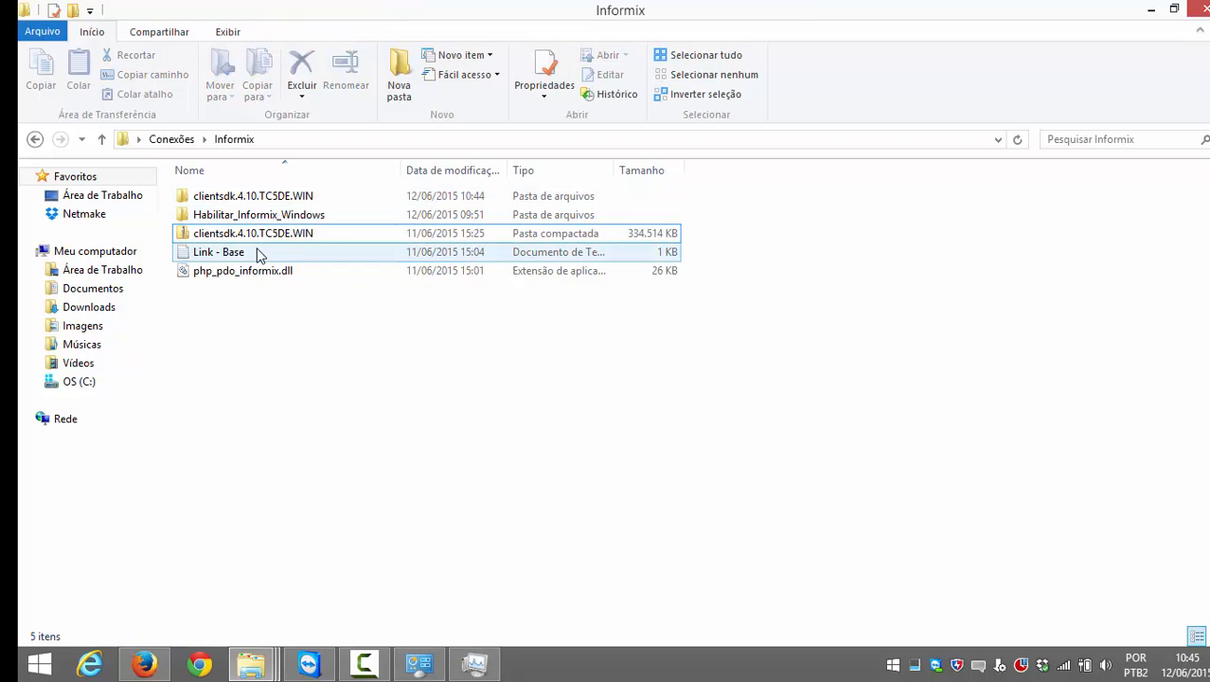
click(242, 204)
double_click(243, 201)
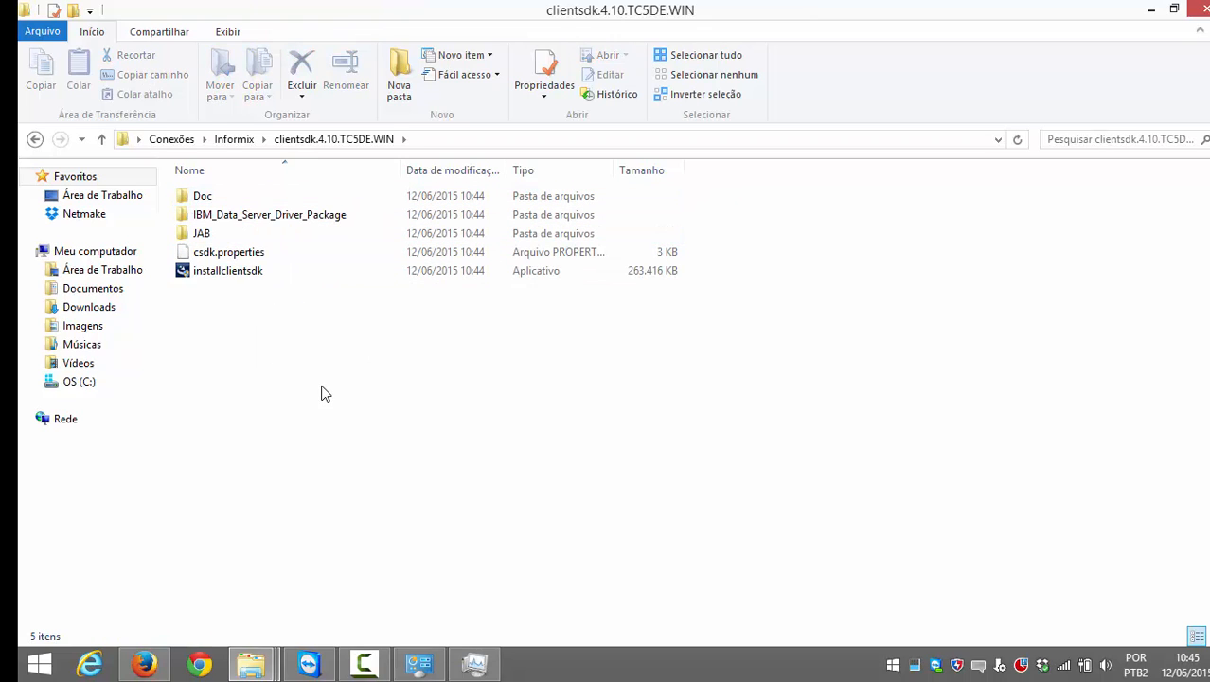
Step: Copy the clientsdk folder's full path from the address bar
click(236, 276)
click(237, 252)
click(238, 271)
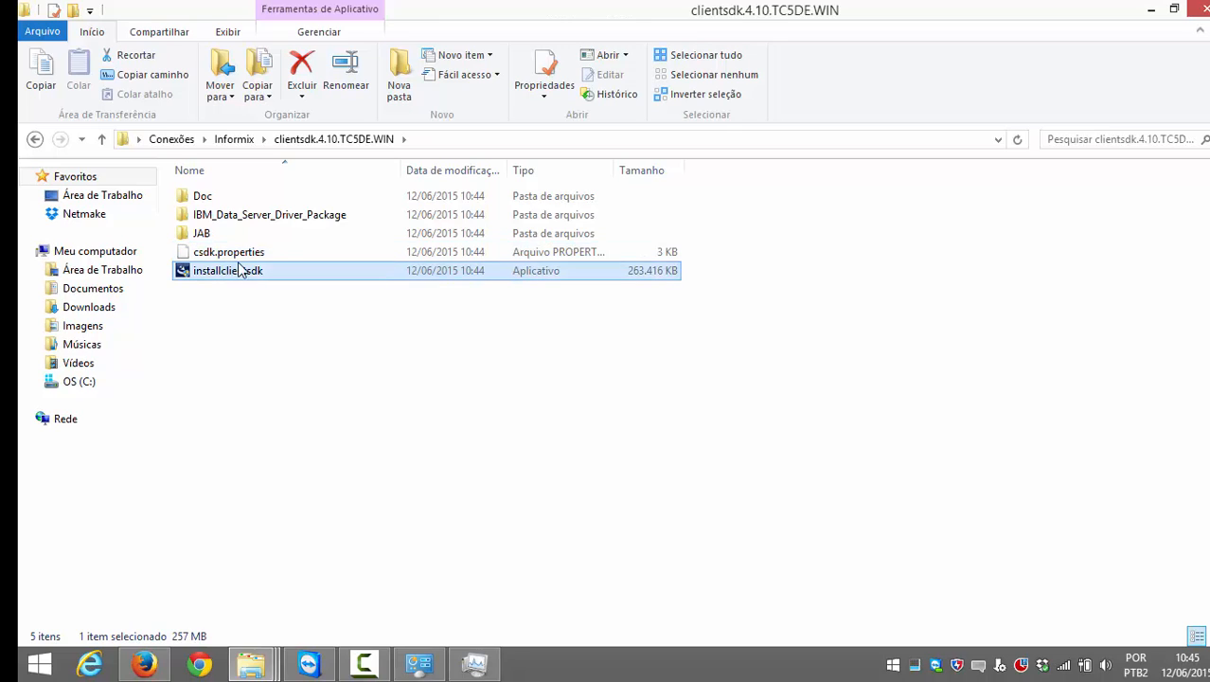
click(450, 140)
key(super+c)
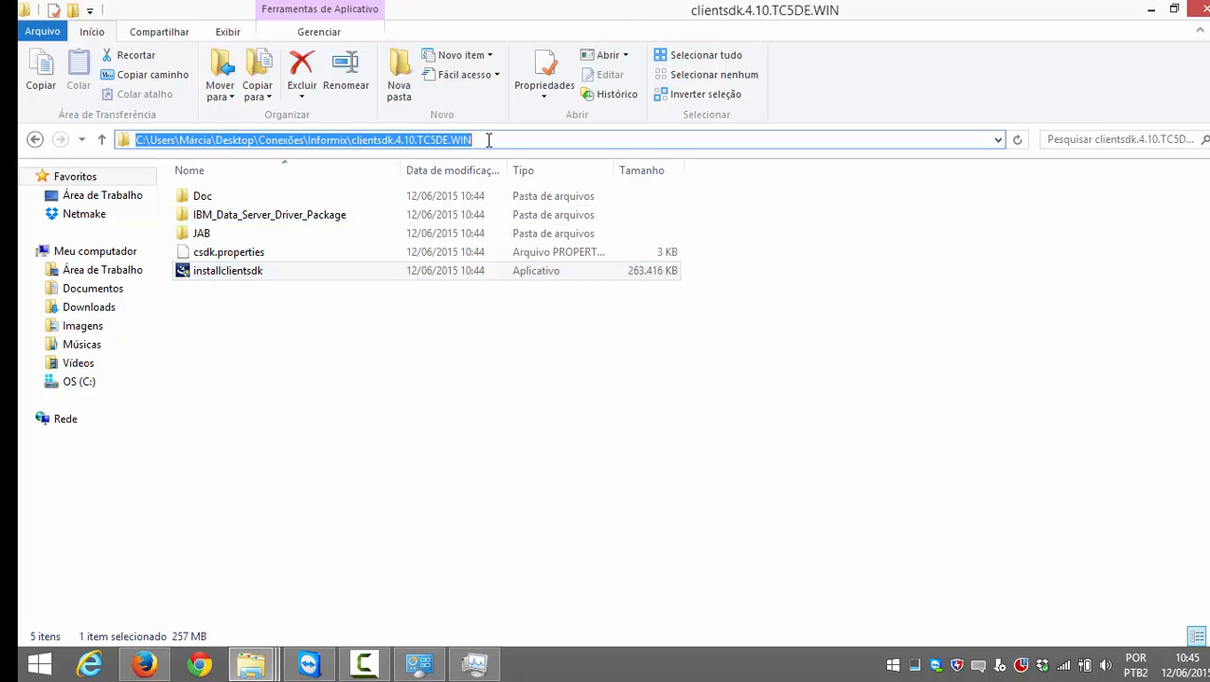
Step: Launch Command Prompt and cd into the copied clientsdk.4.10.TC5DE.WIN folder path
key(super)
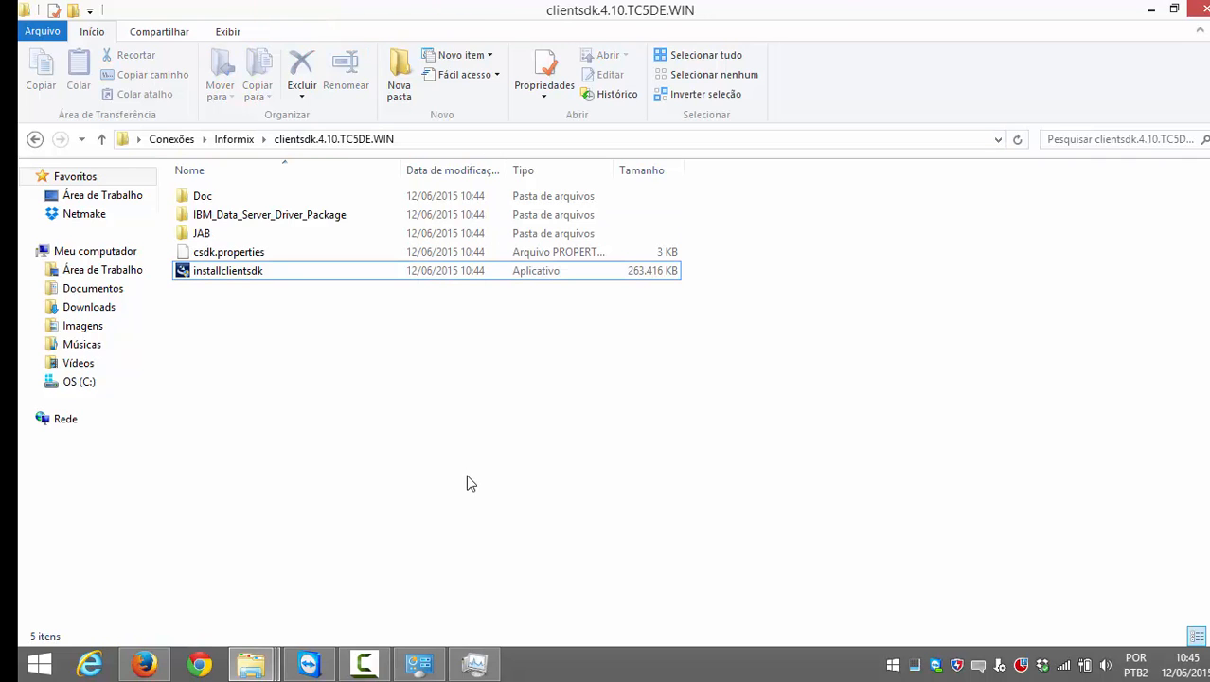
text(cmd)
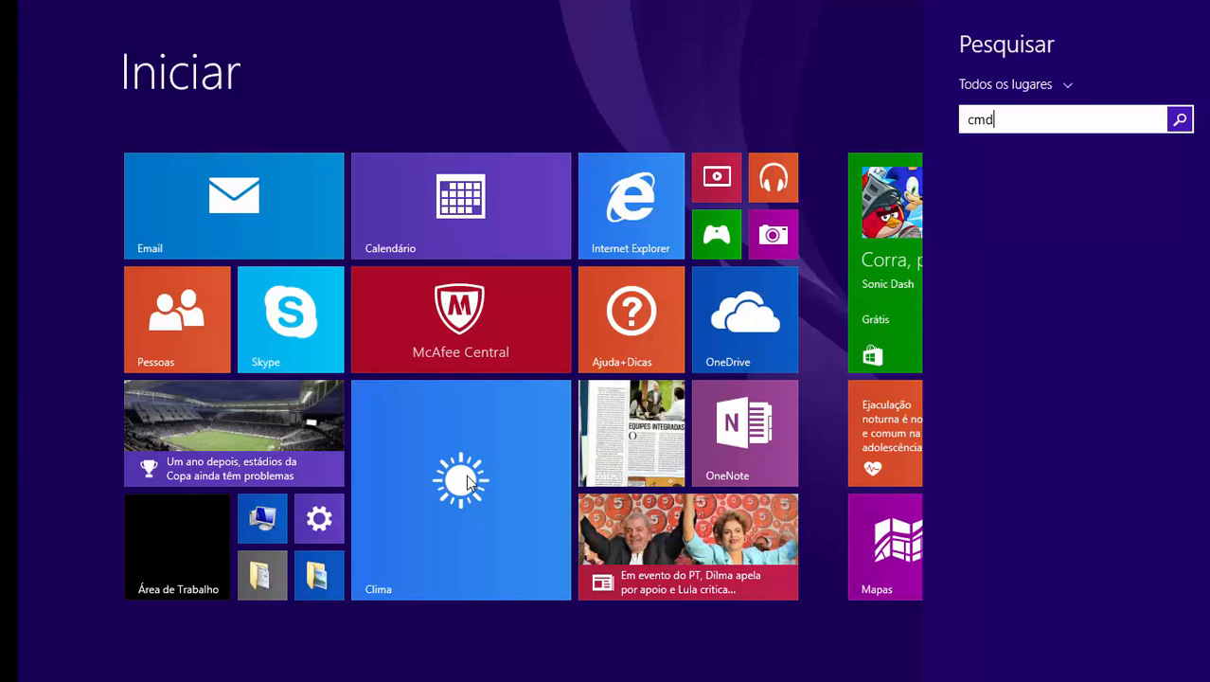
key(Return)
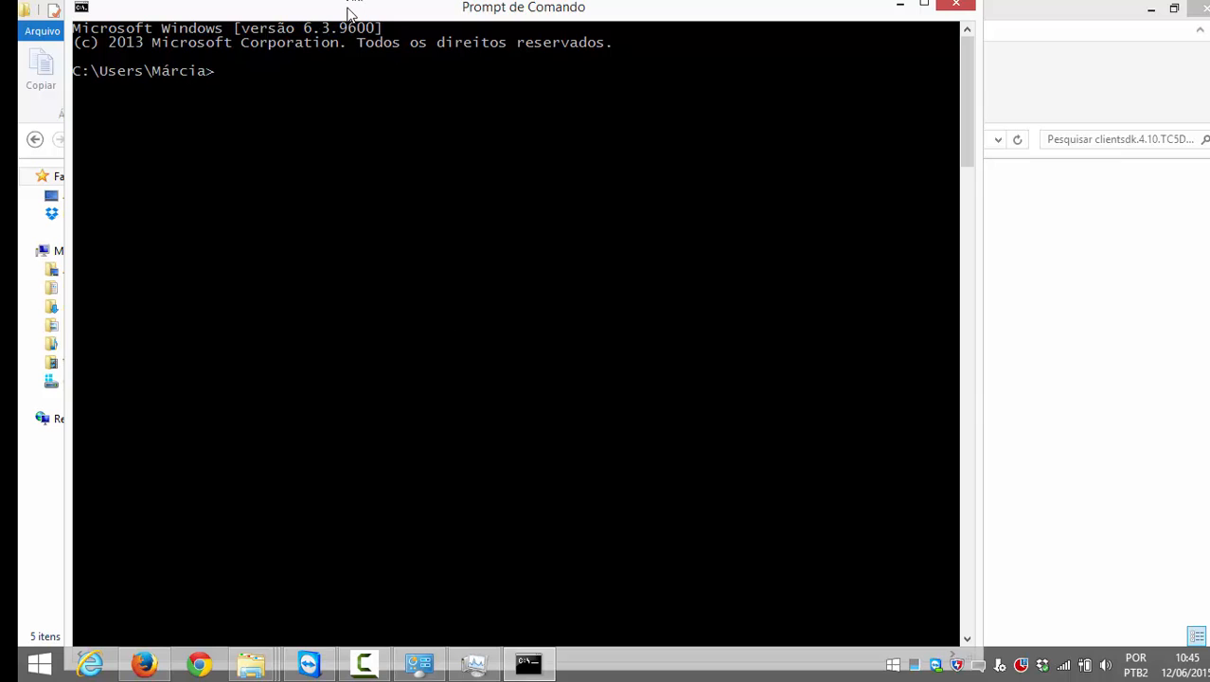
drag(394, 13, 712, 23)
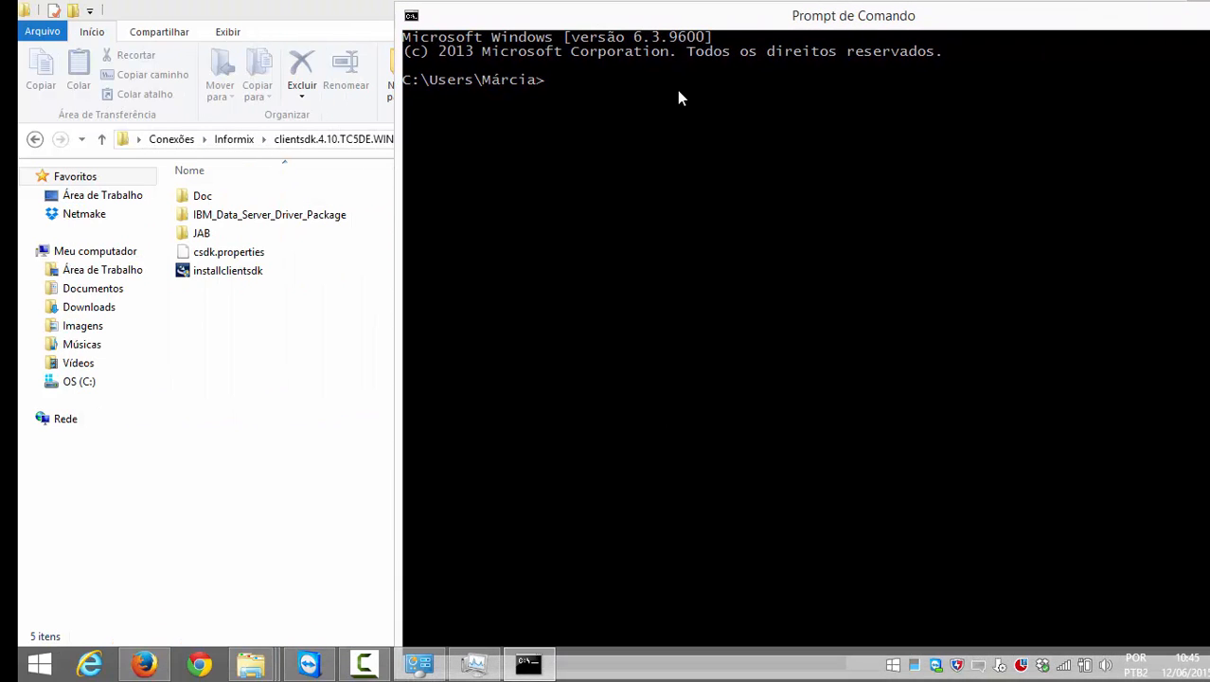
text(cd)
right_click(669, 97)
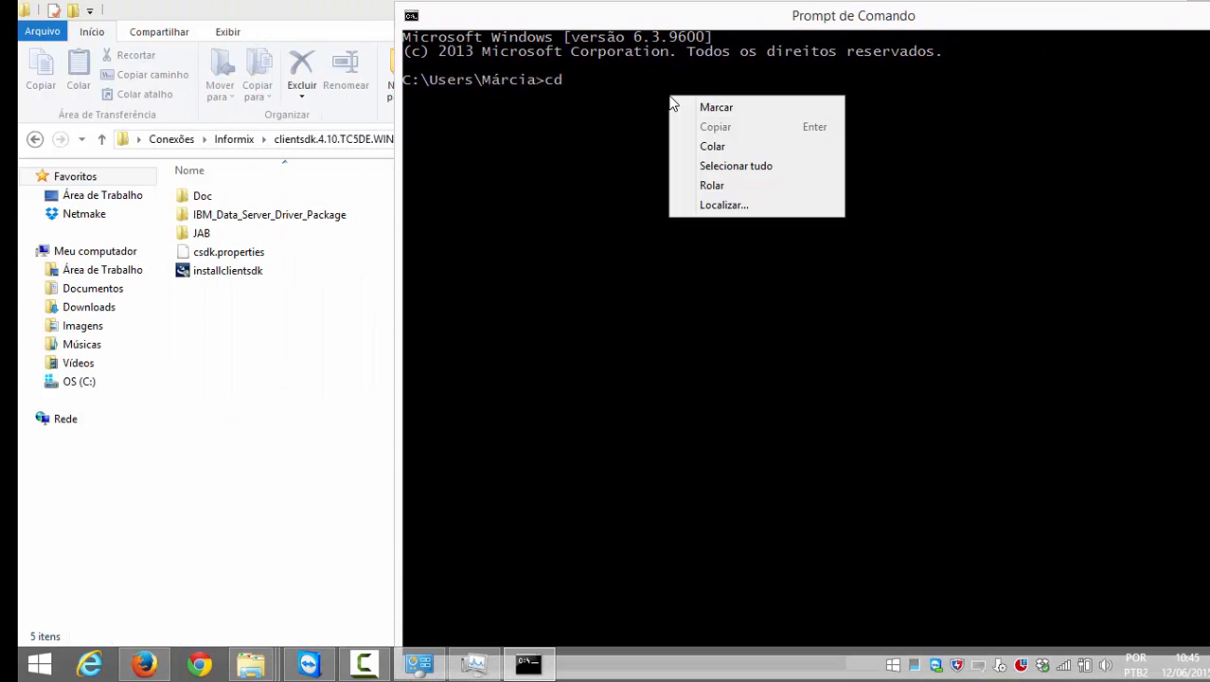
click(712, 147)
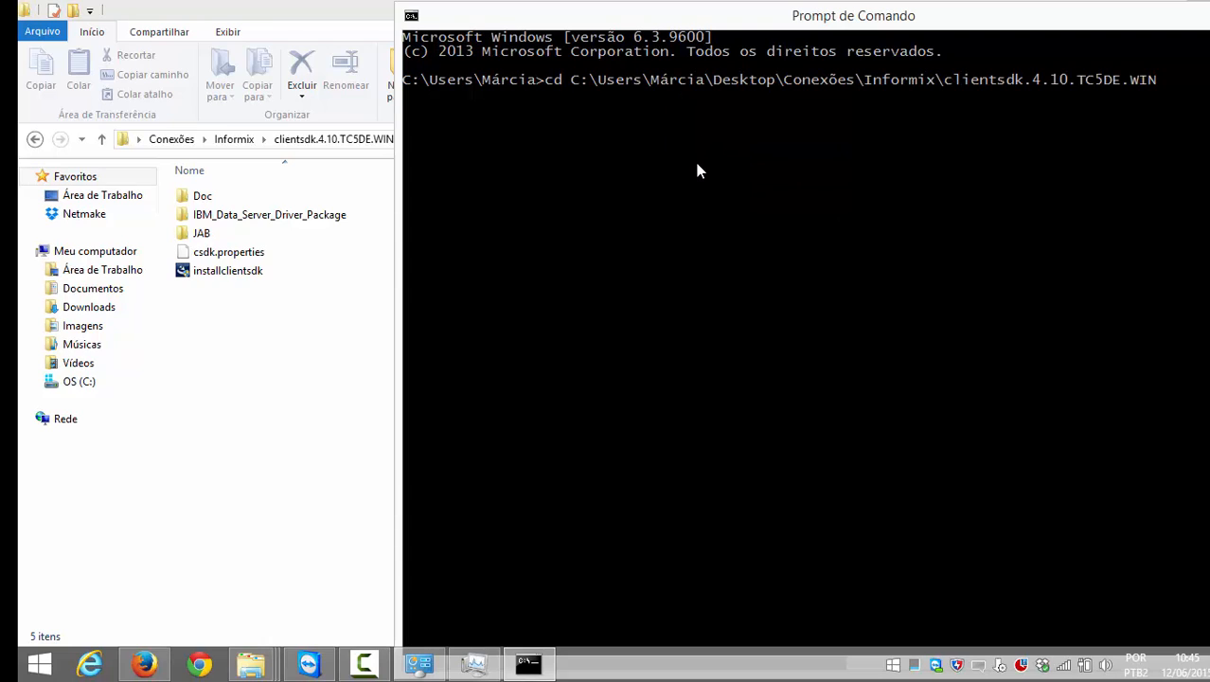
key(Return)
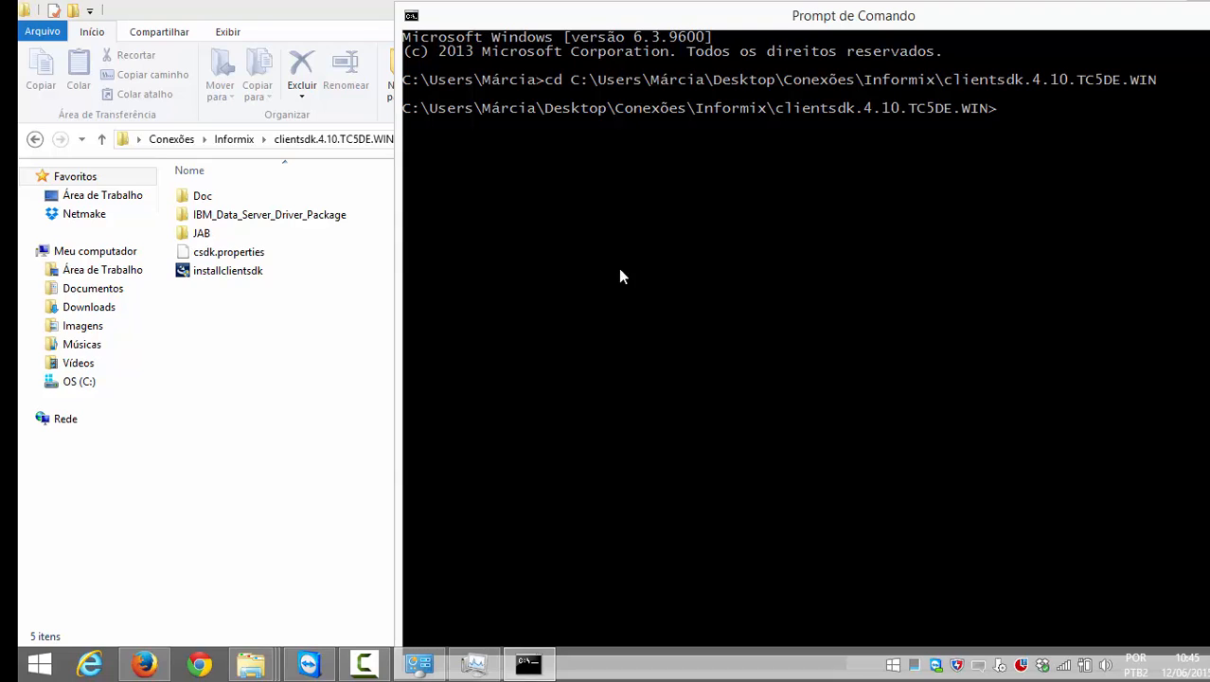
Step: Copy 'installclientsdk.exe -i GUI' from the Scriptcase Informix article and return to Command Prompt
click(145, 665)
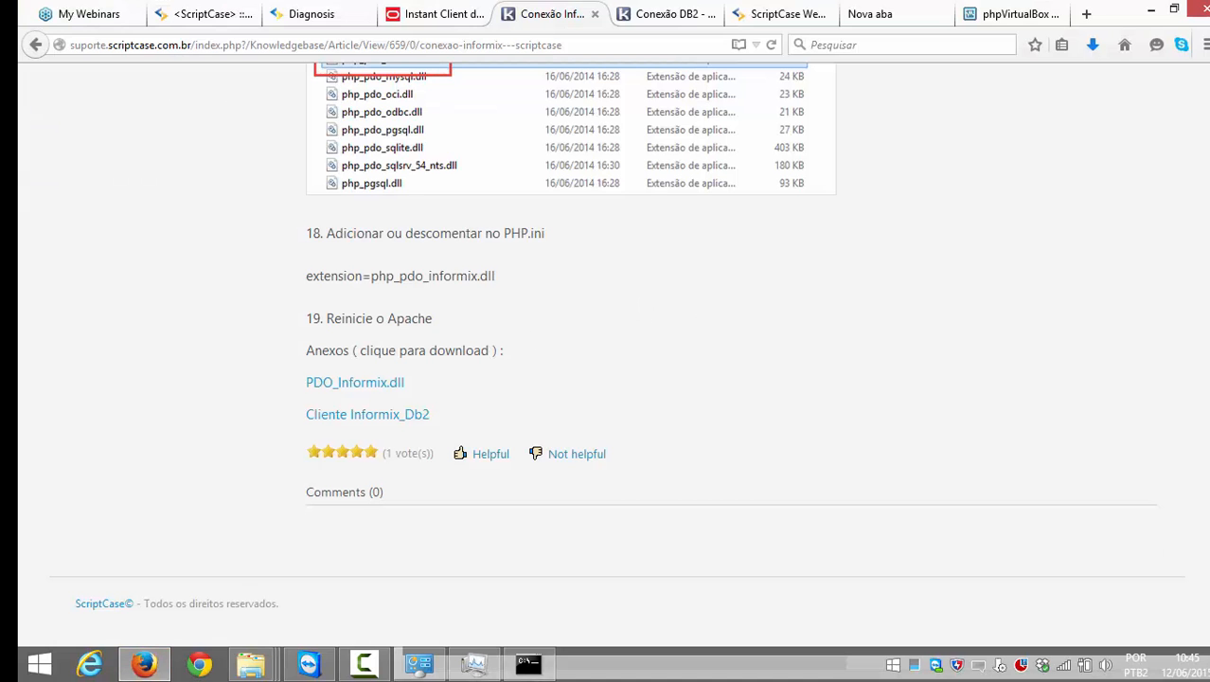
scroll(1089, 278, up, 20)
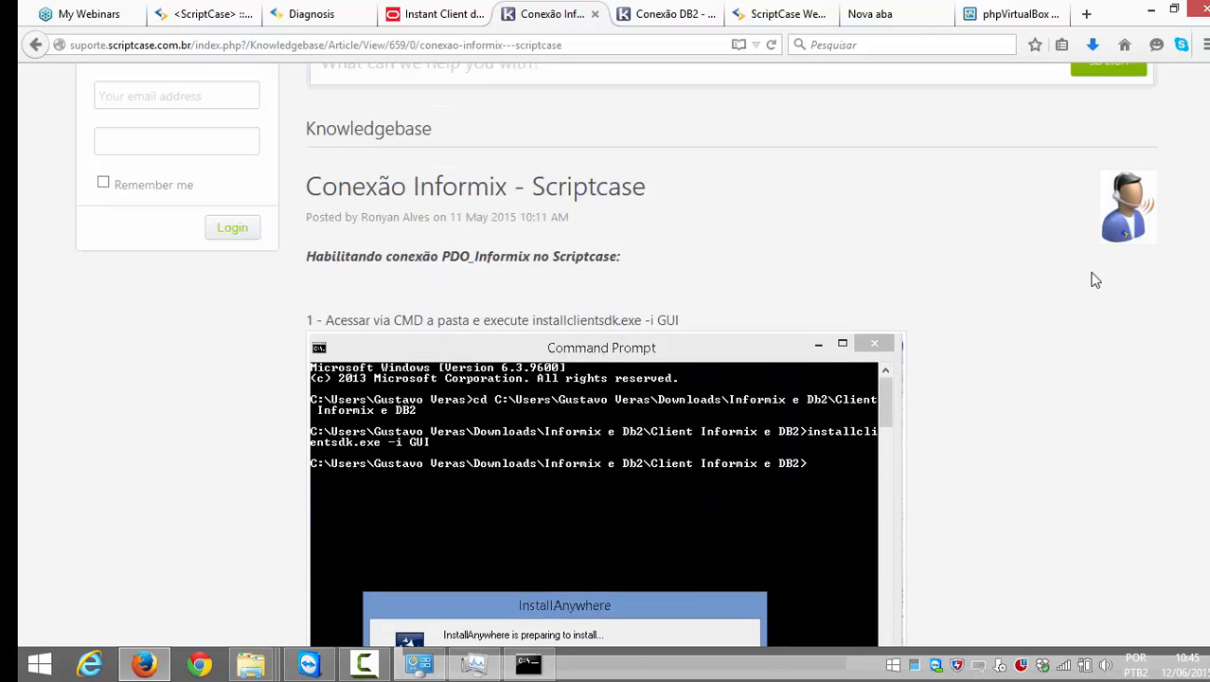
scroll(371, 390, down, 10)
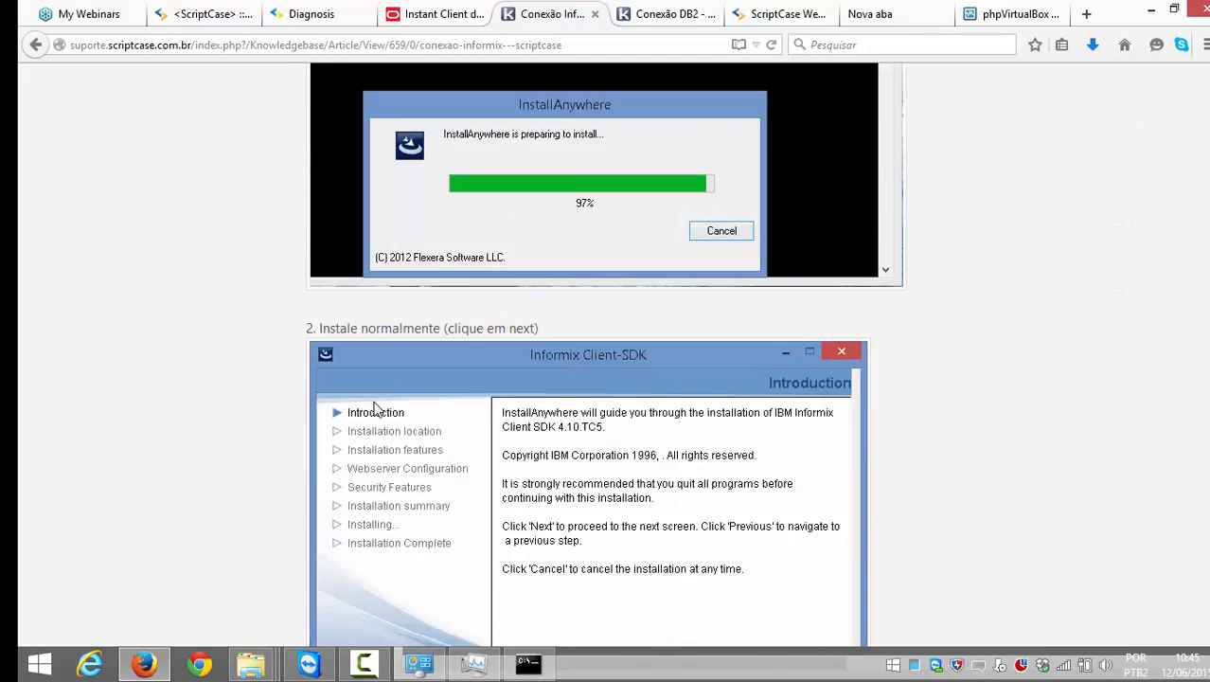
scroll(373, 405, up, 8)
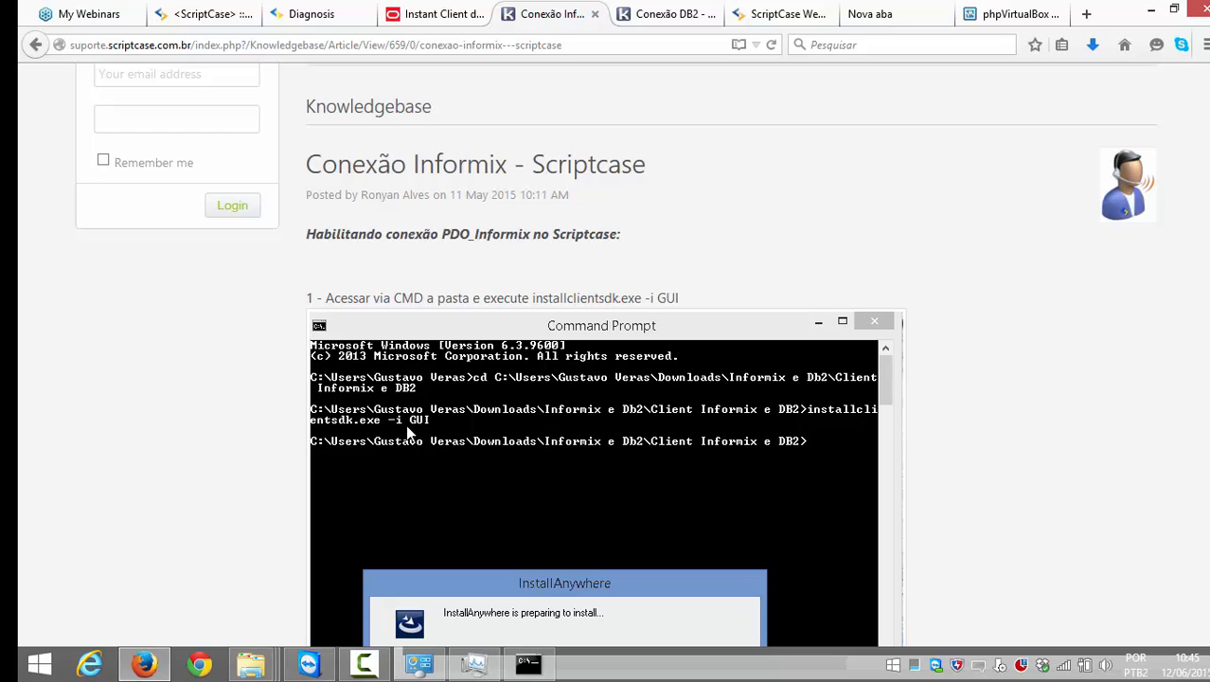
drag(680, 297, 533, 299)
key(super+c)
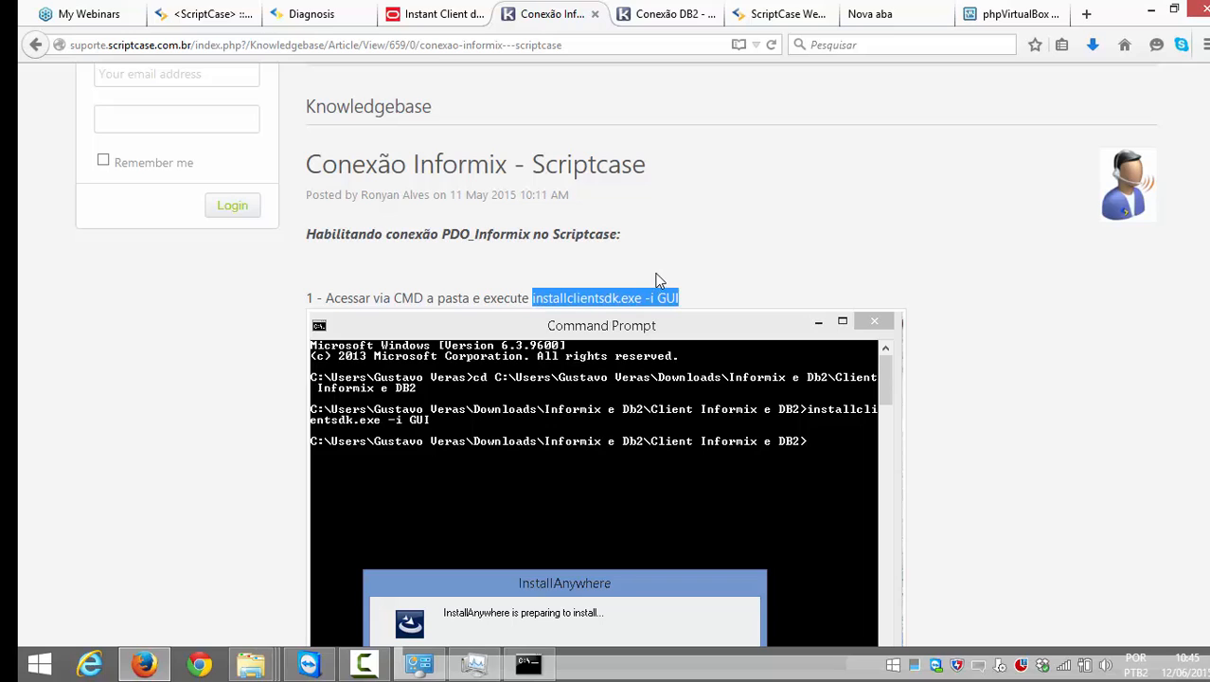
click(527, 663)
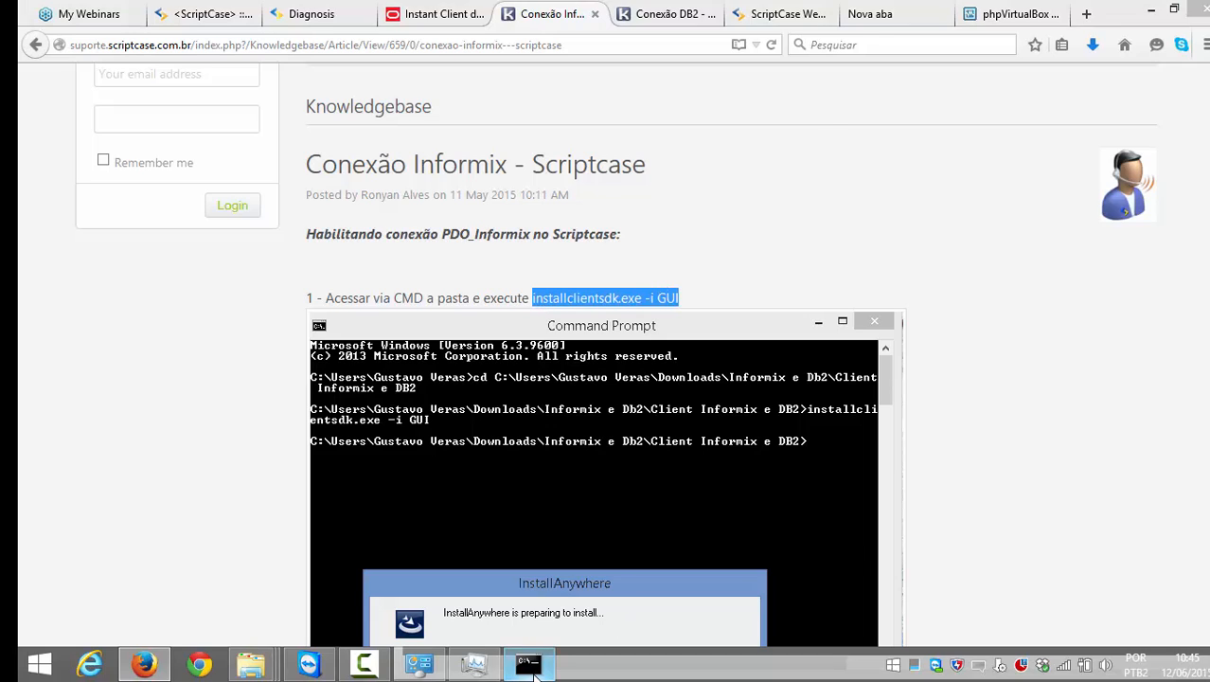
right_click(1024, 113)
Step: Paste and run installclientsdk.exe -i GUI to launch the Client-SDK installer
click(1055, 162)
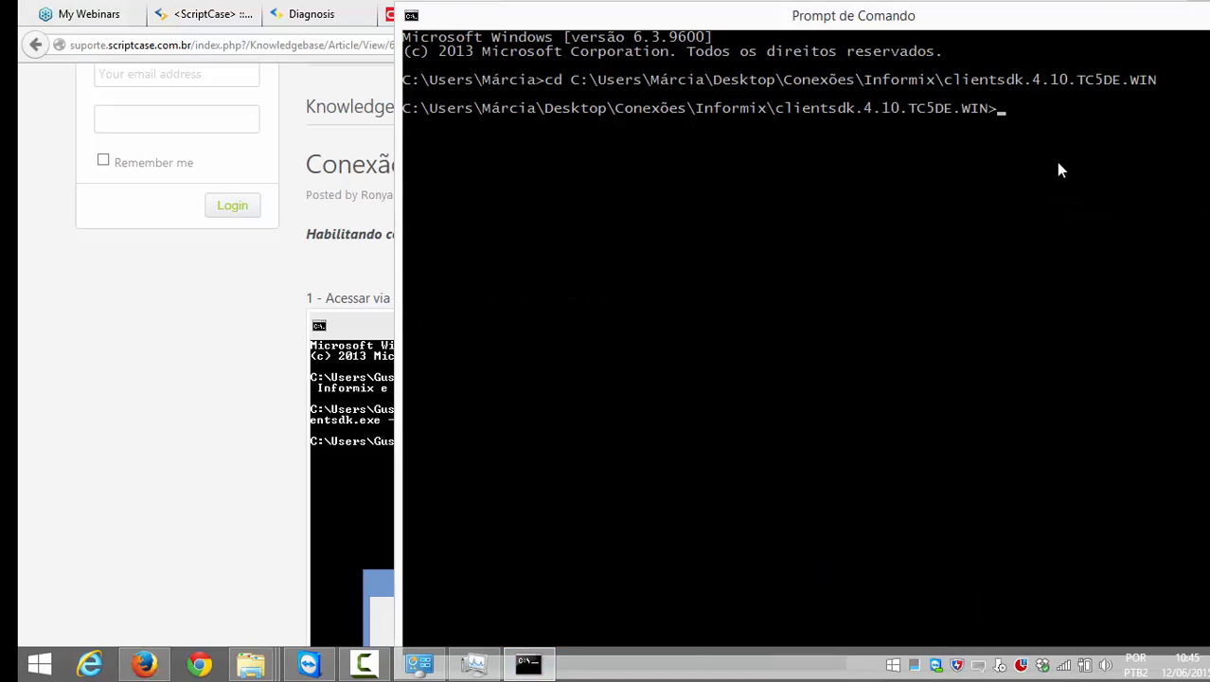
key(Return)
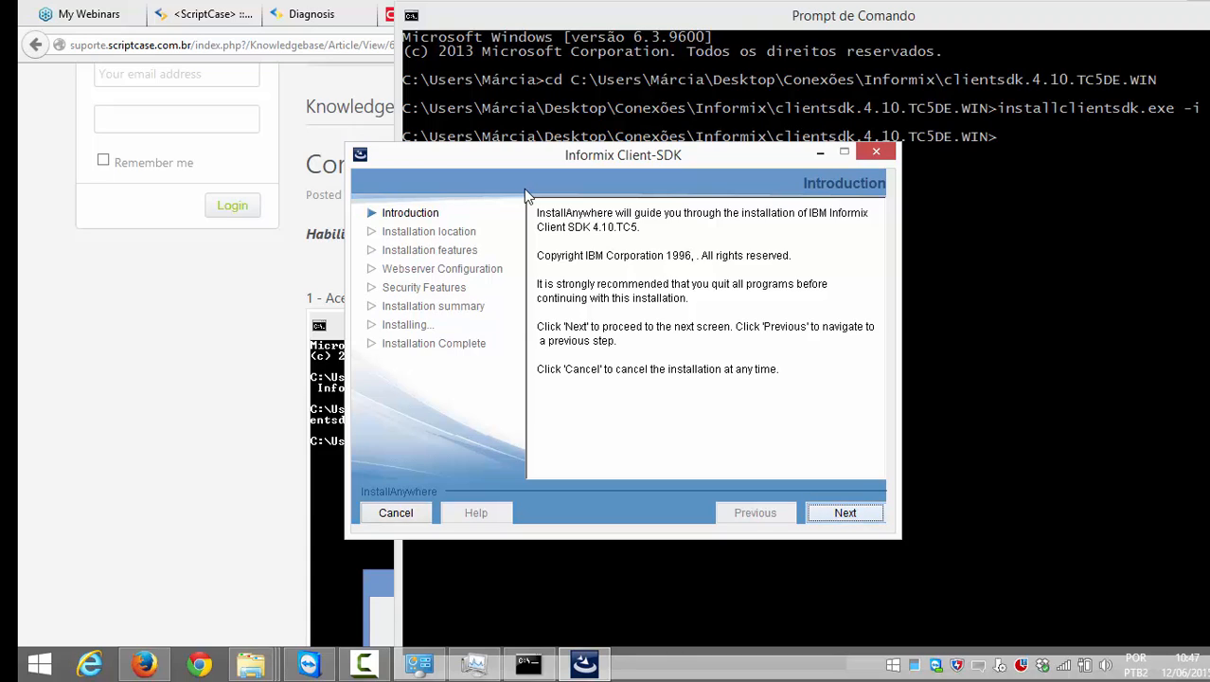
Step: Accept the licence terms ('Eu concordo com os termos no contrato de licença') and continue to Installation Location
click(837, 517)
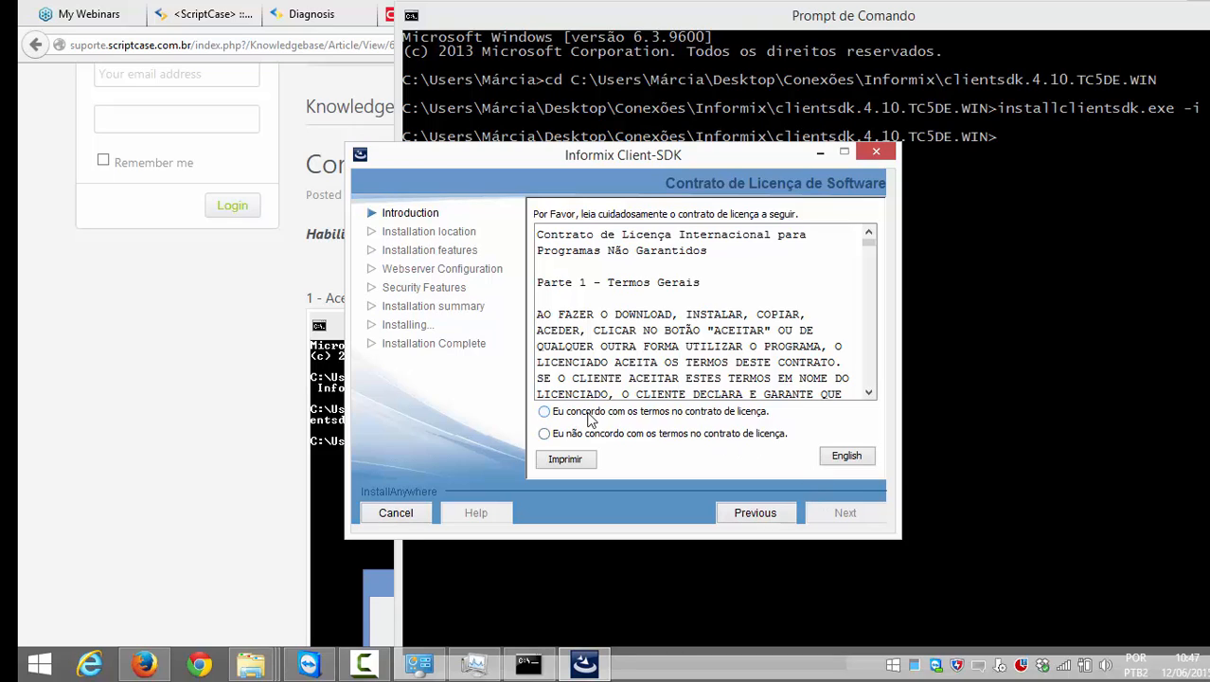
click(641, 415)
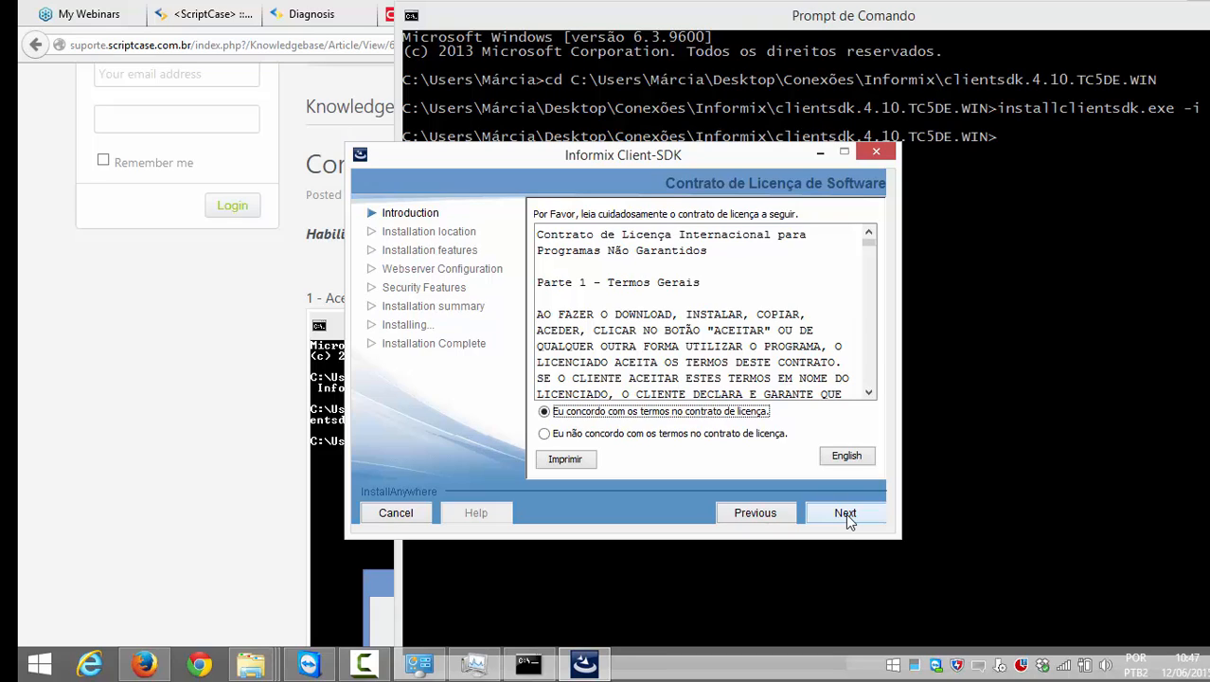
click(846, 513)
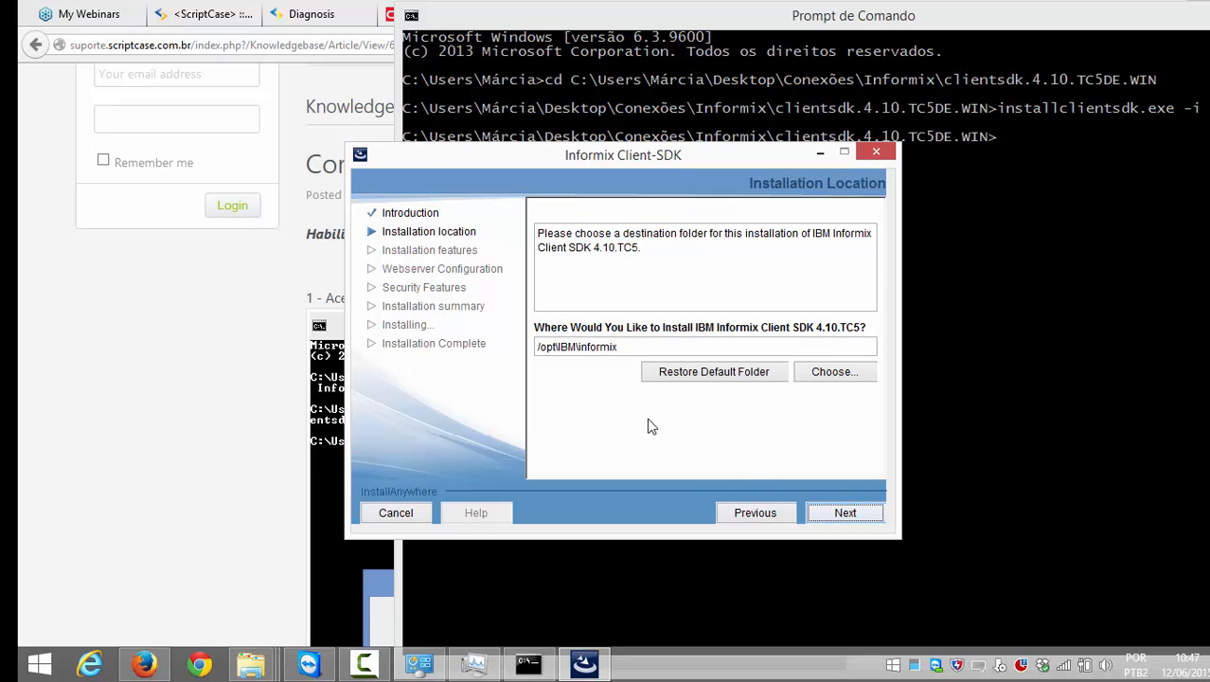
Step: Enter C:\ibm\fx as the path in the folder chooser and copy it
triple_click(614, 346)
click(642, 352)
click(819, 370)
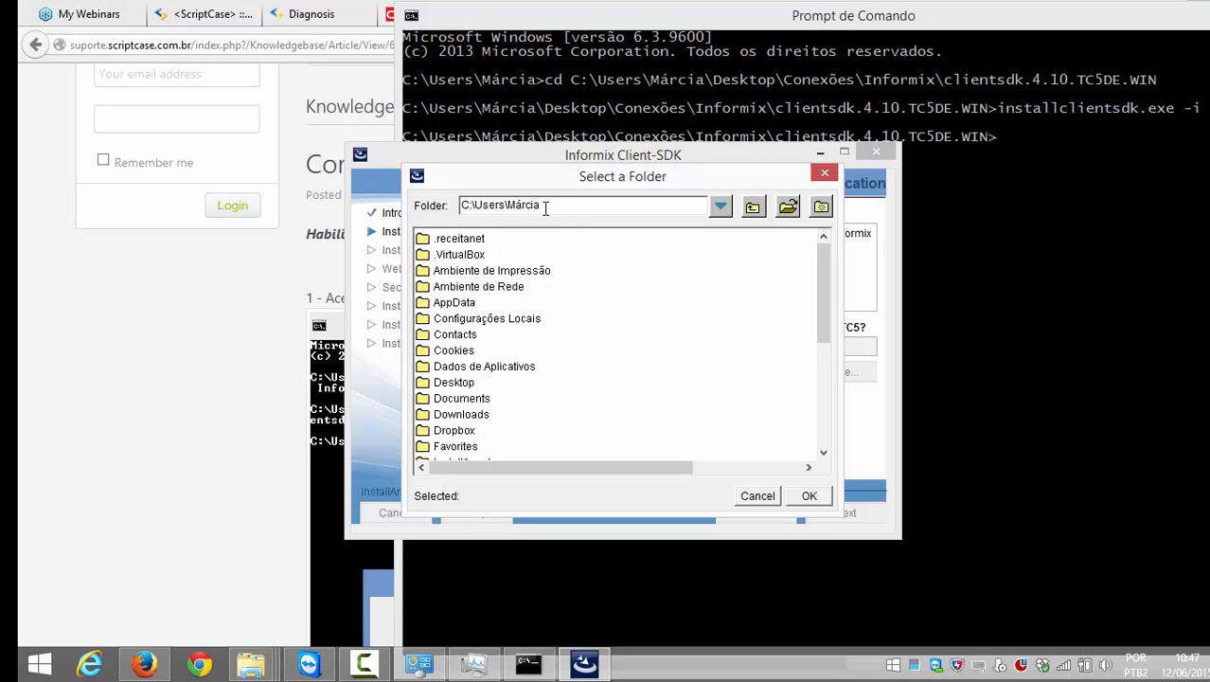
key(BackSpace)
key(BackSpace)
key(BackSpace)
key(BackSpace)
key(BackSpace)
key(BackSpace)
key(BackSpace)
key(BackSpace)
key(BackSpace)
key(BackSpace)
key(BackSpace)
key(BackSpace)
key(BackSpace)
text(\iBM)
key(BackSpace)
key(BackSpace)
key(BackSpace)
text(ibmz)
key(BackSpace)
text(\)
text(fz)
key(BackSpace)
text(x)
key(ctrl+a)
key(ctrl+c)
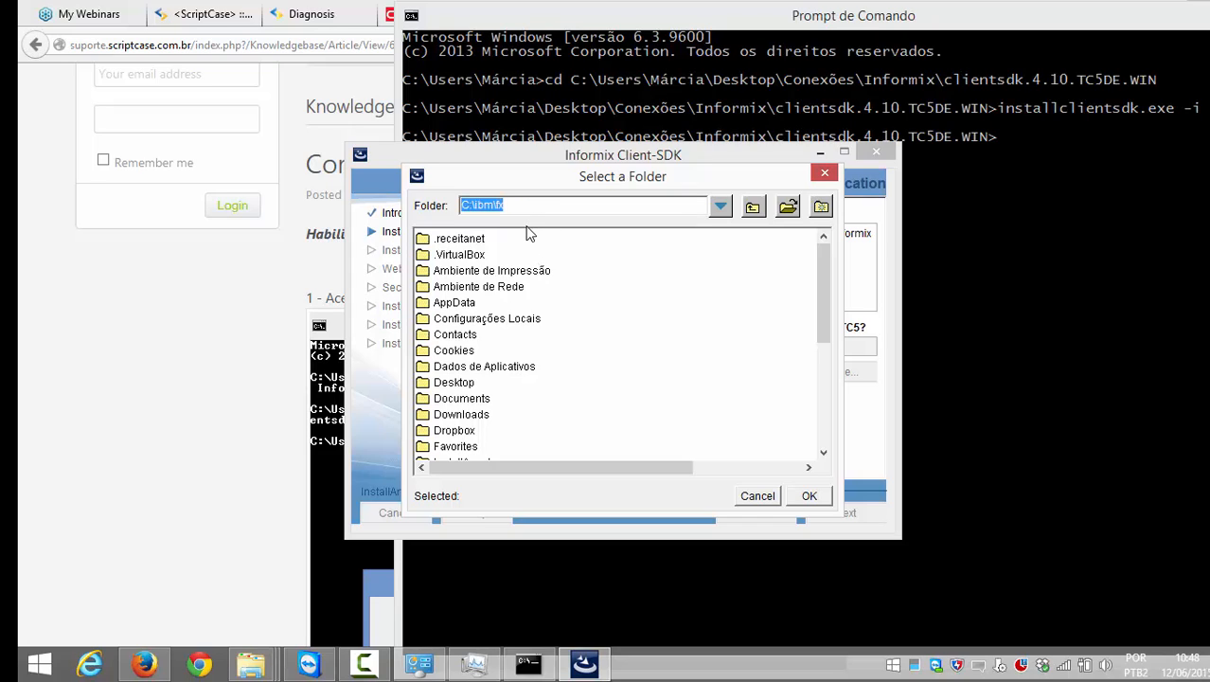
click(517, 206)
Step: Replace the install location field's path with C:\ibm\fx
click(809, 496)
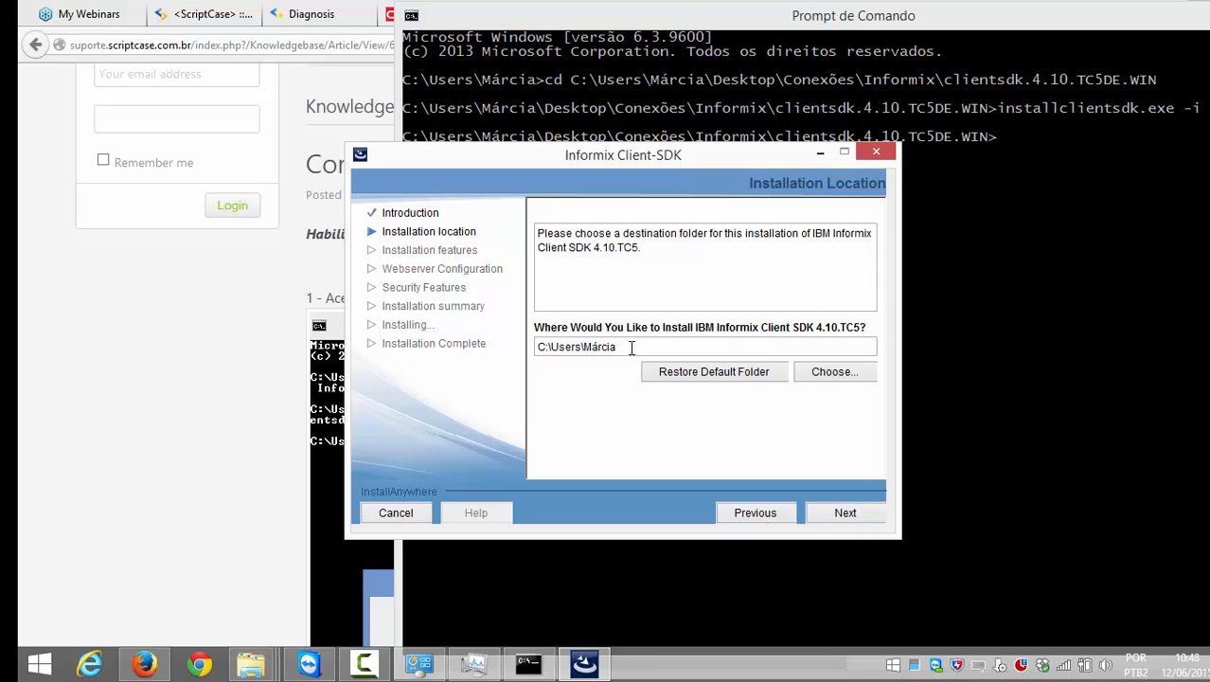
drag(632, 347, 449, 326)
key(ctrl+v)
Step: Accept the Typical feature set and advance to Web Server Configuration (port 8080, Apache_for_OAT)
click(845, 513)
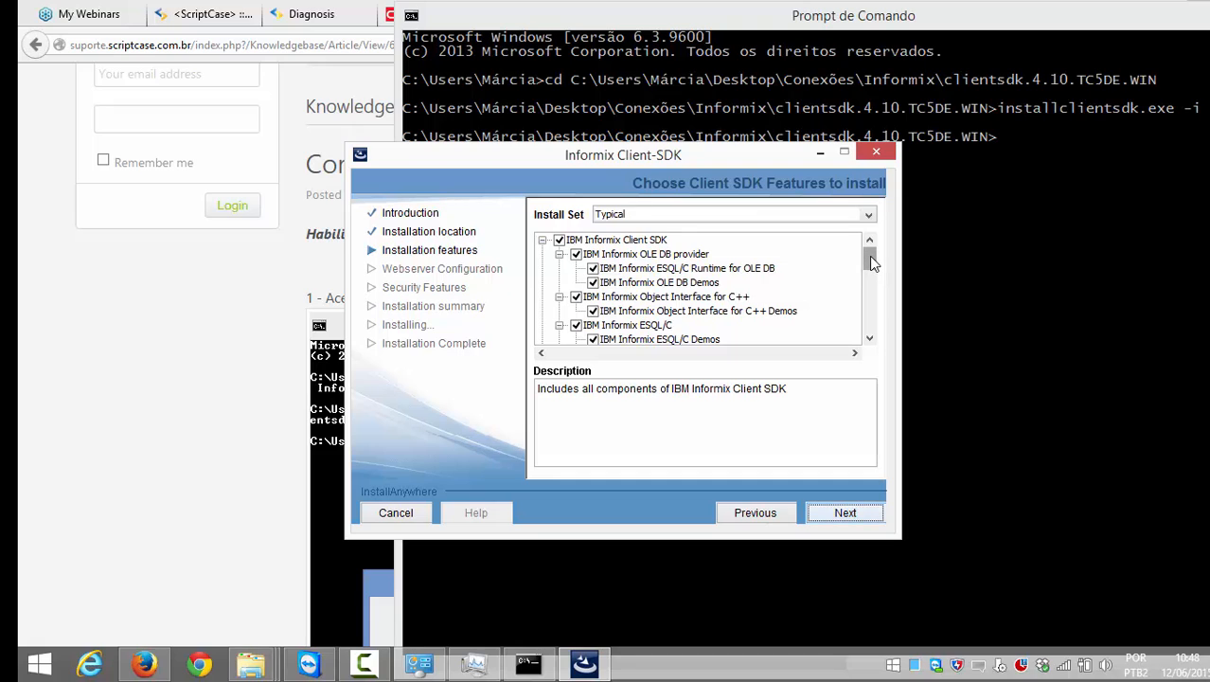
drag(869, 255, 841, 323)
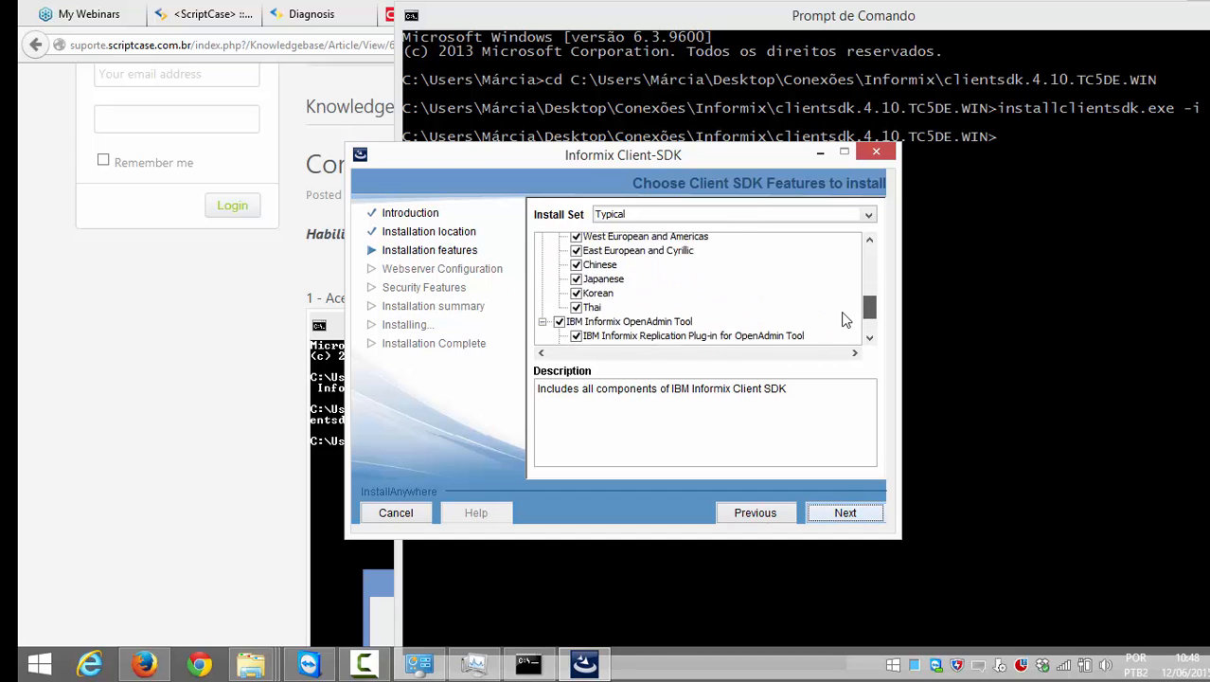
scroll(843, 304, down, 2)
scroll(847, 296, up, 5)
scroll(857, 281, up, 5)
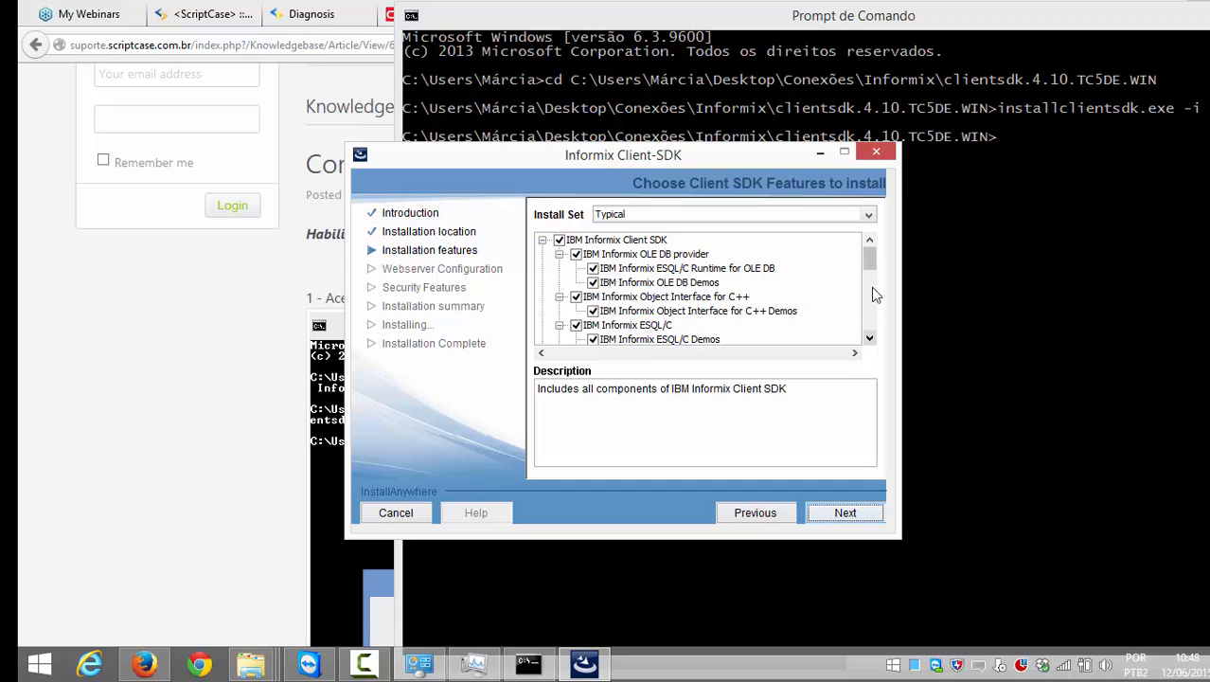
click(845, 512)
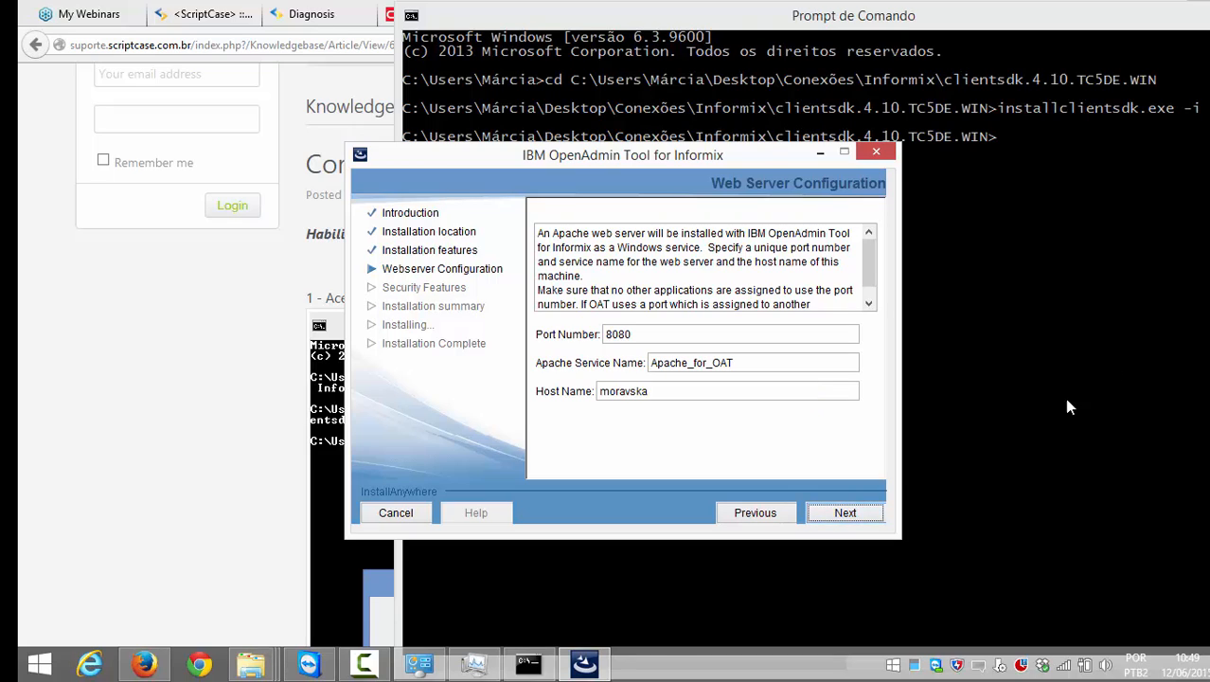
Step: Keep the web server settings, allow Java through the firewall on private networks, and keep OAT password protection
mouse_move(865, 265)
mouse_down()
mouse_move(864, 277)
mouse_move(863, 257)
mouse_up()
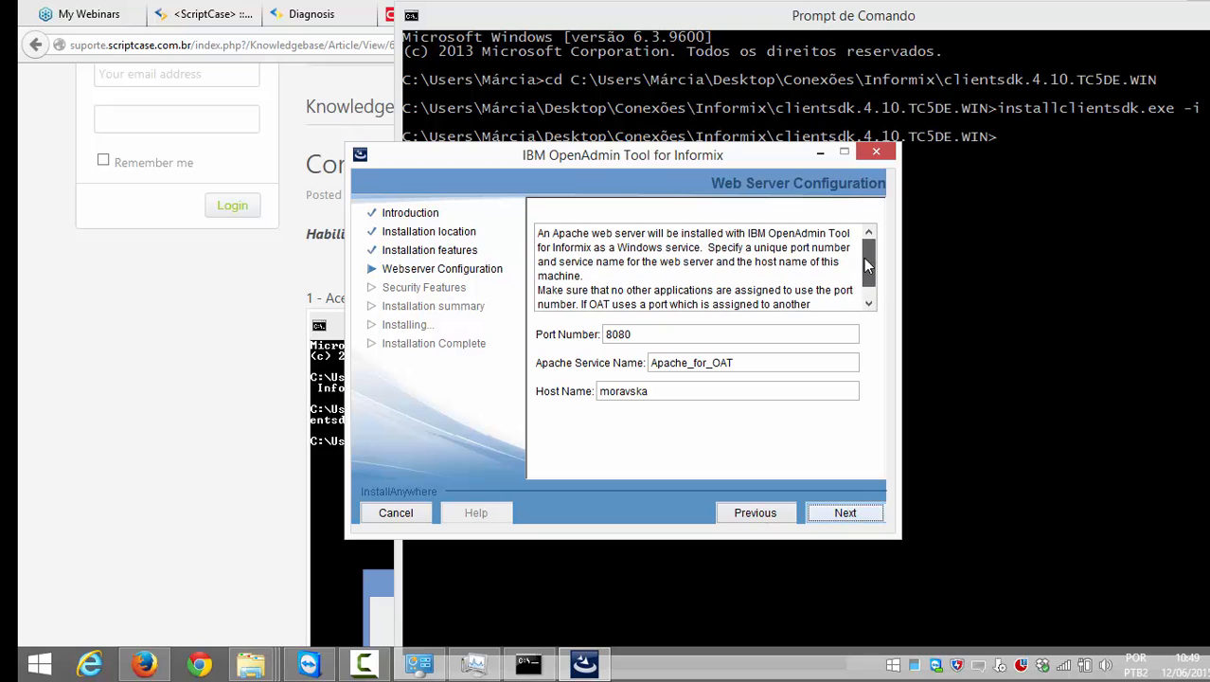
click(872, 513)
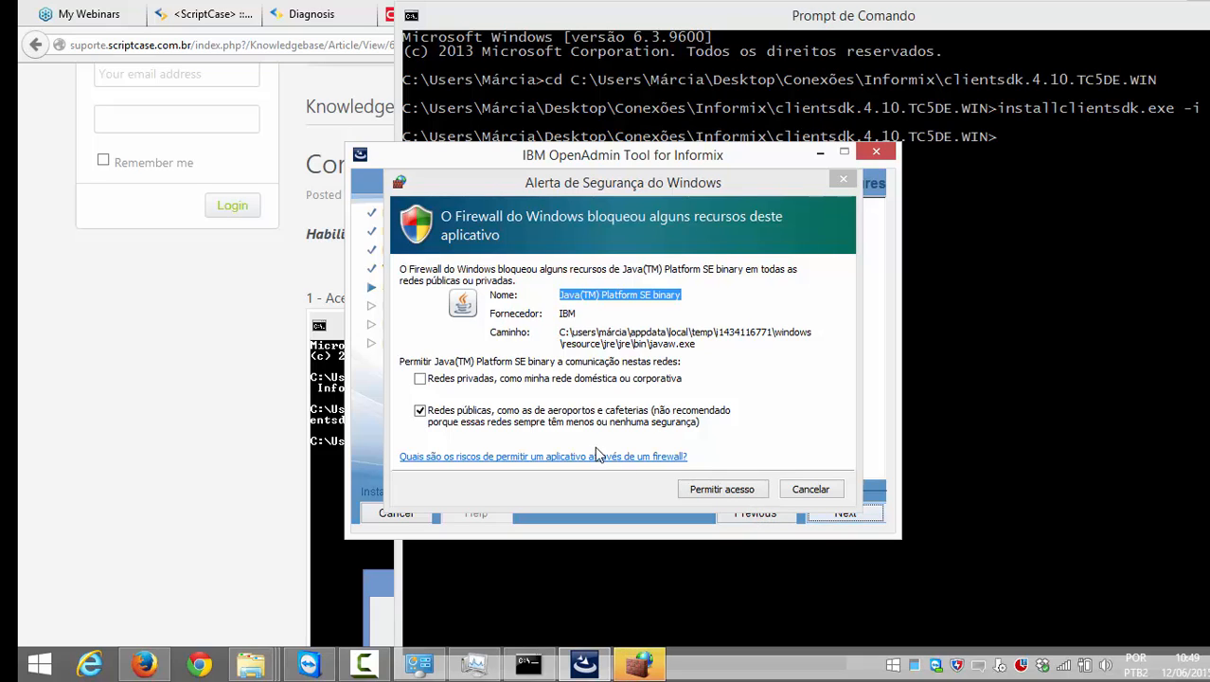
click(455, 379)
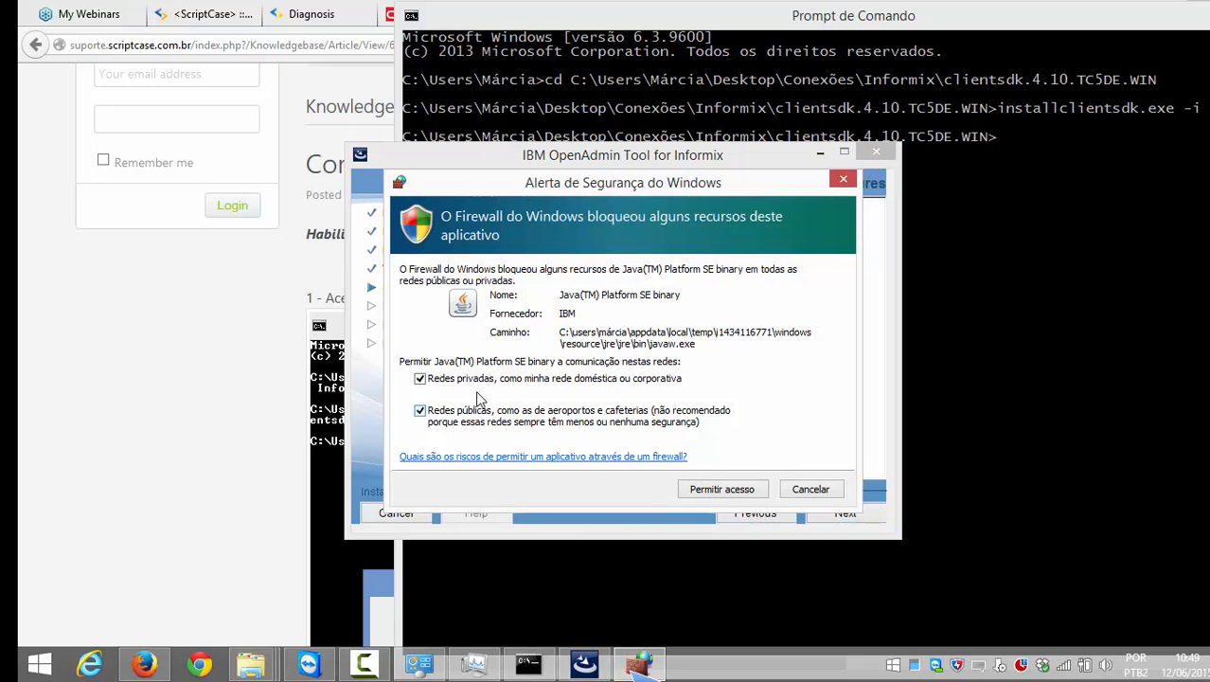
click(716, 485)
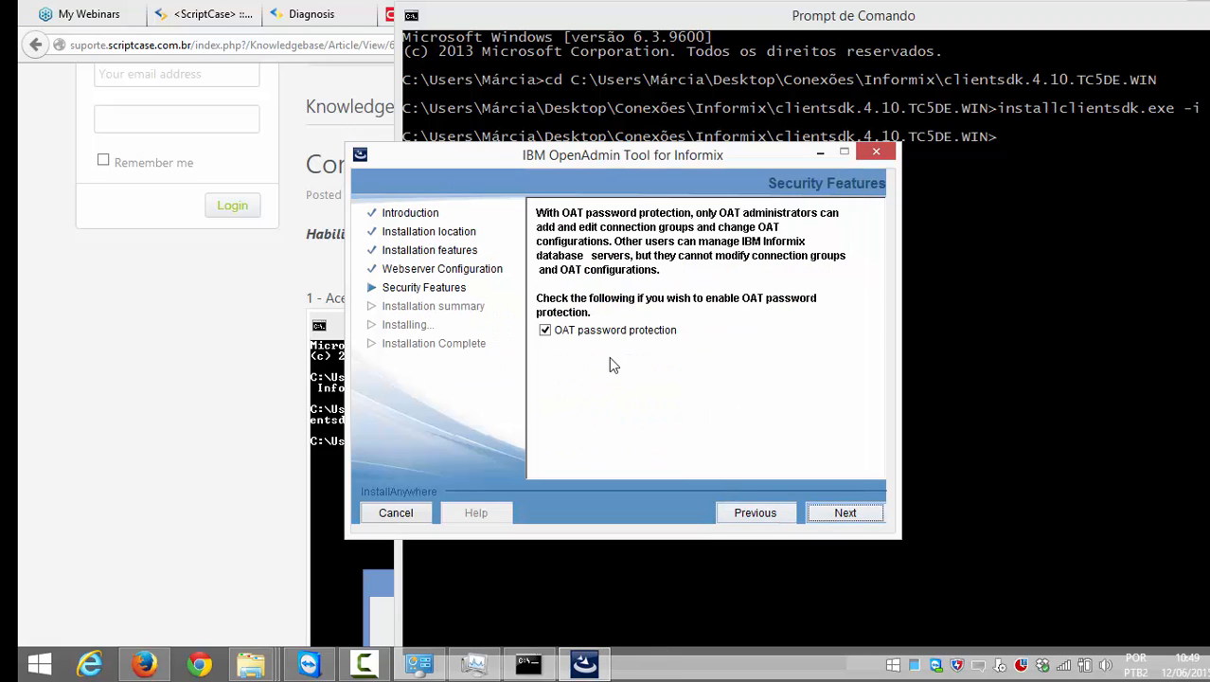
click(845, 516)
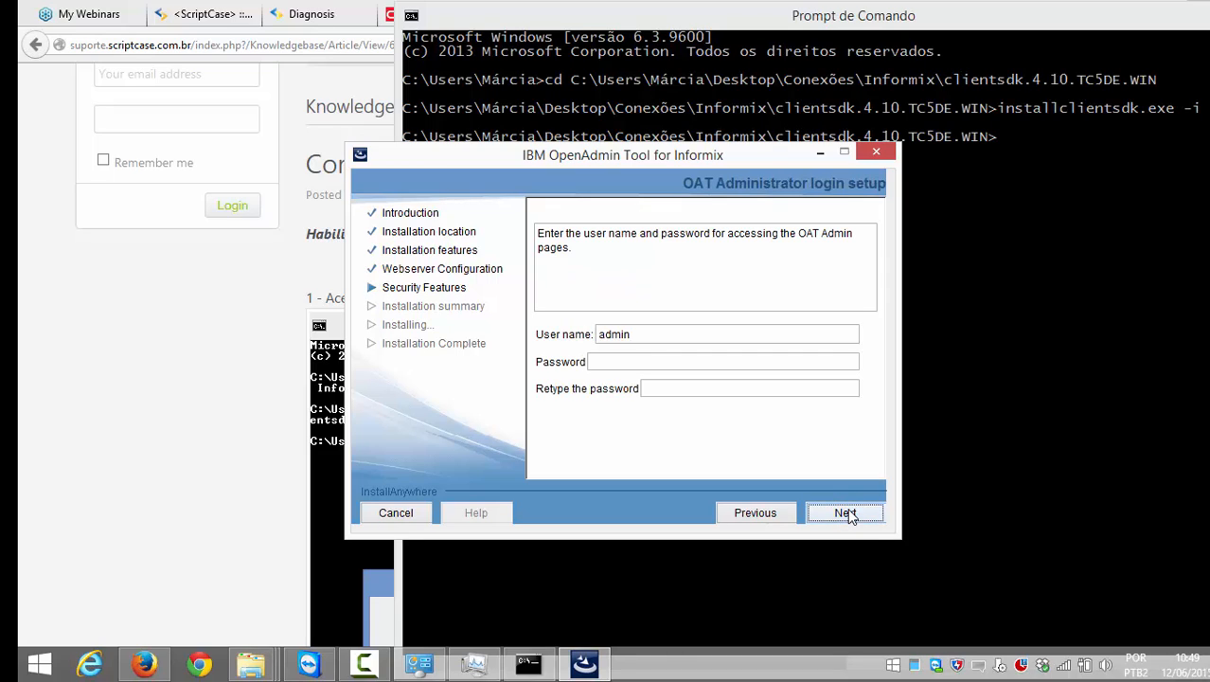
Step: Enter and confirm the OAT administrator password for user admin, then submit
click(625, 360)
text(•••)
key(BackSpace)
key(BackSpace)
key(BackSpace)
text(••••)
key(Tab)
text(••••)
double_click(625, 361)
click(647, 361)
click(845, 514)
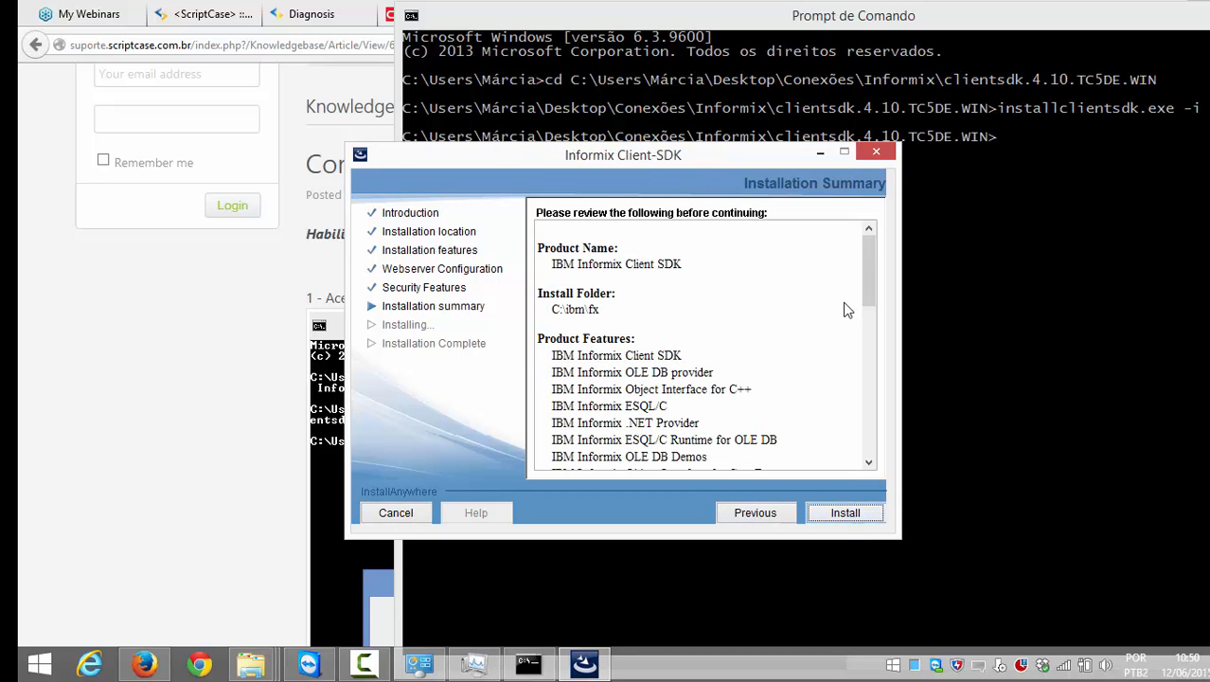
Step: Review the Installation Summary (C:\ibm\fx, 562.051.820 bytes required) and begin the installation
drag(869, 271, 866, 237)
drag(629, 312, 543, 311)
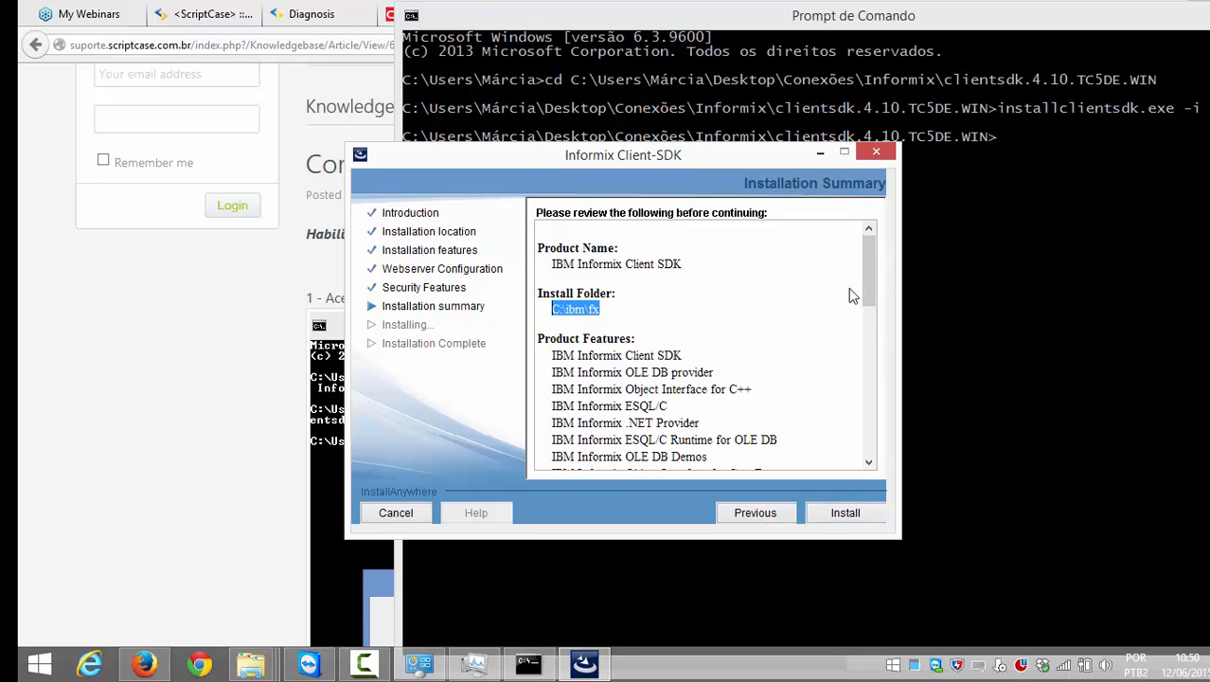
drag(861, 286, 868, 315)
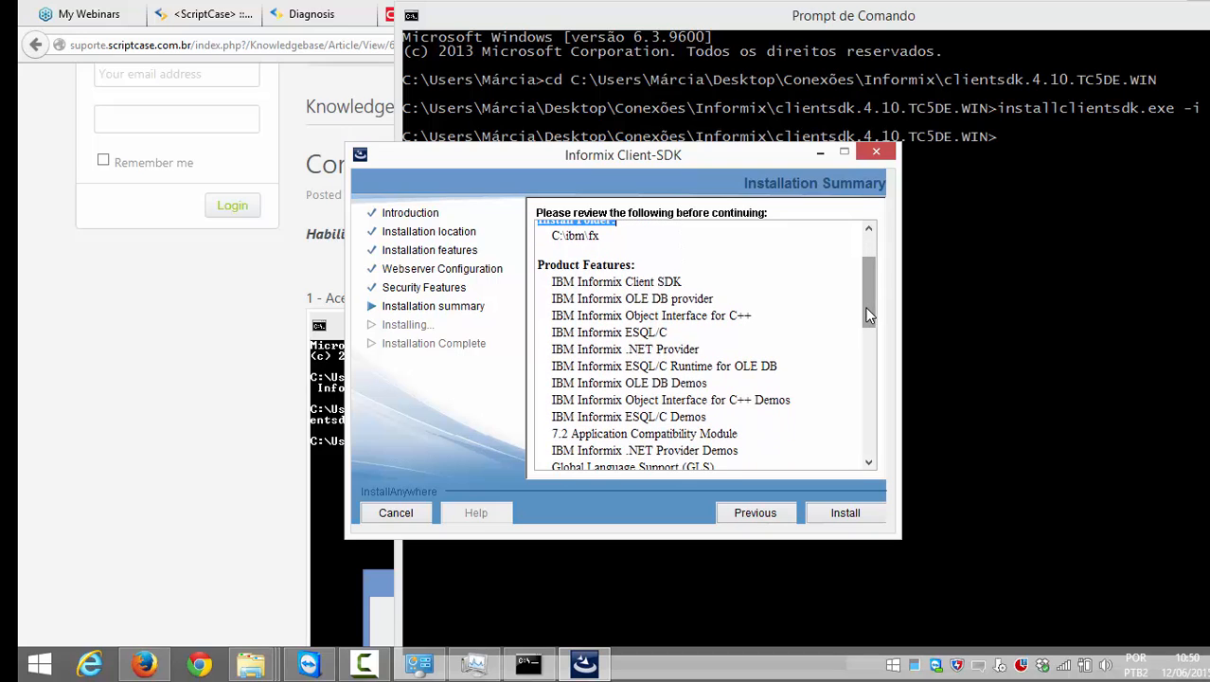
click(754, 315)
scroll(793, 322, up, 2)
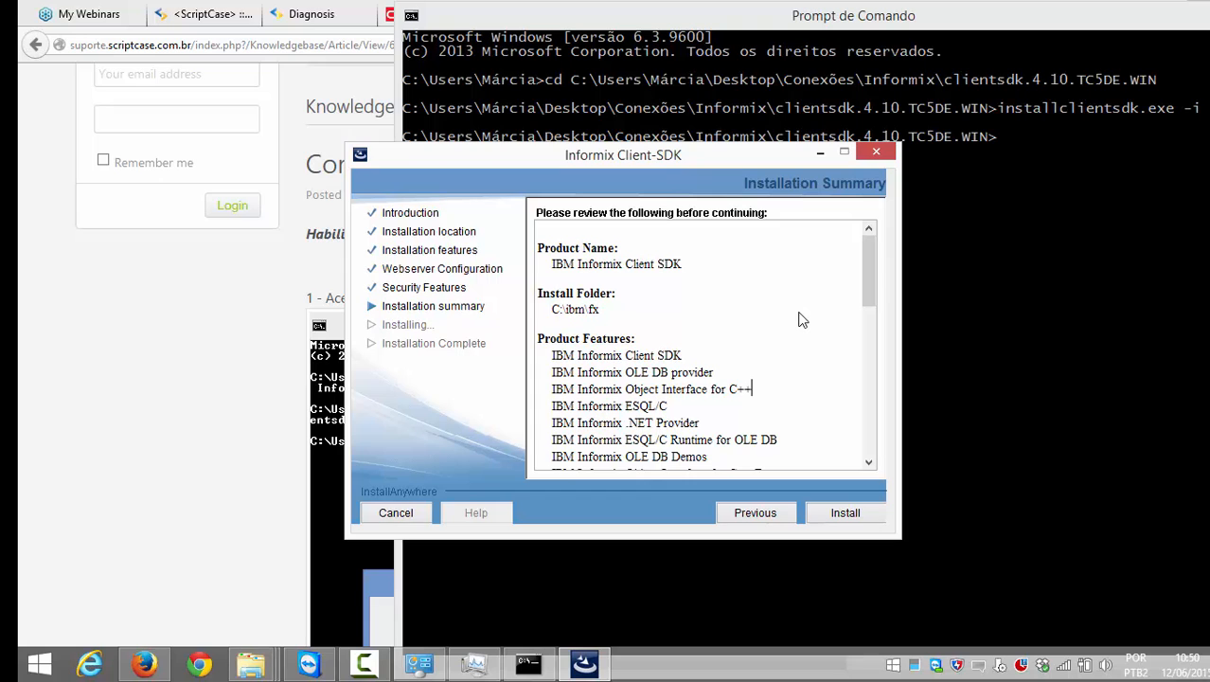
drag(873, 264, 898, 429)
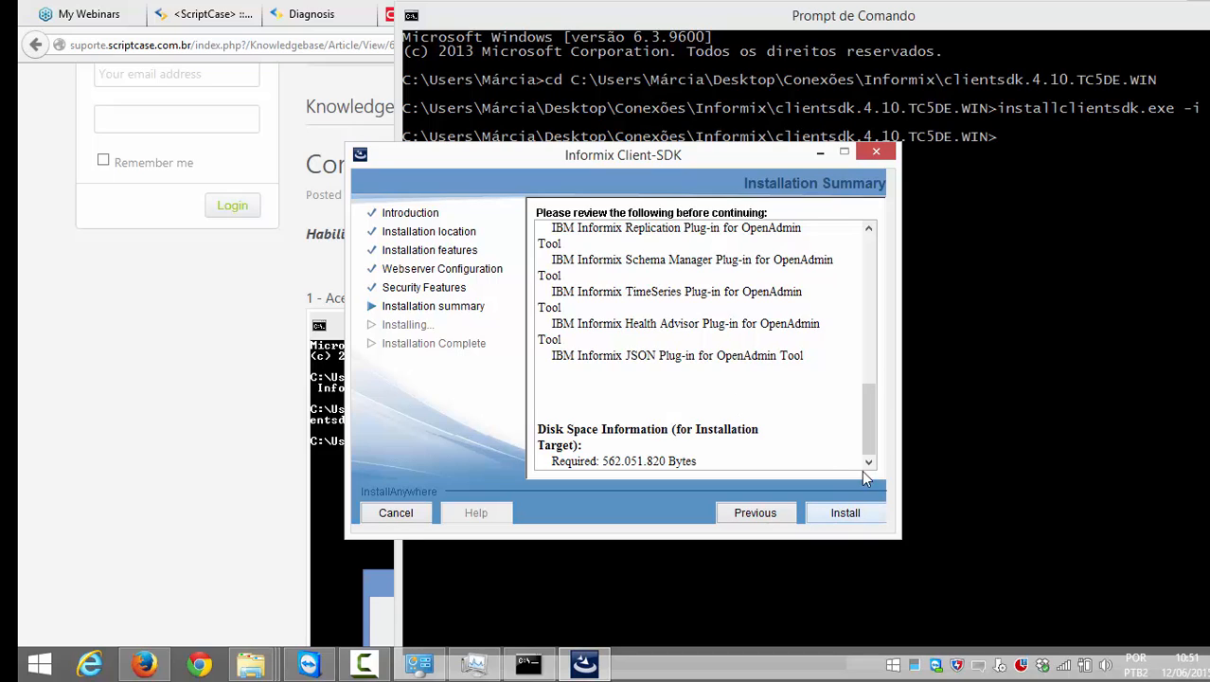
click(863, 514)
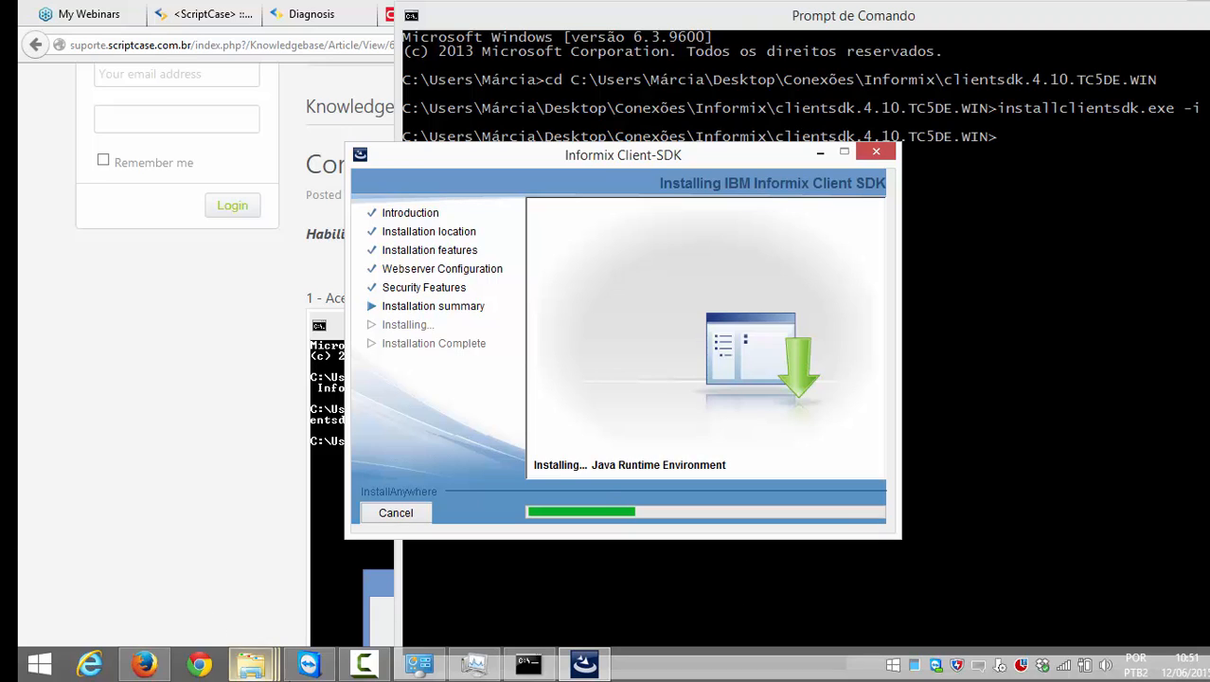
Step: While the Client-SDK installs the Java Runtime Environment, bring up the open File Explorer windows
click(254, 666)
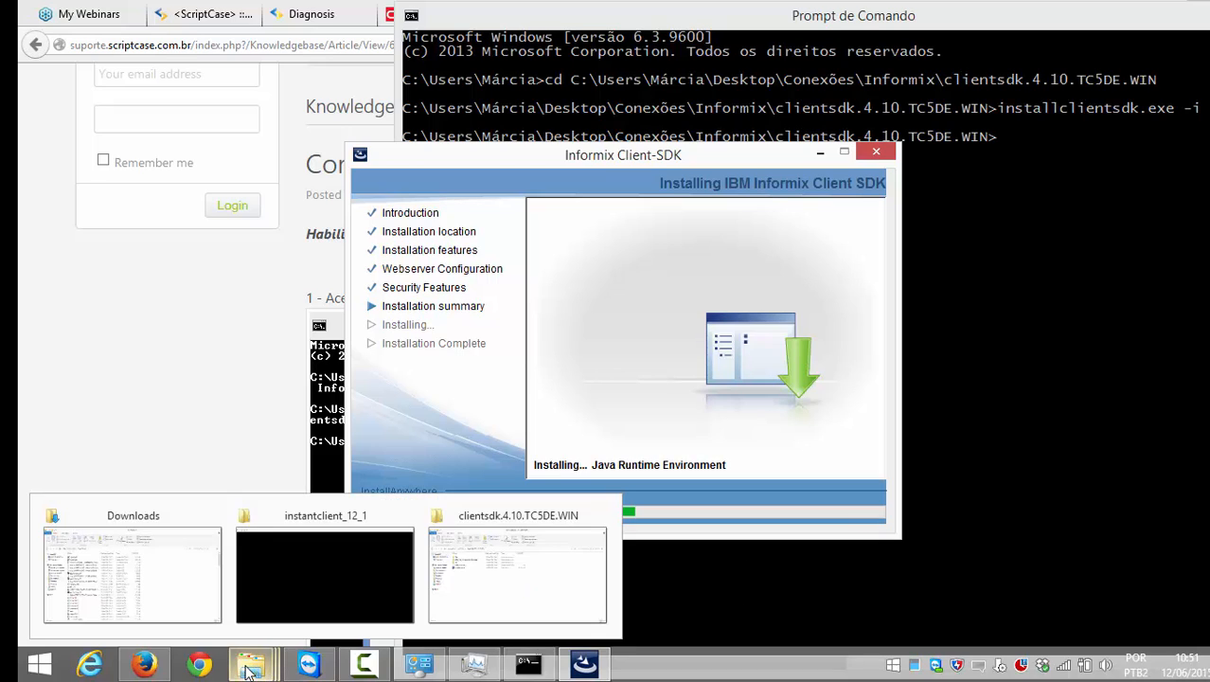
Step: Start a new MS Access connection, conn_access, using the MS Access ODBC (Recomendado) driver
click(250, 8)
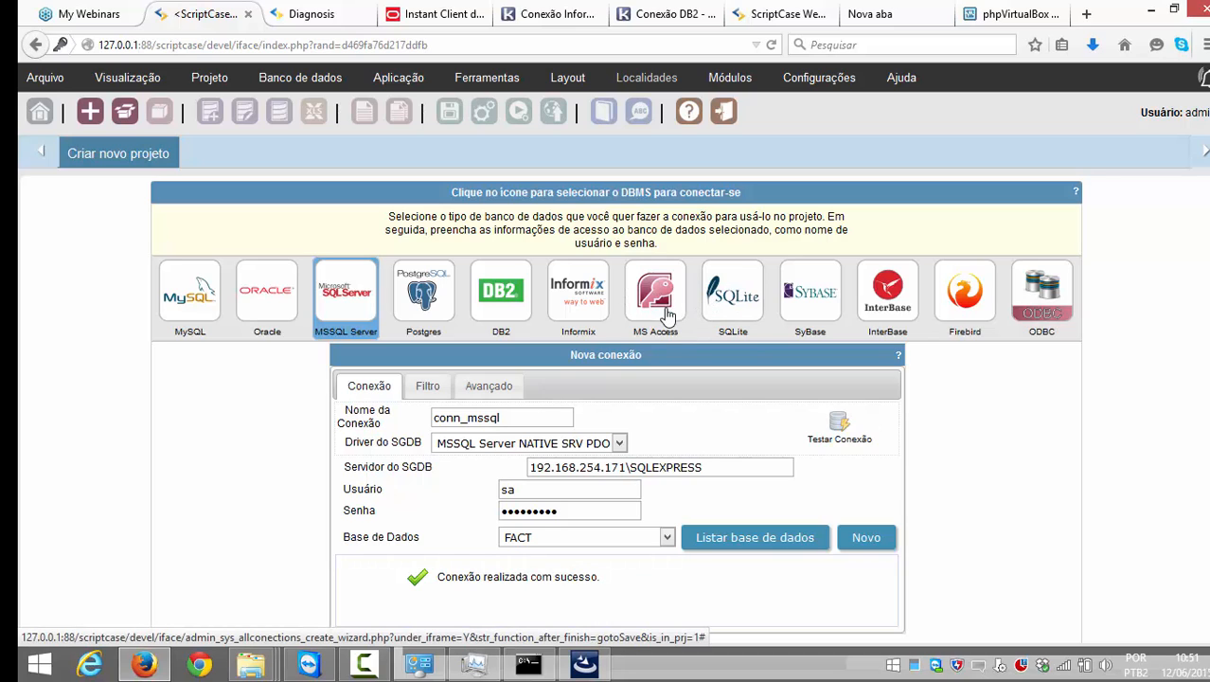
click(663, 300)
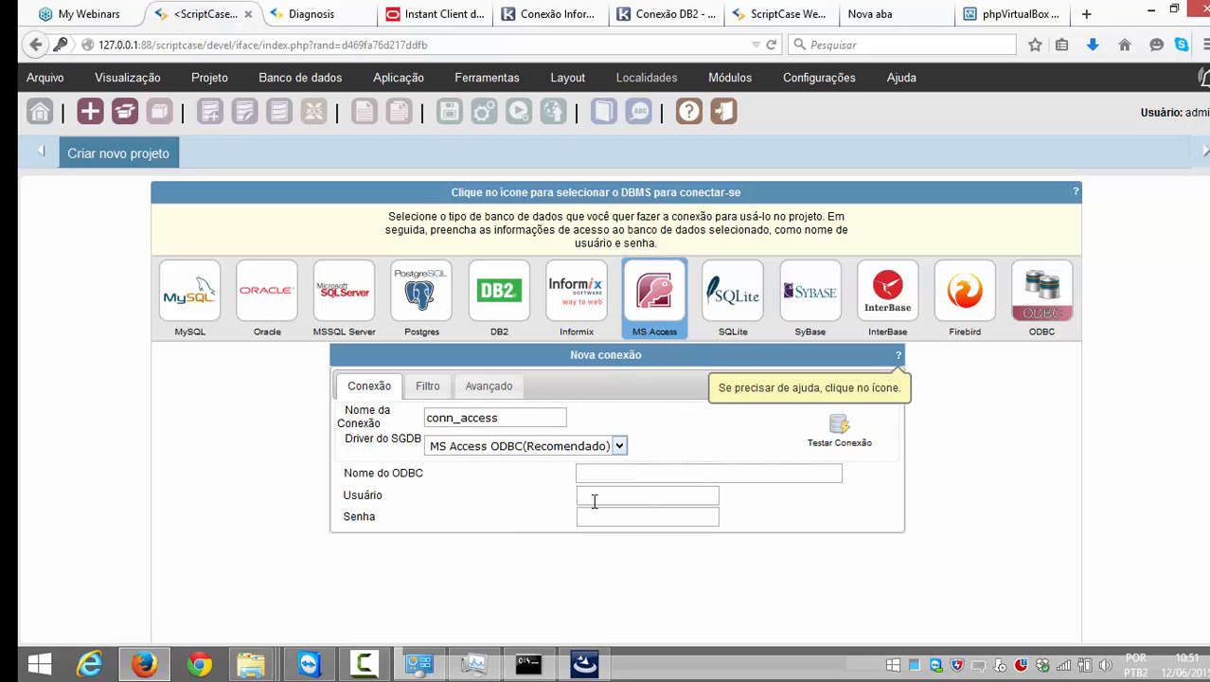
click(647, 478)
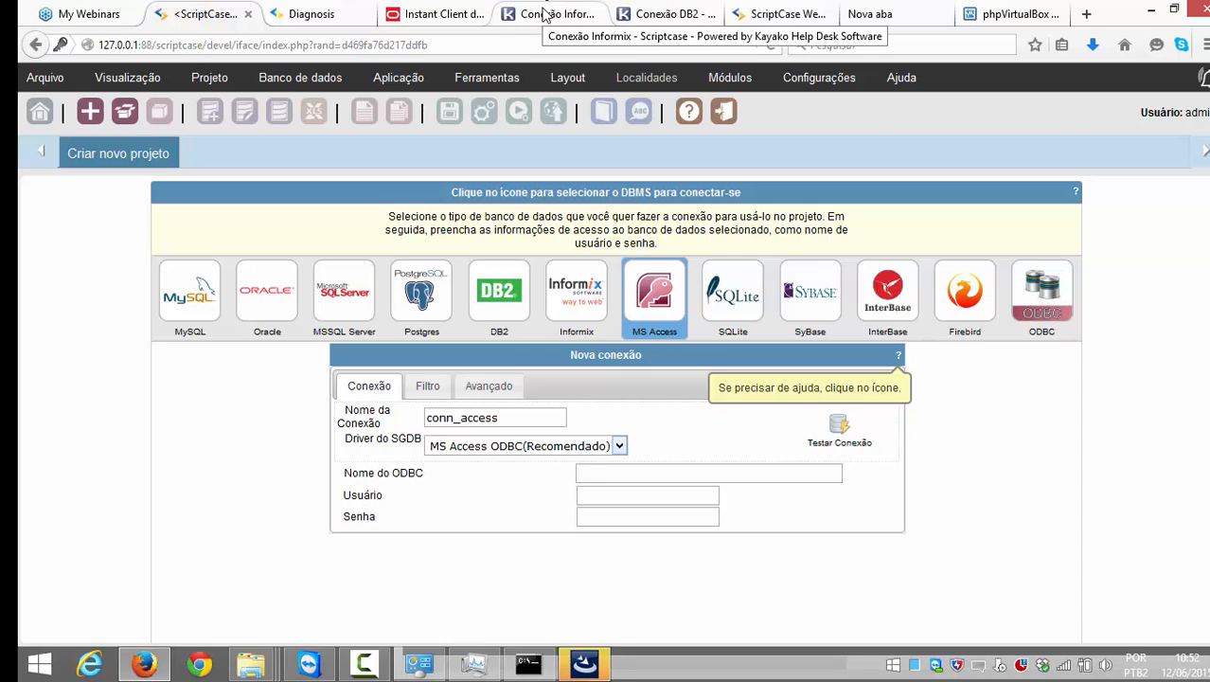
Step: Look over the open Informix and DB2 connection articles
click(546, 15)
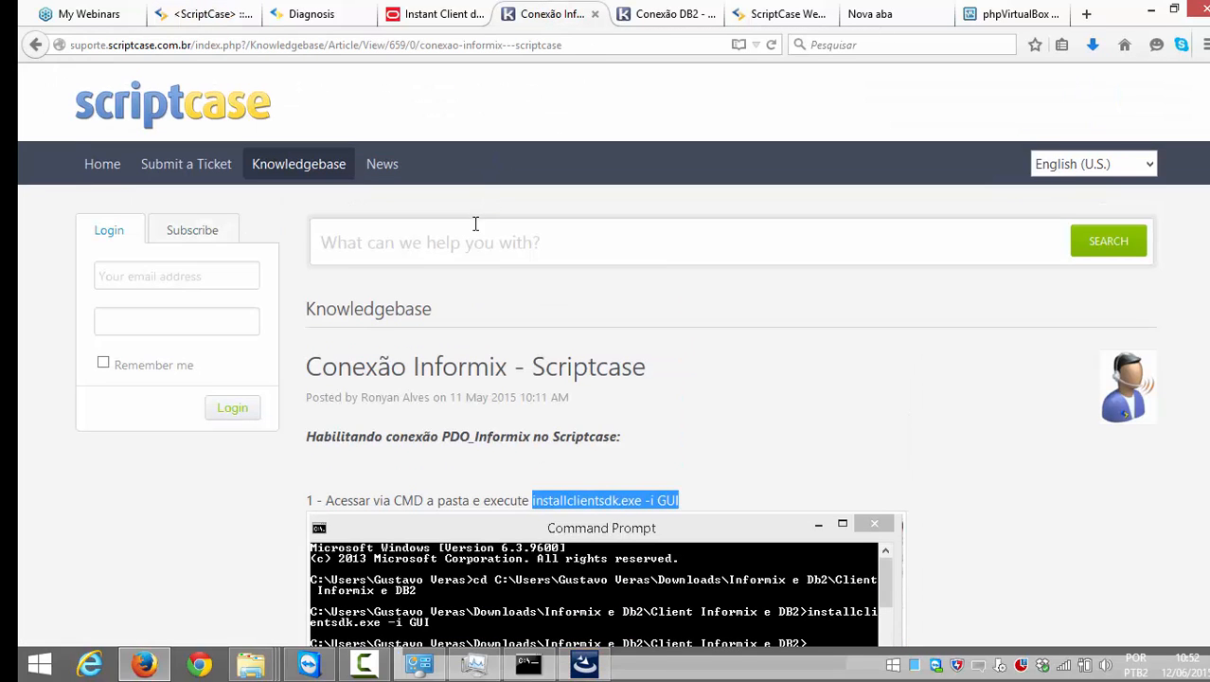
click(474, 228)
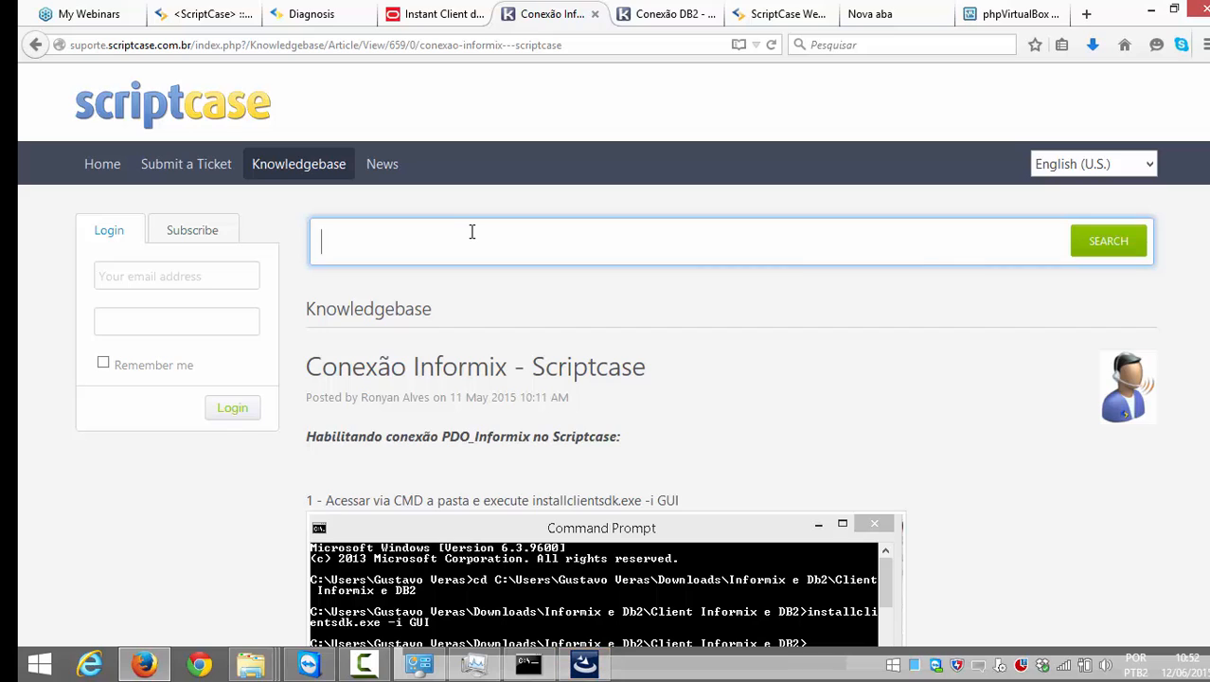
click(660, 15)
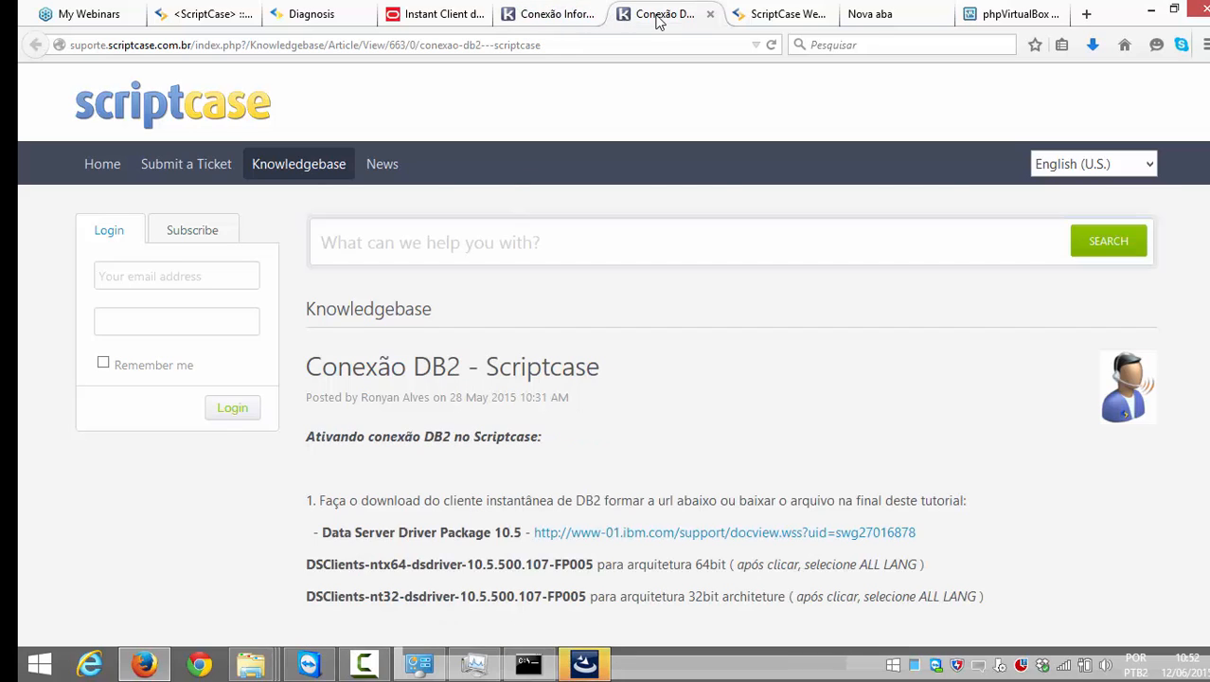
click(561, 15)
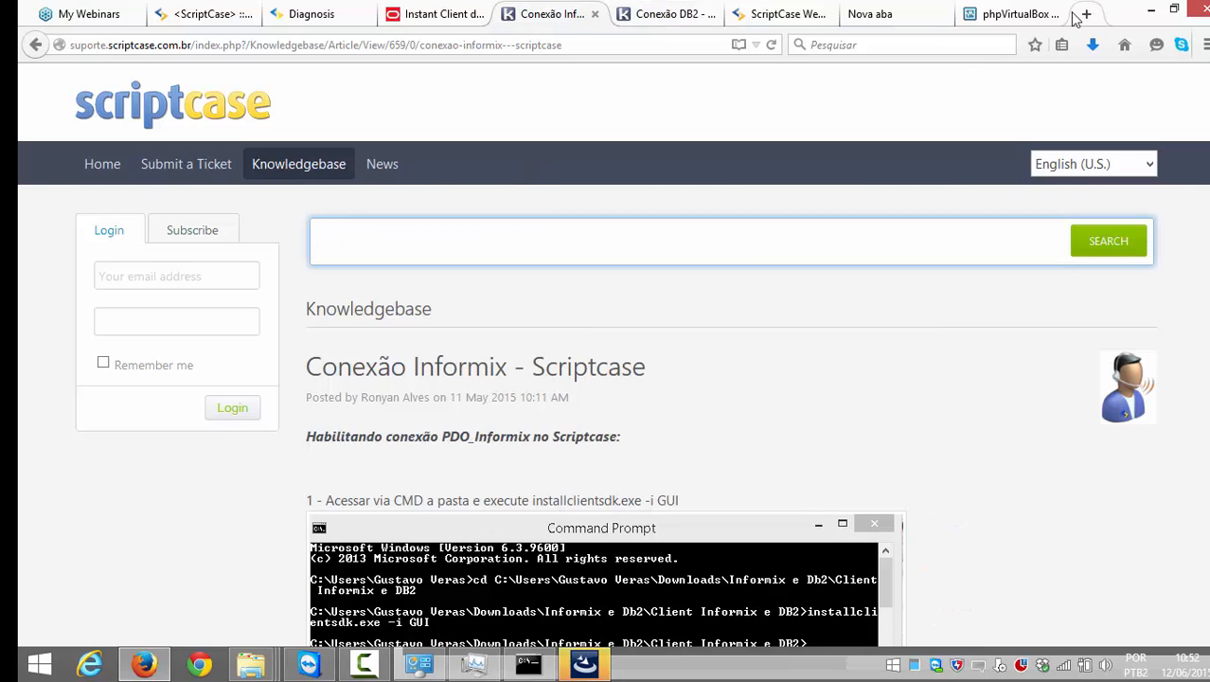
Step: Load the Scriptcase support site, suporte.scriptcase.com.br, in a new browser tab
click(869, 13)
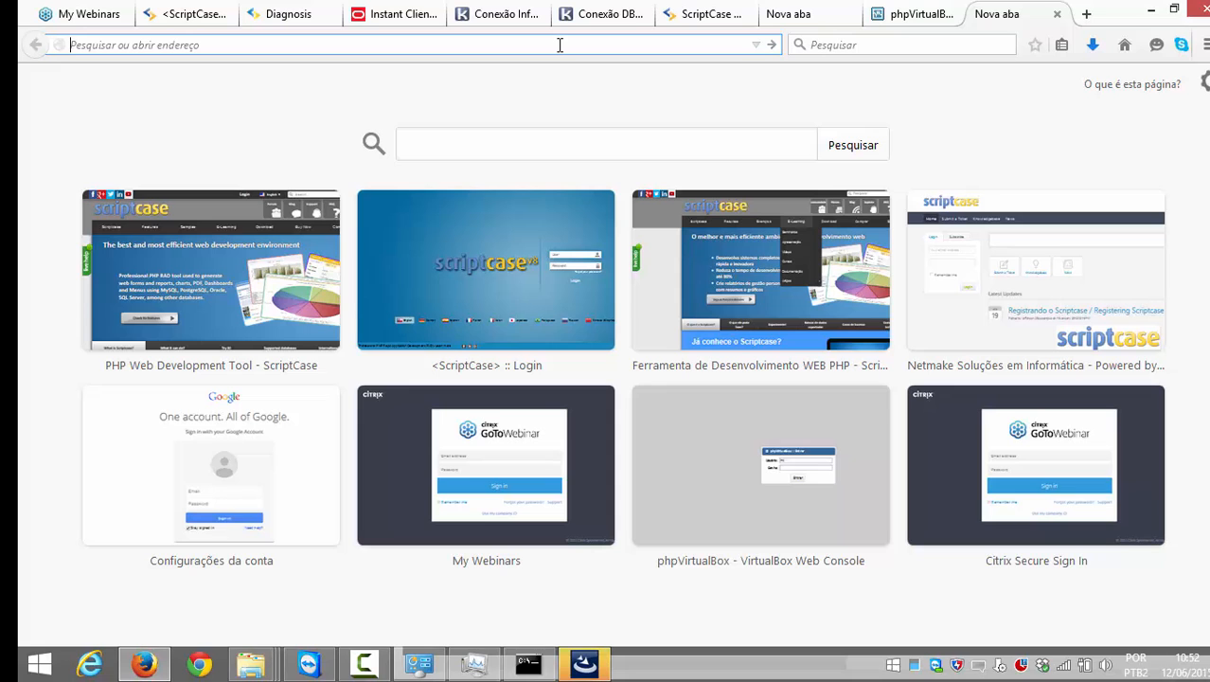
text(suporte.scriptcase.com.br)
key(Return)
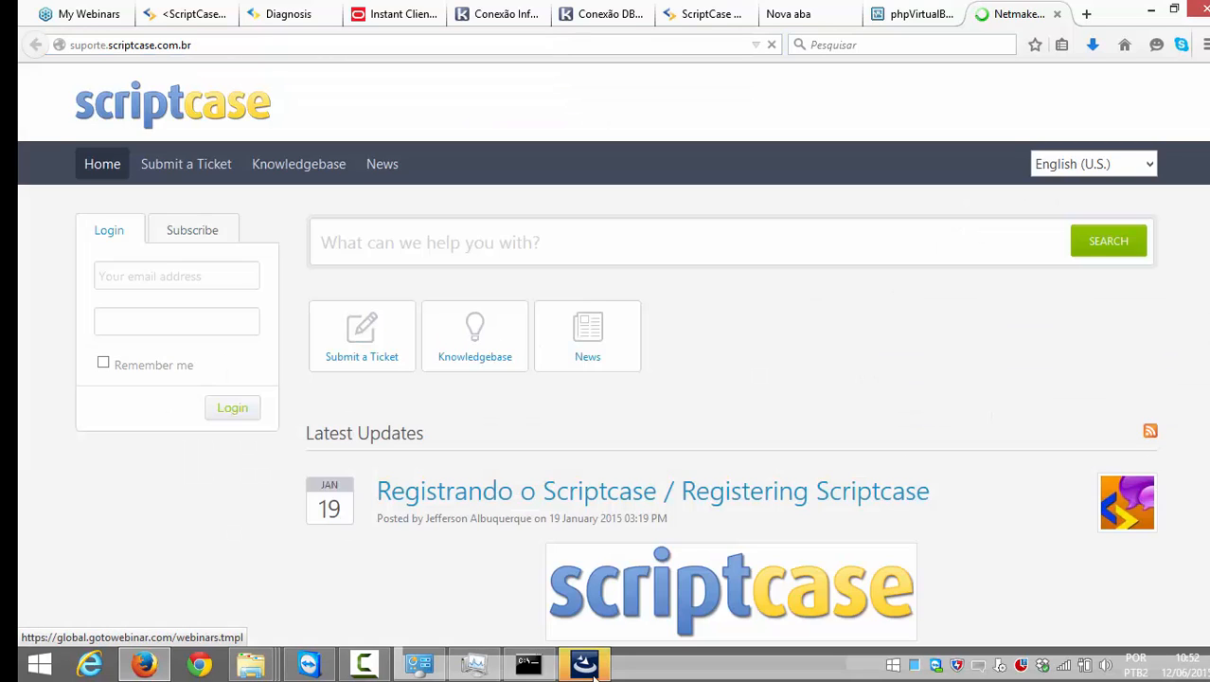
click(587, 665)
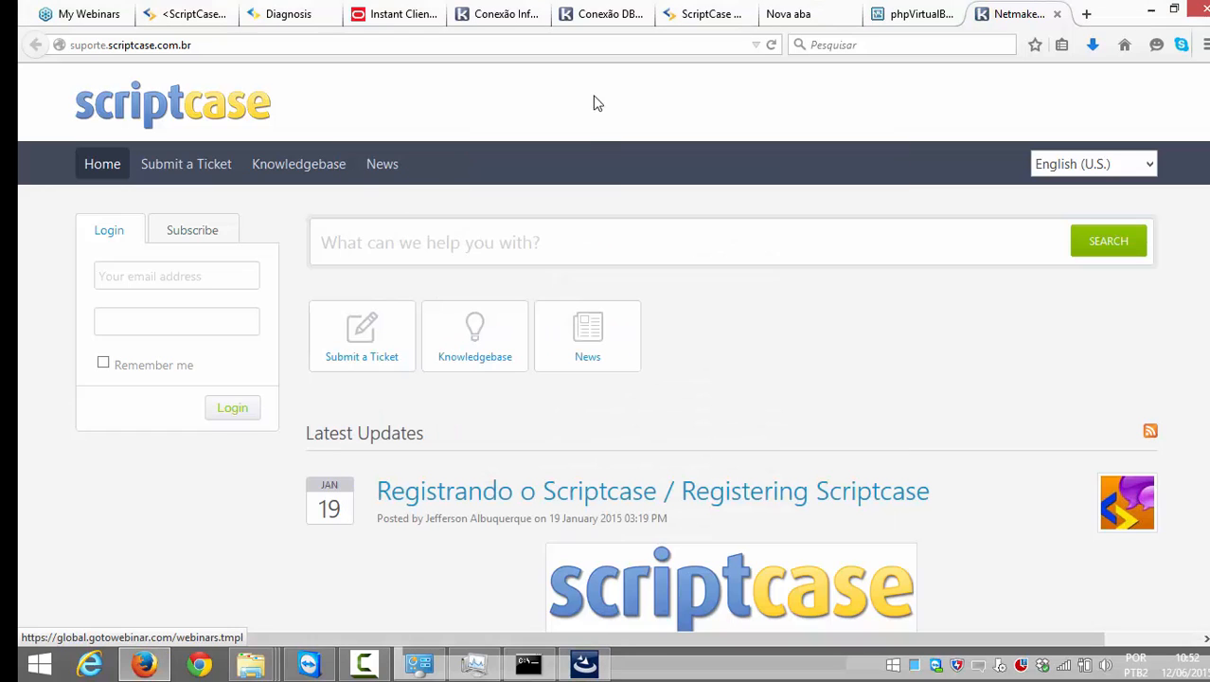
click(594, 100)
Step: Search the knowledgebase for 'ms access' and scroll through the matching articles
click(612, 248)
text(m)
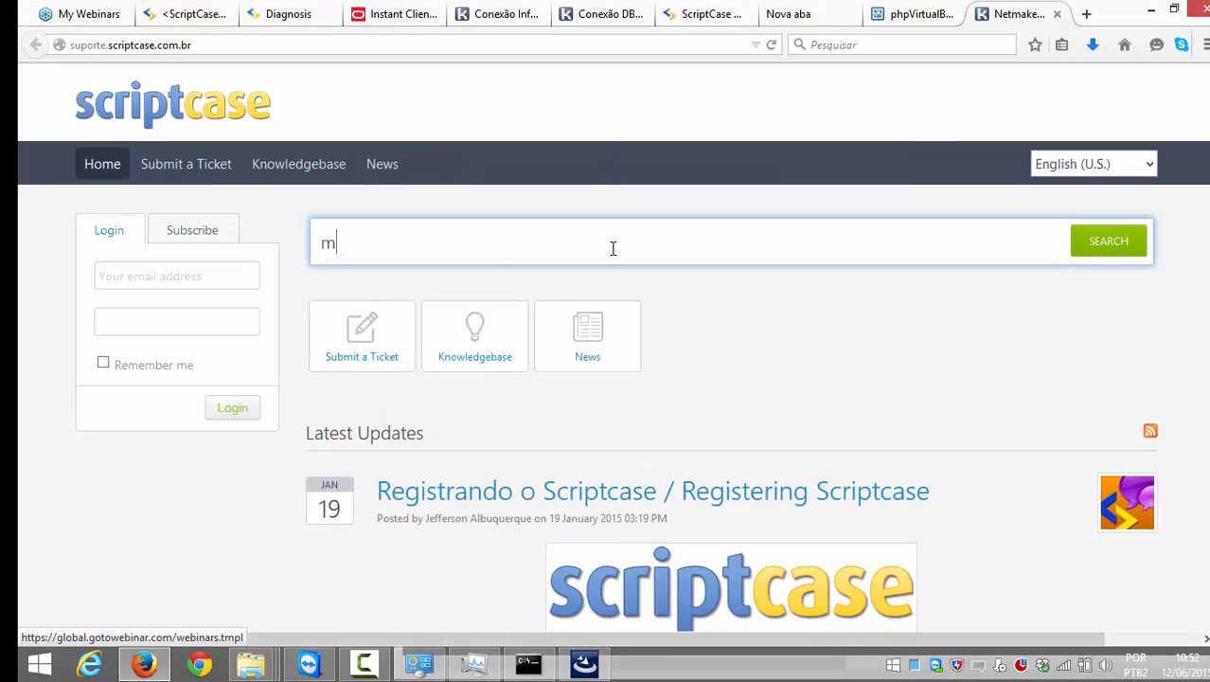
text(s access)
key(Return)
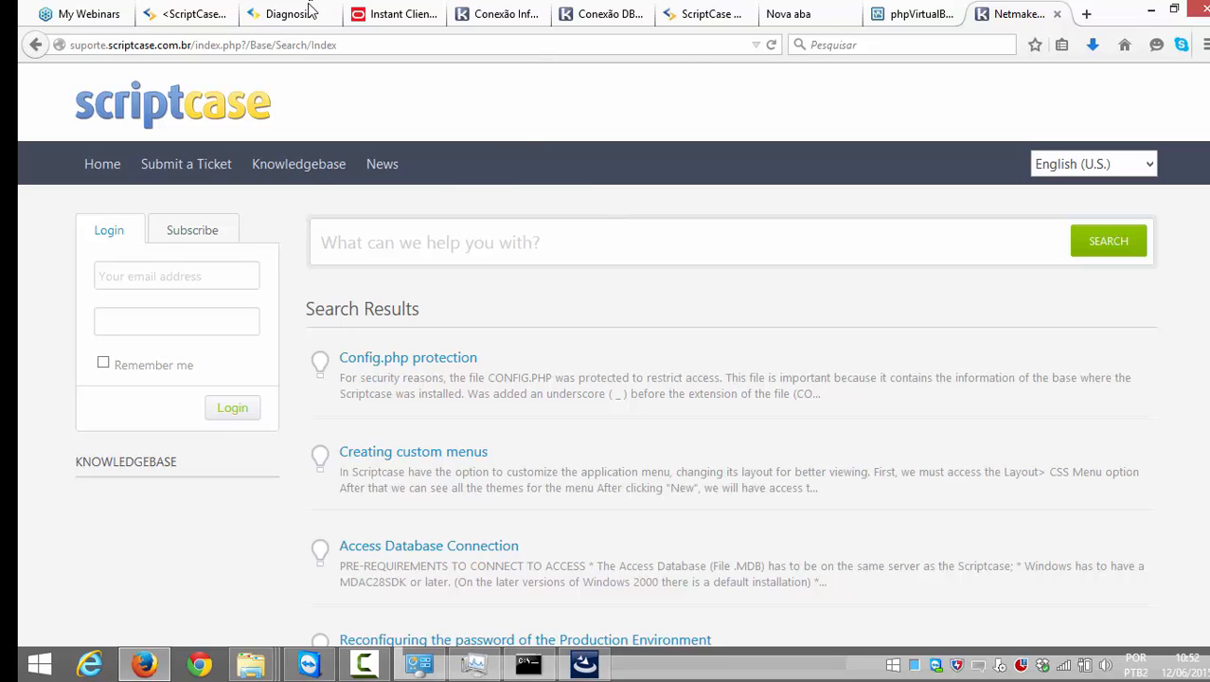
scroll(312, 142, down, 2)
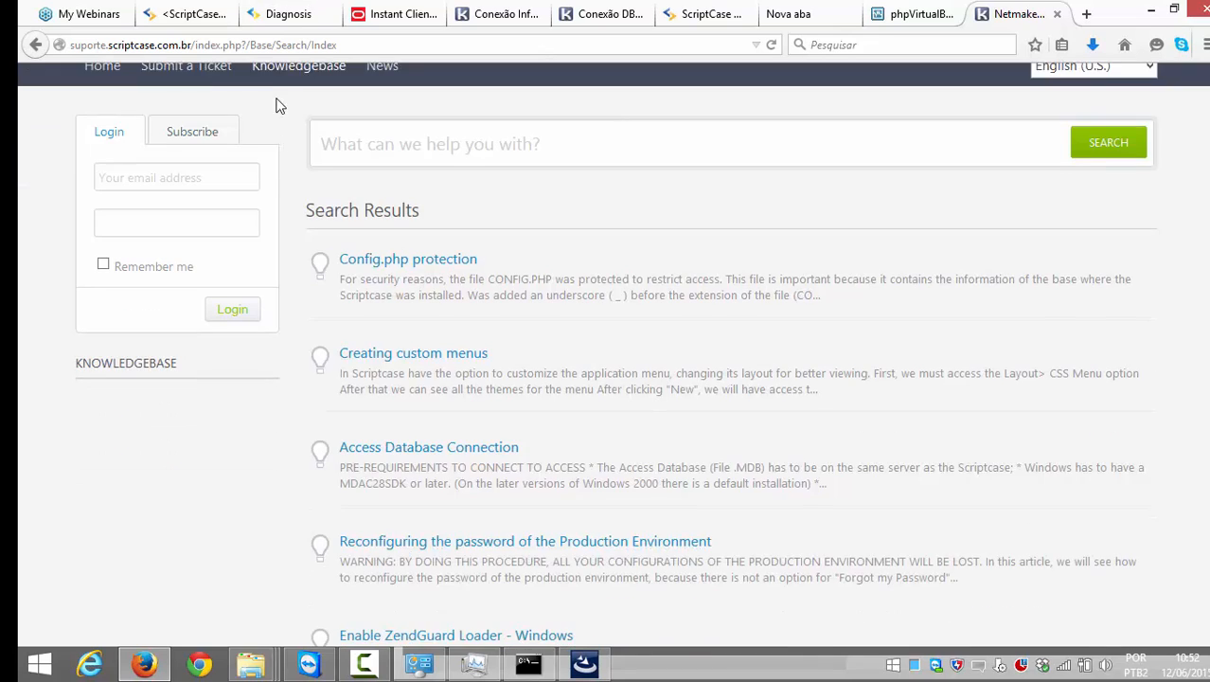
scroll(348, 210, down, 2)
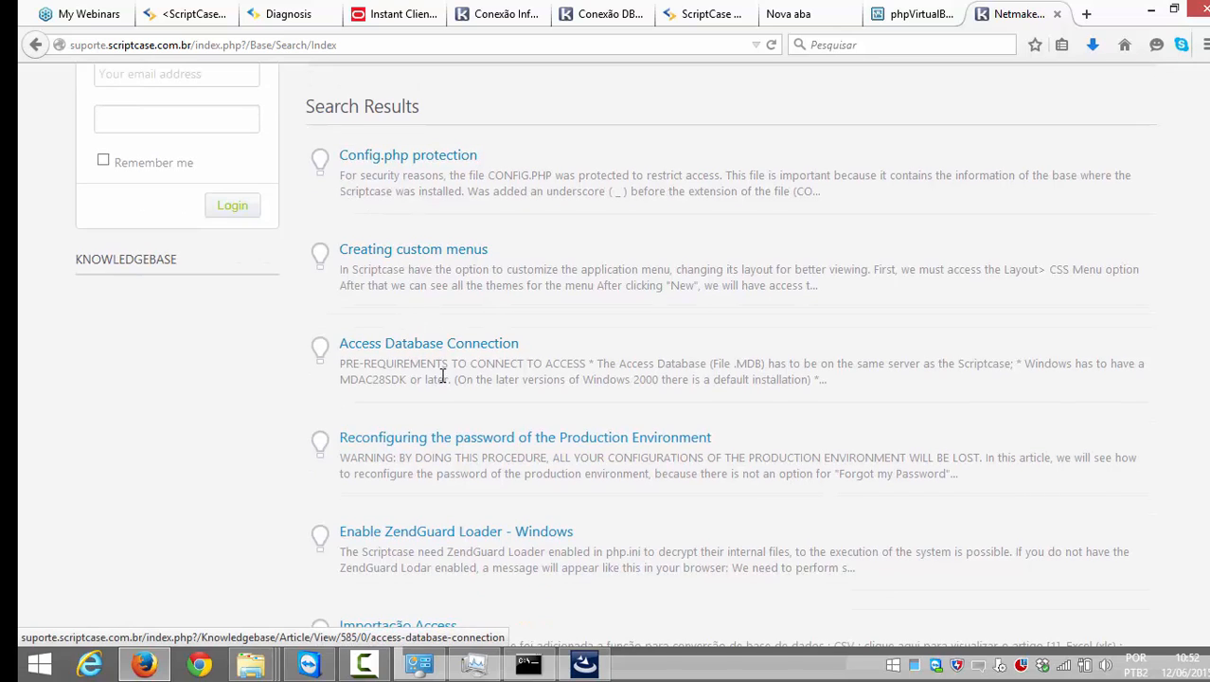
scroll(445, 369, down, 2)
scroll(457, 416, down, 4)
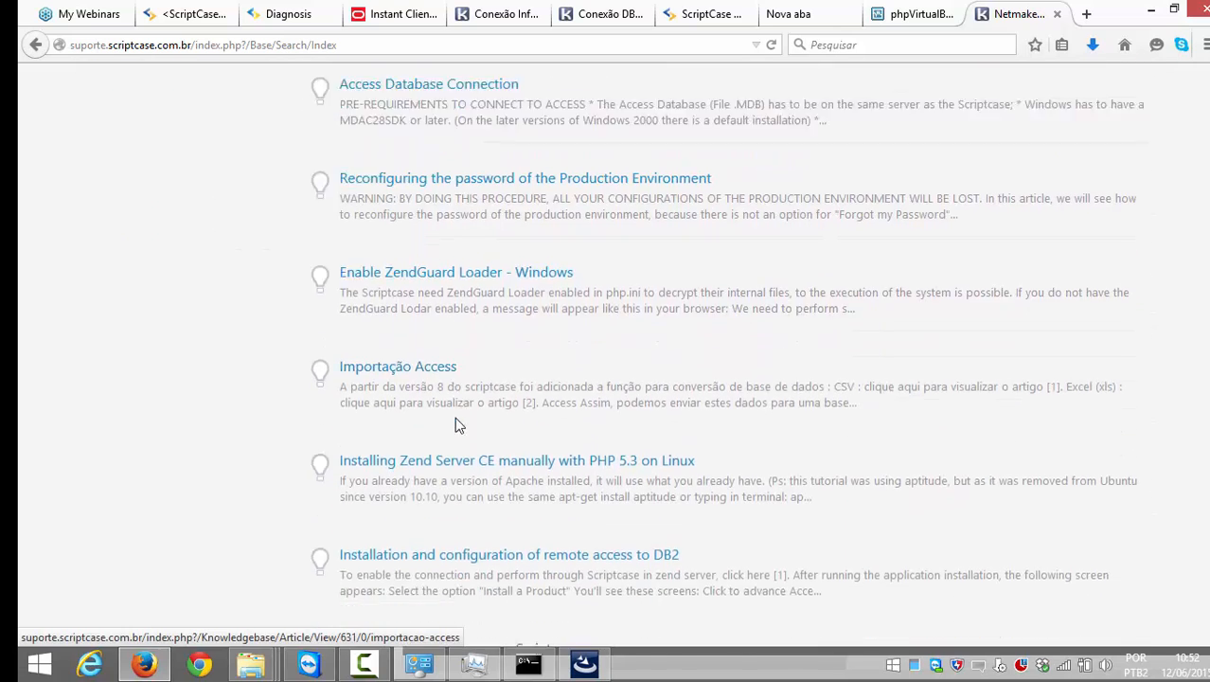
scroll(461, 418, down, 5)
scroll(461, 417, down, 4)
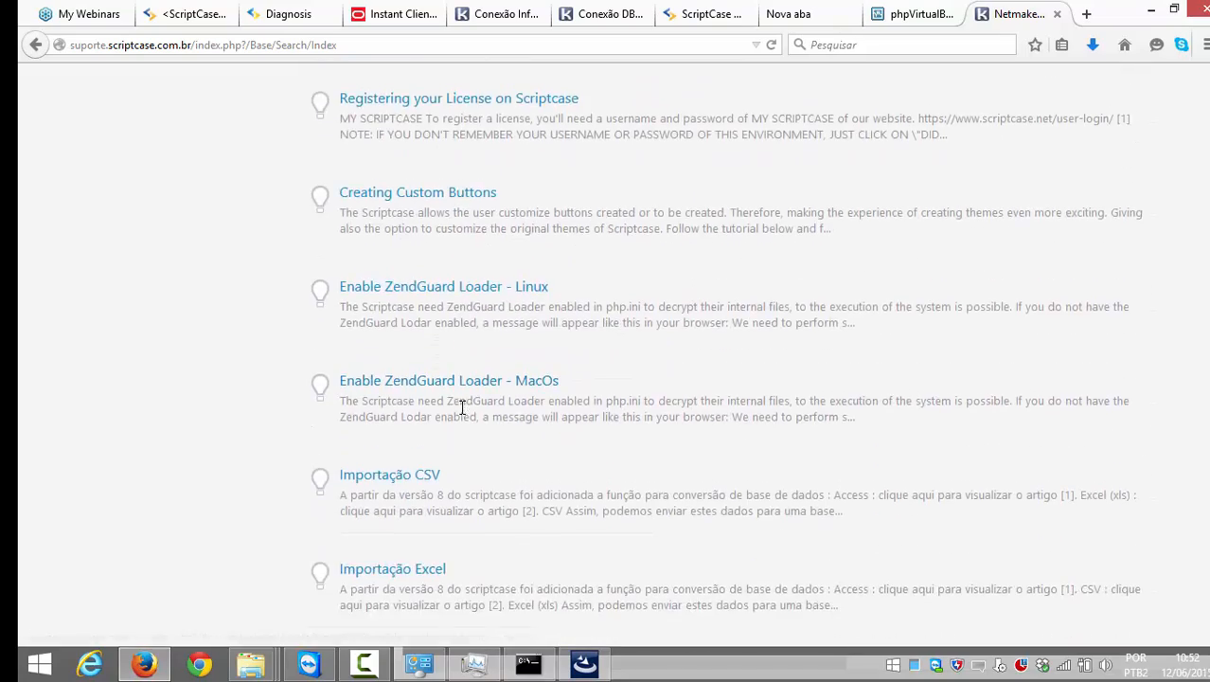
scroll(462, 407, down, 7)
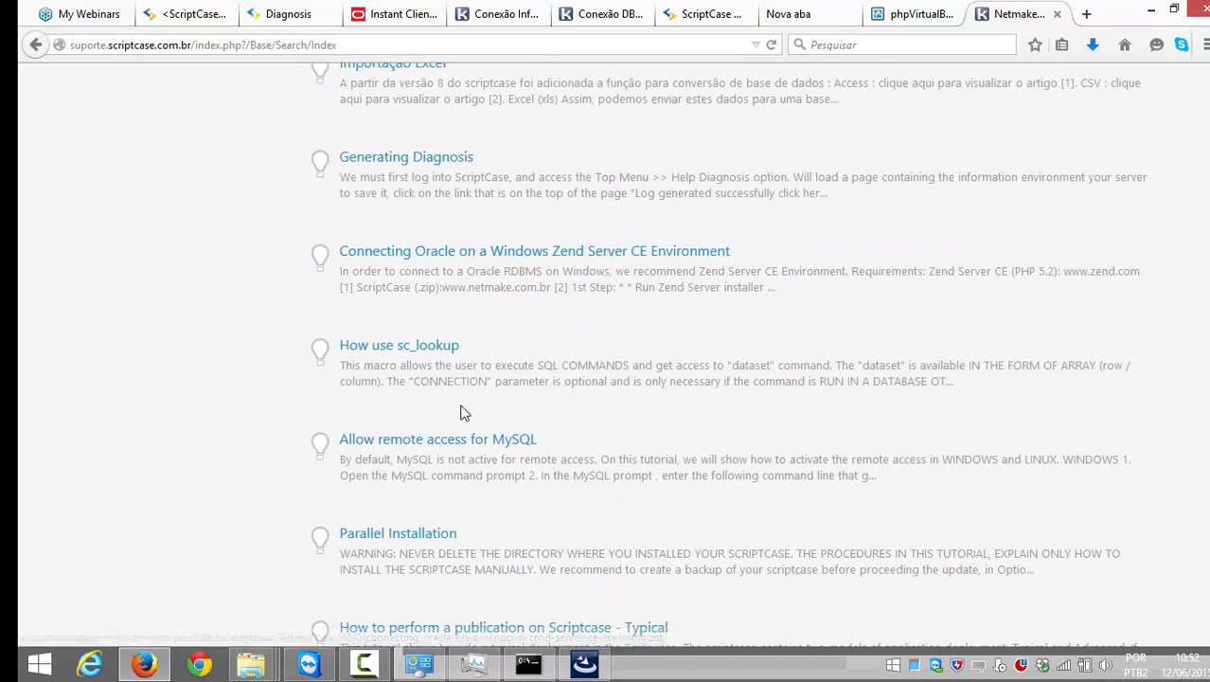
Step: In the manual, open Conectando sua Base de Dados > Access > 'Conectando-se ao Access via ODBC'
click(701, 17)
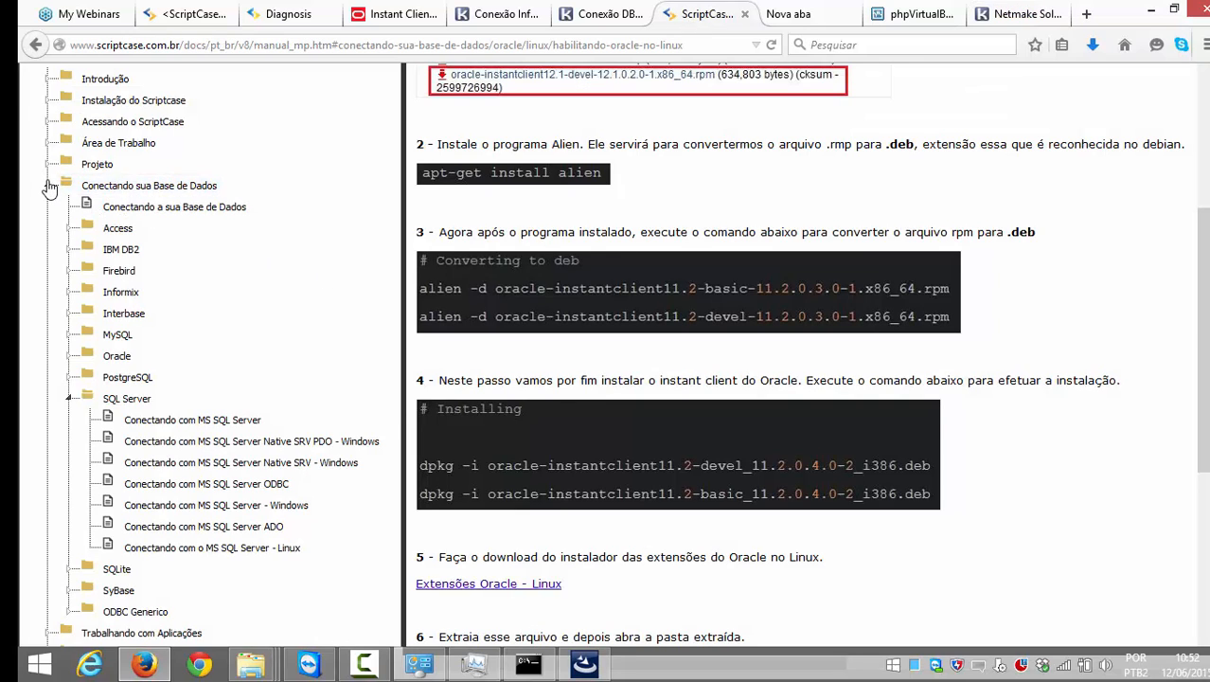
click(48, 186)
click(85, 234)
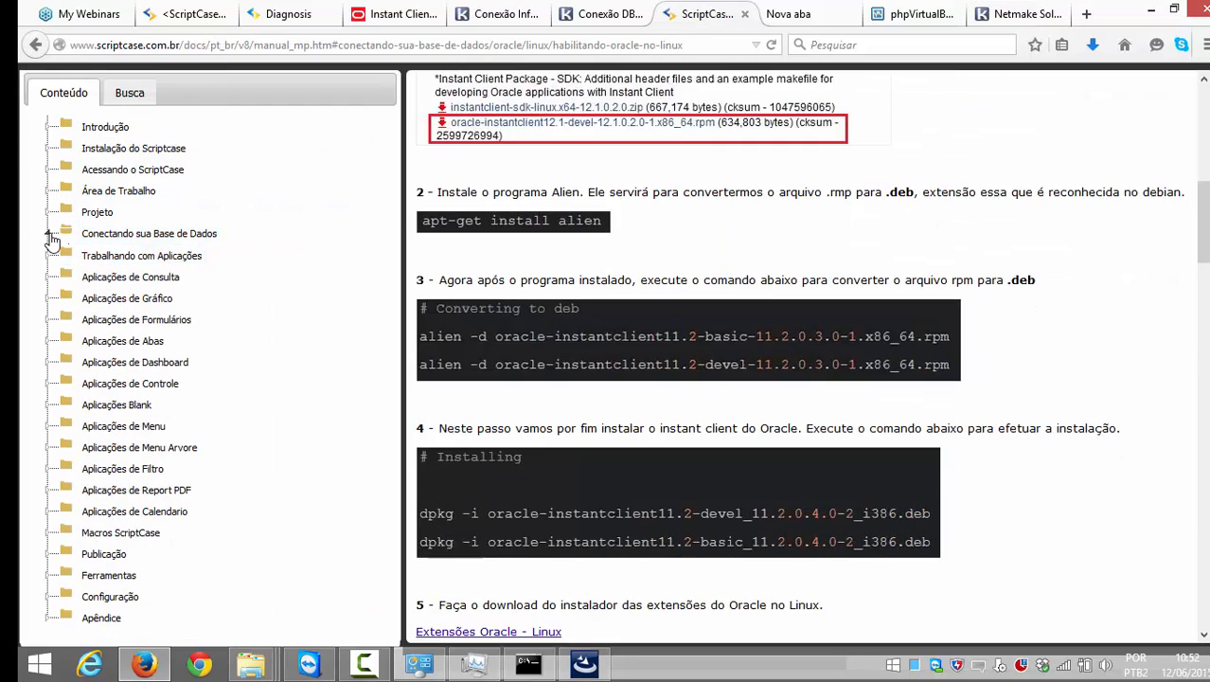
click(116, 277)
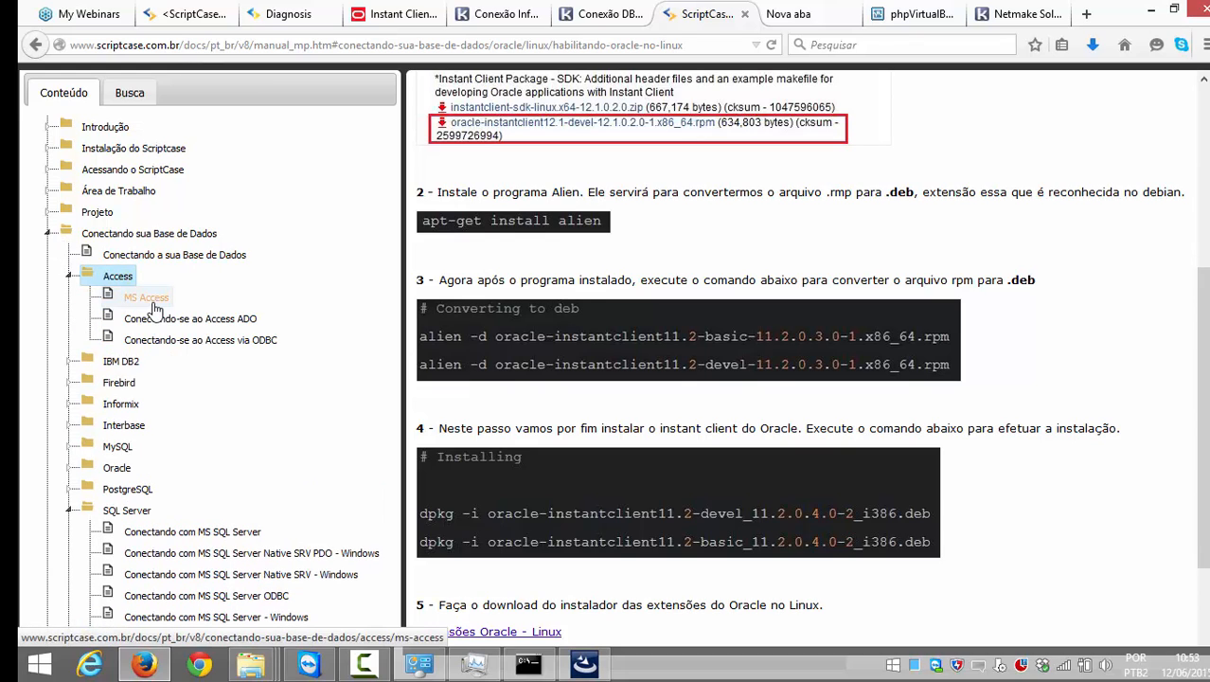
click(149, 301)
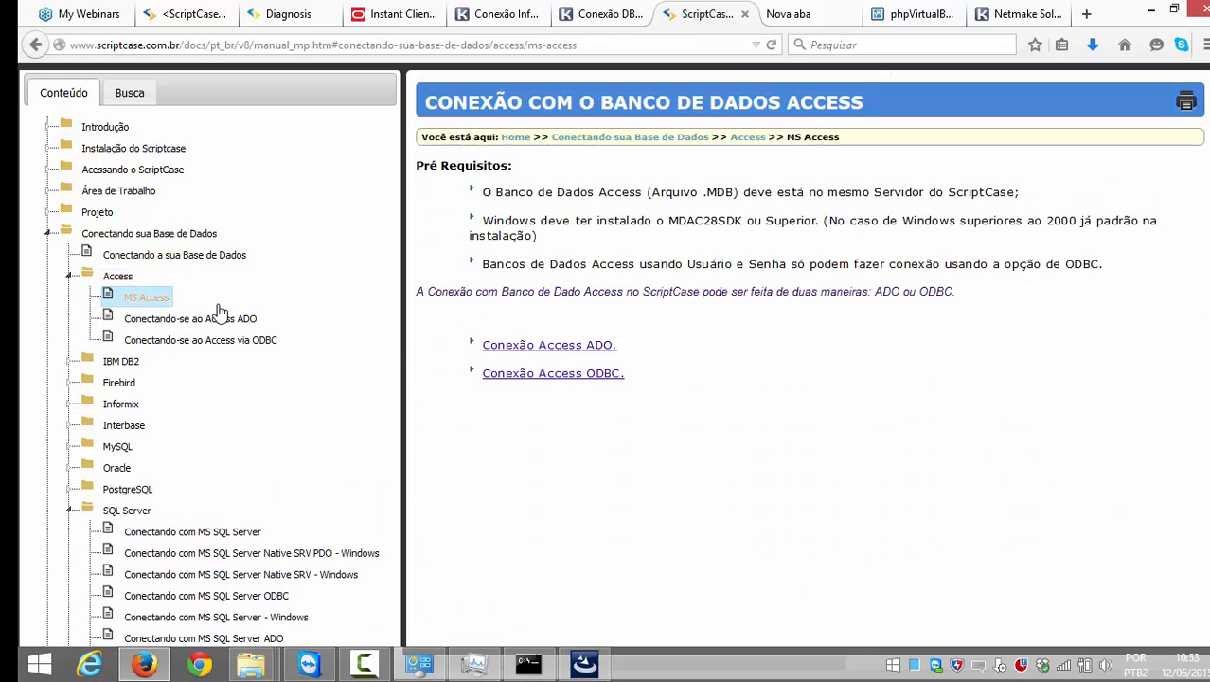
click(562, 351)
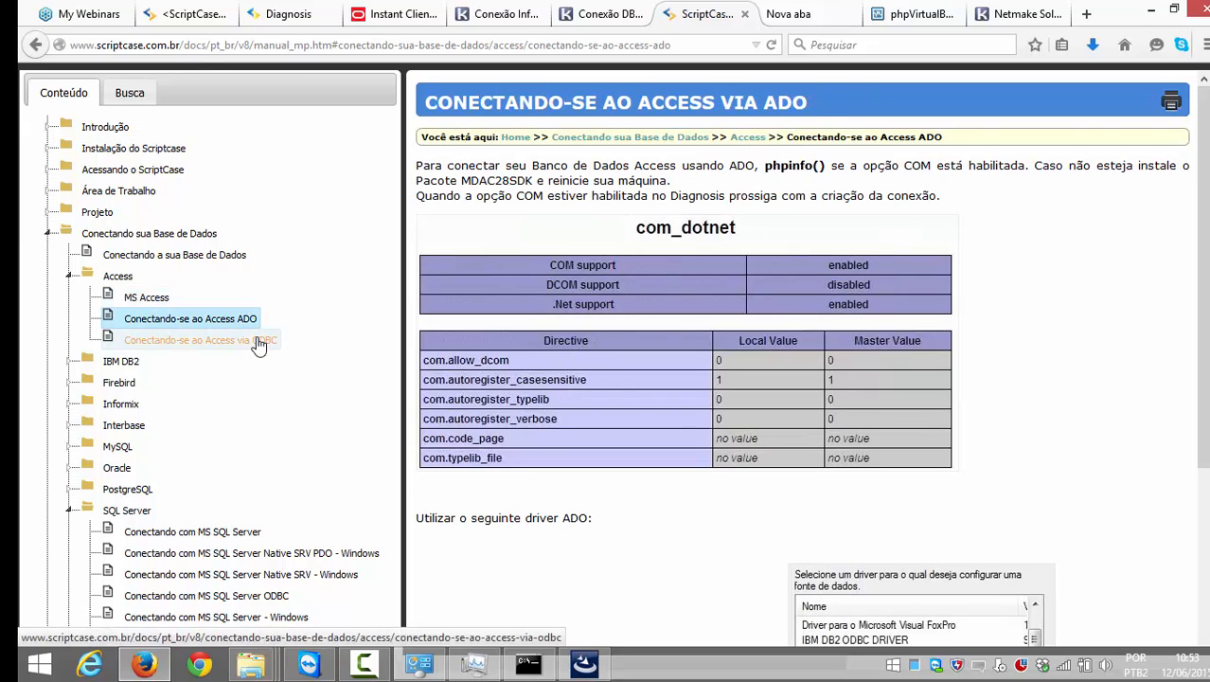
click(151, 339)
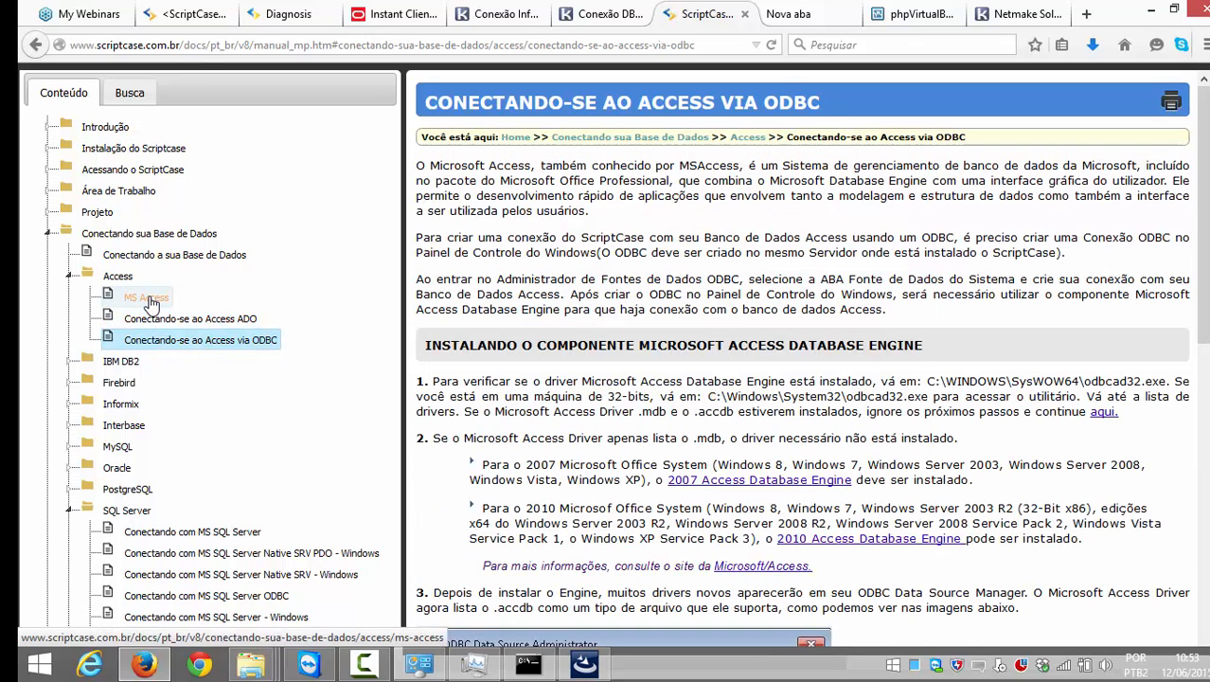
scroll(805, 294, down, 4)
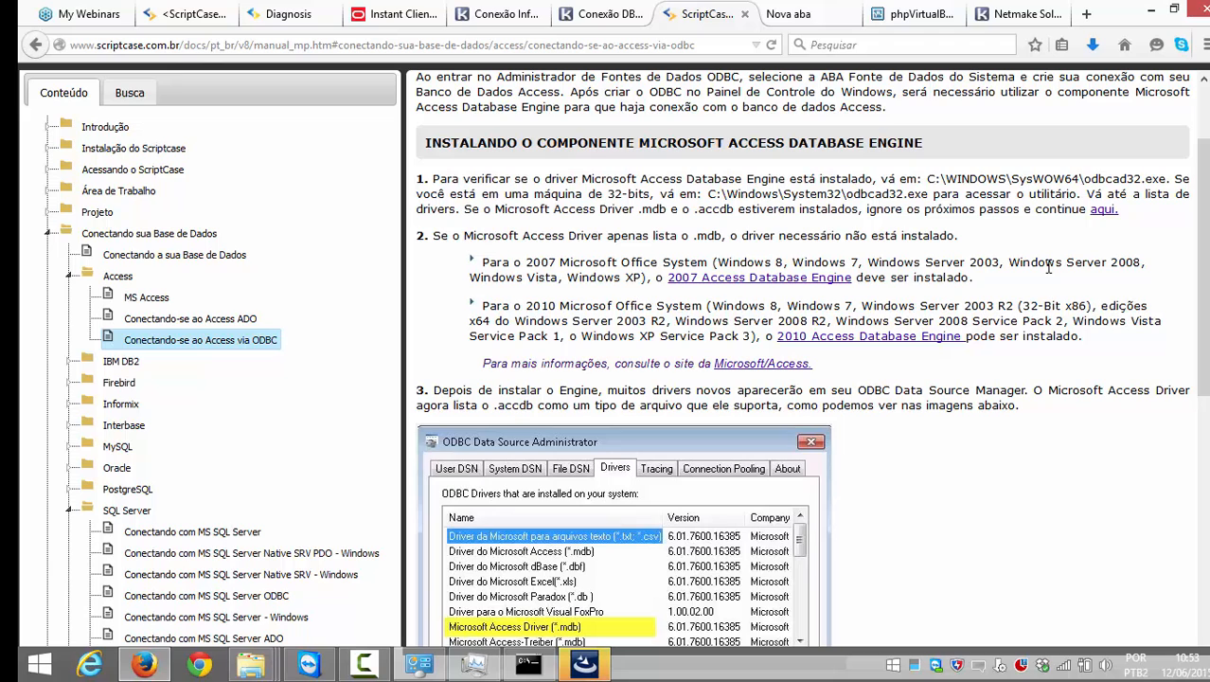
scroll(852, 317, down, 2)
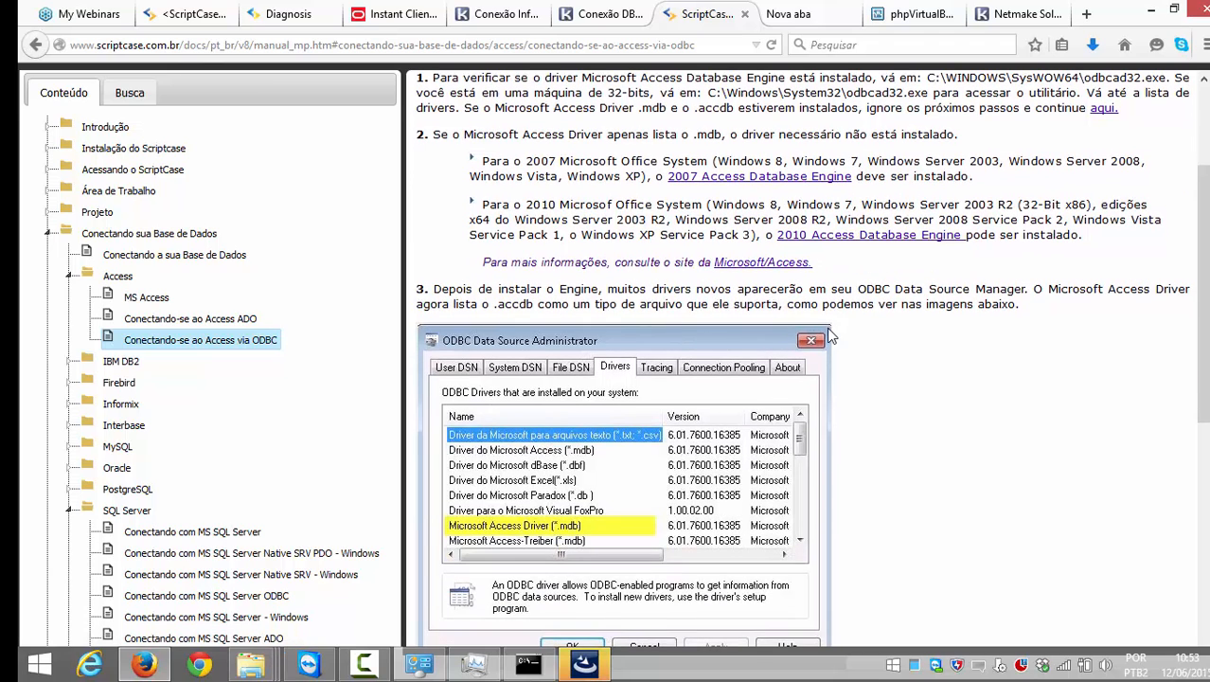
scroll(771, 305, down, 2)
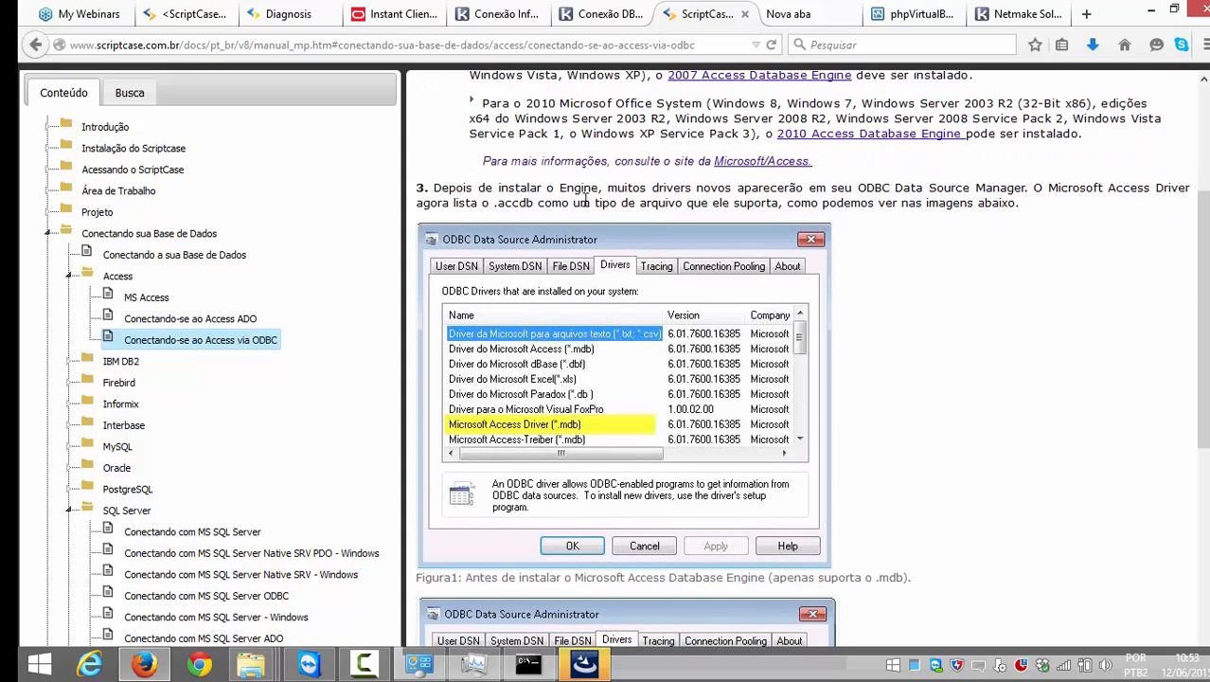
scroll(615, 218, up, 5)
scroll(549, 242, down, 5)
scroll(621, 378, down, 2)
scroll(620, 373, up, 1)
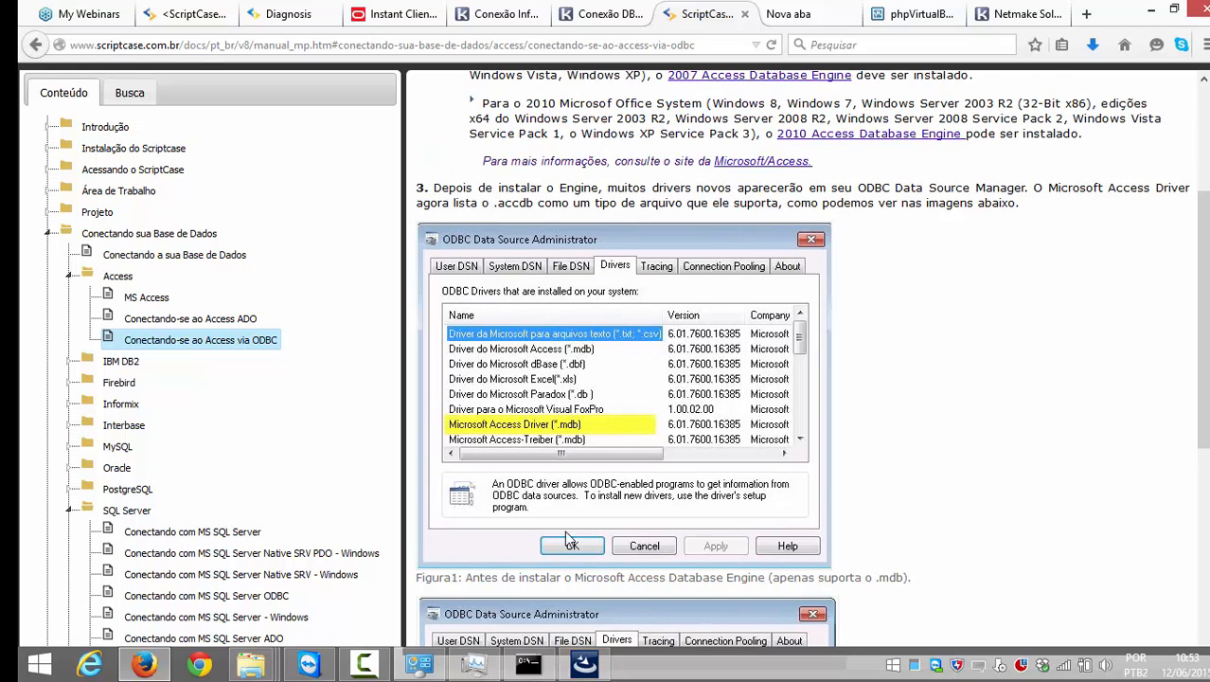
scroll(617, 498, down, 2)
scroll(617, 499, down, 5)
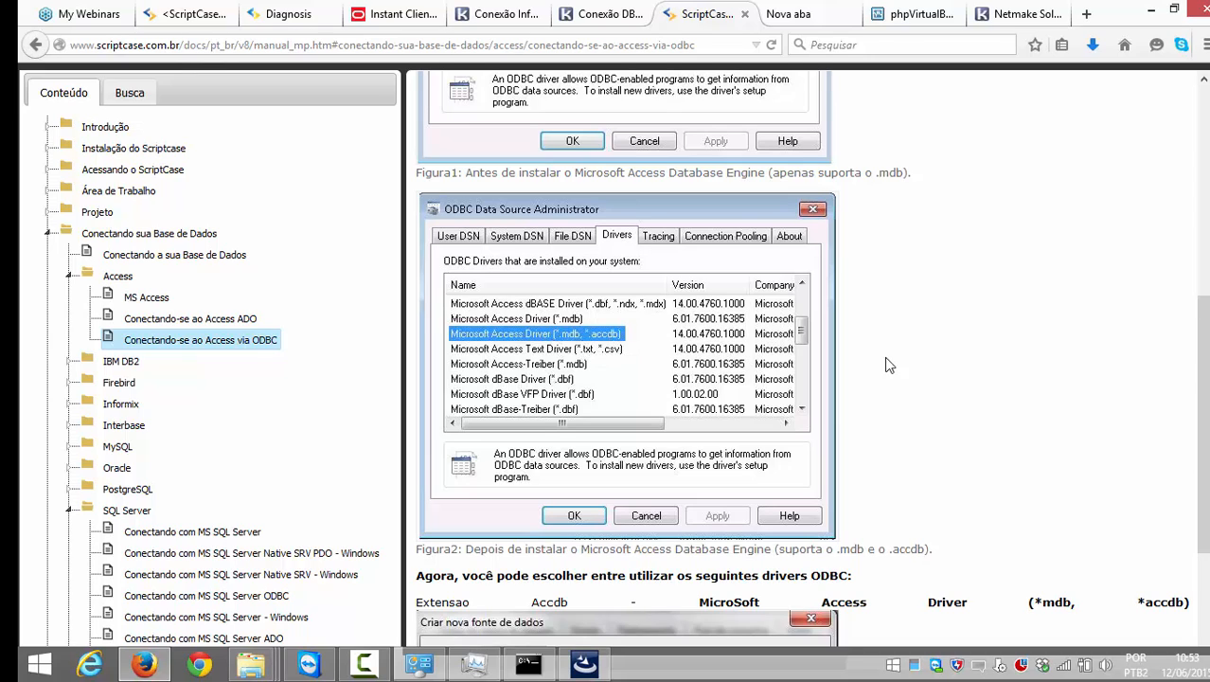
scroll(886, 384, down, 1)
scroll(861, 400, up, 1)
scroll(895, 364, down, 4)
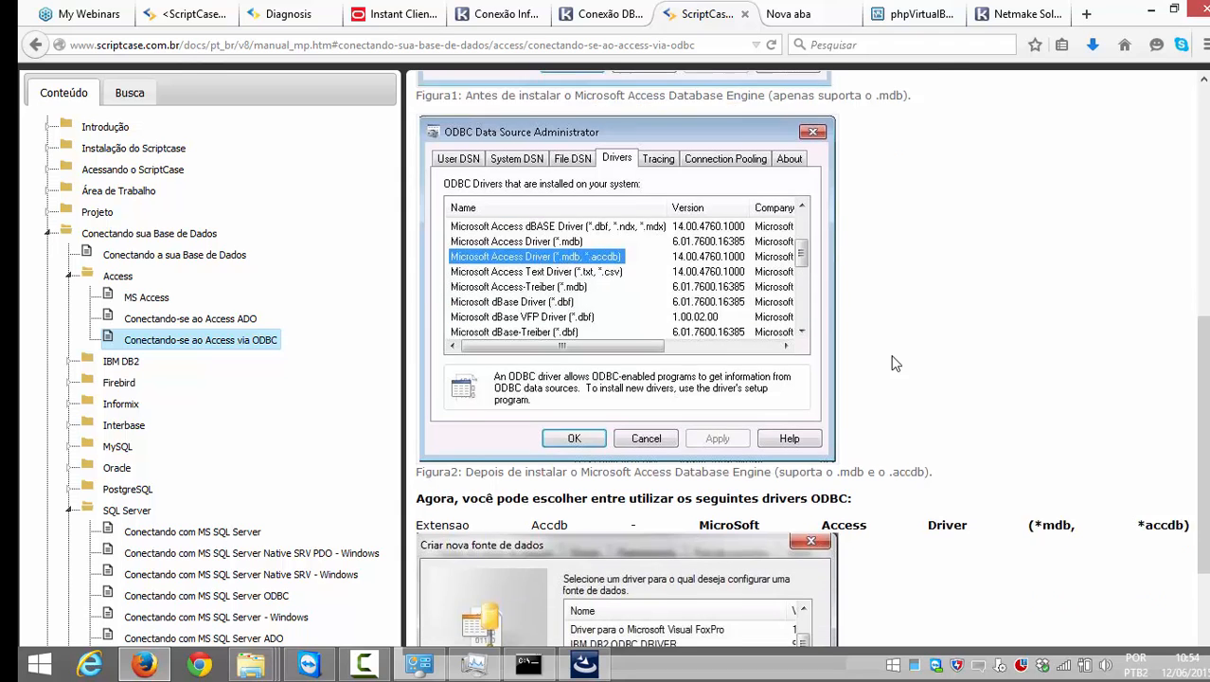
scroll(887, 368, down, 2)
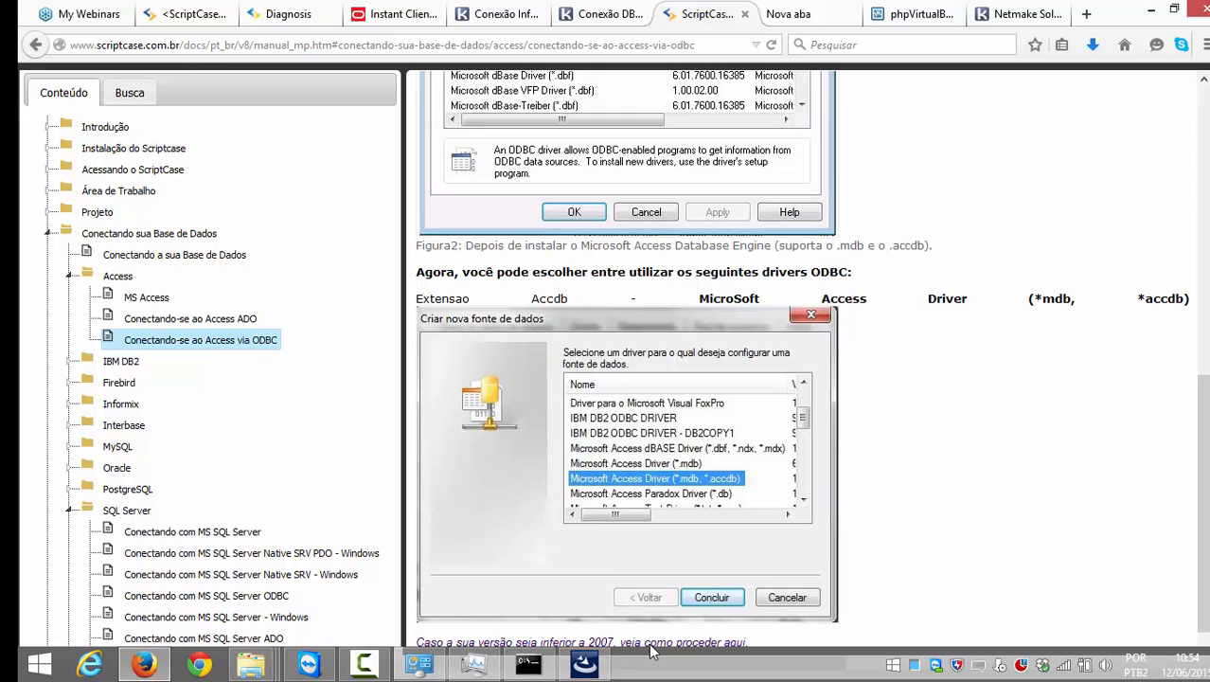
Step: Check the Informix installer's progress at Cskit Relink, then return to the conn_access form
click(595, 668)
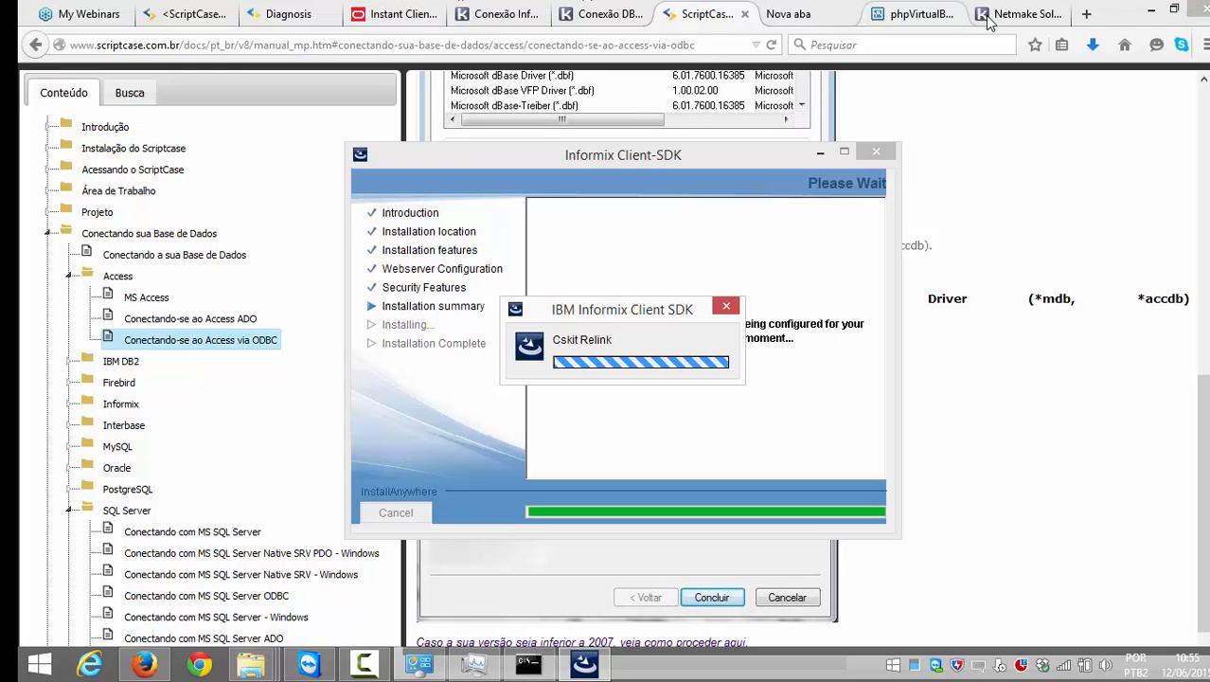
click(187, 13)
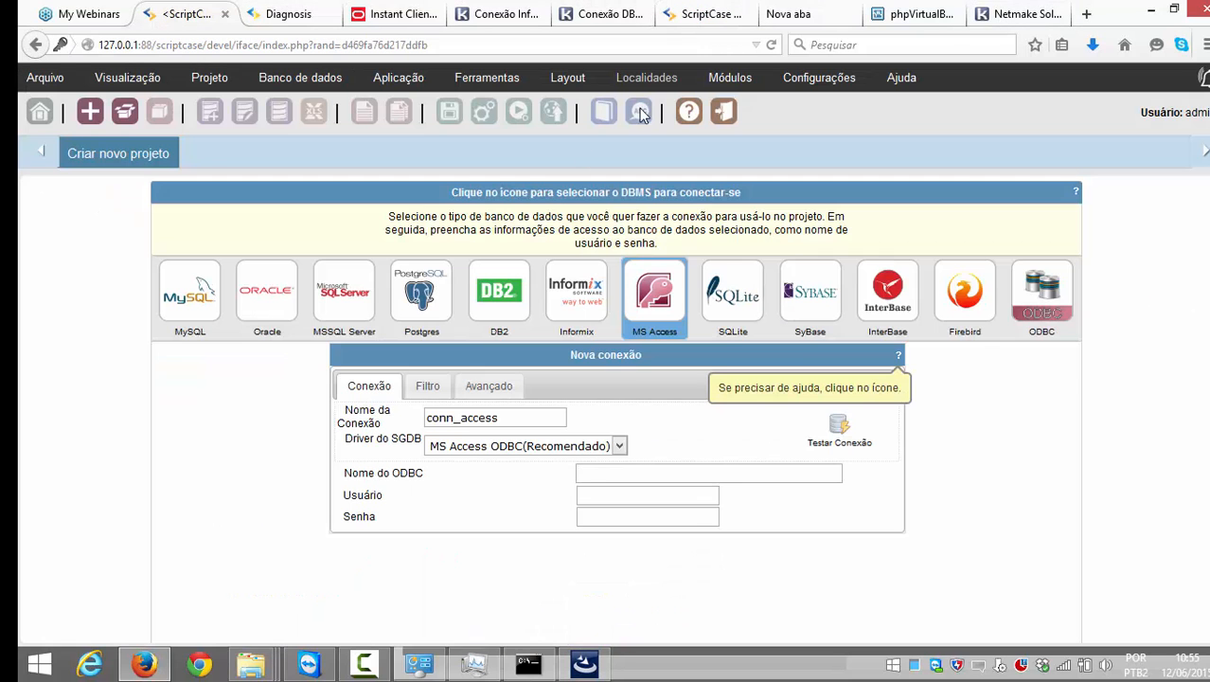
click(293, 13)
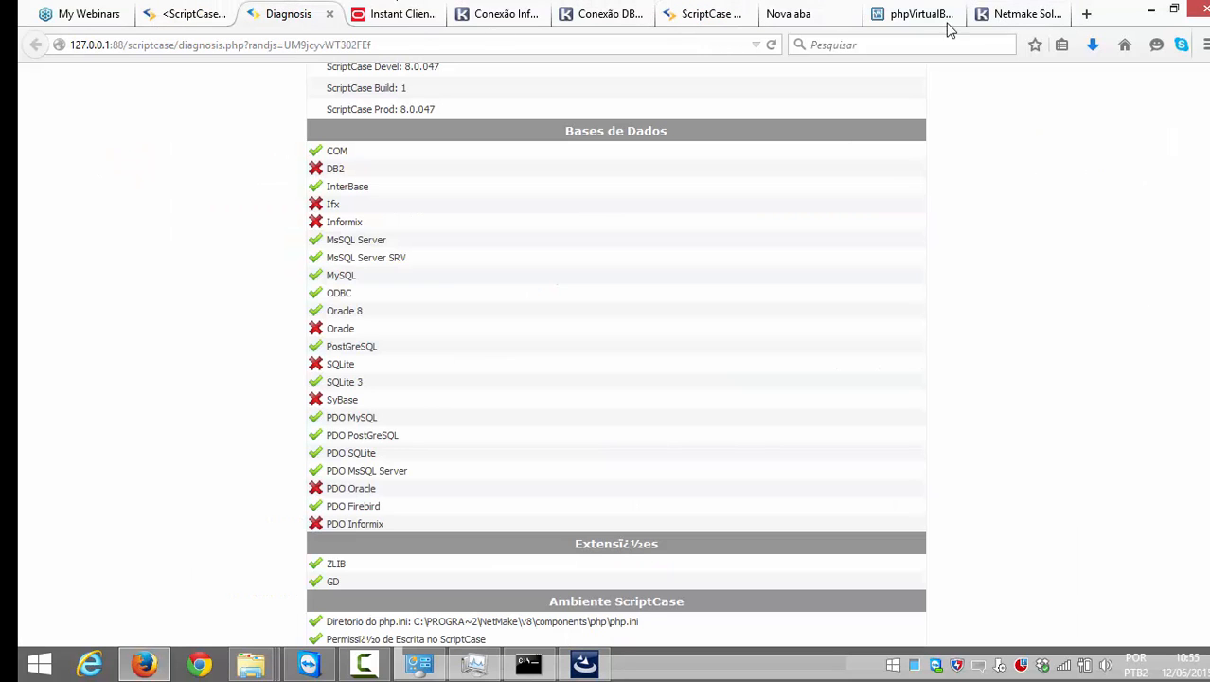
click(1087, 15)
text(scriptcase.net/)
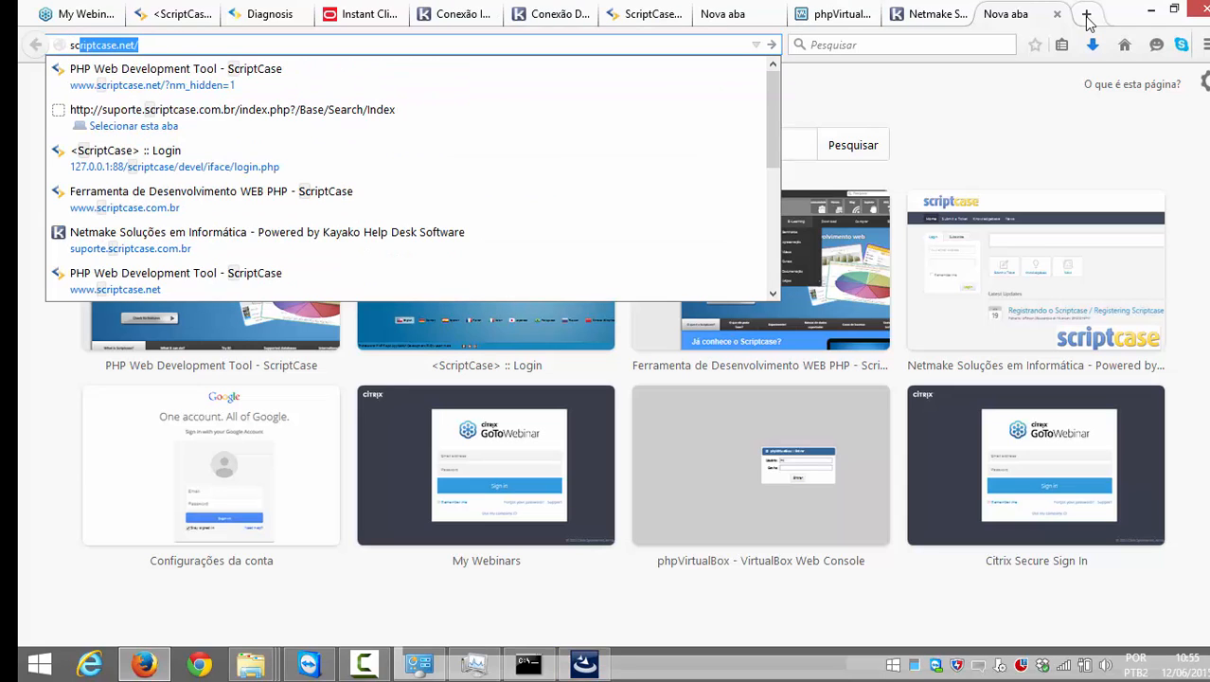
key(Down)
key(BackSpace)
key(BackSpace)
key(BackSpace)
key(BackSpace)
key(BackSpace)
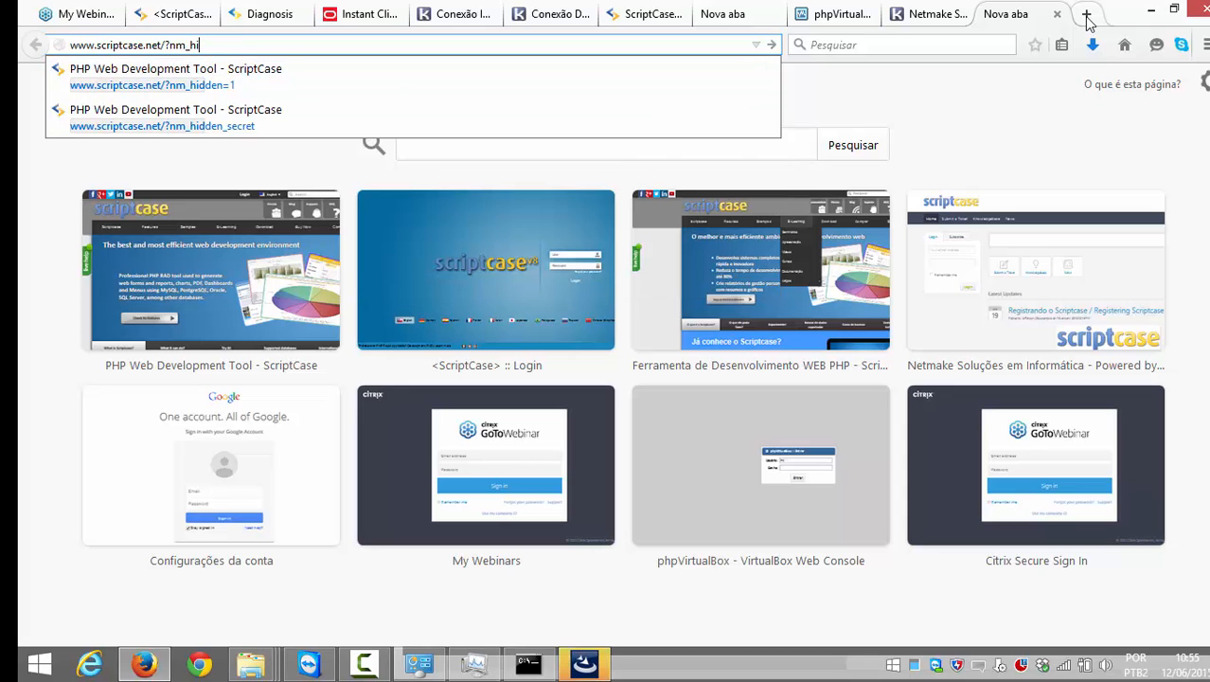
key(BackSpace)
key(BackSpace)
key(BackSpace)
key(BackSpace)
key(BackSpace)
key(BackSpace)
key(BackSpace)
key(BackSpace)
key(BackSpace)
key(BackSpace)
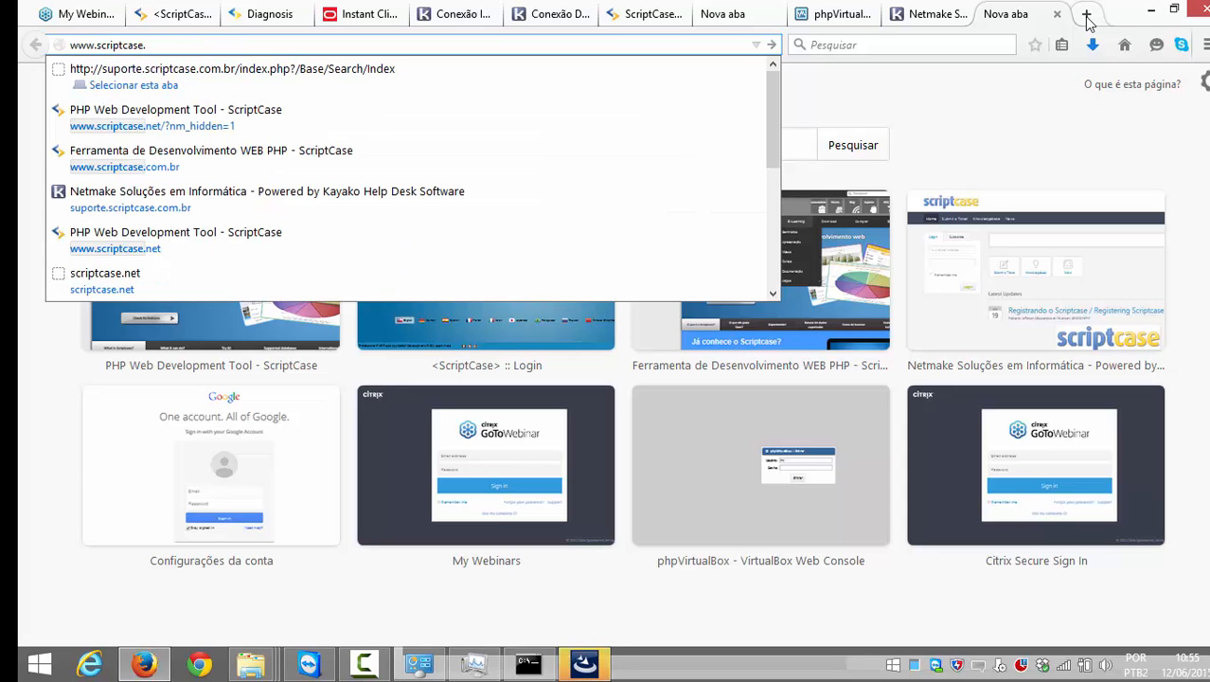
text(com)
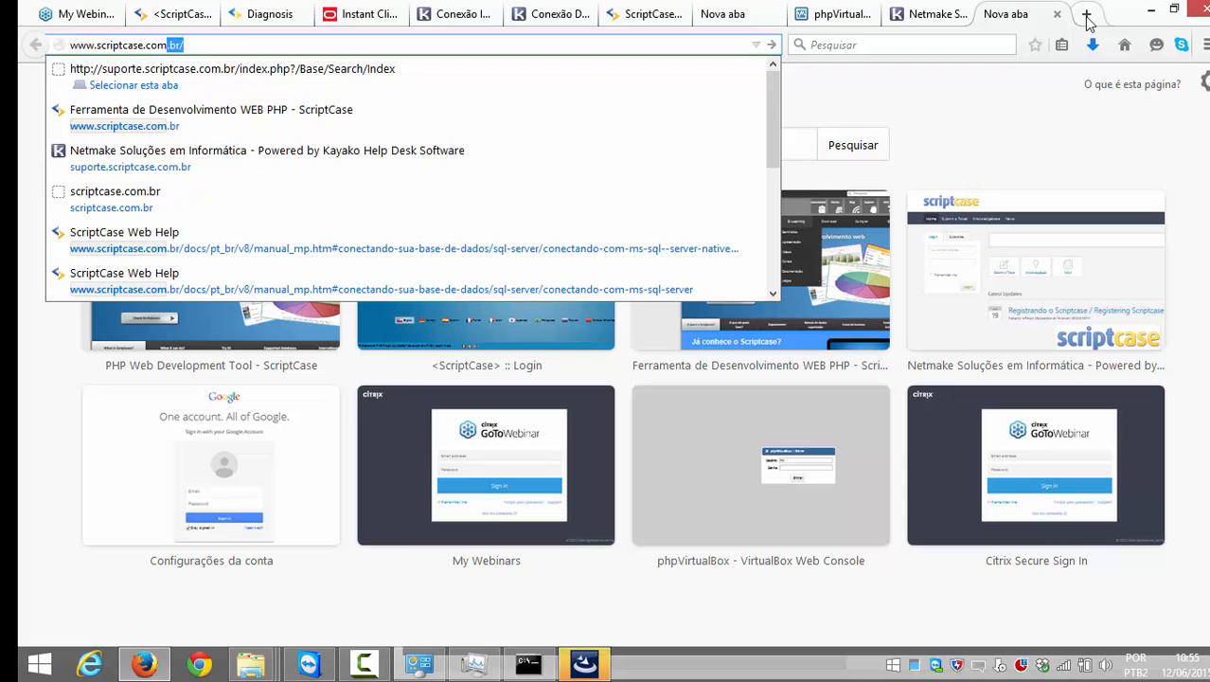
text(.br)
key(Return)
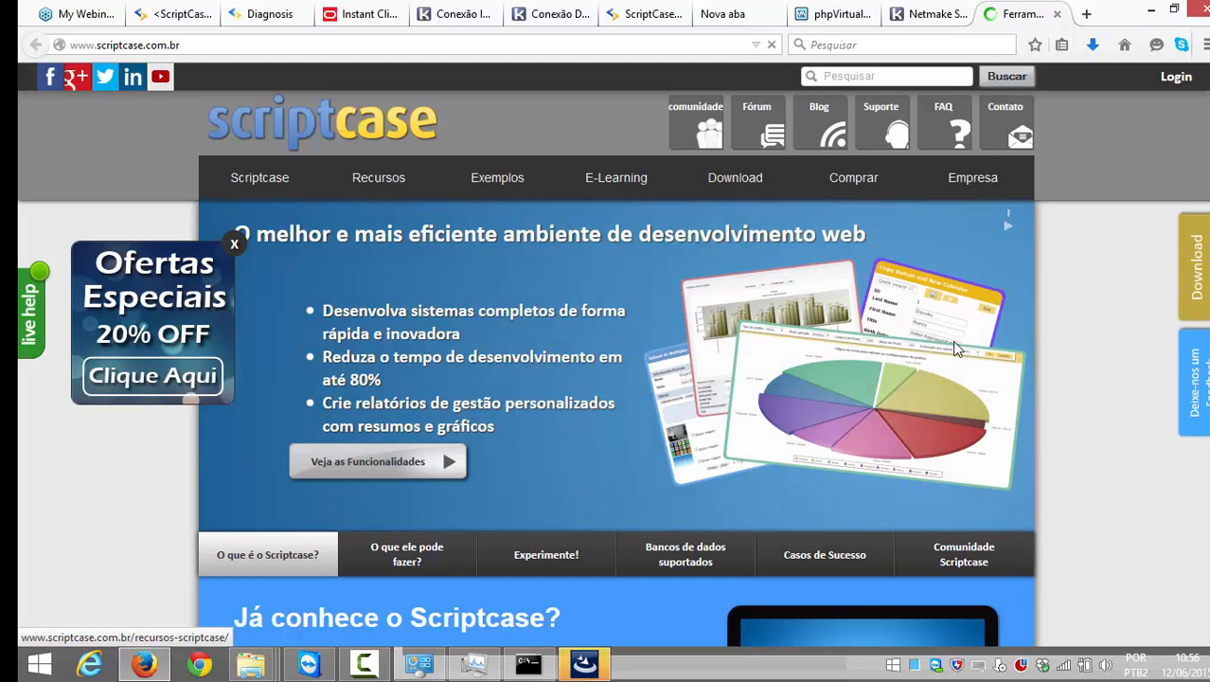
Step: Review each edition's supported databases on the Comprar pricing page, then return to the Informix installer
click(855, 187)
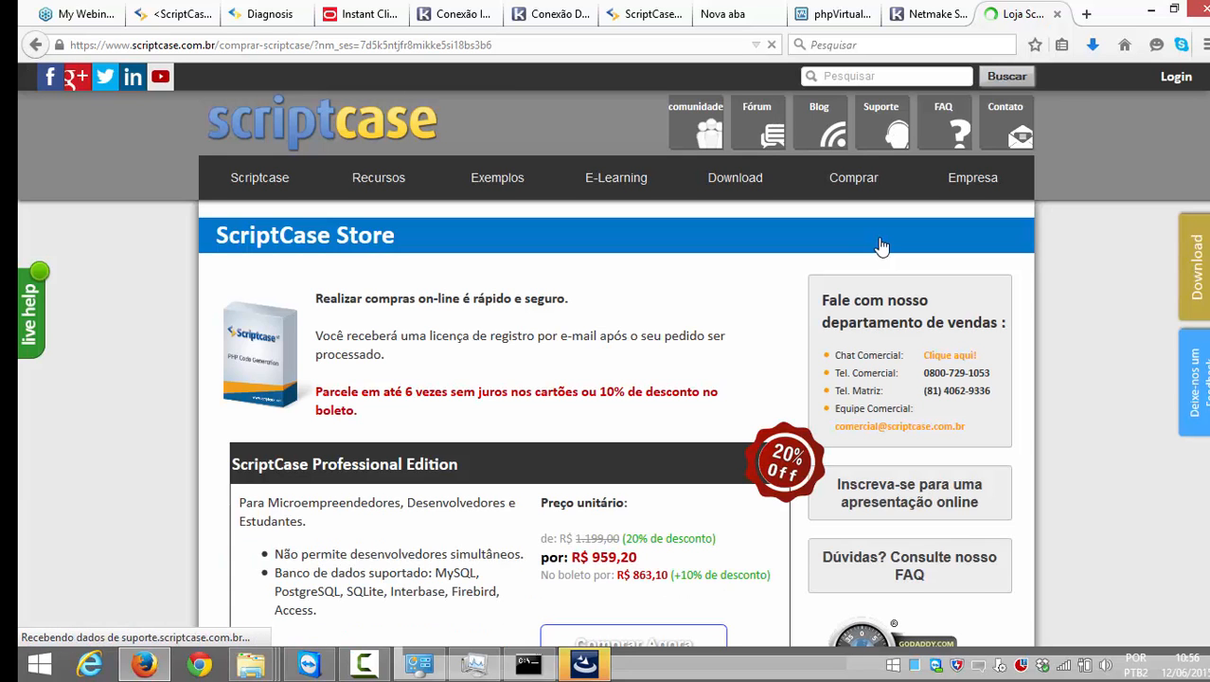
scroll(613, 388, down, 2)
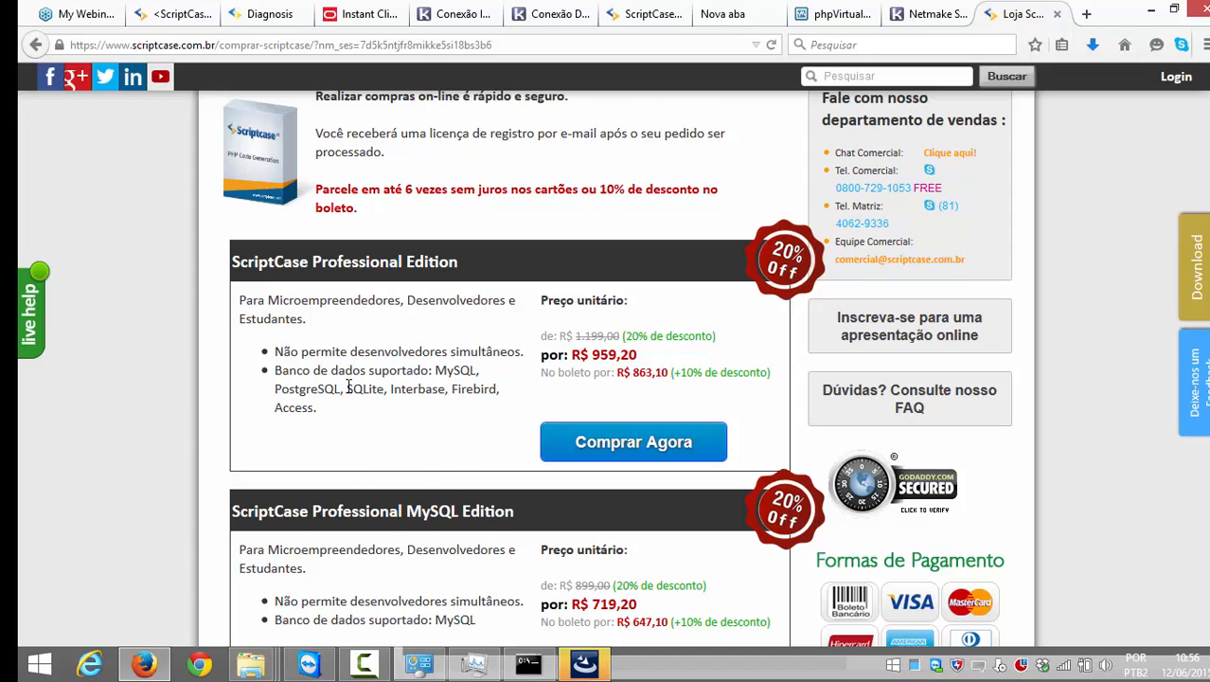
drag(346, 388, 385, 398)
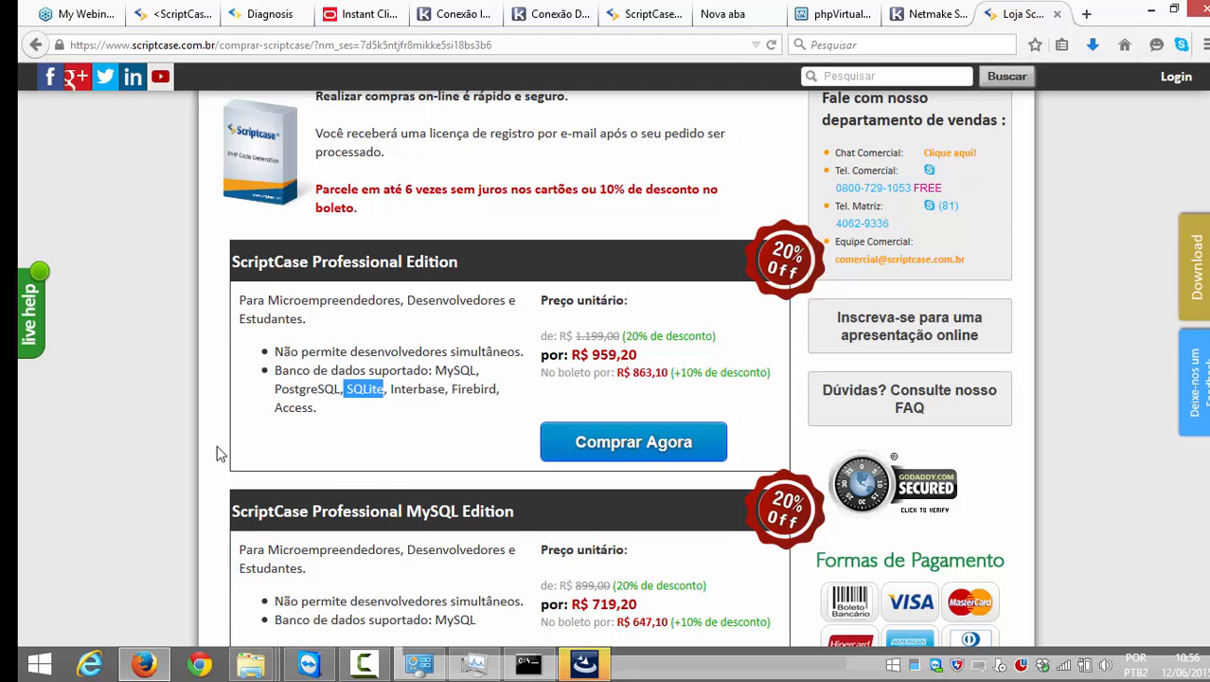
scroll(383, 483, down, 9)
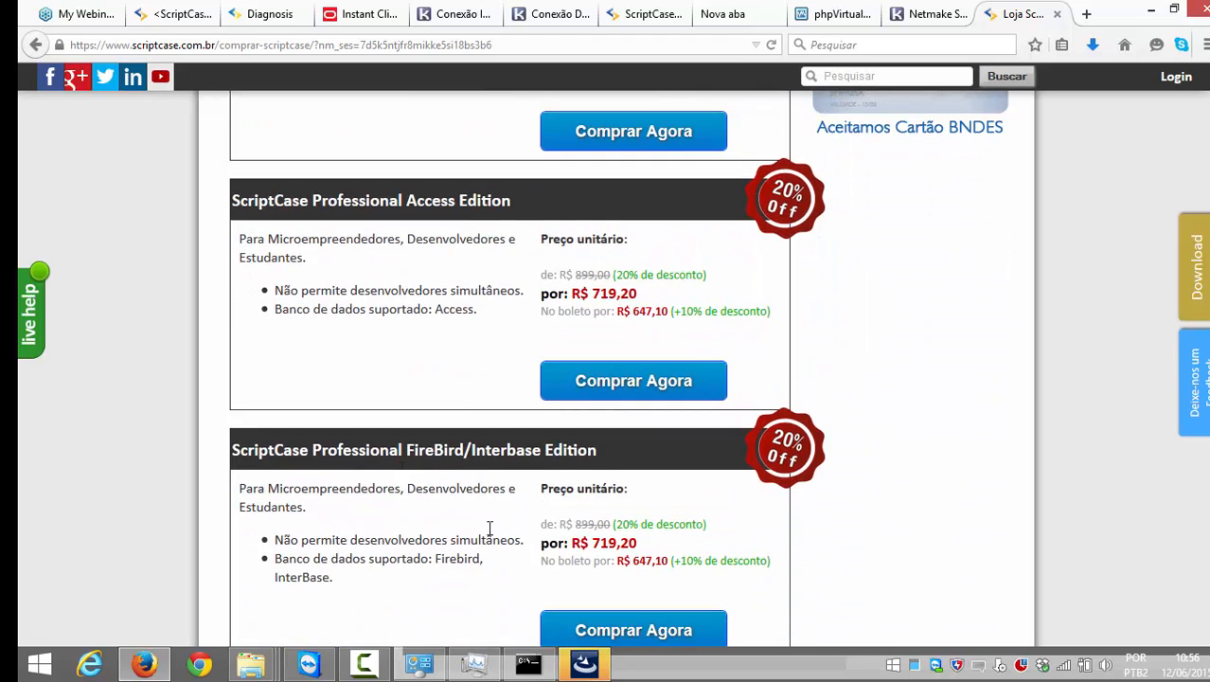
scroll(490, 528, down, 9)
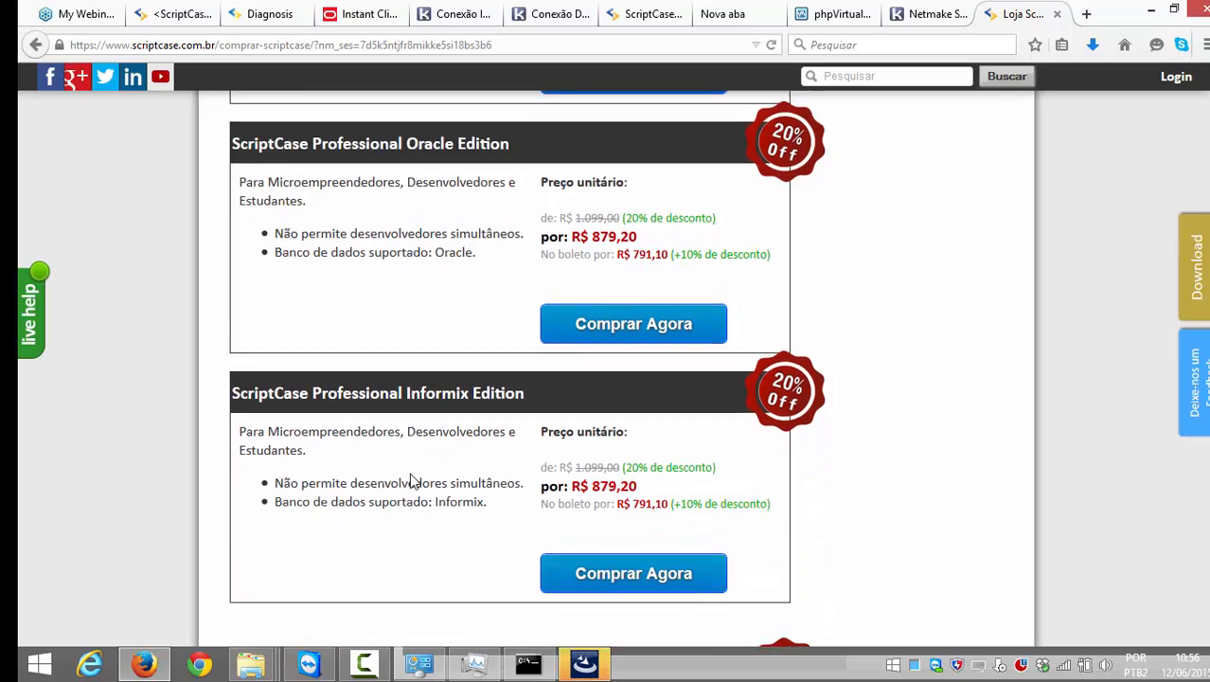
scroll(410, 478, down, 4)
scroll(410, 478, up, 5)
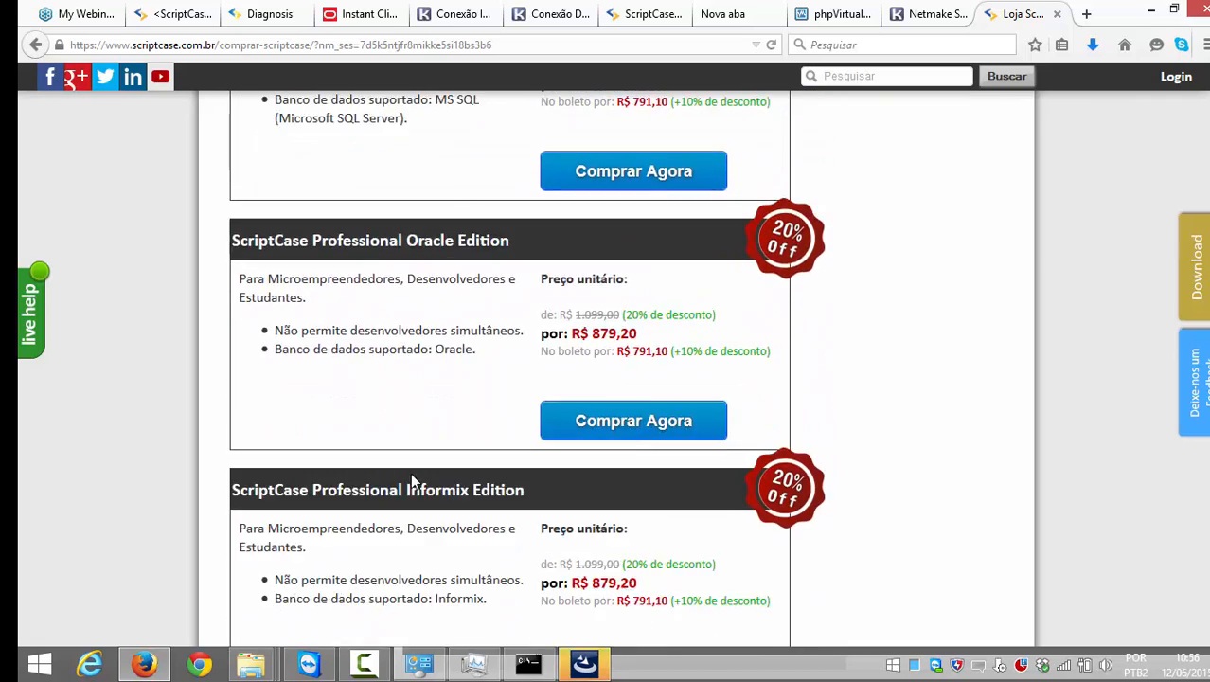
scroll(410, 480, up, 12)
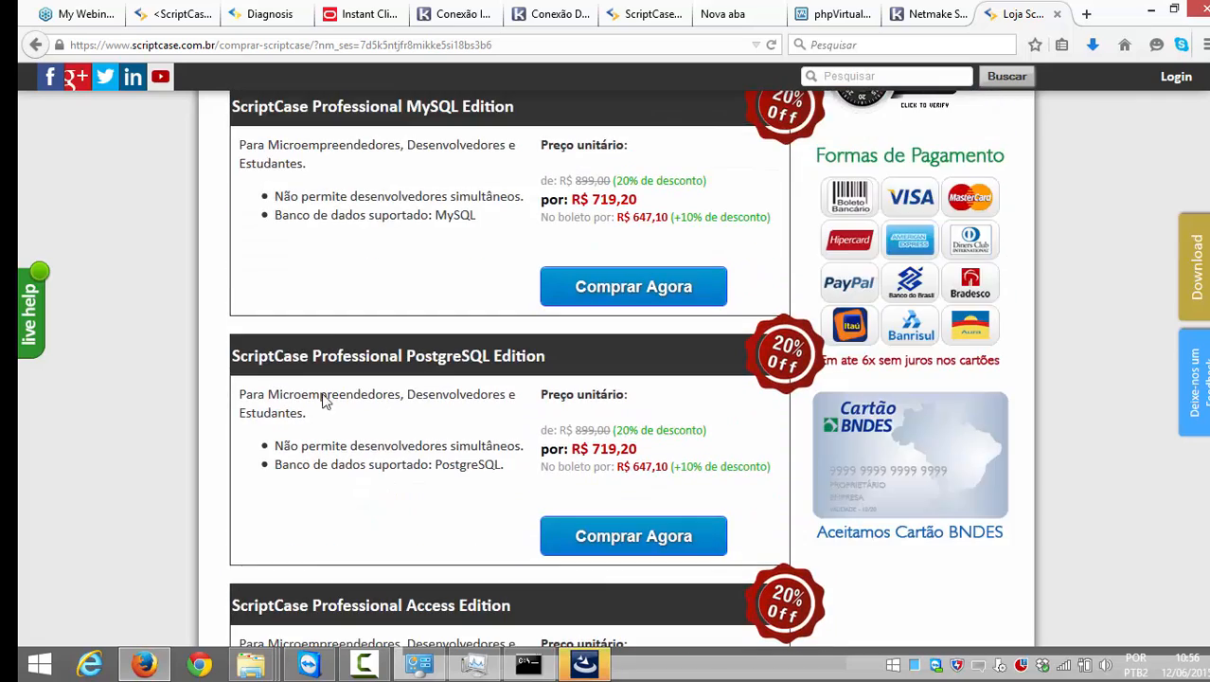
scroll(323, 388, up, 3)
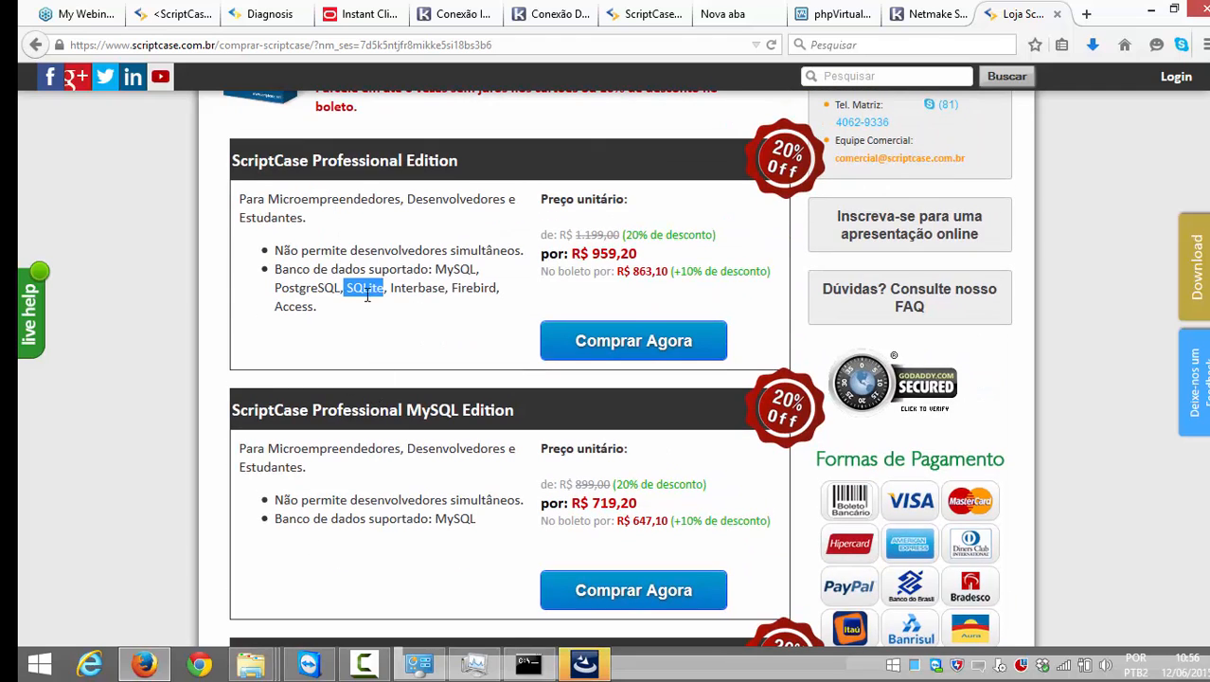
click(583, 664)
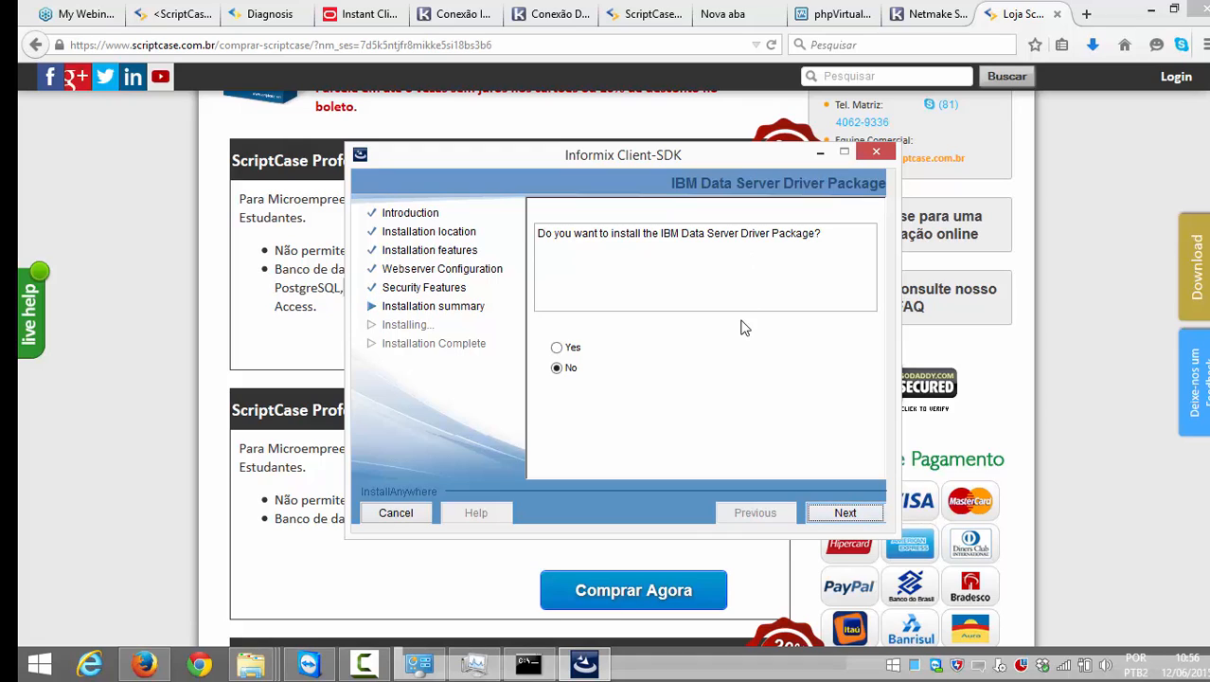
Step: Answer No to the IBM Data Server Driver Package, then complete and close the Client-SDK setup
click(558, 371)
click(845, 513)
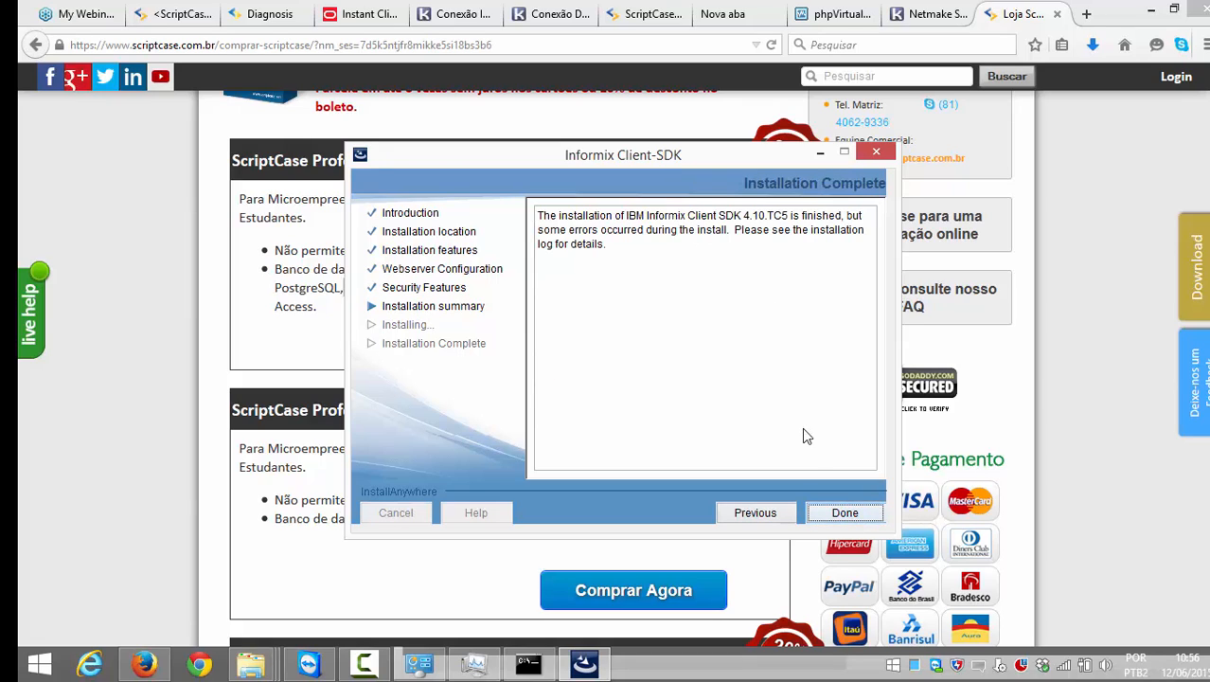
click(846, 516)
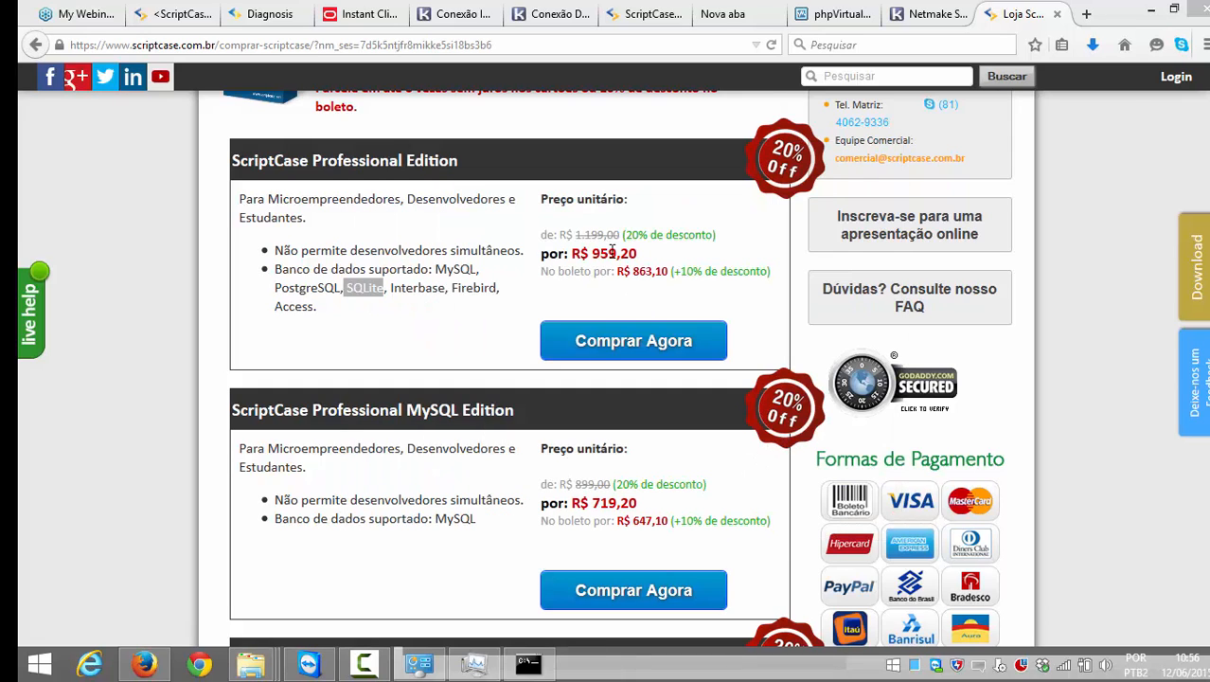
Step: Scroll the Conexão Informix article to step 13 about copying php_pdo_informix.dll into PHP's ext folder
click(459, 13)
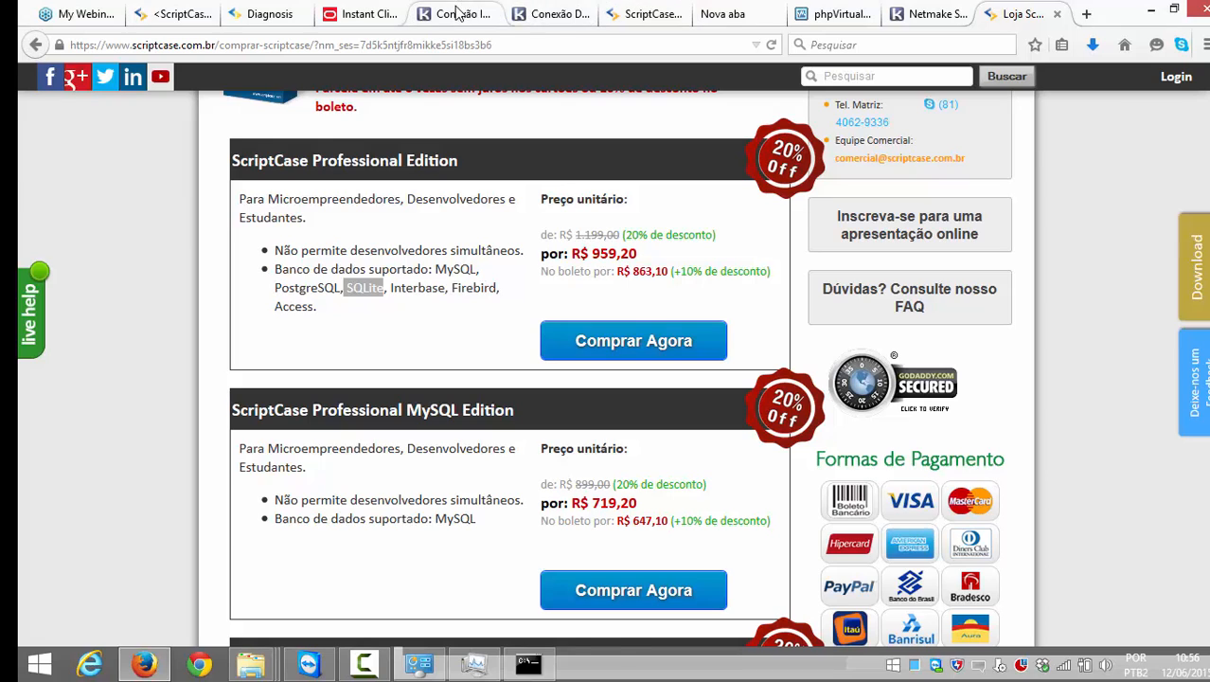
scroll(1127, 233, down, 3)
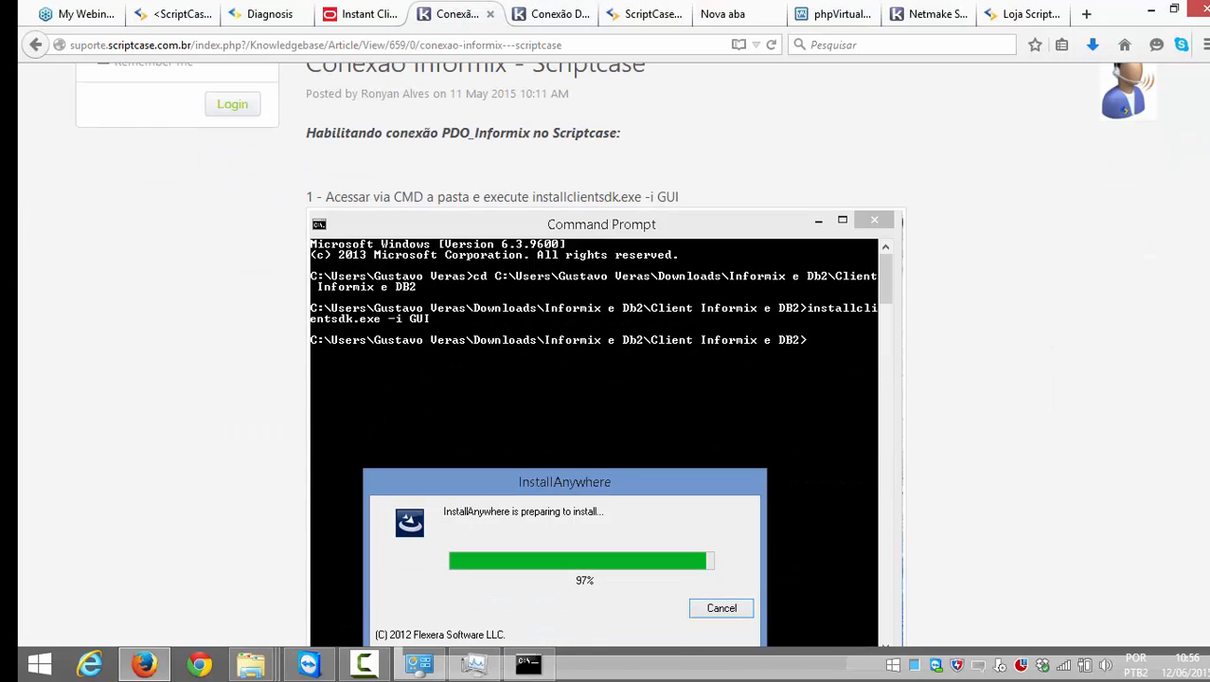
scroll(1190, 315, down, 18)
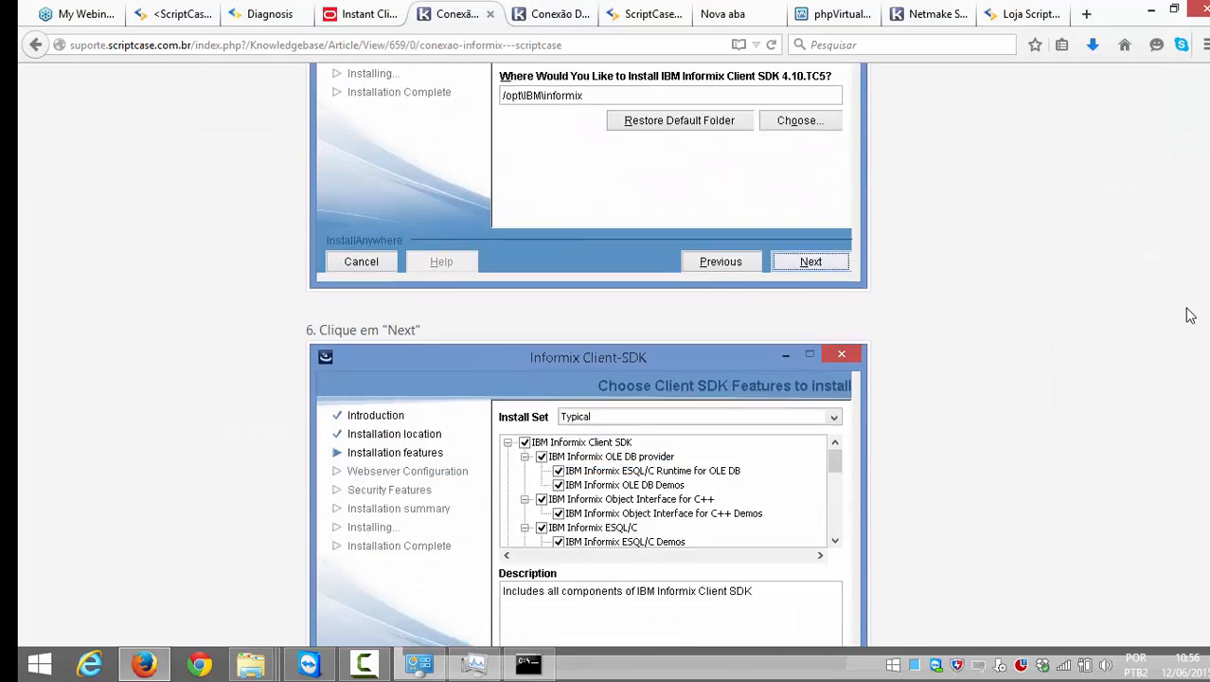
scroll(1190, 316, down, 17)
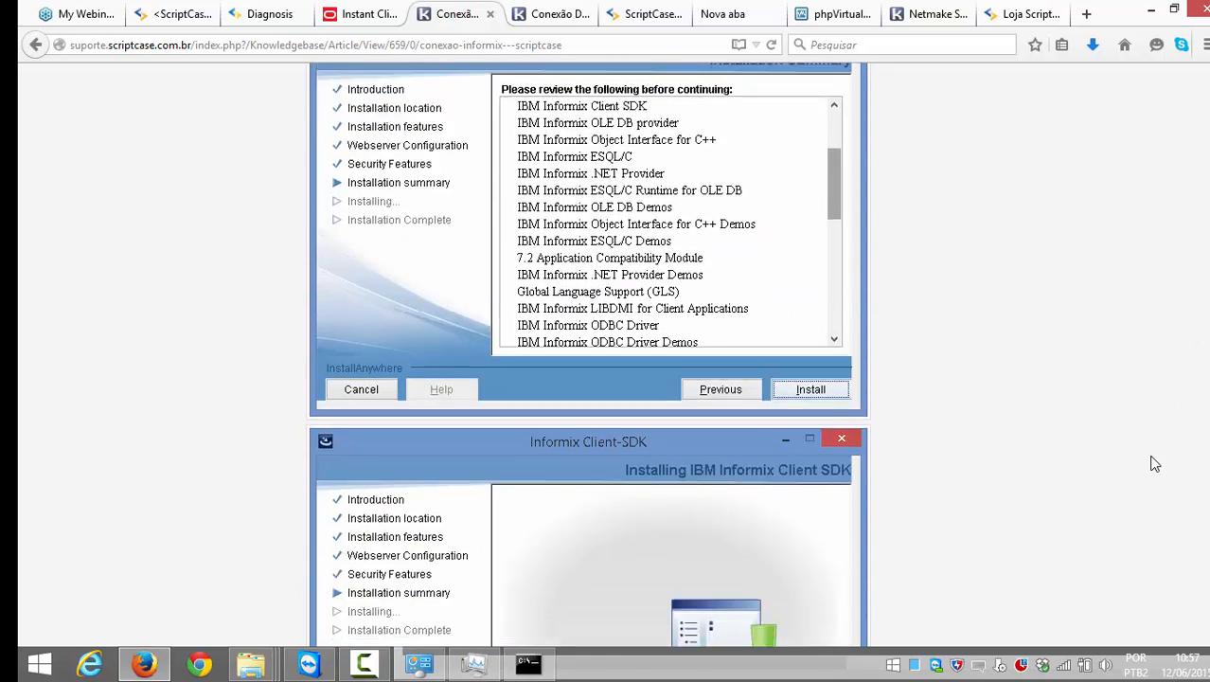
scroll(1153, 463, down, 15)
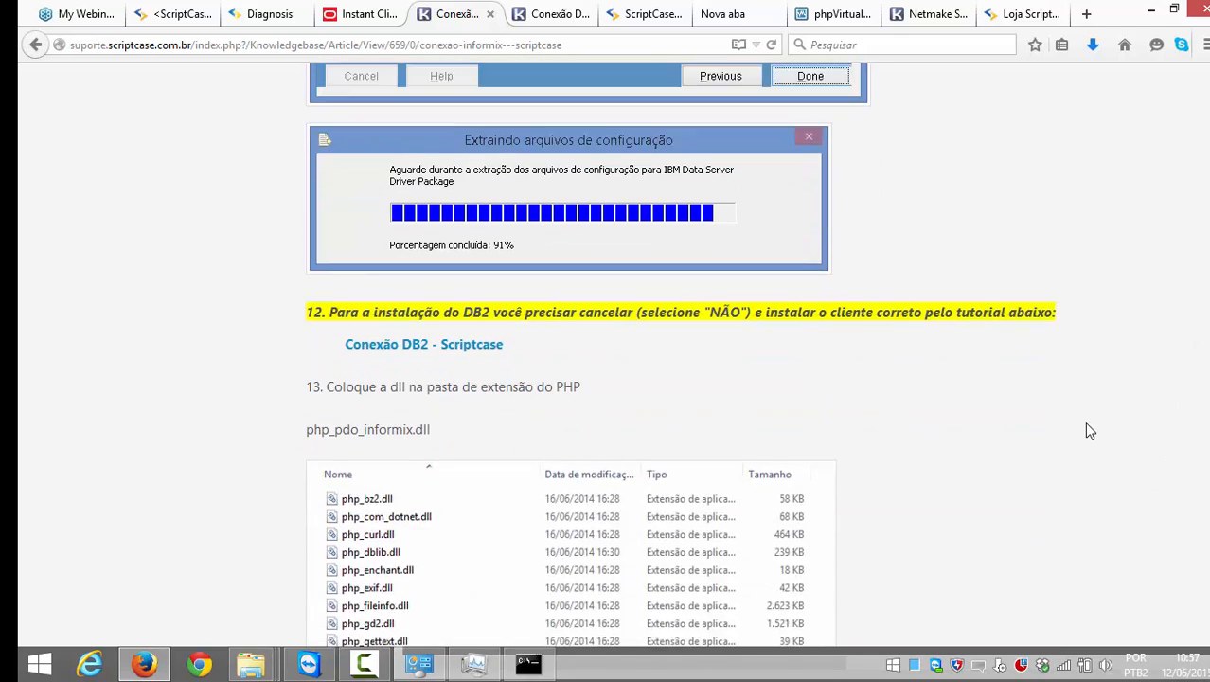
scroll(1089, 431, down, 4)
scroll(333, 292, up, 4)
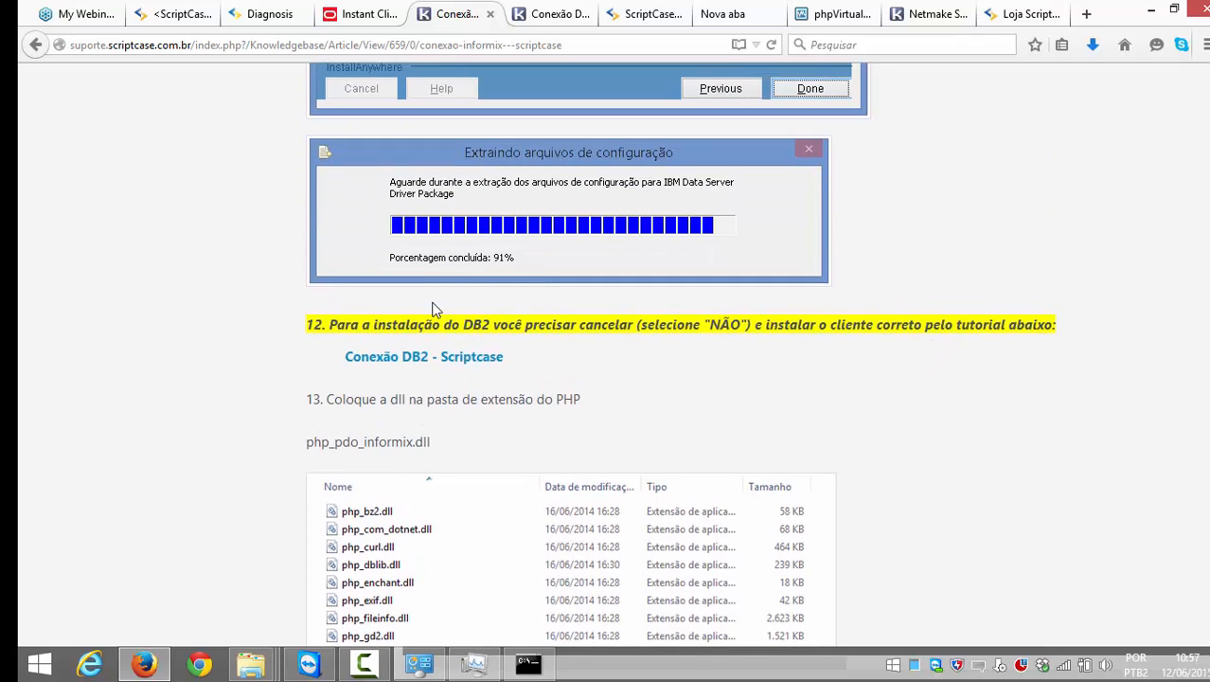
scroll(816, 426, down, 3)
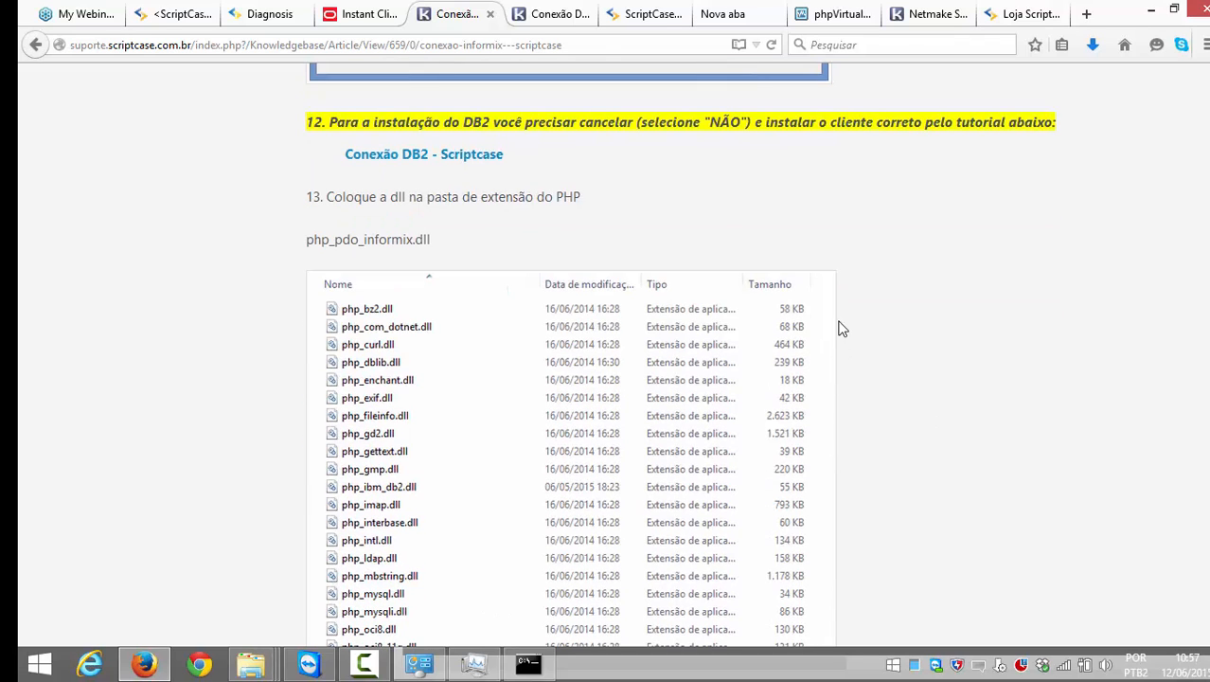
scroll(862, 341, down, 1)
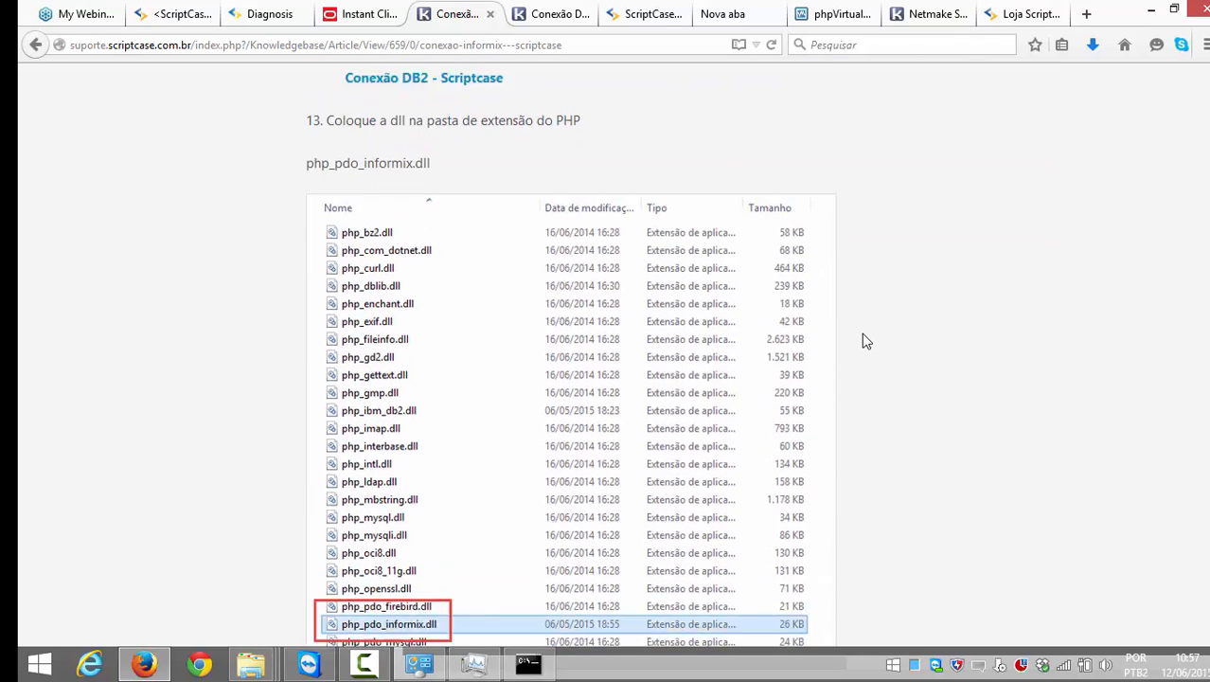
scroll(861, 340, up, 1)
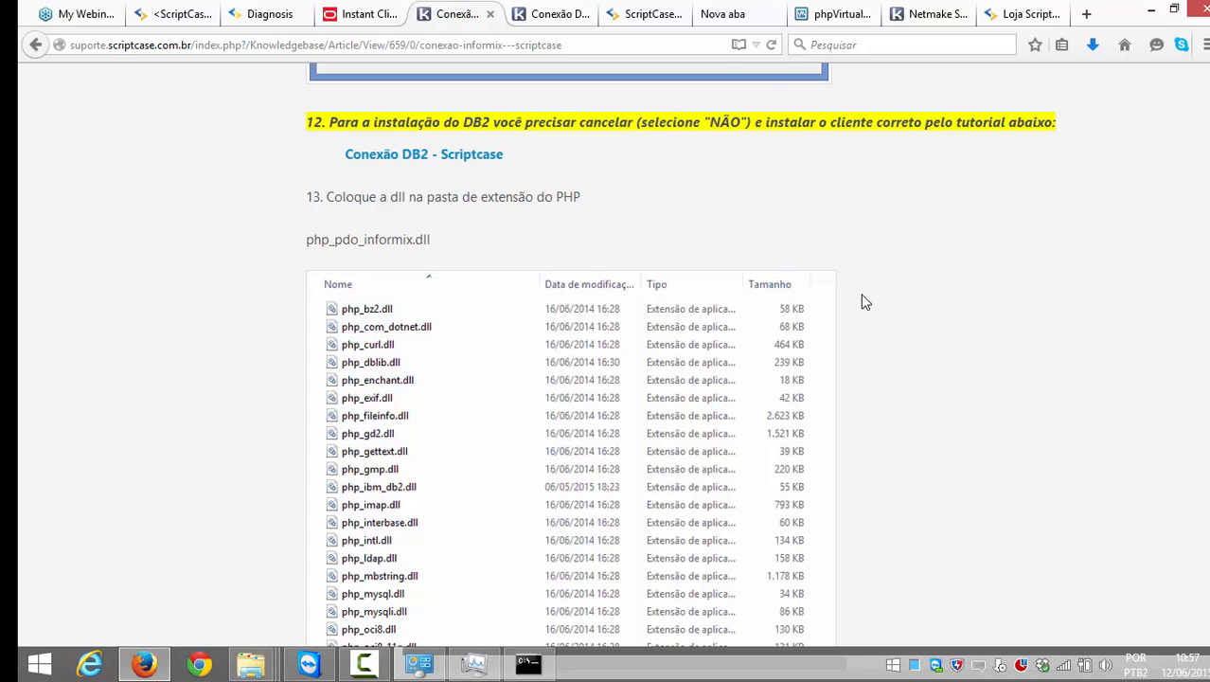
scroll(864, 314, down, 3)
scroll(410, 113, up, 1)
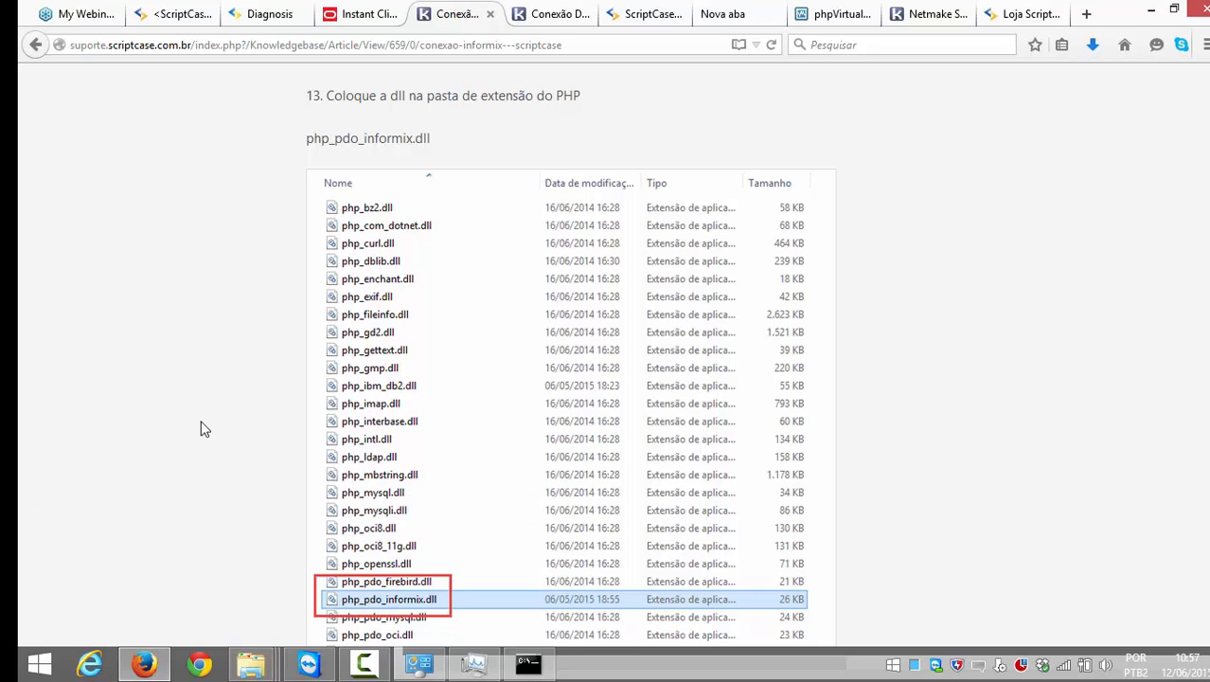
Step: Open the Program Files (x86) folder on the OS (C:) drive
mouse_move(251, 665)
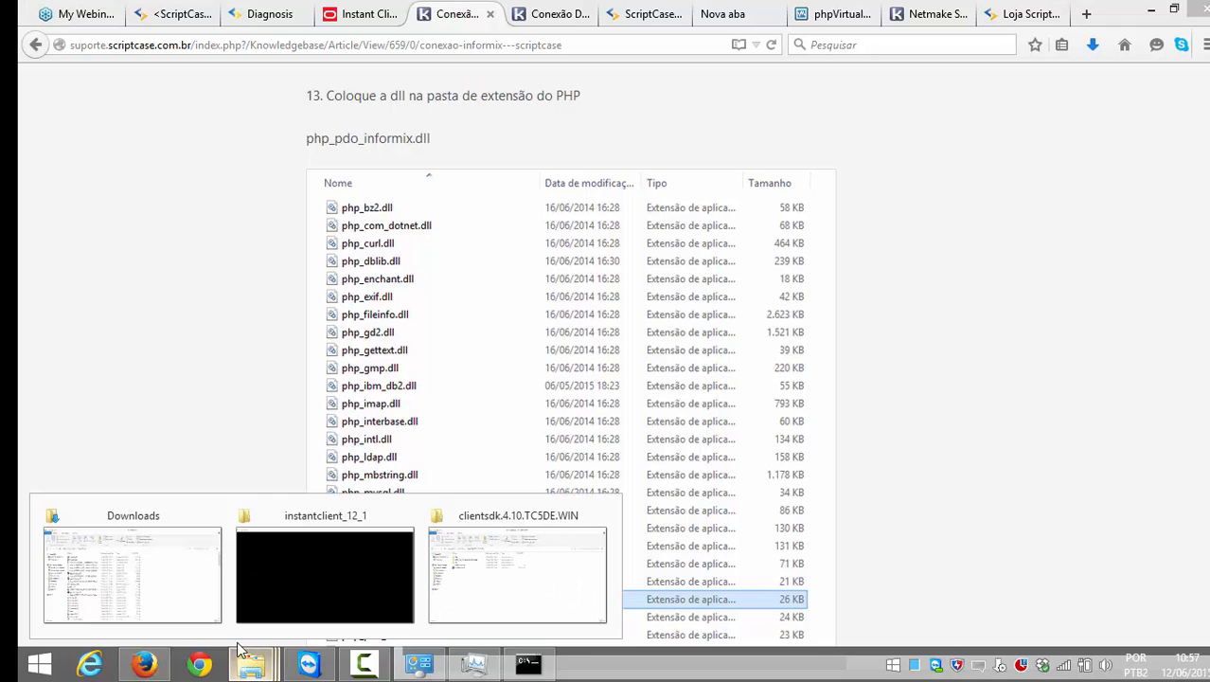
click(144, 532)
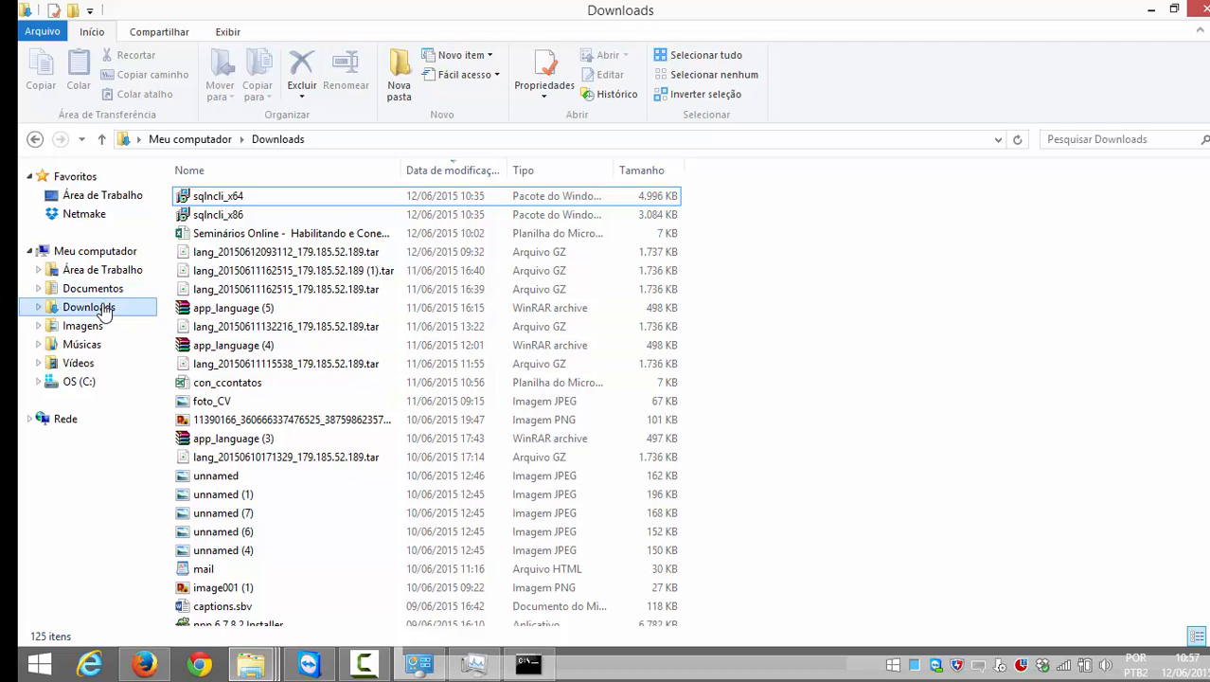
click(95, 289)
click(90, 381)
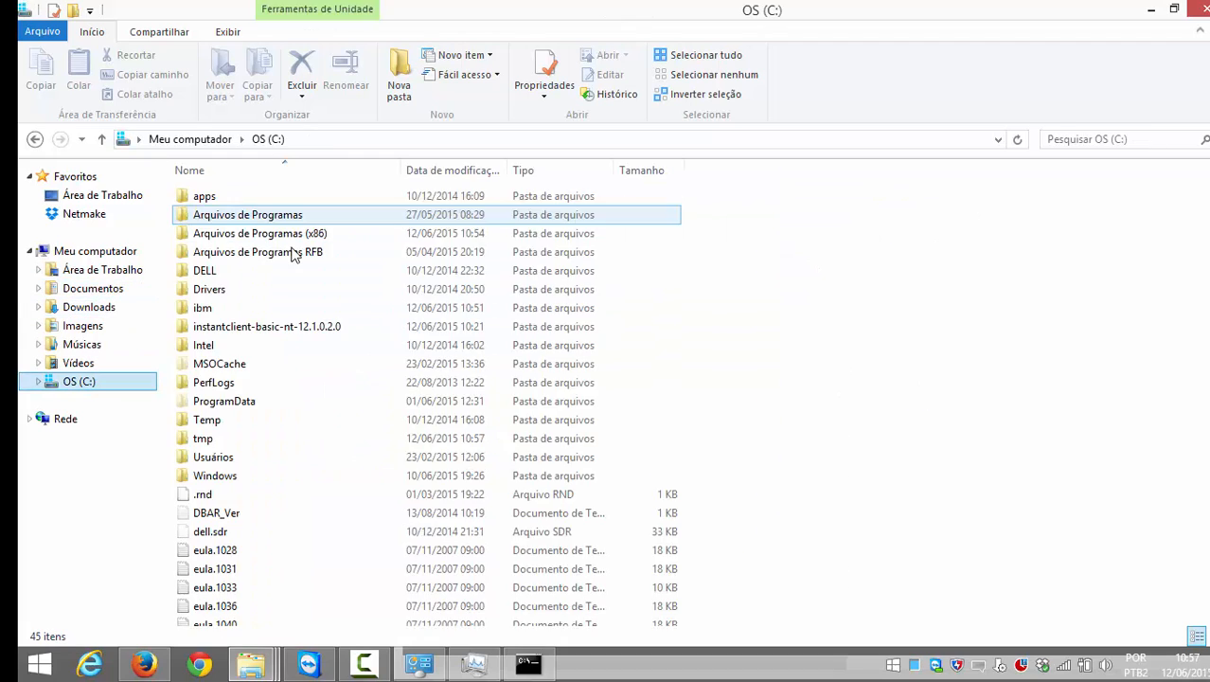
double_click(284, 236)
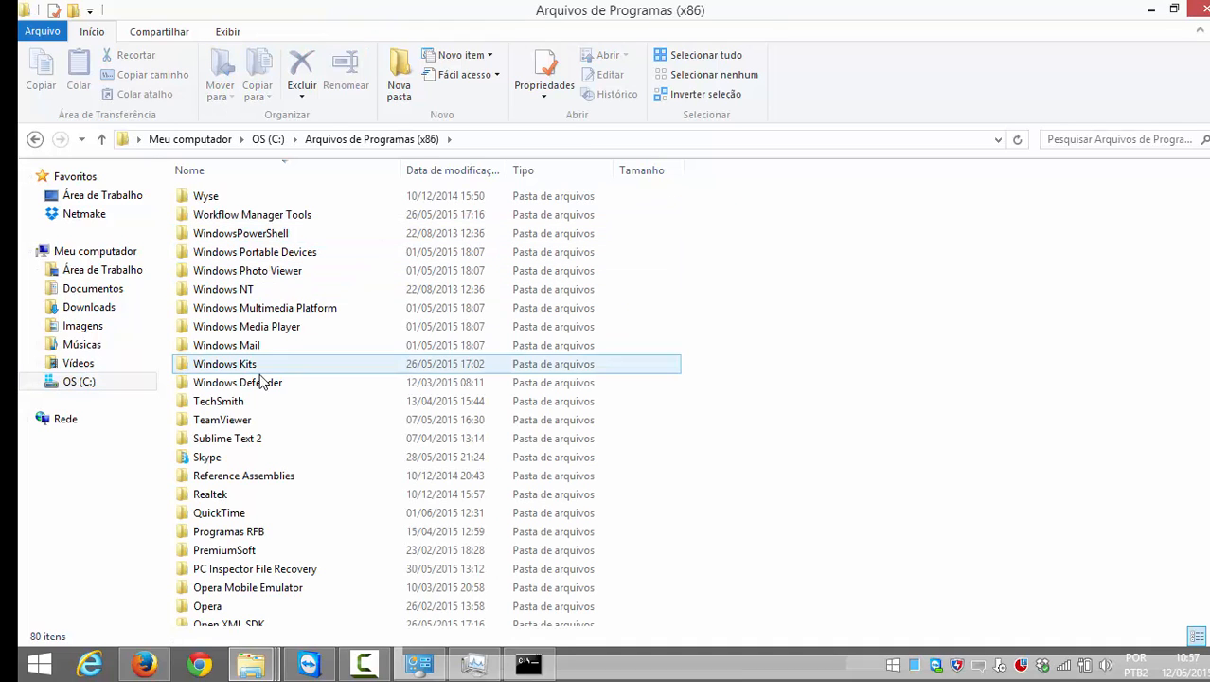
Step: Drill down through NetMake > v8 > components > php into the ext folder
click(262, 312)
key(n)
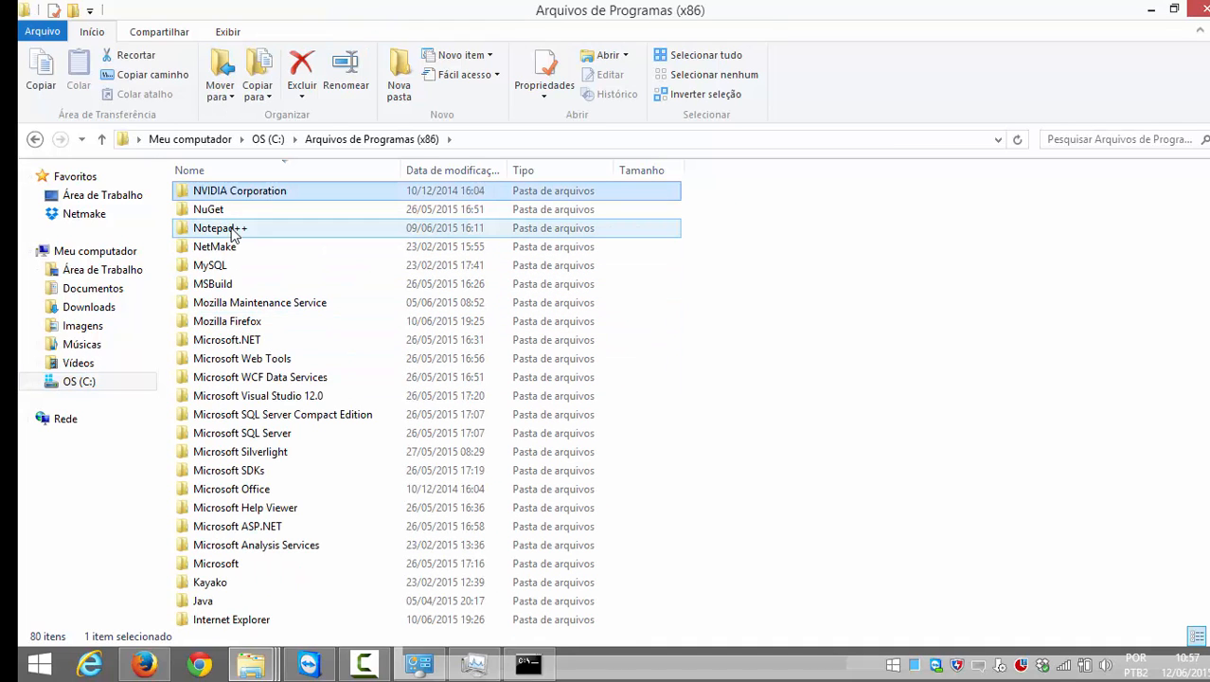
double_click(227, 248)
double_click(220, 203)
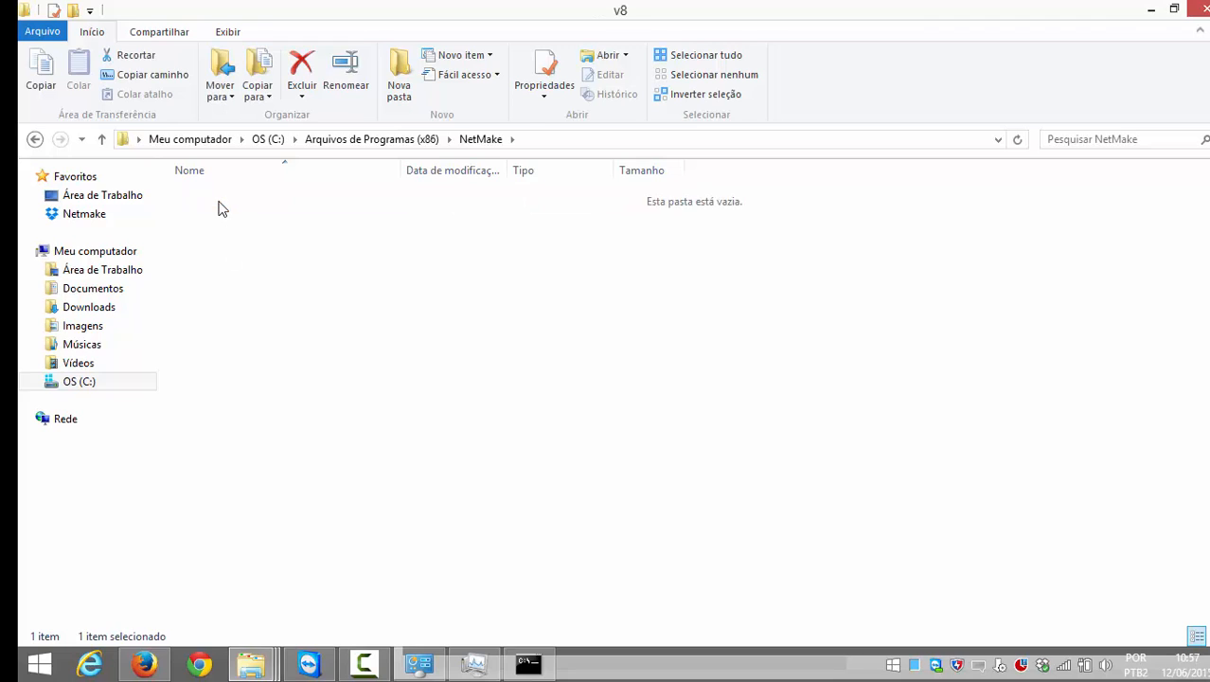
double_click(227, 199)
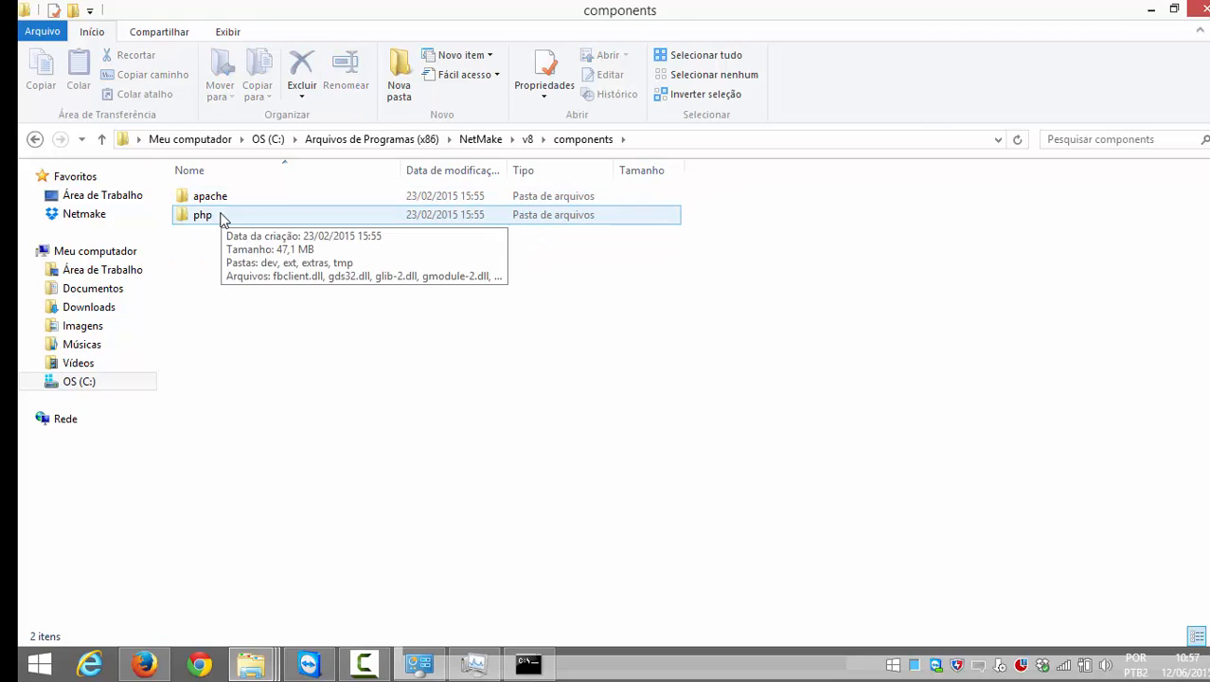
double_click(220, 215)
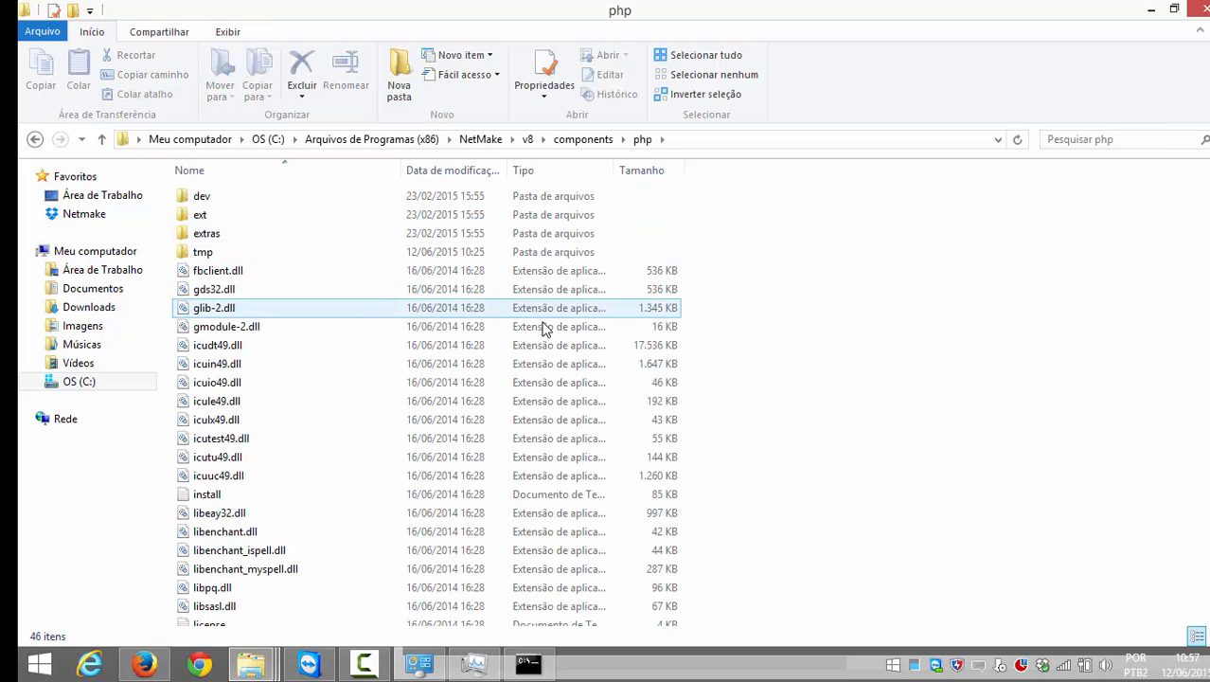
scroll(691, 373, down, 1)
scroll(691, 373, up, 1)
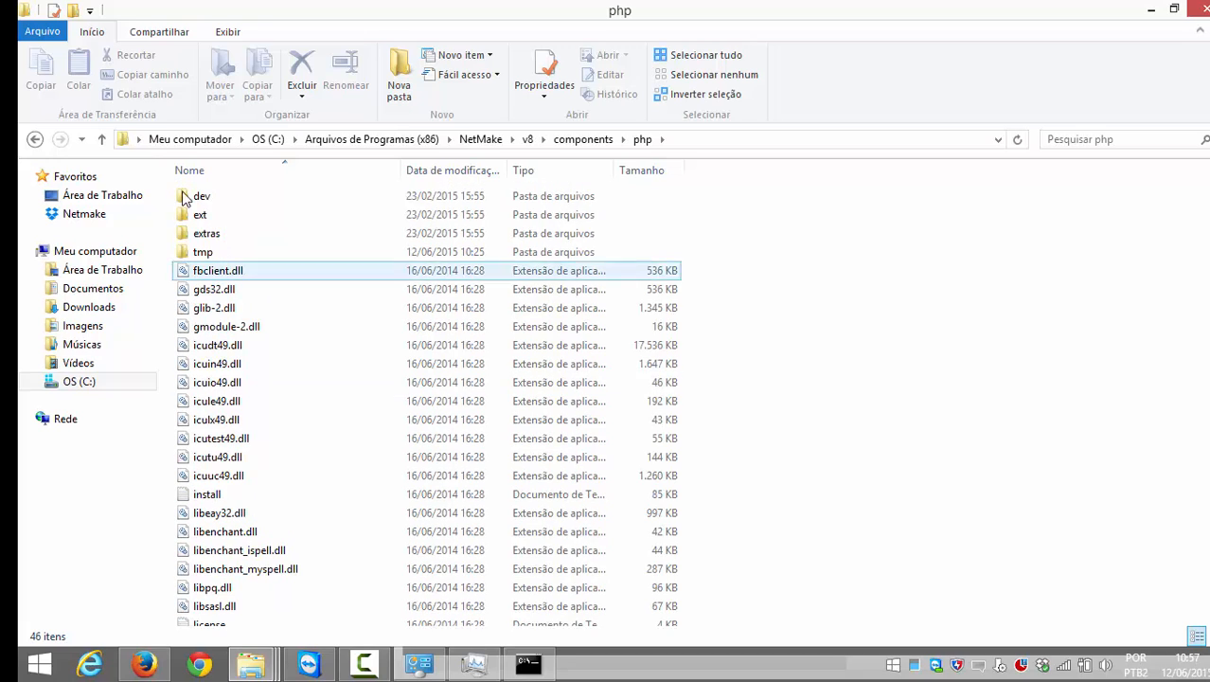
double_click(227, 214)
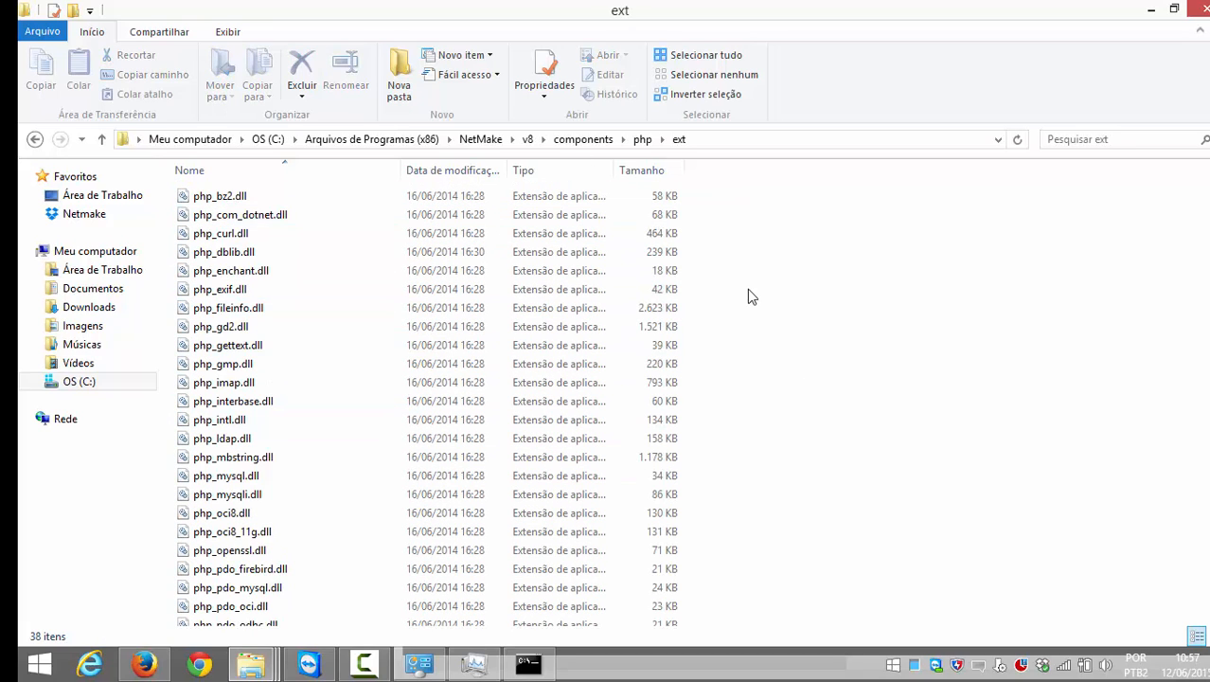
mouse_move(250, 663)
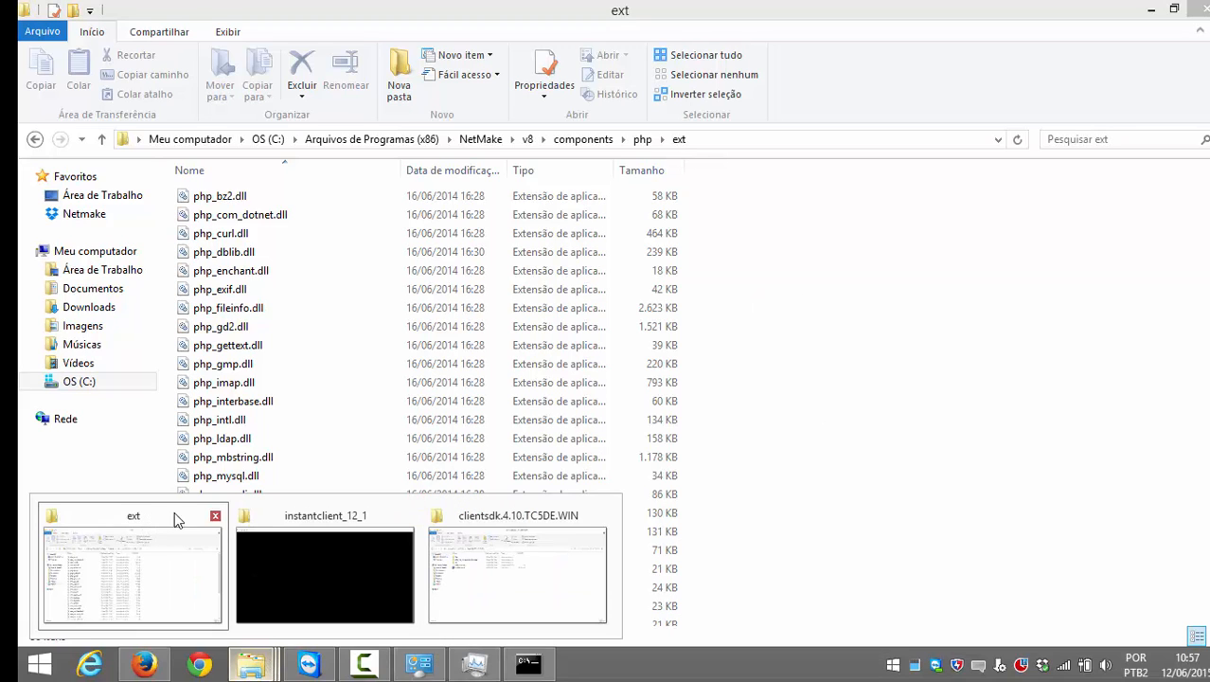
Step: Find and select php_pdo_informix.dll in the Informix connection files folder
click(465, 517)
key(BackSpace)
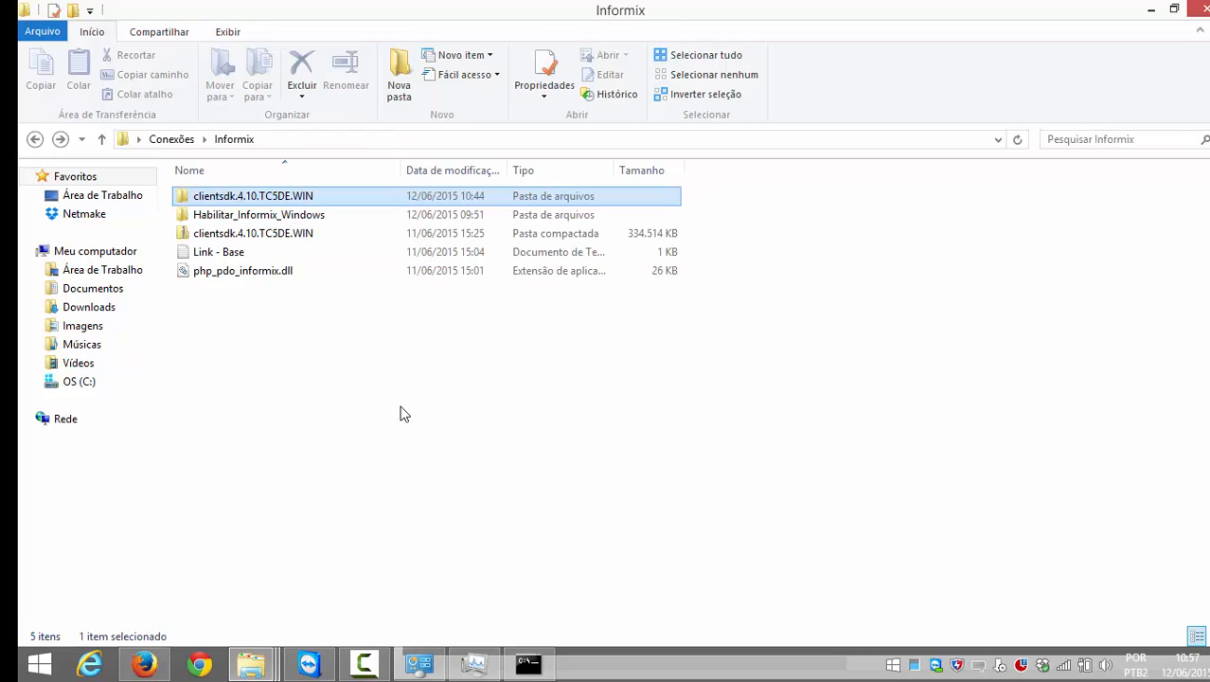
key(Return)
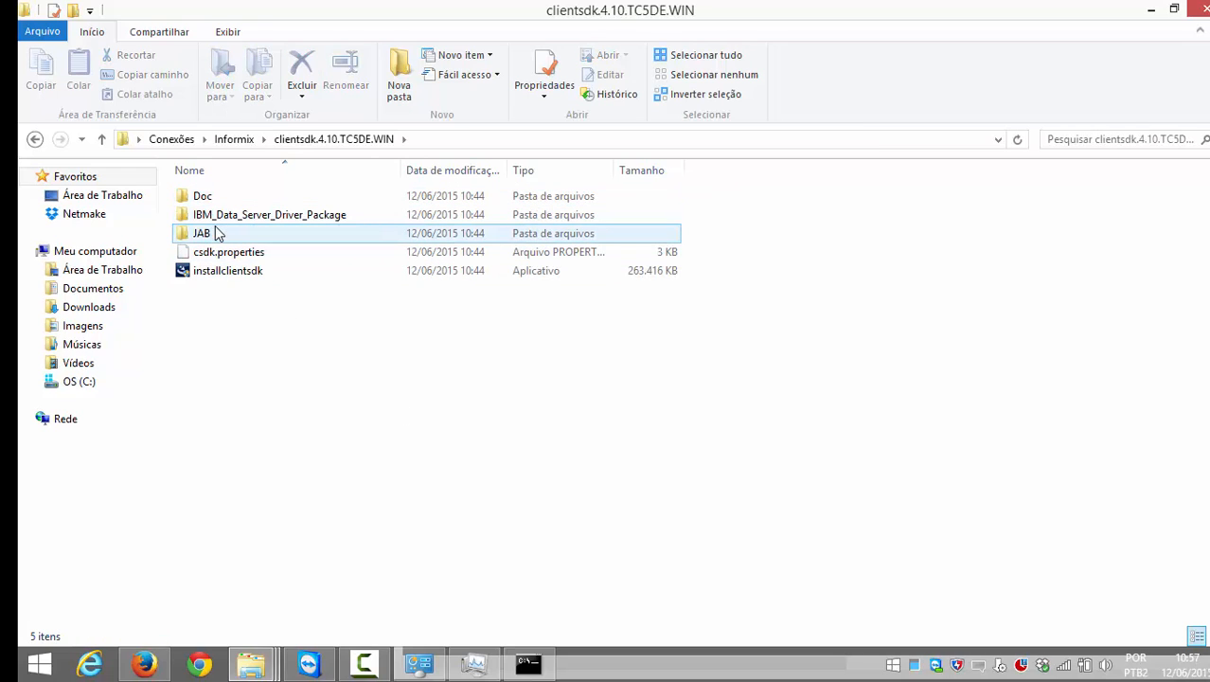
double_click(210, 196)
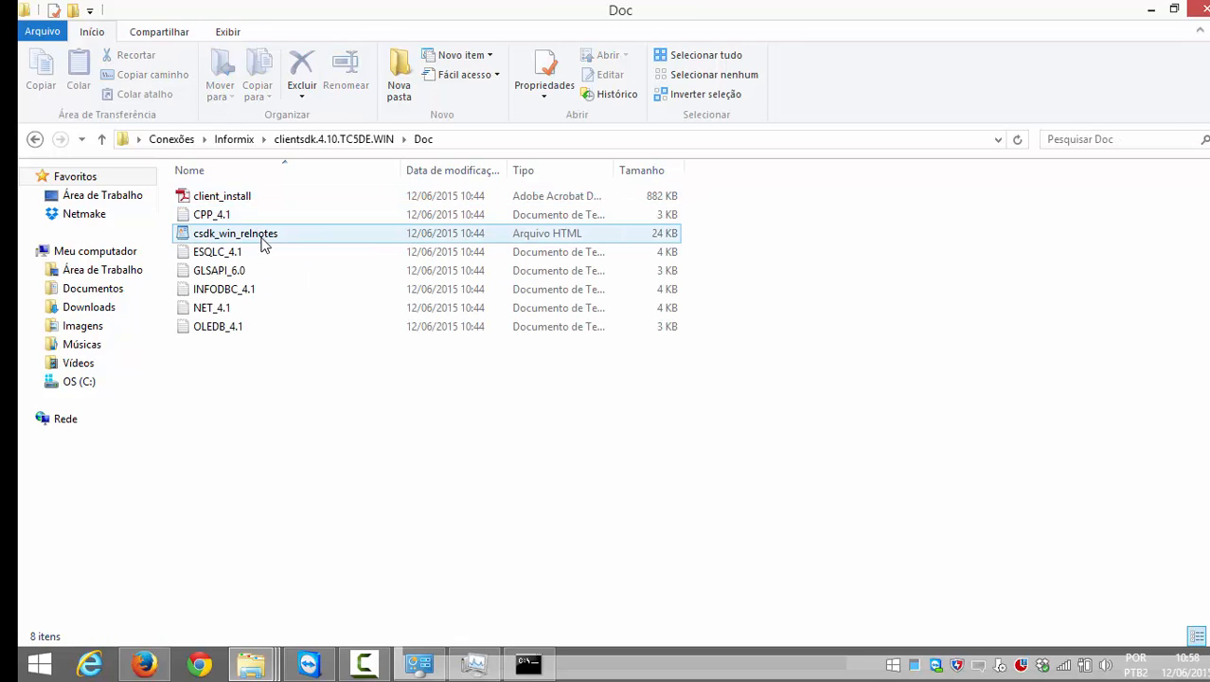
key(BackSpace)
key(BackSpace)
key(BackSpace)
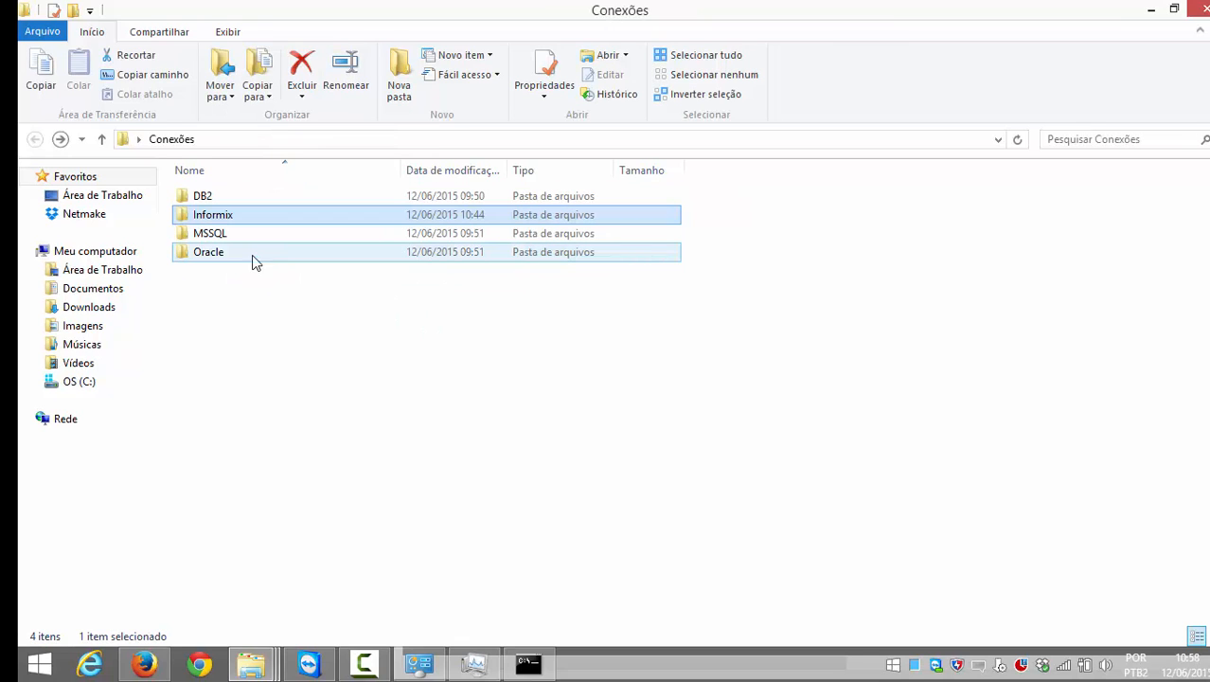
key(Return)
click(243, 270)
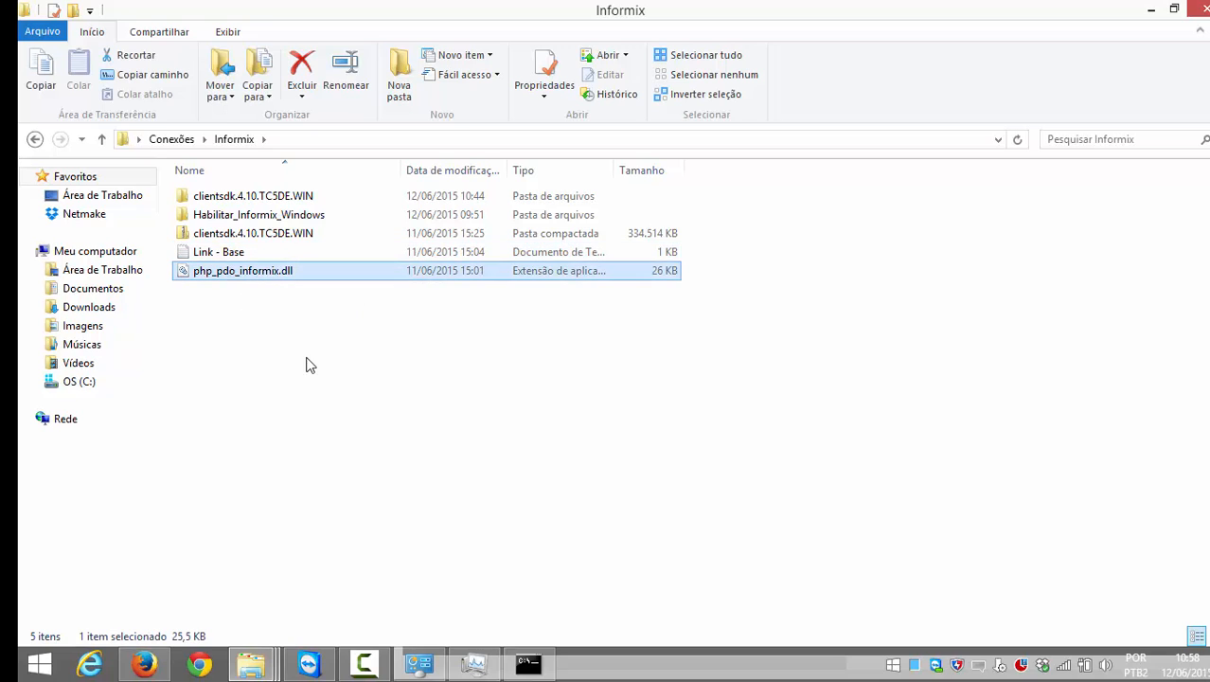
Step: Paste php_pdo_informix.dll into the NetMake PHP ext folder, then go back to the php folder
click(144, 662)
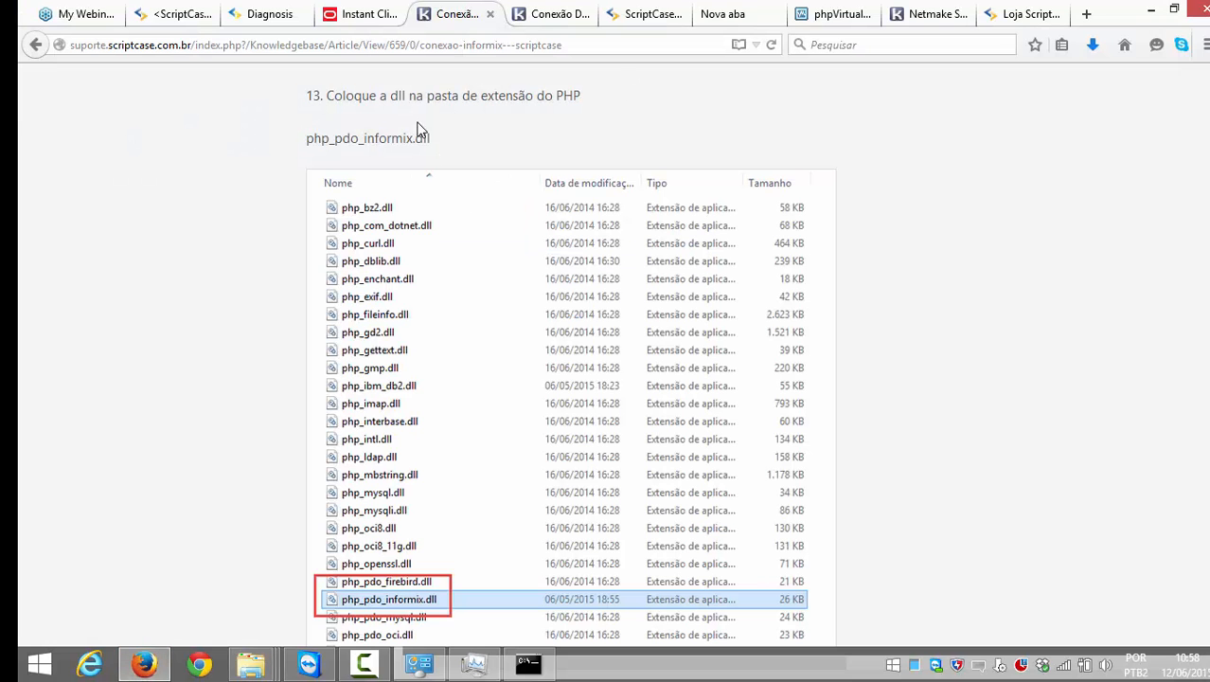
scroll(568, 379, down, 6)
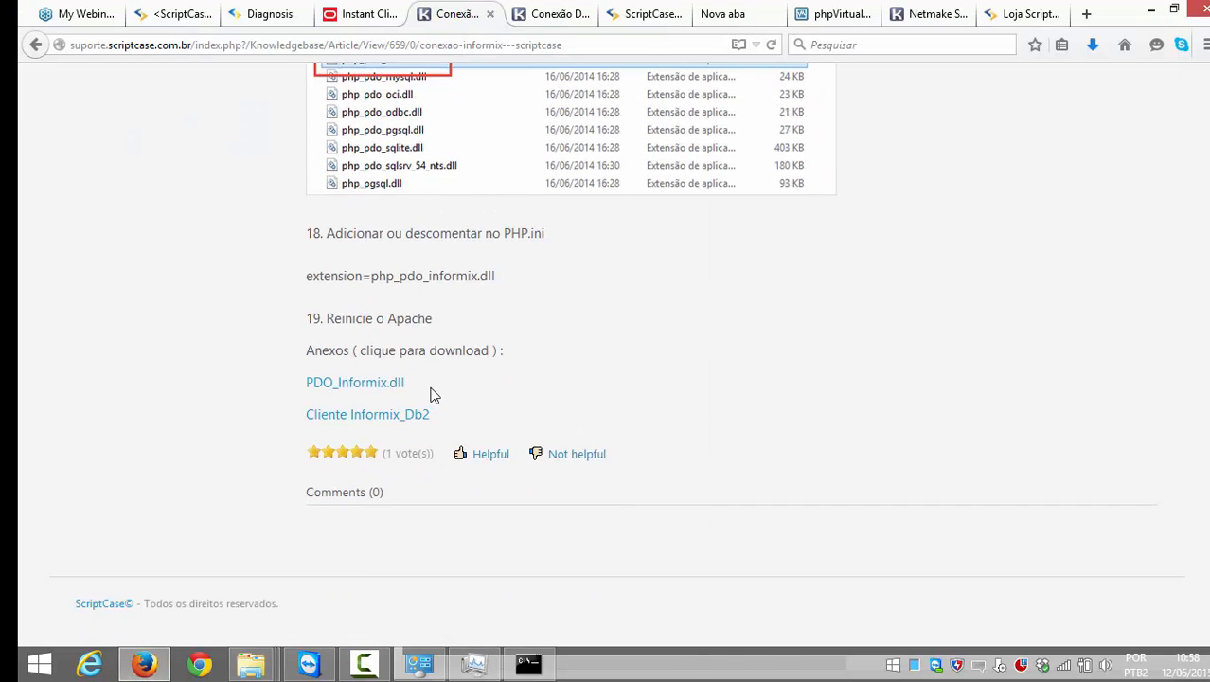
scroll(552, 385, up, 2)
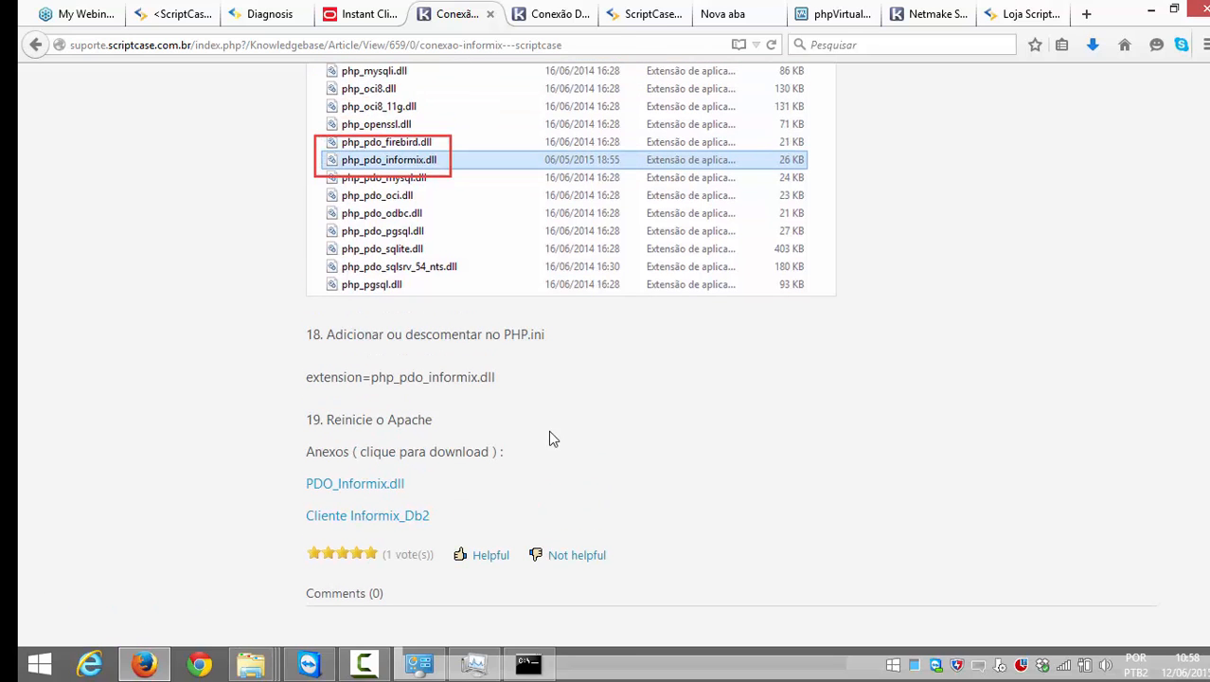
scroll(528, 425, up, 2)
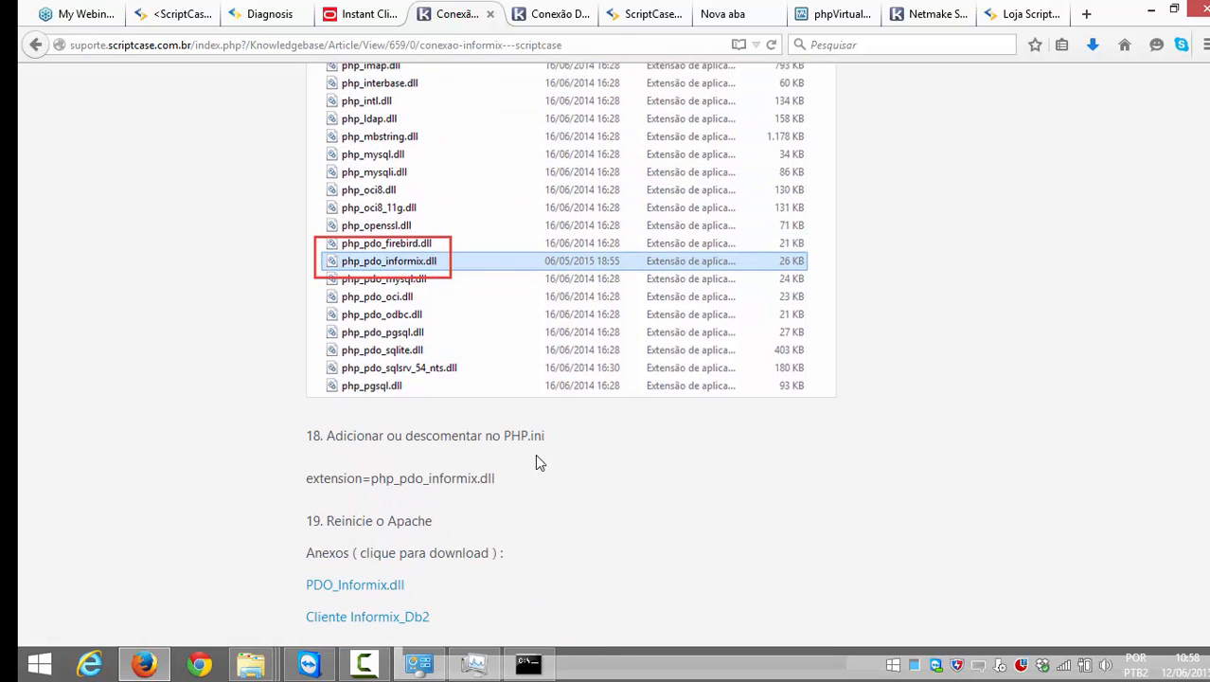
mouse_move(250, 663)
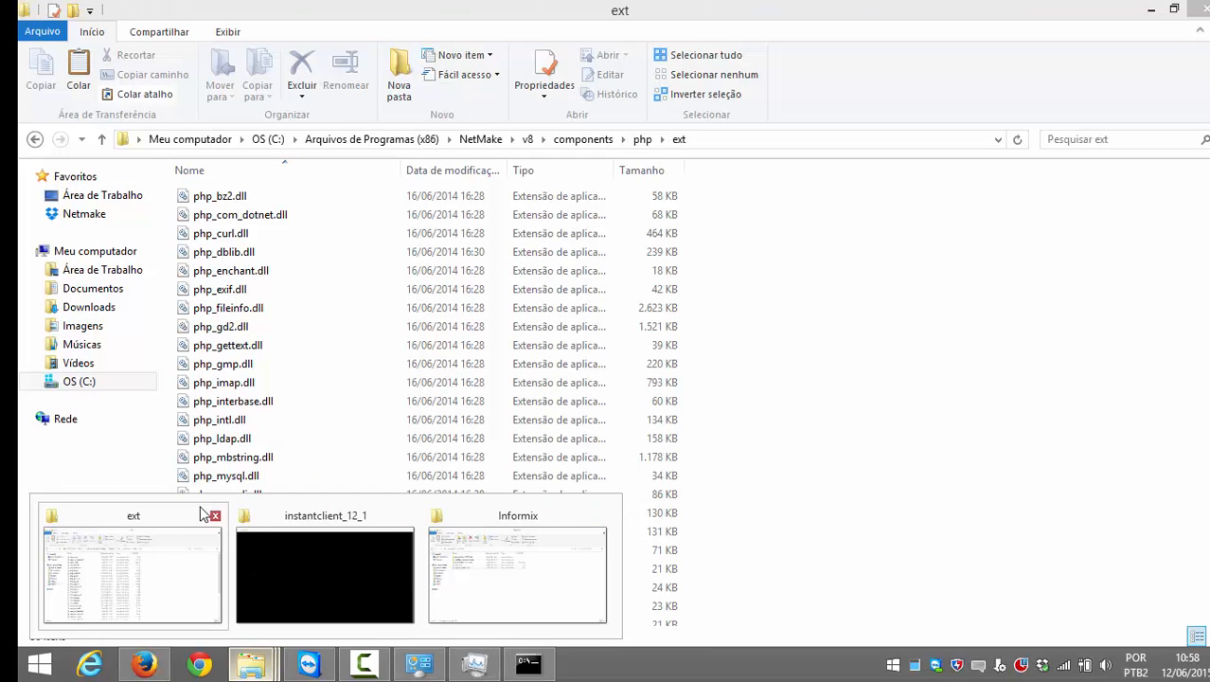
click(170, 518)
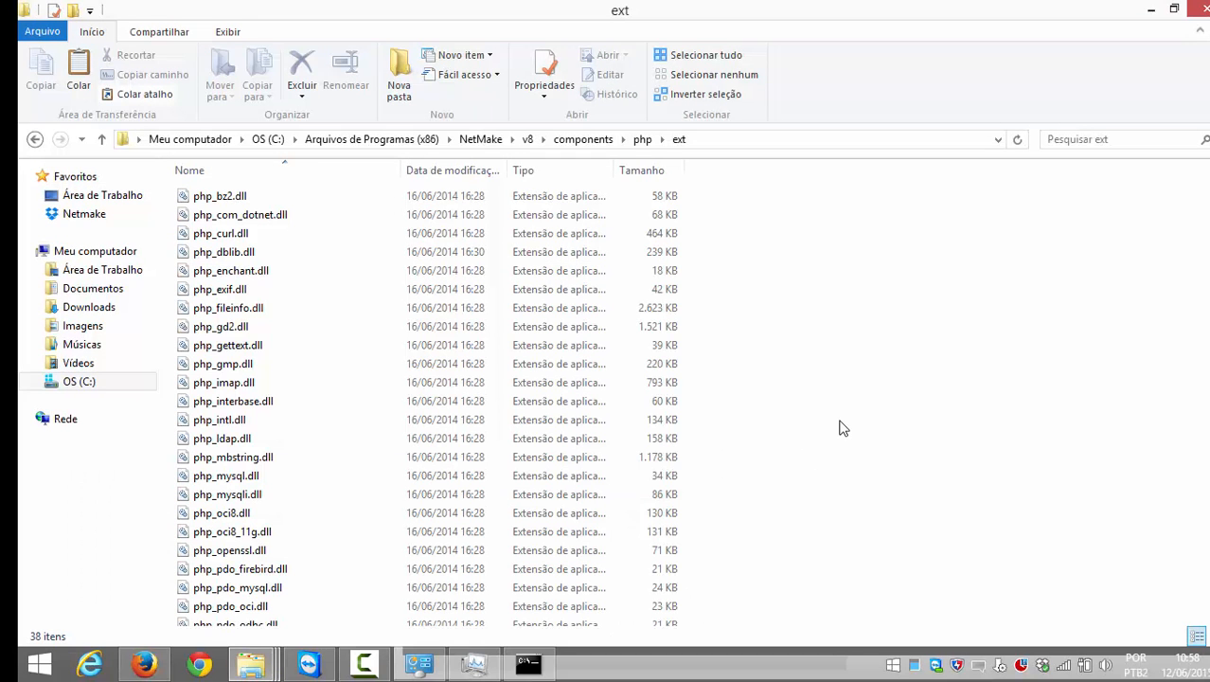
key(ctrl+v)
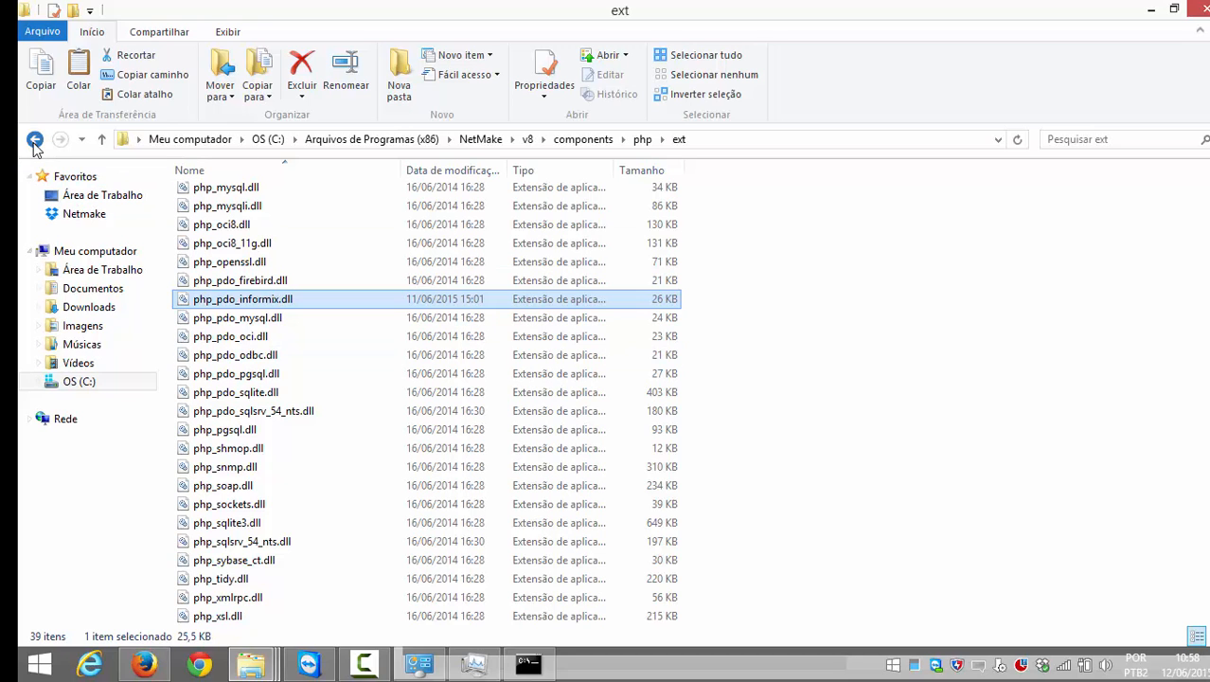
click(34, 141)
scroll(834, 393, down, 4)
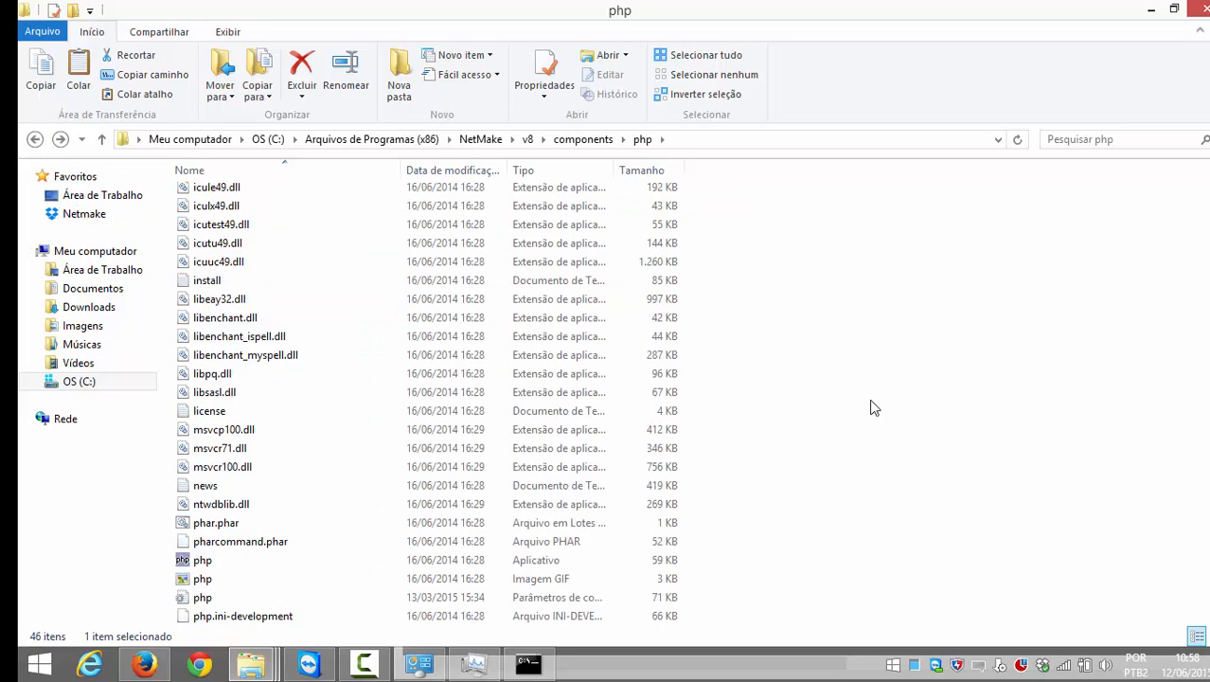
Step: Open php.ini from the NetMake v8 php folder in a maximized Notepad window
scroll(365, 536, down, 4)
scroll(367, 538, up, 1)
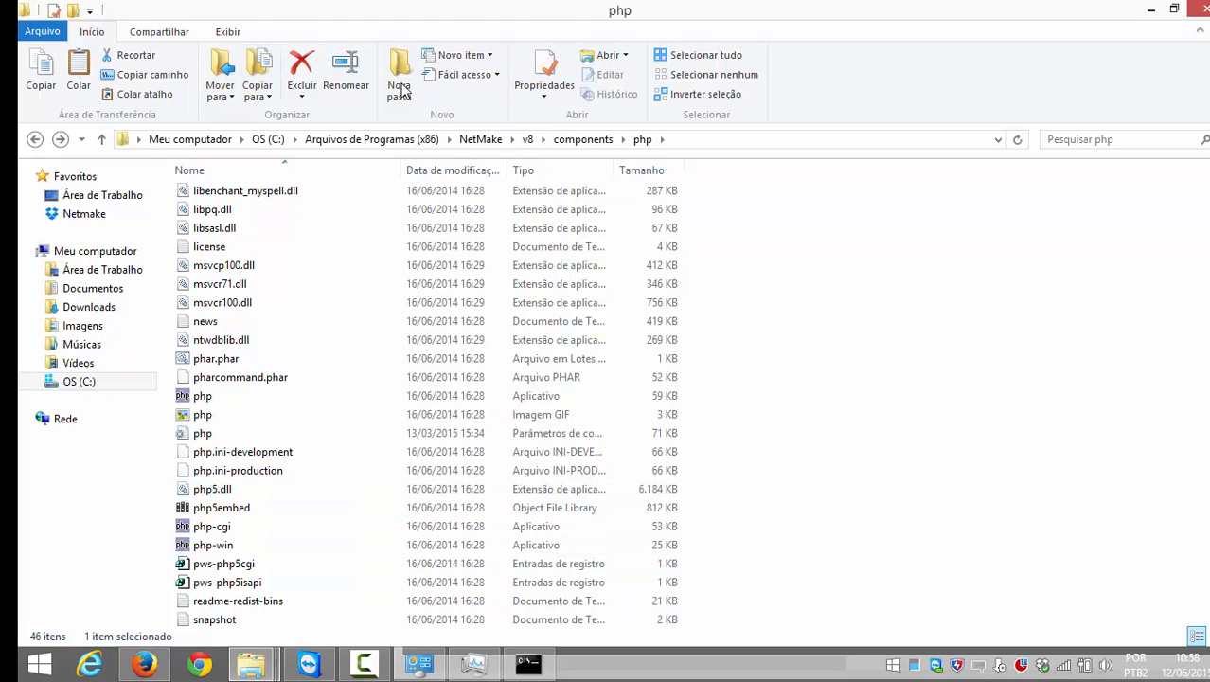
click(228, 31)
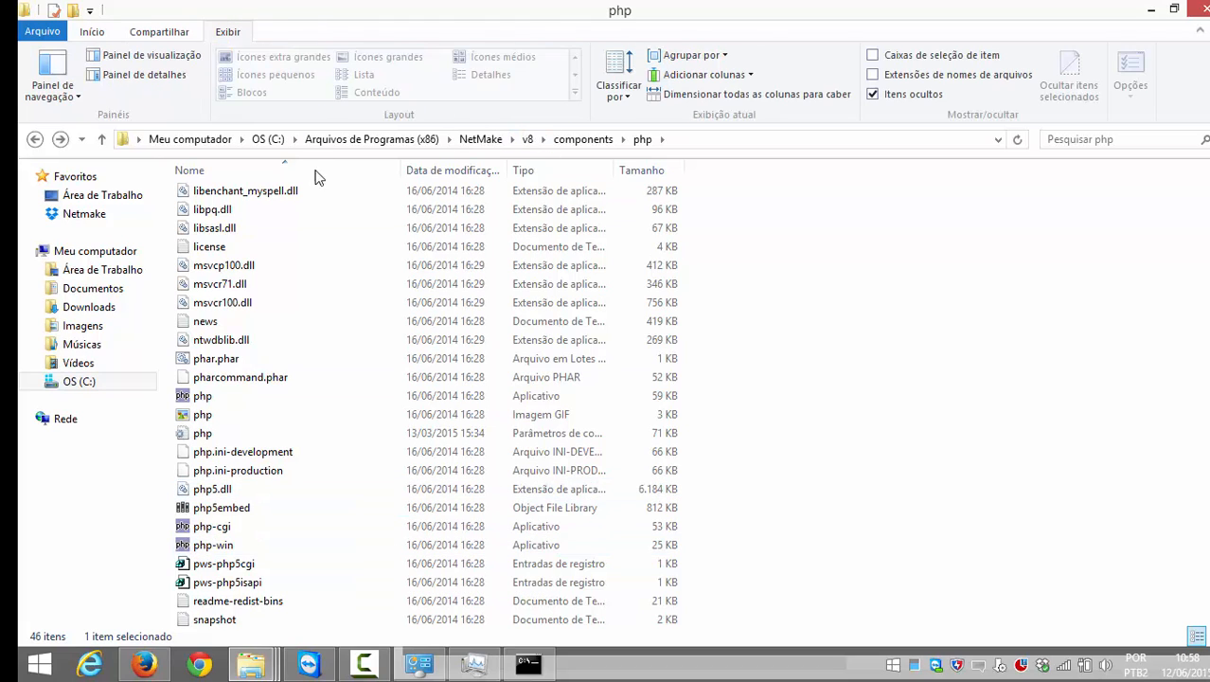
double_click(202, 434)
click(748, 31)
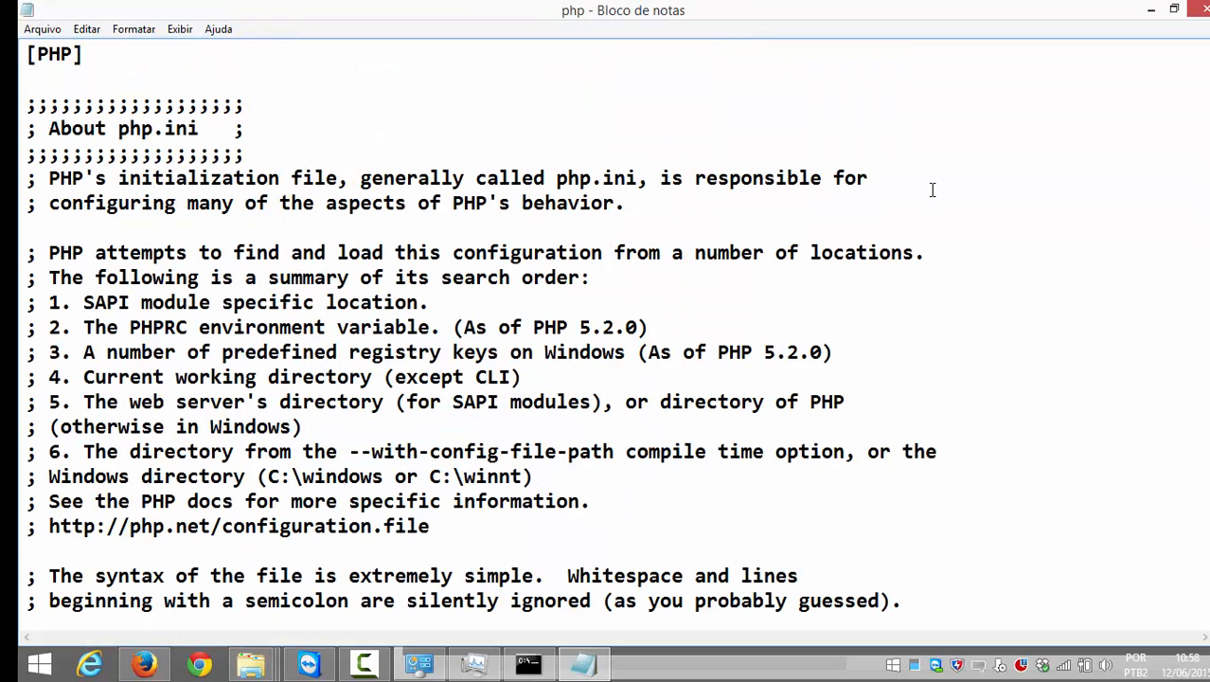
Step: Search php.ini for 'ex' to reach the extension list, and add a blank line after php_shmop.dll
key(ctrl+f)
text(extension=)
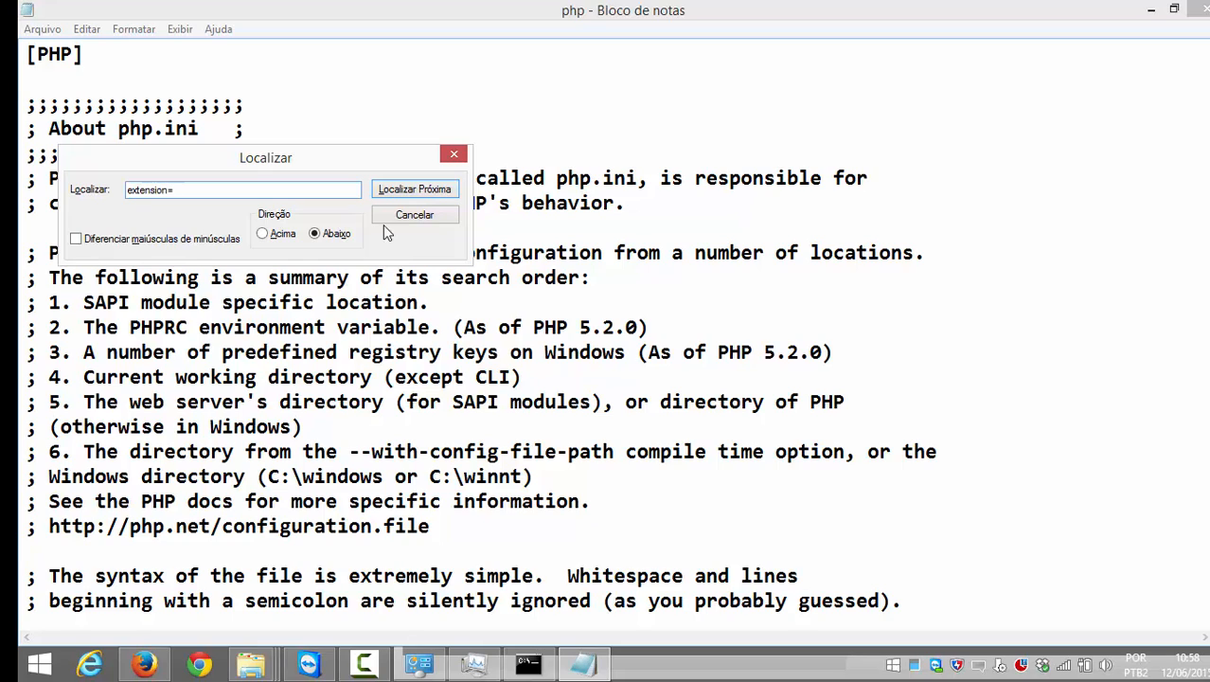
click(407, 190)
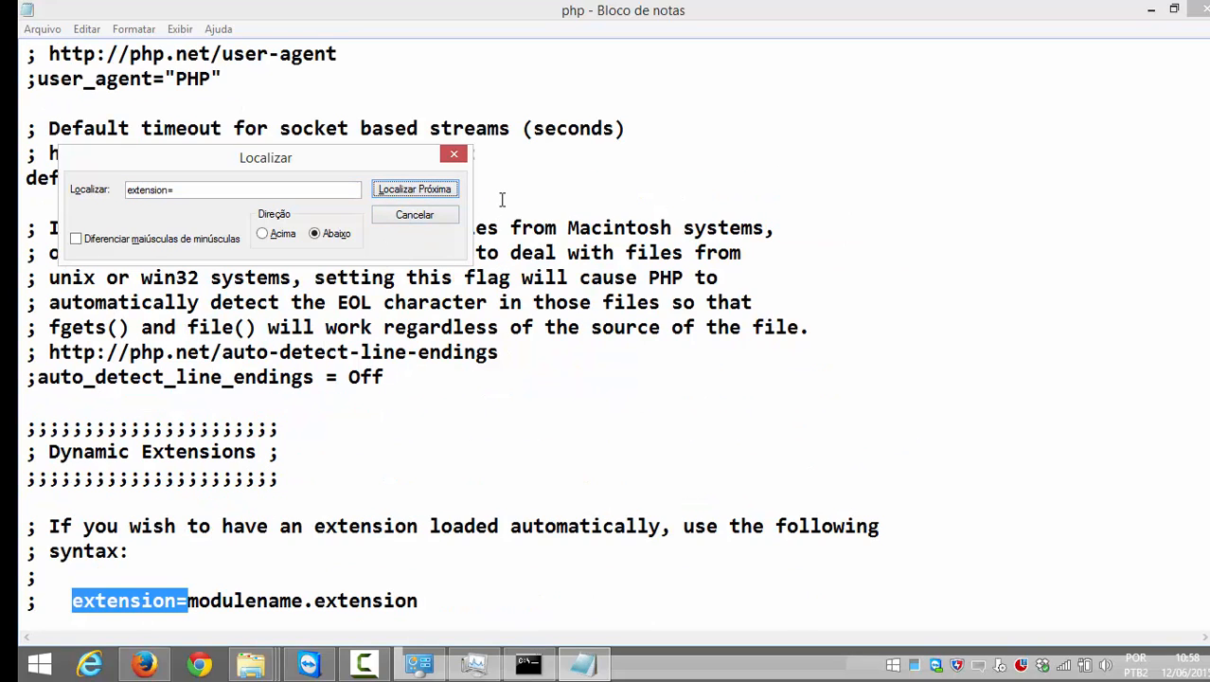
key(Escape)
scroll(890, 379, down, 20)
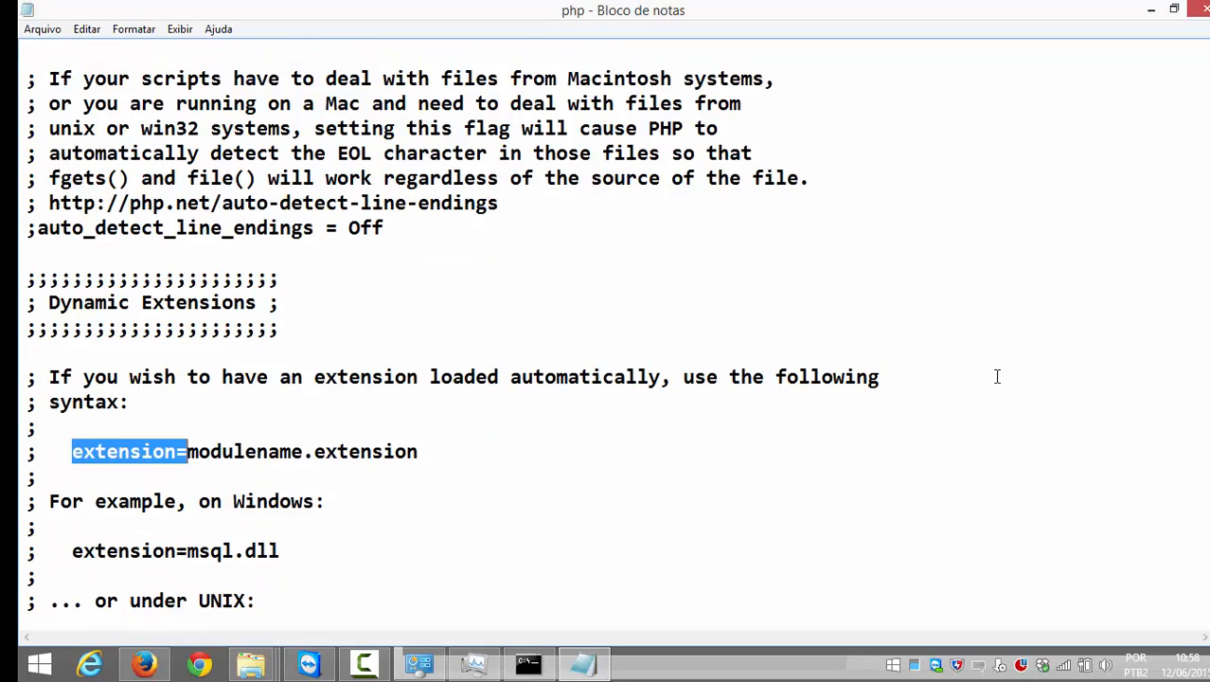
scroll(601, 405, down, 1)
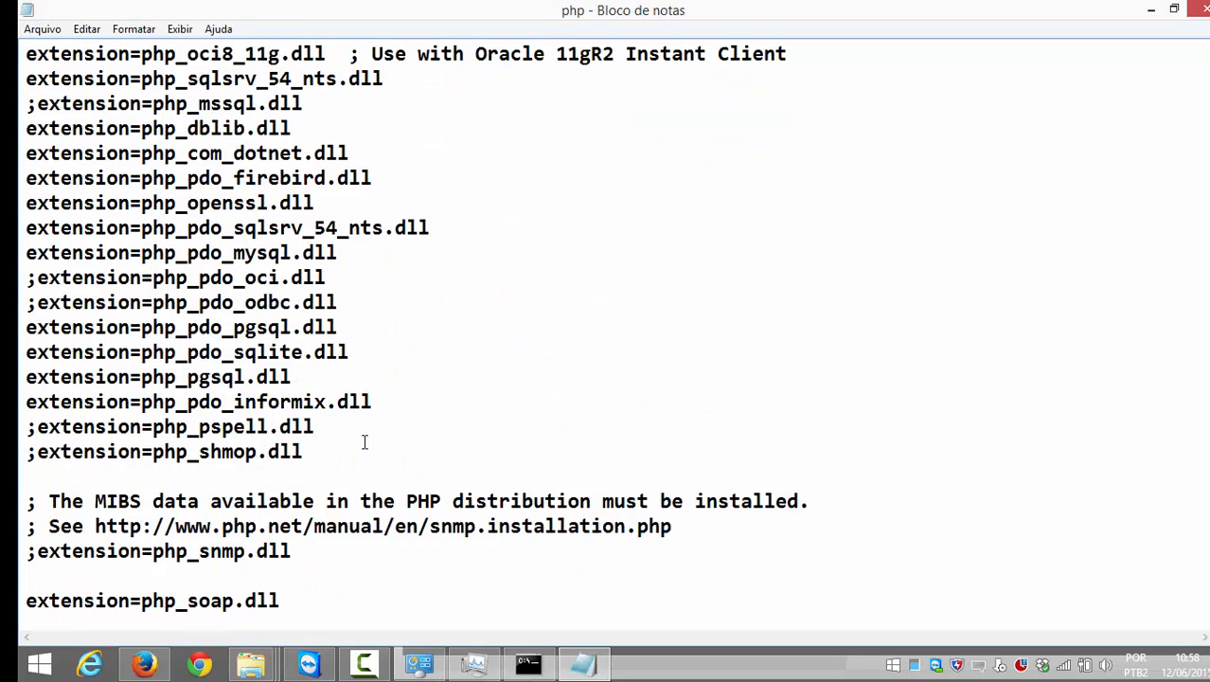
click(358, 444)
key(Return)
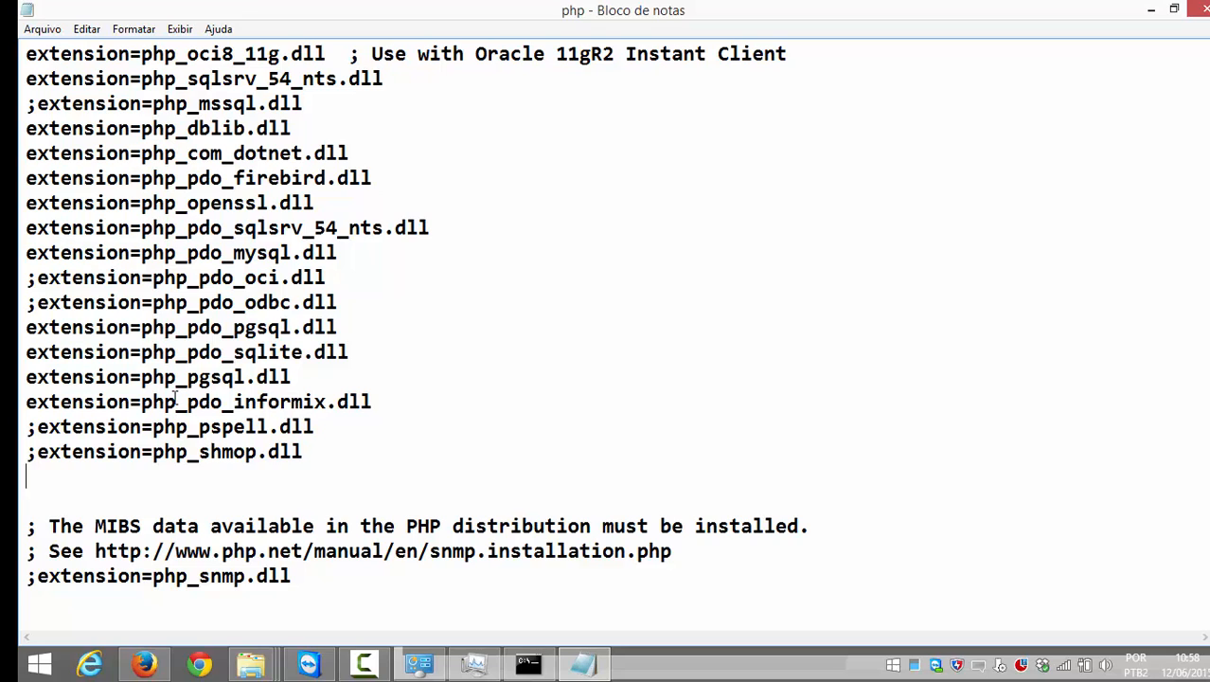
key(alt+Tab)
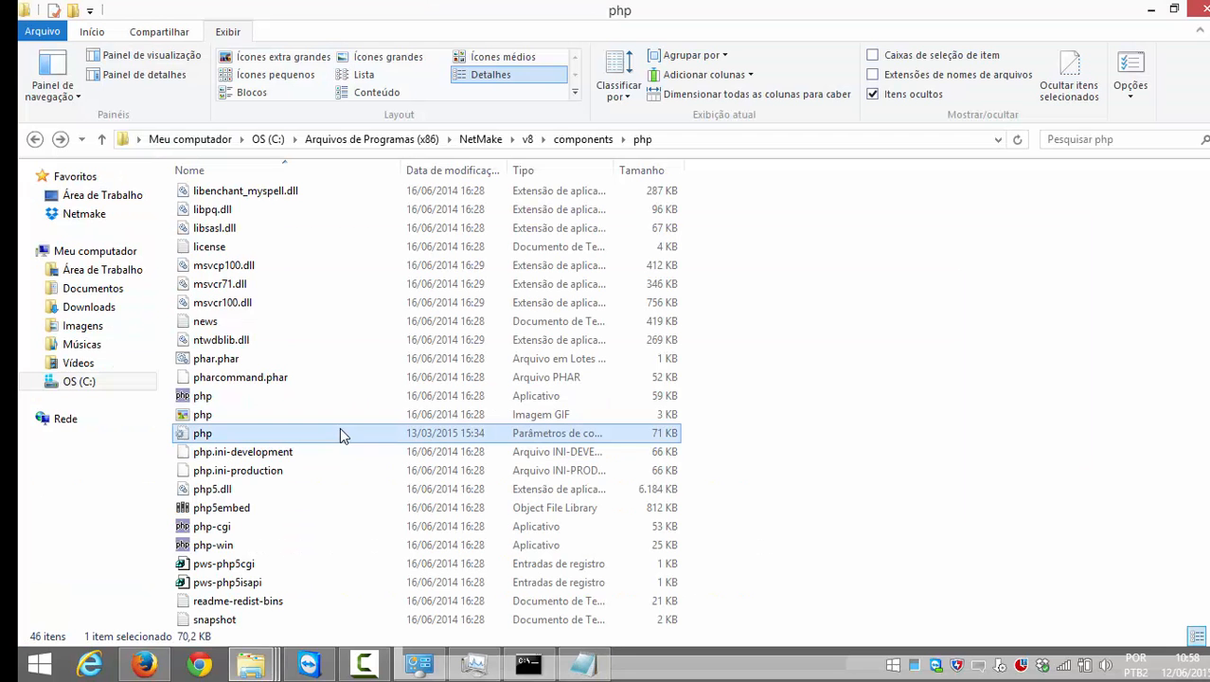
Step: Copy the extension=php_pdo_informix.dll line from the Scriptcase article, then return to php.ini in Notepad
click(144, 664)
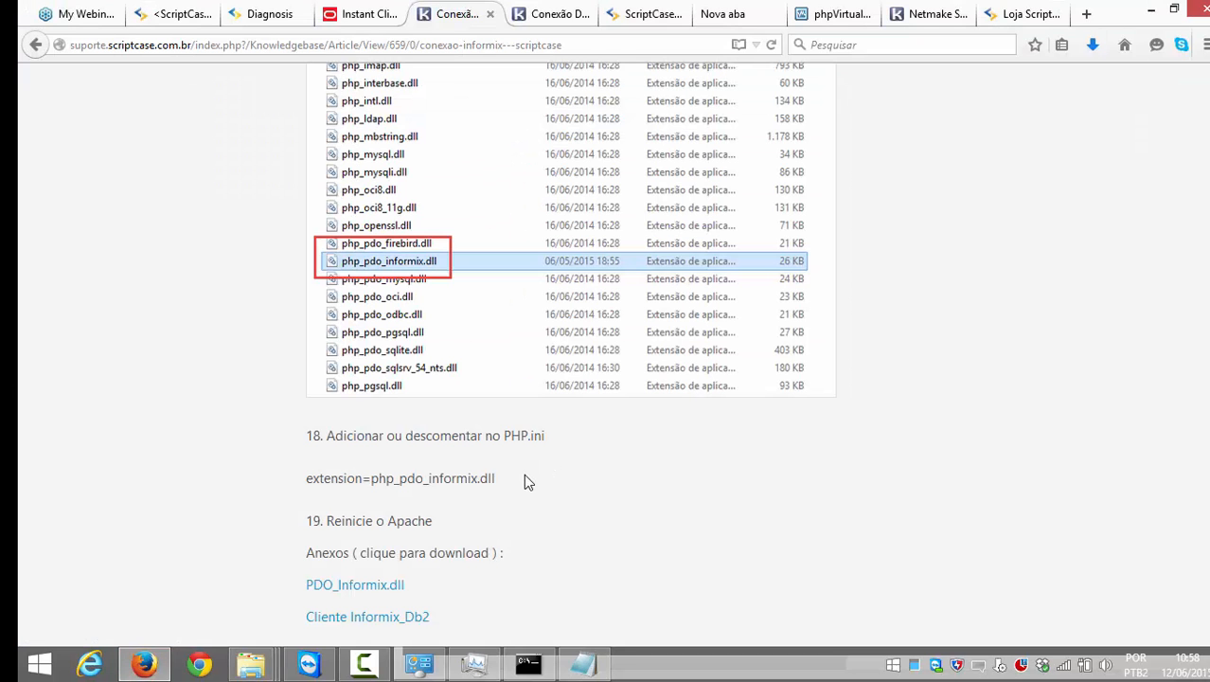
scroll(523, 473, down, 2)
drag(496, 377, 308, 373)
key(ctrl+c)
key(alt+Tab)
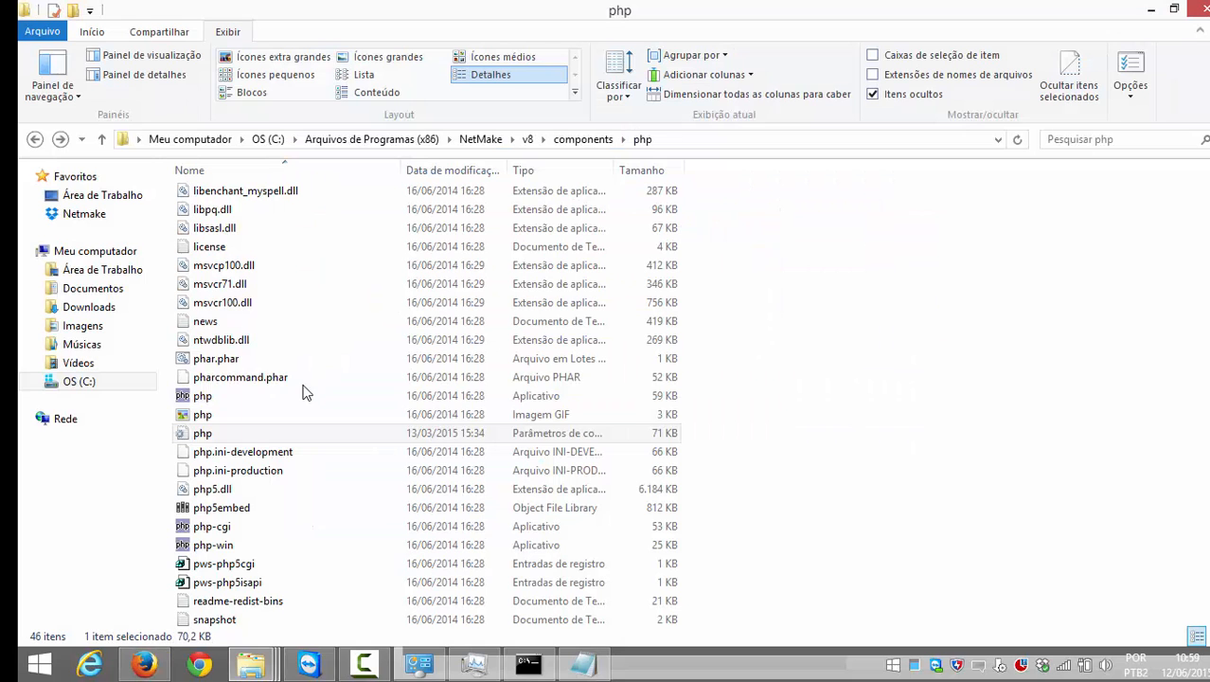
click(476, 653)
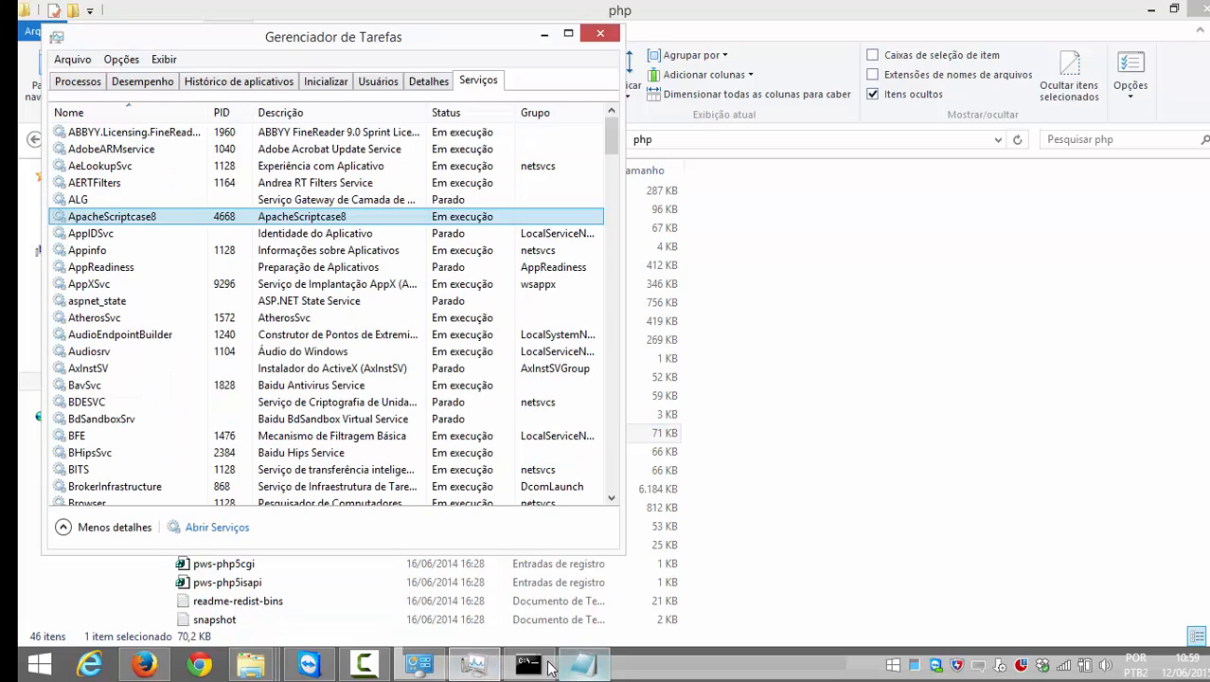
click(579, 664)
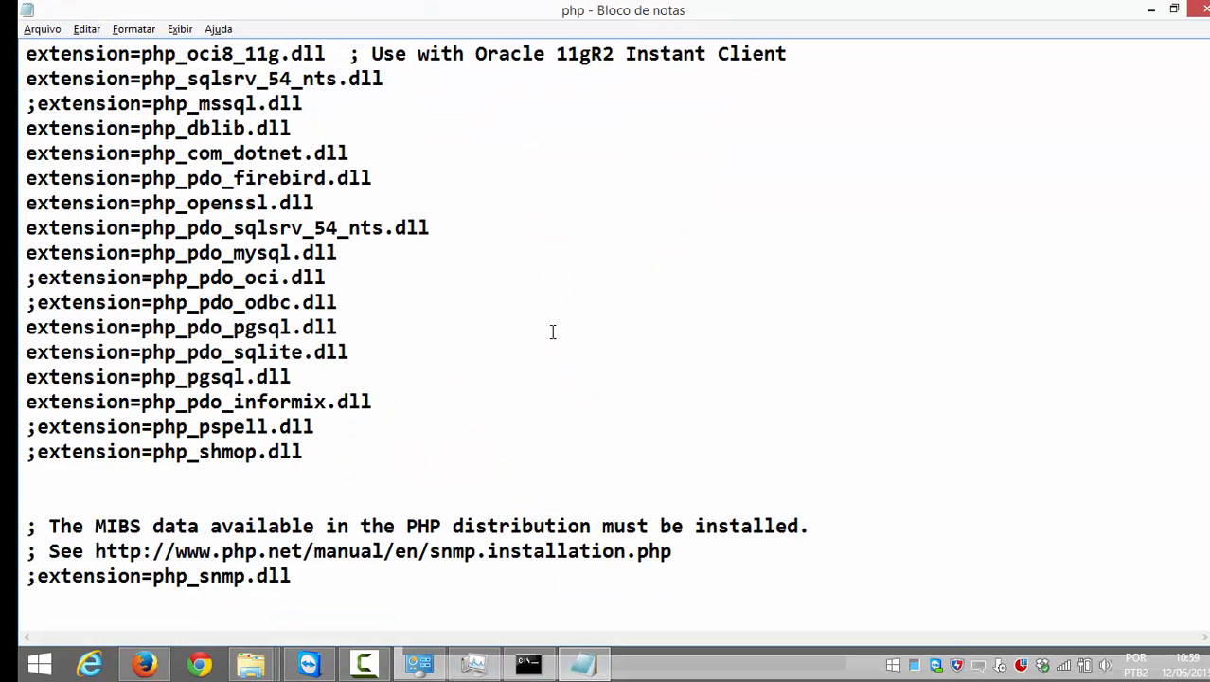
Step: Search php.ini for the copied extension=php_pdo_informix.dll line; no match is found
scroll(551, 332, up, 1)
key(ctrl+f)
key(ctrl+v)
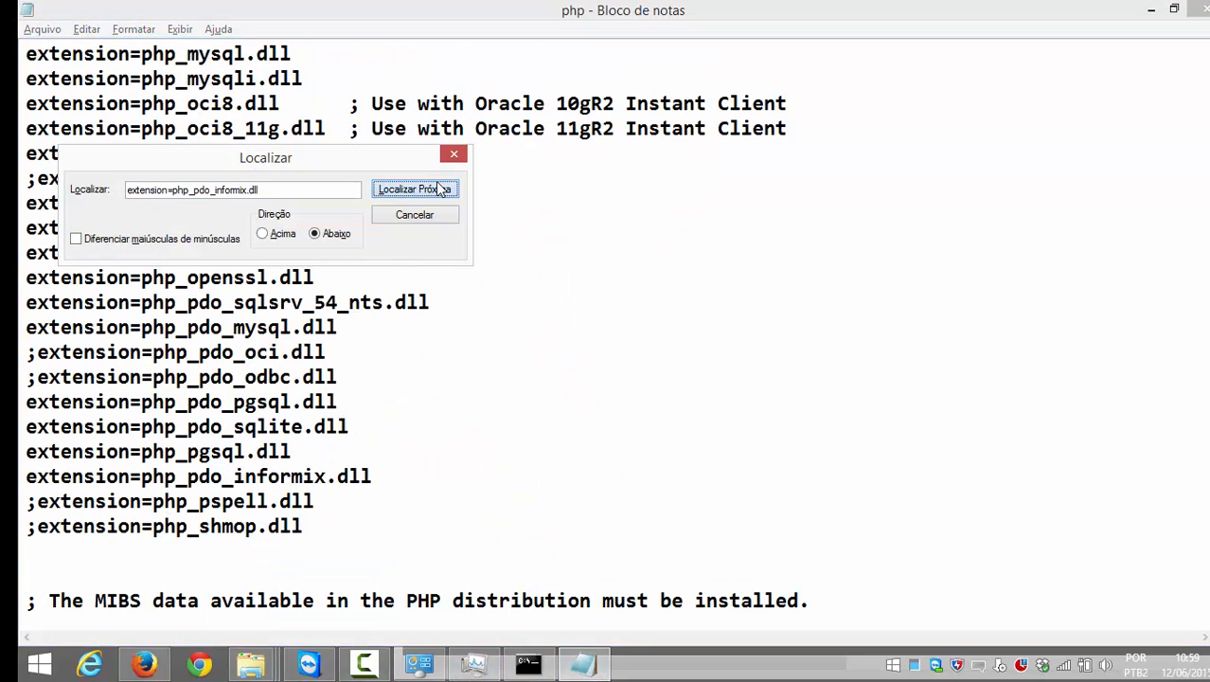
click(445, 189)
click(770, 403)
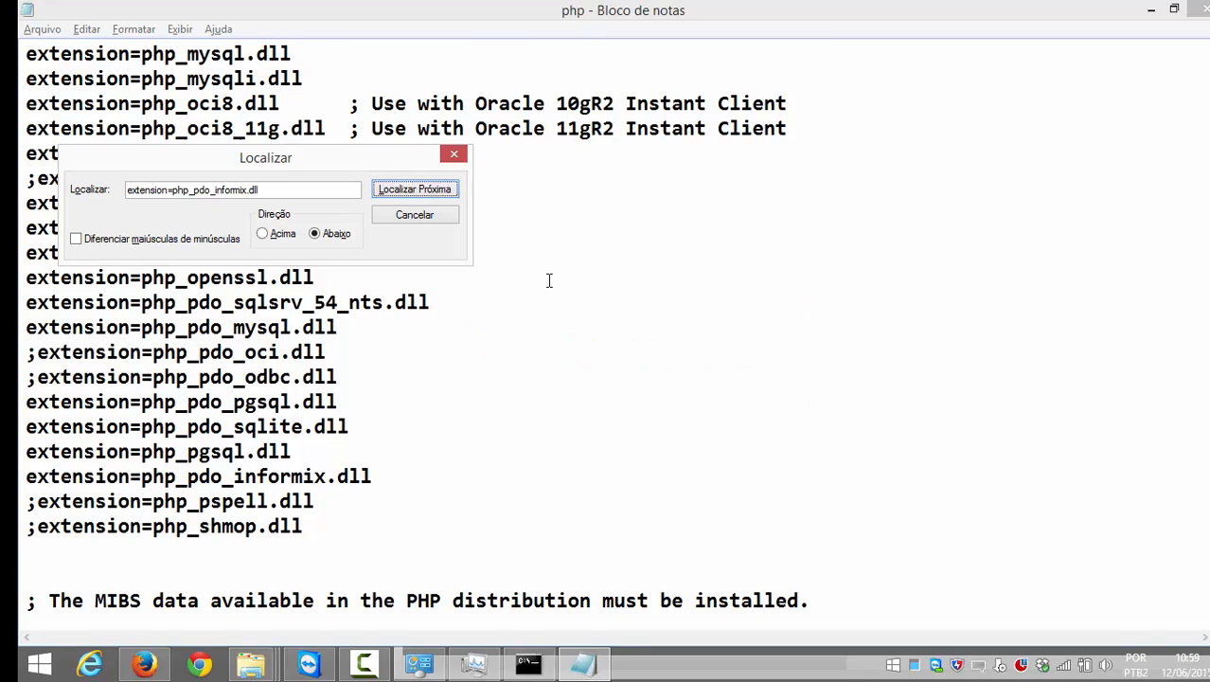
click(454, 157)
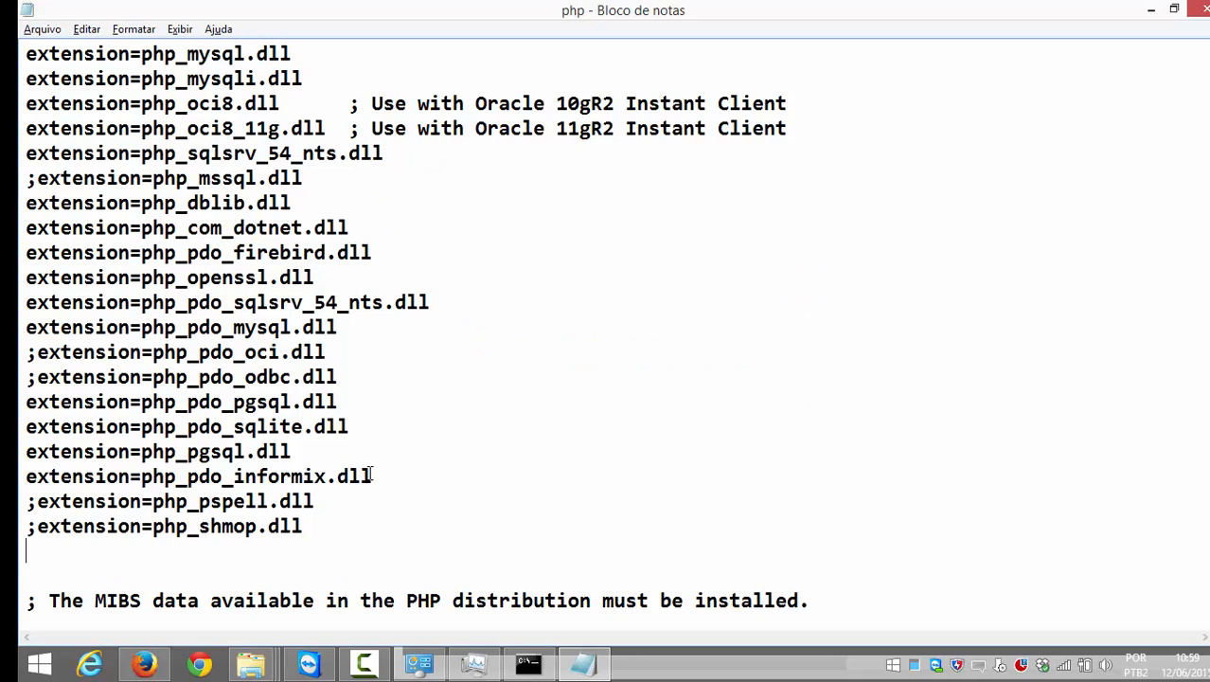
Step: Paste extension=php_pdo_informix.dll below the php_shmop line, save php.ini and close Notepad
click(343, 524)
key(Return)
key(ctrl+v)
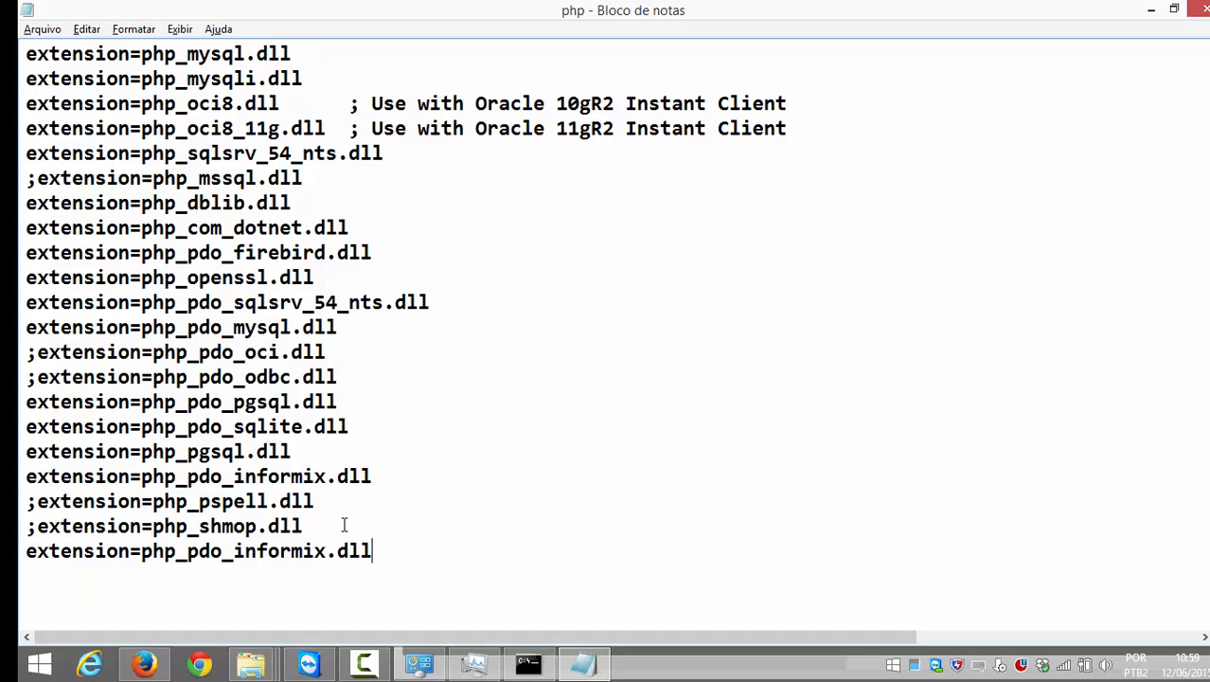
click(42, 29)
click(100, 86)
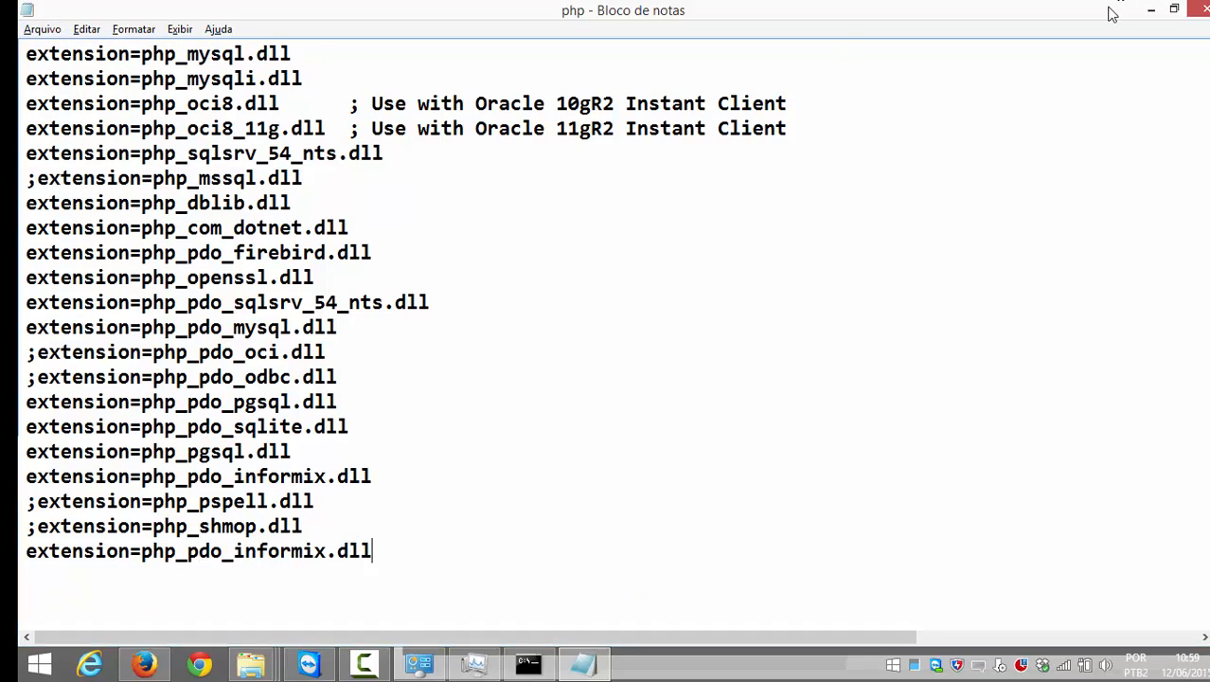
click(1199, 8)
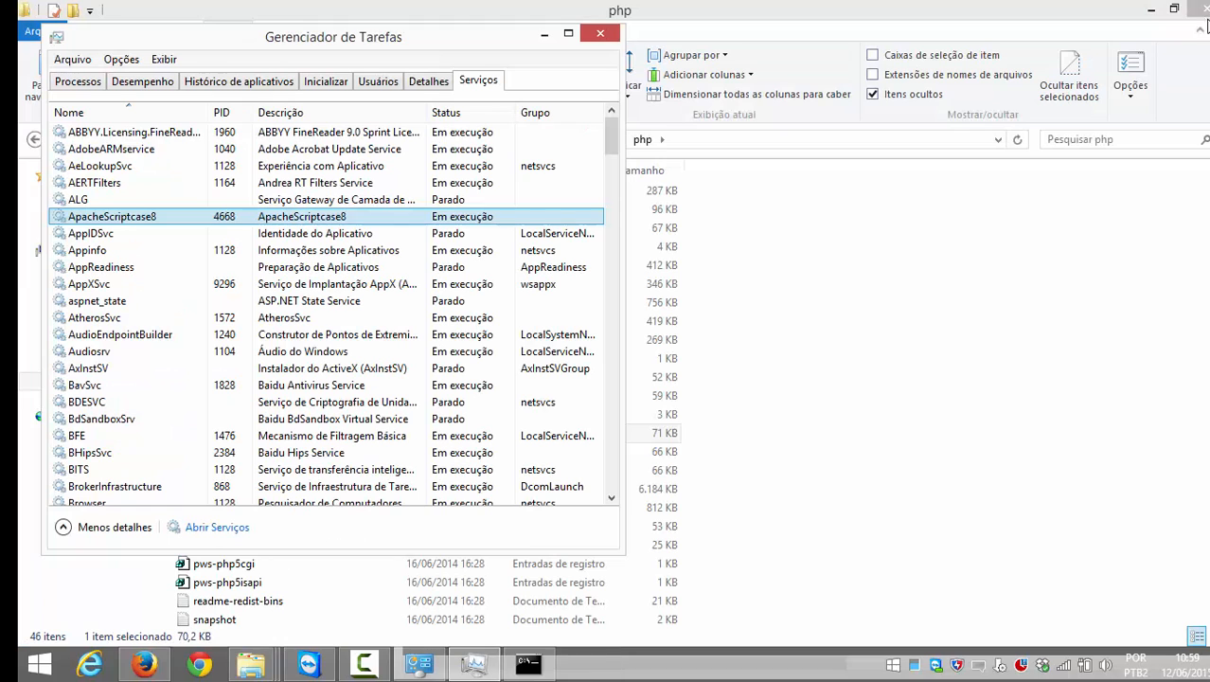
Step: Restart the ApacheScriptcase8 service from Task Manager's Services list
click(545, 34)
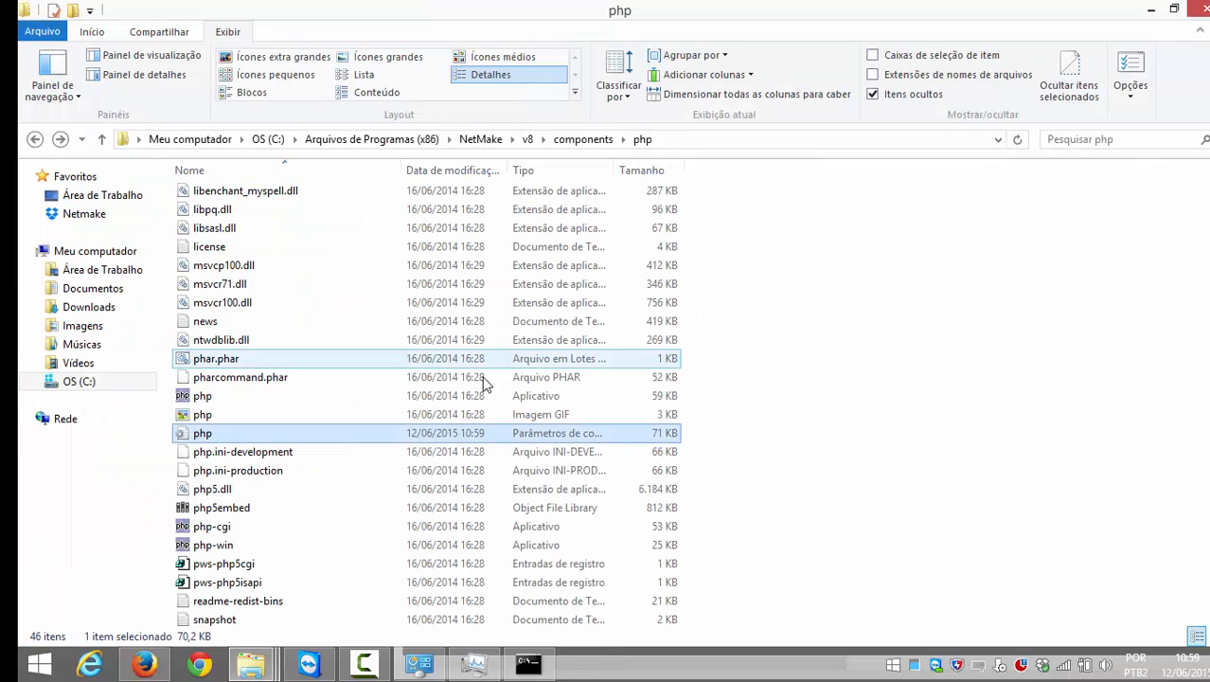
click(147, 663)
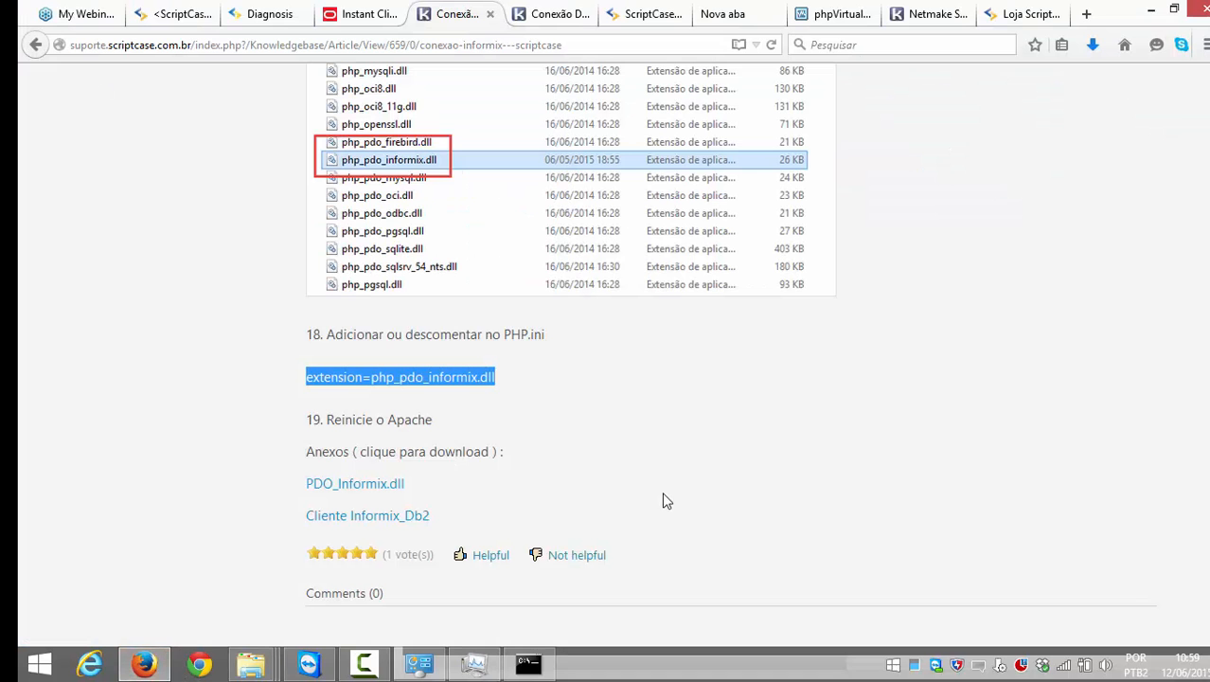
right_click(706, 670)
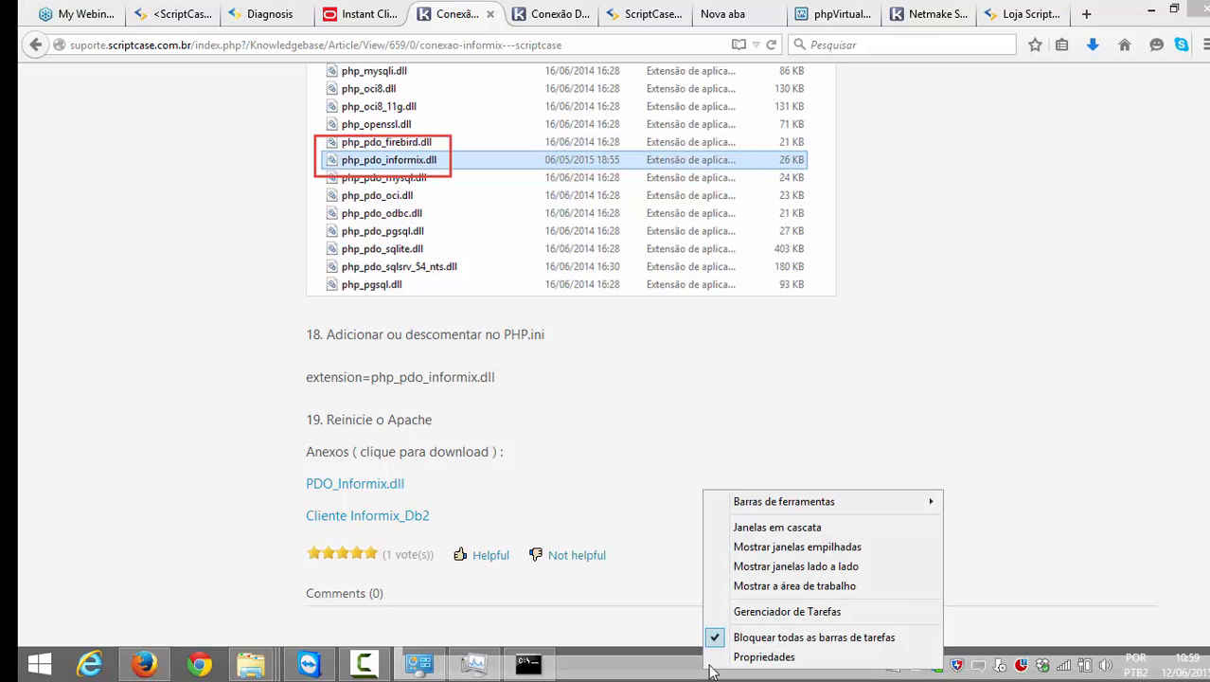
click(741, 614)
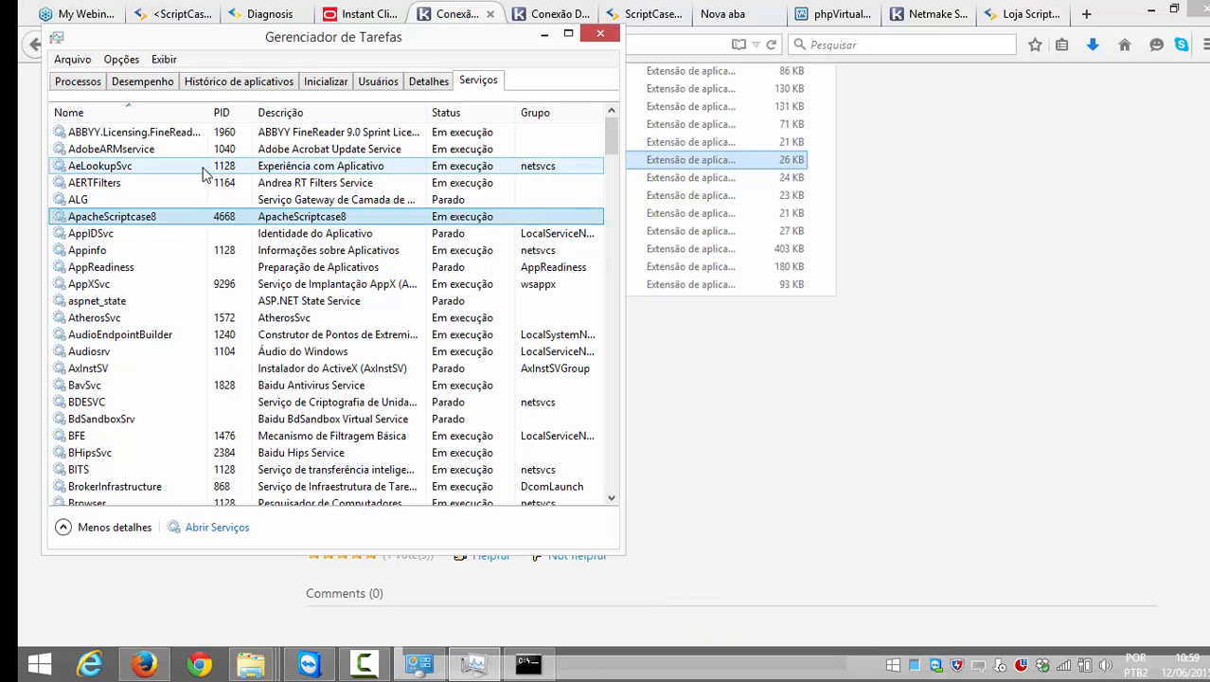
right_click(132, 219)
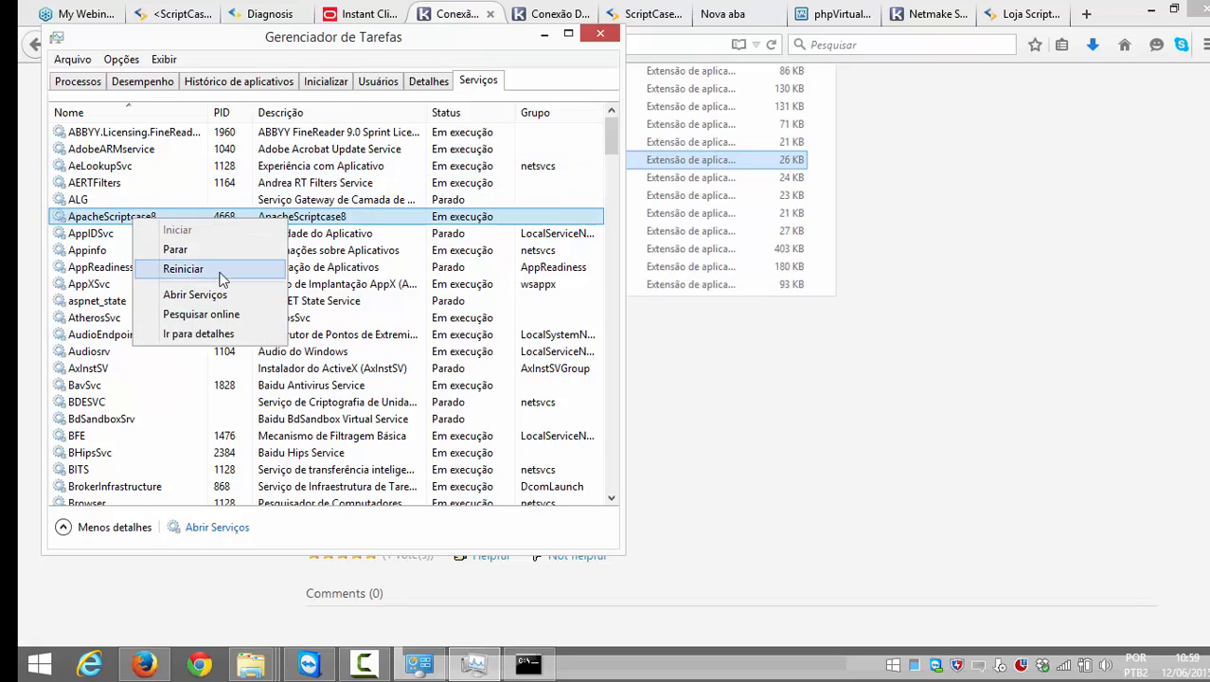
click(219, 273)
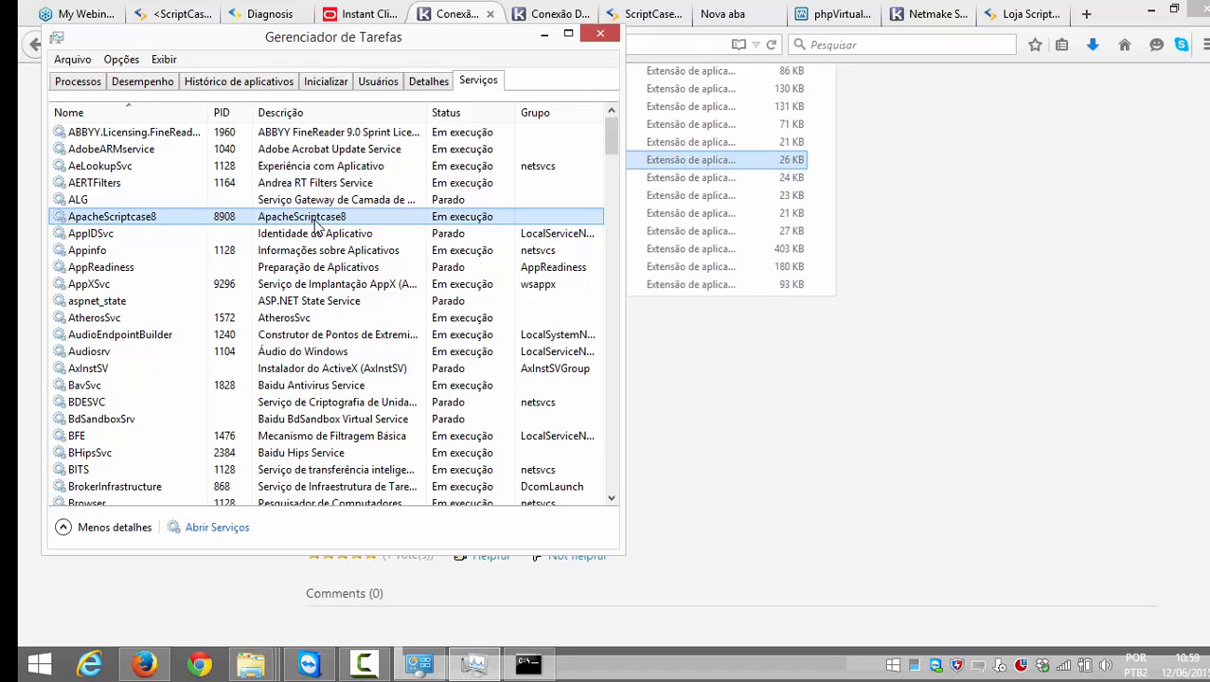
click(857, 373)
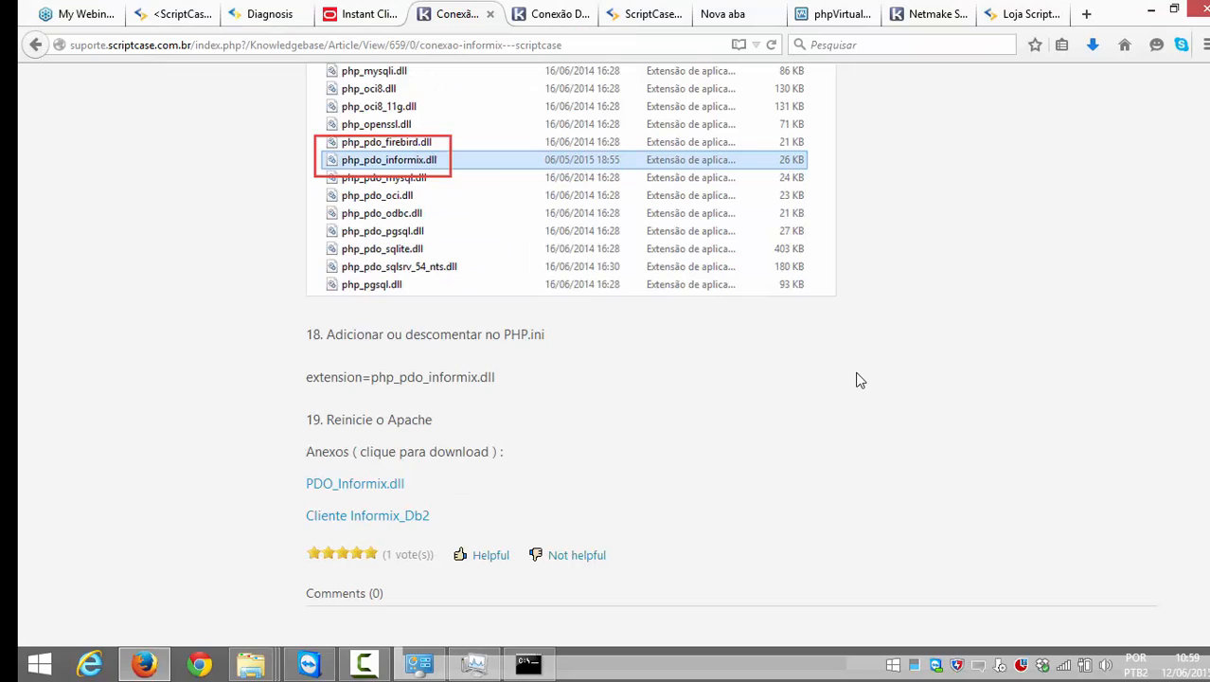
Step: On the Scriptcase new connection page, pick Informix as the database
click(190, 14)
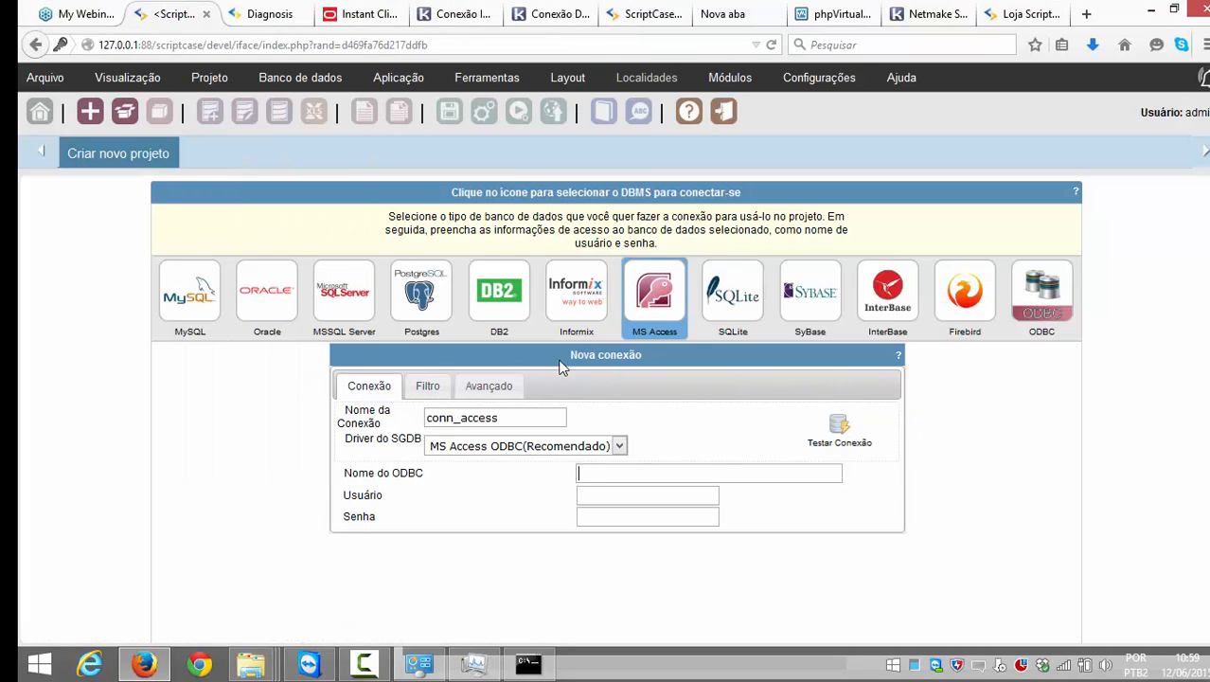
click(573, 307)
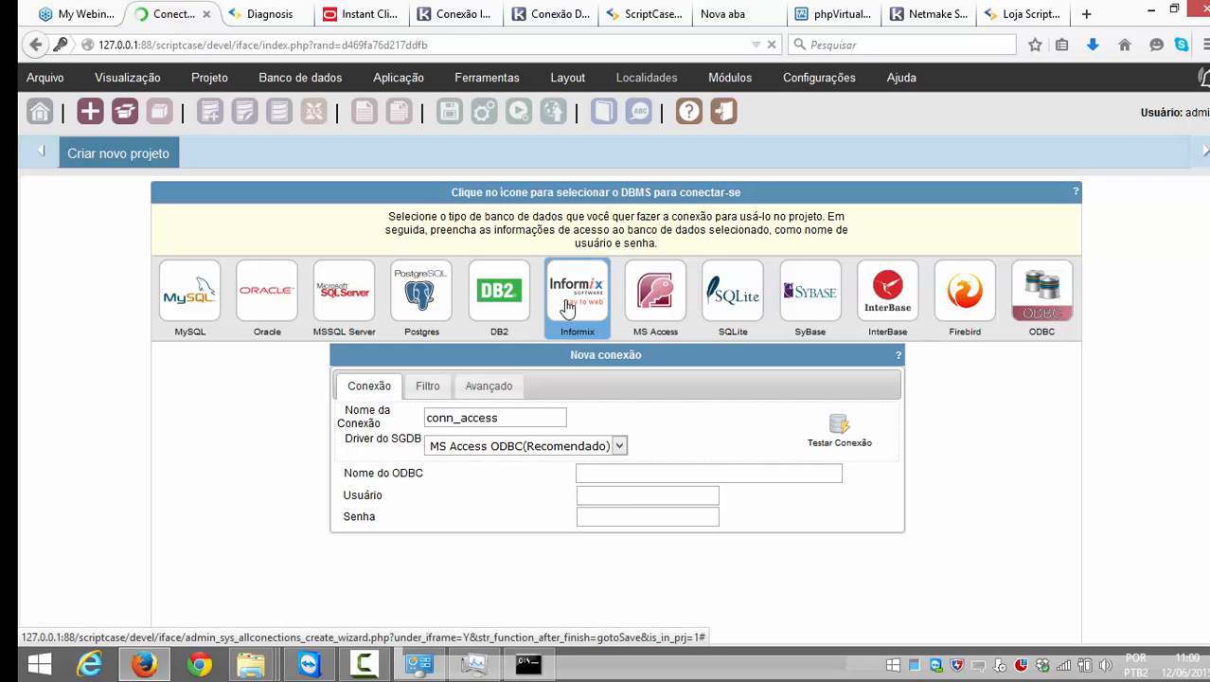
Step: Reload the Diagnosis page and highlight the PDO Informix row to confirm support
click(248, 15)
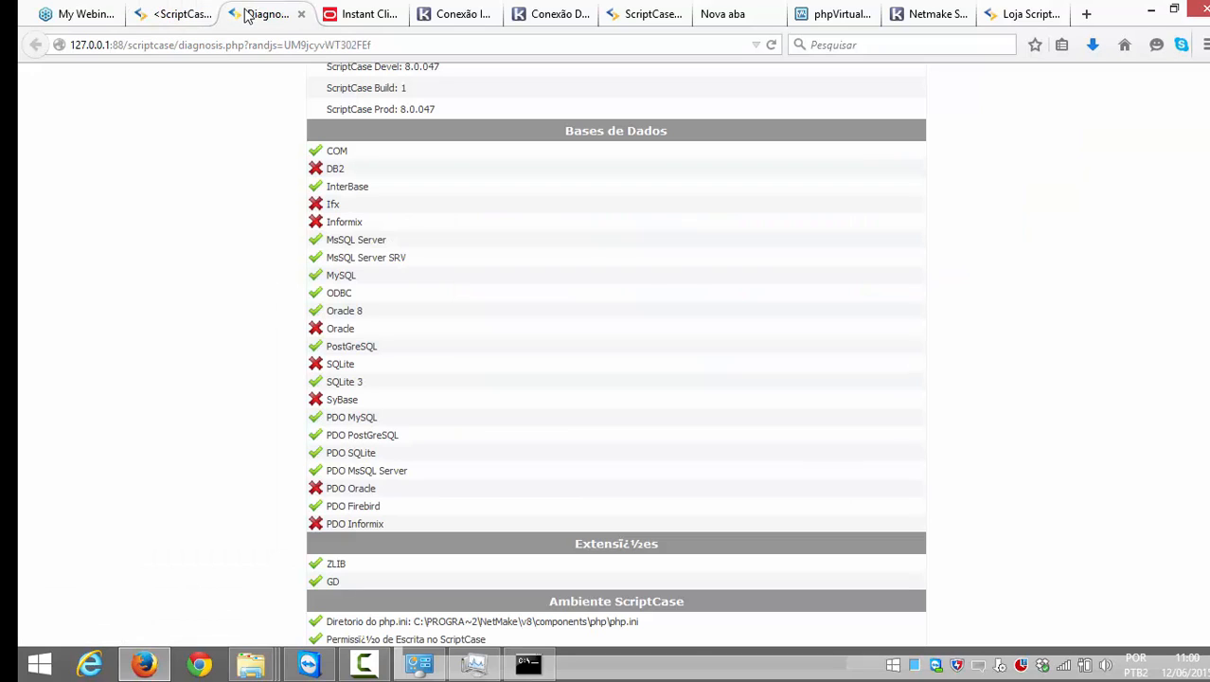
click(274, 46)
key(Return)
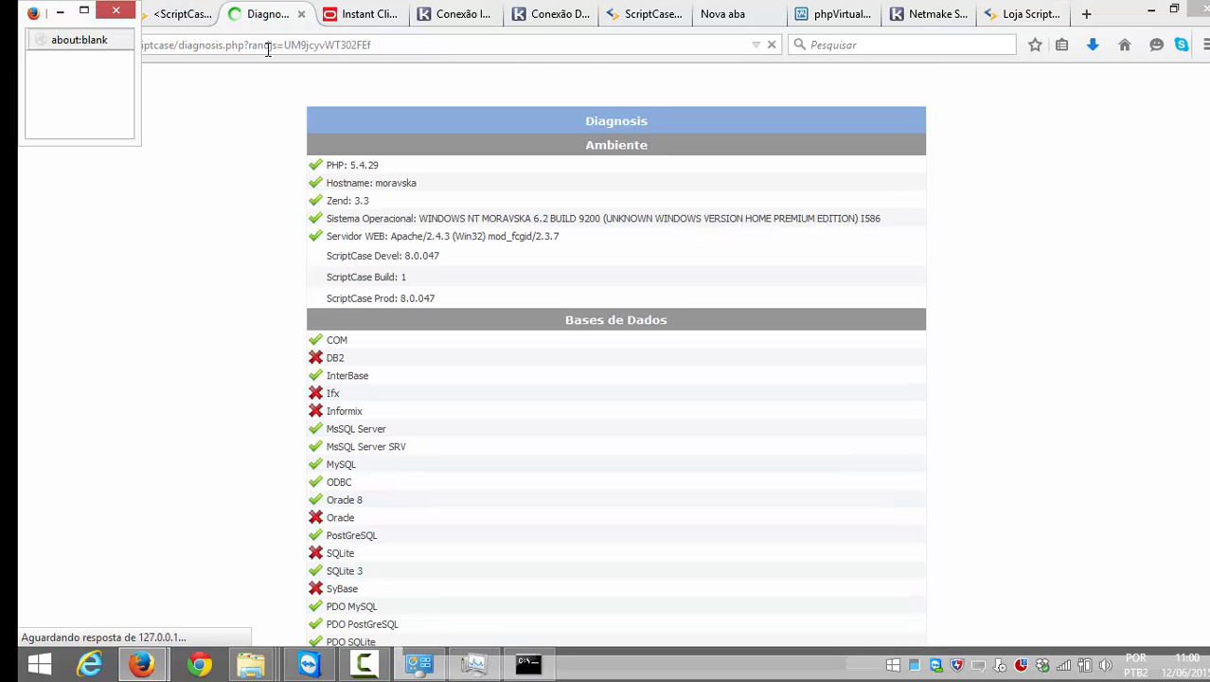
scroll(227, 142, down, 5)
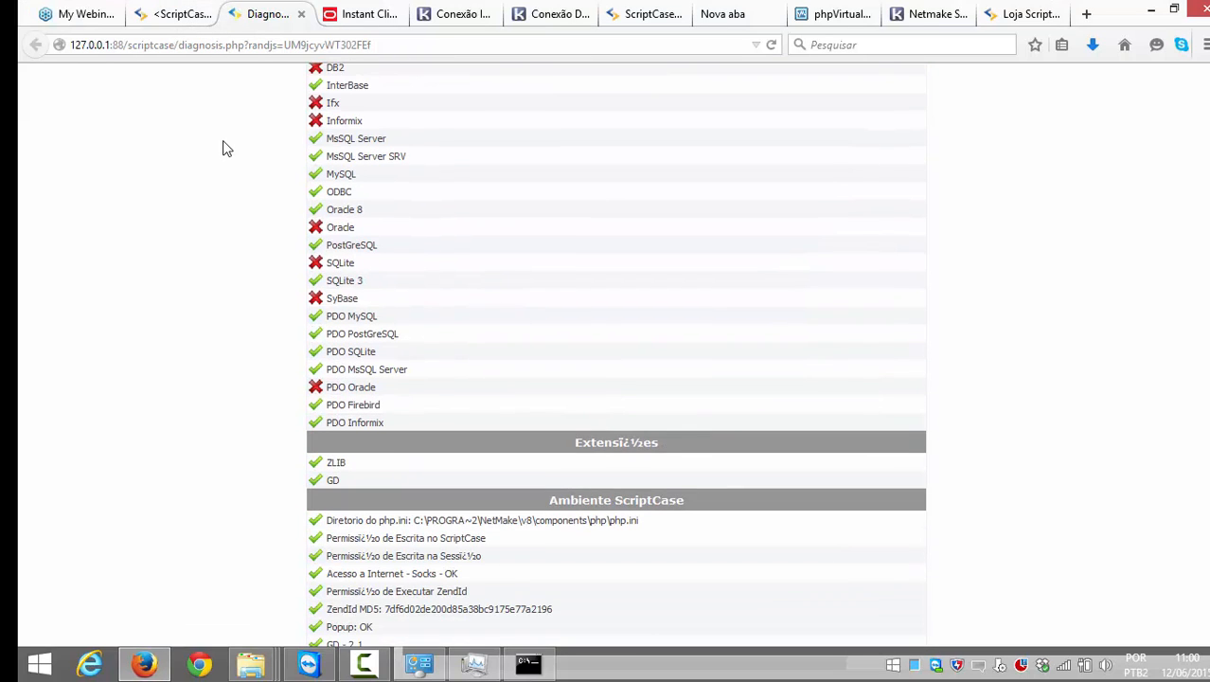
drag(397, 425, 303, 424)
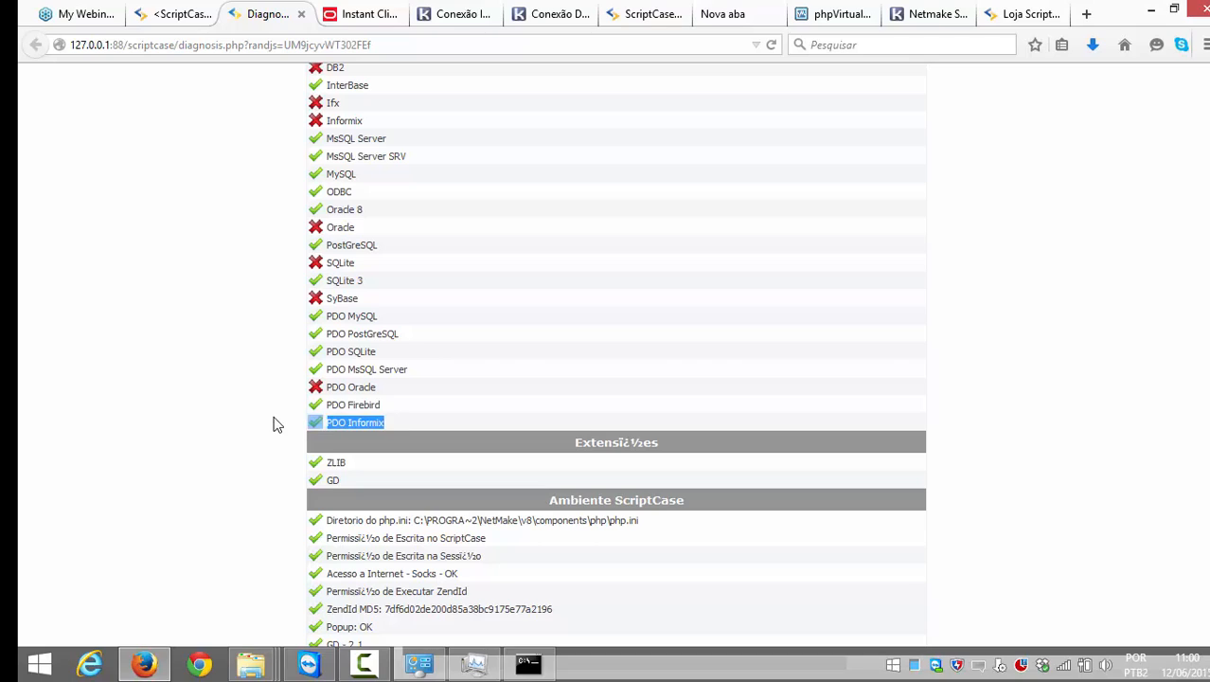
click(274, 424)
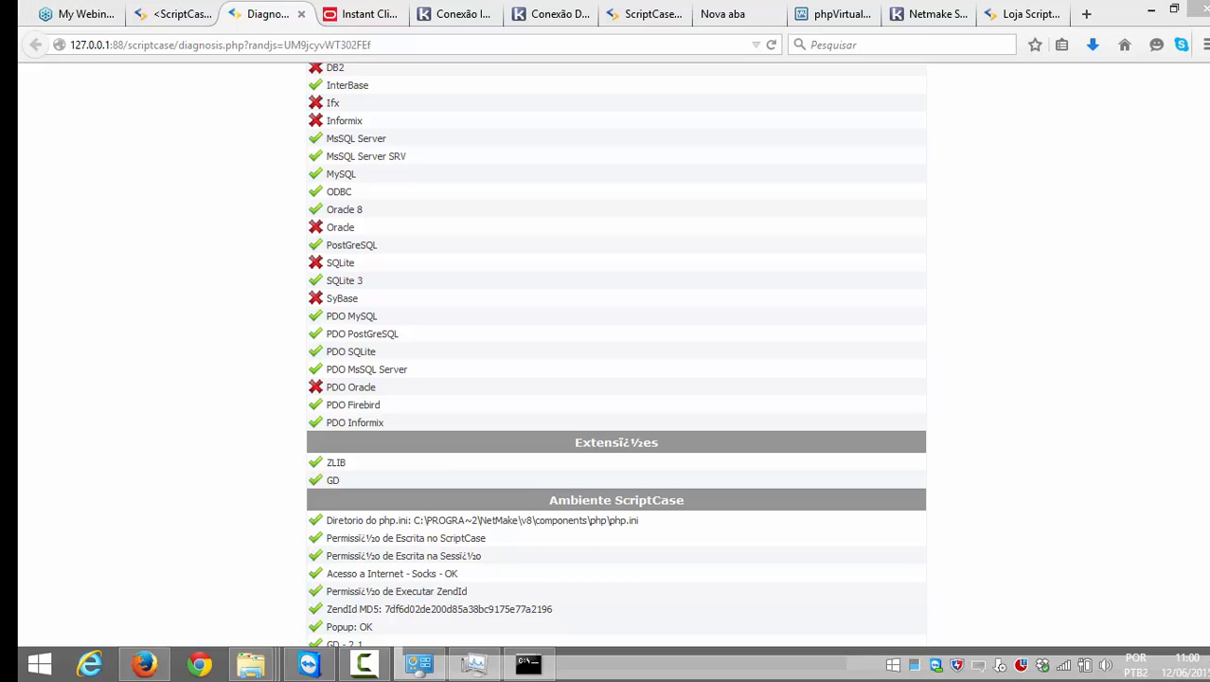
Step: Return to the conn_informix connection form and focus the 127.0.0.1 server address field
mouse_move(136, 669)
drag(383, 428, 321, 416)
scroll(651, 387, up, 1)
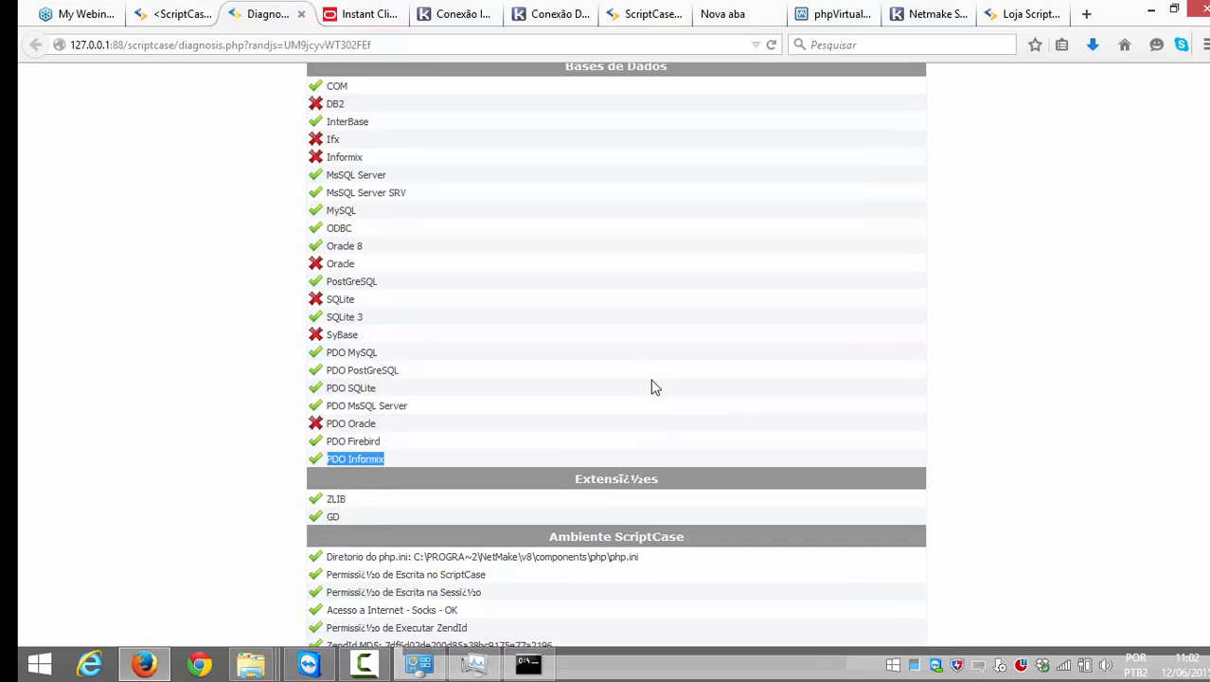
scroll(651, 386, up, 3)
scroll(540, 300, up, 2)
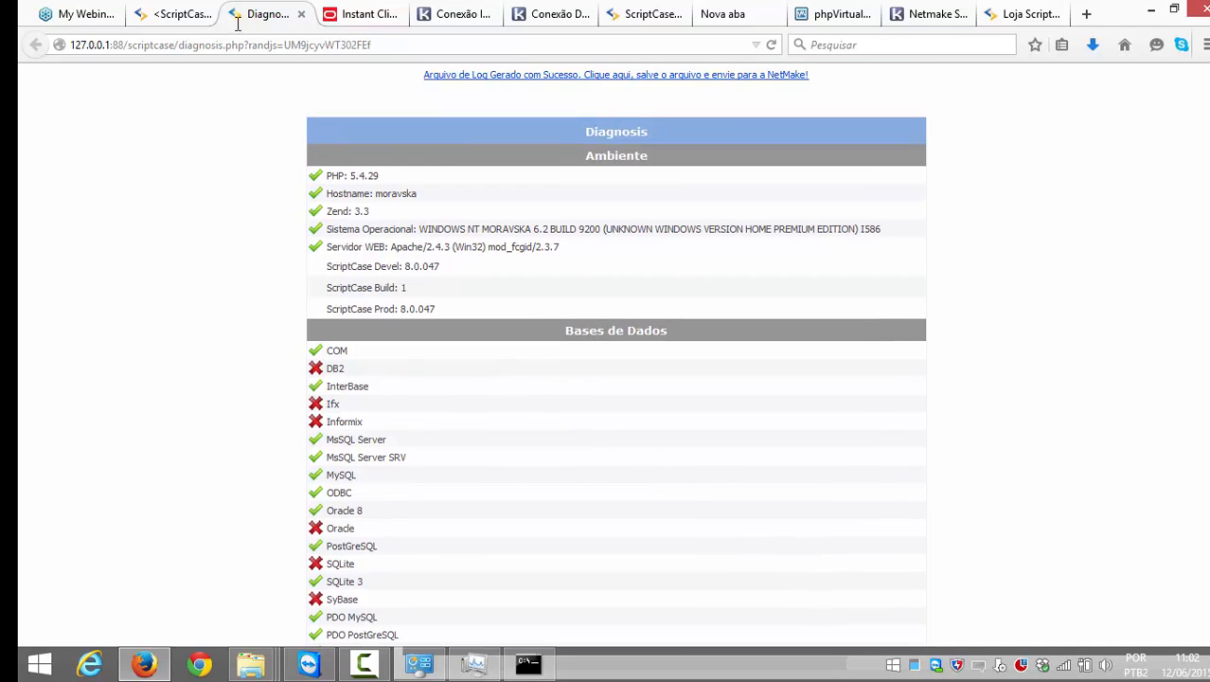
click(194, 16)
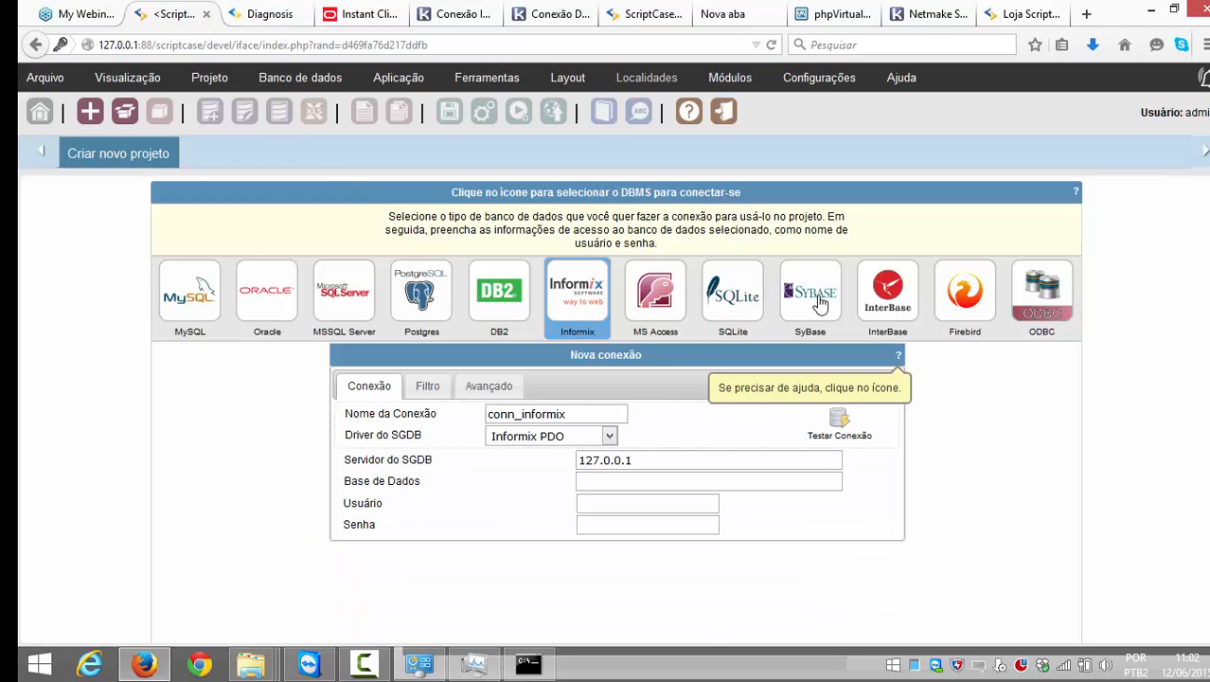
click(663, 464)
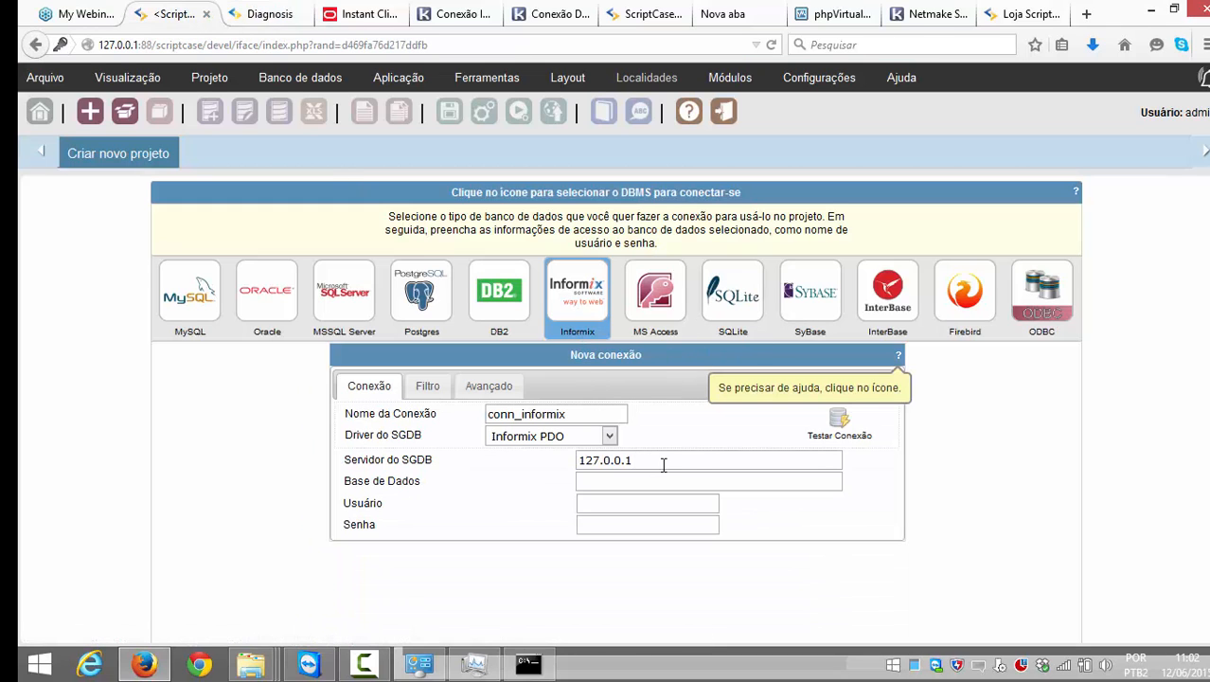
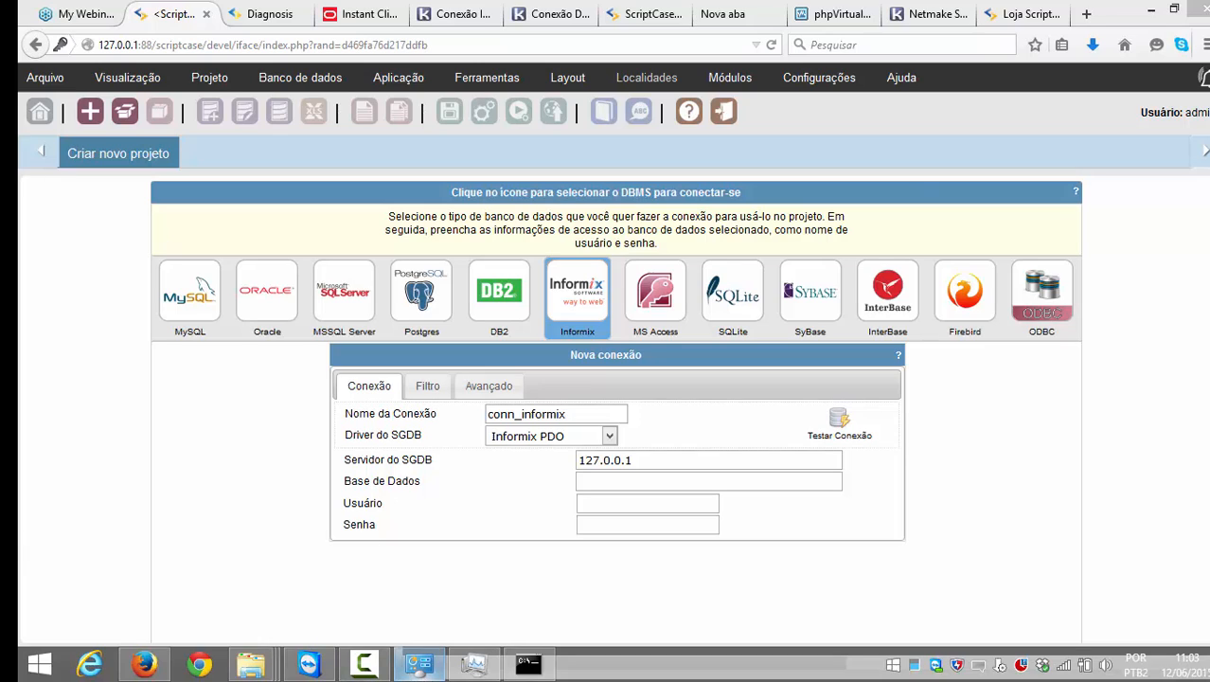
Step: Open php.ini from the php folder in Notepad and maximize the editor
mouse_move(419, 663)
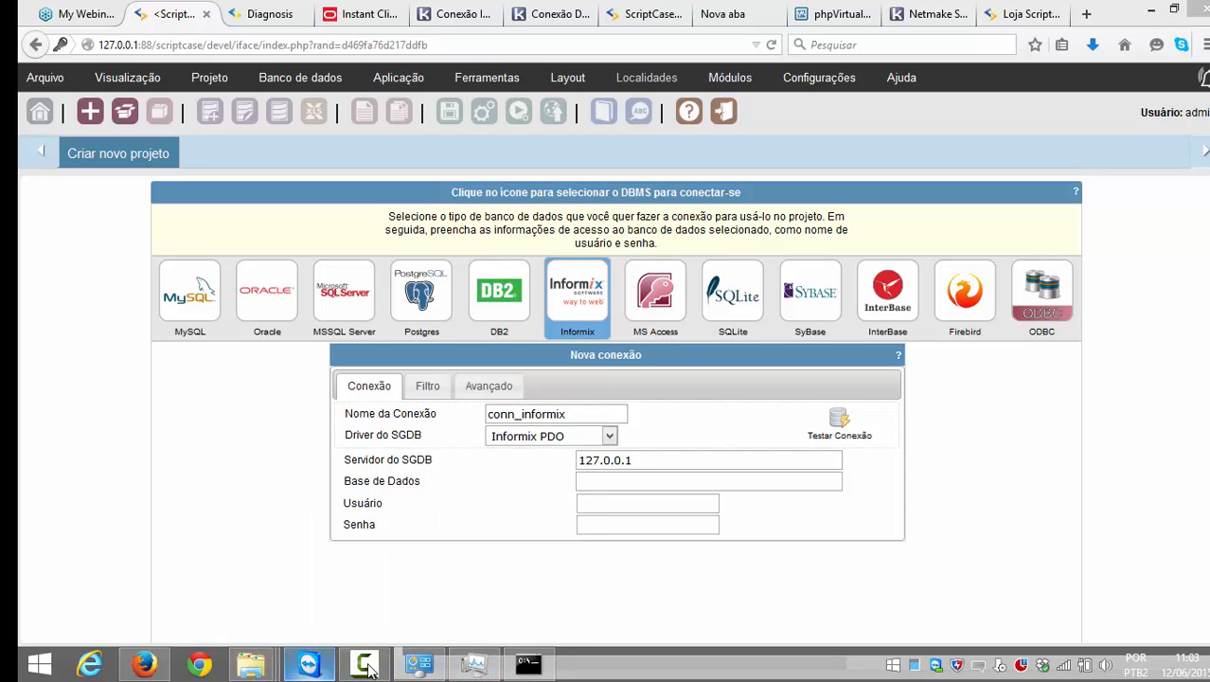
mouse_move(383, 668)
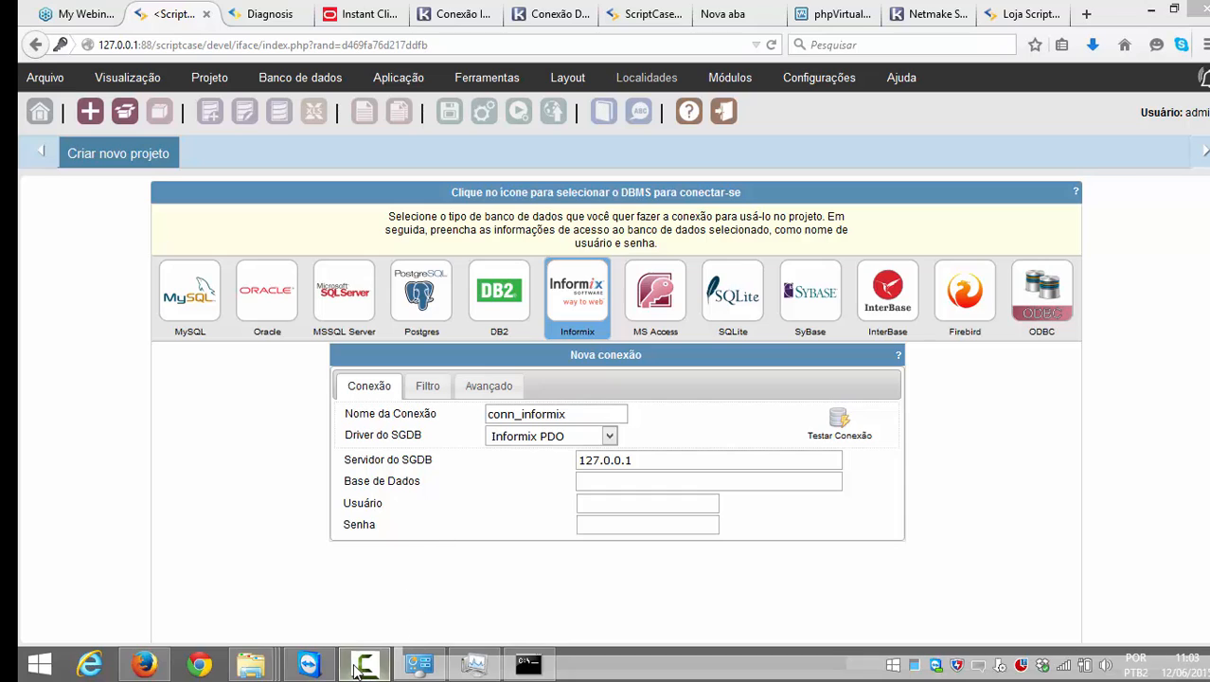
click(363, 663)
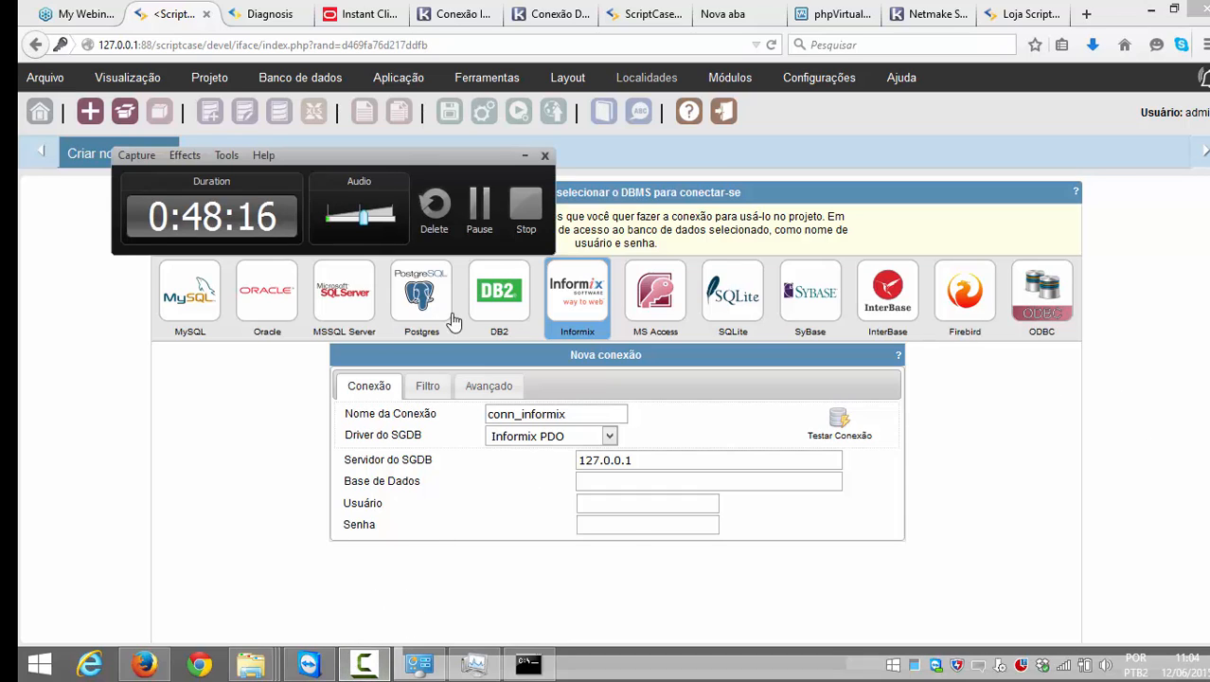
click(544, 155)
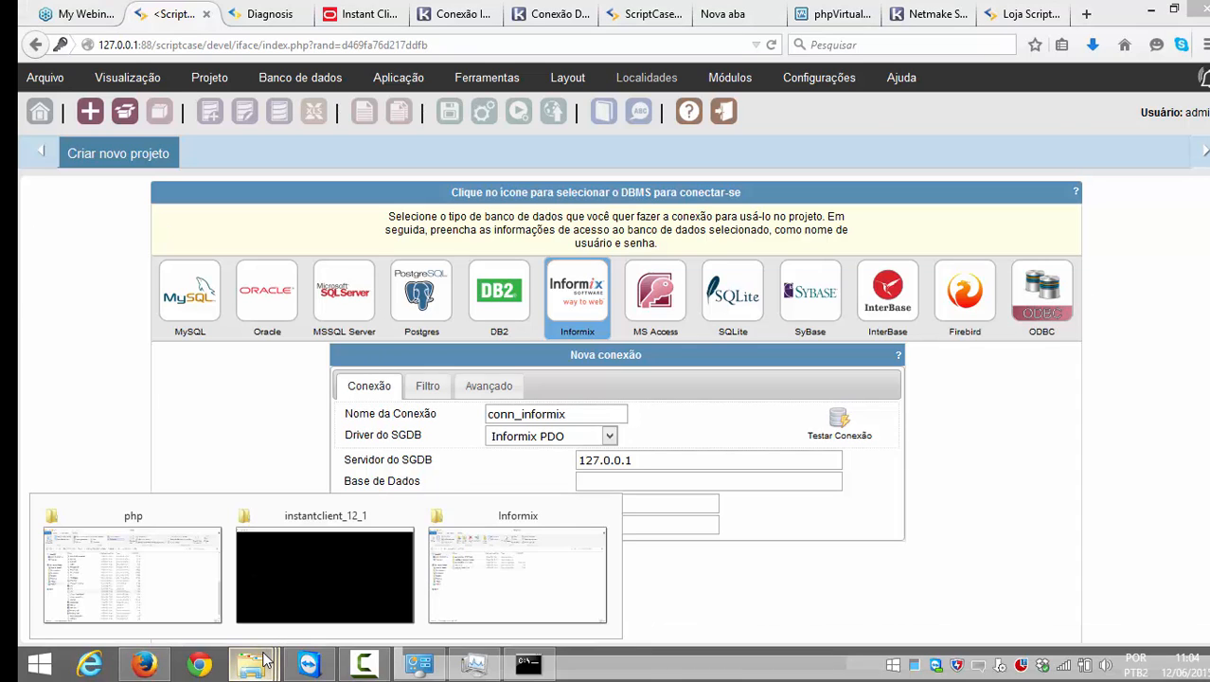
mouse_move(250, 663)
click(201, 575)
scroll(246, 416, down, 1)
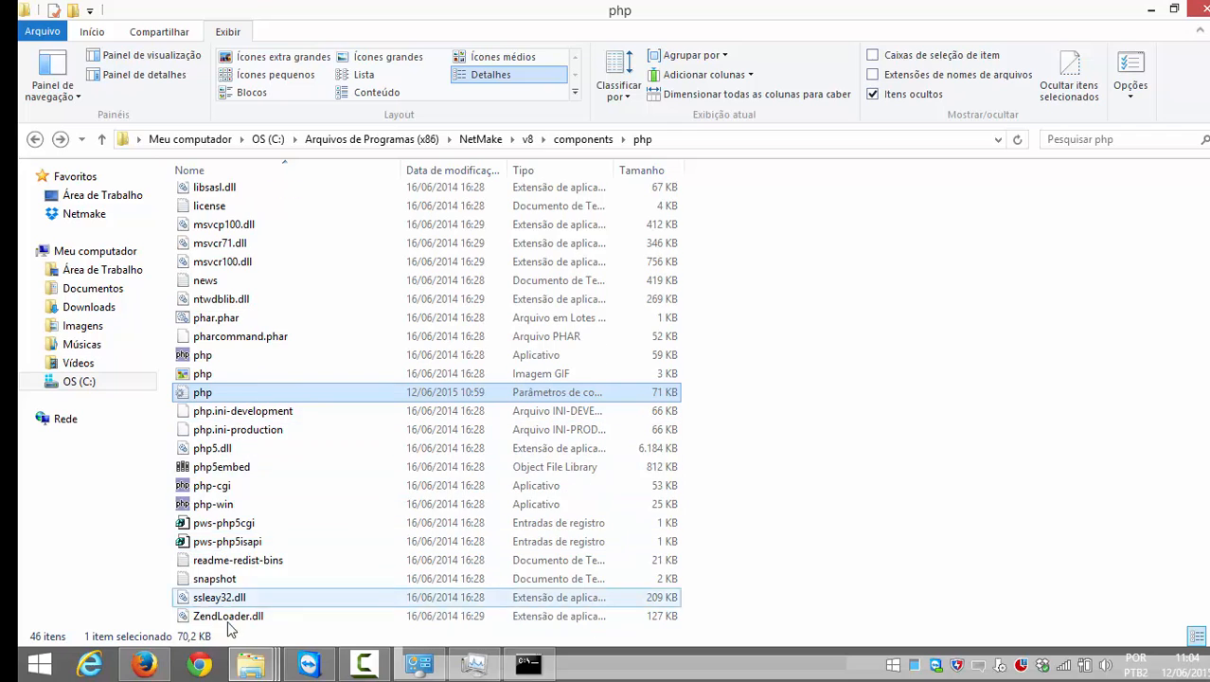
scroll(258, 549, up, 3)
double_click(218, 542)
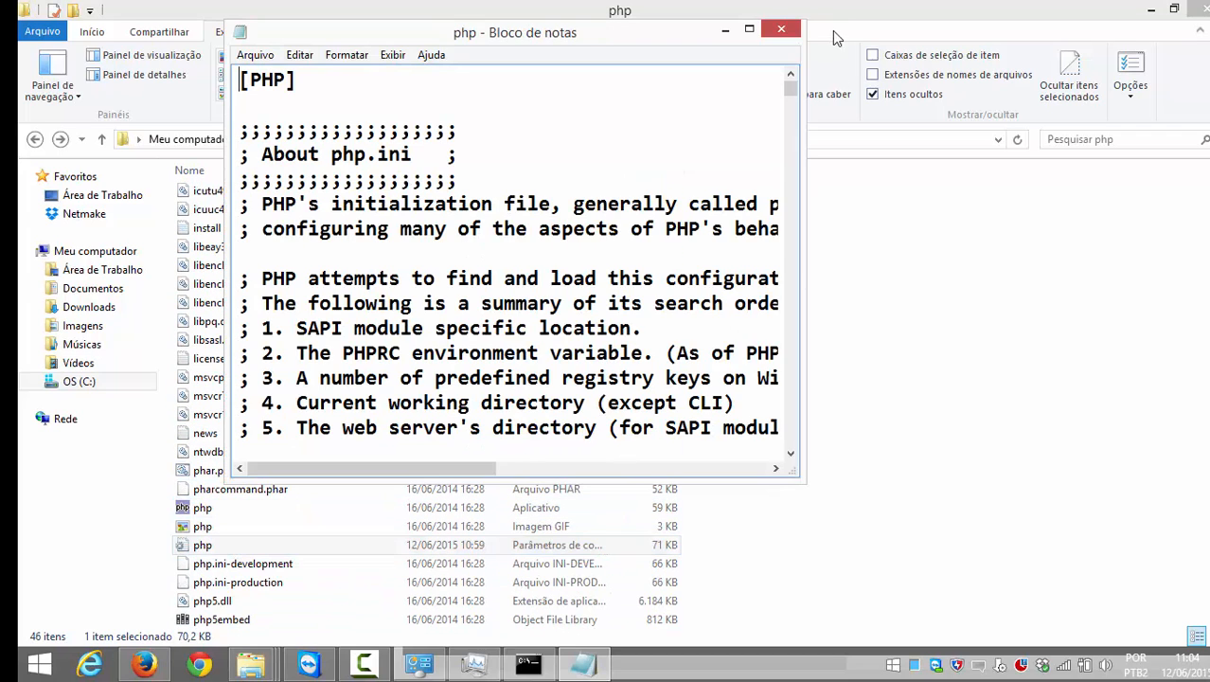
click(750, 30)
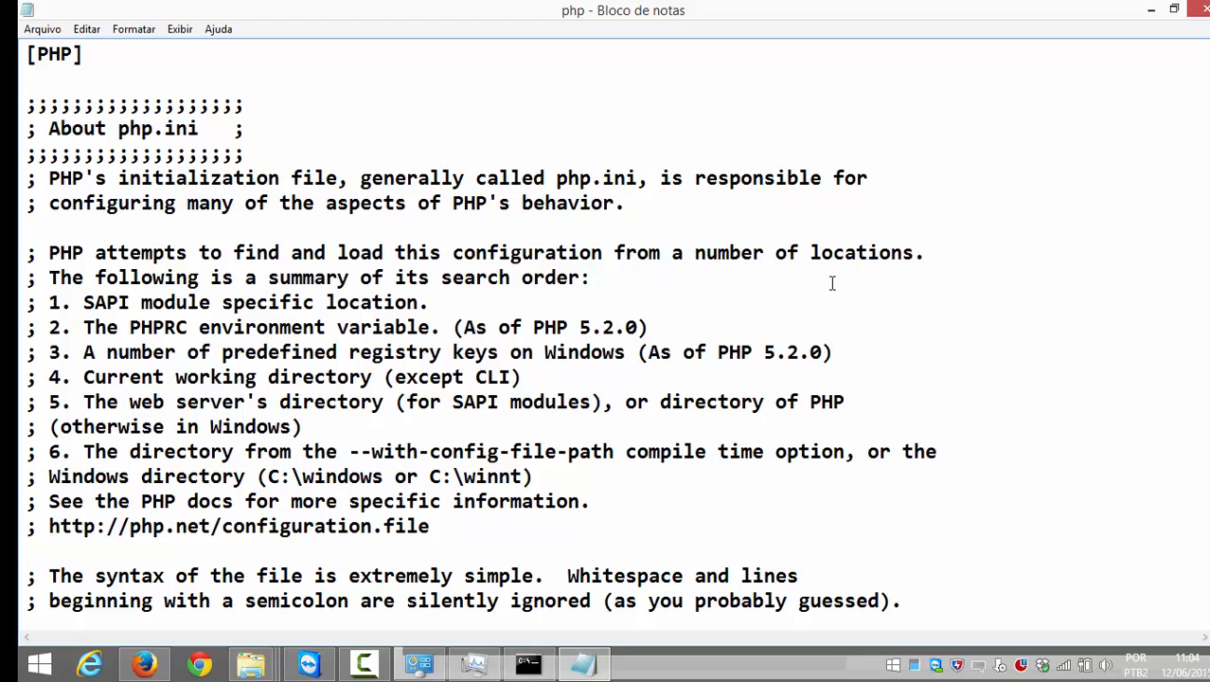
Step: Search for upload_max and select the upload_max_filesize = 512M line
key(ctrl+f)
text(u)
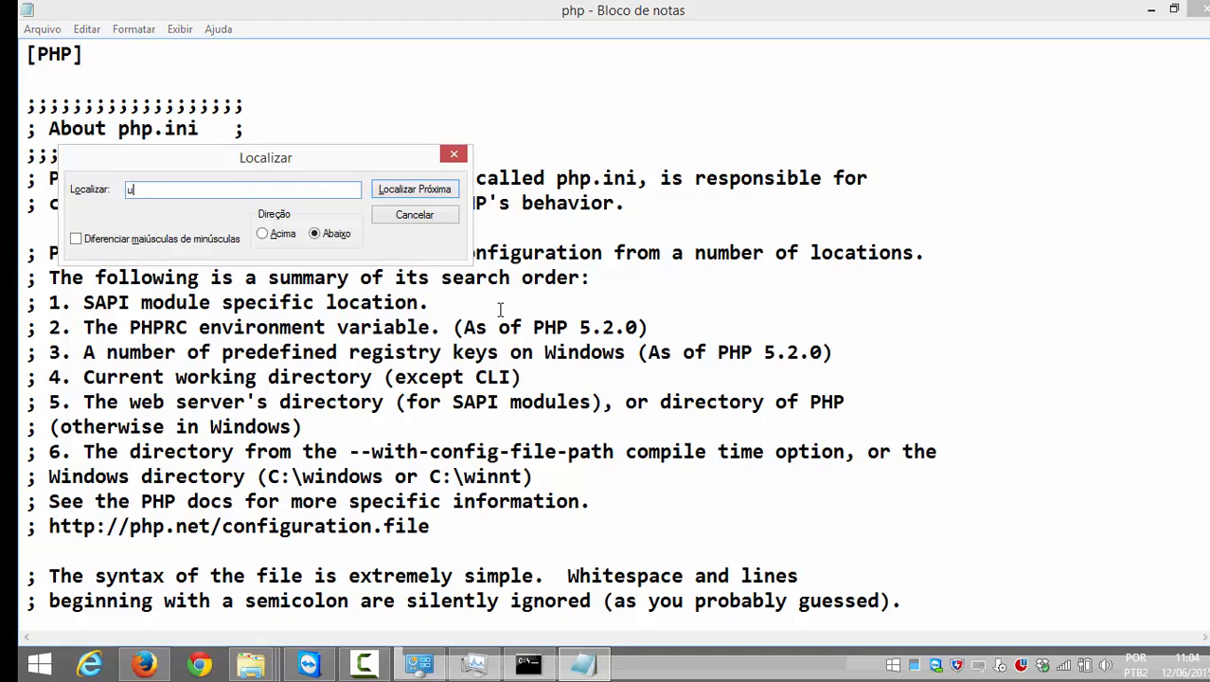
text(pload_maximum)
key(Return)
key(Return)
key(BackSpace)
key(BackSpace)
key(BackSpace)
key(BackSpace)
key(Return)
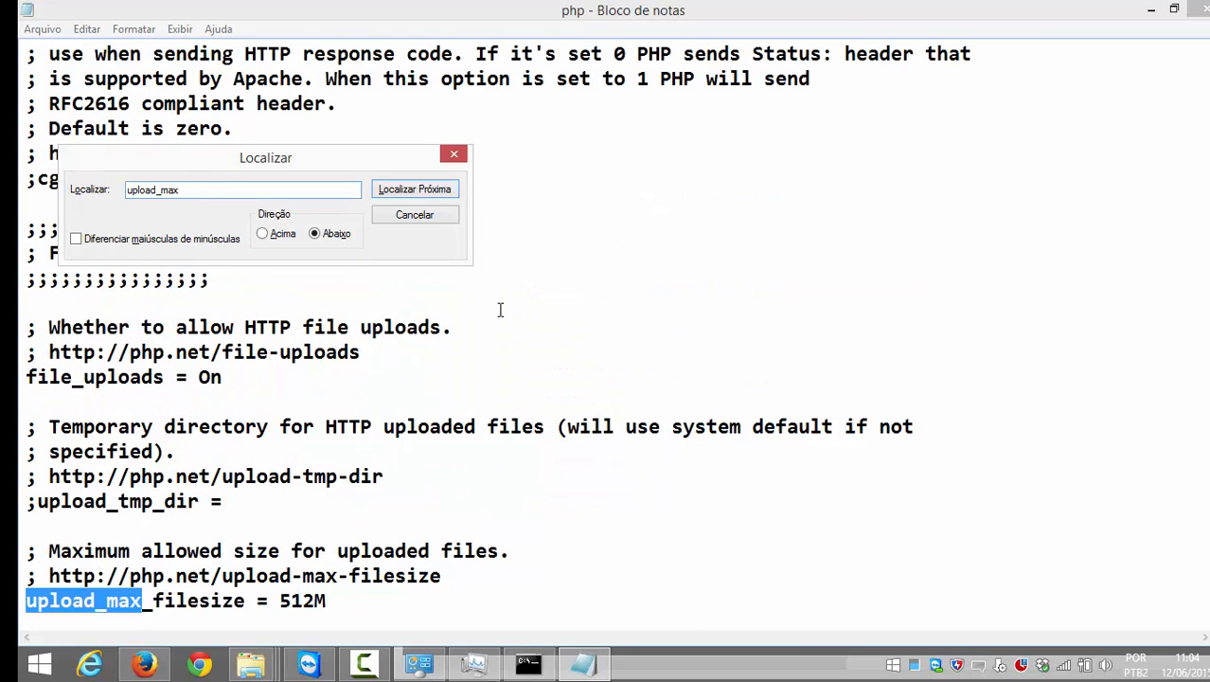
key(Escape)
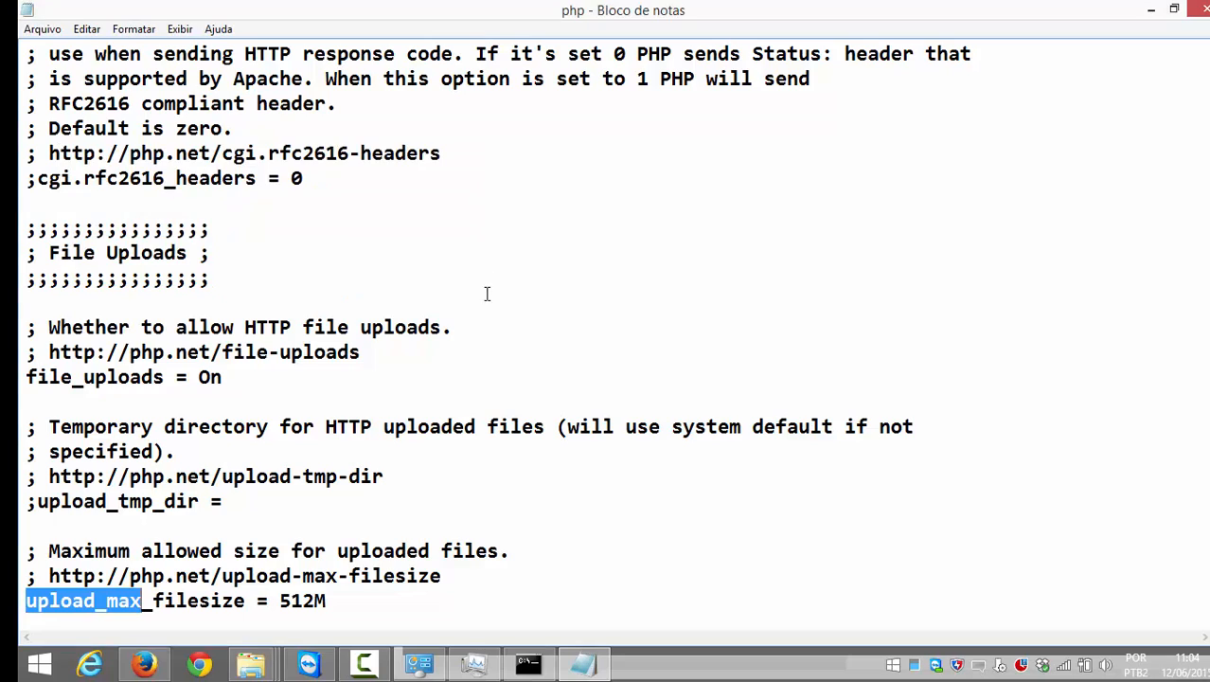
scroll(487, 293, down, 1)
drag(338, 525, 20, 527)
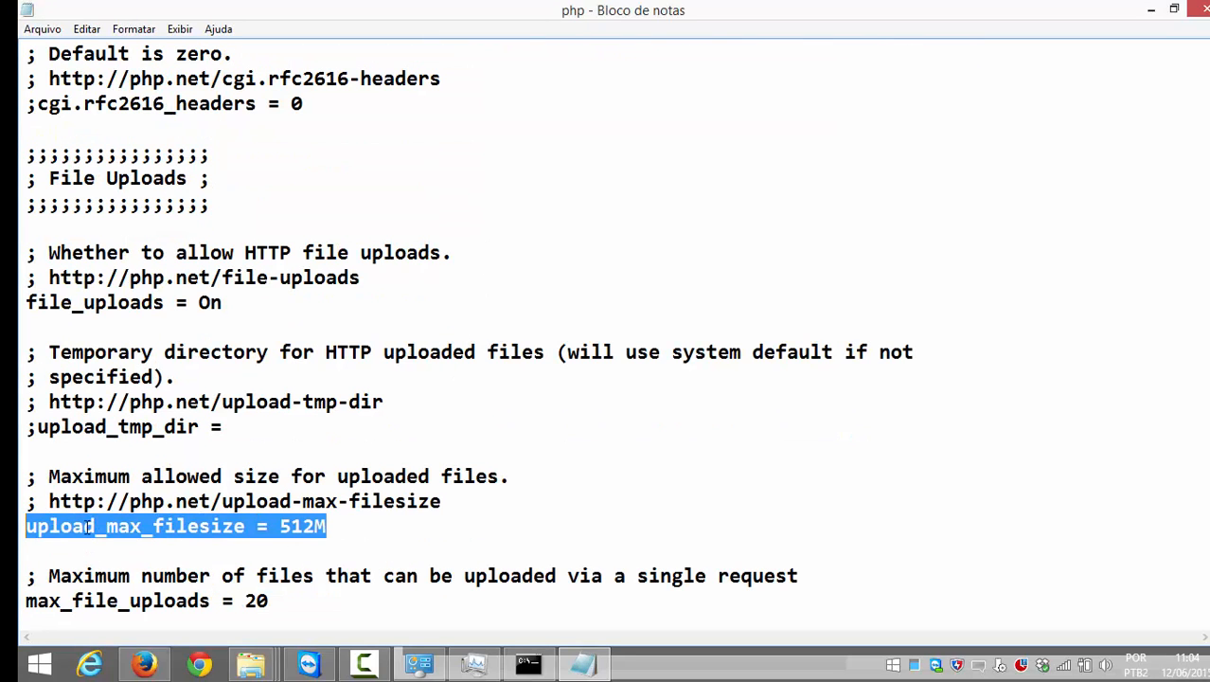
click(343, 541)
click(343, 529)
scroll(390, 506, down, 1)
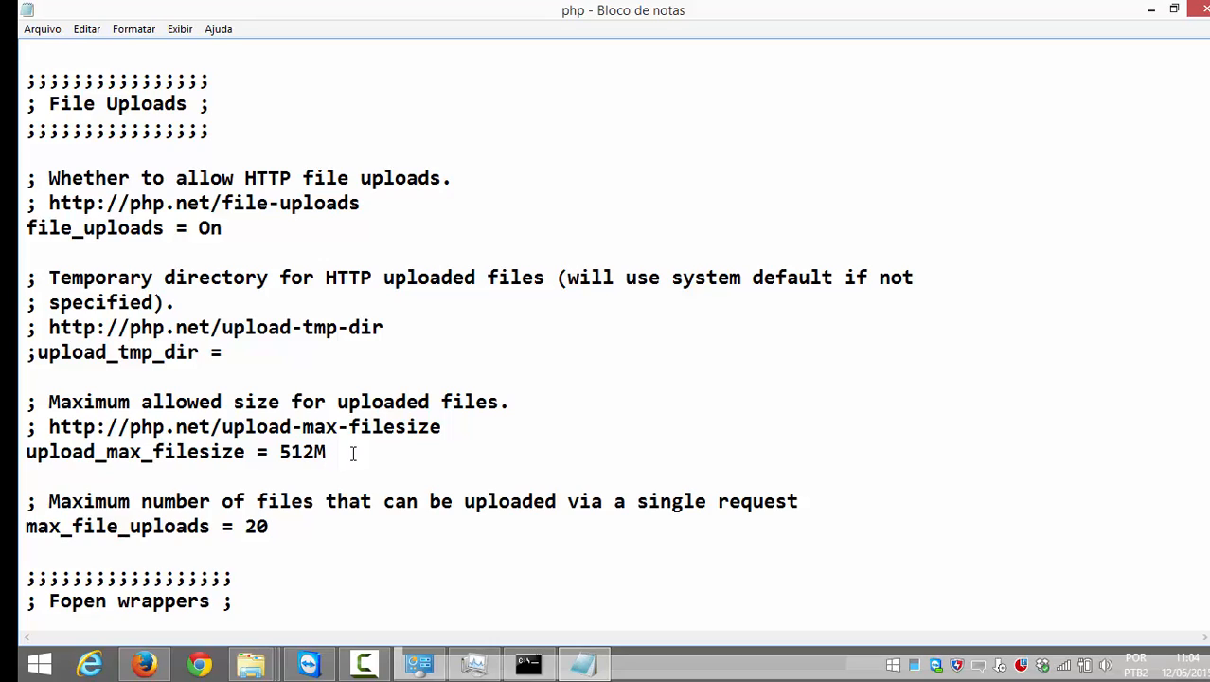
Step: Search upward for post_max and select the post_max_size = 512M line
key(ctrl+f)
text(pos)
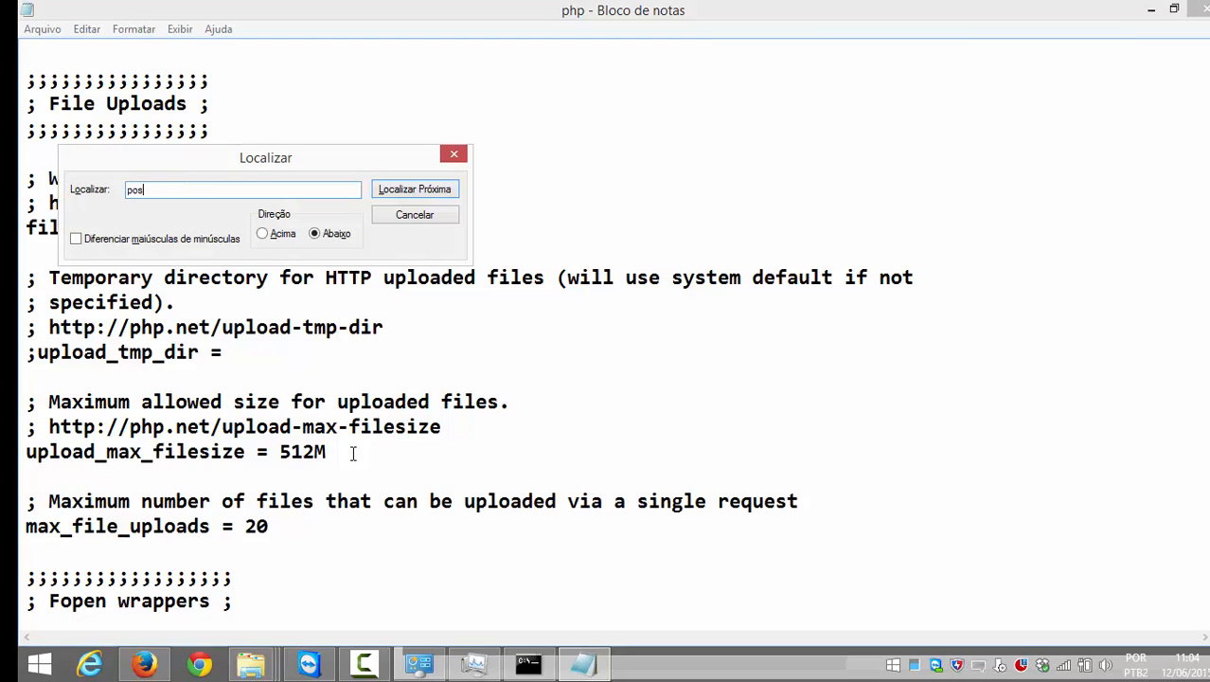
text(t_mas)
key(Return)
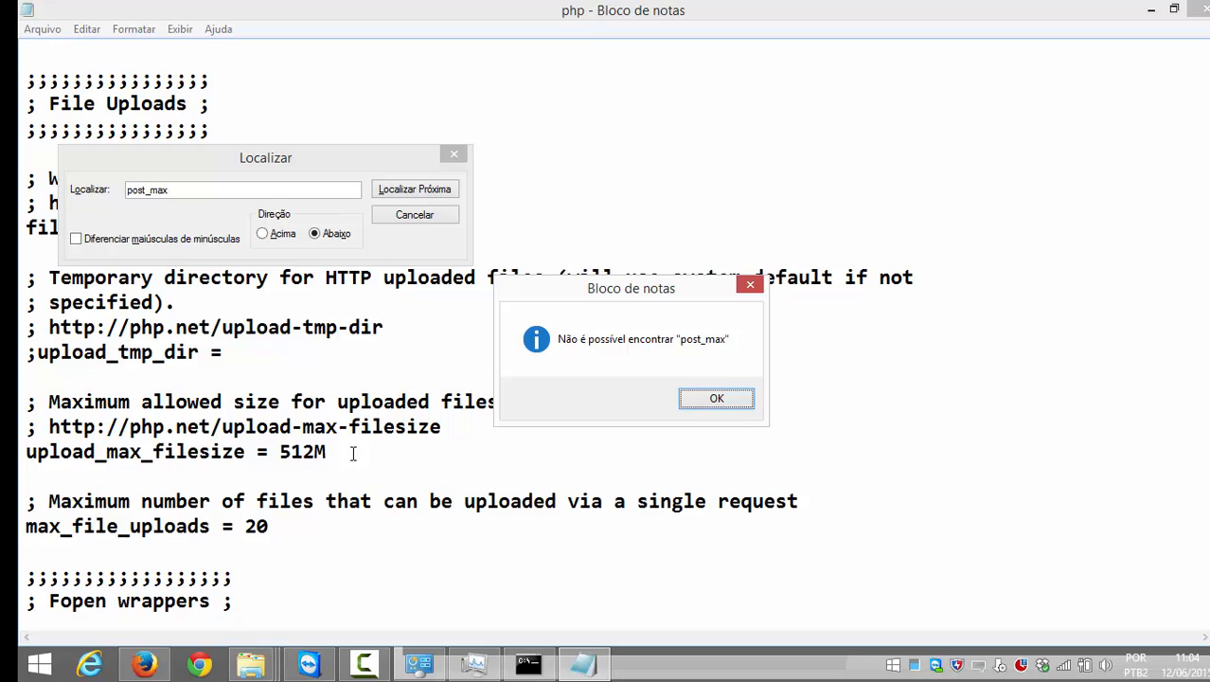
key(Return)
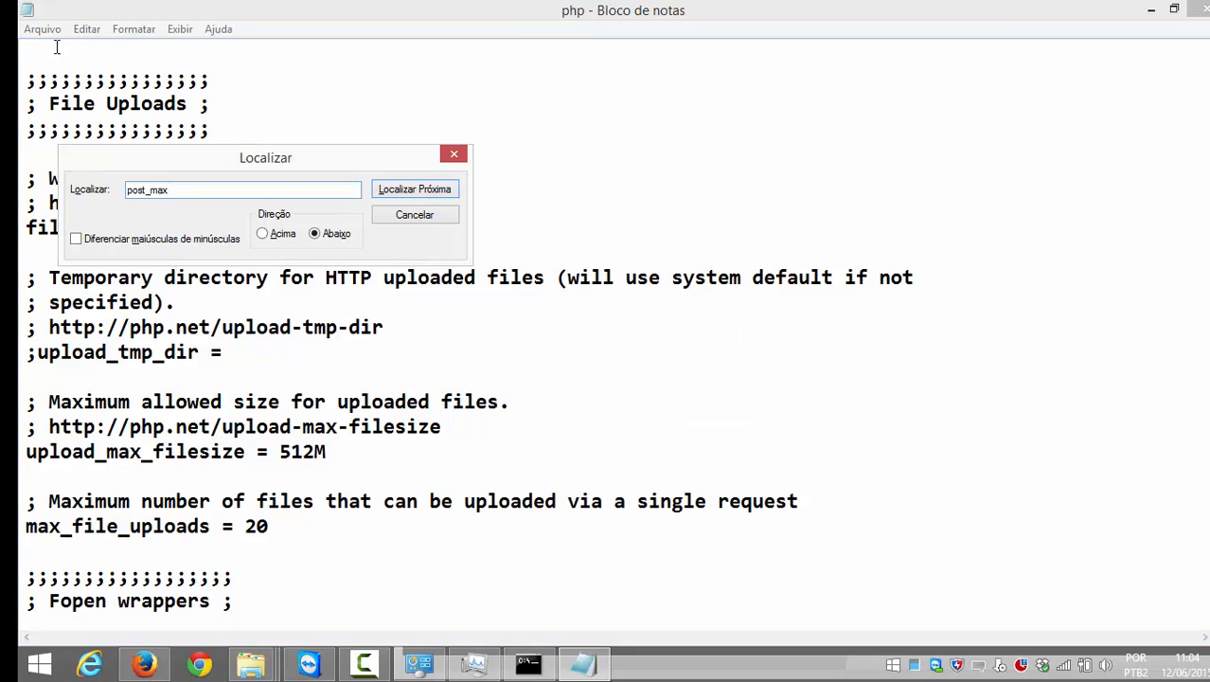
click(272, 239)
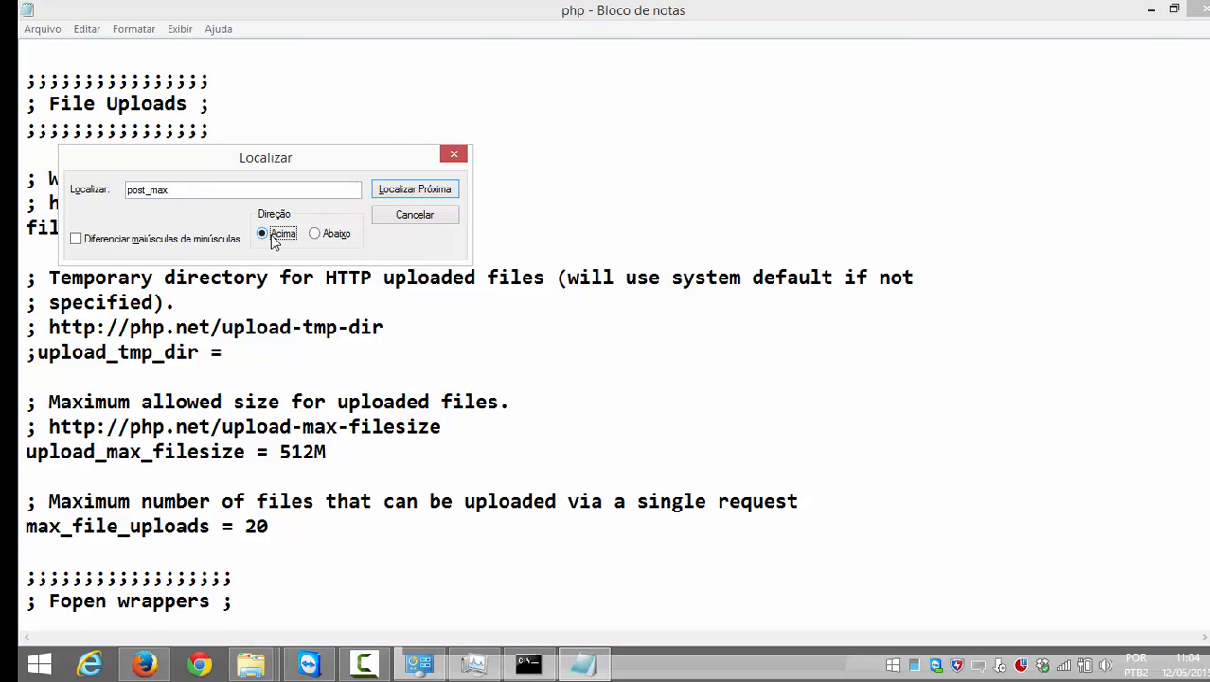
key(Return)
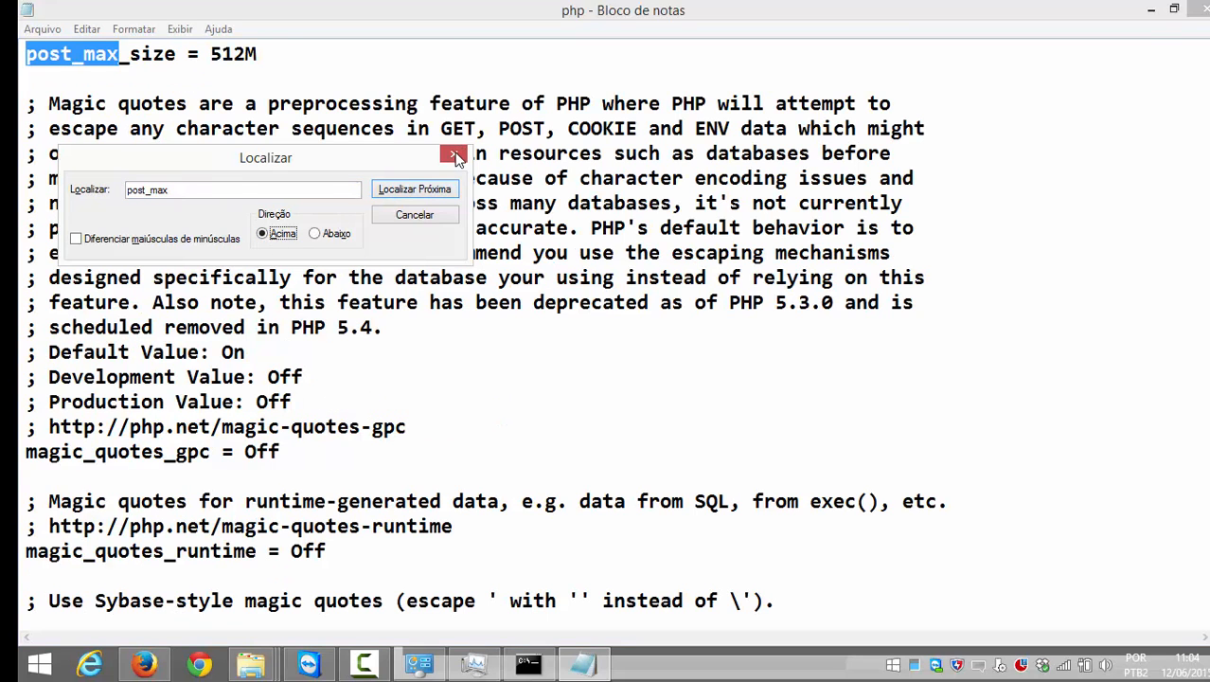
click(454, 155)
scroll(294, 156, up, 1)
drag(257, 129, 29, 135)
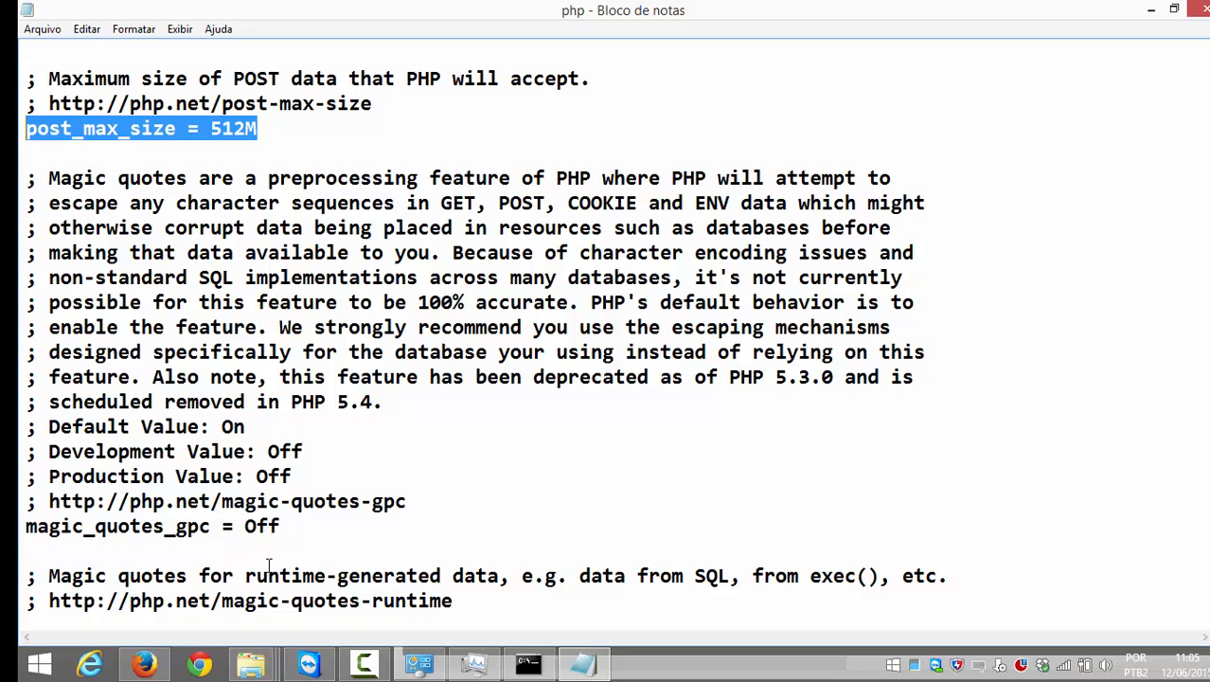
key(super)
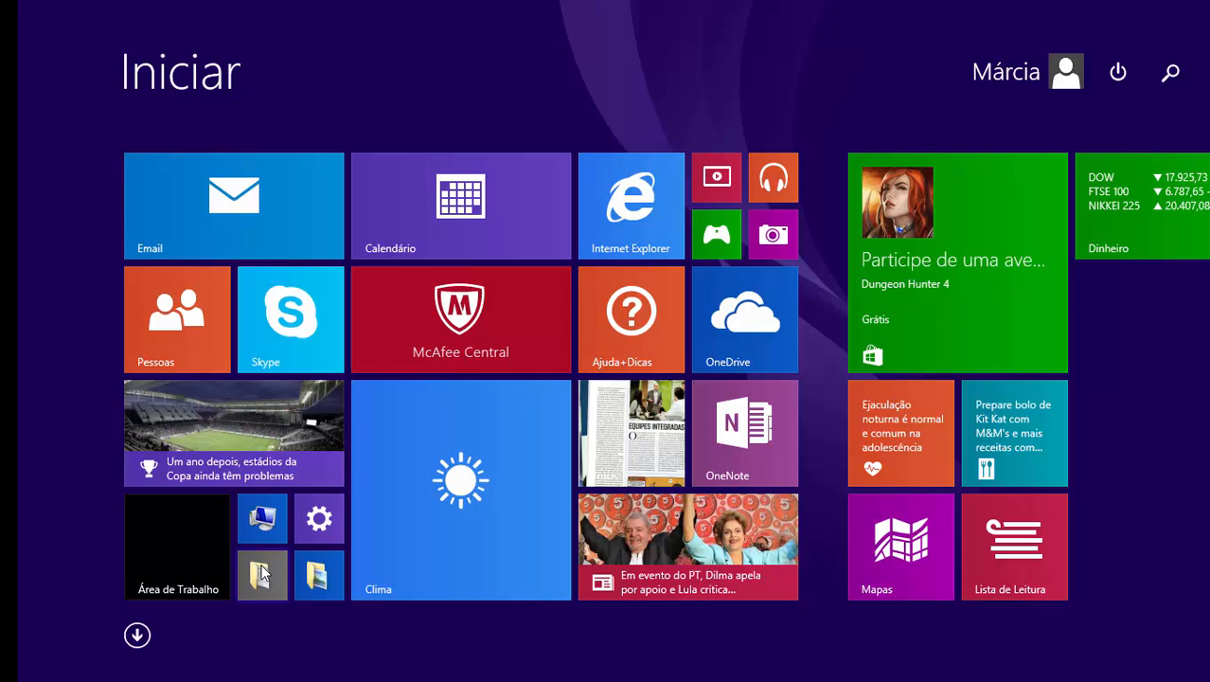
key(super)
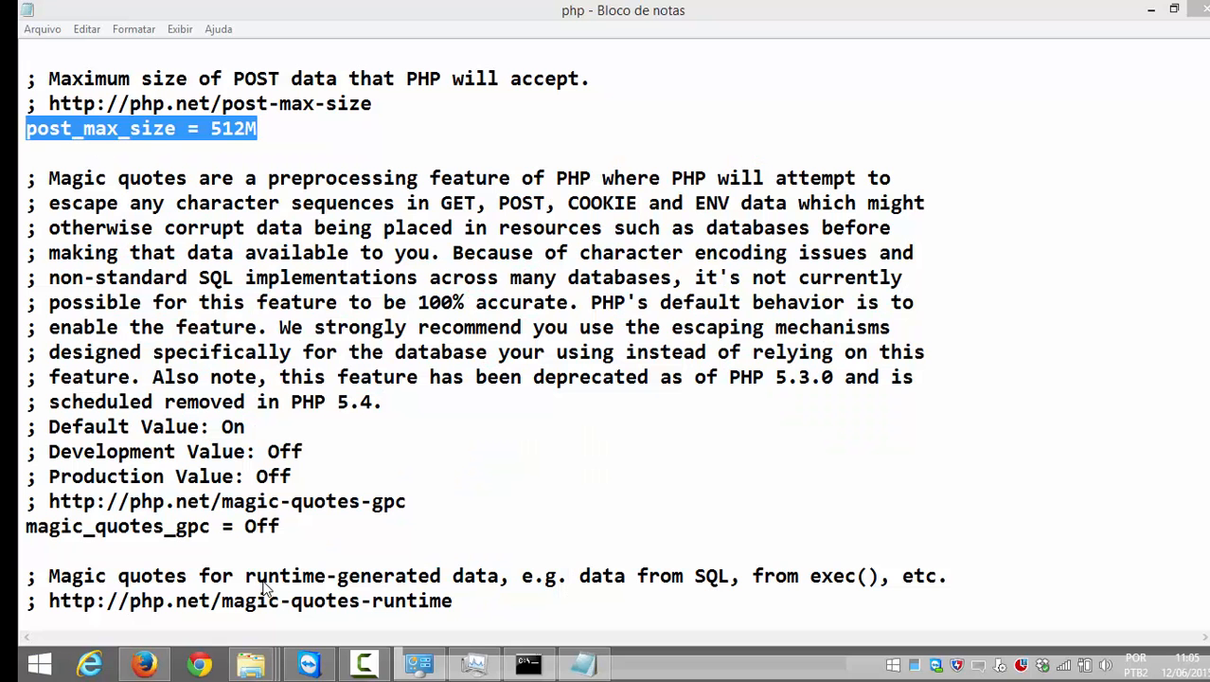
key(super+e)
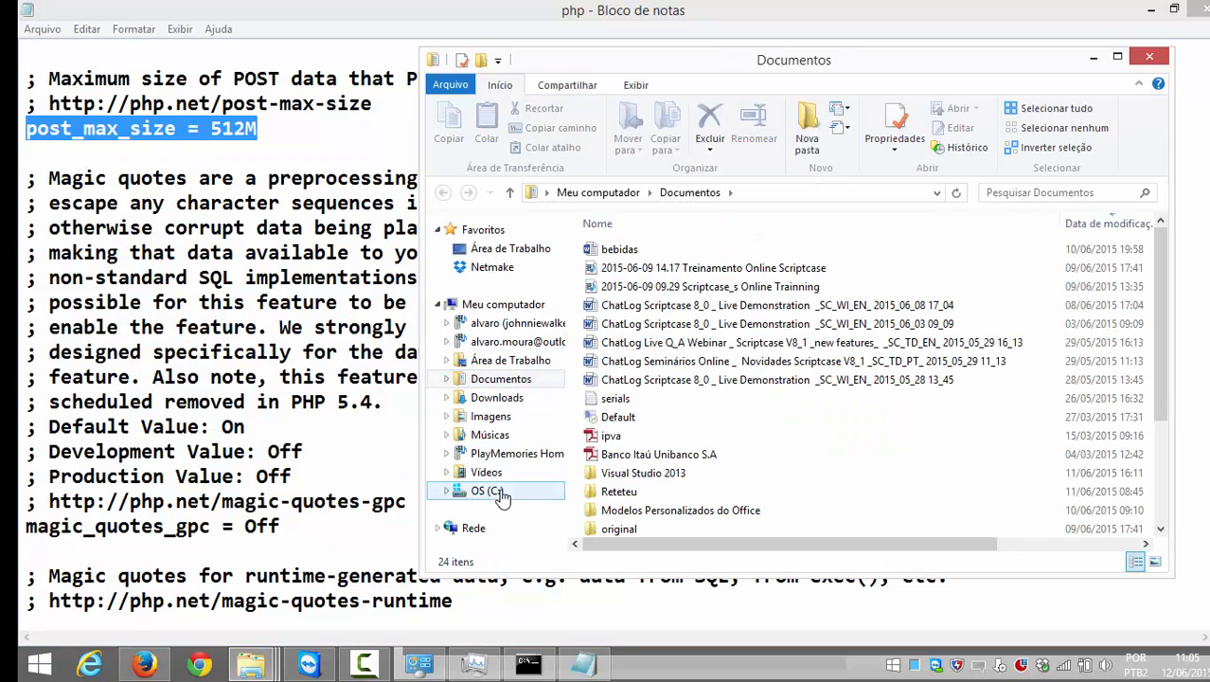
click(487, 491)
click(1117, 58)
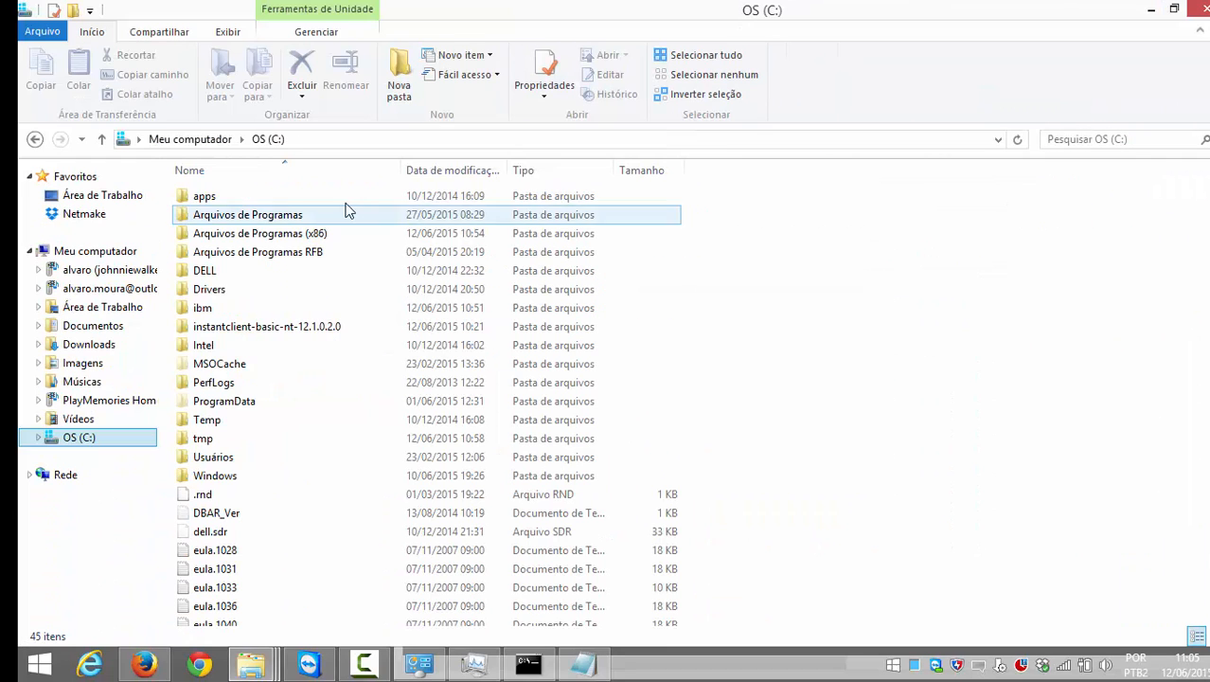
double_click(300, 238)
key(m)
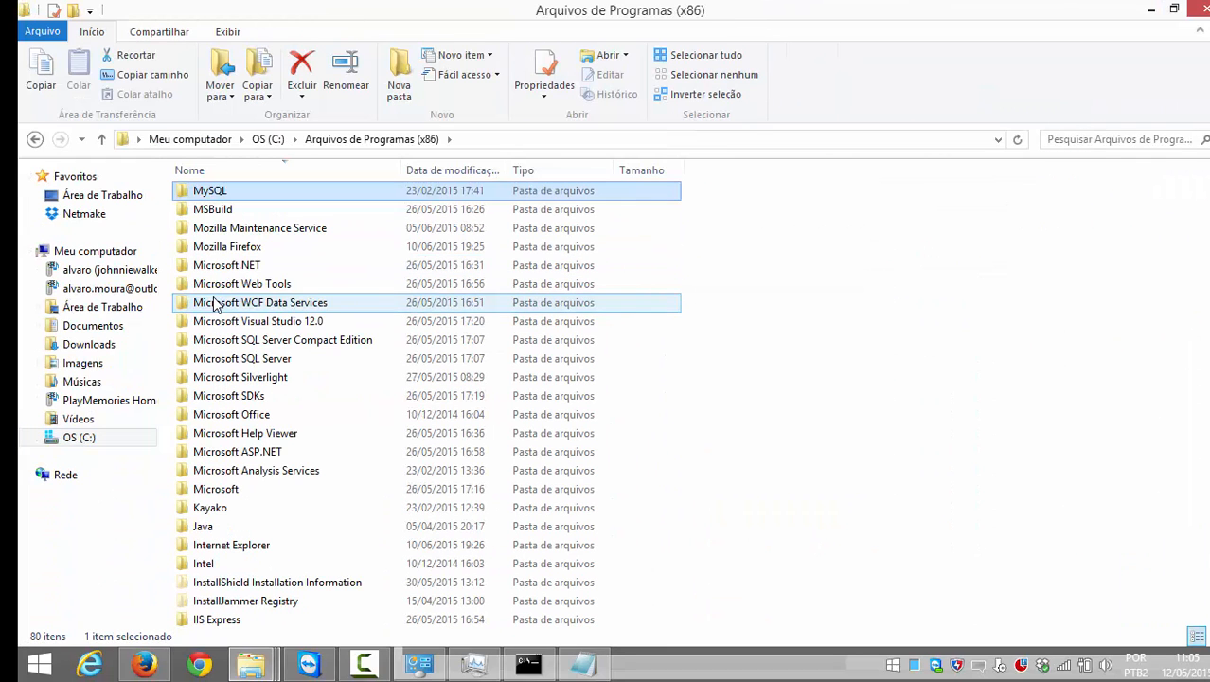
double_click(232, 194)
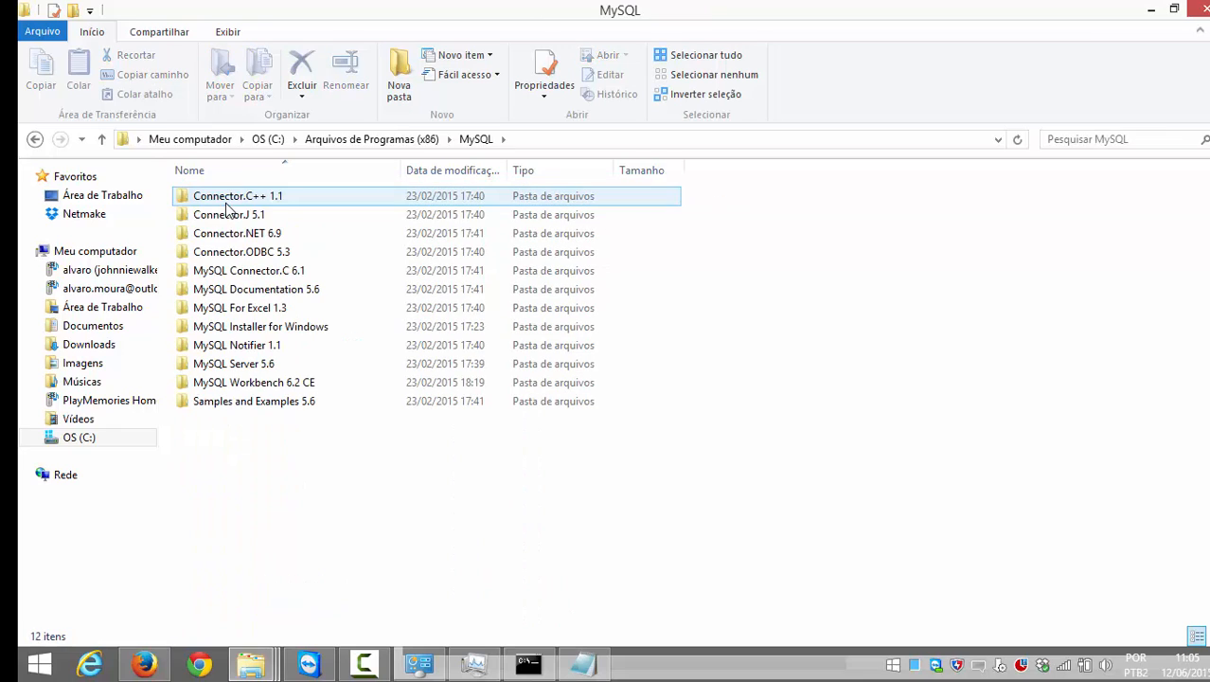
double_click(253, 368)
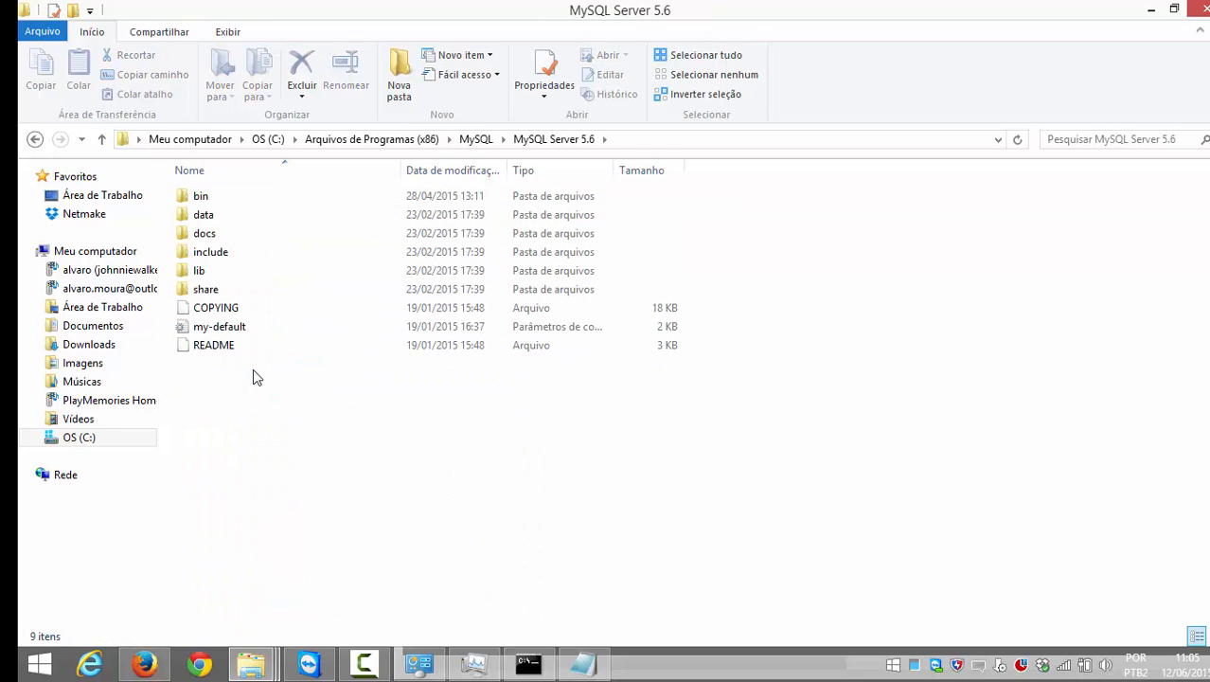
double_click(236, 333)
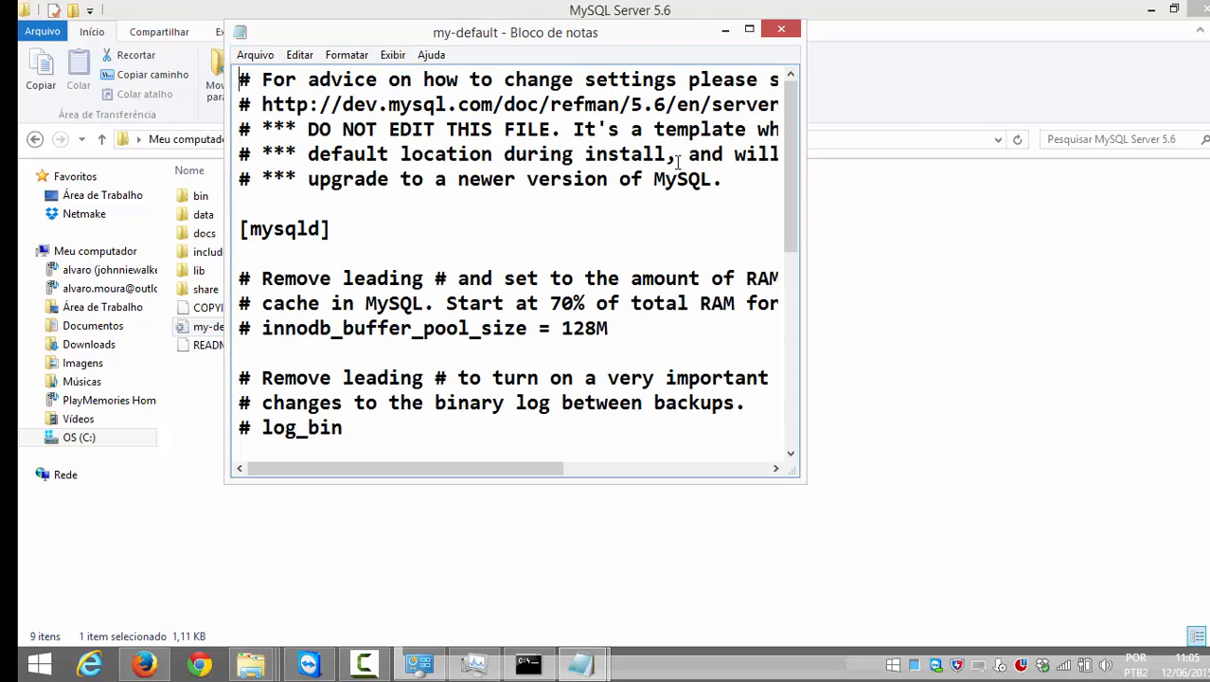
click(750, 26)
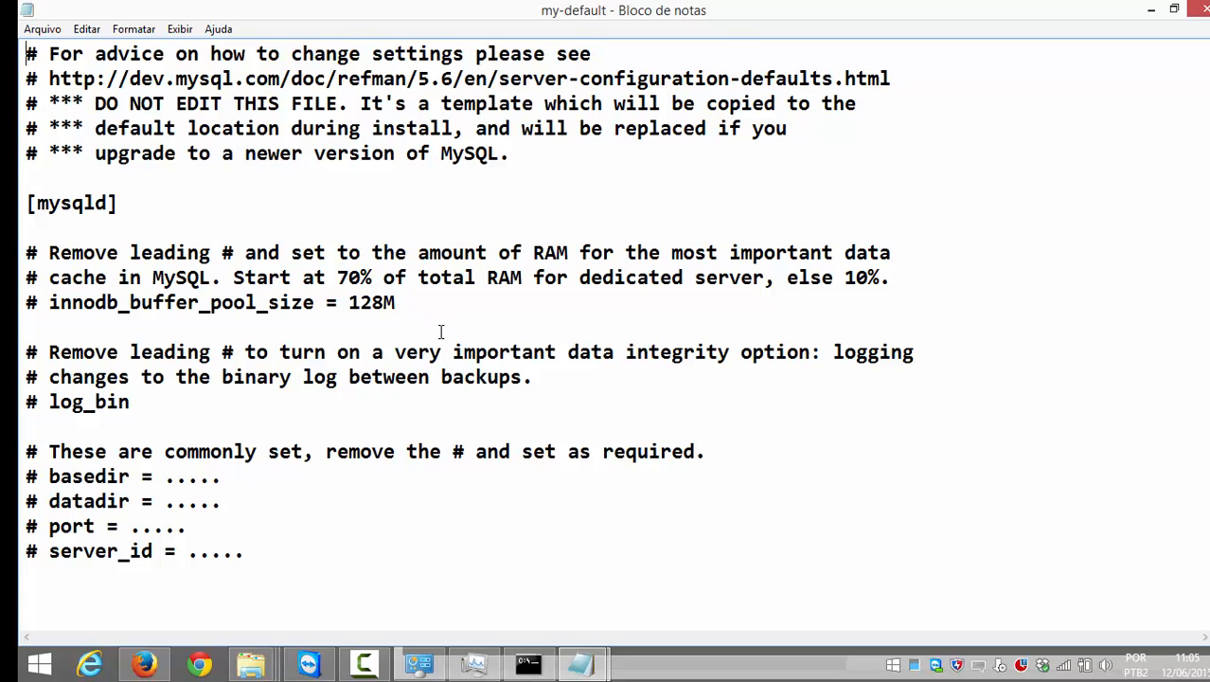
scroll(437, 330, down, 1)
scroll(440, 332, up, 1)
scroll(440, 332, down, 3)
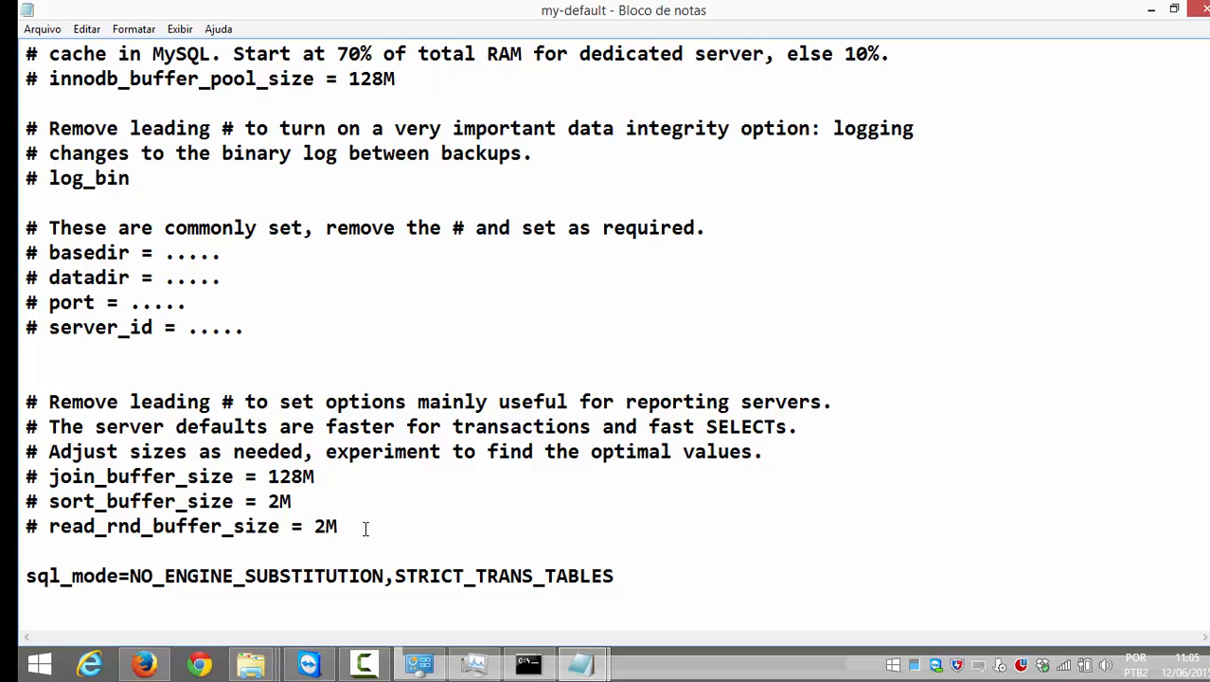
scroll(365, 528, up, 2)
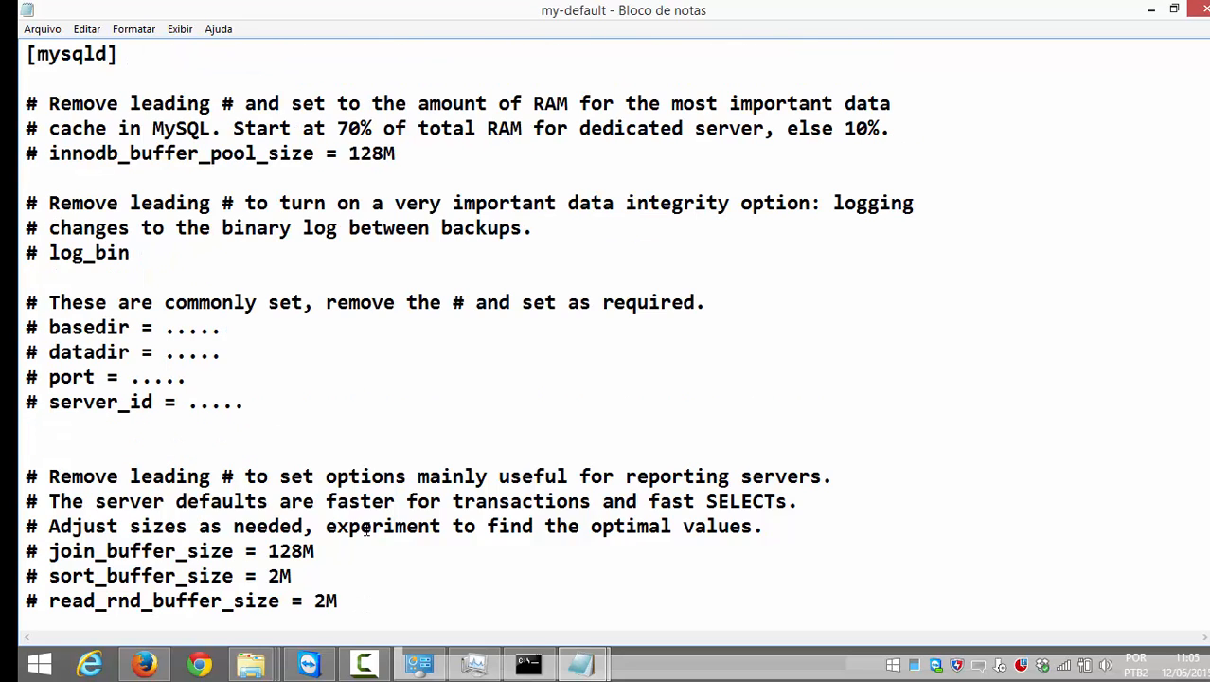
scroll(367, 528, up, 1)
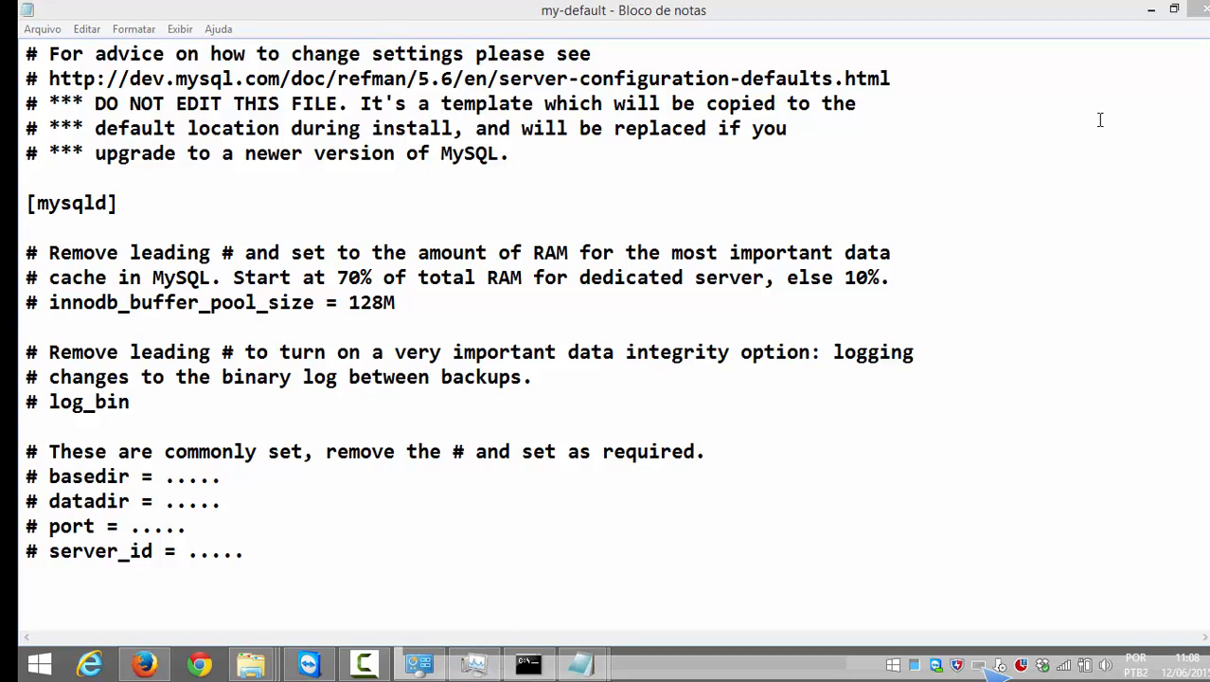
Step: Close the my-default file and return to the Scriptcase conn_informix connection form in Firefox
click(1202, 11)
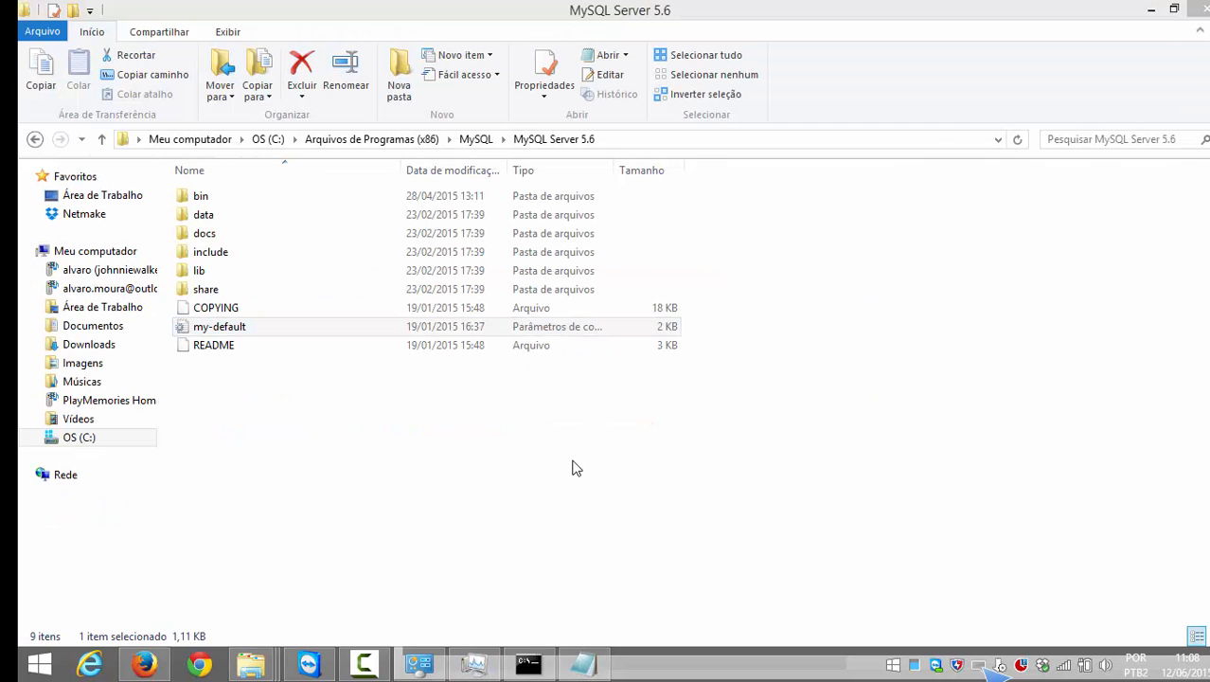
mouse_move(151, 668)
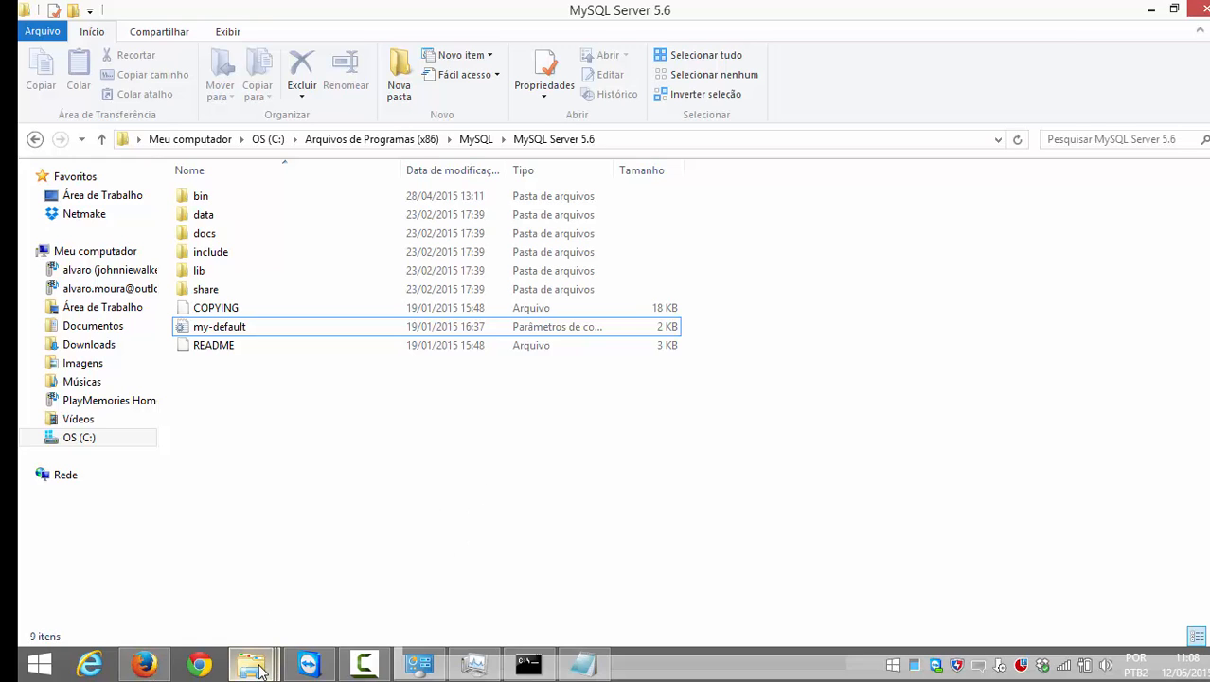
mouse_move(260, 670)
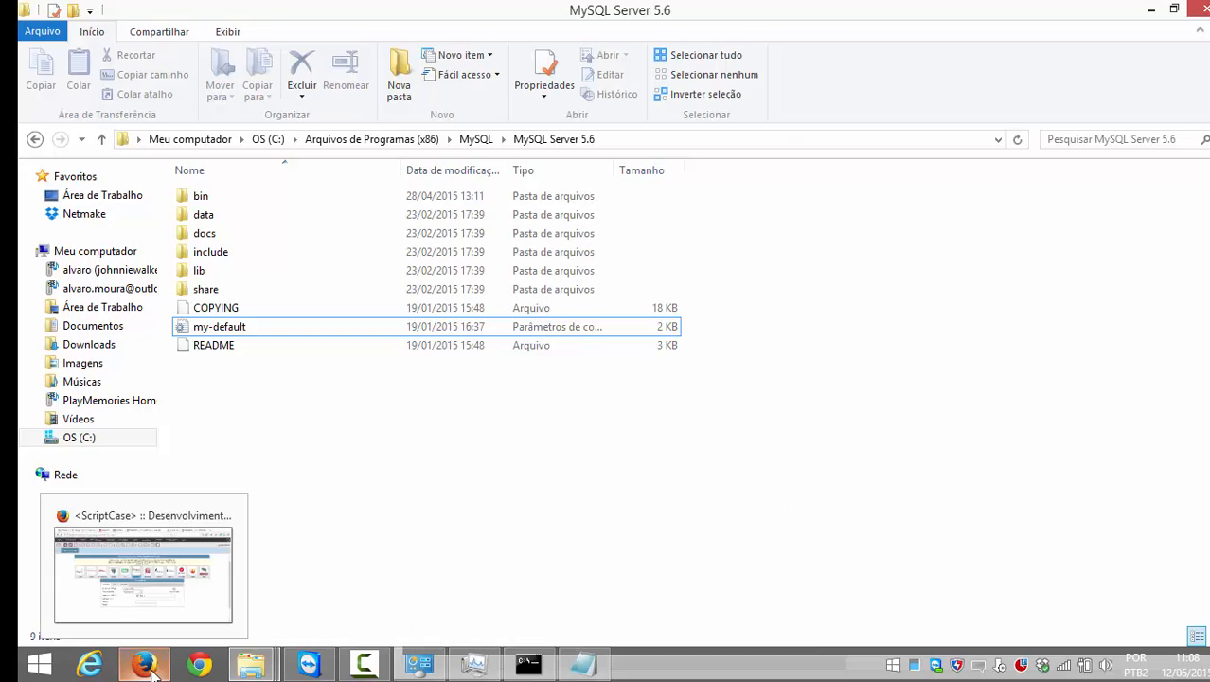
click(144, 664)
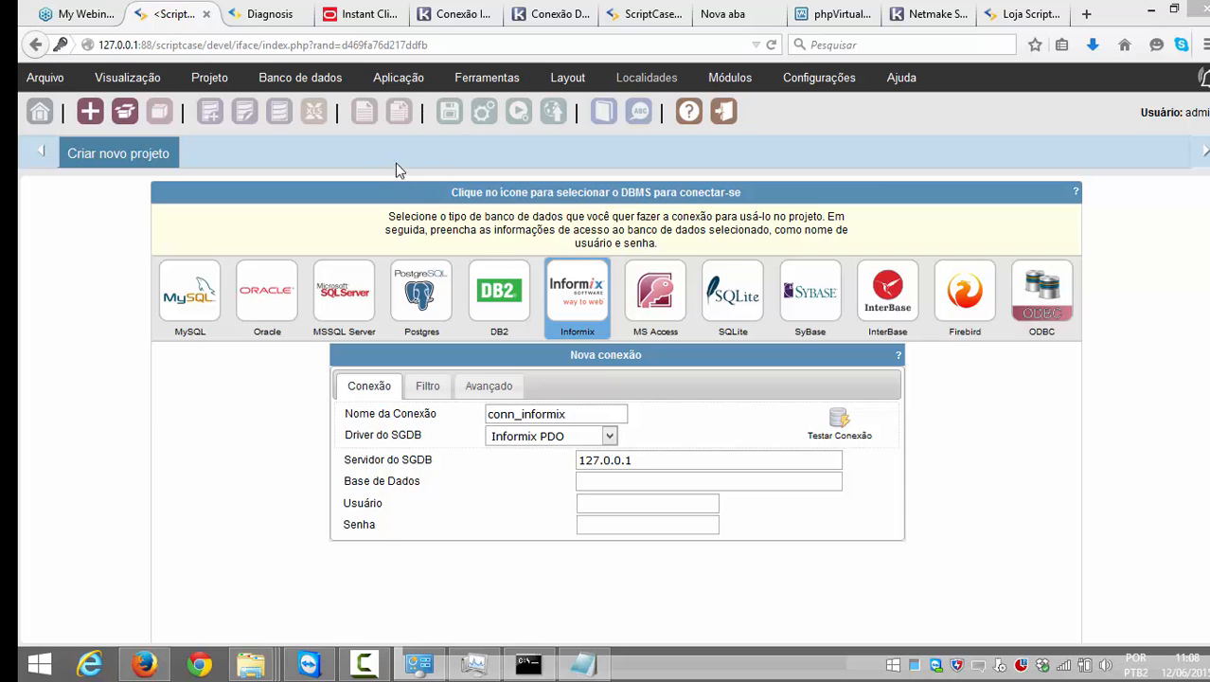
Step: Change the connection to SQLite (conn_sqlite, SQLite PDO) and focus the empty PATH field
click(301, 78)
mouse_move(213, 83)
click(725, 296)
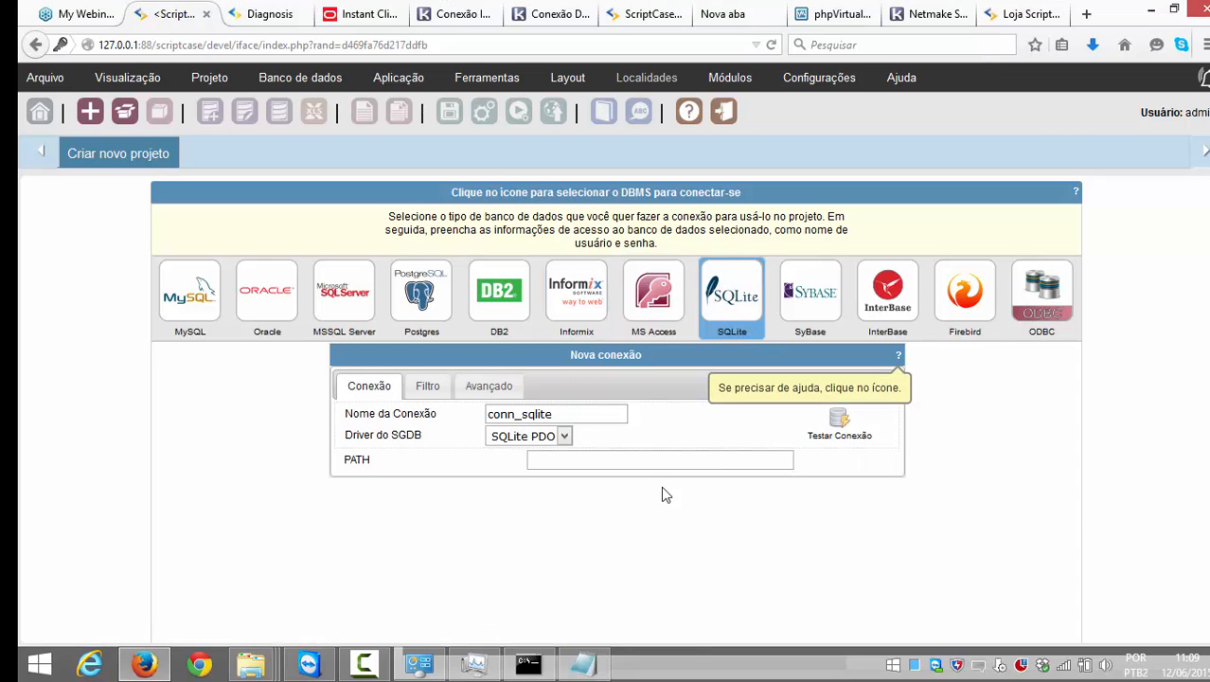
scroll(663, 488, down, 2)
click(585, 359)
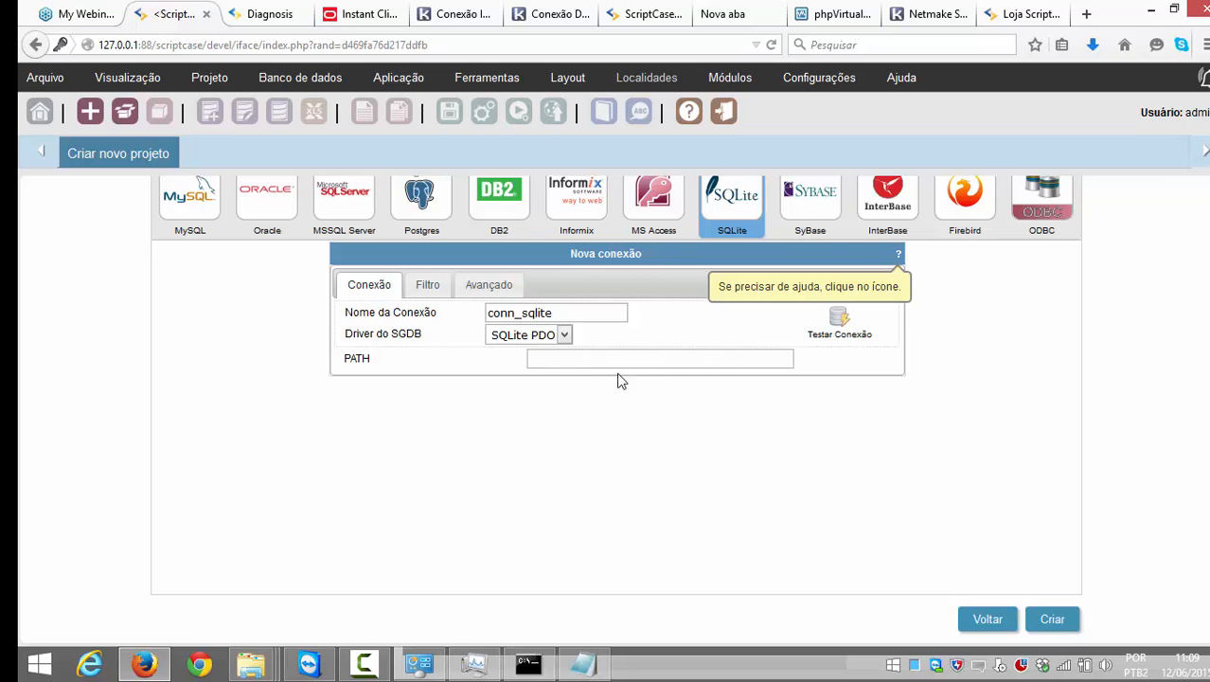
scroll(682, 554, up, 3)
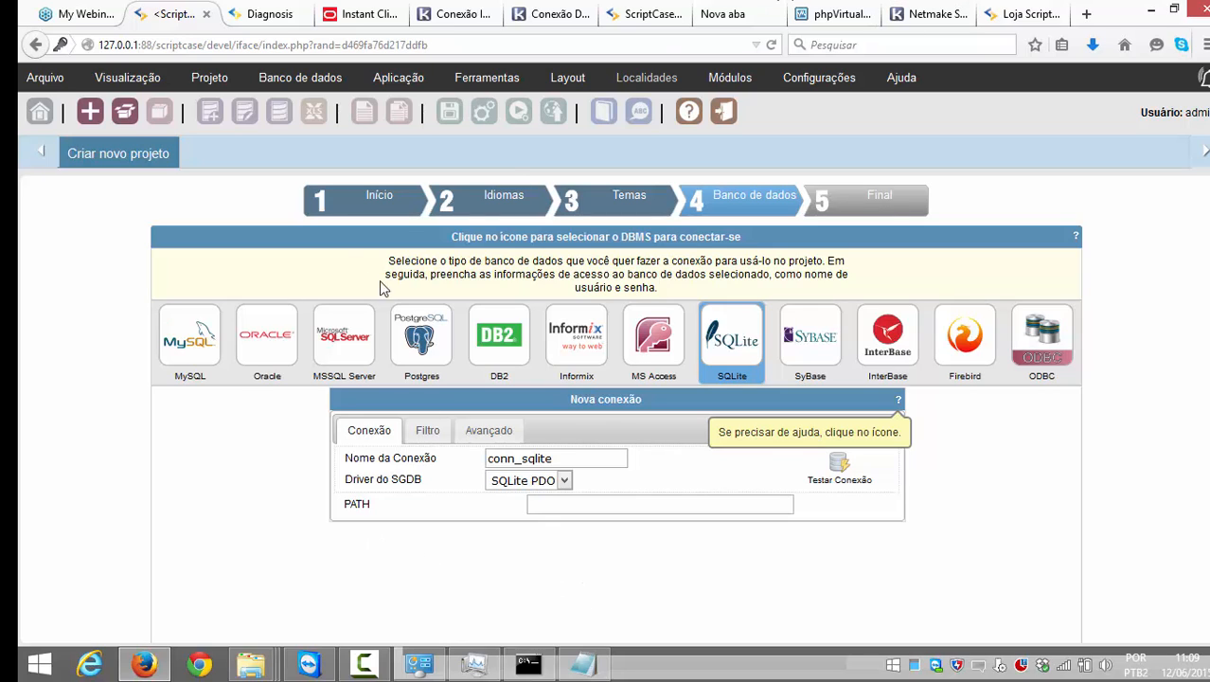
Step: Return to step 1 Início, pick the Documents Library sample and advance
click(322, 202)
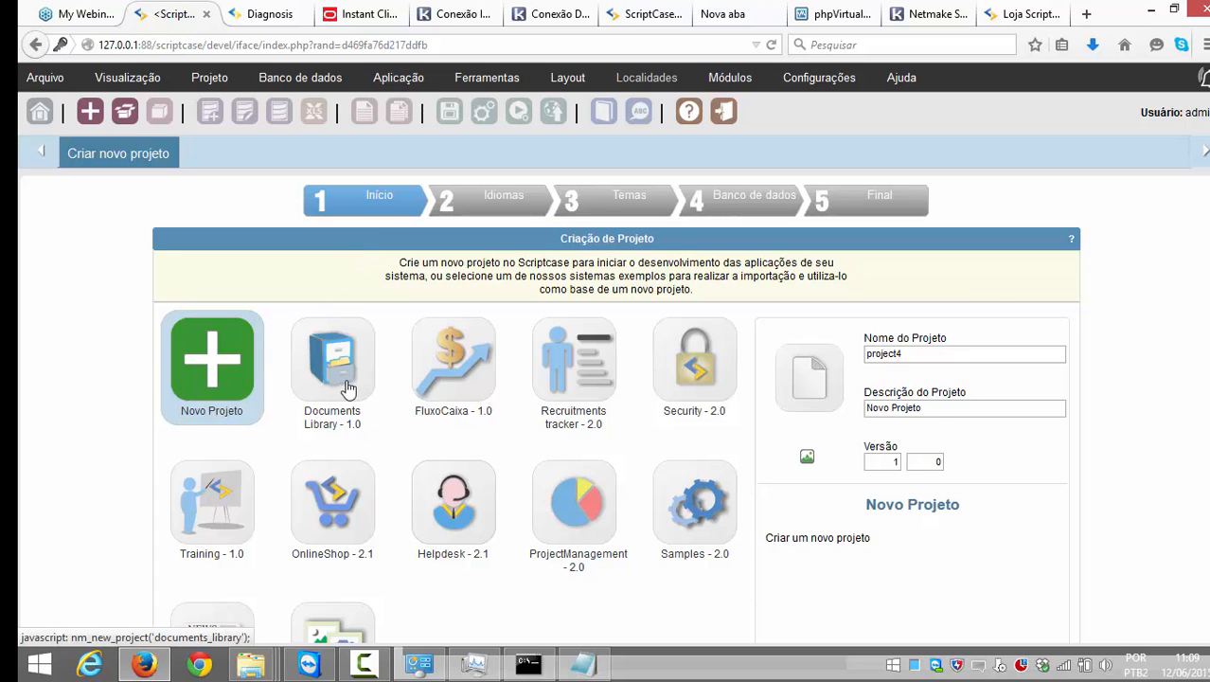
click(341, 381)
scroll(809, 409, down, 3)
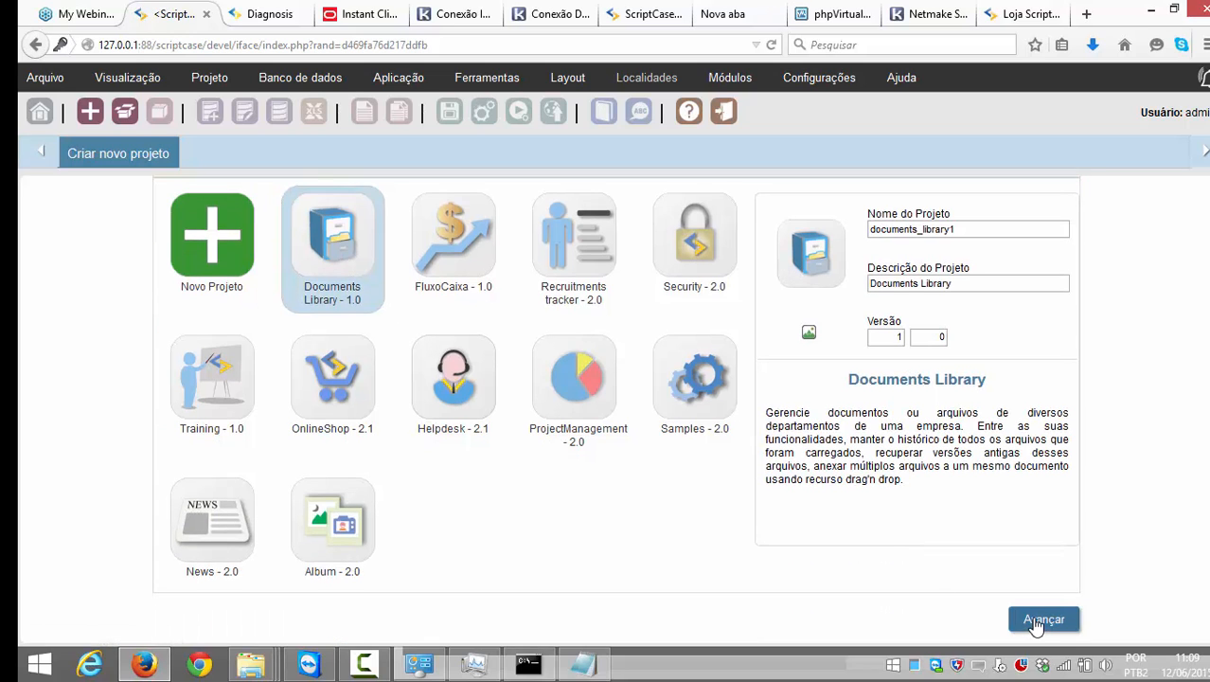
click(1043, 620)
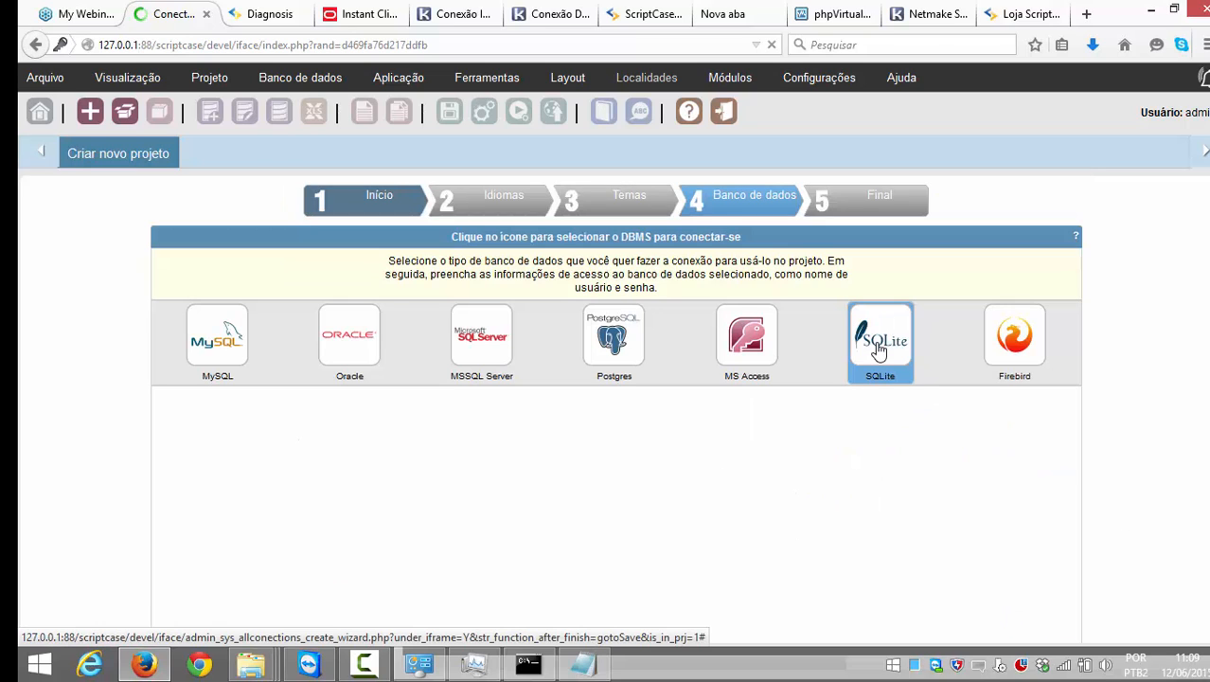
Step: Choose SQLite as the project database and inspect the documents_library1.db PATH value
click(880, 364)
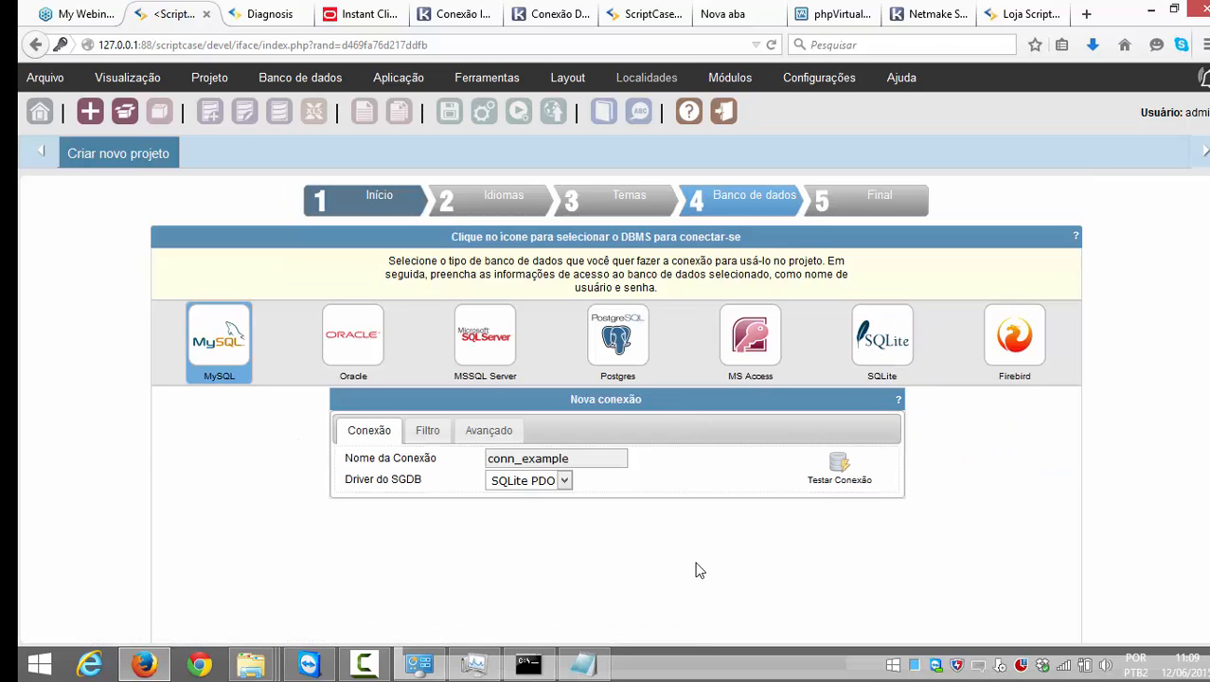
click(867, 339)
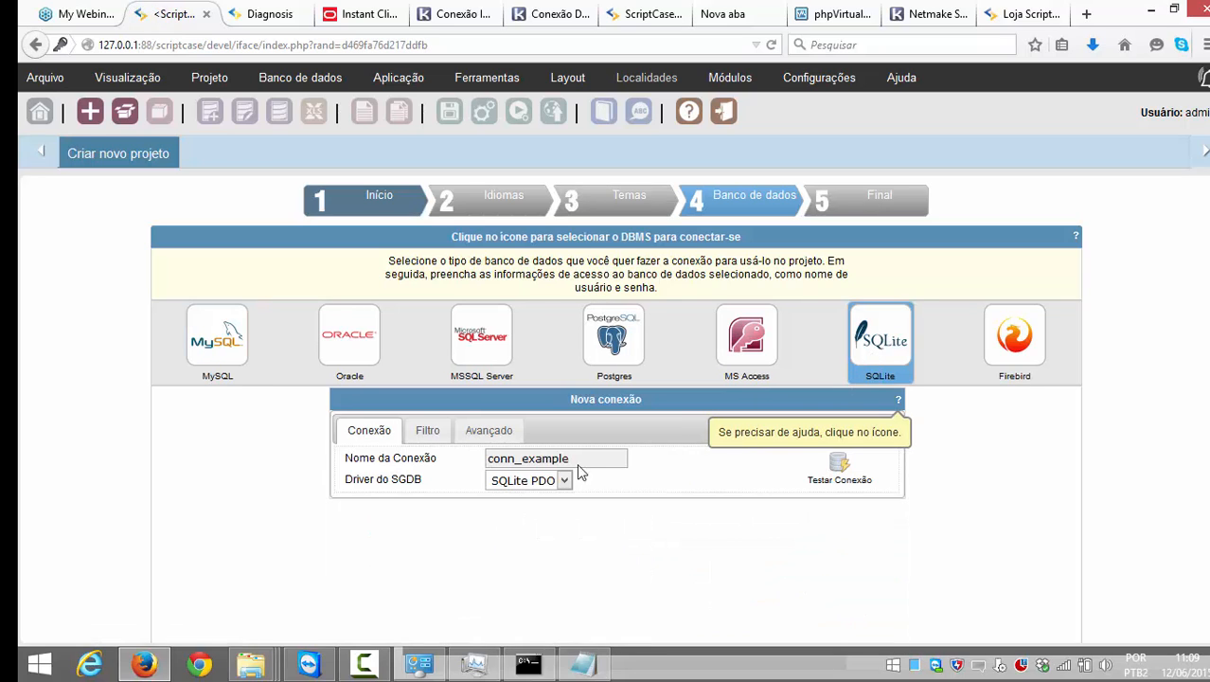
drag(570, 499, 792, 505)
click(568, 503)
click(791, 504)
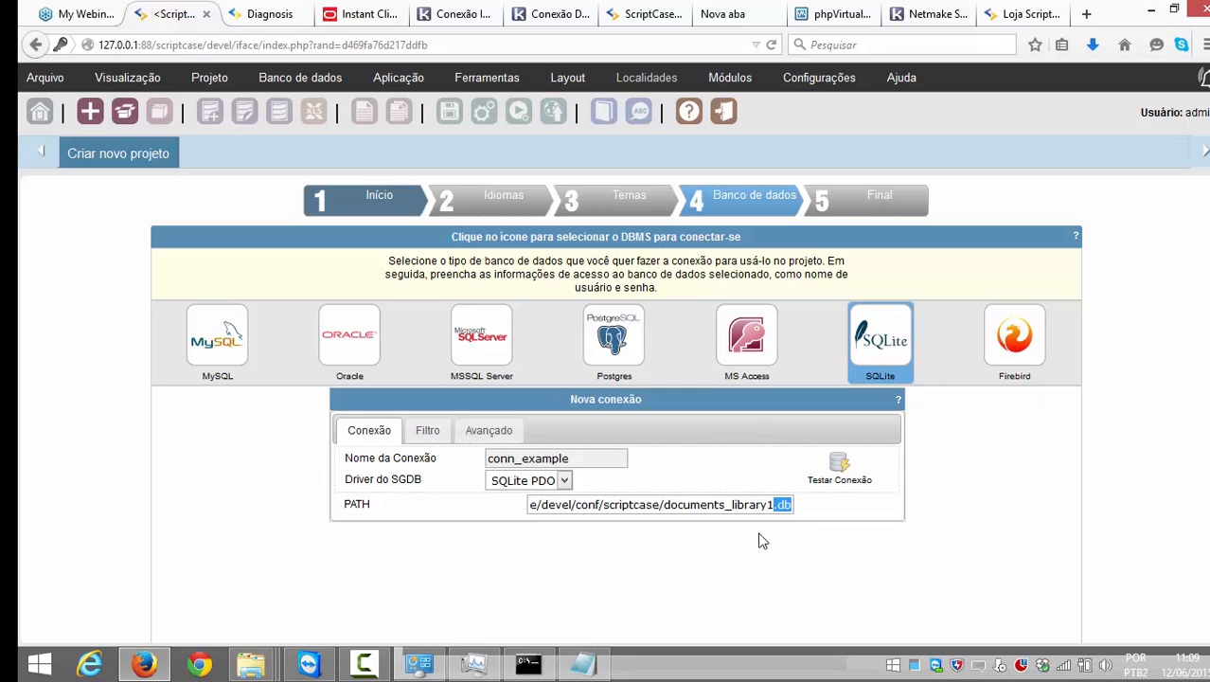
click(726, 510)
Step: Back on step 1 Início, choose Novo Projeto, giving default name project4
click(364, 214)
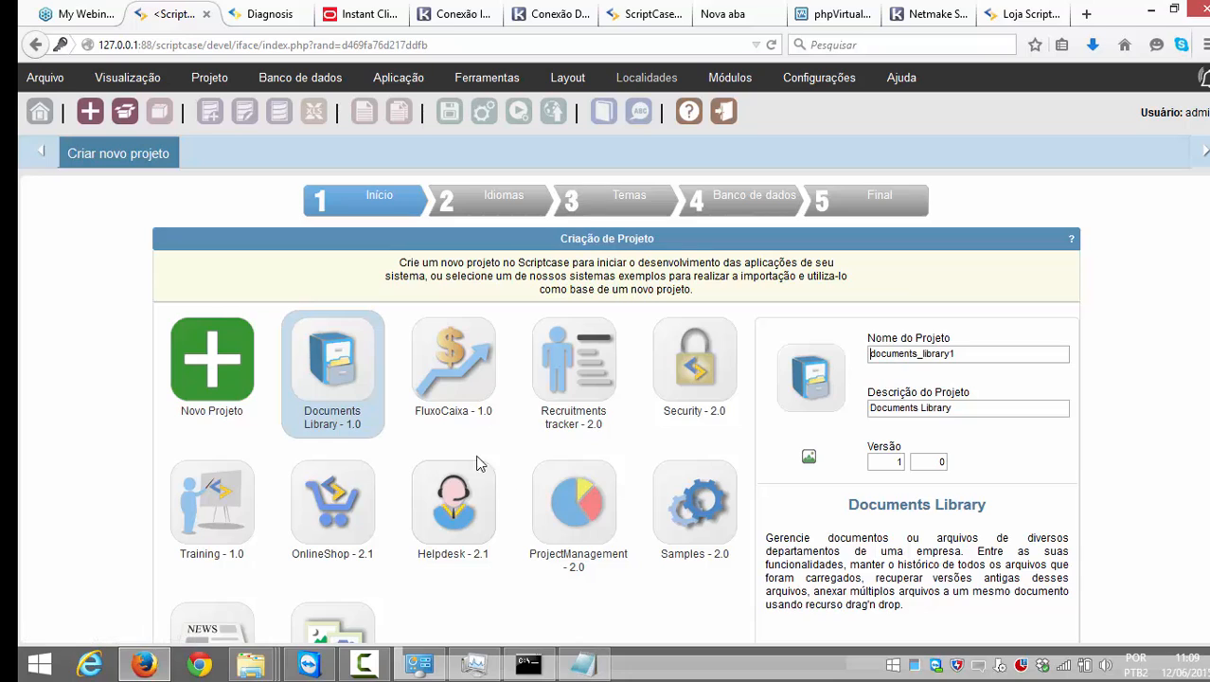
click(245, 403)
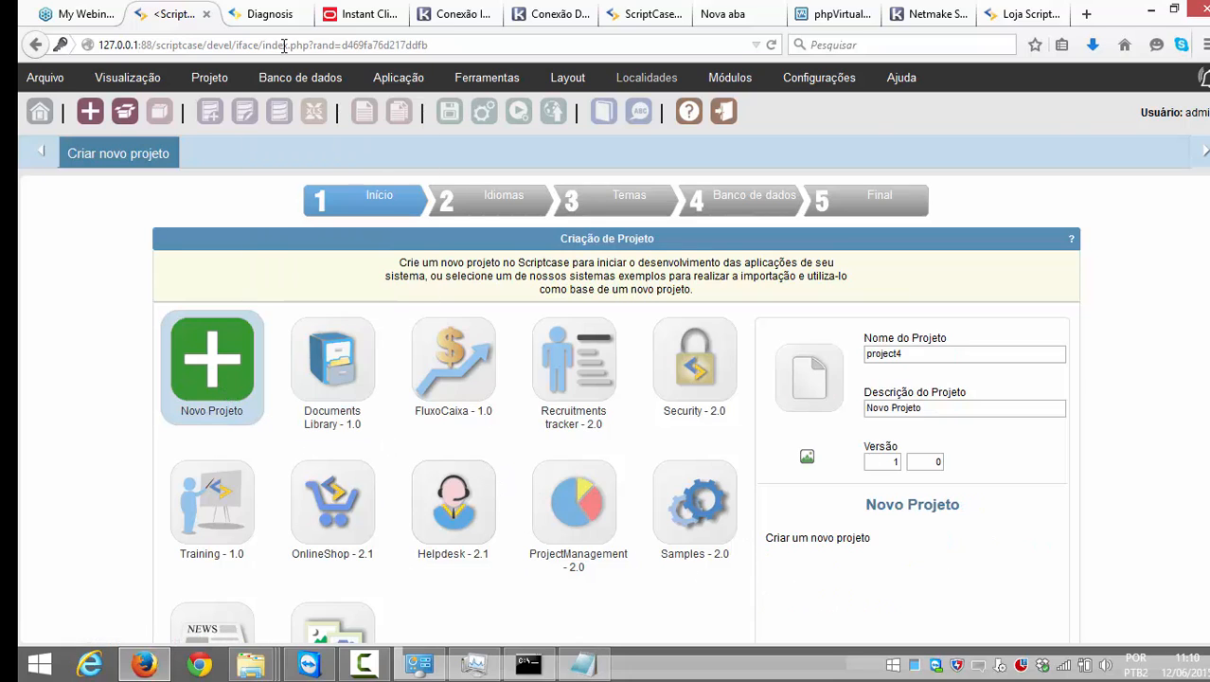
Step: Scroll the diagnosis Bases de Dados list to check which databases are unsupported
click(266, 15)
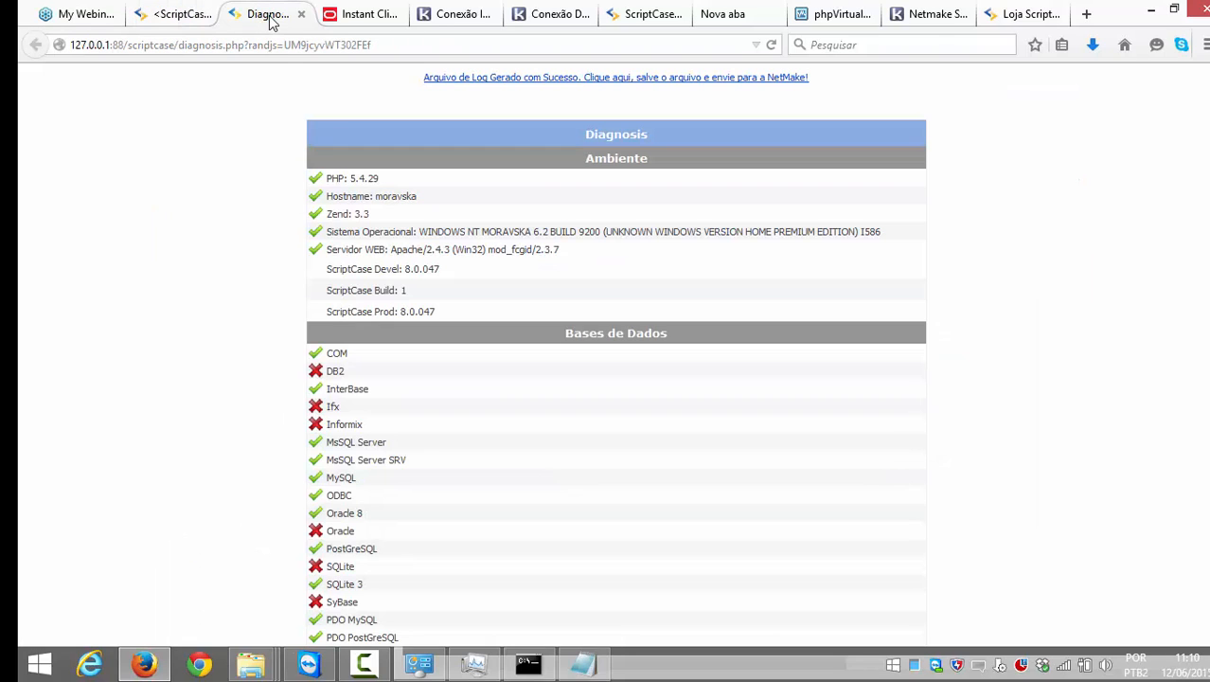
scroll(381, 315, down, 2)
scroll(381, 315, down, 5)
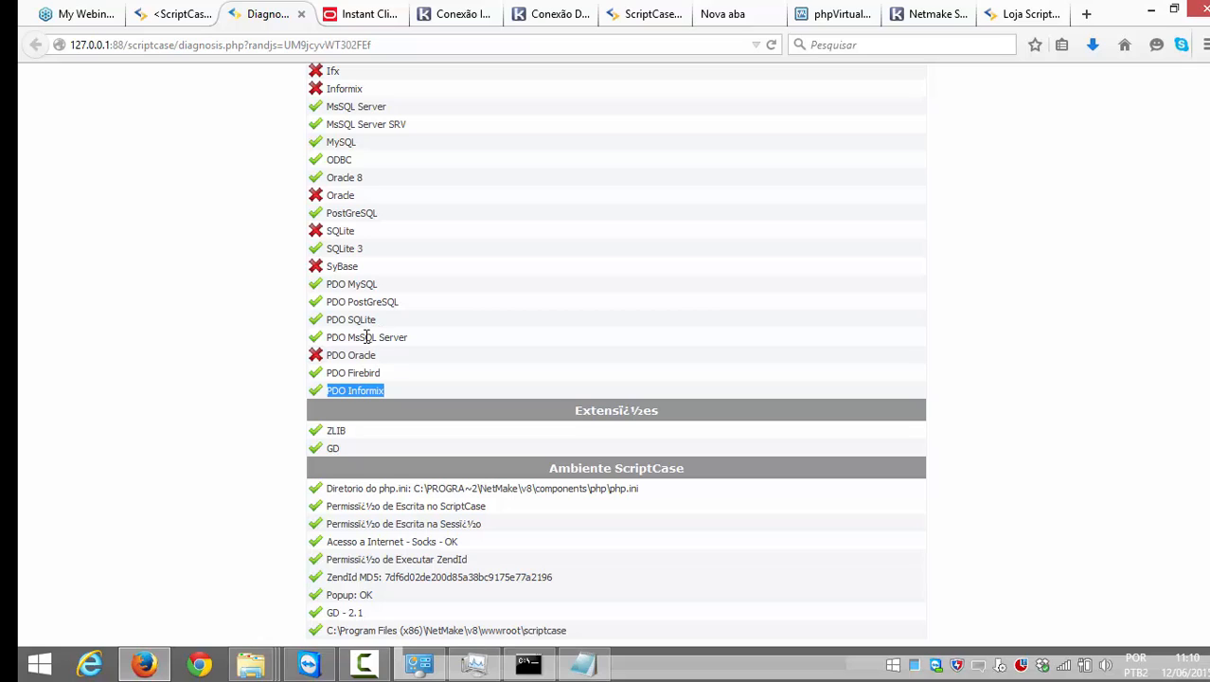
scroll(366, 337, up, 1)
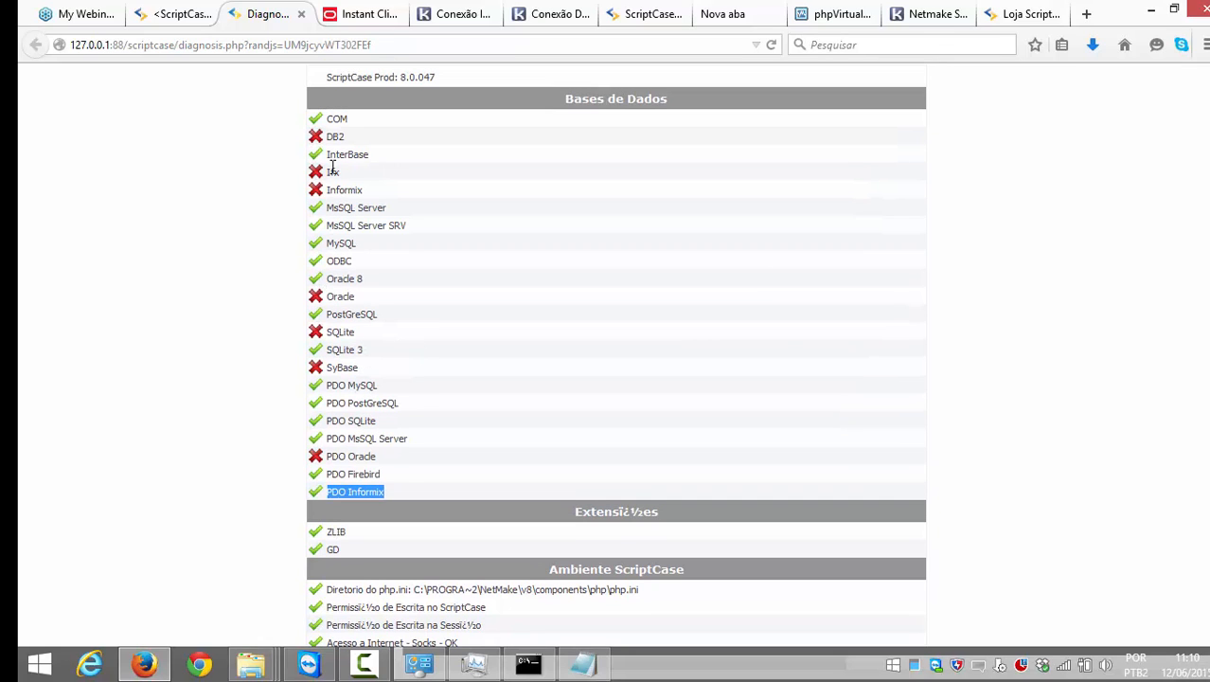
drag(312, 138, 347, 138)
Step: Compare the project wizard, Oracle Instant Client downloads and diagnosis tabs, ending on diagnosis
click(180, 14)
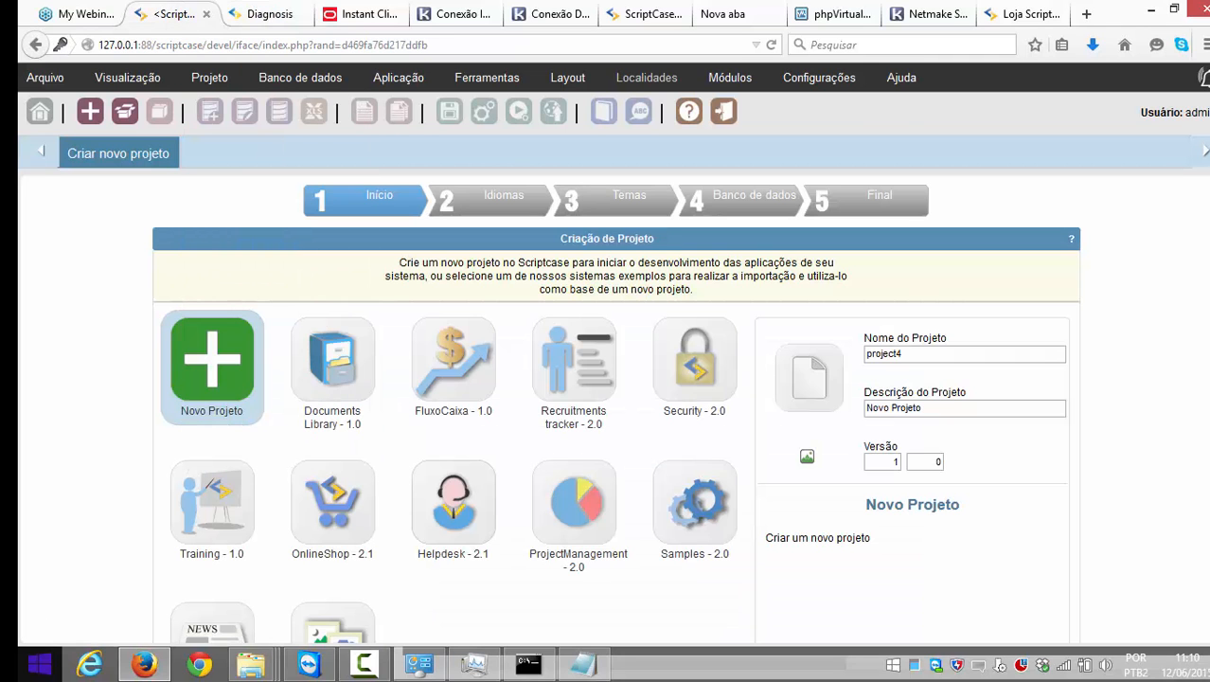
click(360, 14)
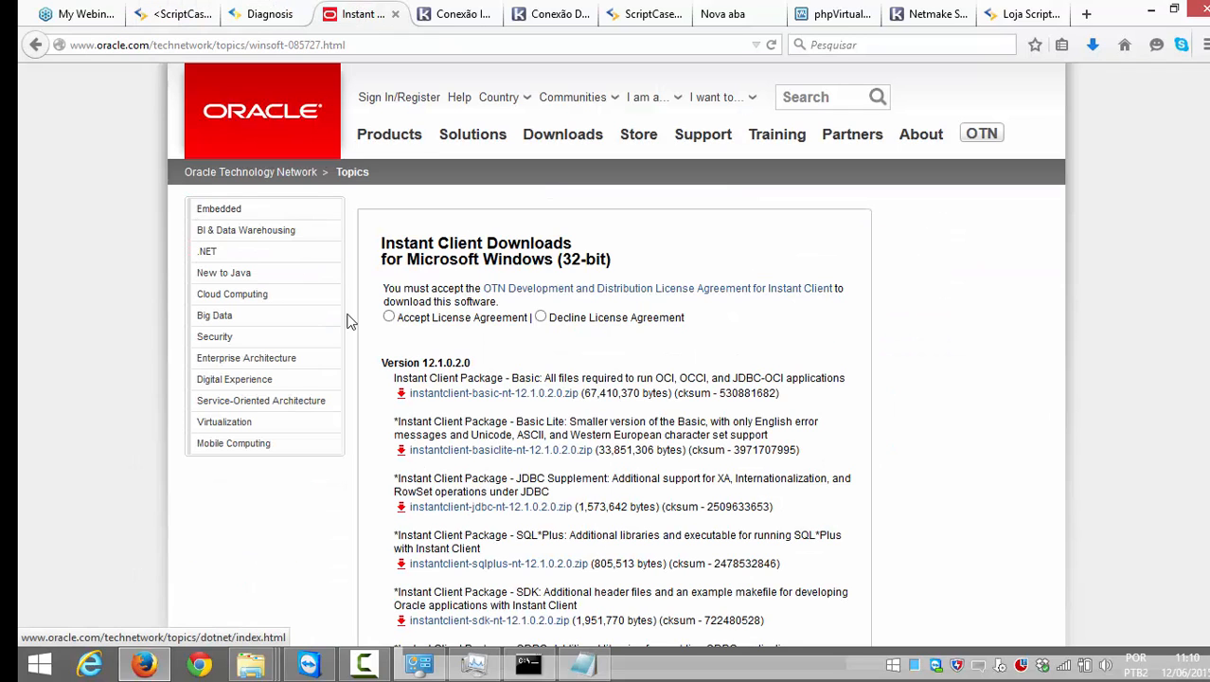
scroll(345, 319, down, 2)
scroll(346, 319, up, 2)
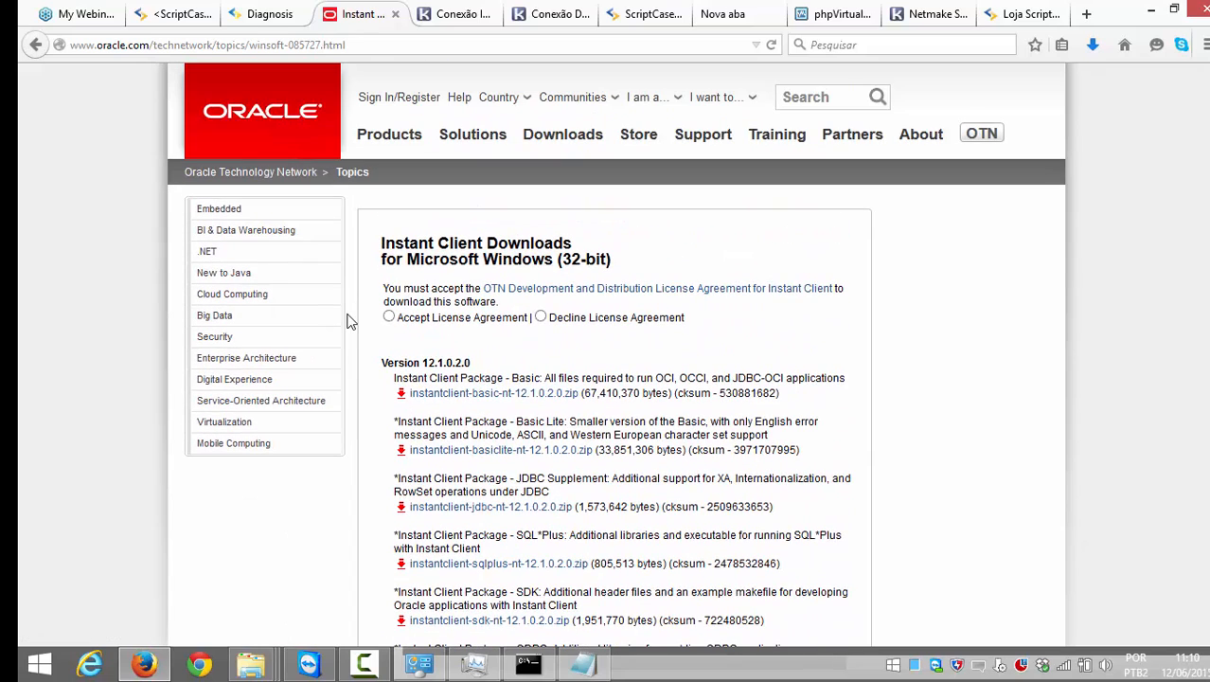
click(266, 13)
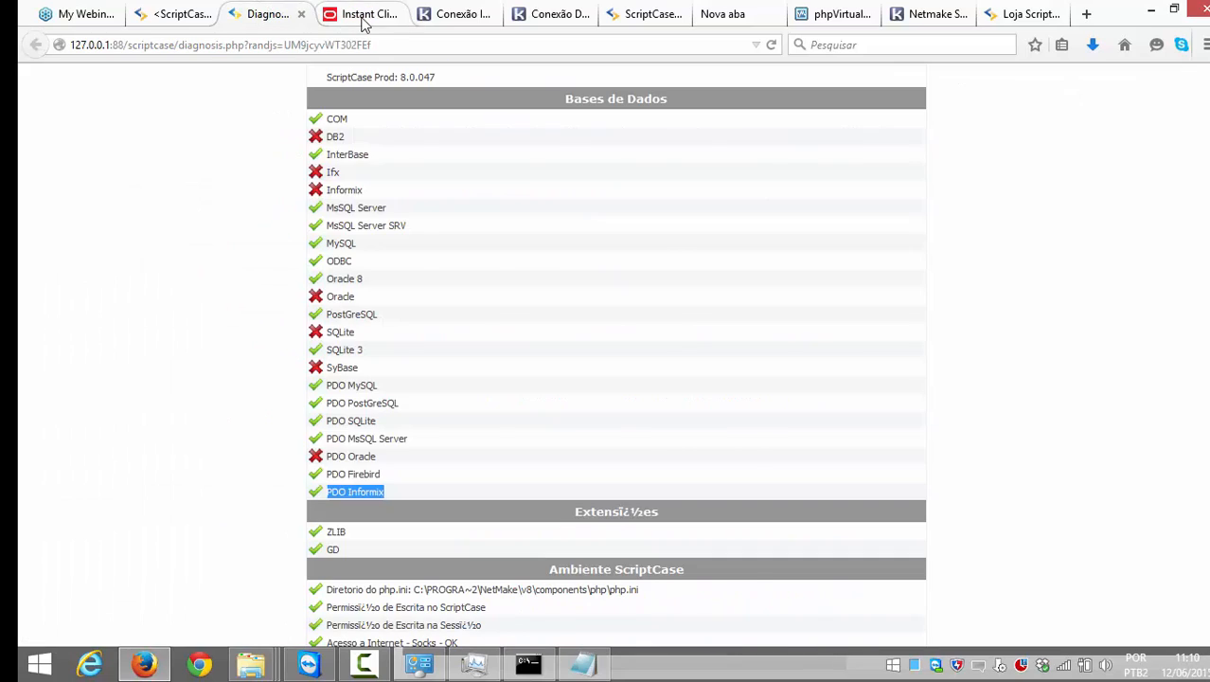
click(363, 16)
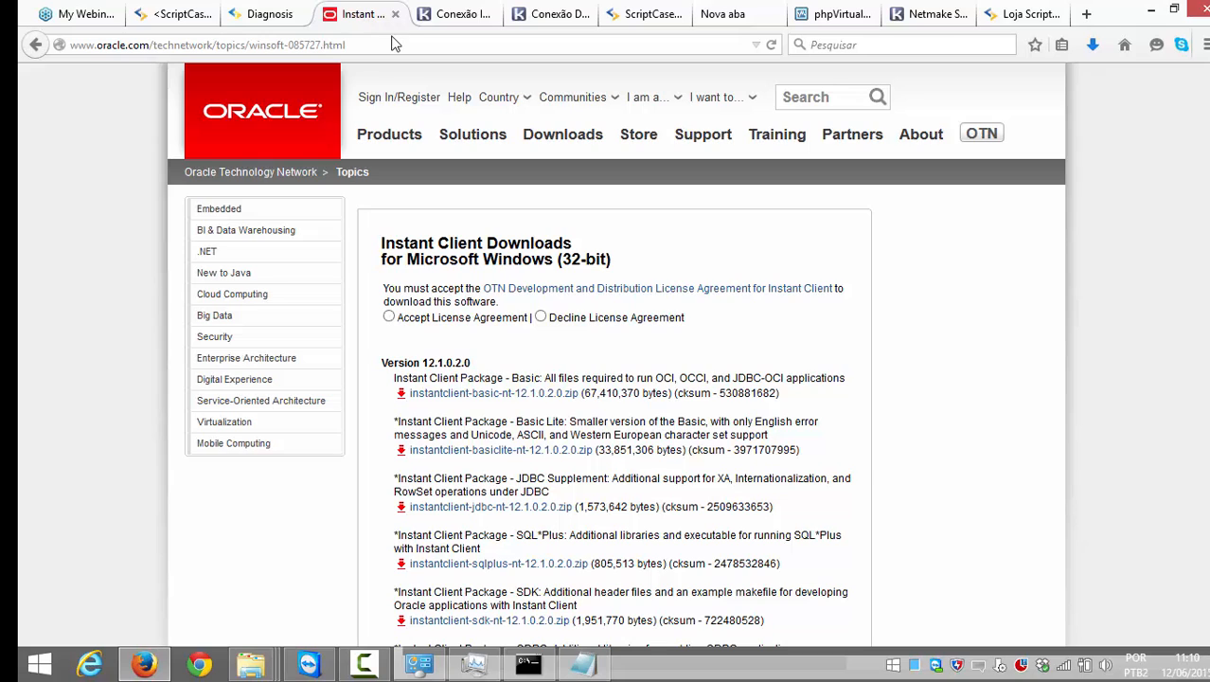
click(275, 13)
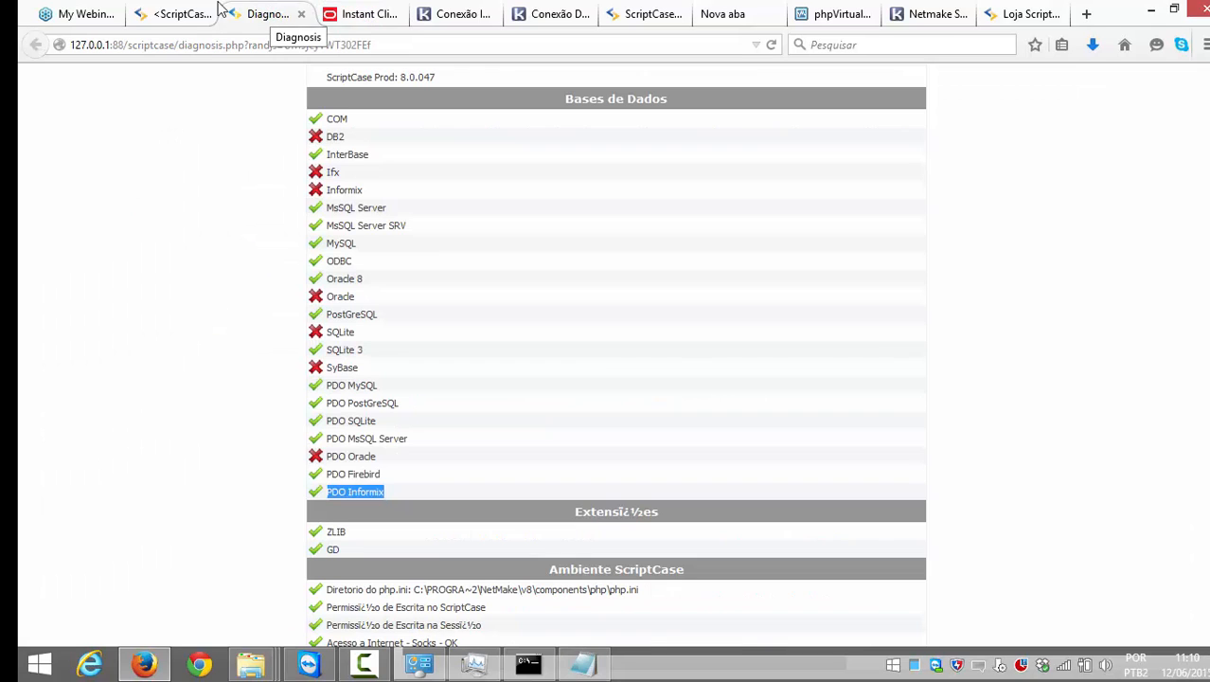
Step: View the Informix connection article, then close it to reveal the DB2 article
click(452, 15)
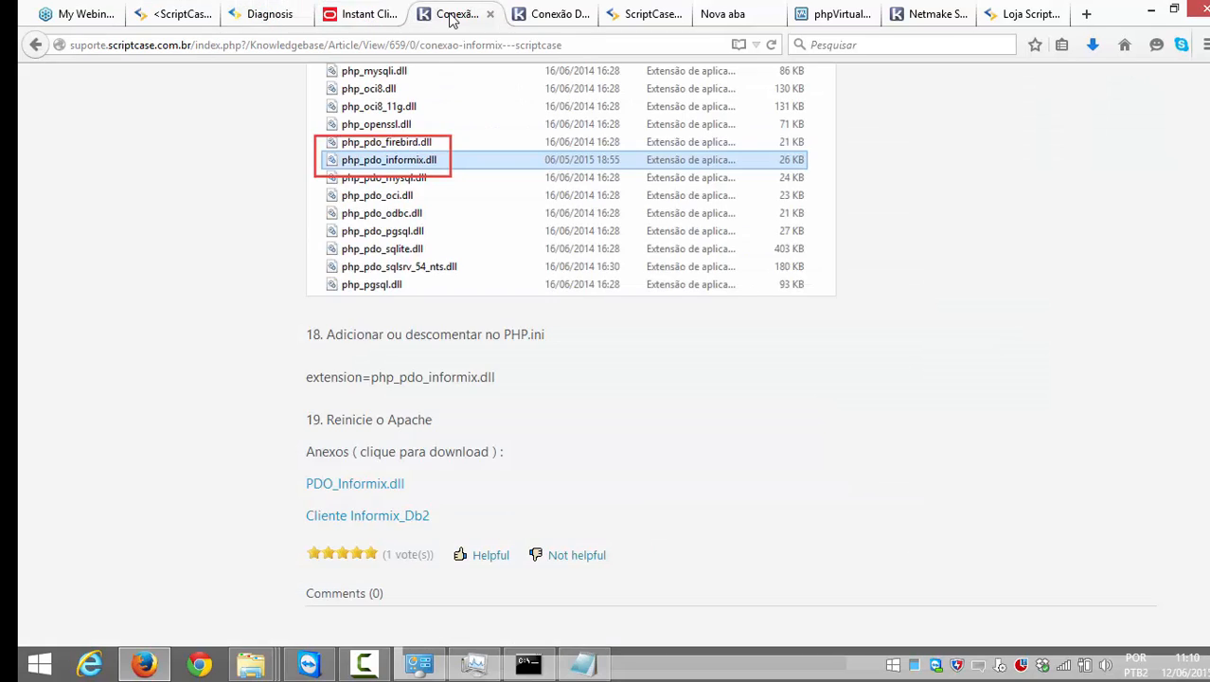
scroll(504, 80, up, 10)
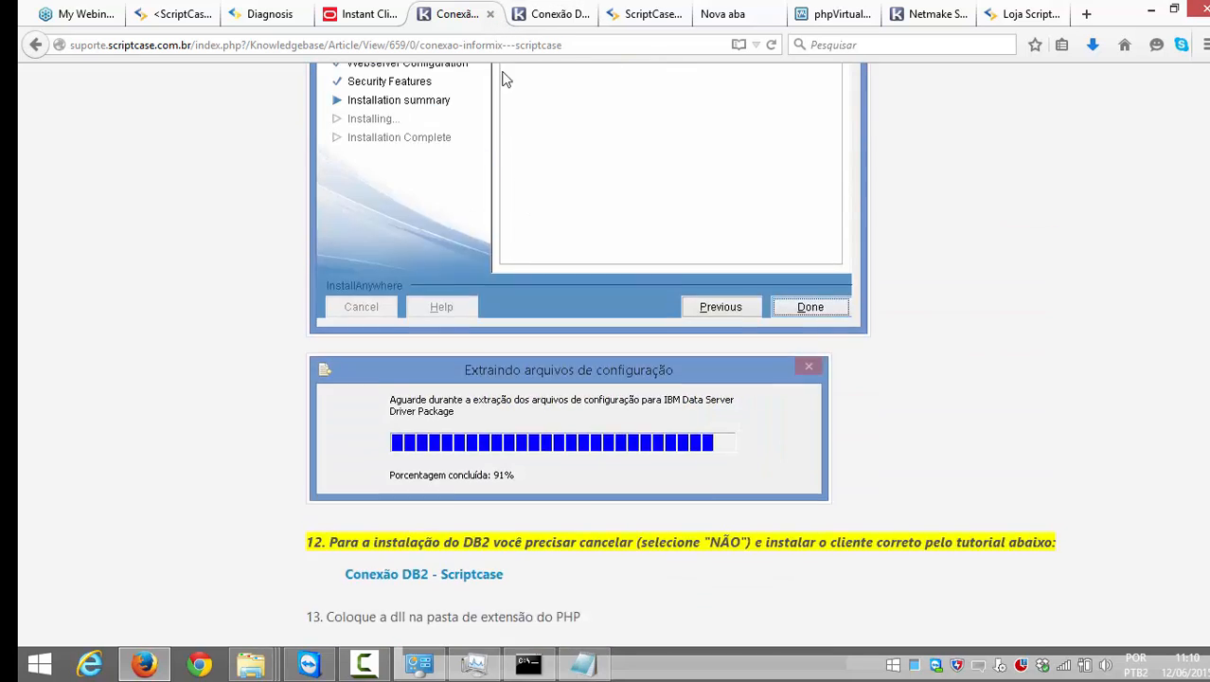
scroll(504, 79, up, 2)
click(489, 14)
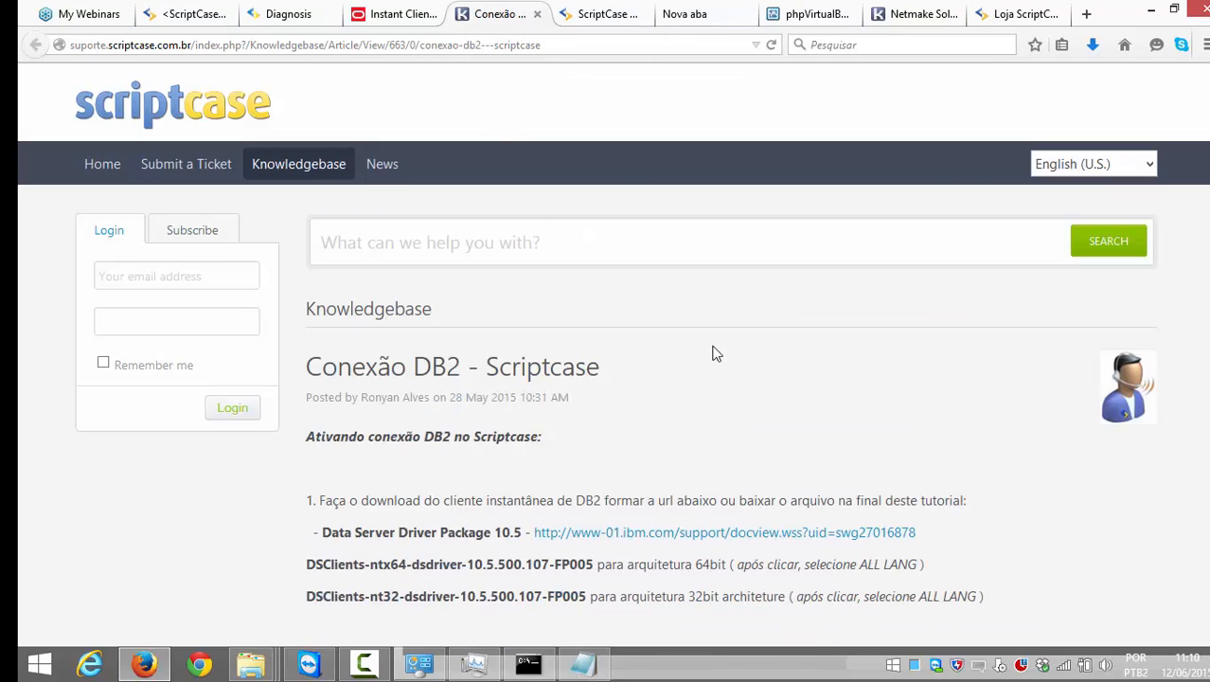
Step: Read through the DB2 article's steps and cancel the 32-bit client download
scroll(706, 357, down, 3)
scroll(648, 373, up, 3)
scroll(648, 377, down, 1)
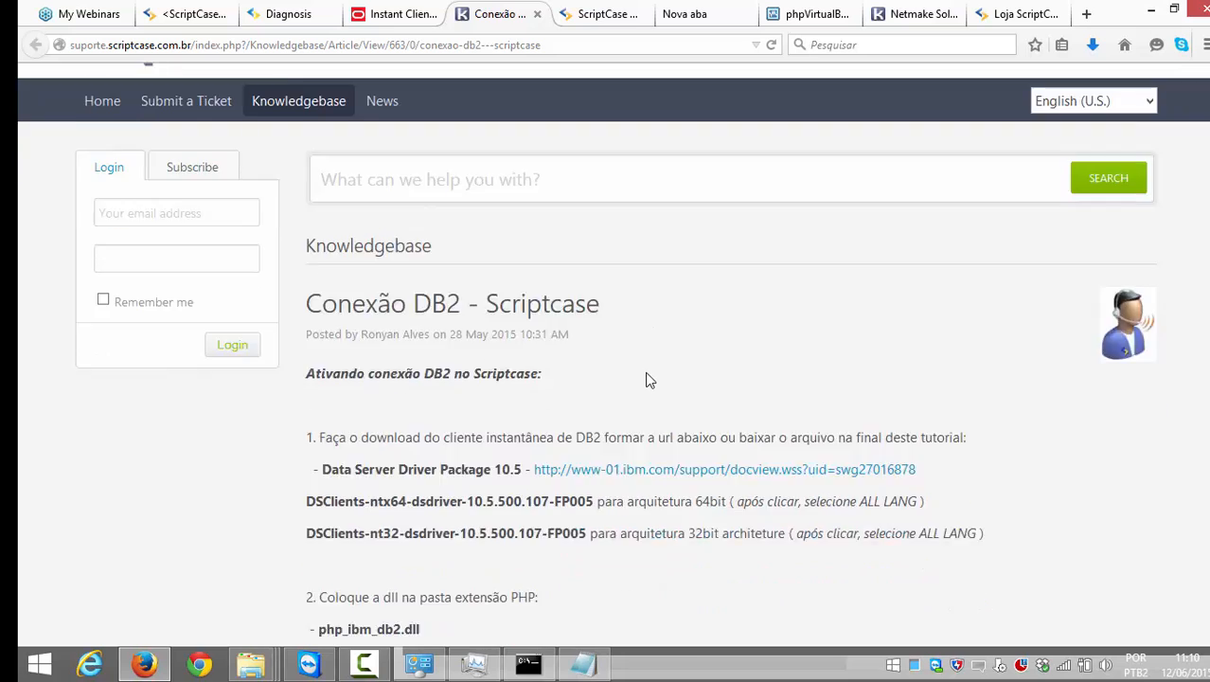
scroll(647, 377, down, 2)
scroll(504, 252, down, 2)
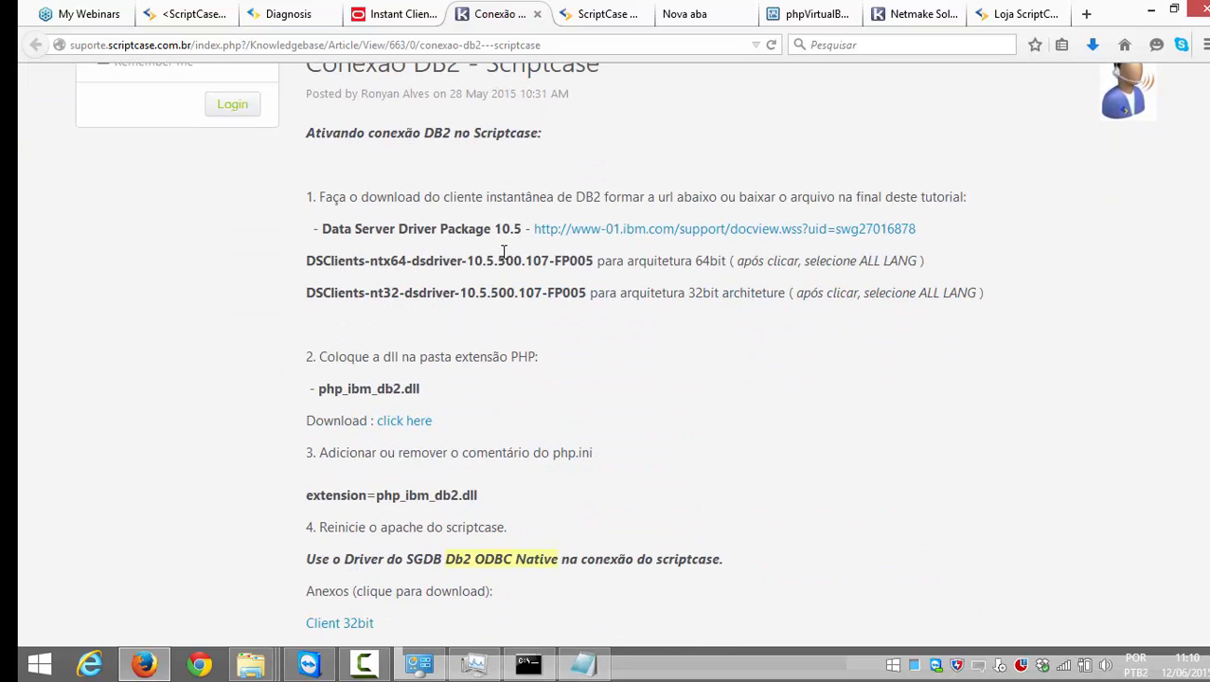
scroll(504, 251, down, 2)
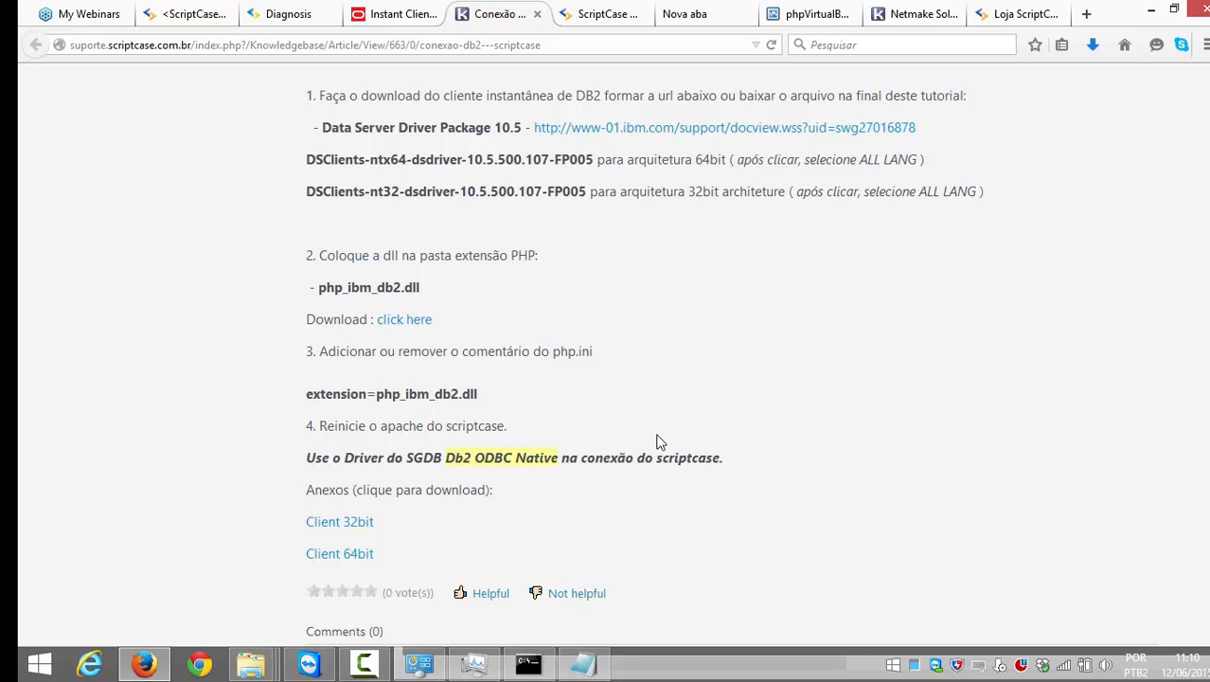
scroll(712, 420, up, 3)
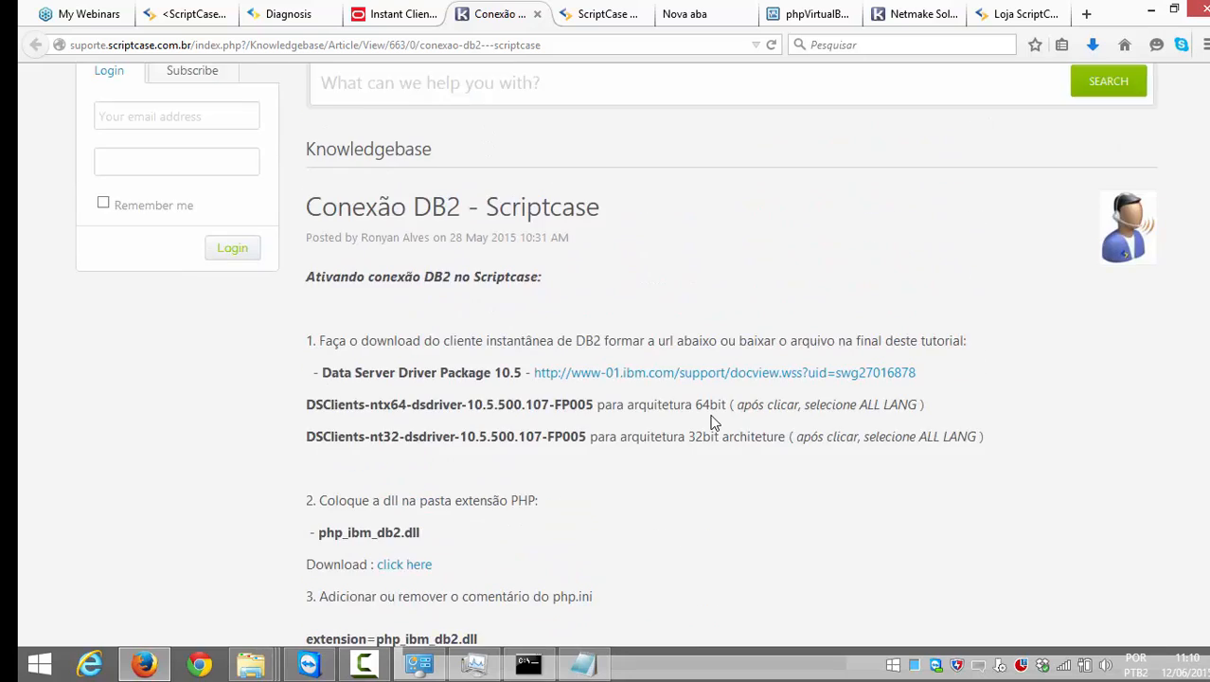
scroll(711, 420, down, 3)
scroll(709, 416, down, 2)
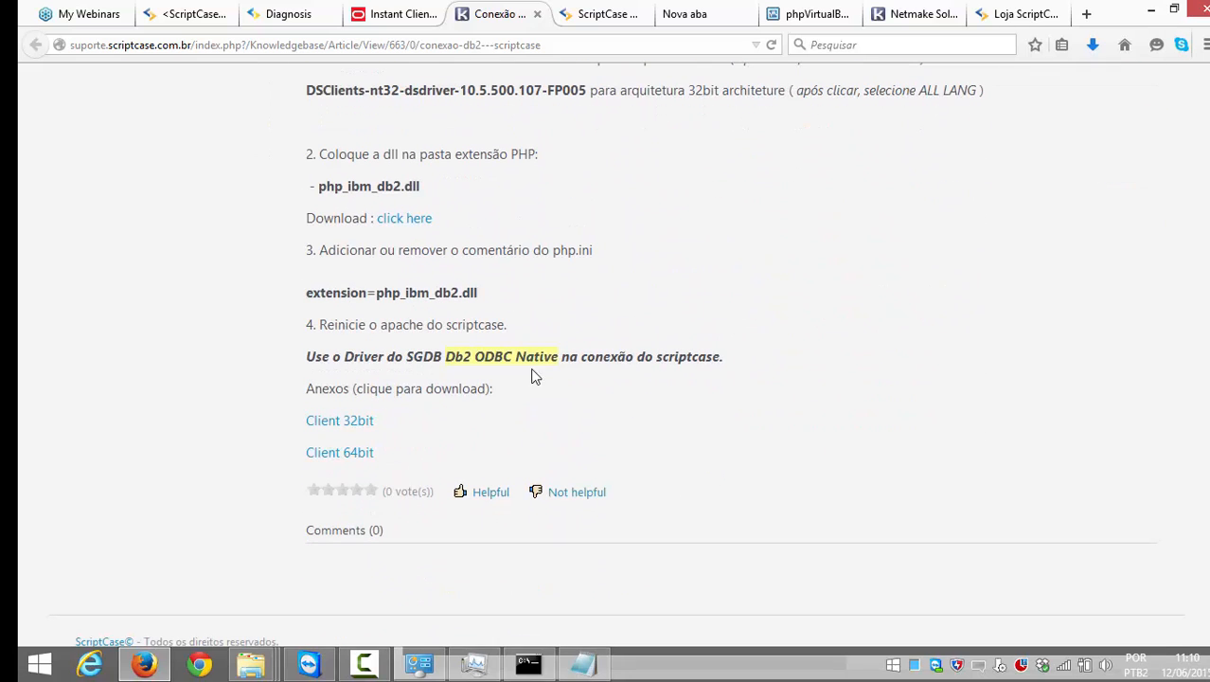
click(365, 426)
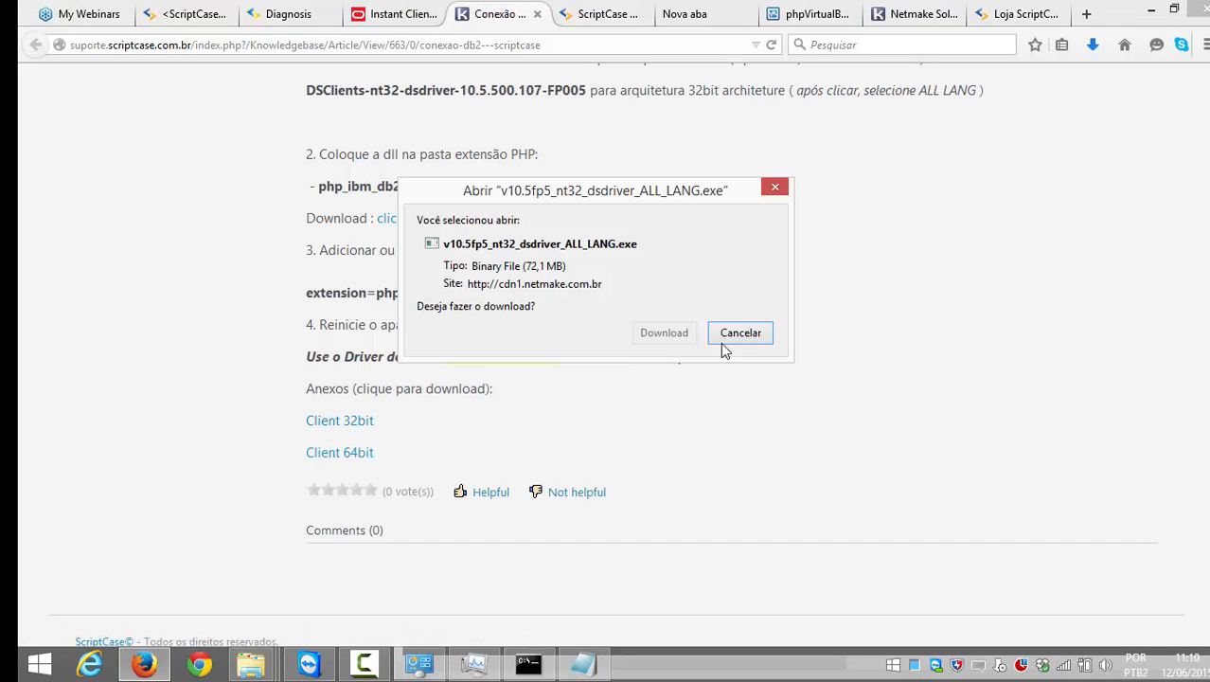
click(721, 341)
mouse_move(251, 663)
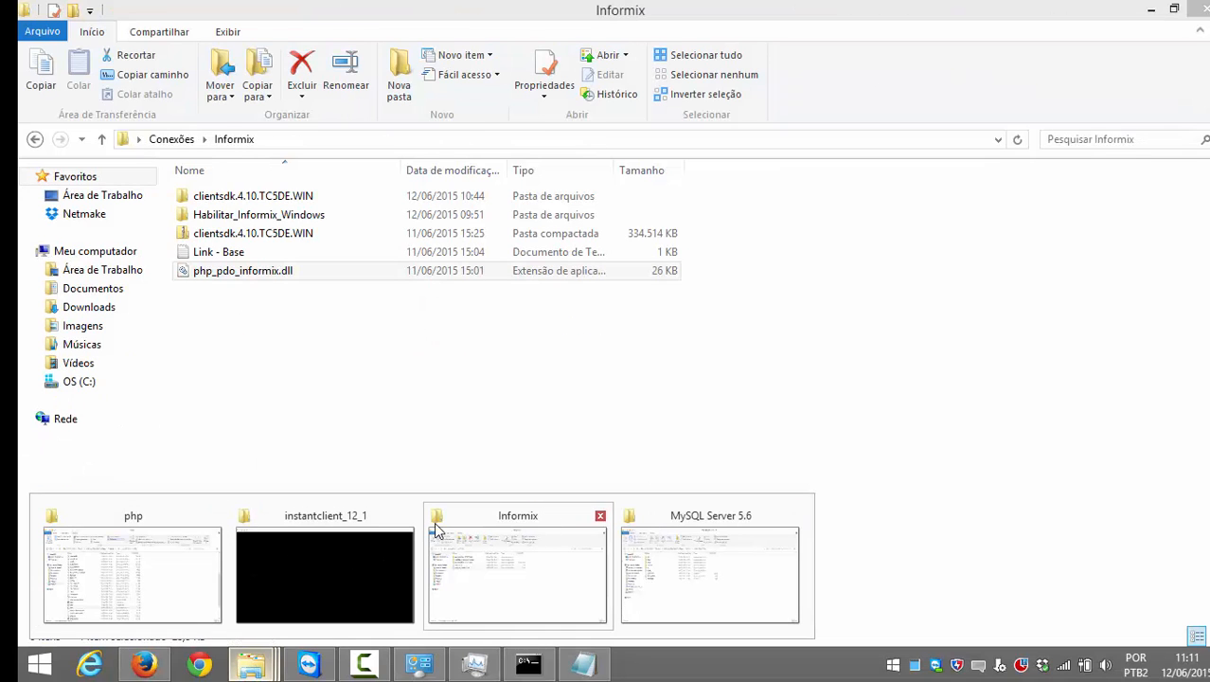
Step: Go to DB2 > Habilitar_DB2_Windows > client and run v10.5fp5_nt32_dsdriver_ALL_LANG
click(433, 523)
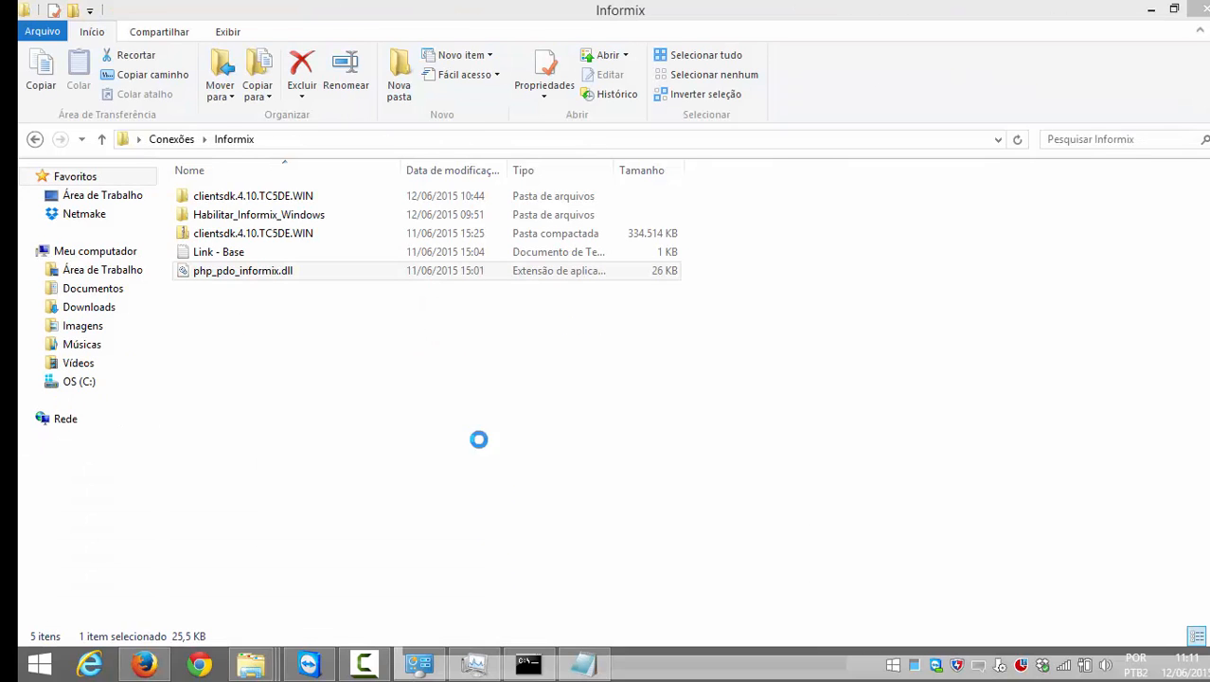
key(BackSpace)
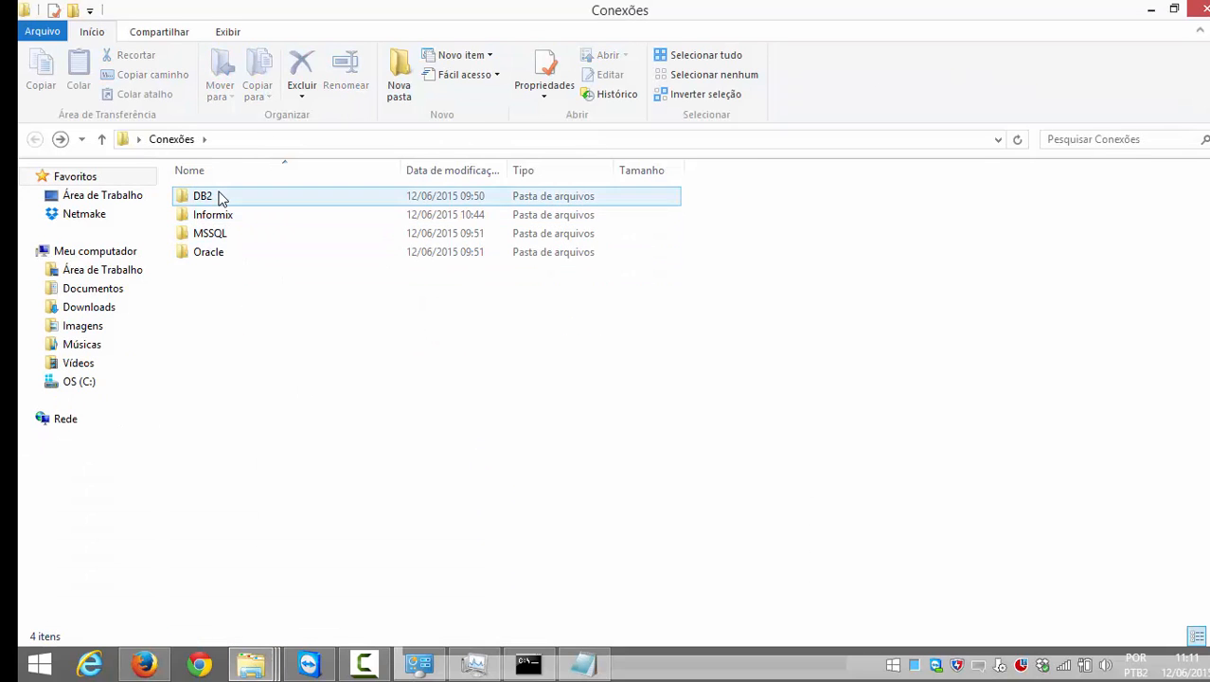
double_click(224, 195)
click(269, 203)
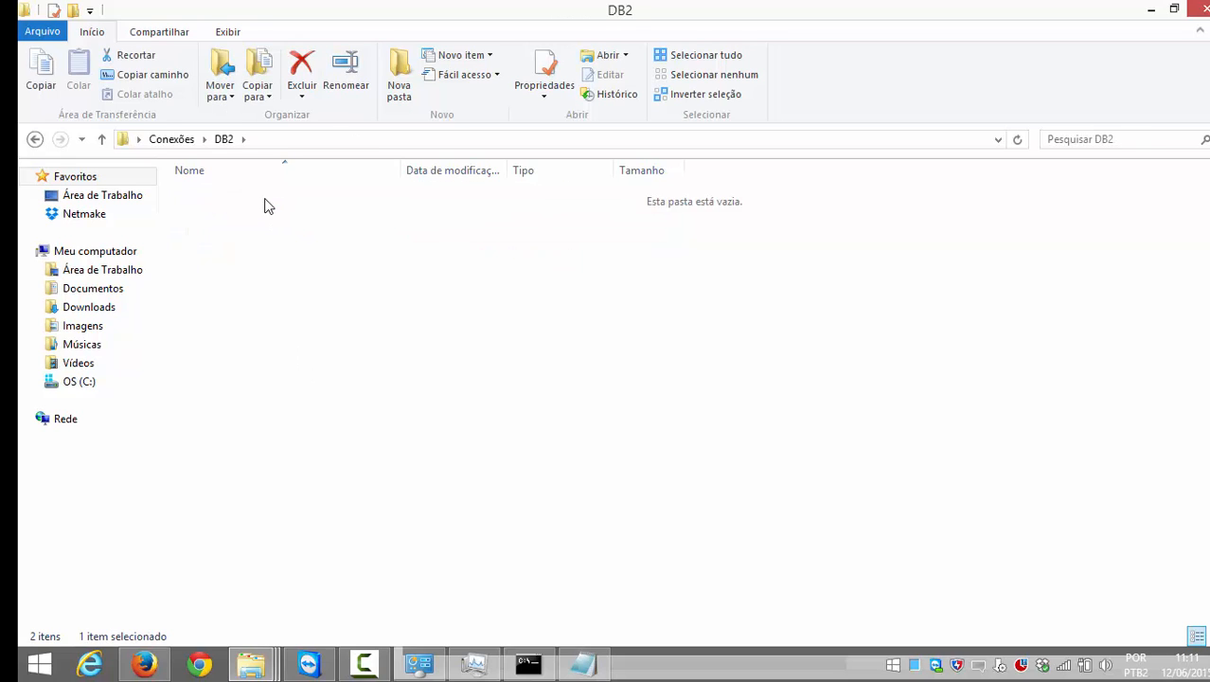
double_click(232, 200)
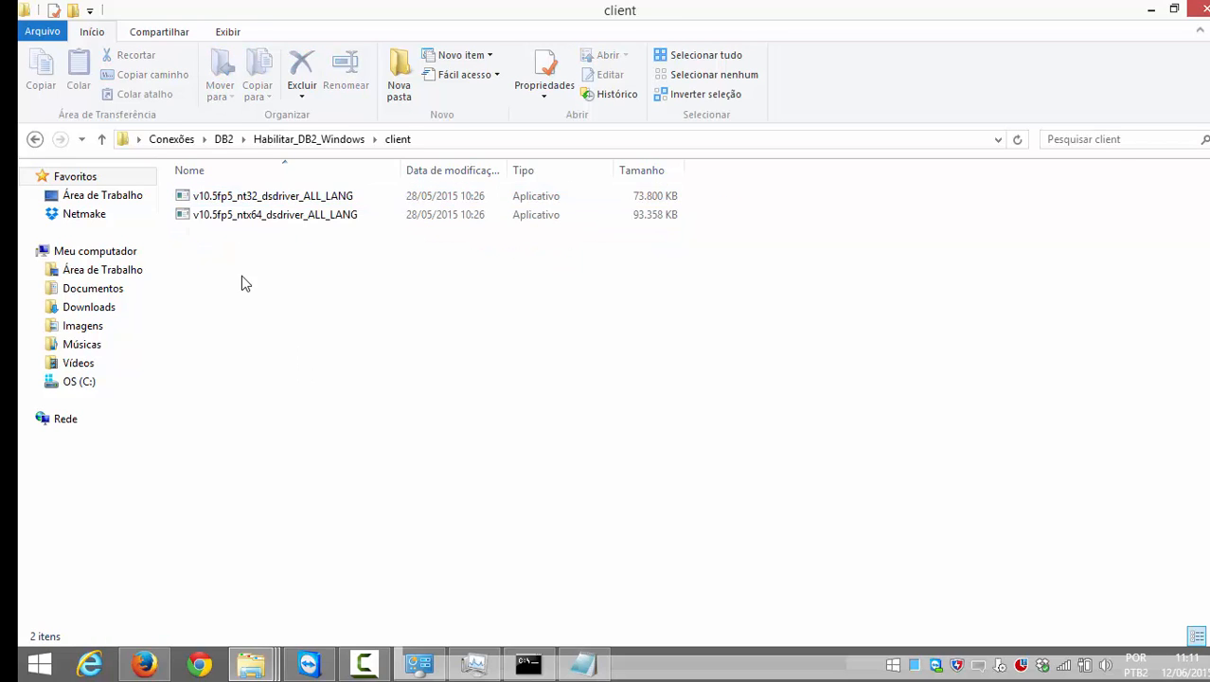
click(280, 198)
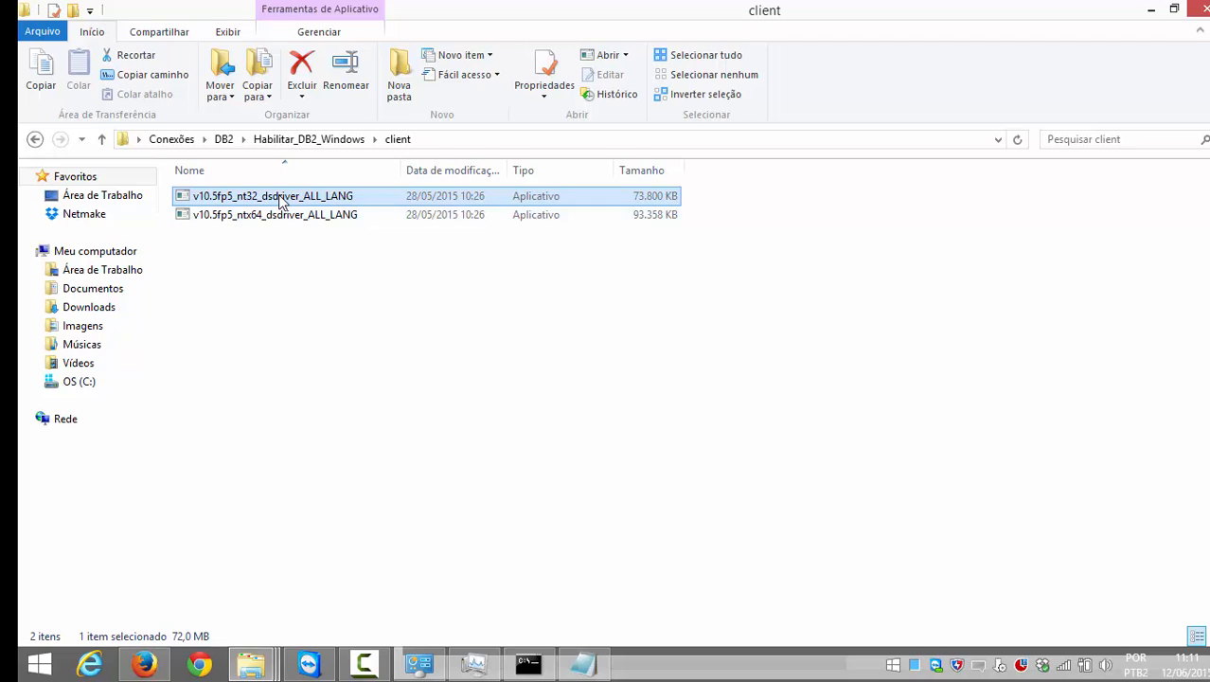
double_click(280, 199)
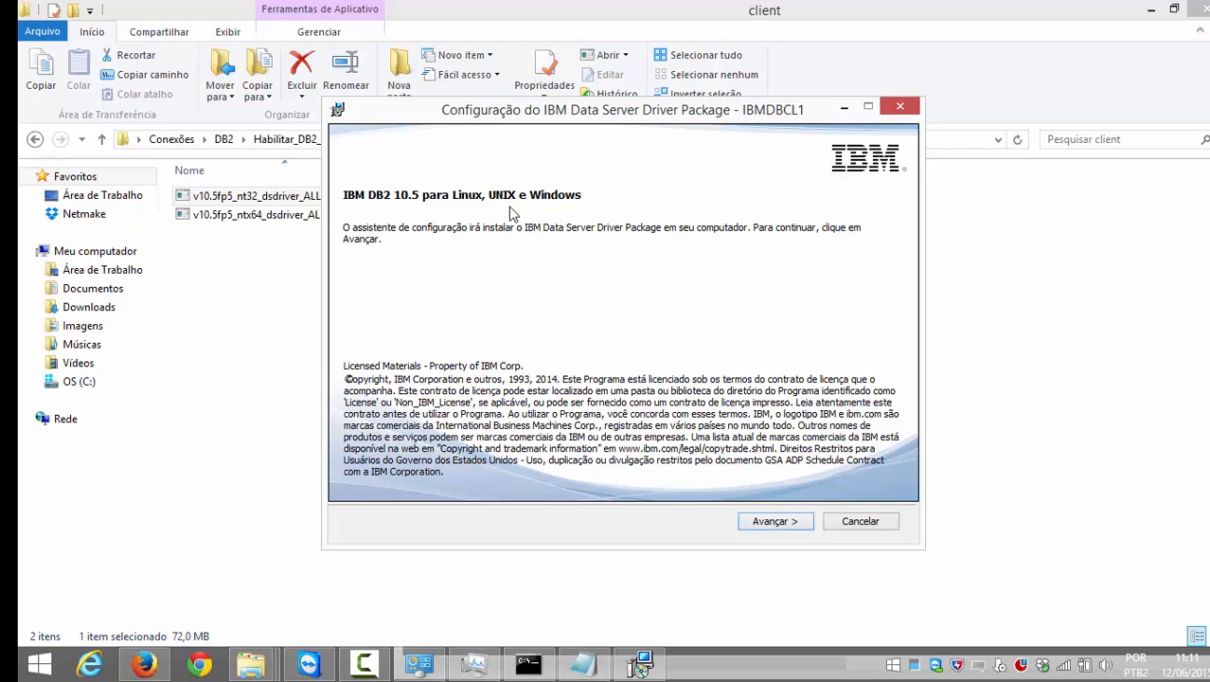
Step: Accept the IBM and non-IBM terms, keep default location and copy name IBMDBCL1, and install
click(776, 522)
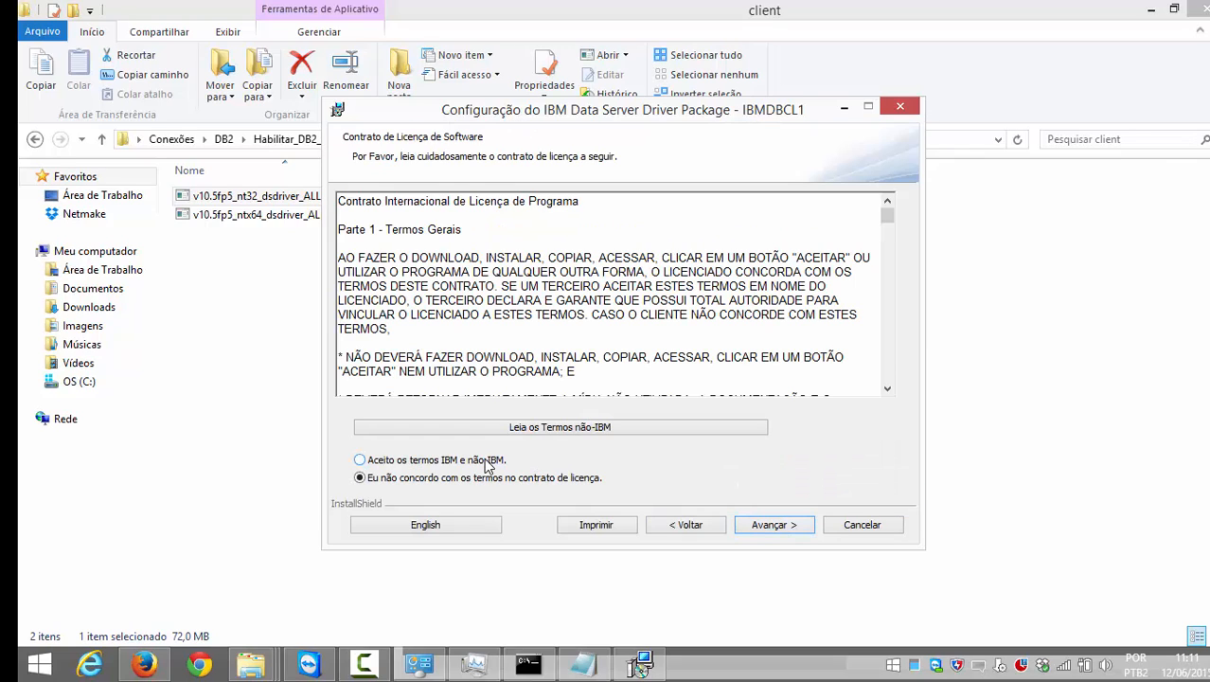
click(490, 460)
click(800, 528)
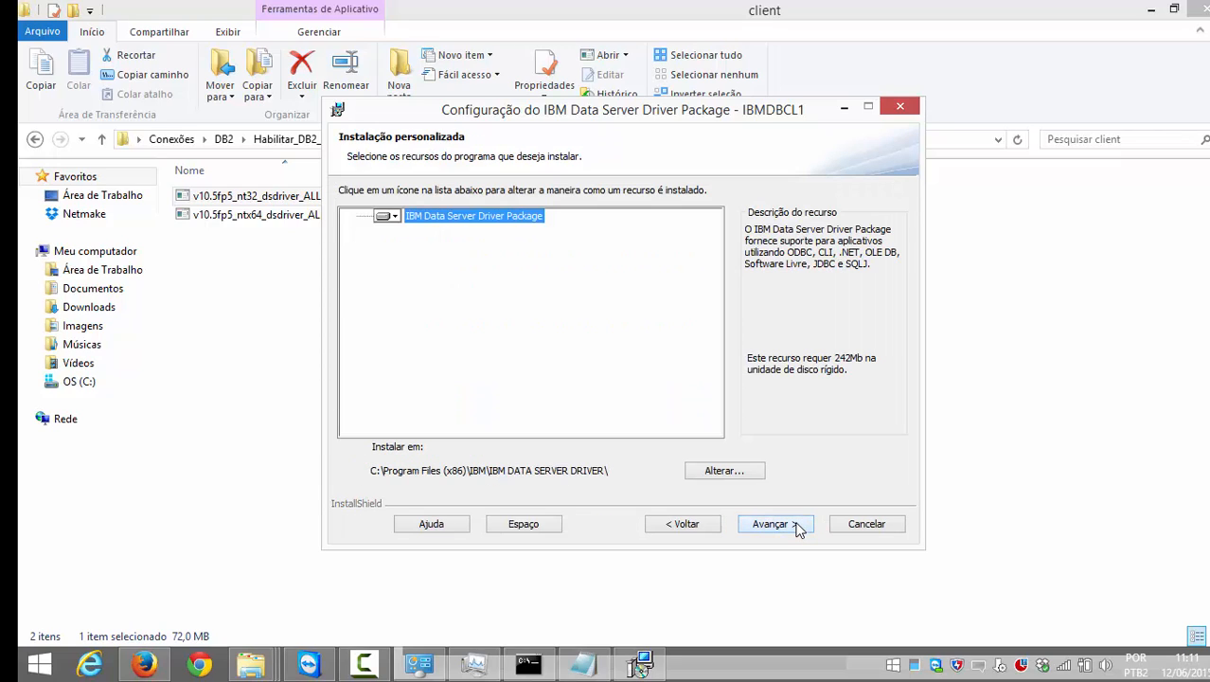
click(797, 526)
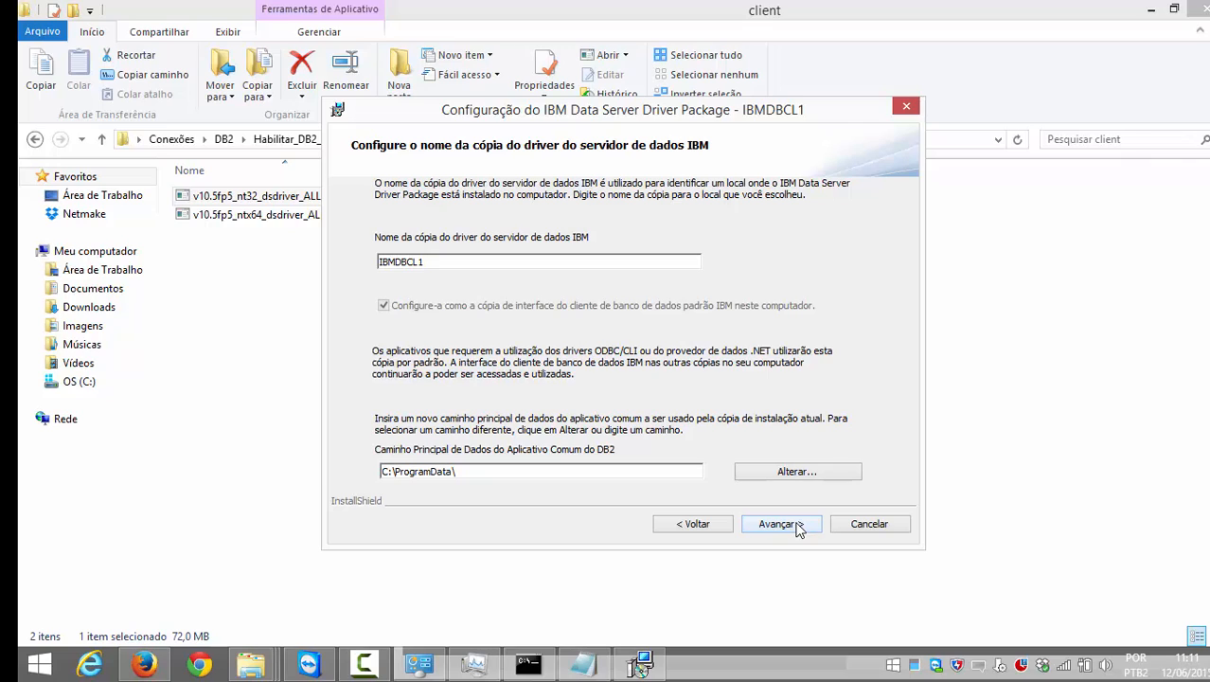
click(796, 530)
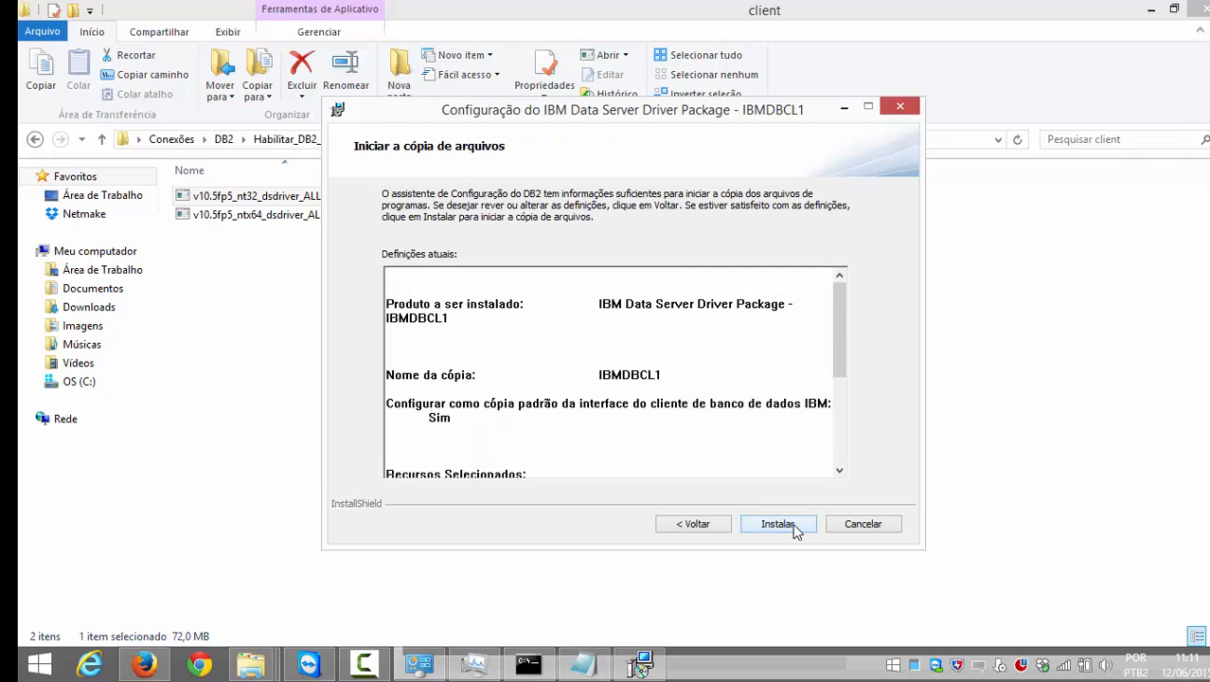
scroll(794, 528, down, 5)
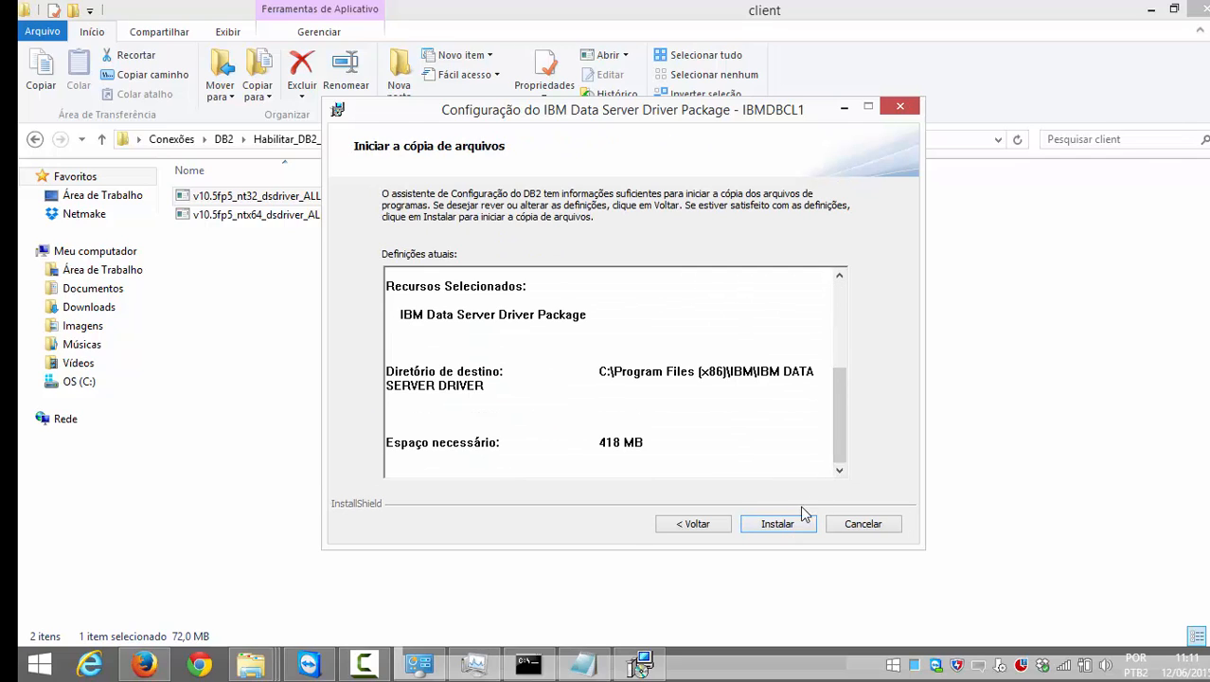
click(777, 523)
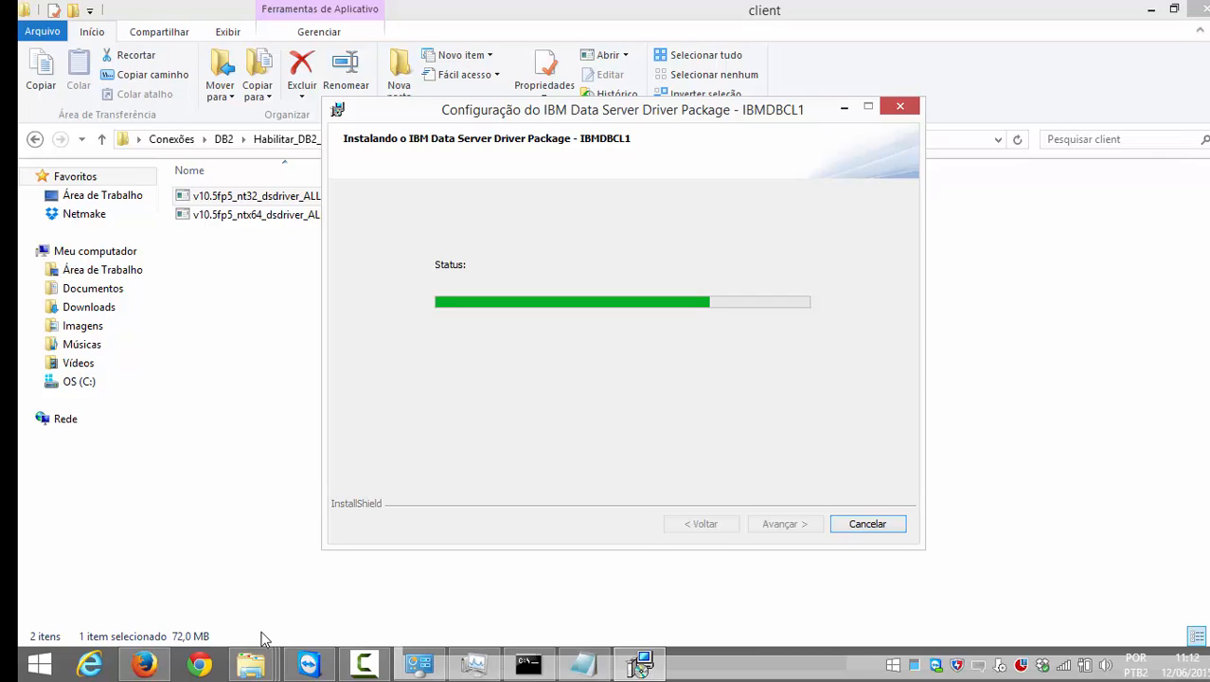
Step: After installation completes, finish the IBM Data Server Driver Package wizard with Concluir
mouse_move(261, 667)
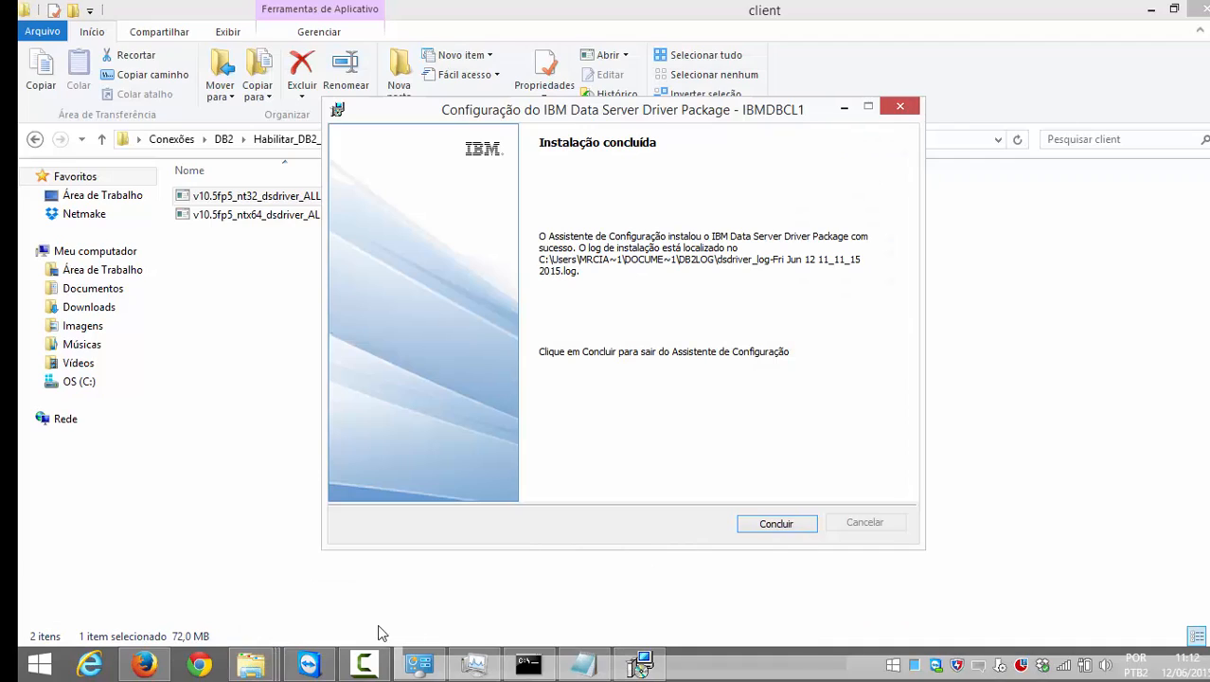
click(784, 526)
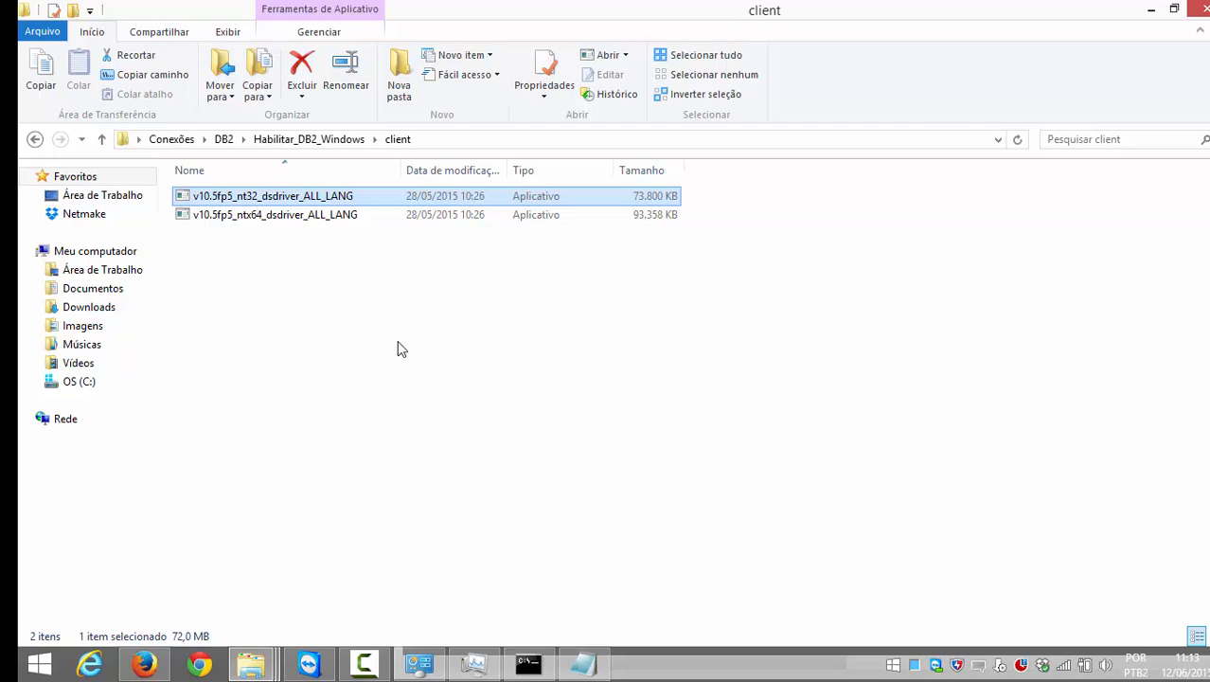
Step: Copy php_ibm_db2.dll from the dll_php54 folder into Scriptcase's php ext folder
key(BackSpace)
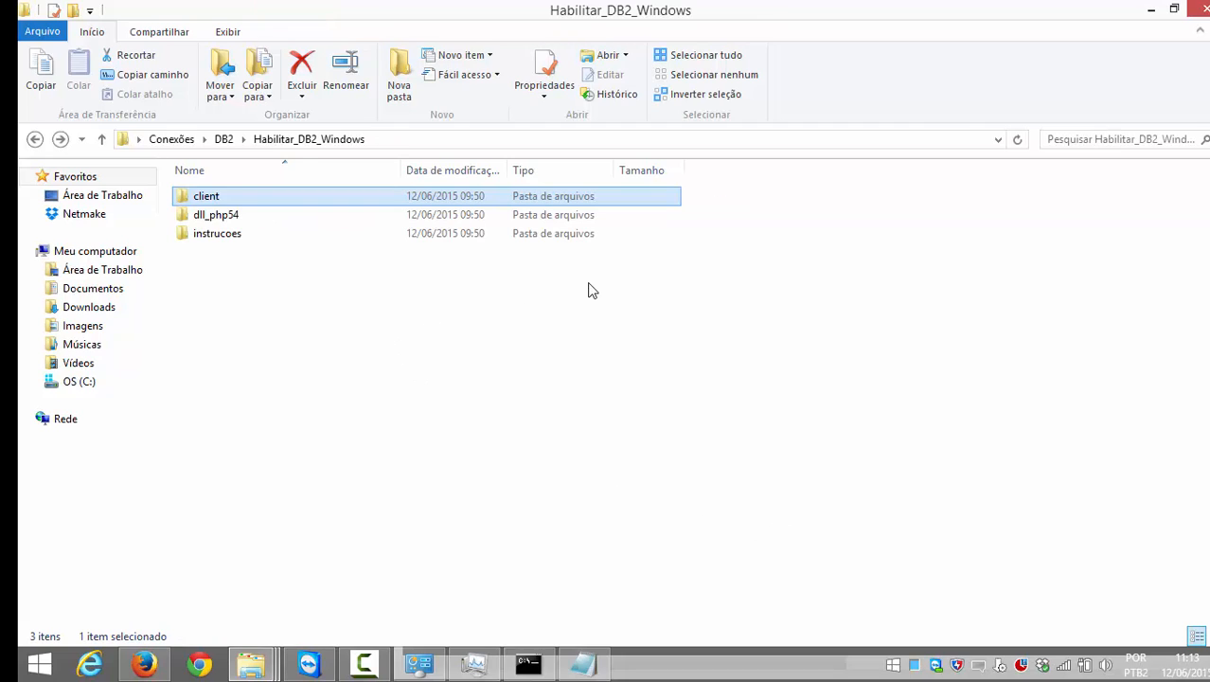
double_click(236, 217)
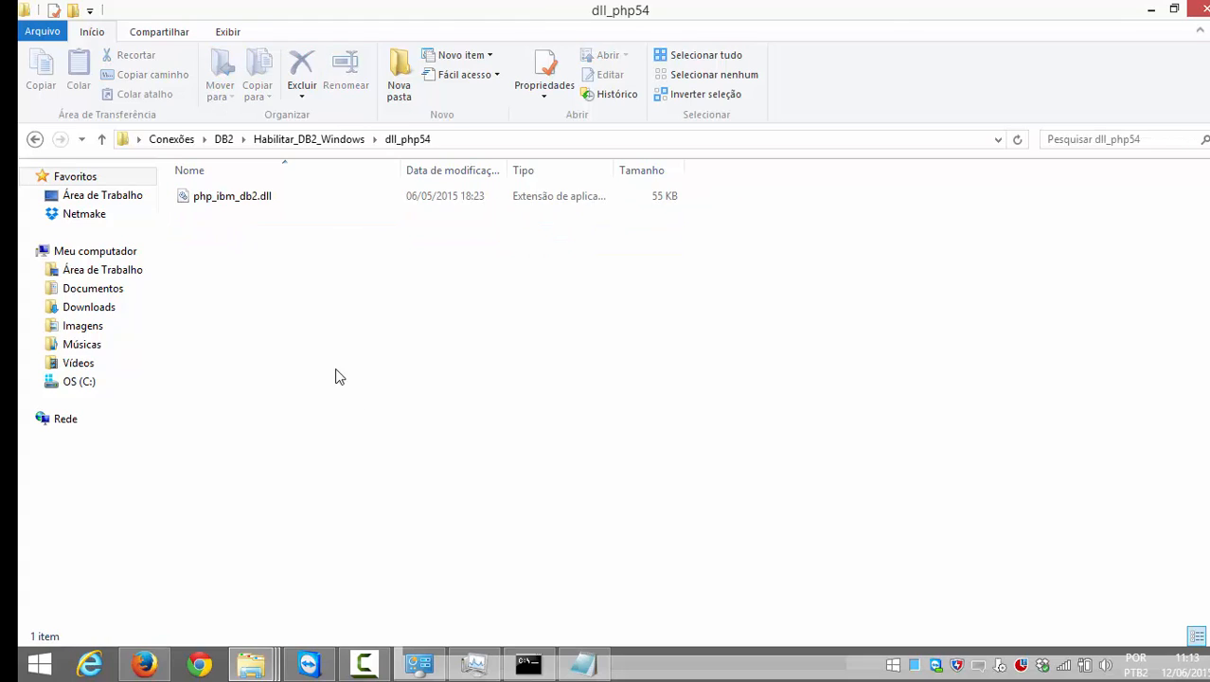
click(242, 201)
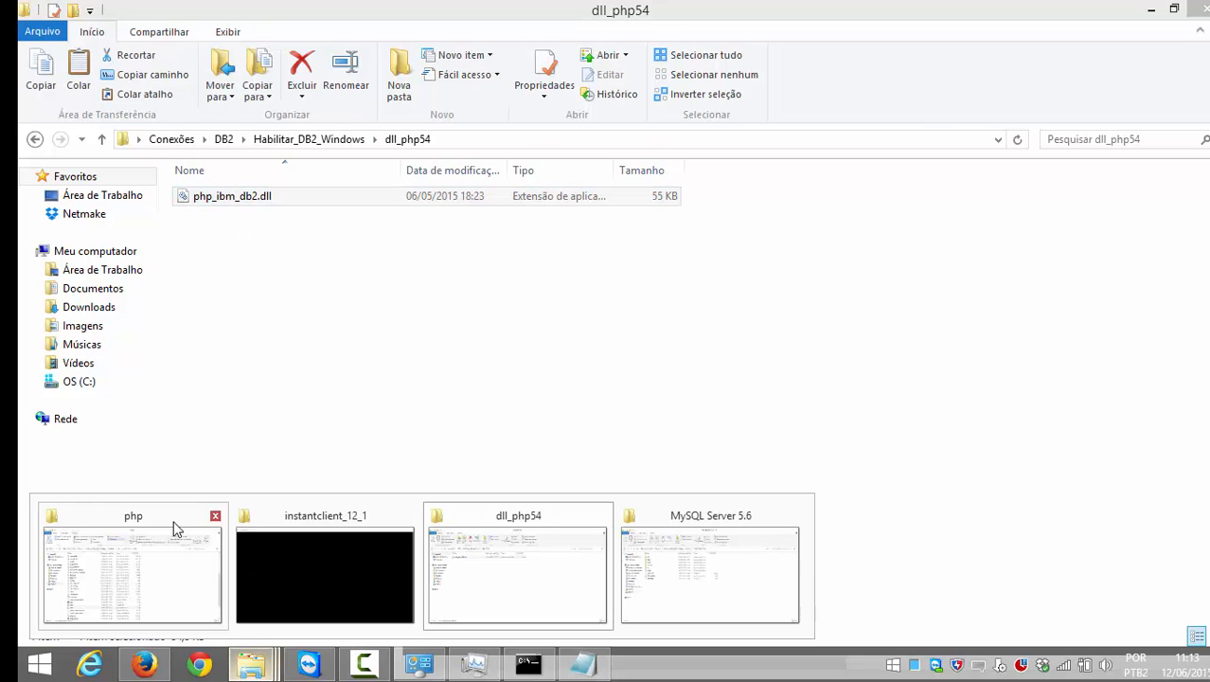
click(159, 519)
scroll(587, 312, up, 10)
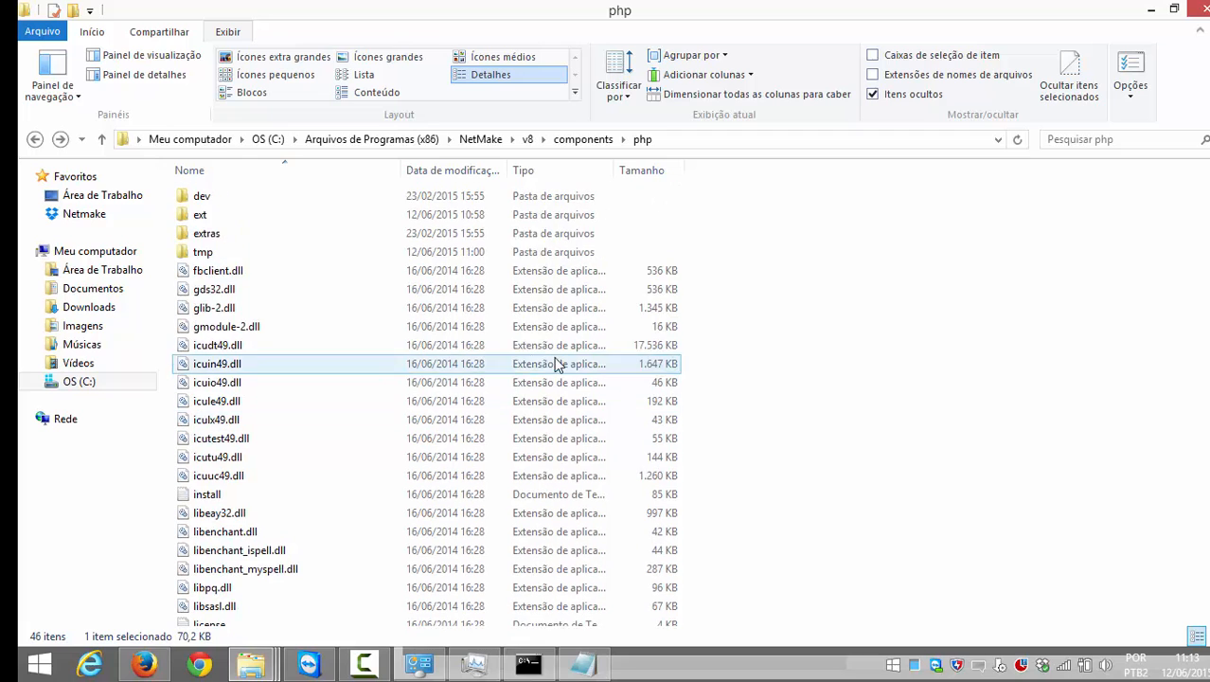
double_click(248, 219)
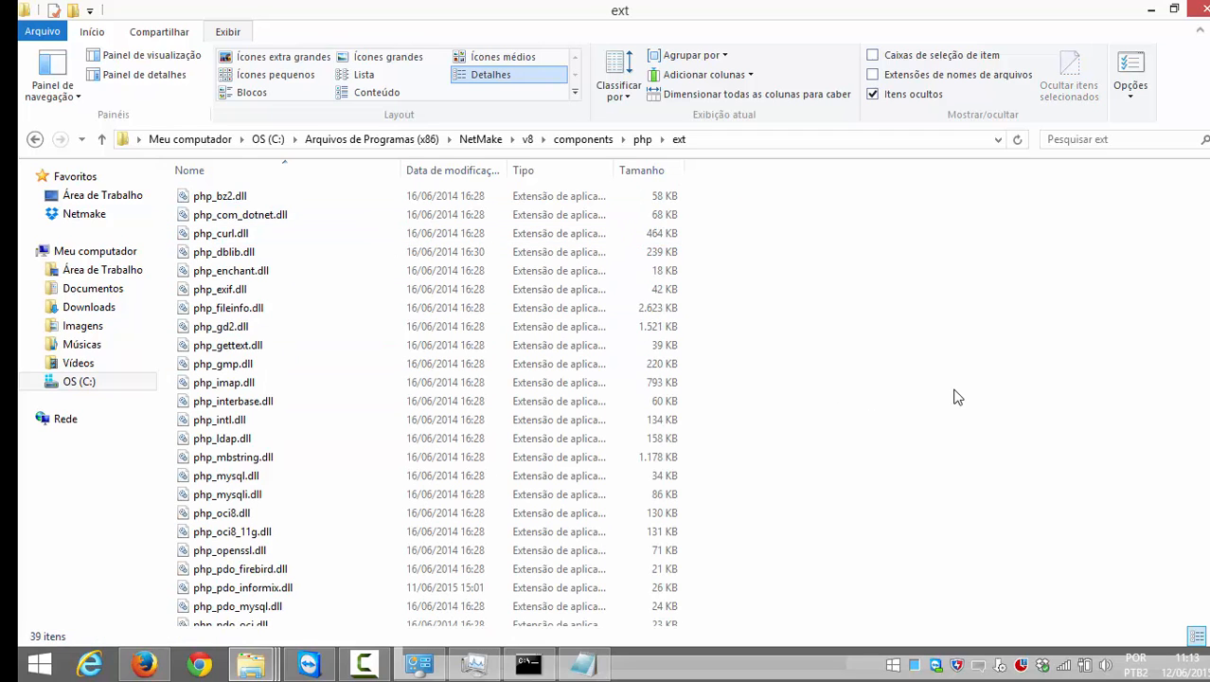
key(ctrl+v)
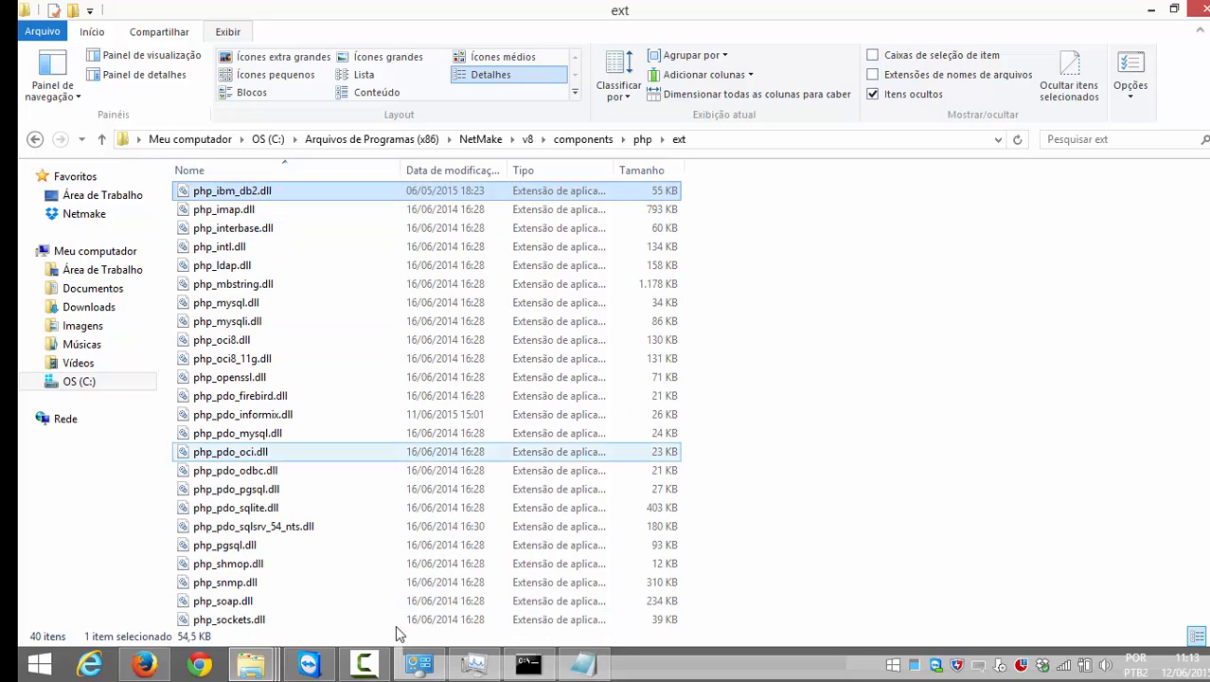
Step: Open php.ini from the Scriptcase php folder in Notepad
key(BackSpace)
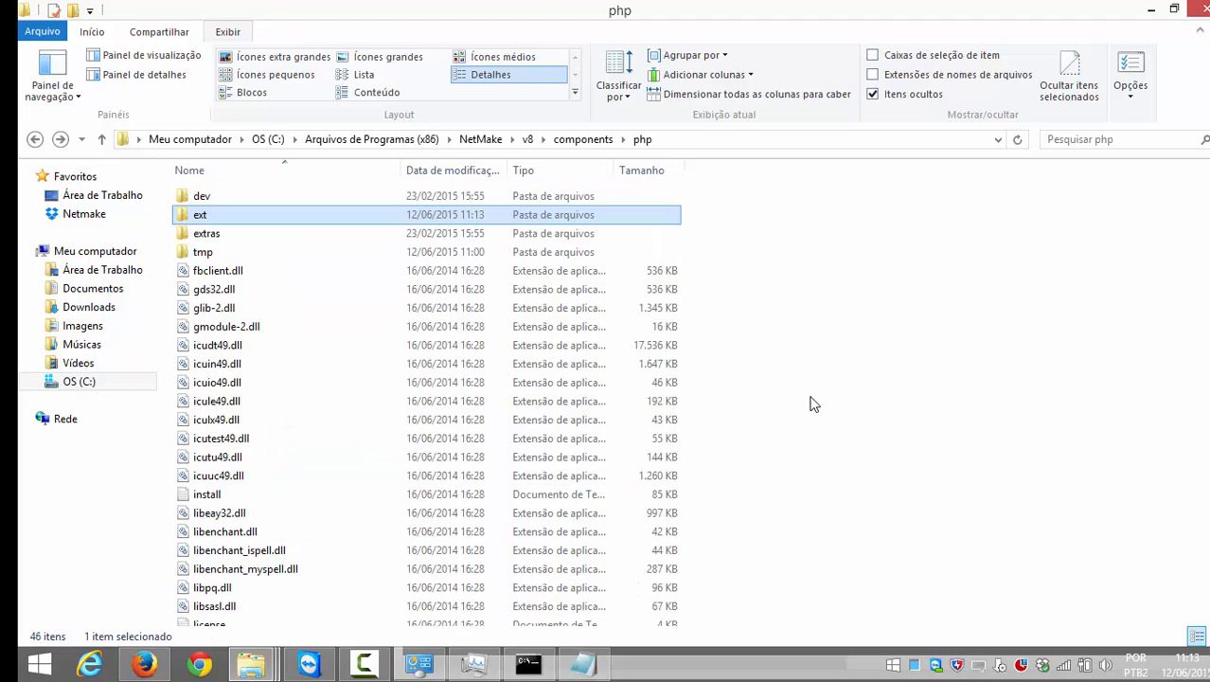
scroll(784, 402, down, 4)
scroll(769, 411, down, 4)
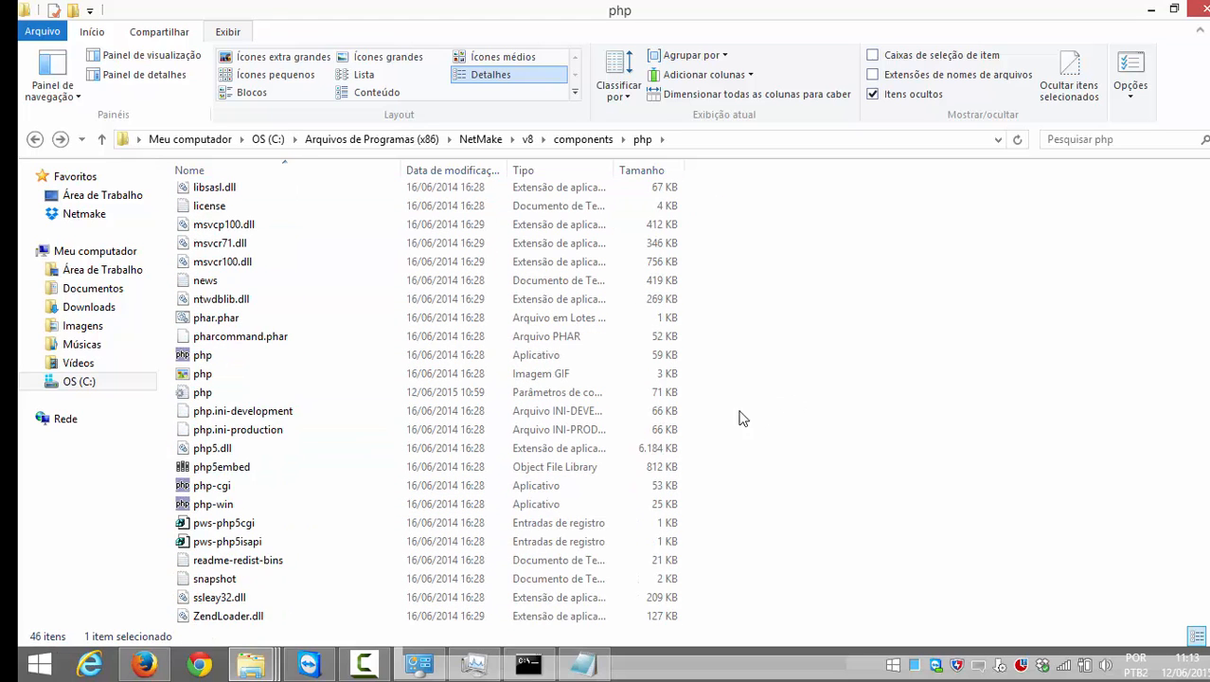
scroll(681, 418, up, 6)
scroll(656, 418, up, 2)
scroll(656, 418, down, 4)
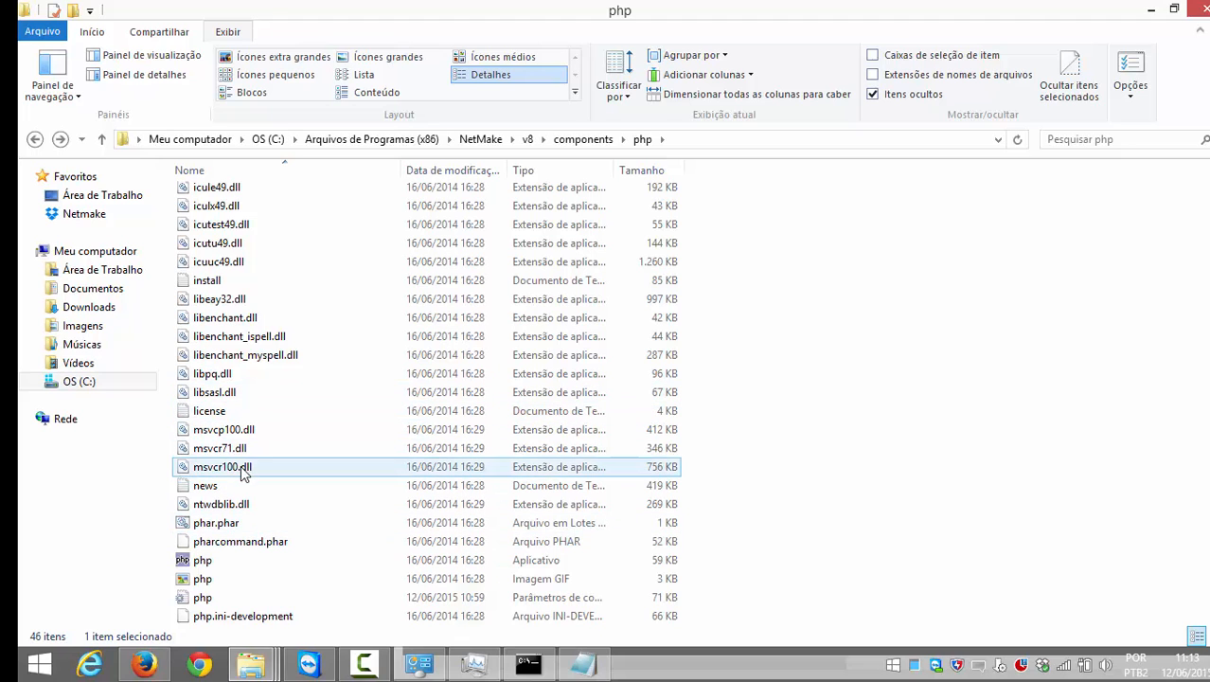
scroll(225, 544, down, 1)
double_click(225, 541)
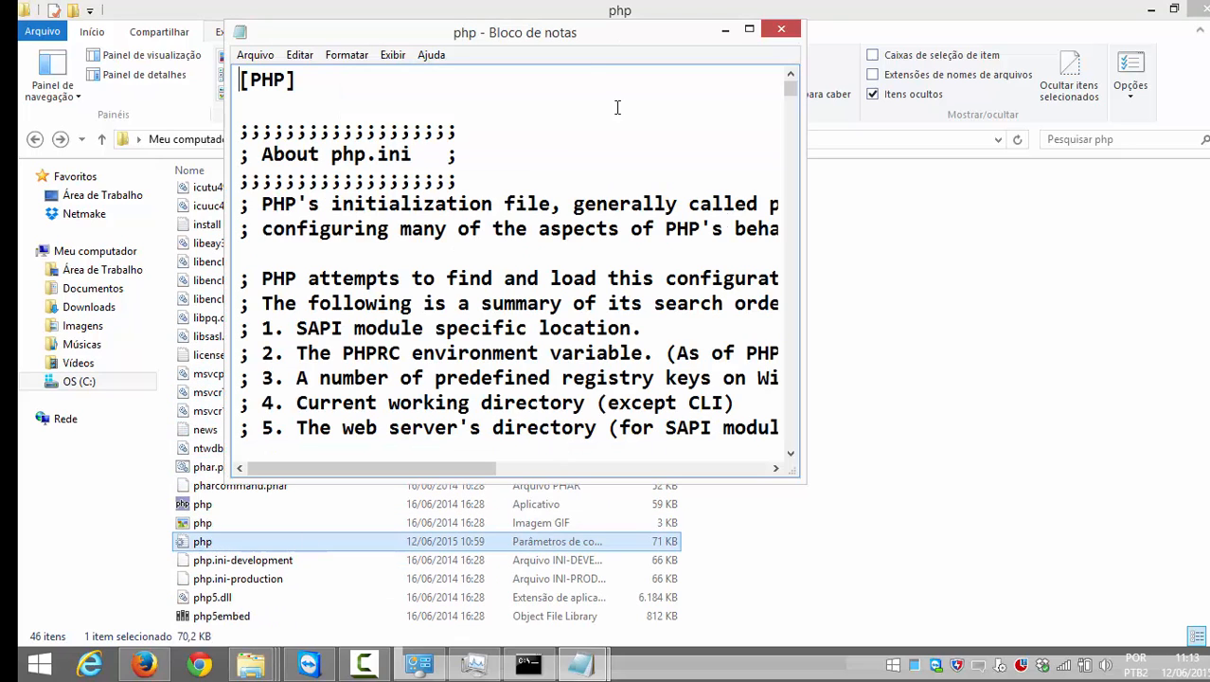
Step: Find php.ini's extension= list and insert a blank line after the last informix entry
click(758, 19)
key(ctrl+f)
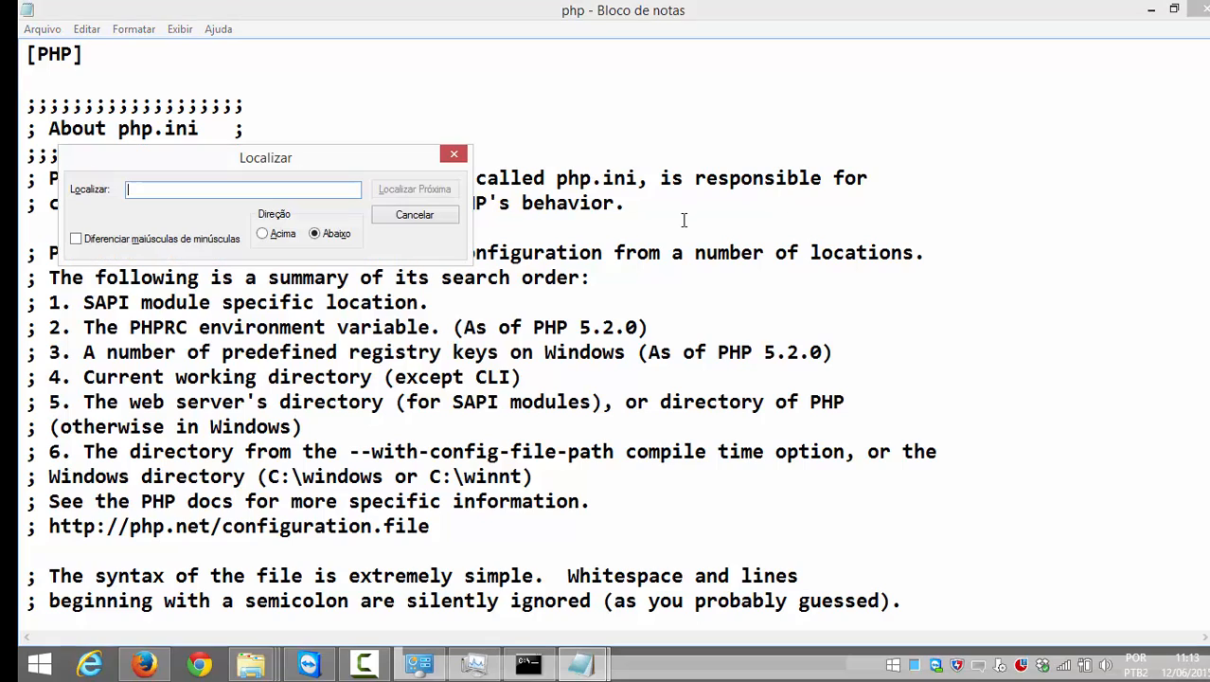
text(extension=)
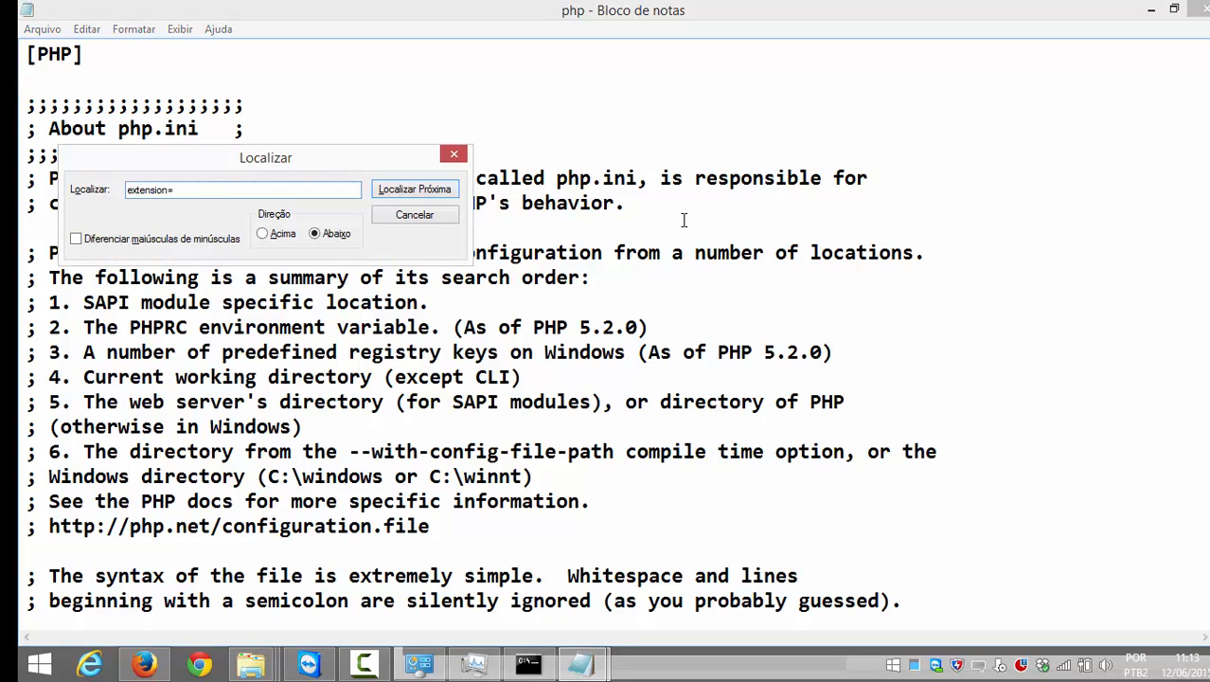
key(Return)
click(454, 154)
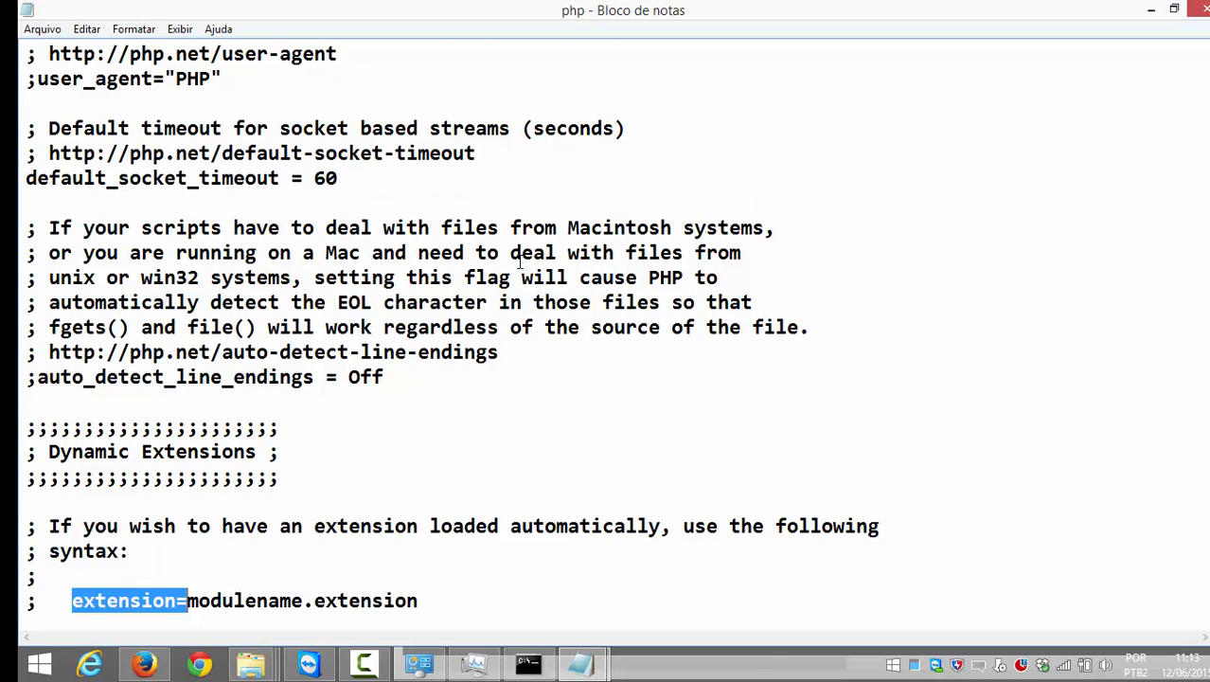
scroll(518, 264, down, 20)
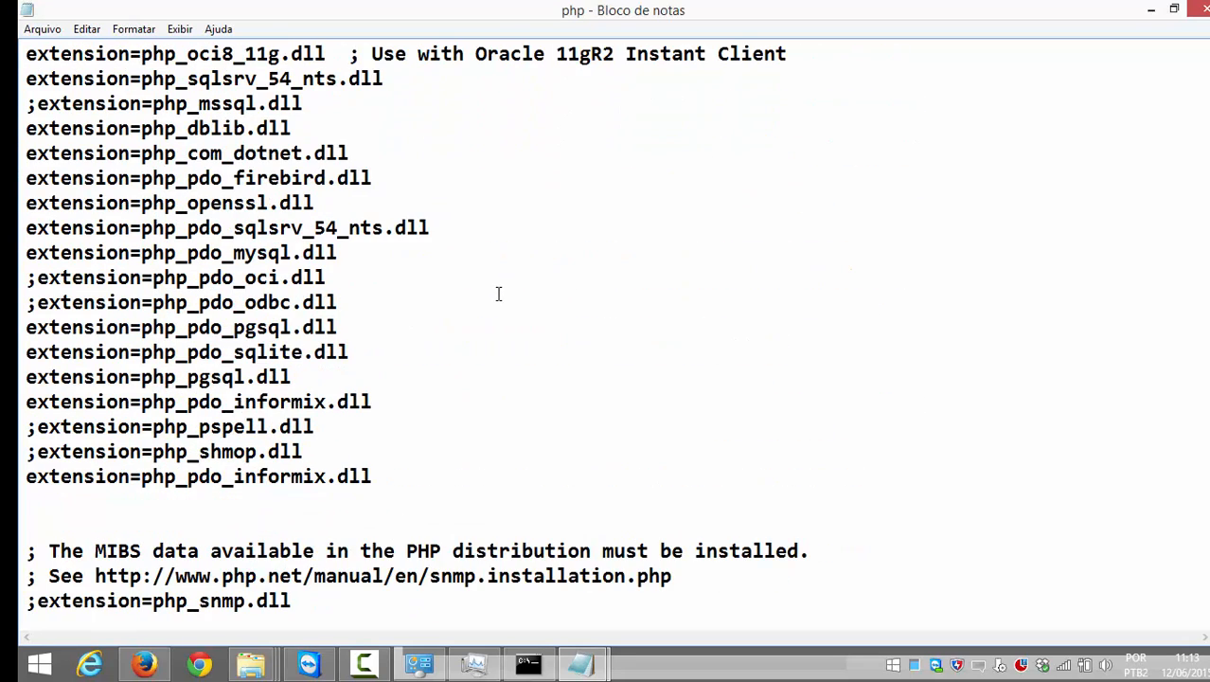
click(450, 455)
click(440, 476)
key(Return)
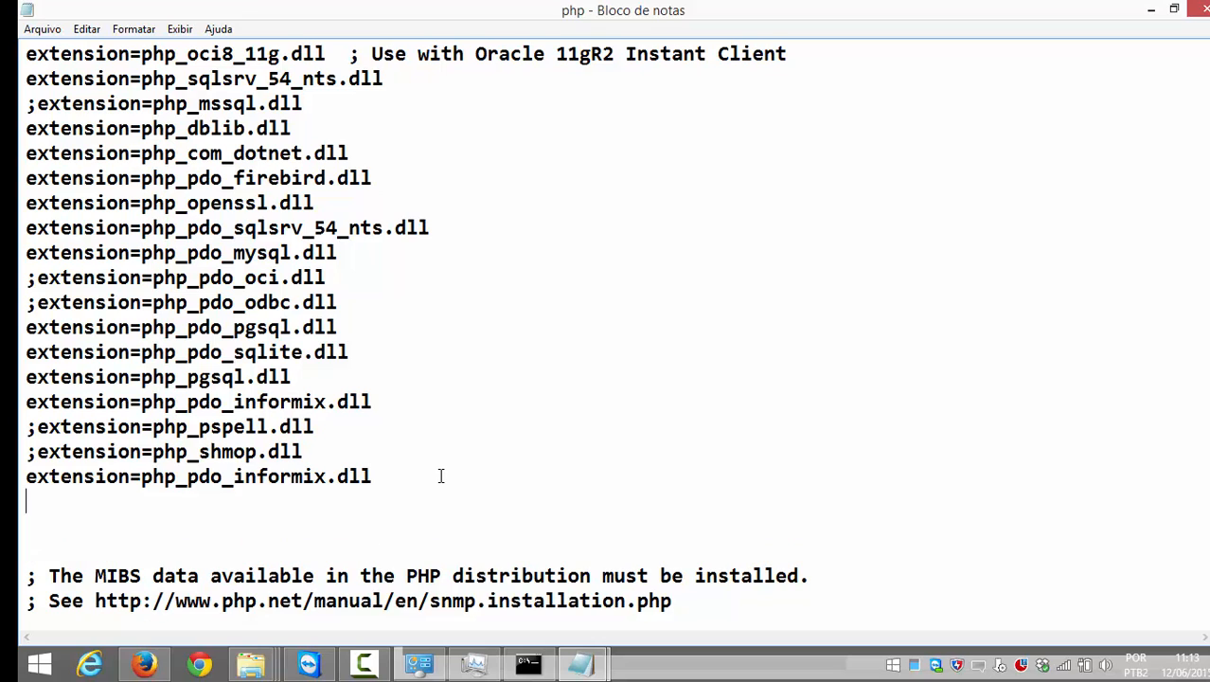
key(alt+Tab)
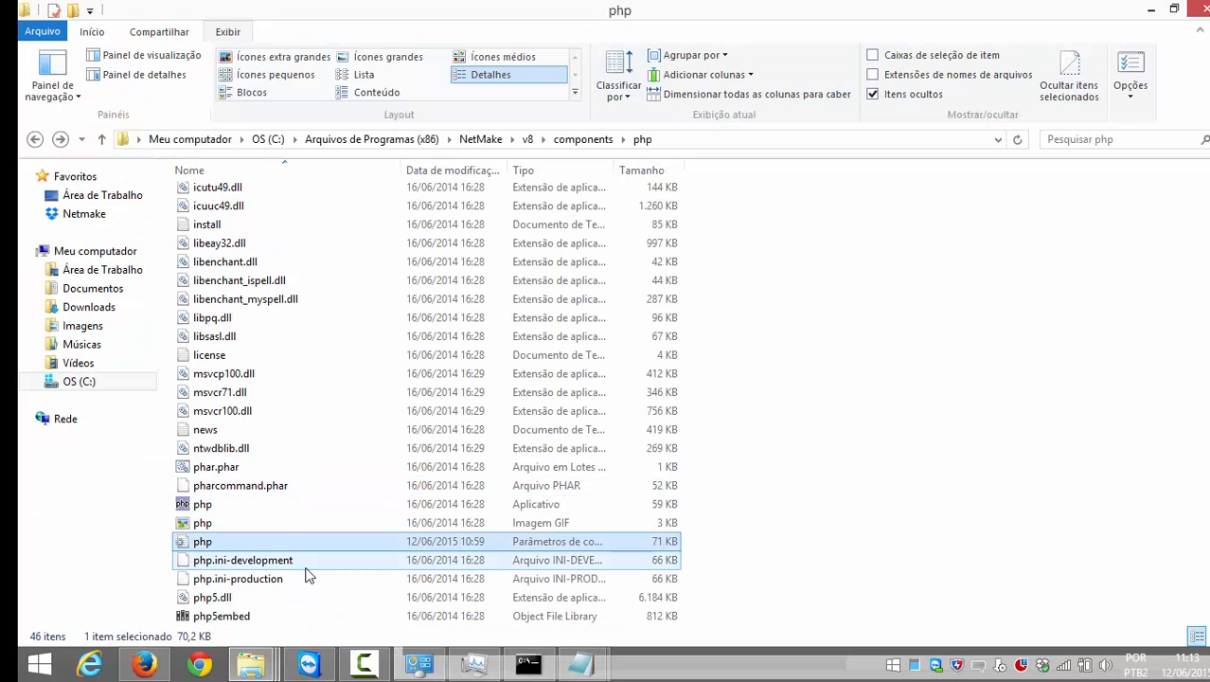
Step: In Firefox, check the diagnosis page's database support, then open the DB2 connection help article
click(144, 662)
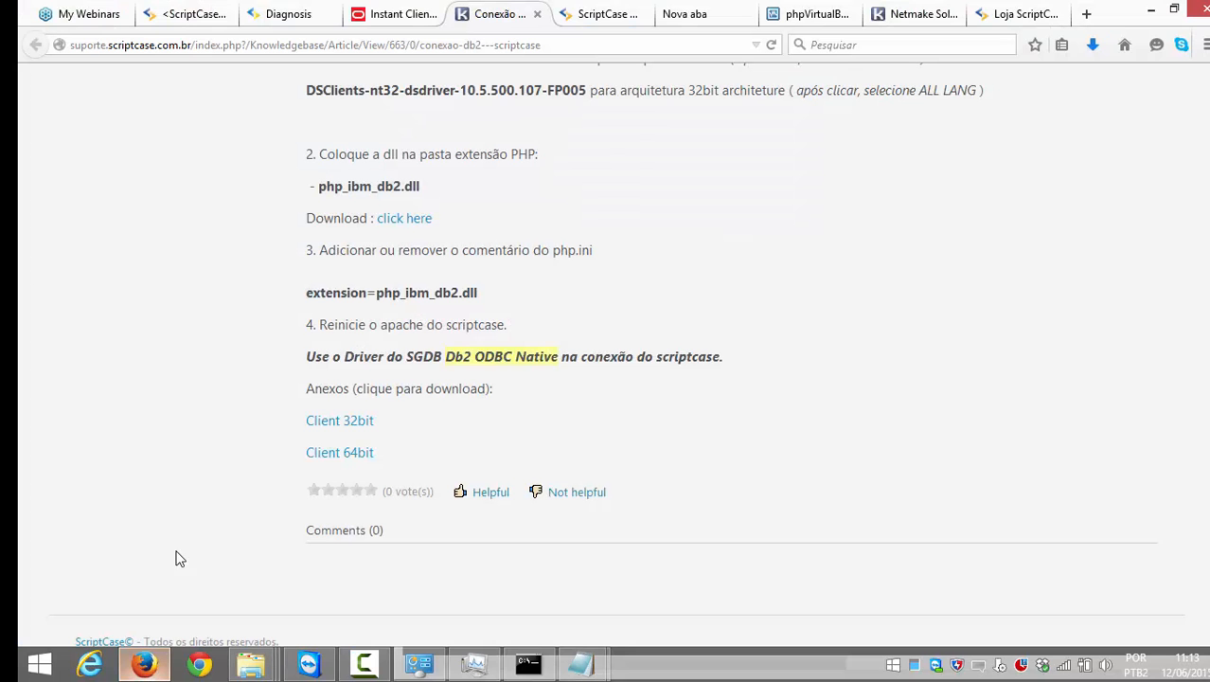
click(183, 16)
click(273, 19)
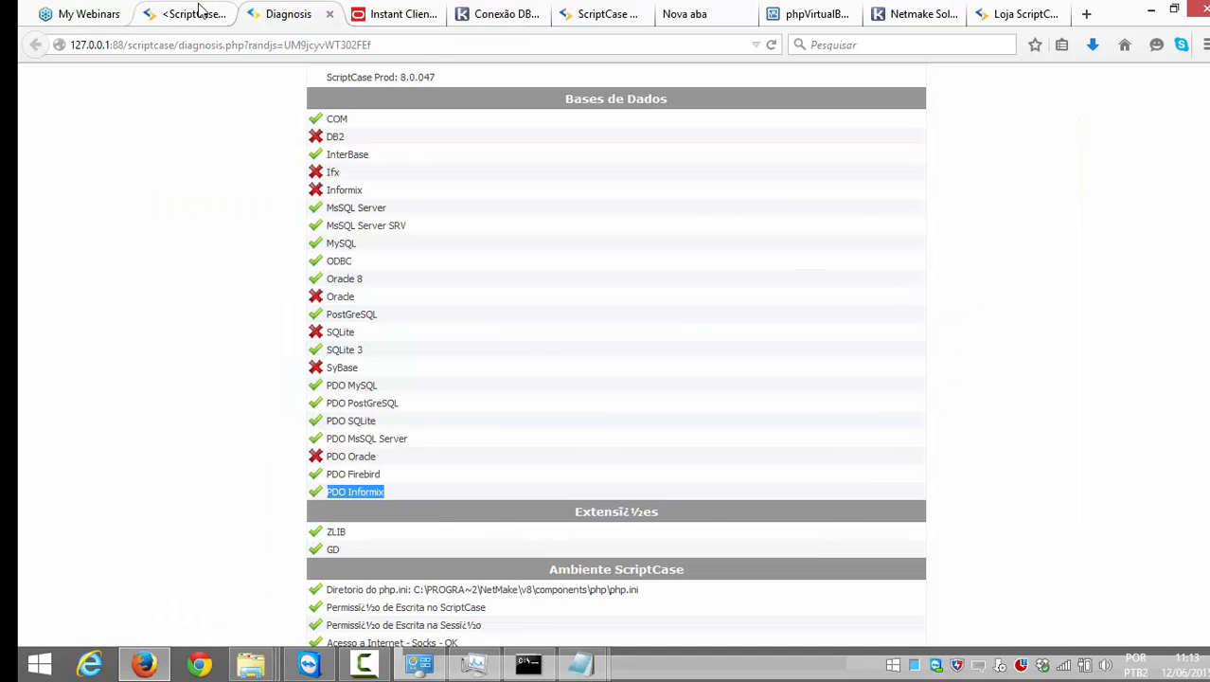
click(185, 14)
click(479, 15)
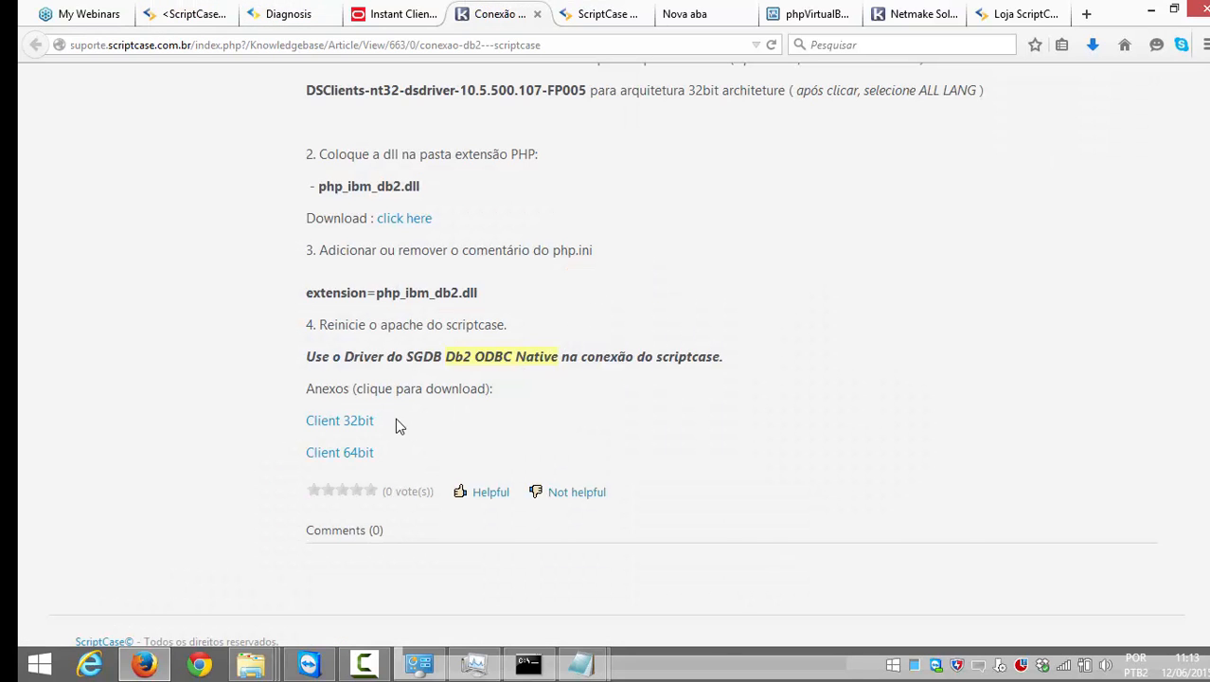
Step: Copy the extension=php_ibm_db2.dll line from the DB2 article
drag(479, 295, 310, 297)
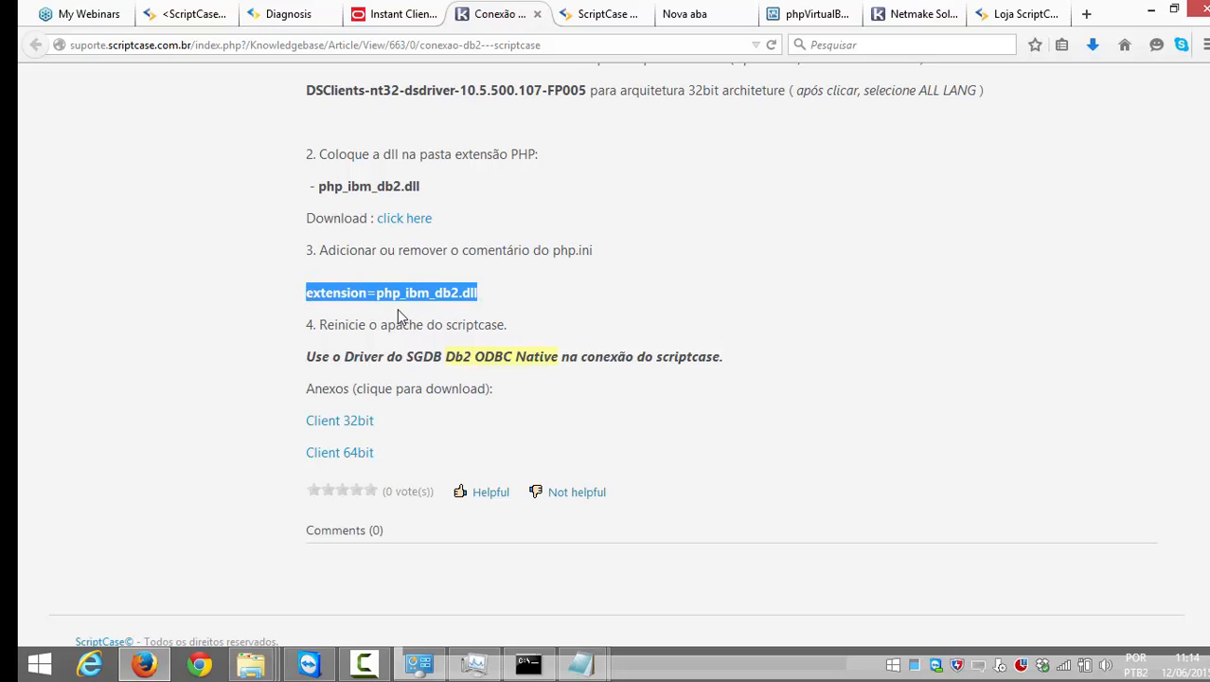
drag(478, 294, 307, 291)
key(ctrl+c)
click(493, 293)
key(alt)
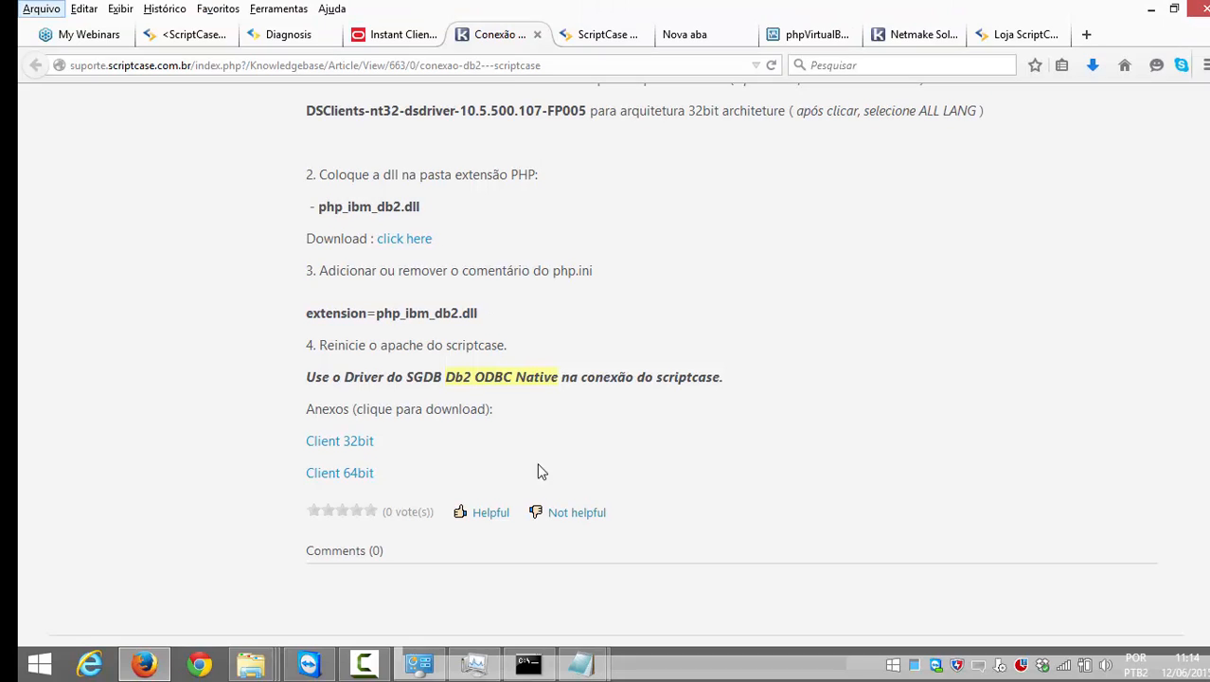
click(579, 663)
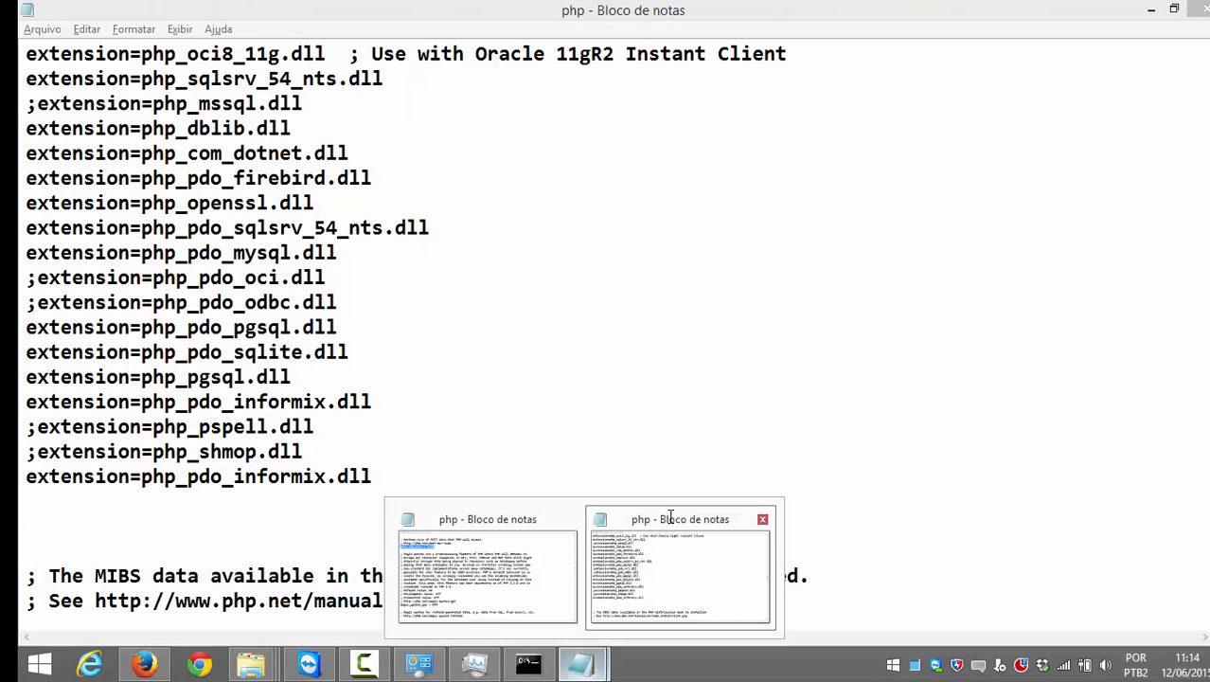
Step: Paste extension=php_ibm_db2.dll into php.ini, save it, and close both Notepad windows
click(671, 519)
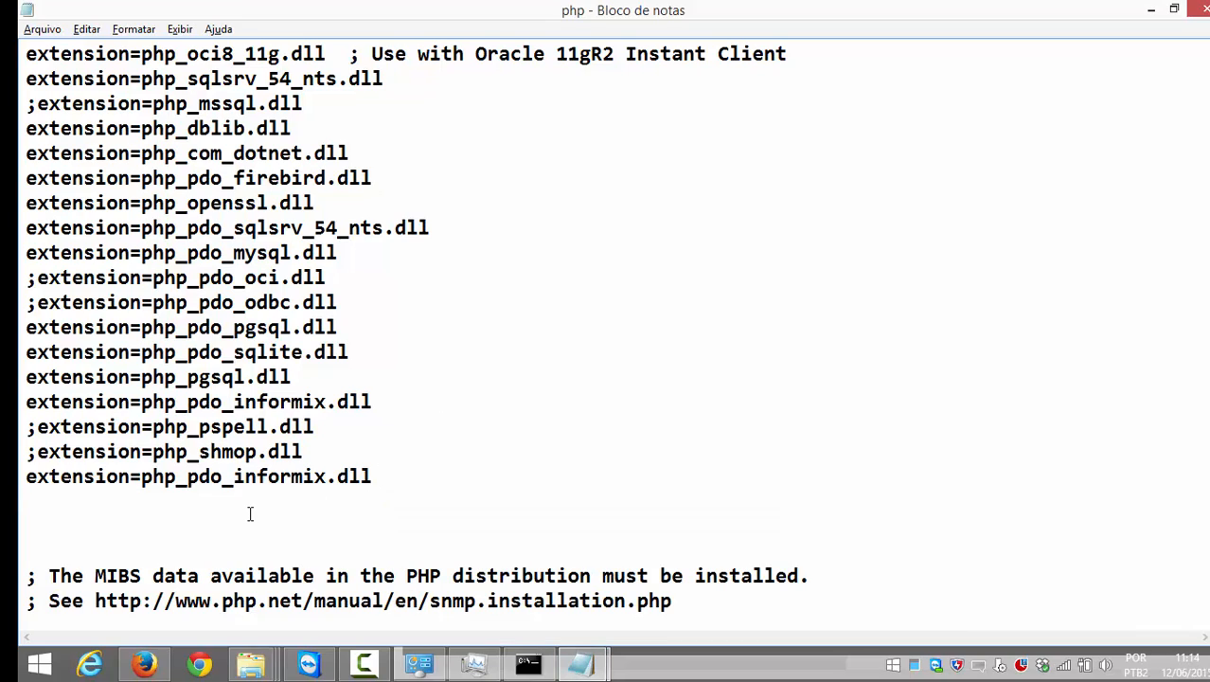
key(ctrl+v)
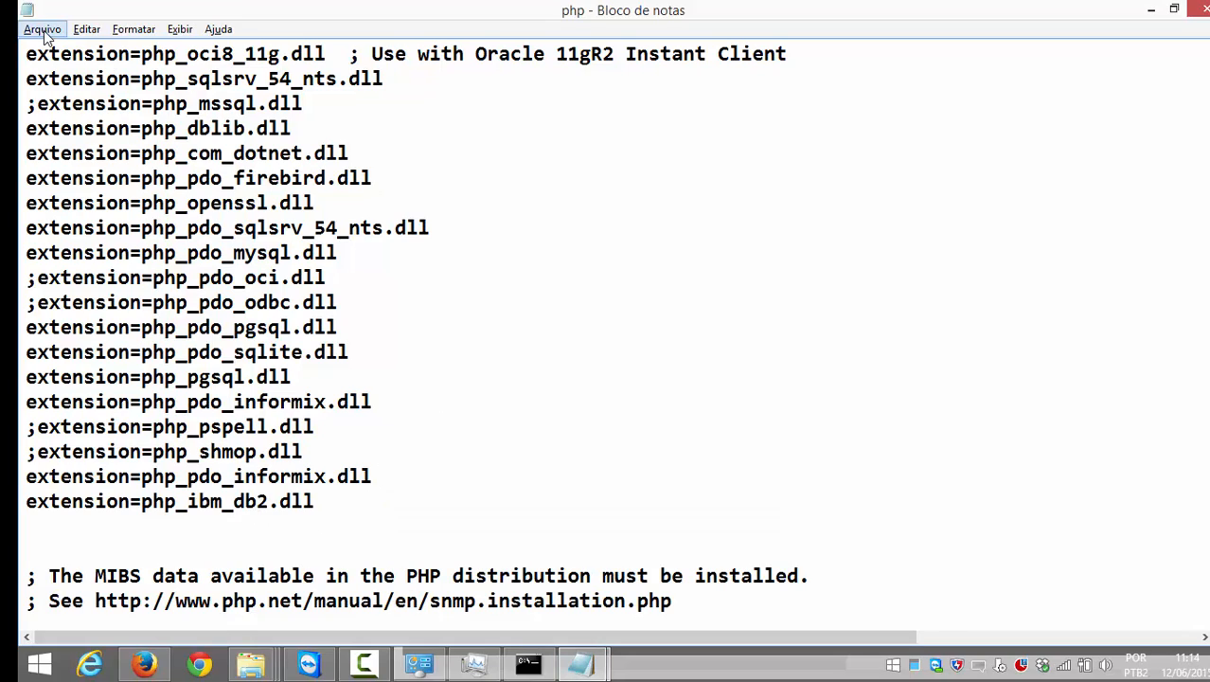
click(44, 31)
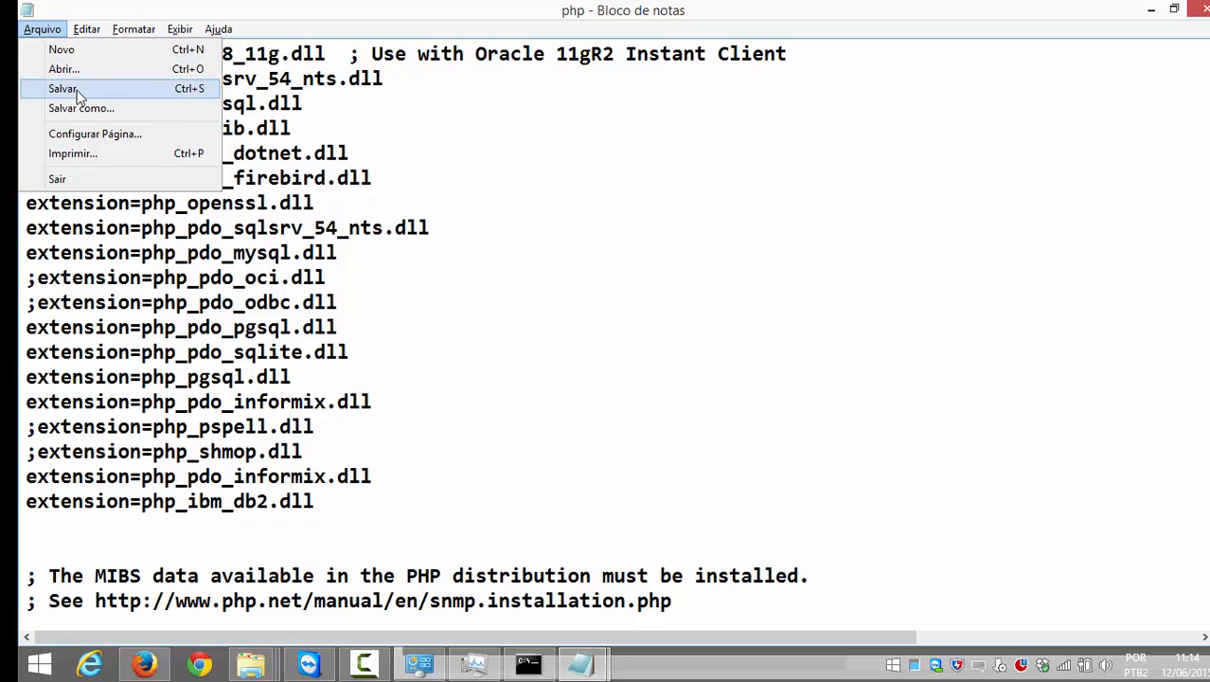
click(76, 90)
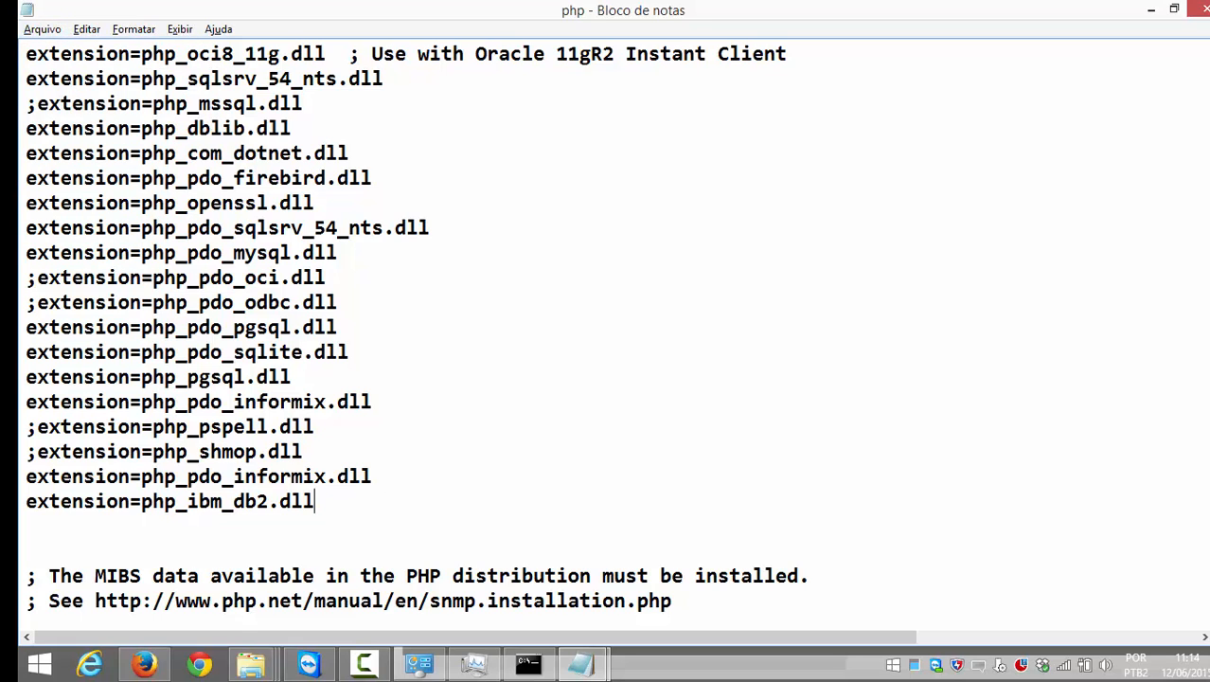
click(1197, 8)
click(584, 664)
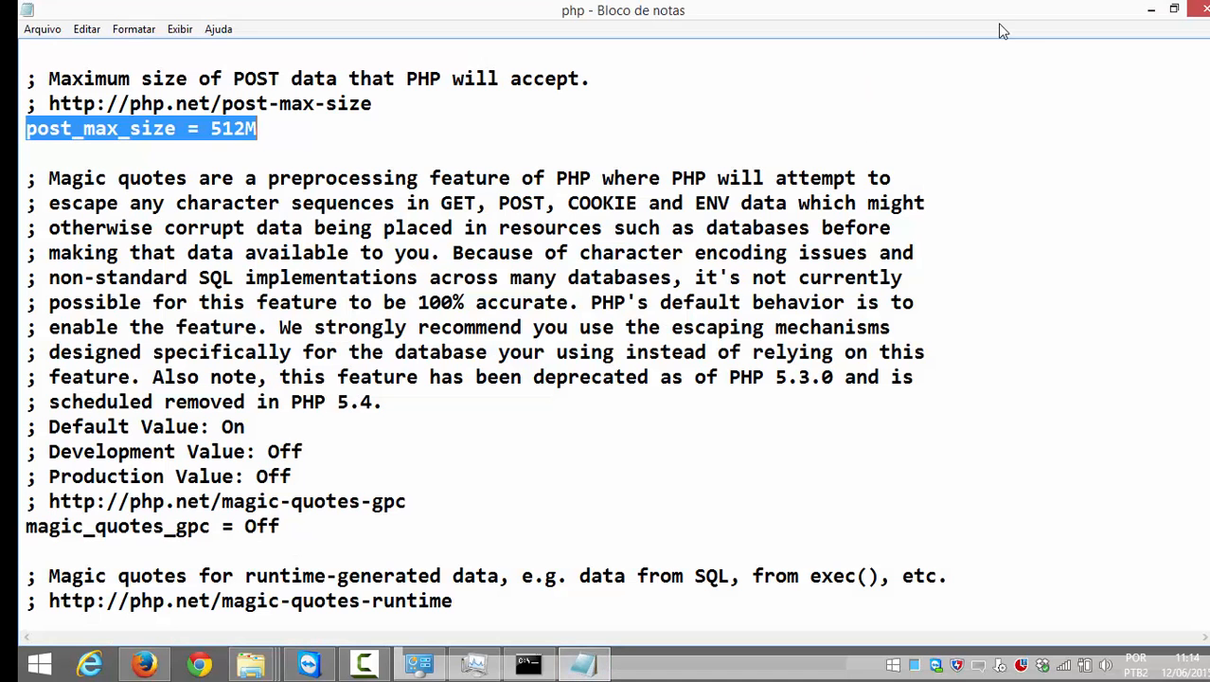
click(1203, 12)
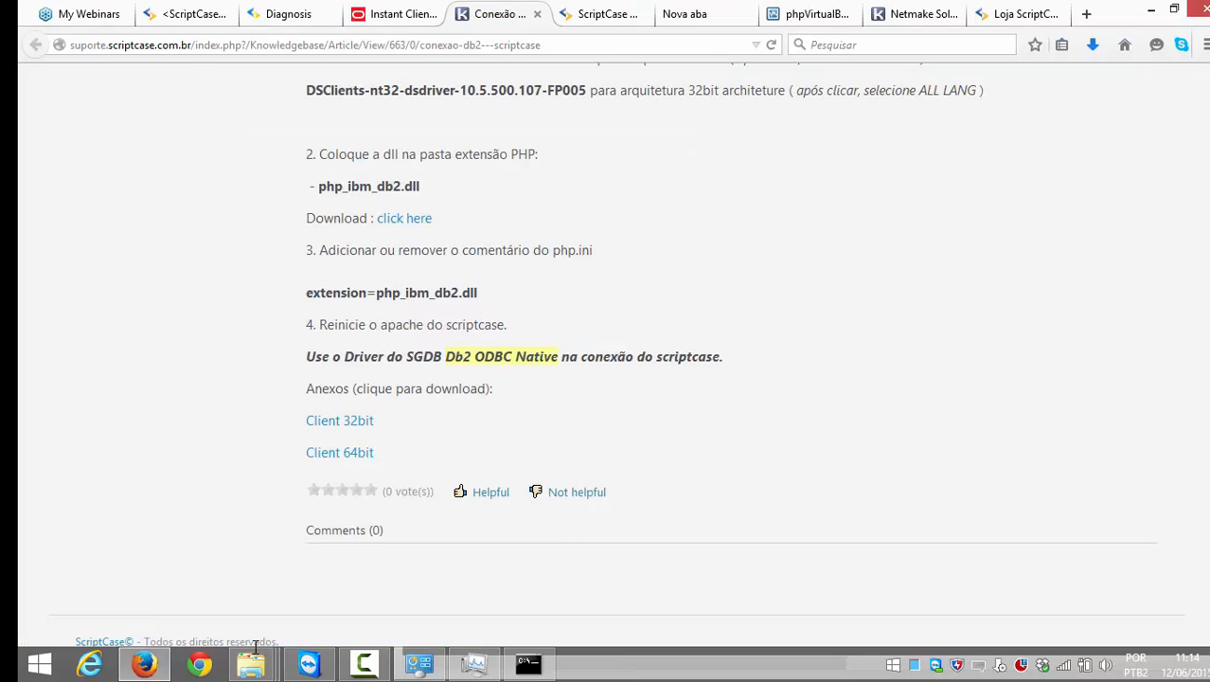
Step: Reopen php.ini and search for extension=php_ibm_db2.dll to confirm the line was saved
click(168, 568)
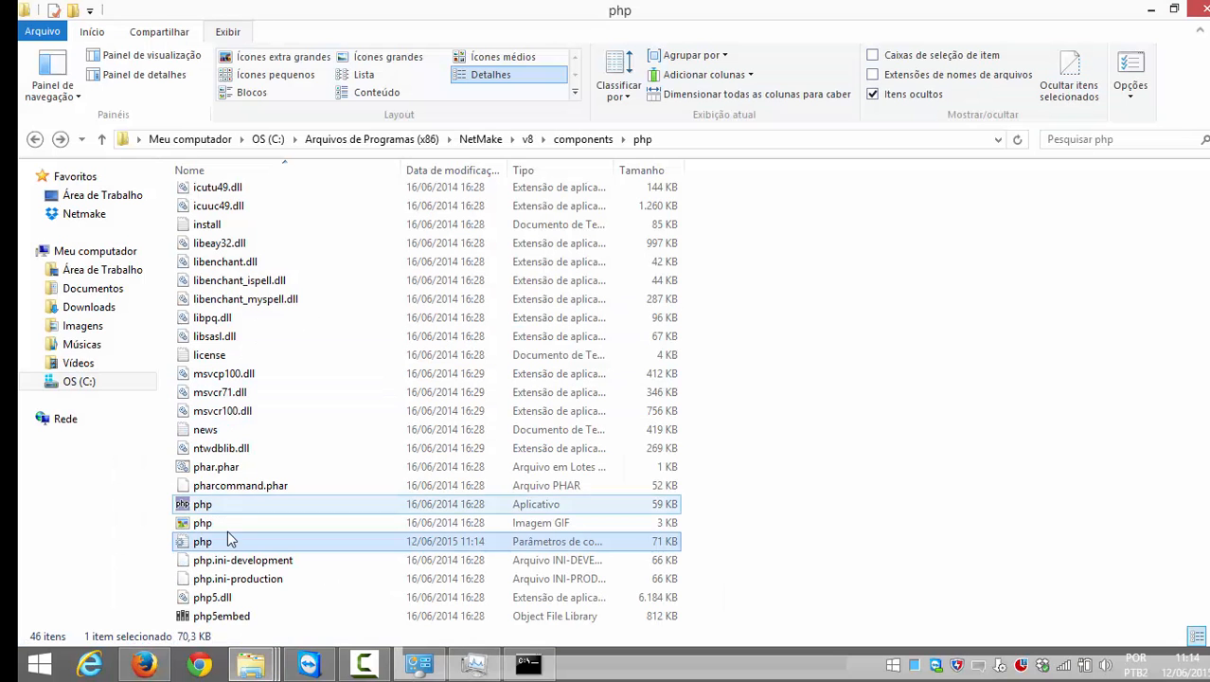
double_click(226, 549)
key(ctrl+f)
key(ctrl+v)
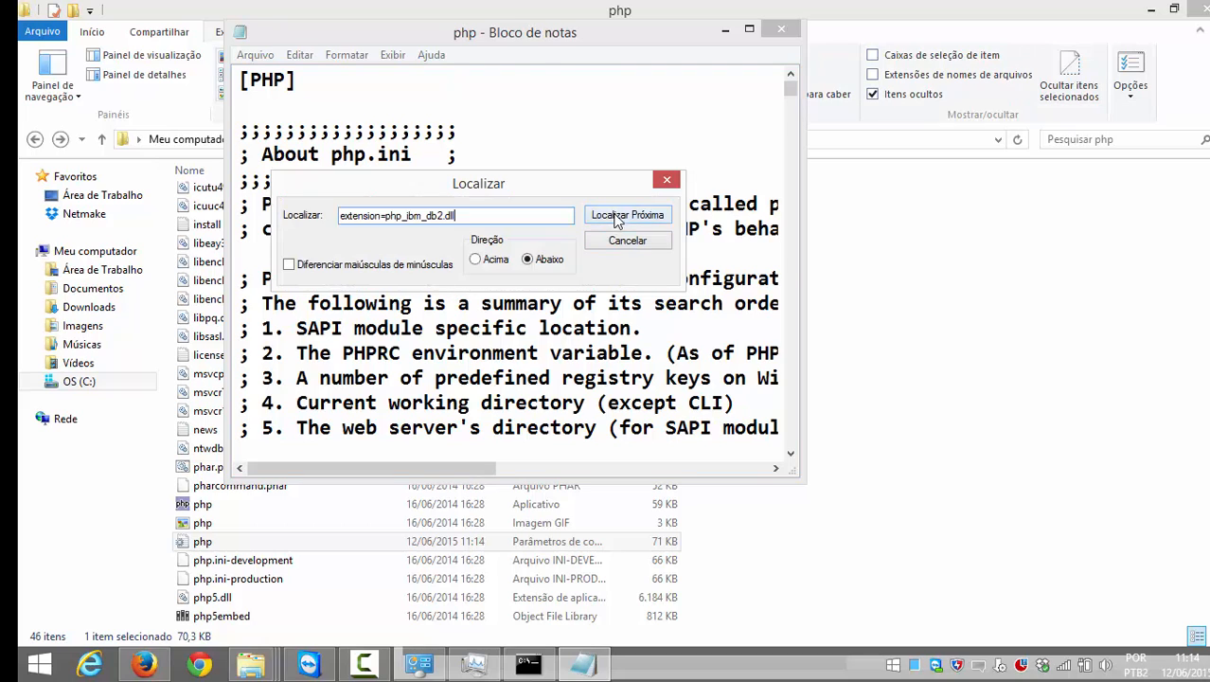
click(615, 216)
click(621, 241)
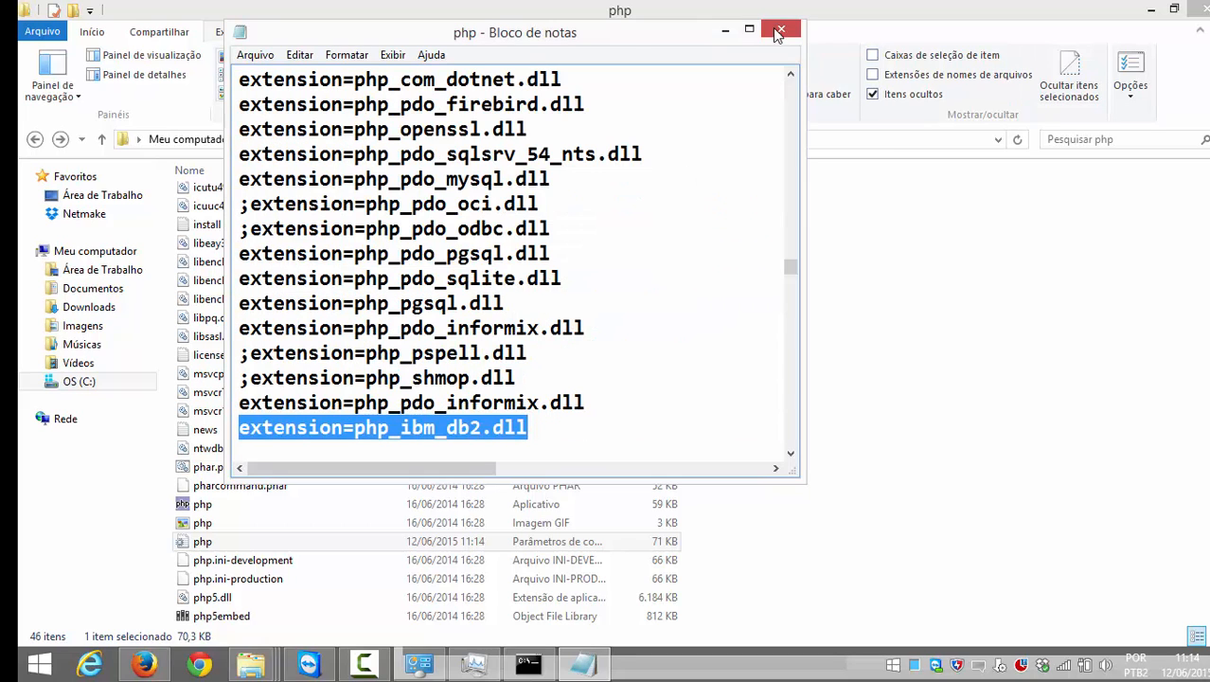
click(780, 29)
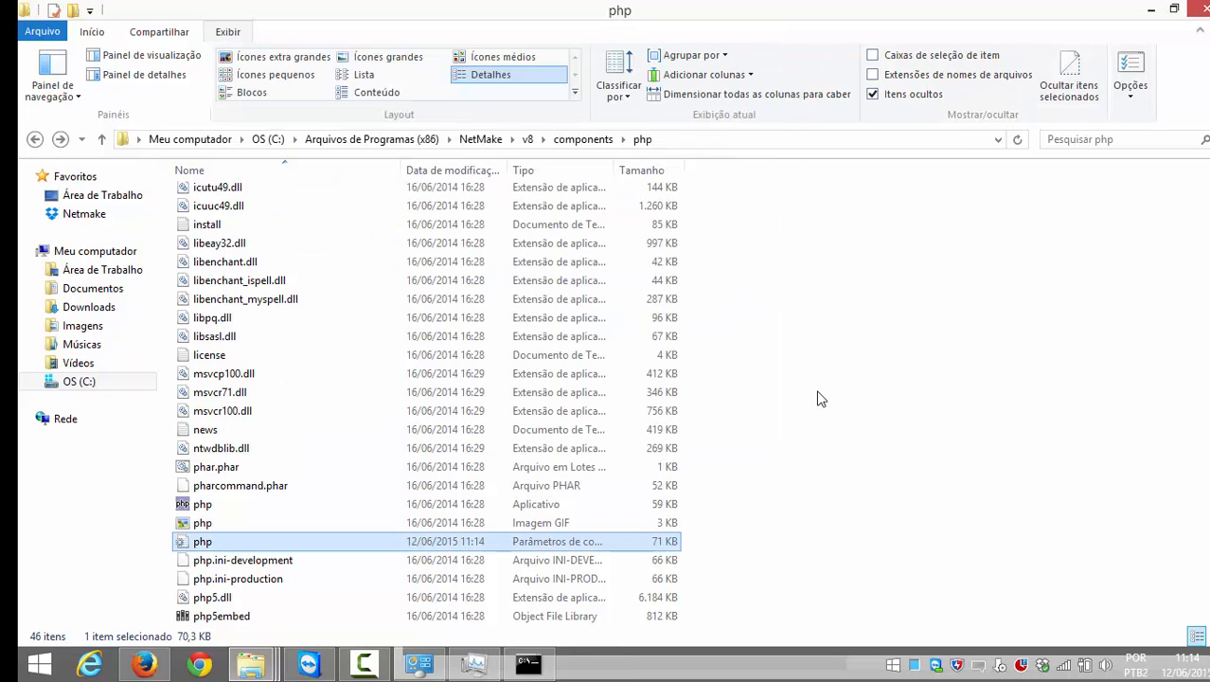
click(144, 664)
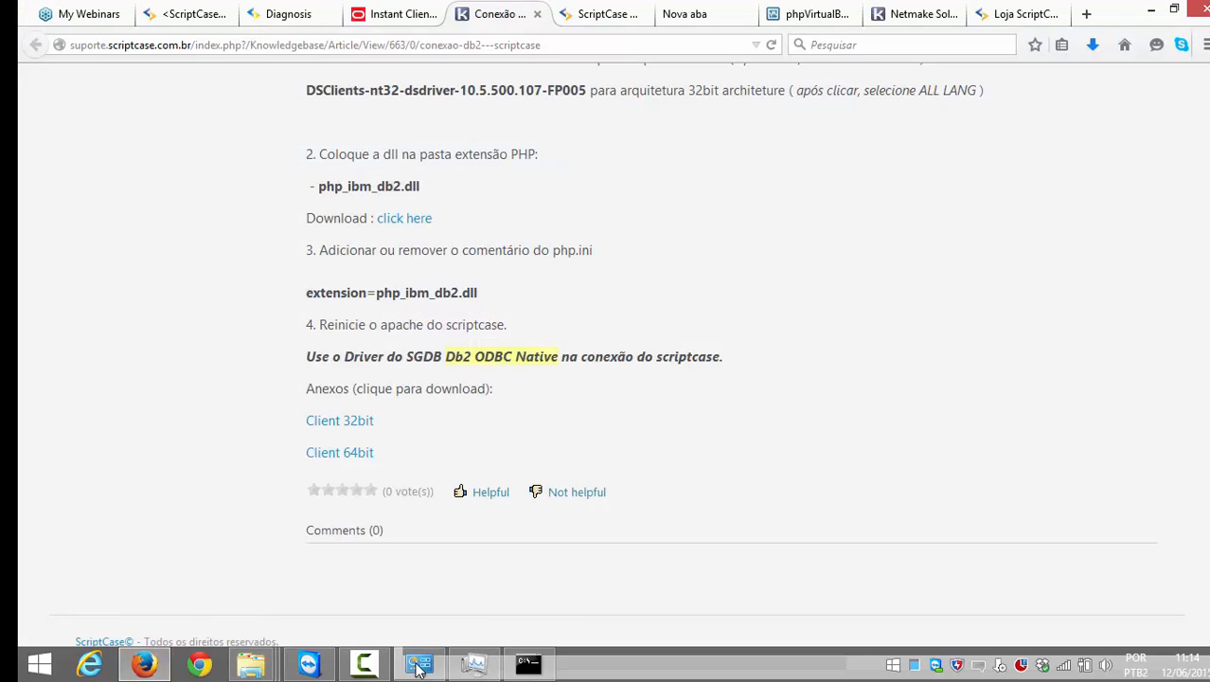
Step: Restart the ApacheScriptcase8 service in Task Manager's Services list, starting it again after it stops
click(464, 666)
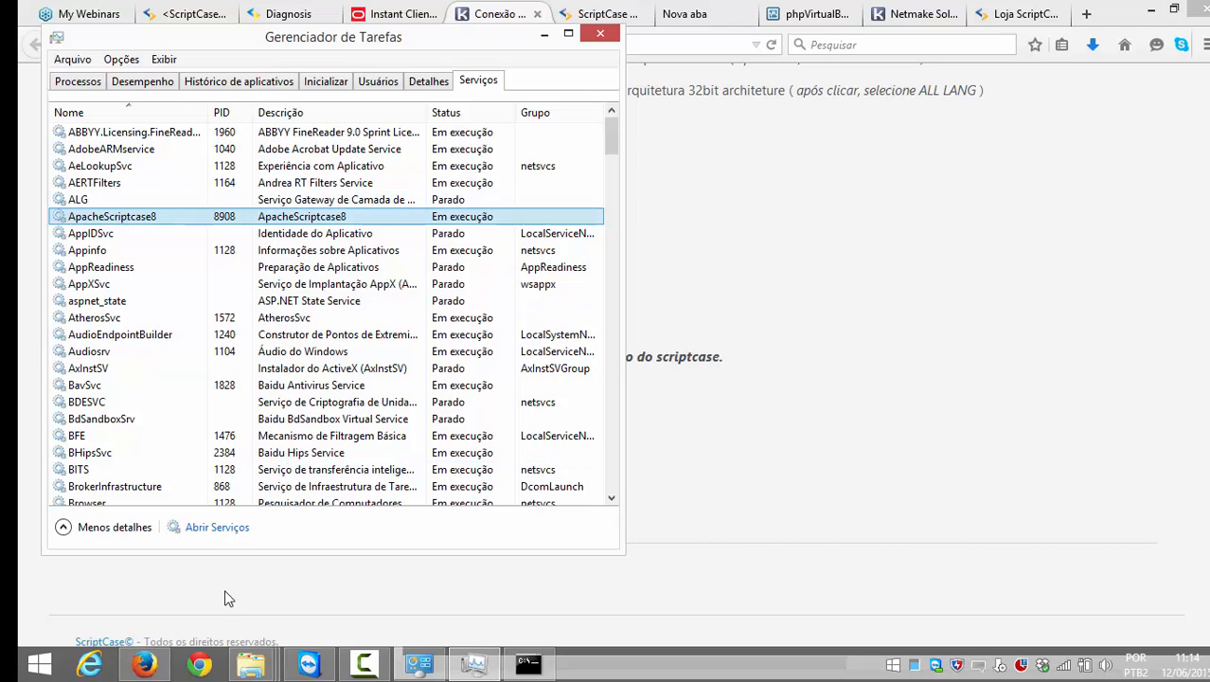
click(196, 583)
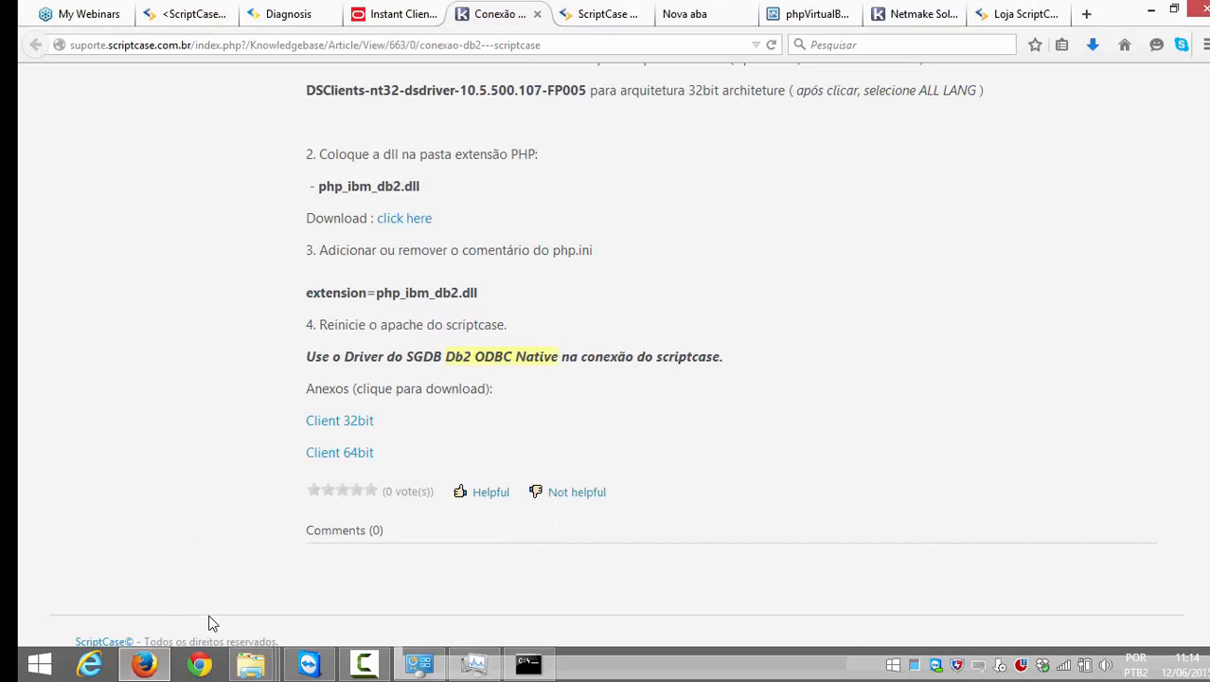
mouse_move(251, 662)
right_click(660, 669)
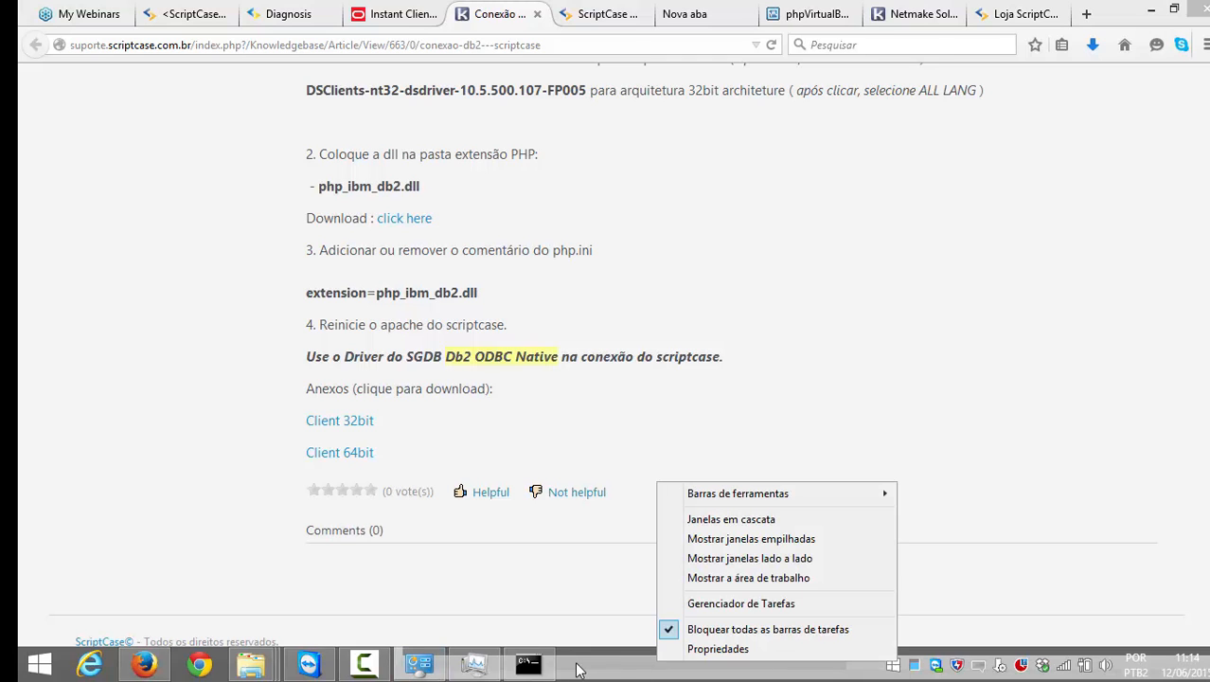
click(485, 666)
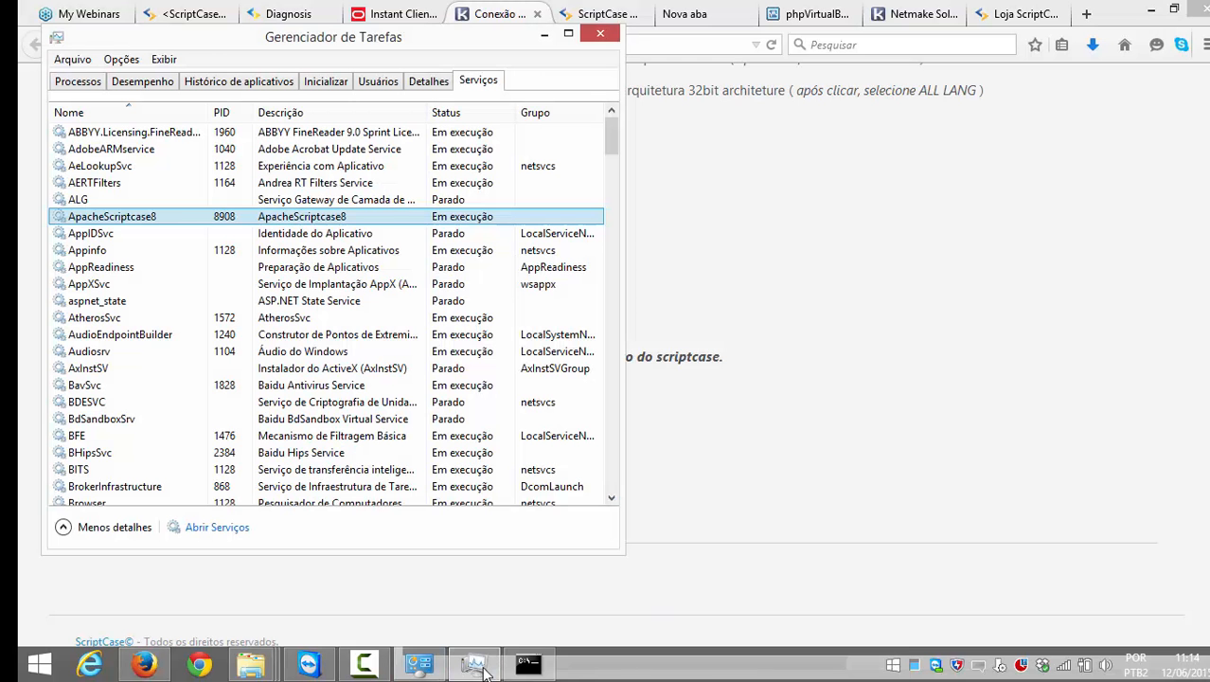
right_click(132, 217)
click(182, 266)
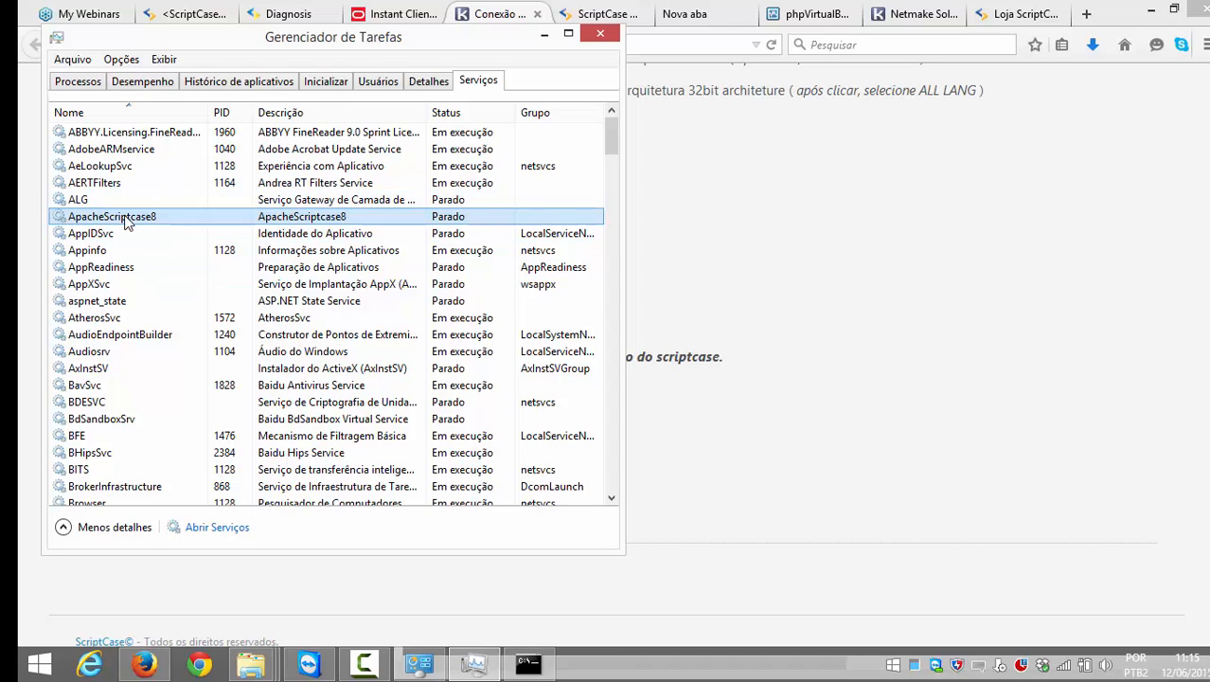
right_click(126, 220)
click(153, 230)
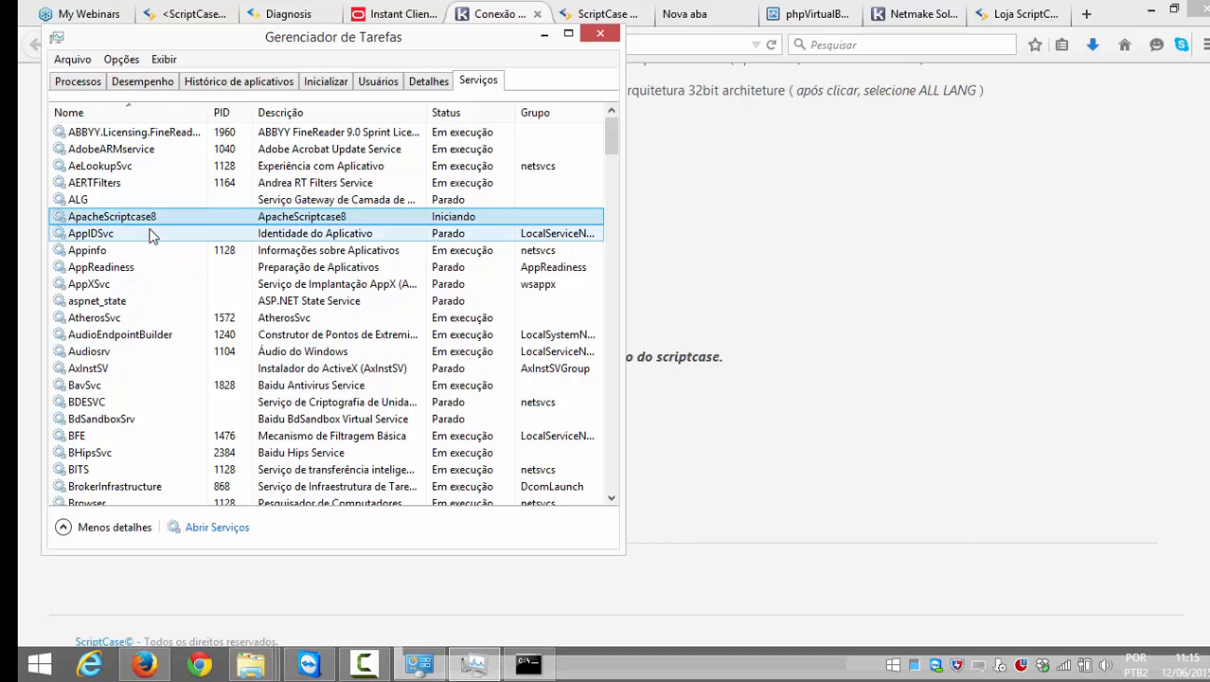
click(899, 335)
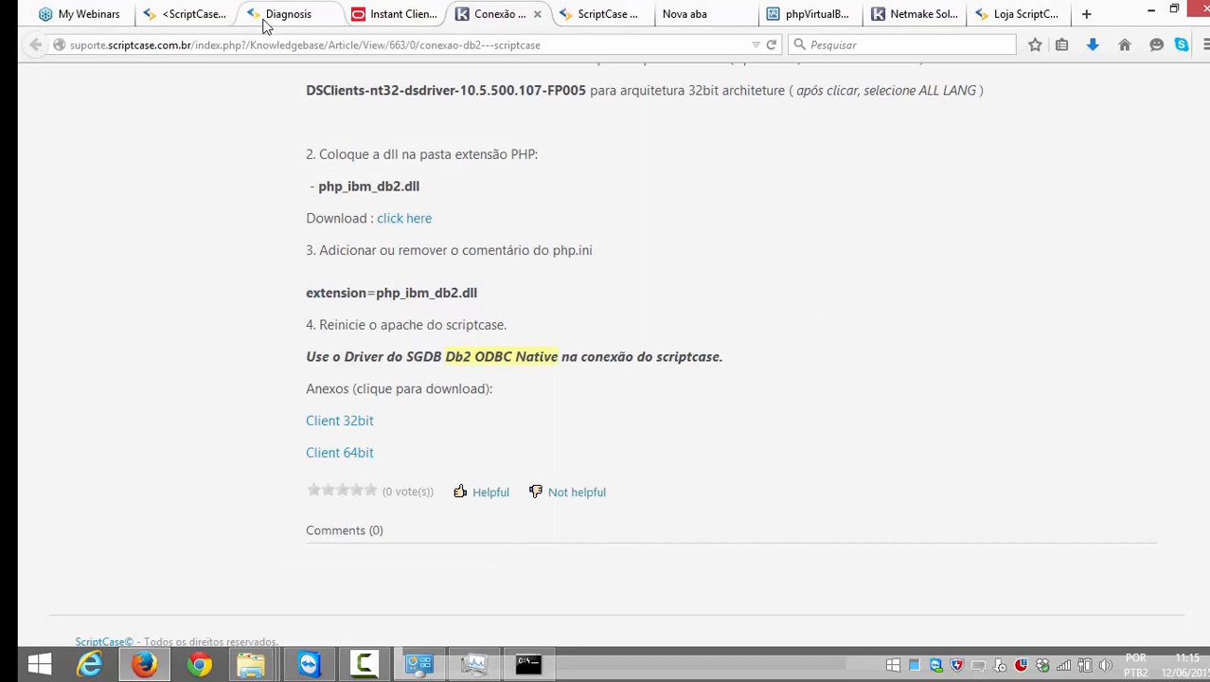
Step: Reload the Diagnosis page to recheck DB2 support, then go back to the project4 wizard
click(193, 13)
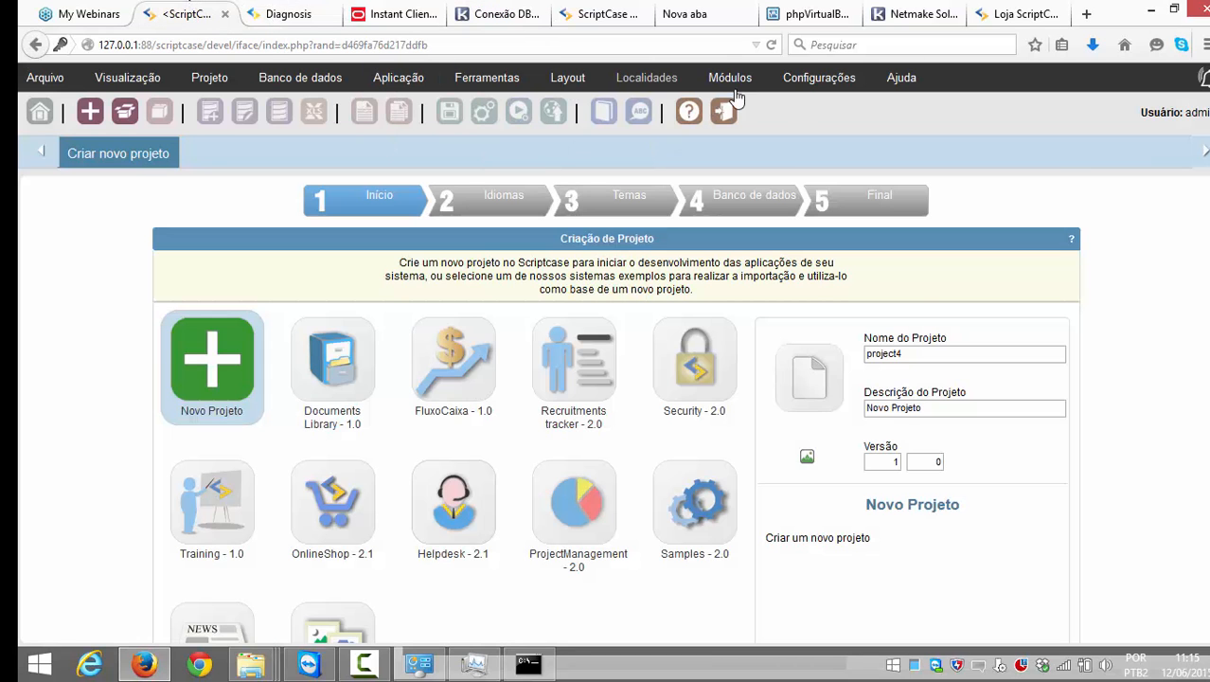
mouse_move(898, 83)
click(284, 13)
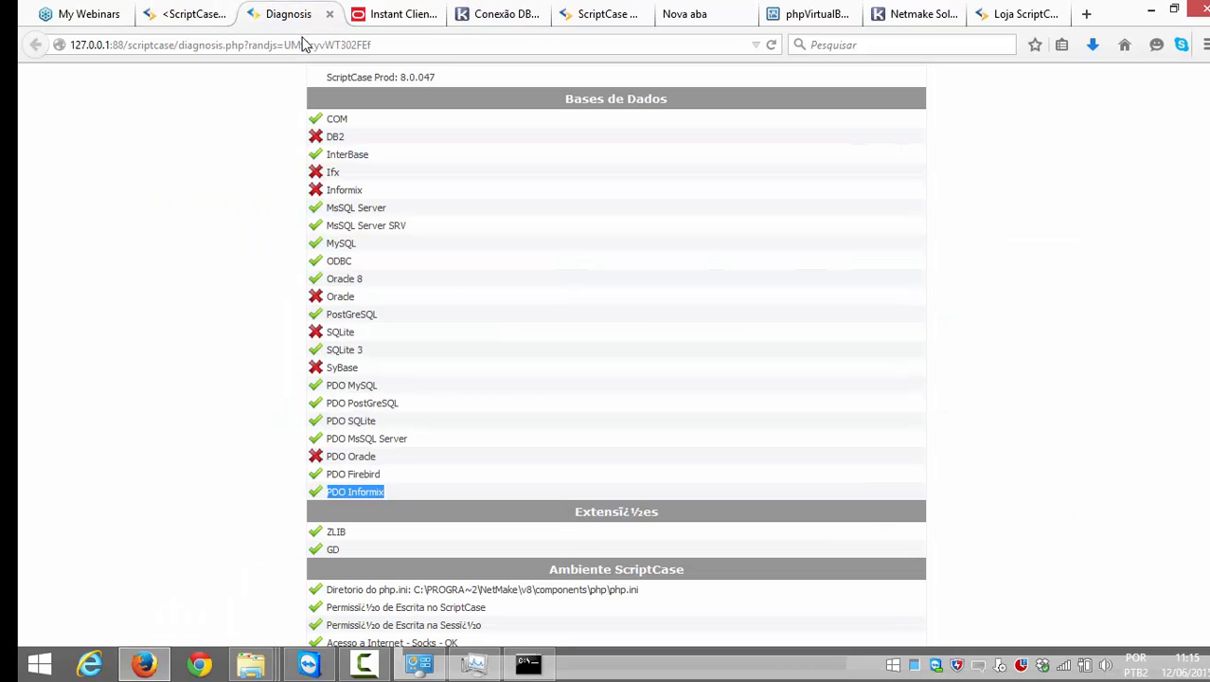
click(303, 45)
key(Return)
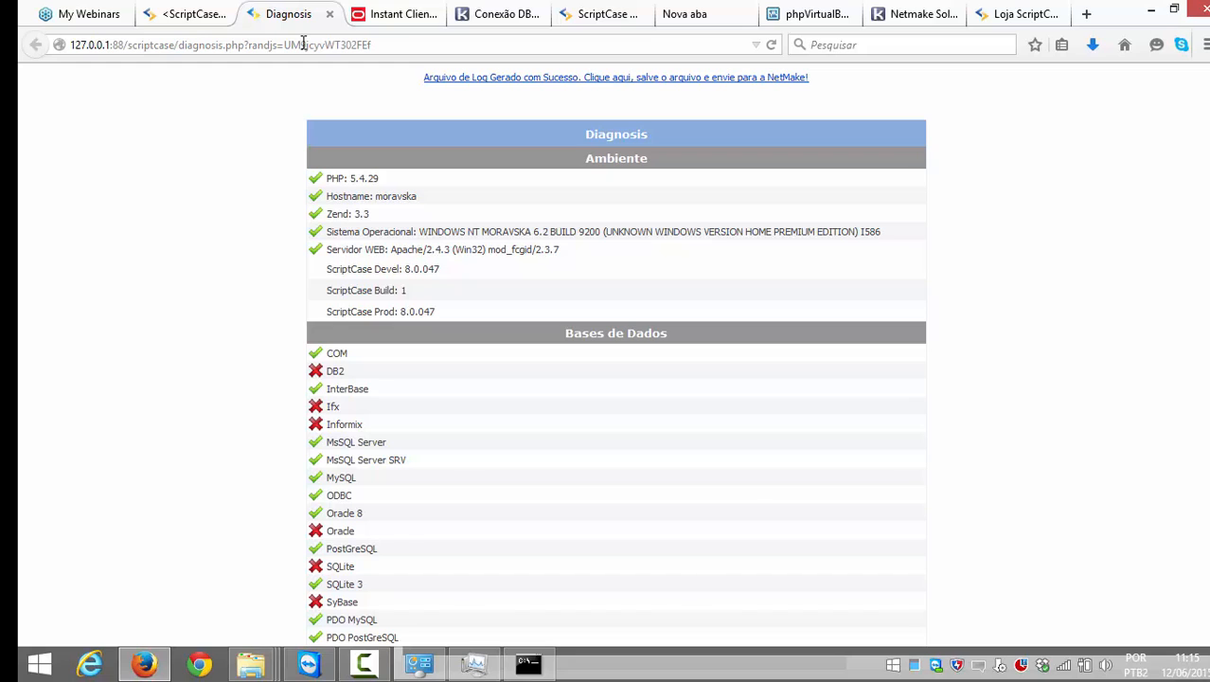
click(187, 13)
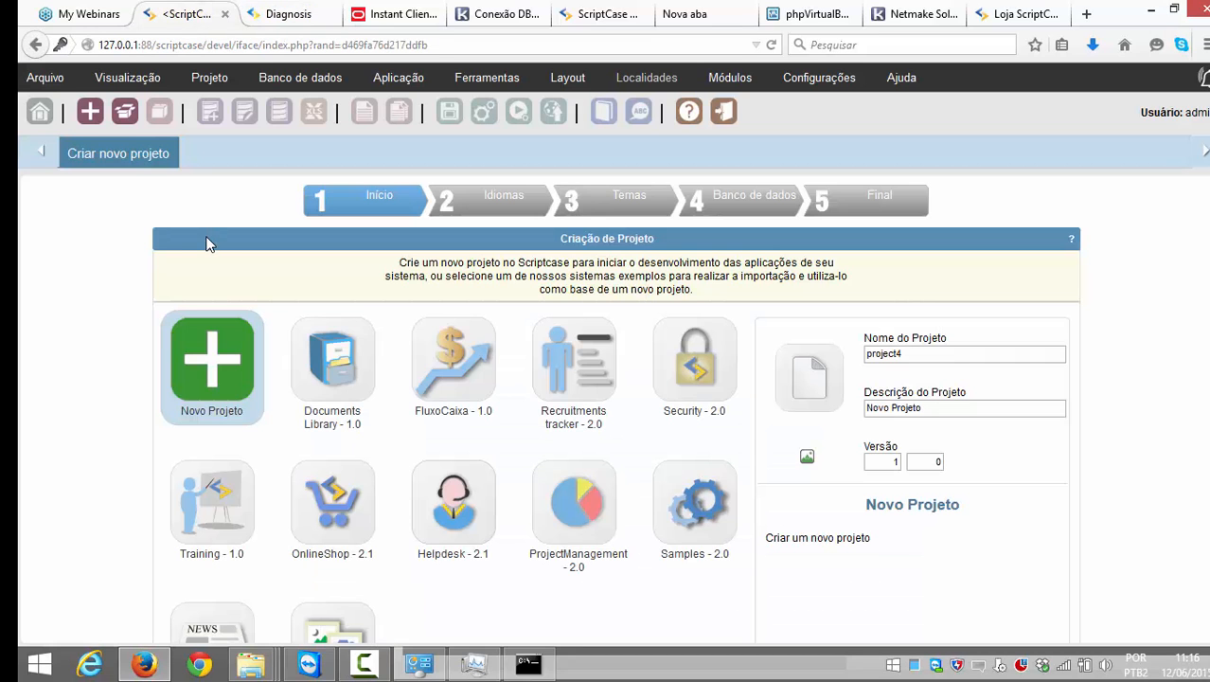
Step: Advance the new project wizard past the Idiomas and Temas steps to the database step
scroll(982, 549, down, 3)
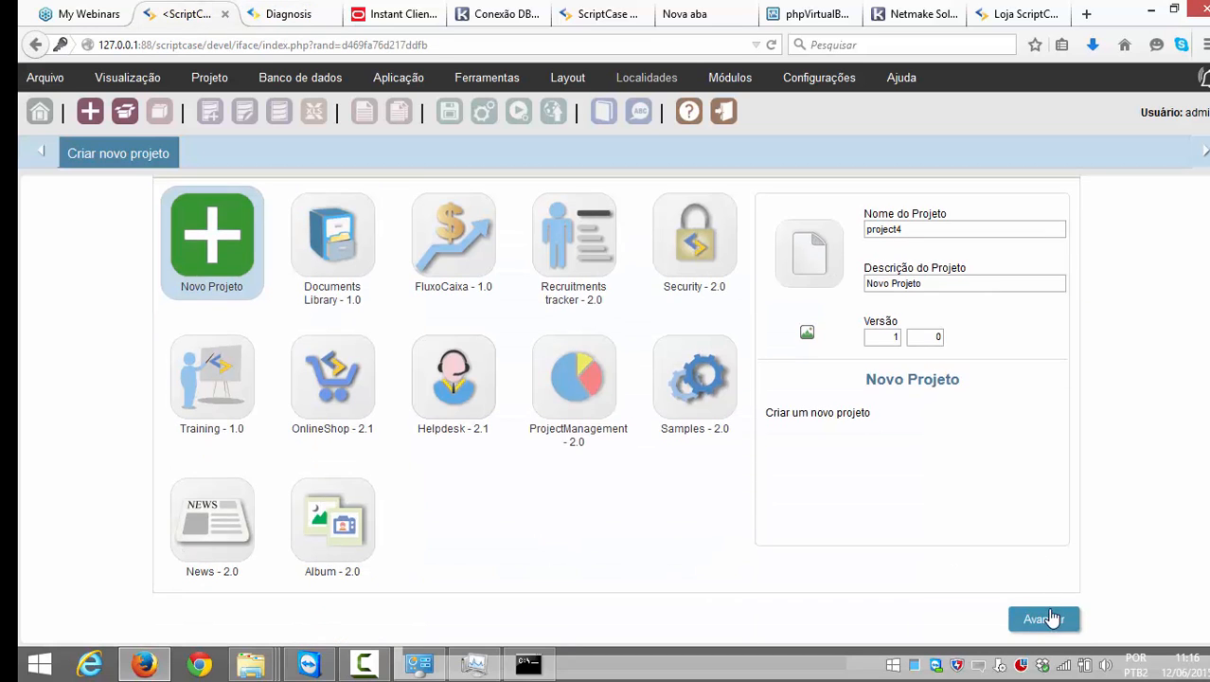
click(1046, 619)
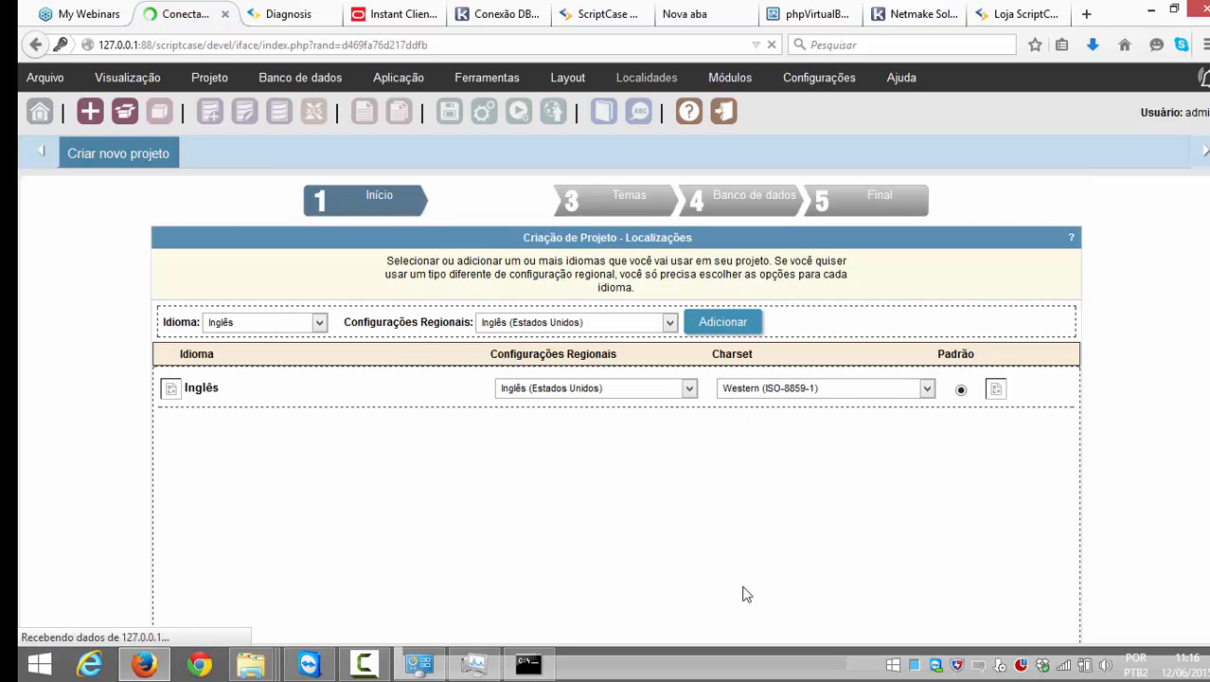
scroll(719, 540, down, 3)
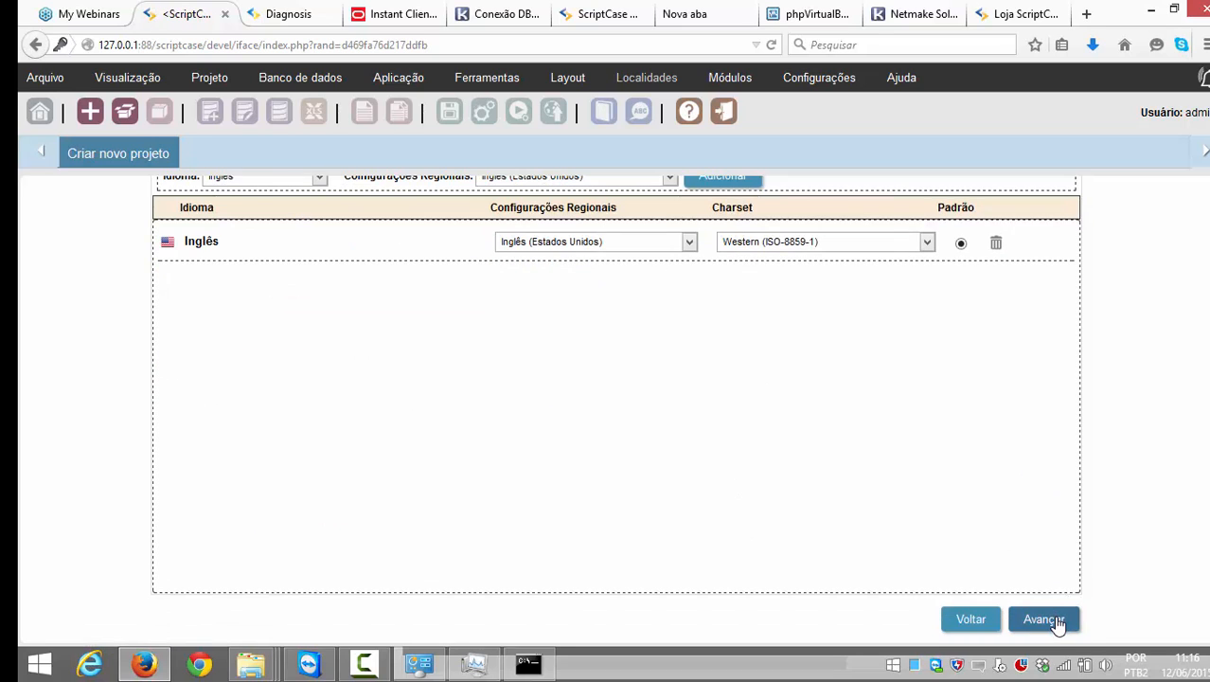
click(1055, 619)
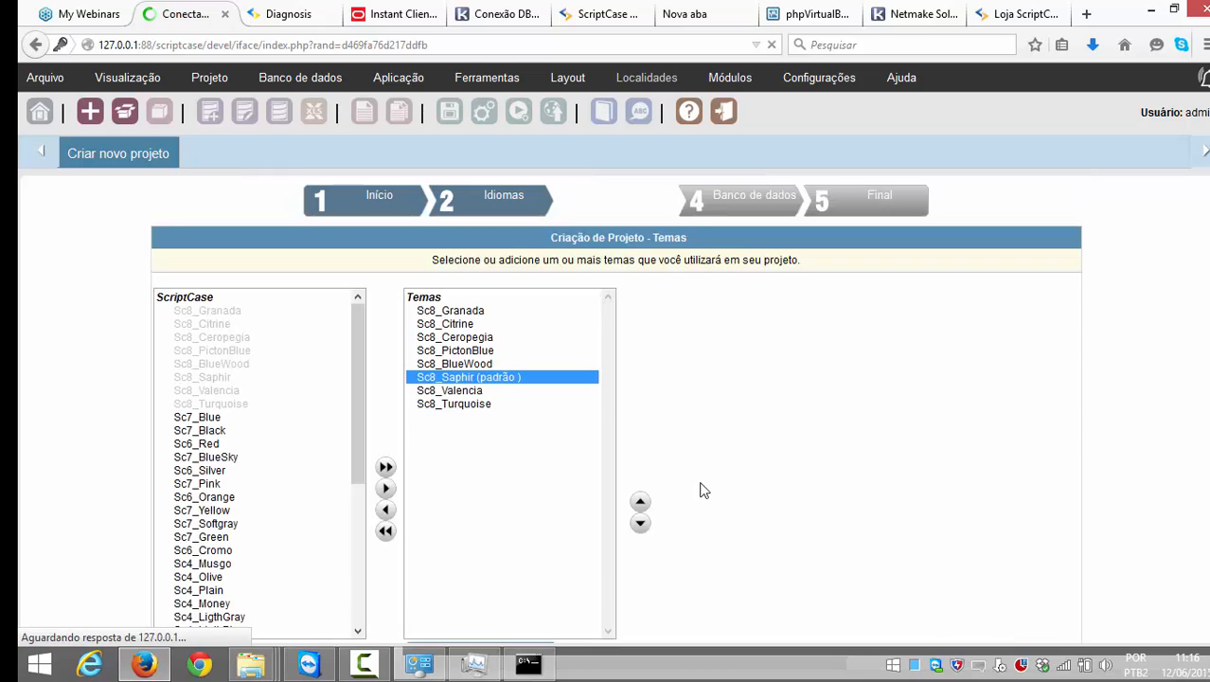
scroll(699, 490, down, 3)
scroll(700, 489, down, 1)
click(1043, 618)
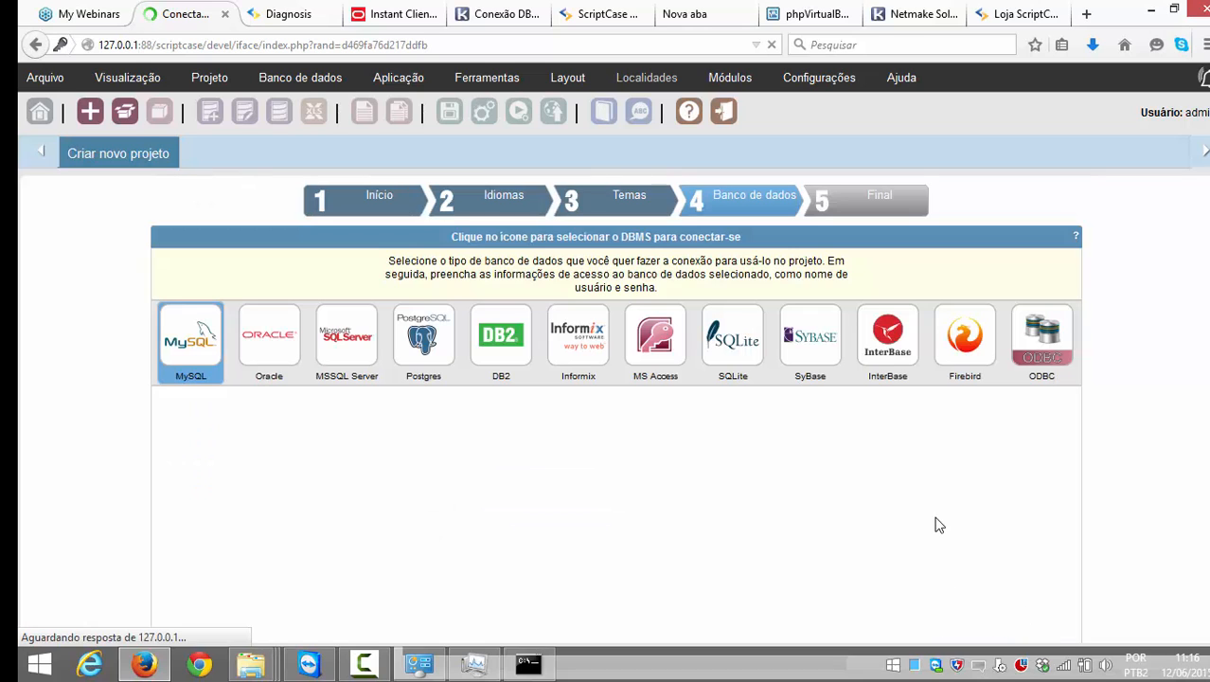
Step: Choose SQLite with the plain SQLite driver, which warns its extension isn't loaded
scroll(923, 522, down, 3)
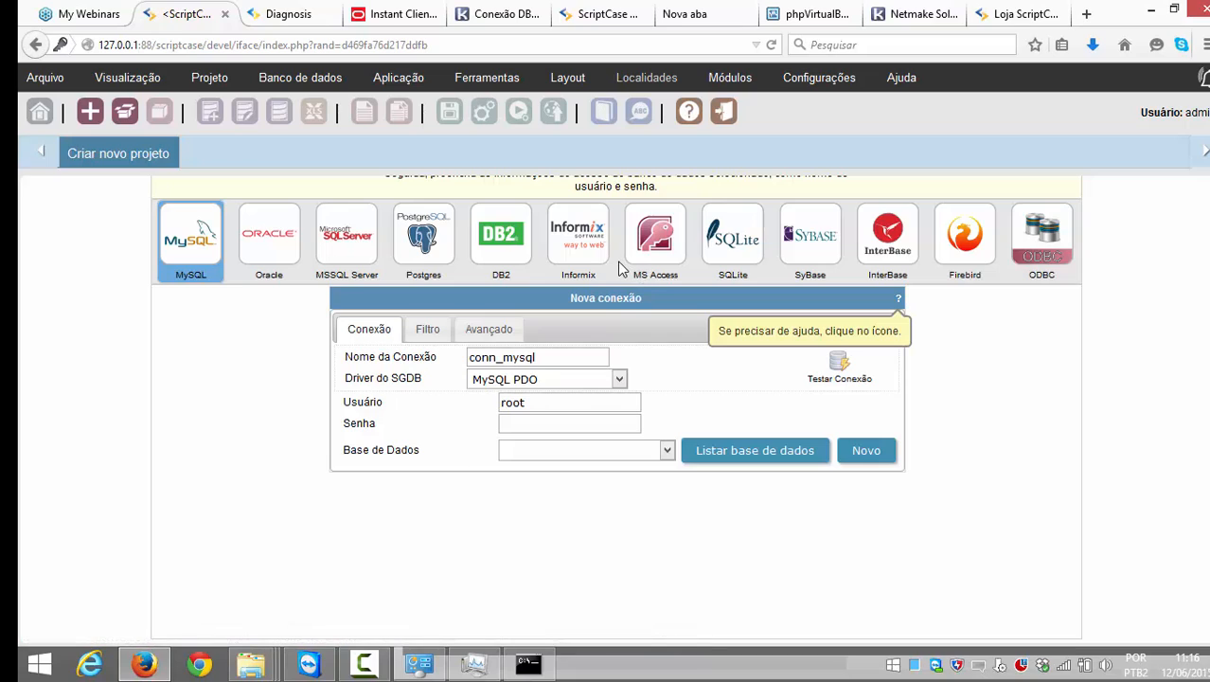
click(715, 244)
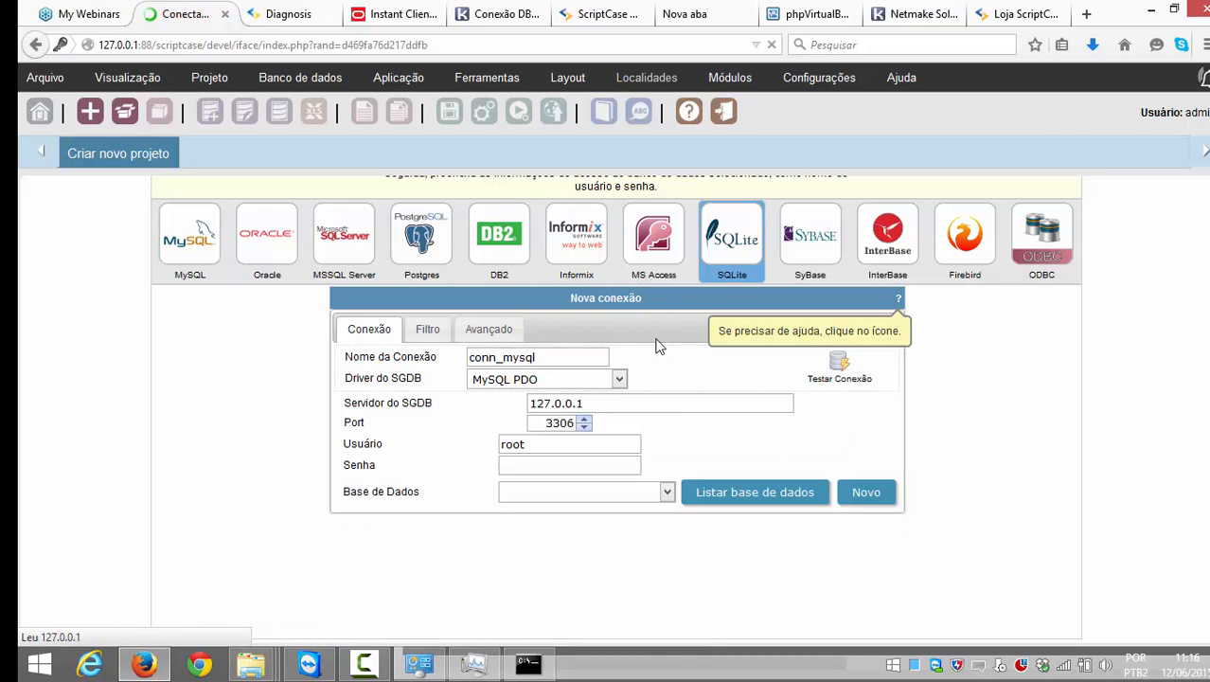
click(565, 378)
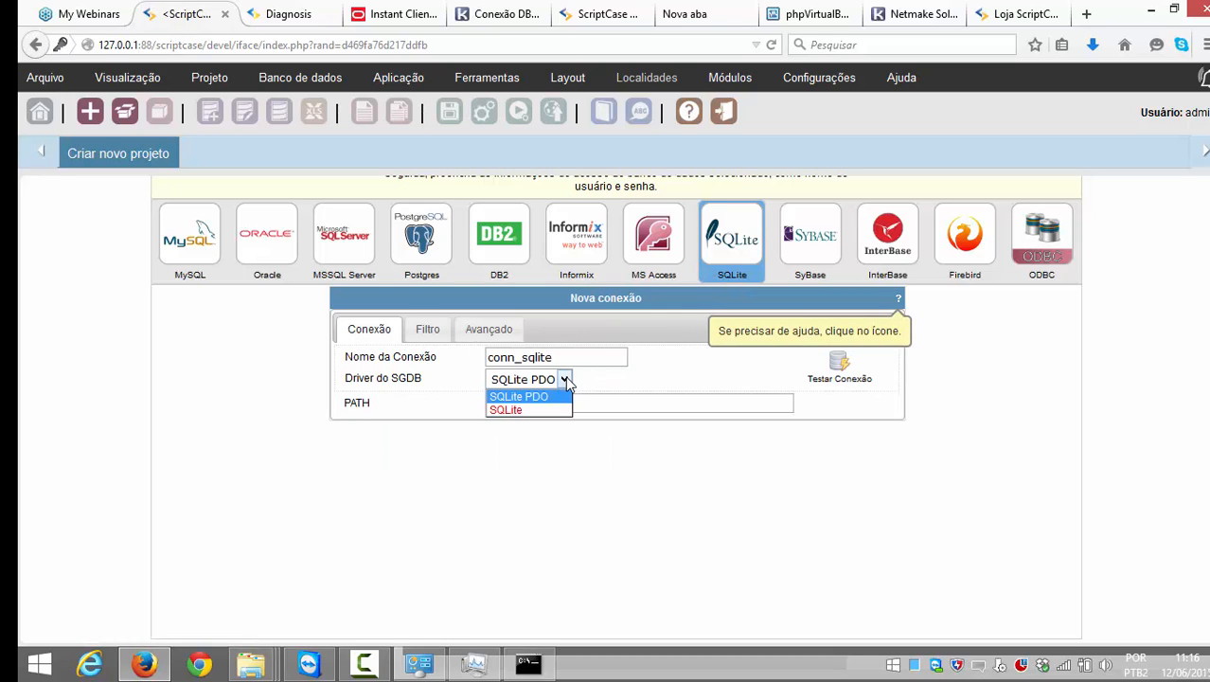
click(503, 409)
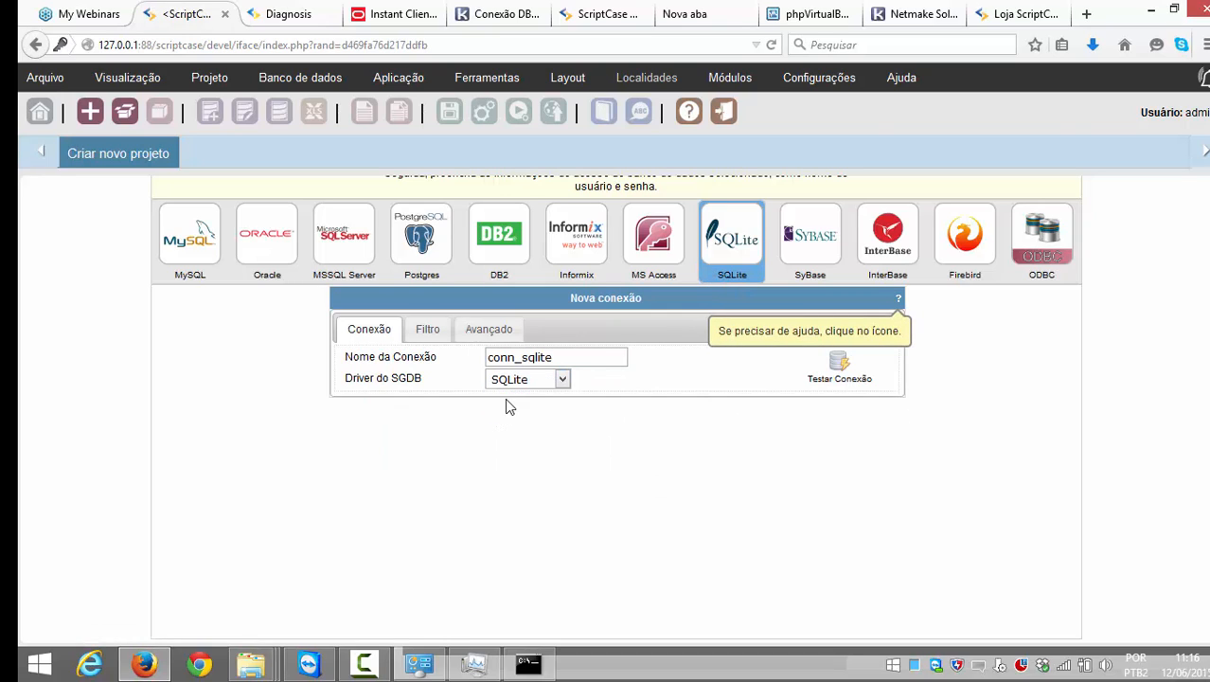
drag(487, 403, 604, 399)
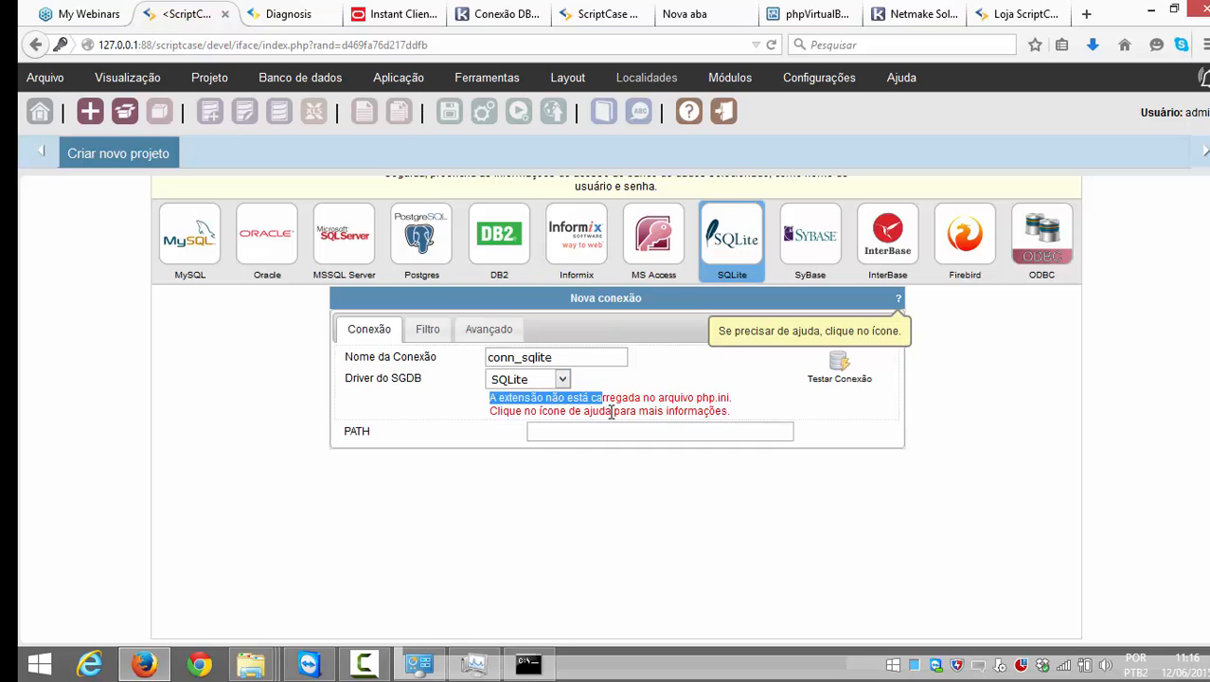
click(610, 414)
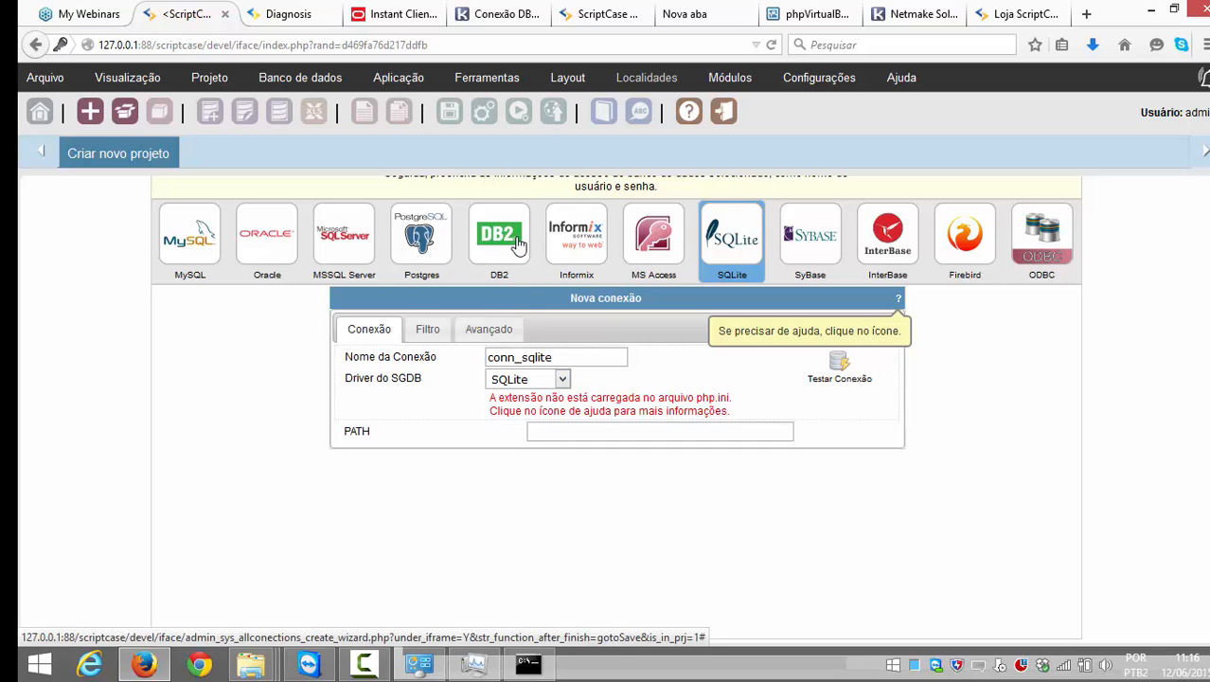
Step: Switch to DB2 with the DB2 ODBC Genérico driver and ODBC name 127.0.0.1
click(518, 244)
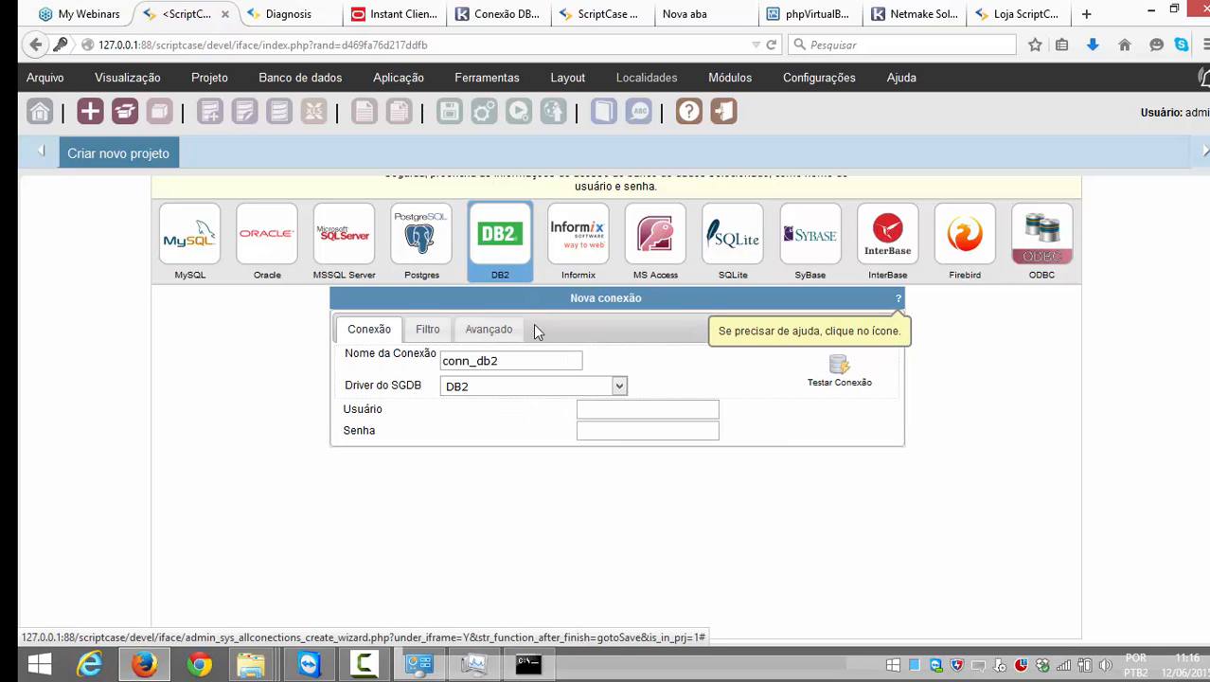
click(554, 386)
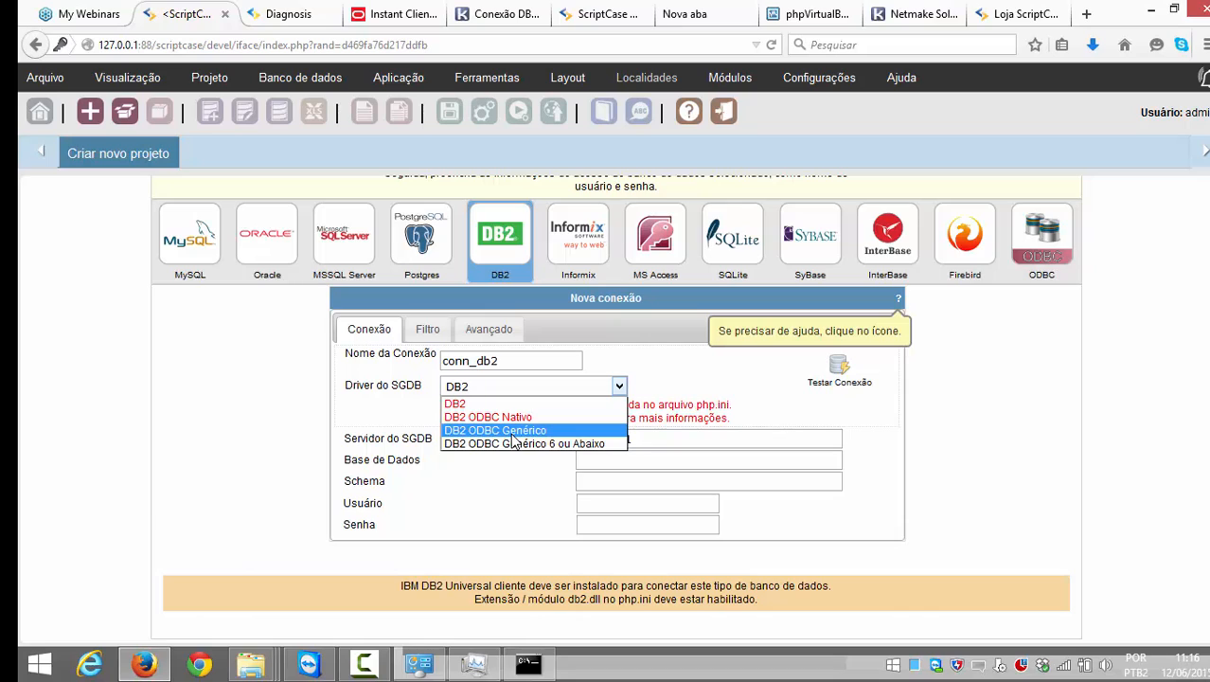
click(512, 433)
click(523, 386)
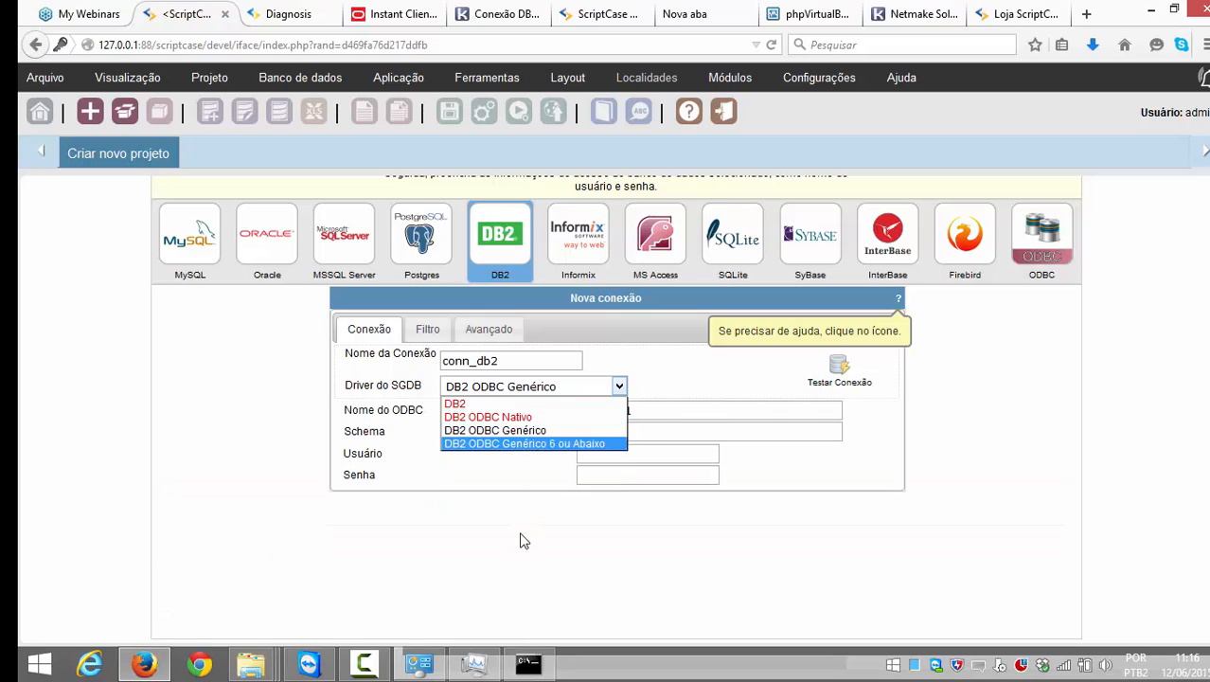
click(519, 541)
click(615, 433)
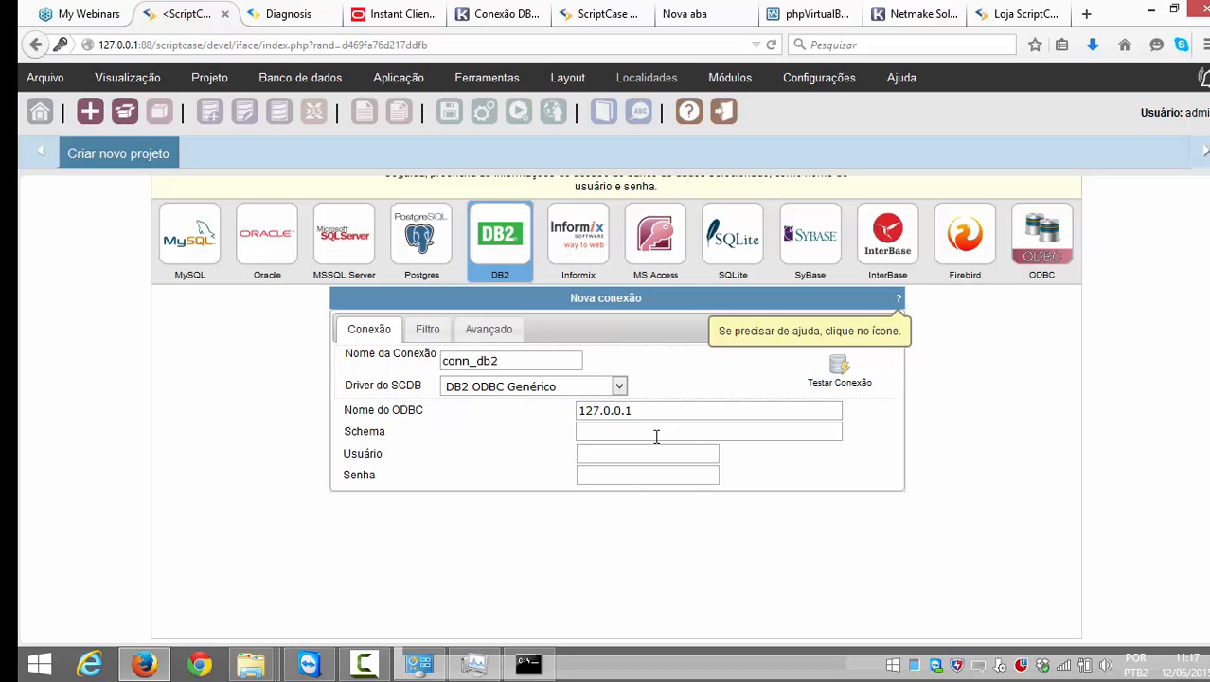
click(641, 432)
drag(578, 411, 673, 383)
click(637, 432)
click(623, 452)
click(621, 474)
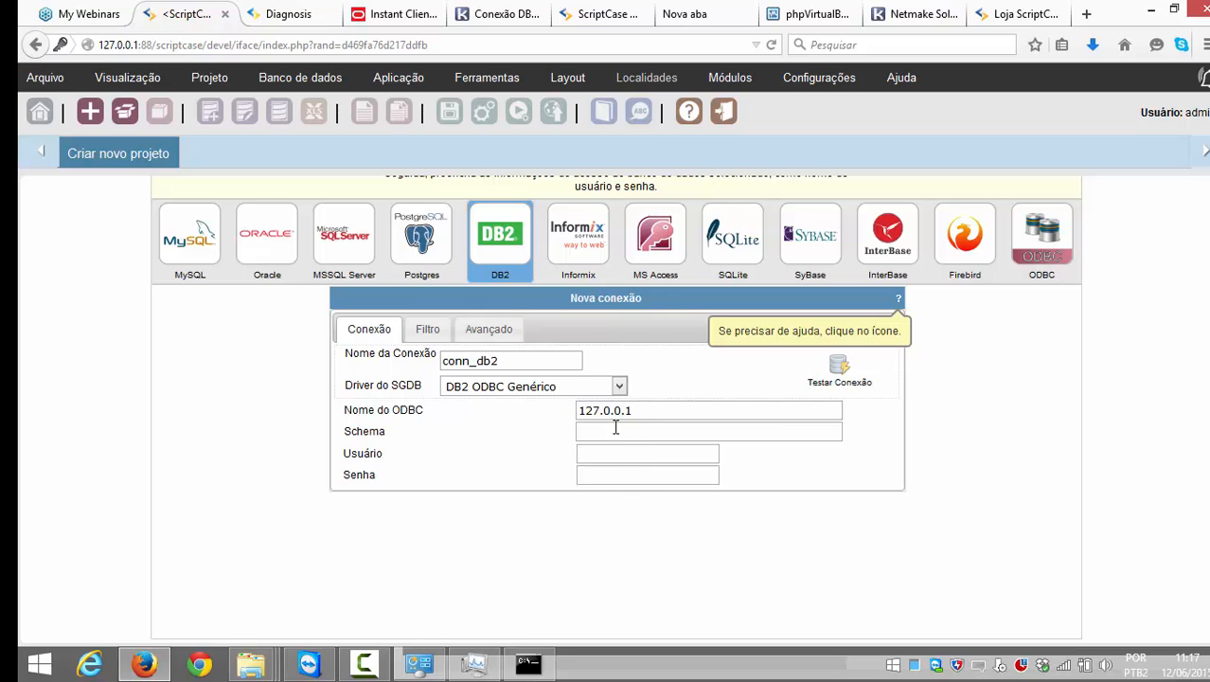